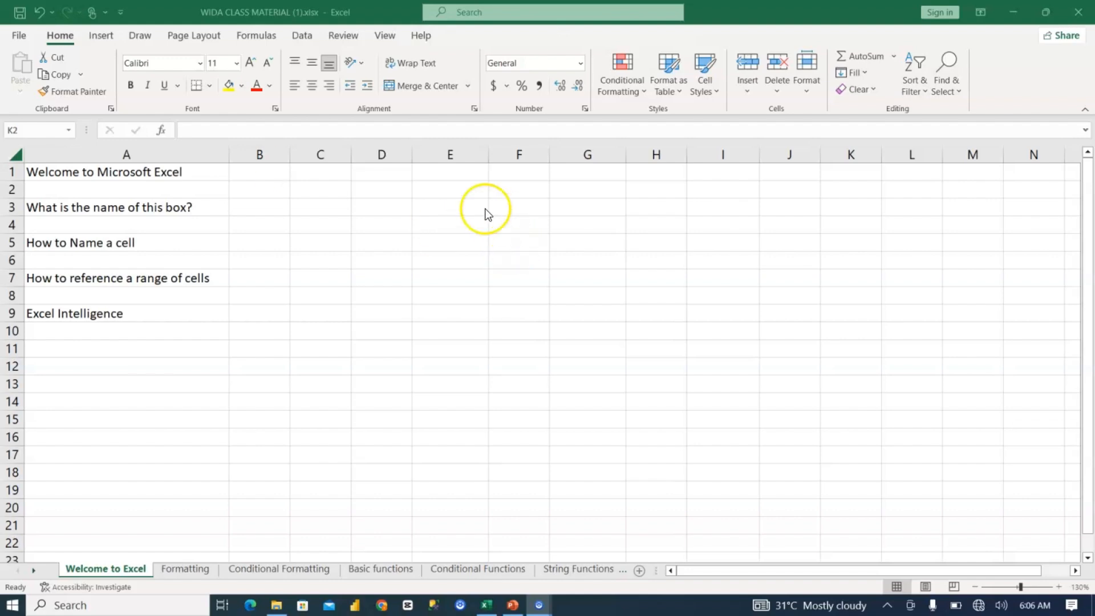
Step: Select columns D, A and E one at a time, followed by rows 1, 2 and 3
left_click(378, 153)
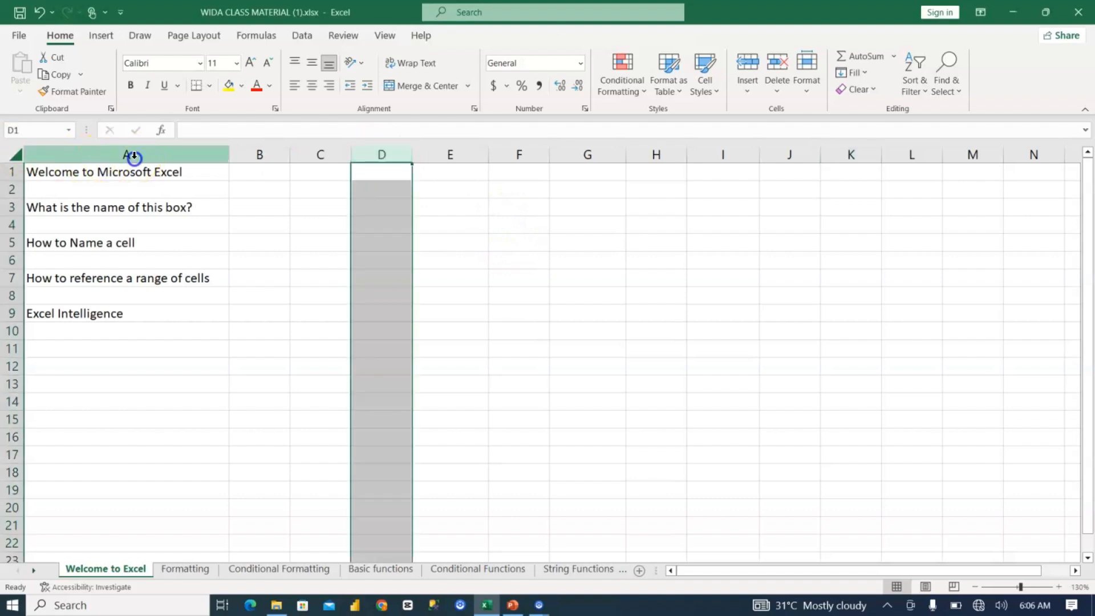
left_click(135, 154)
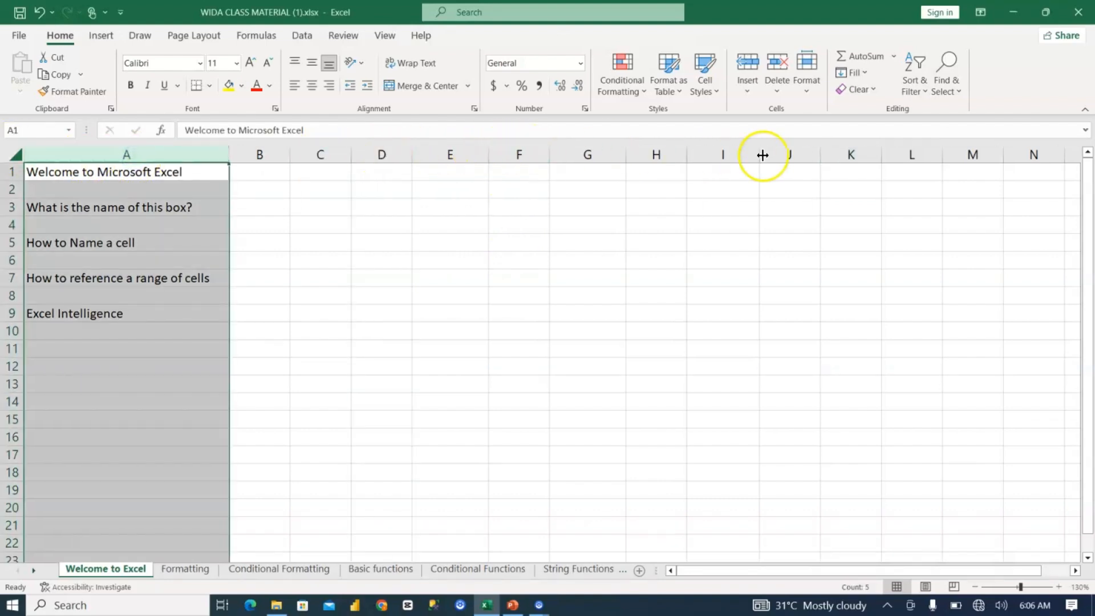
left_click(438, 153)
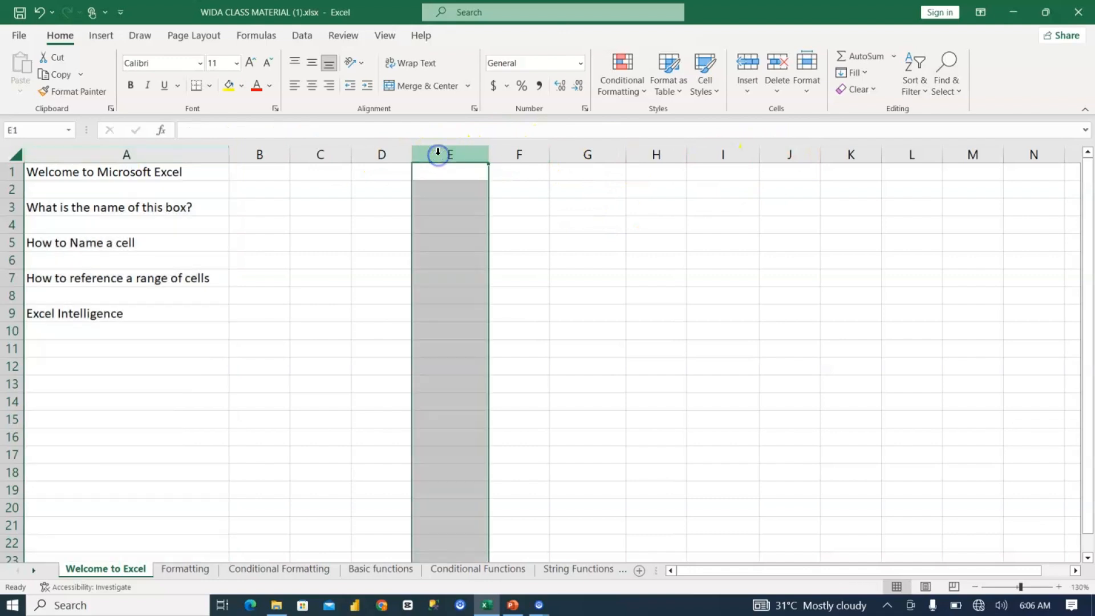
left_click(11, 171)
left_click(11, 190)
left_click(11, 207)
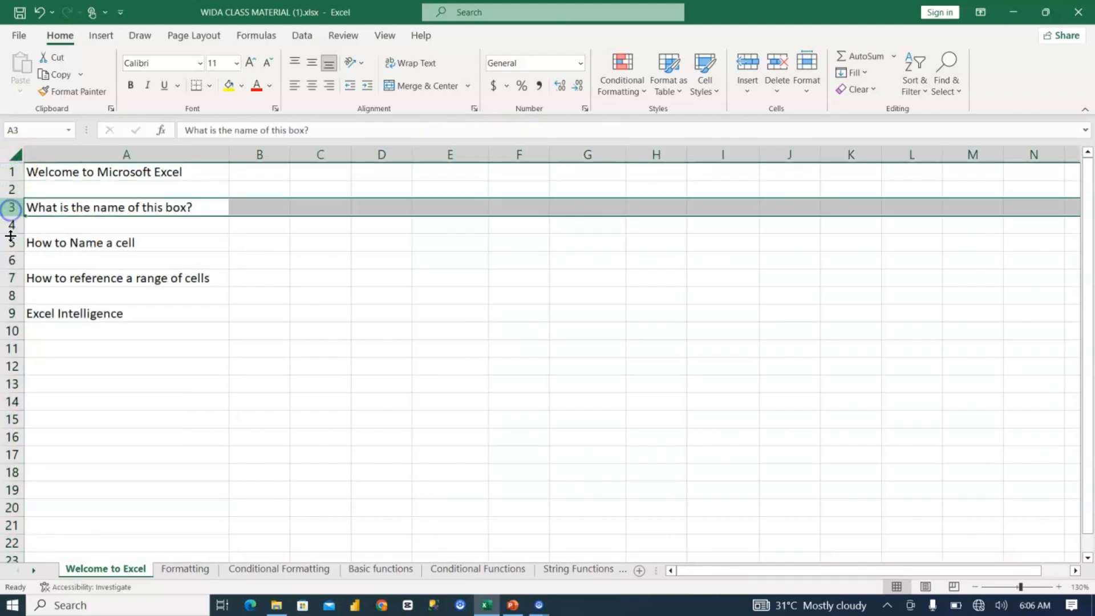
Step: Enter the label "Vertical" in cell D2 and select the whole of column D
left_click(381, 153)
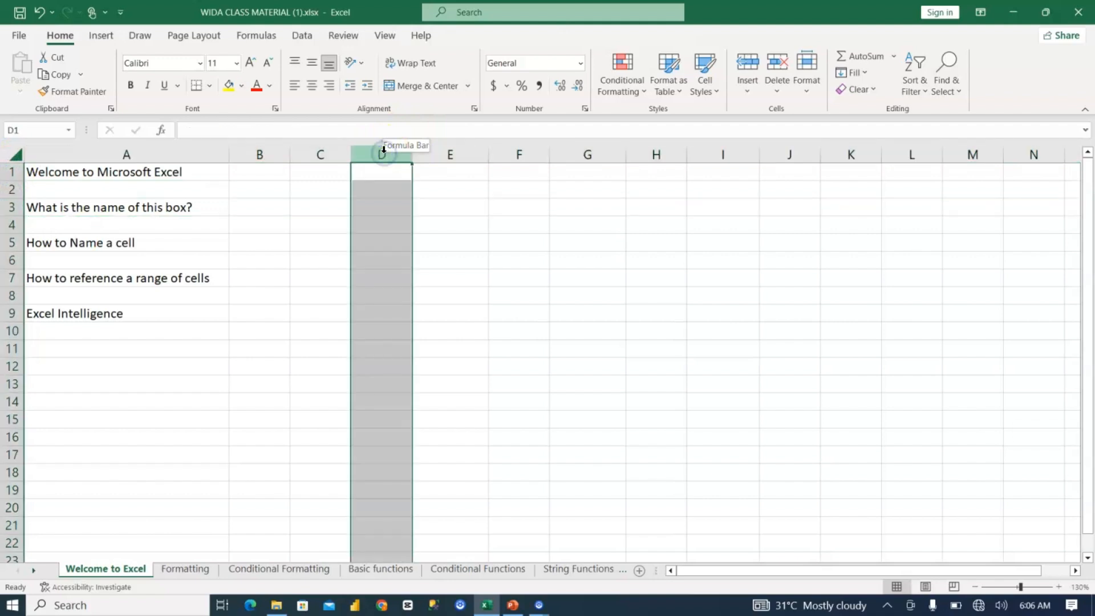
left_click(381, 189)
type("Vertical")
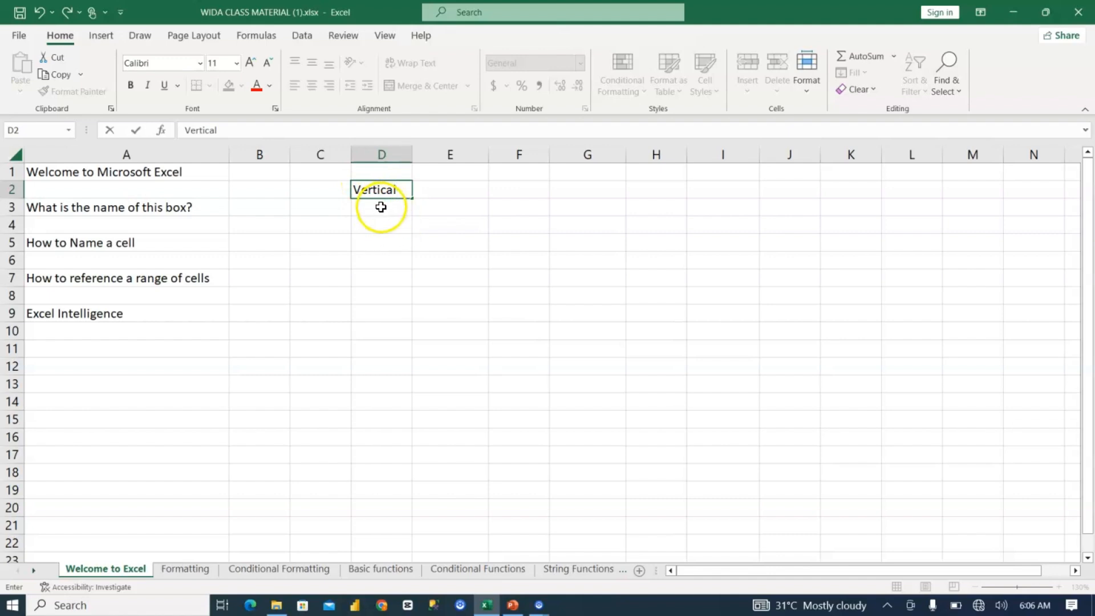
left_click(387, 307)
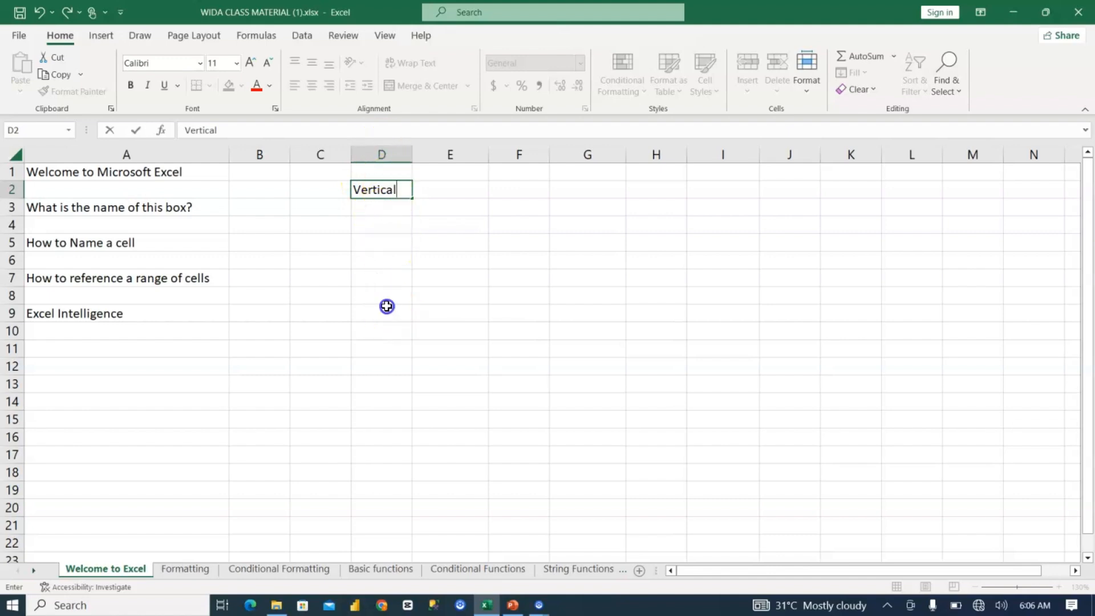
left_click(376, 155)
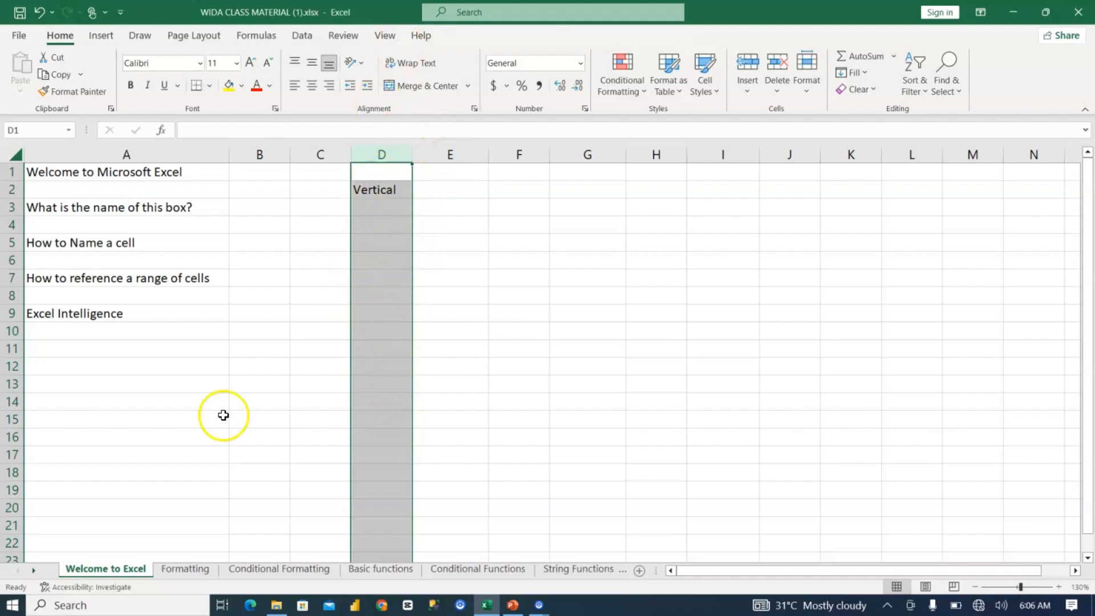
Step: Select rows 12 and 13 in turn, enter "Horizontal" in cell D13, and widen column D slightly to fit the text
left_click(10, 366)
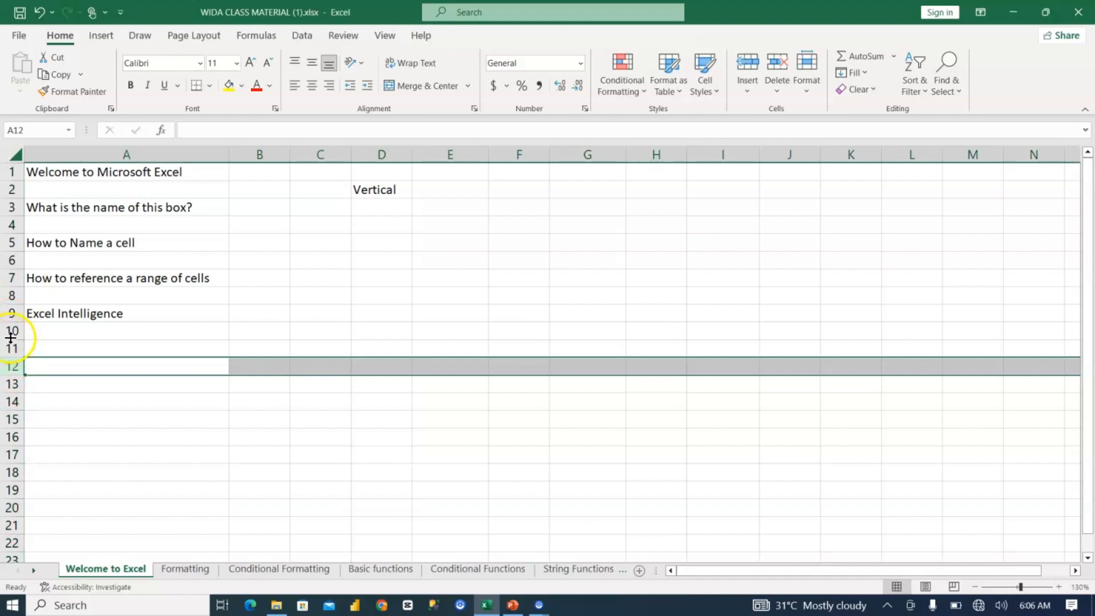
left_click_drag(10, 358, 11, 390)
left_click(10, 390)
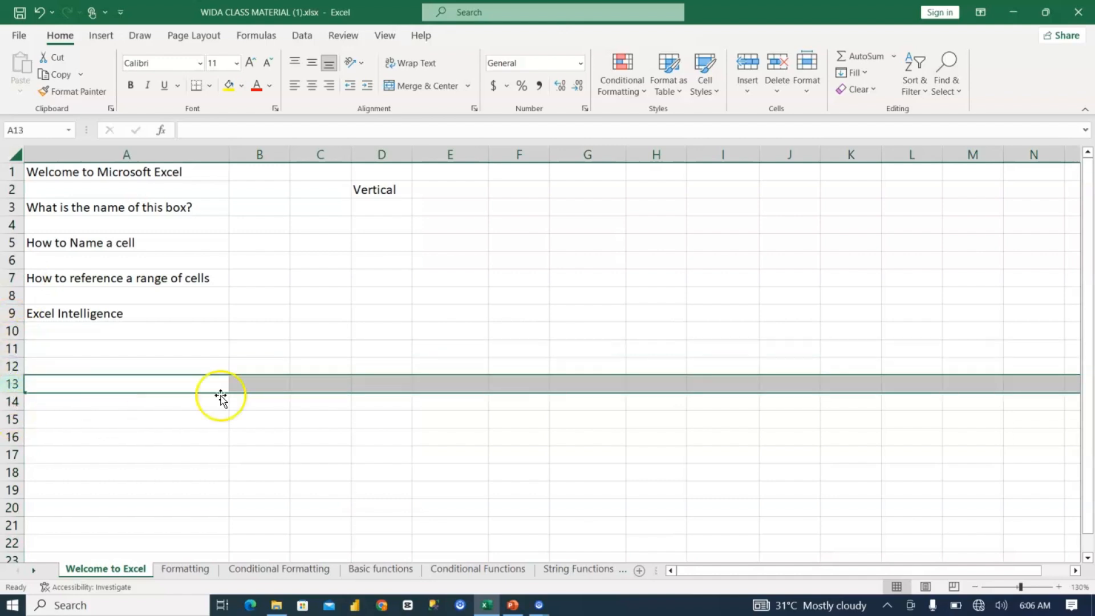
left_click(389, 378)
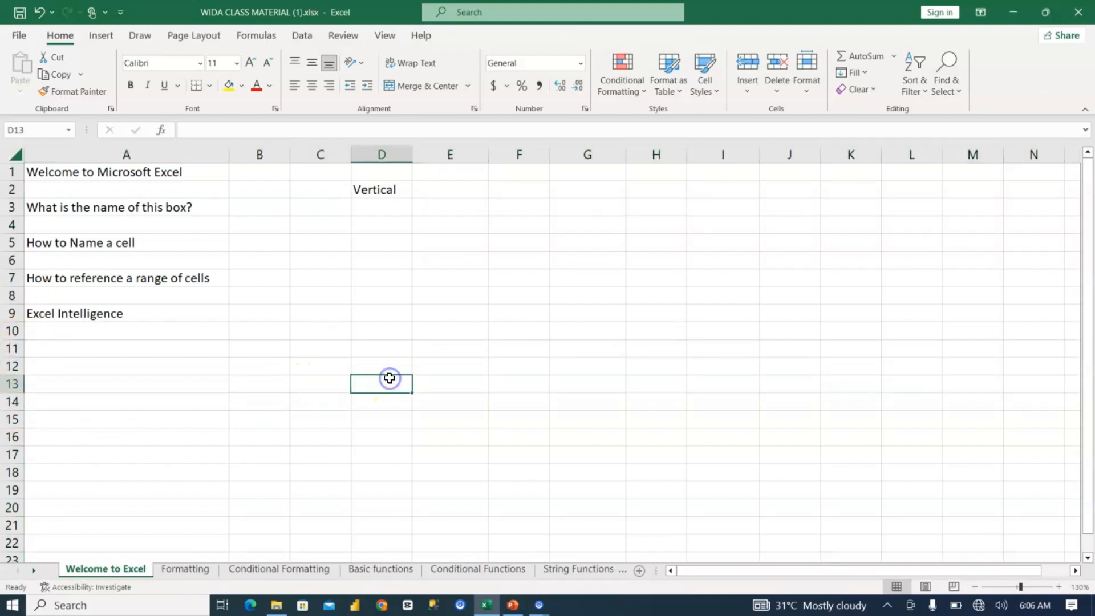
type("Hori")
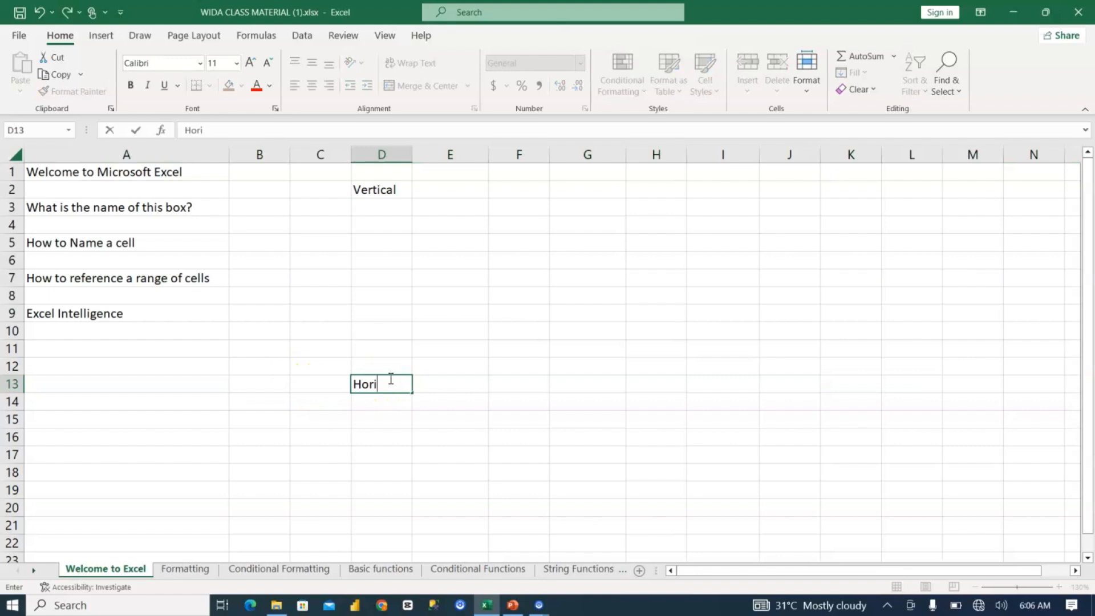
type("zontal")
left_click(392, 415)
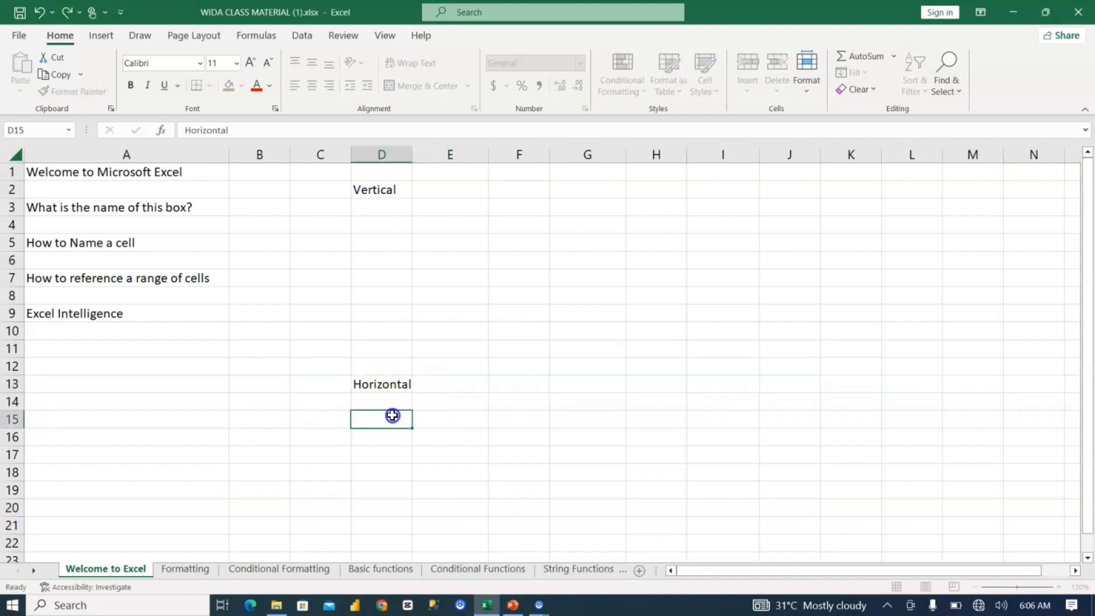
left_click_drag(415, 153, 415, 153)
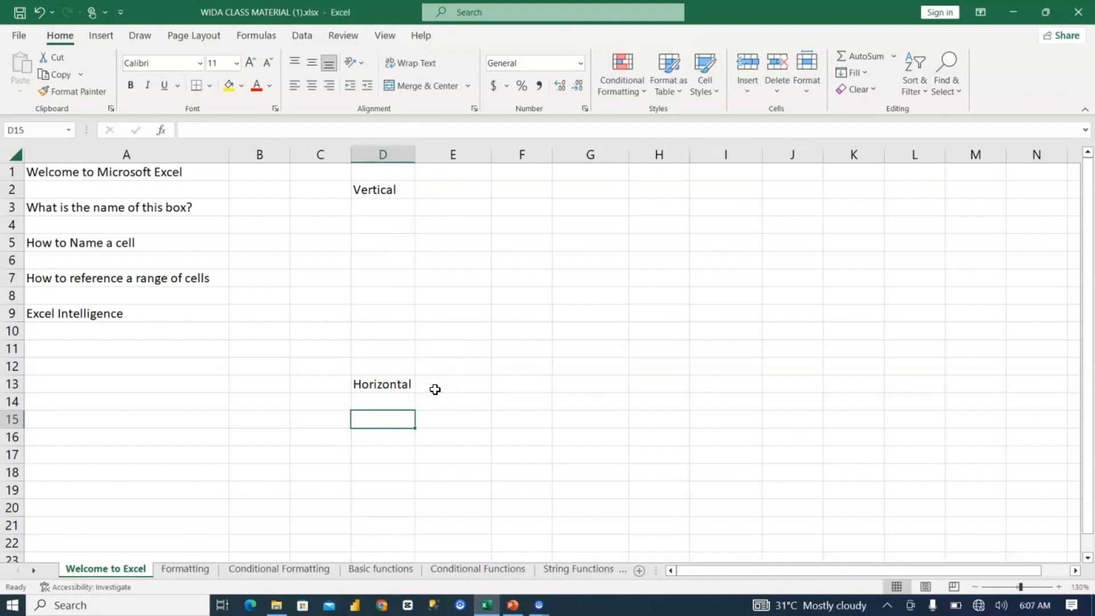
Step: Enter the label "Alphabet" in cell E2, beside "Vertical"
left_click(444, 187)
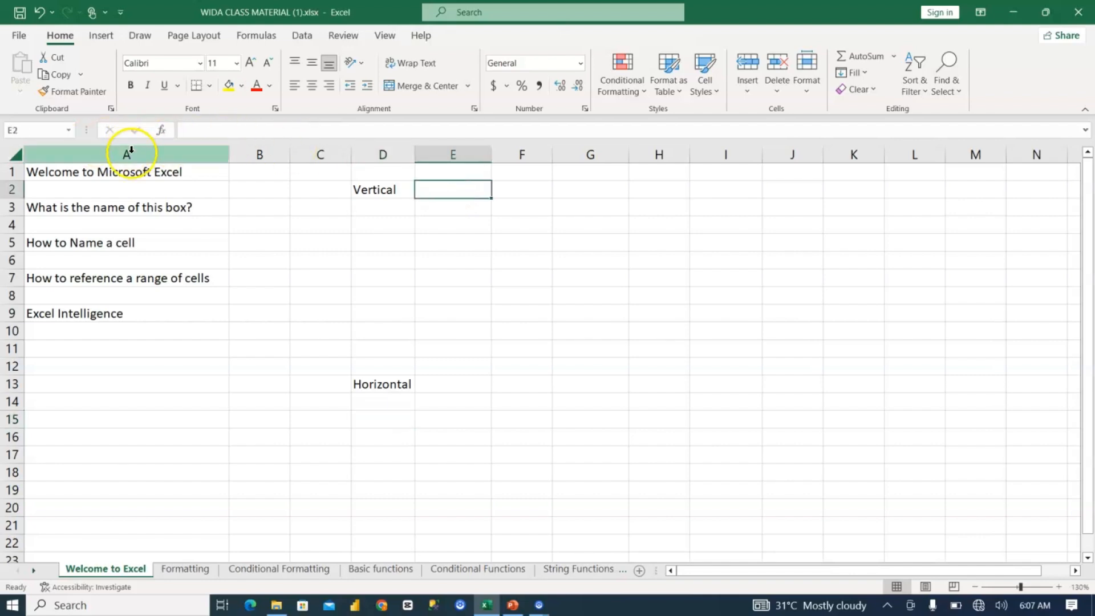
type("Alphabet")
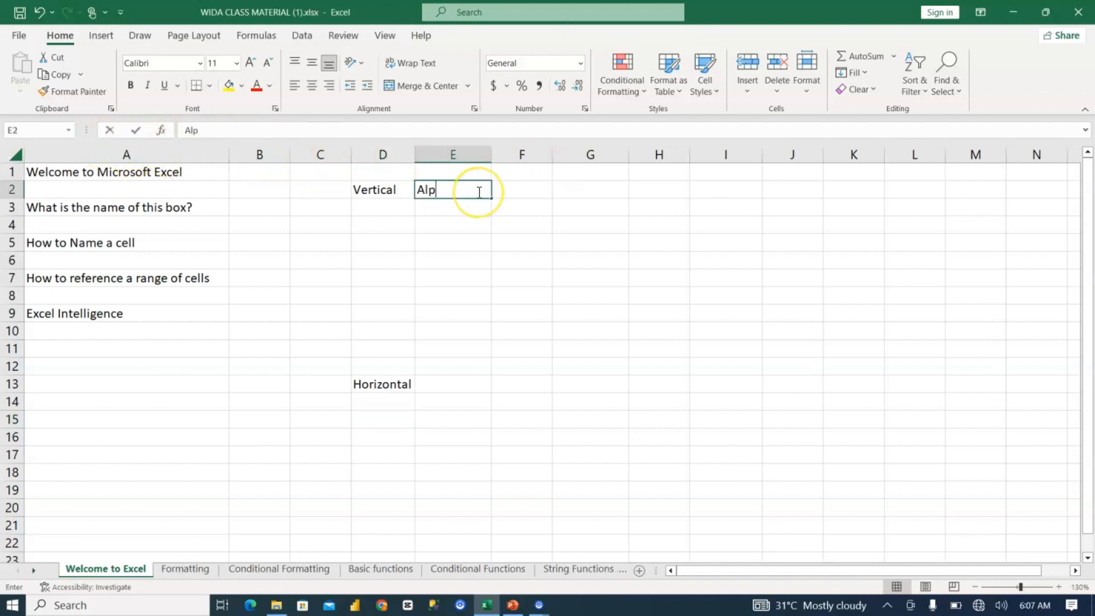
left_click(430, 205)
left_click(402, 189)
left_click(452, 193)
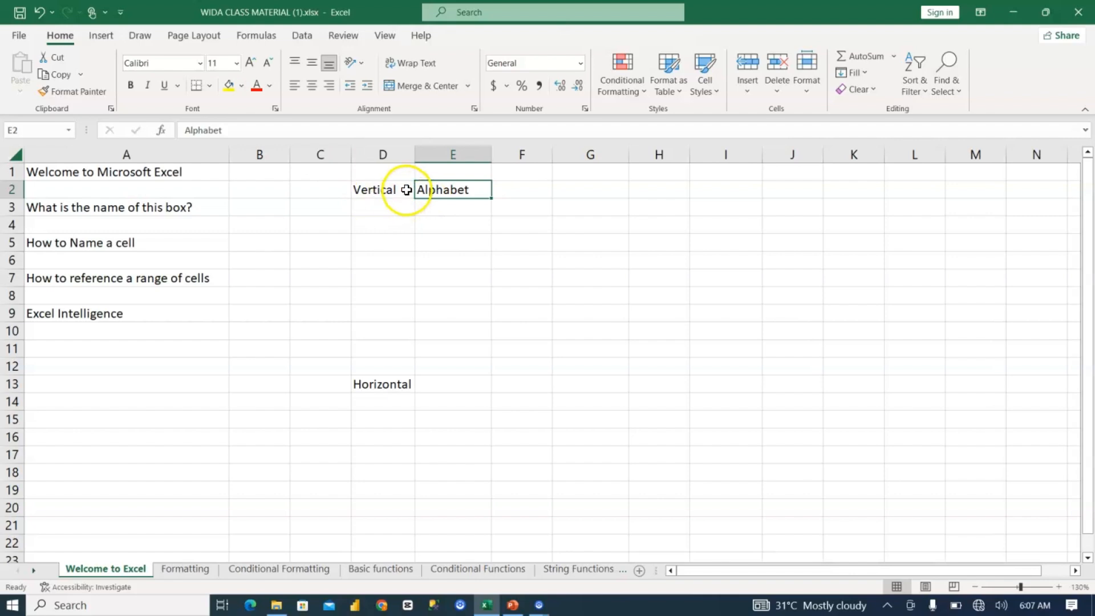
Step: Enter the label "Numbered" in cell E13, beside "Horizontal"
left_click(443, 379)
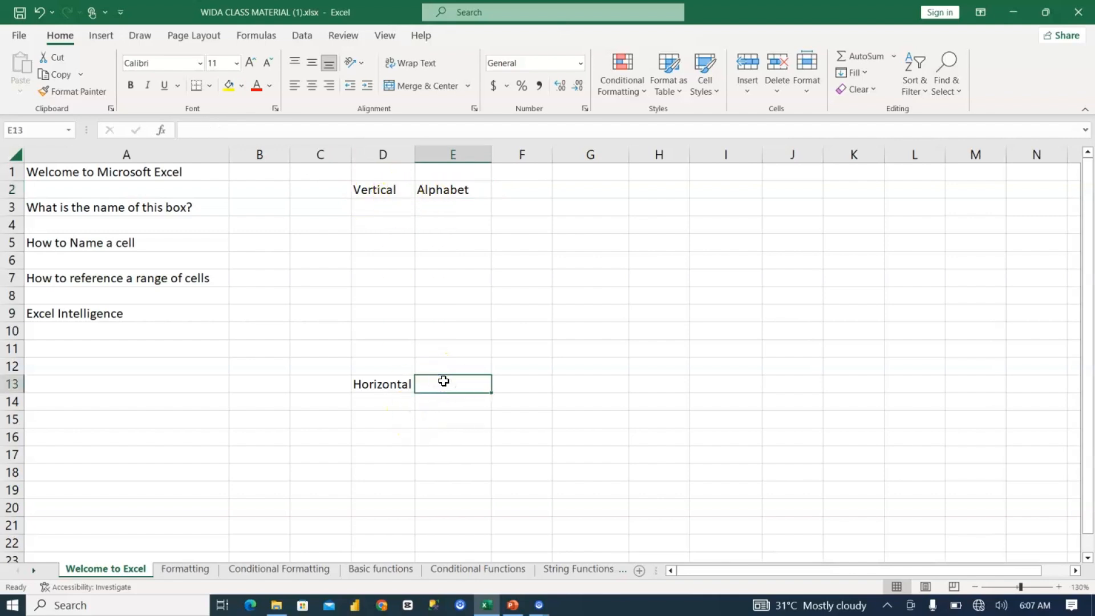
type("Numbered")
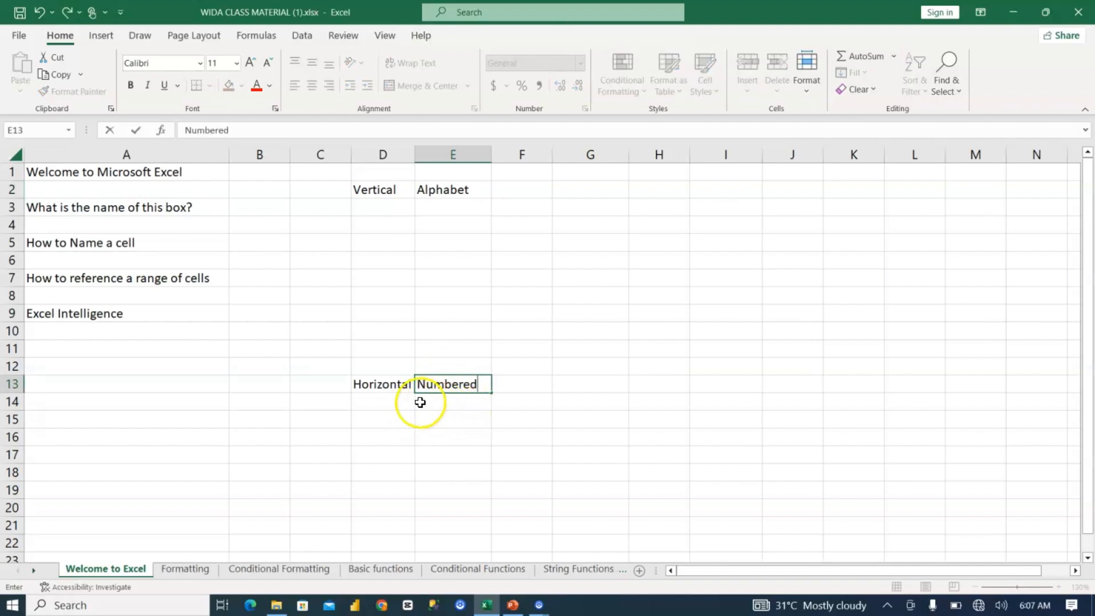
left_click(452, 402)
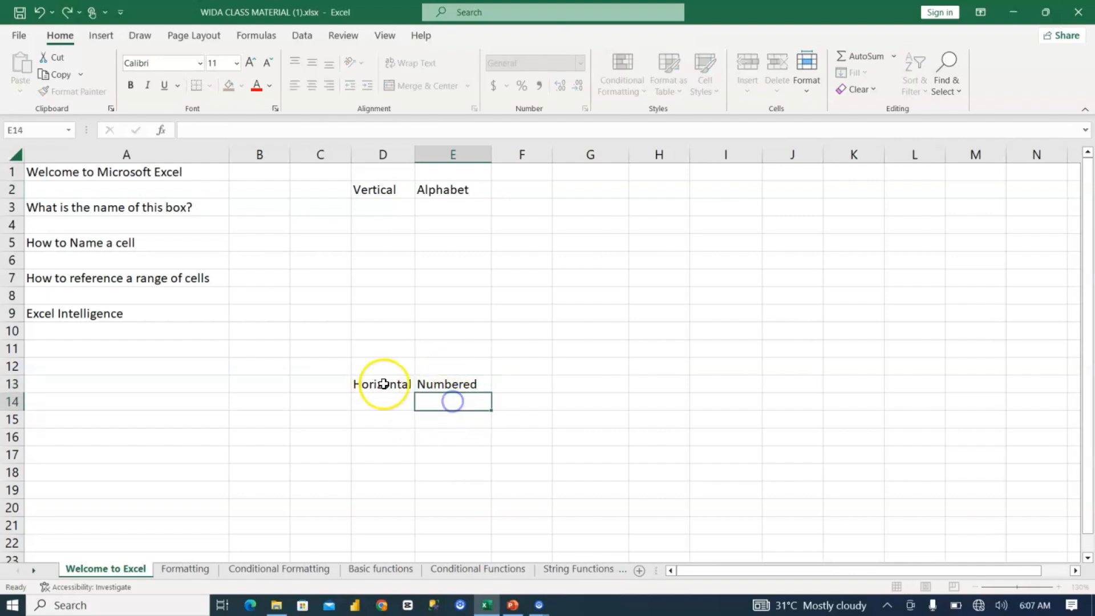
left_click(437, 384)
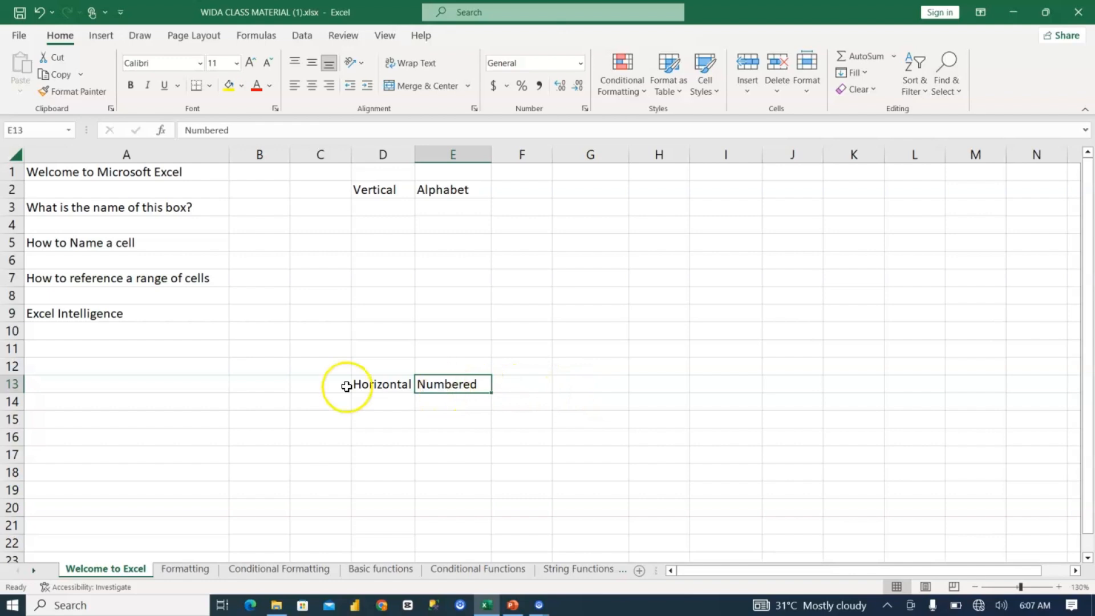
Step: Enter "Column" in cell C2 and "Row" in cell C13 as headings for the two sets of labels
left_click(324, 189)
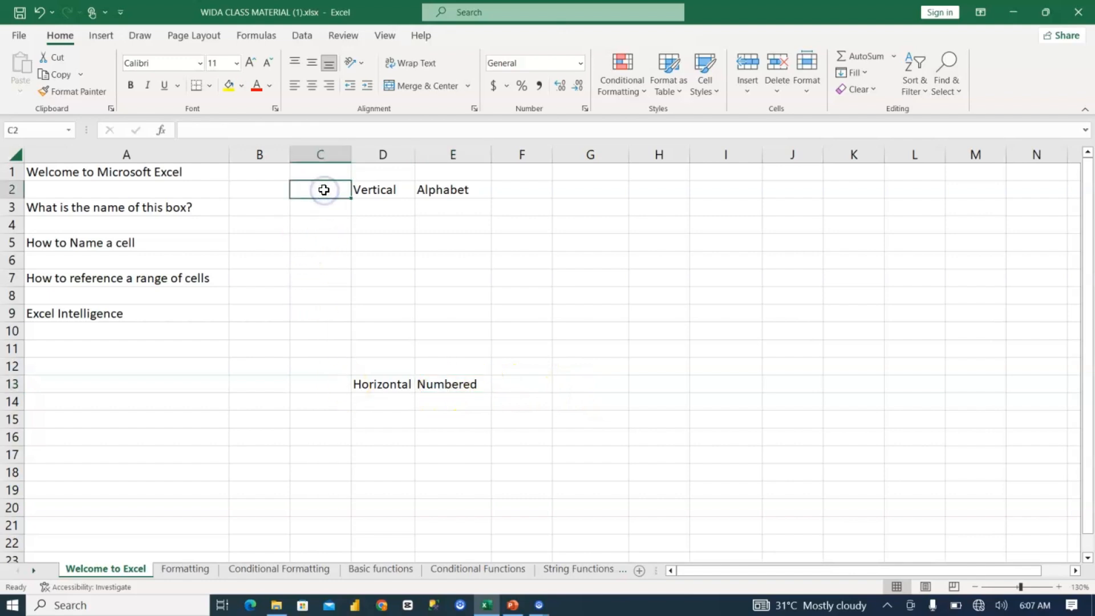
type("Column")
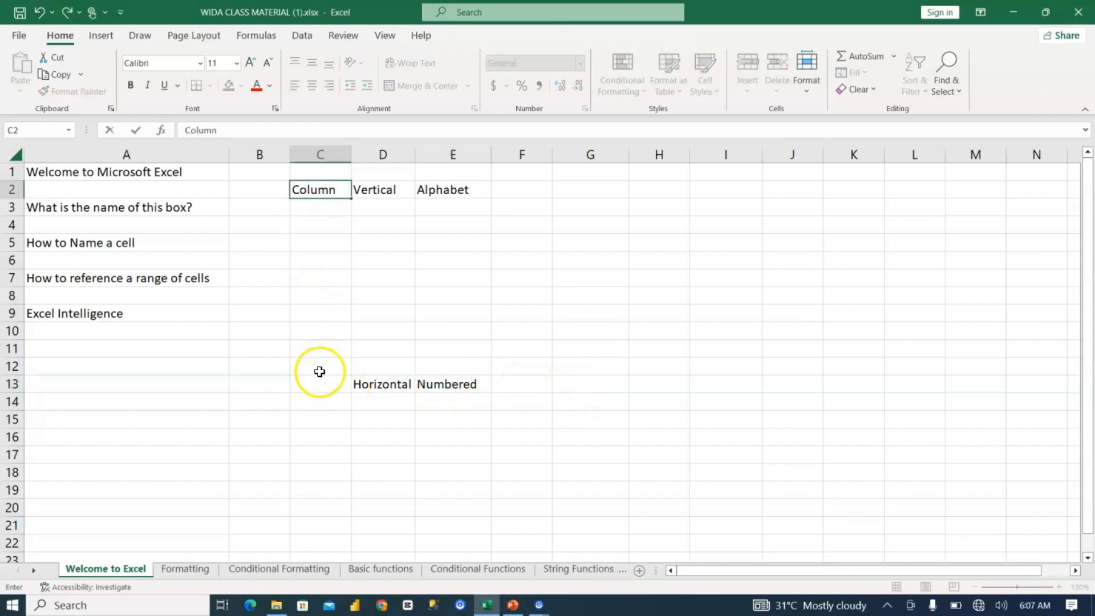
left_click(320, 384)
type("Row")
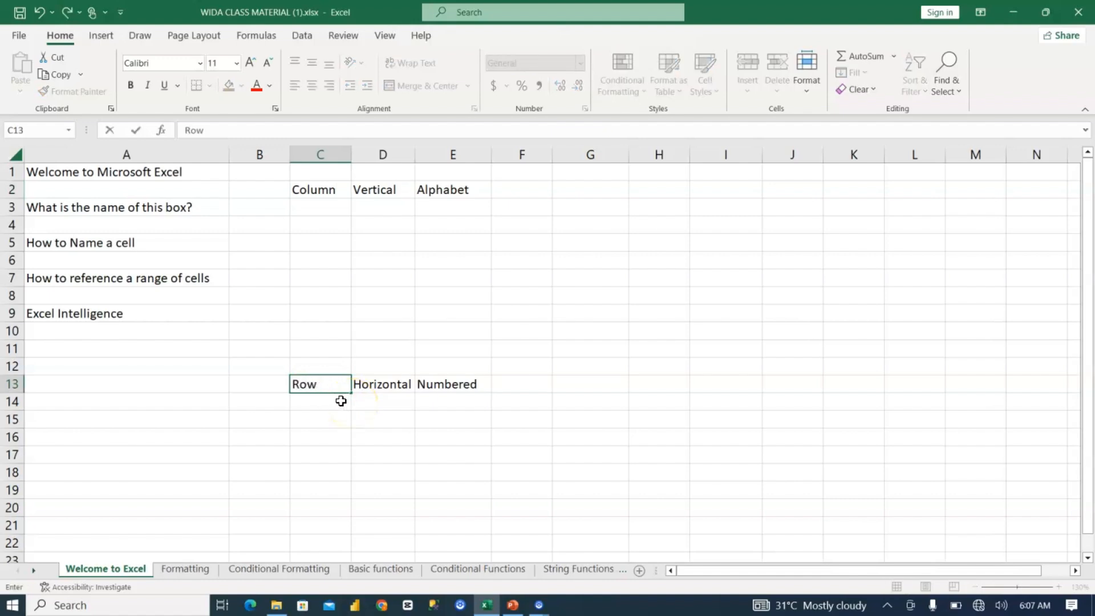
left_click(341, 400)
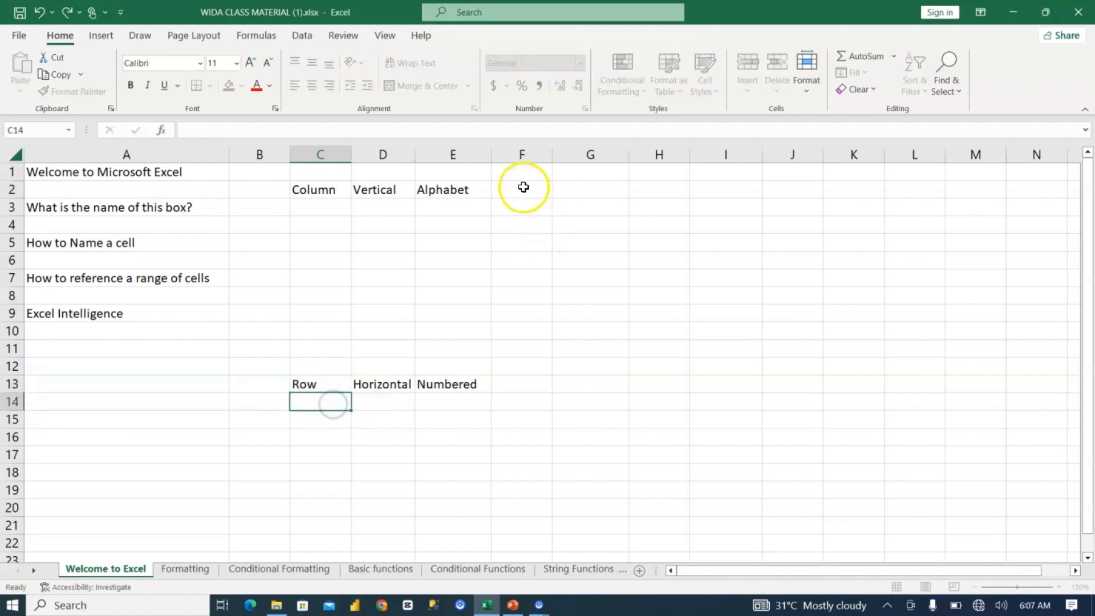
Step: Enter the abbreviation "CV" in cell F4, below the column labels
left_click(511, 223)
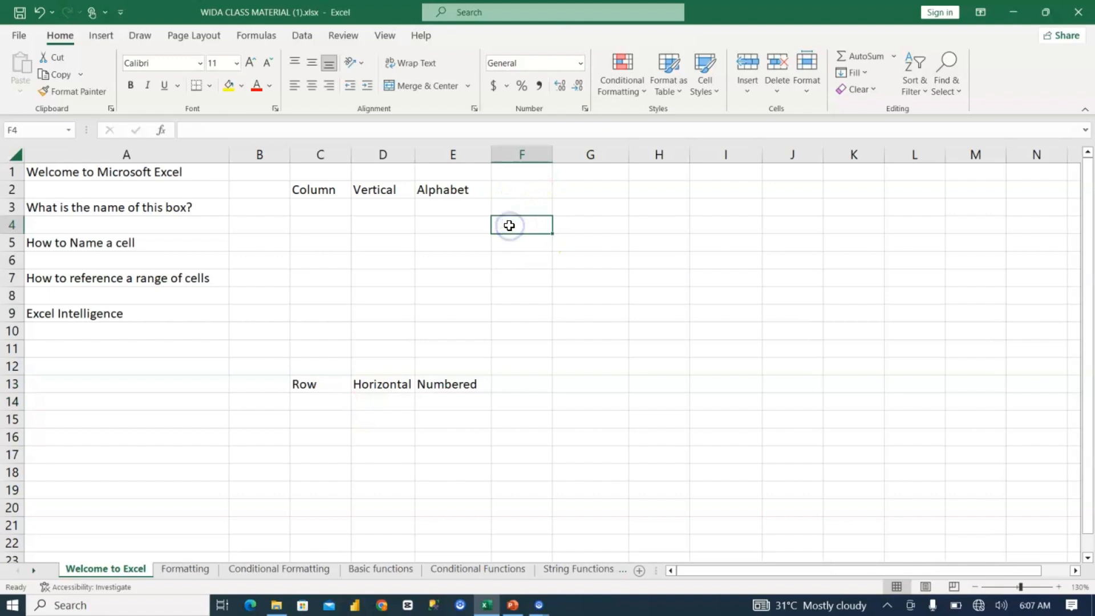
left_click(1058, 587)
scroll(520, 231, "up", 2)
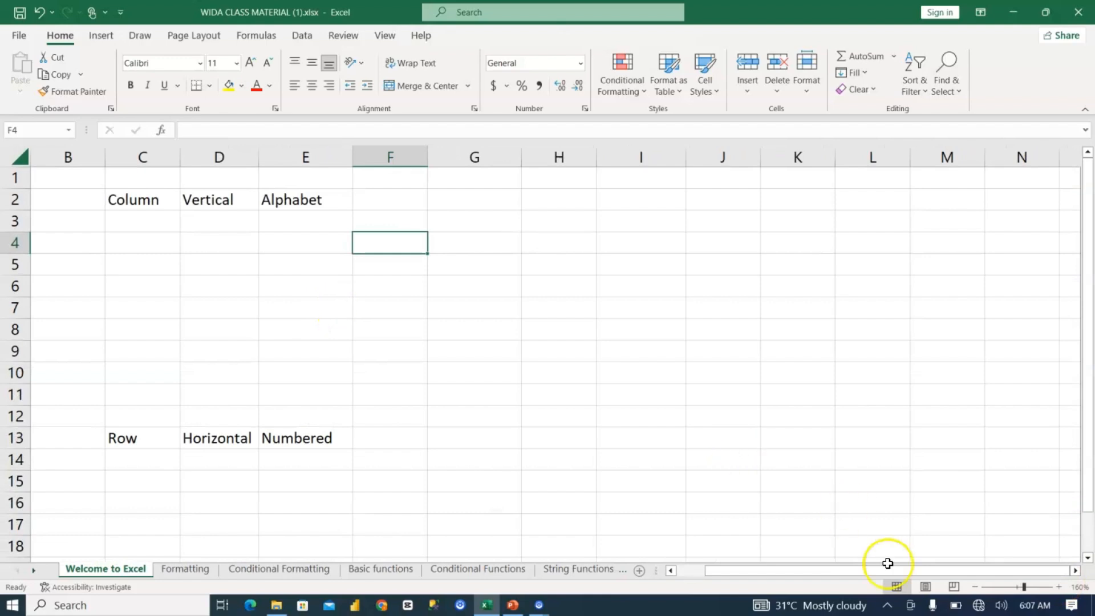
left_click(668, 572)
left_click(638, 239)
type("C")
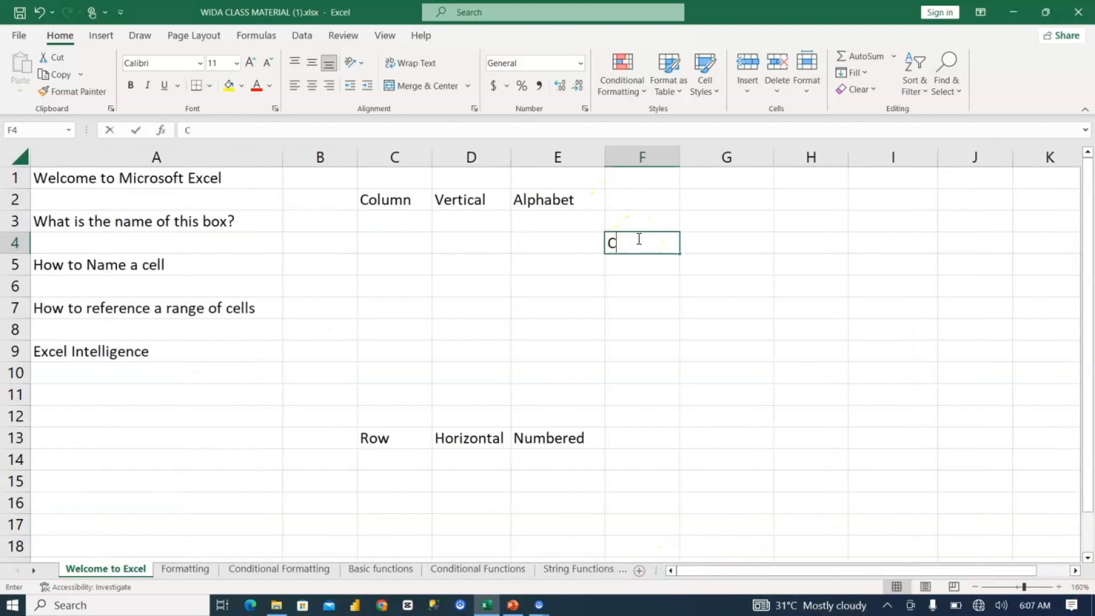
type("V")
left_click(624, 272)
left_click(640, 235)
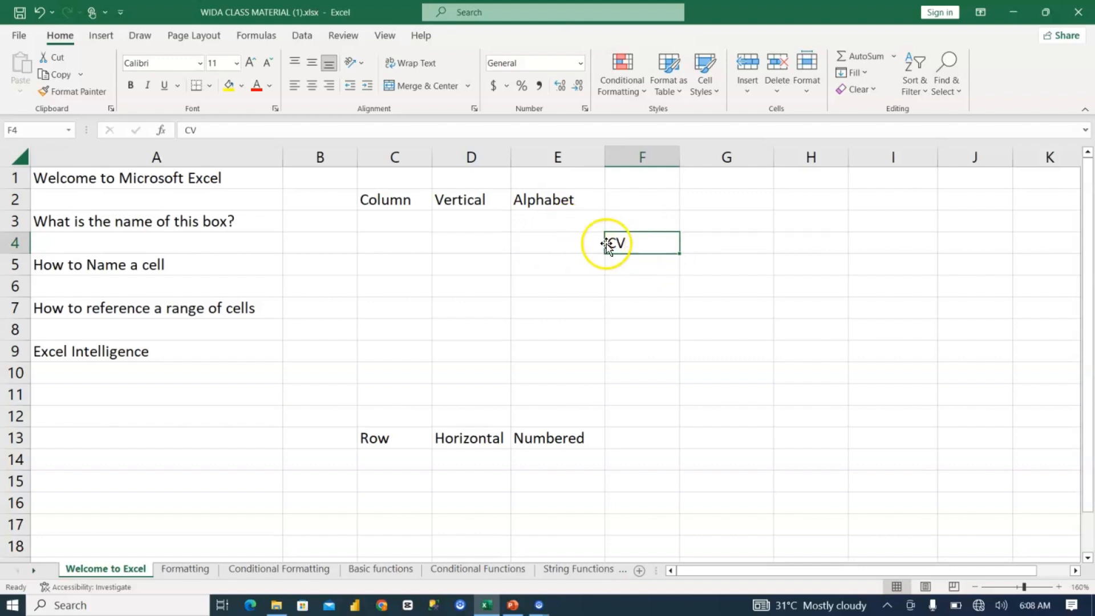
Step: Enter the abbreviation "HR" in cell F14, below the row labels
left_click(623, 457)
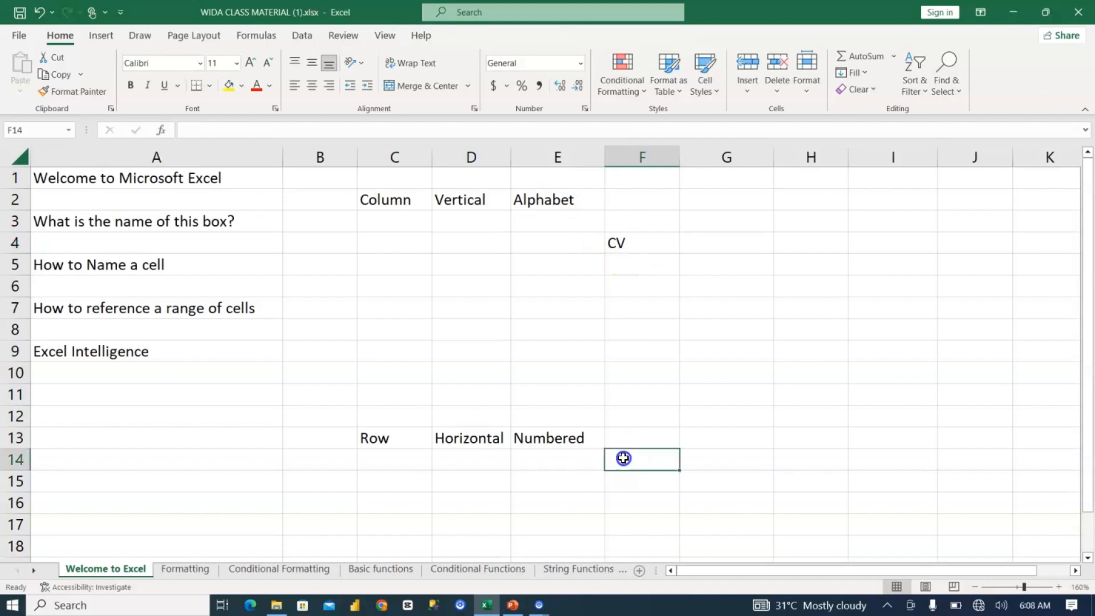
type("HR")
left_click(617, 488)
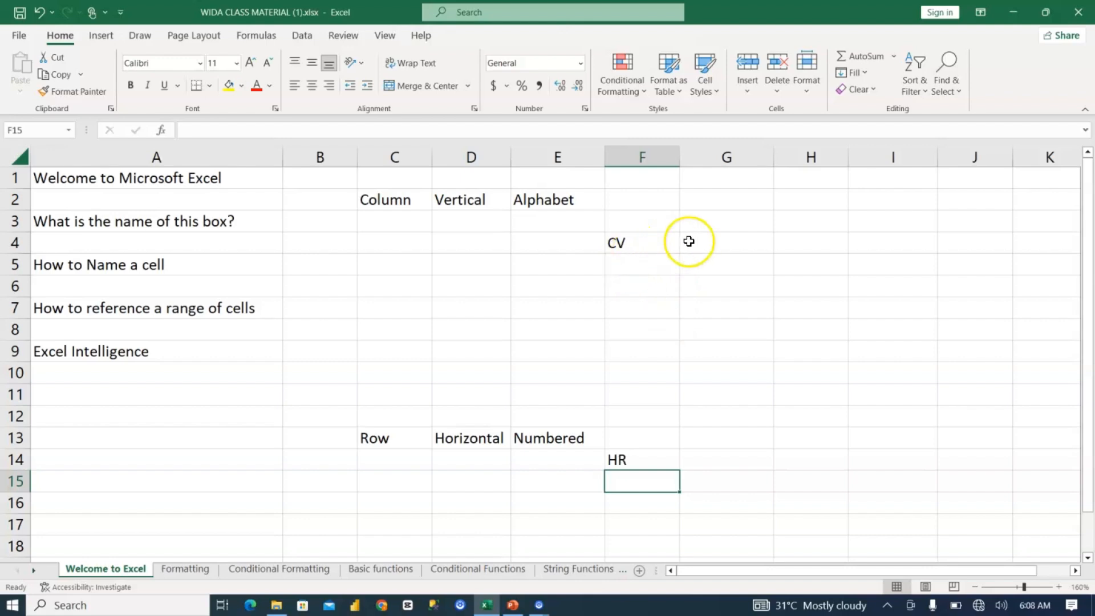
Step: Start a list of terms by entering "Spreadsheet" in cell G6 and "Columns" in cell G7
left_click(729, 292)
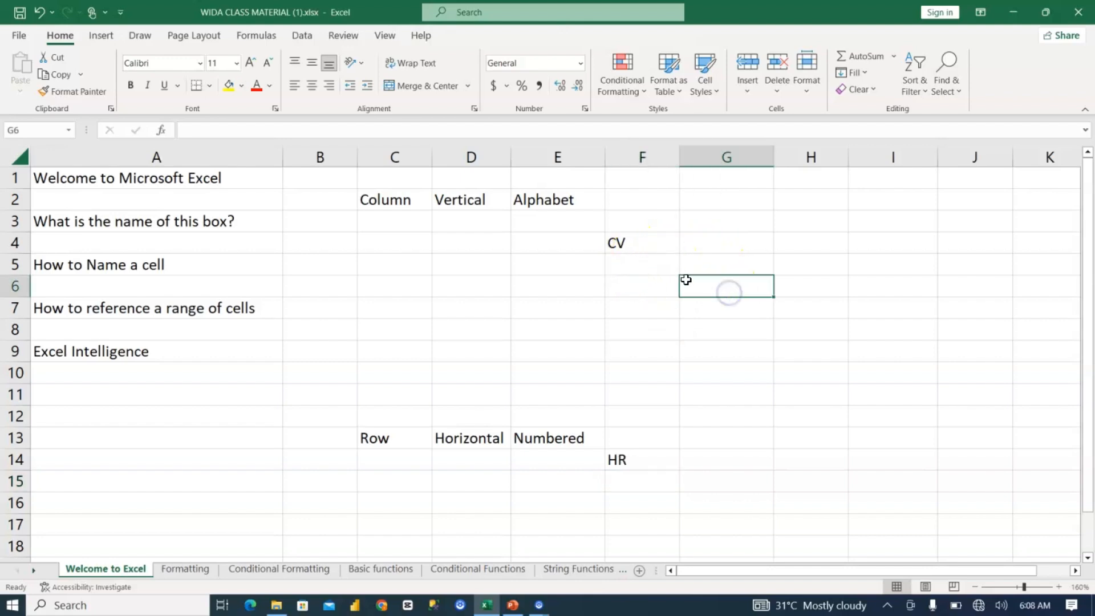
type("Spreadsh")
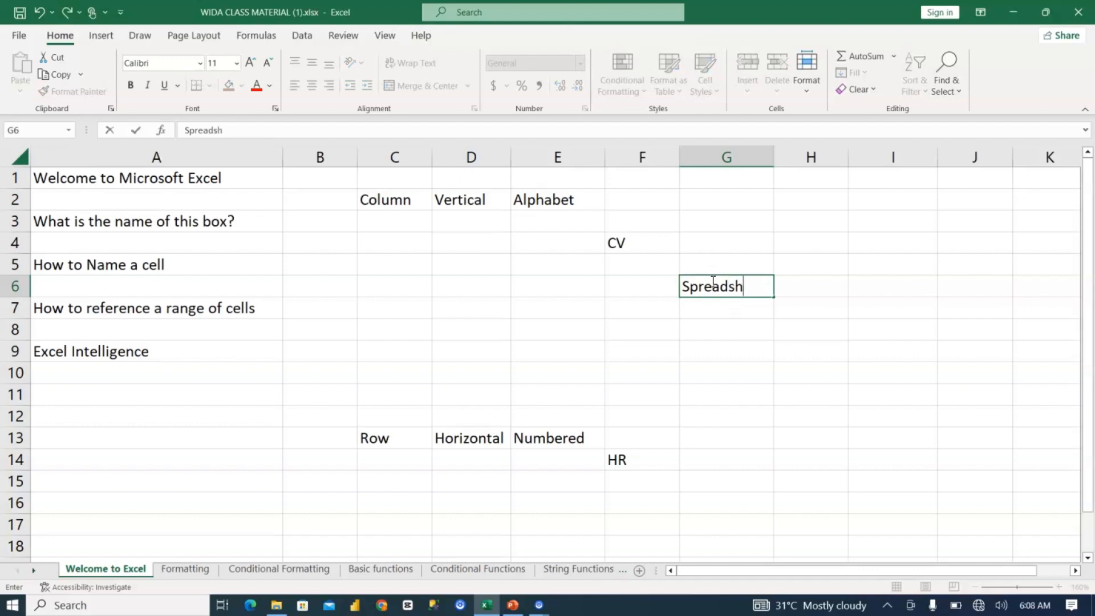
type("eet")
key("Return")
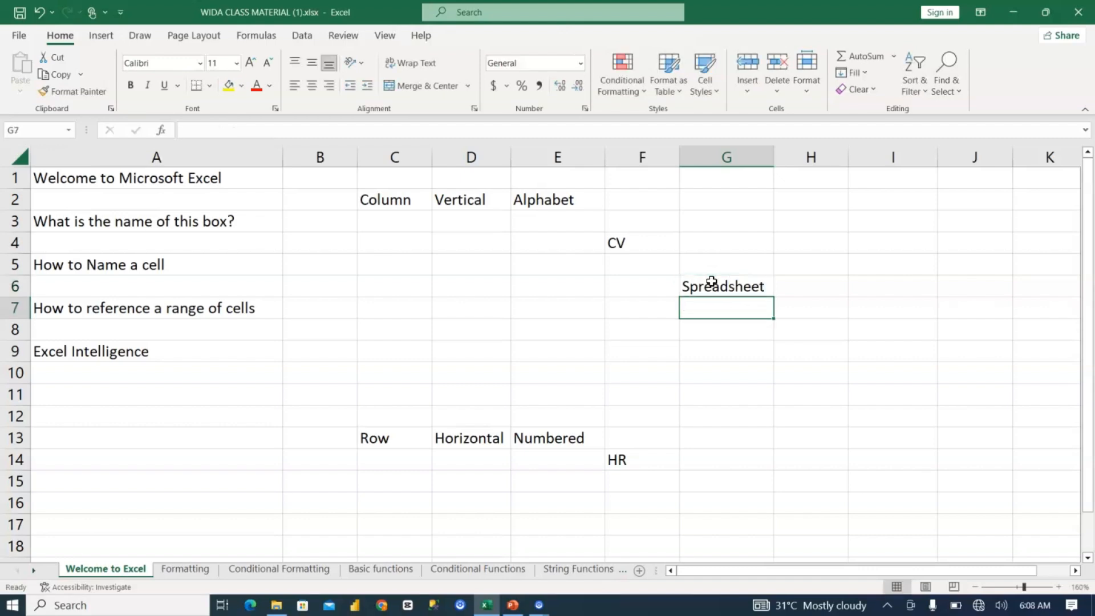
type("Columns")
key("Return")
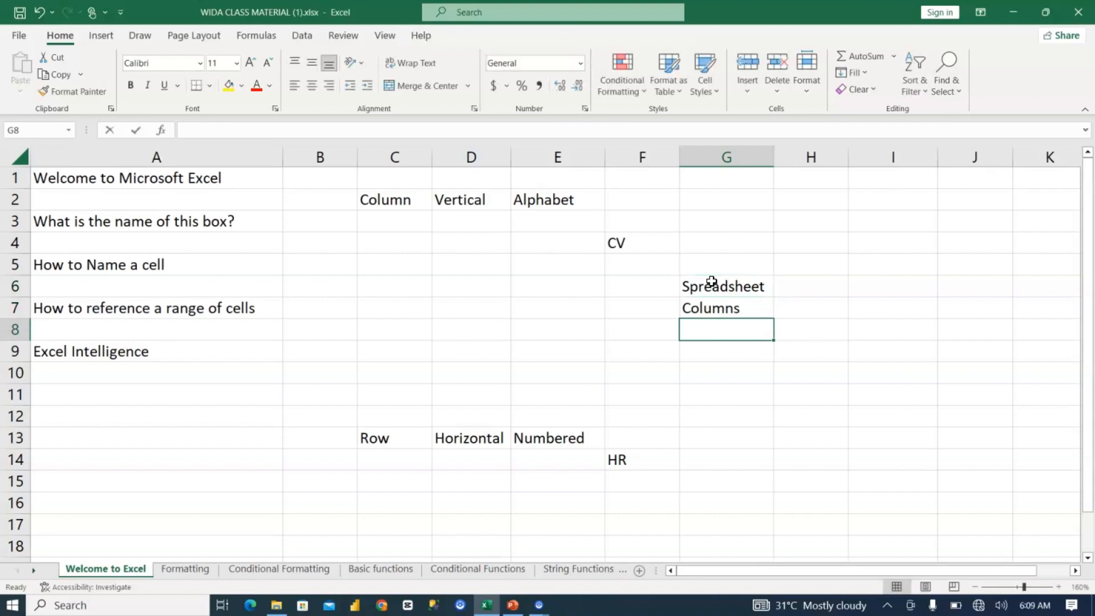
Step: Continue the list of terms by entering "Rows" in cell G8 and "Cells" in cell G9
type("Rows")
key("Return")
type("Cells")
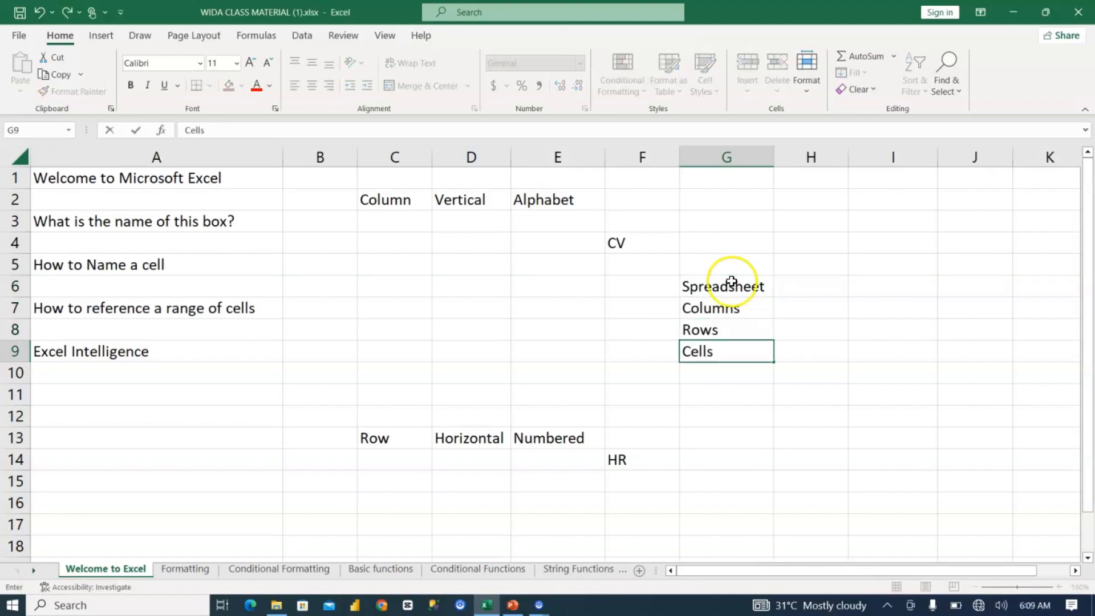
left_click(700, 373)
Step: Highlight the terms in G7:G9 together, followed by the Columns and Rows terms individually
left_click_drag(709, 317, 708, 354)
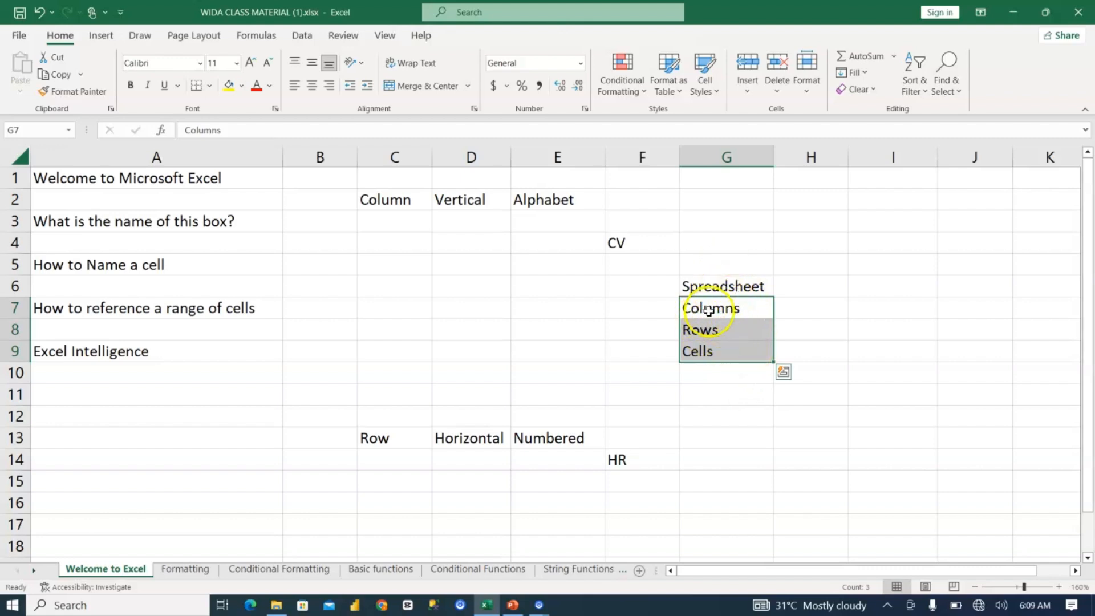
left_click(731, 311)
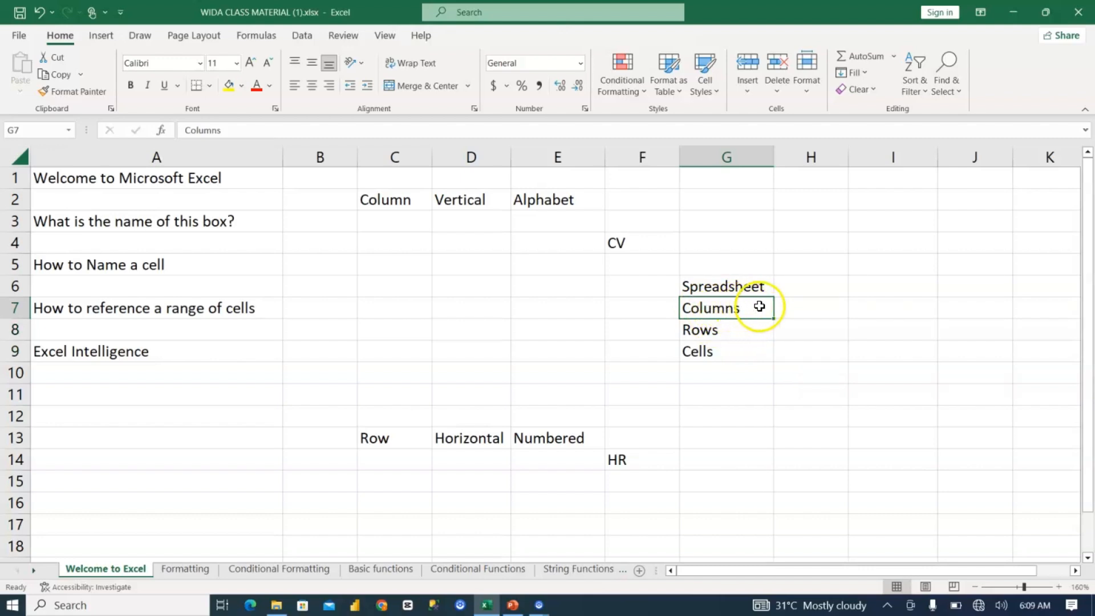
left_click(704, 330)
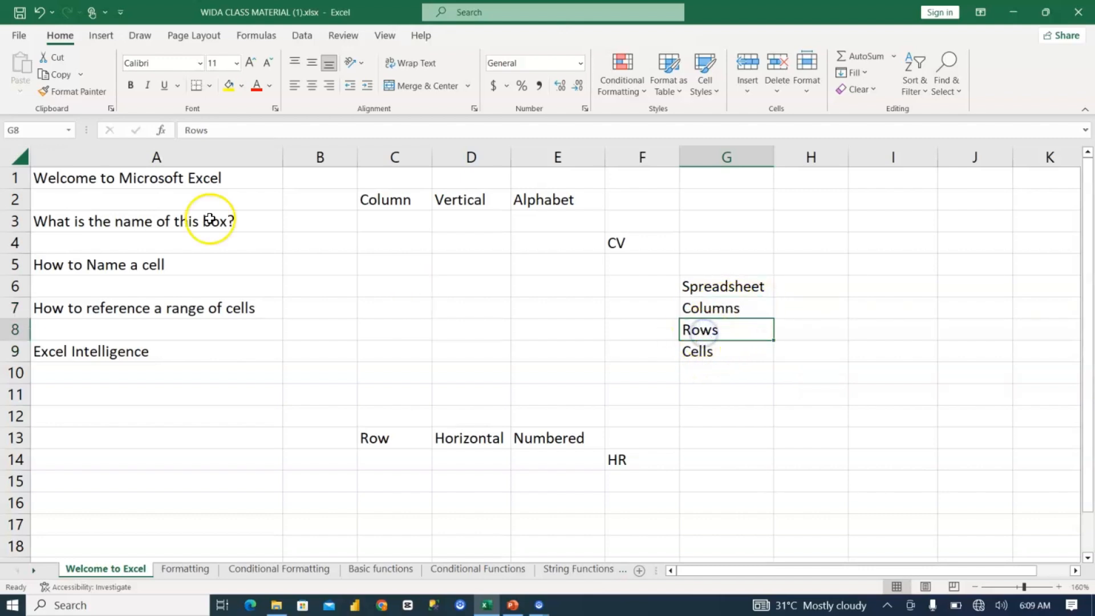
Step: Select entire columns A, B and C one by one, followed by entire rows 1, 2 and 3
left_click(162, 154)
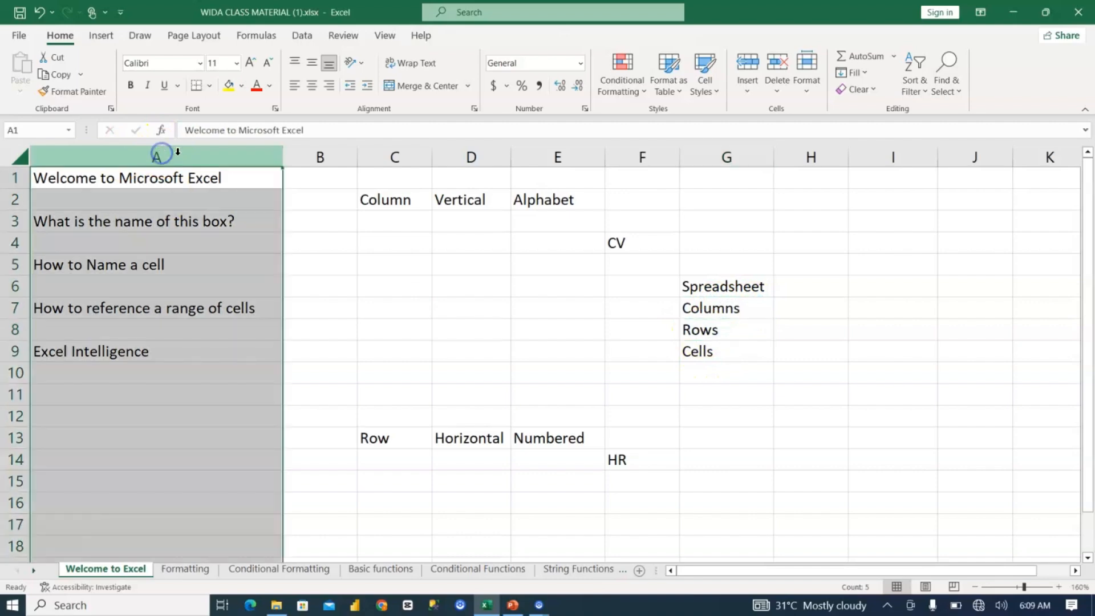
left_click(315, 153)
left_click(395, 152)
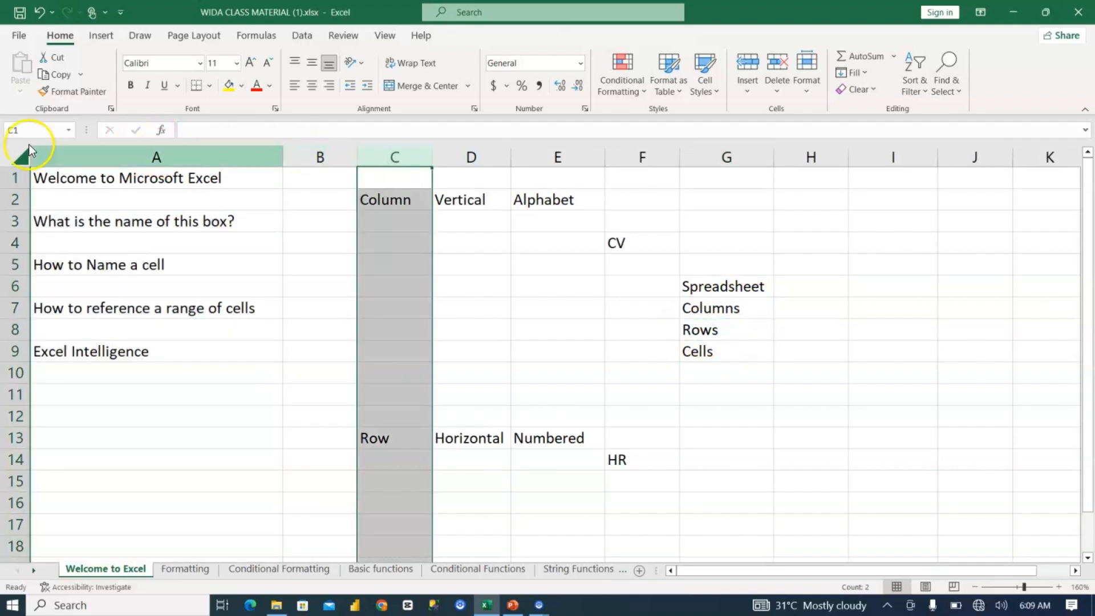
left_click(16, 176)
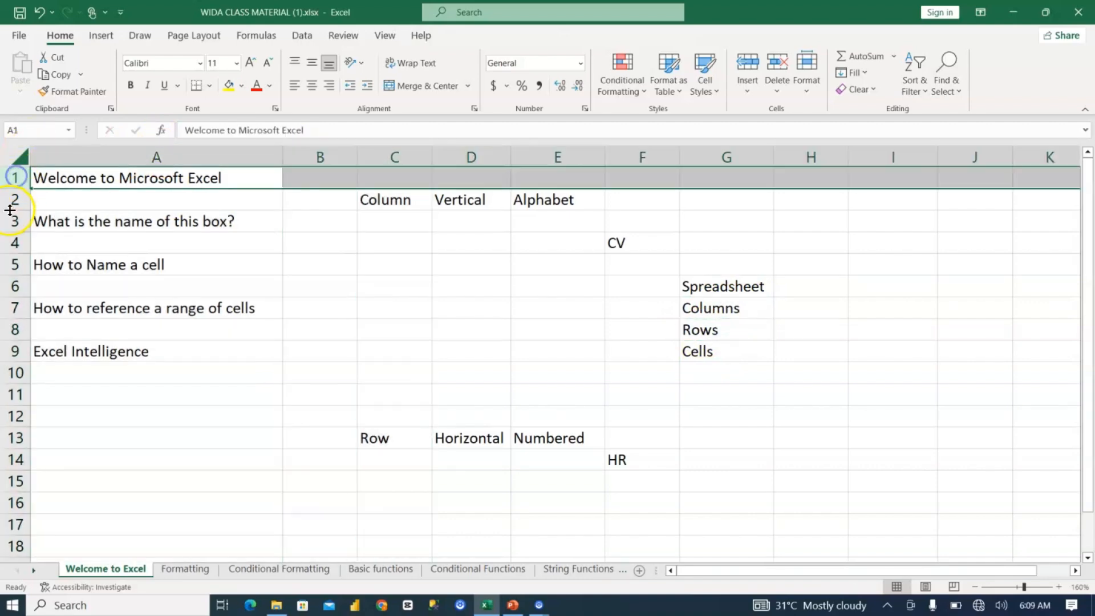
left_click(12, 199)
left_click(12, 220)
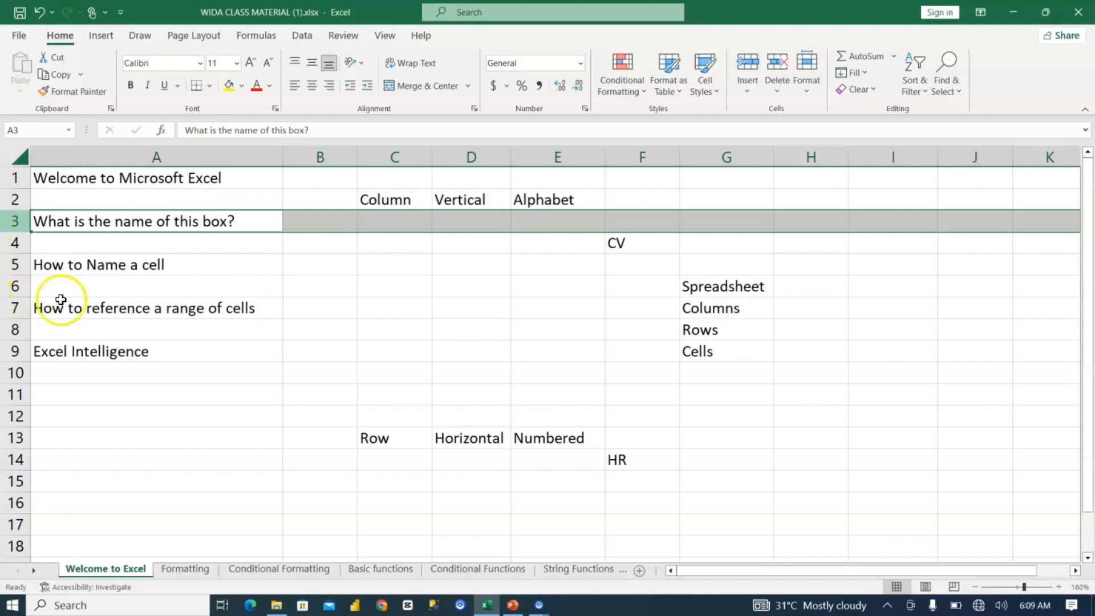
Step: Select the Cells term in G9 and various individual cells across the sheet, including I6, I13, C9 and H8, to illustrate cells
left_click(706, 352)
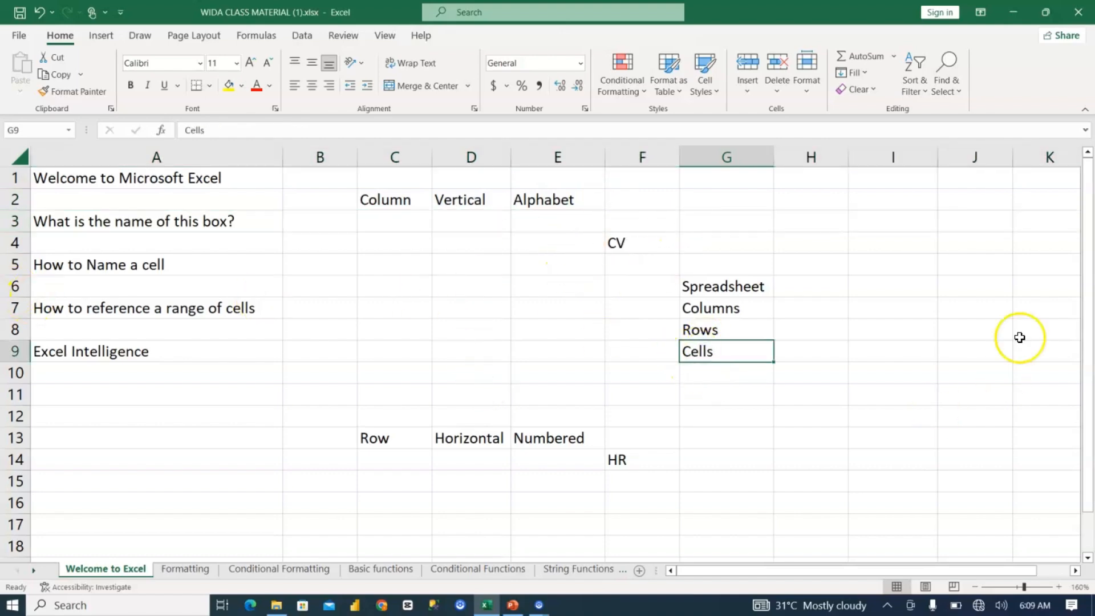
left_click(856, 279)
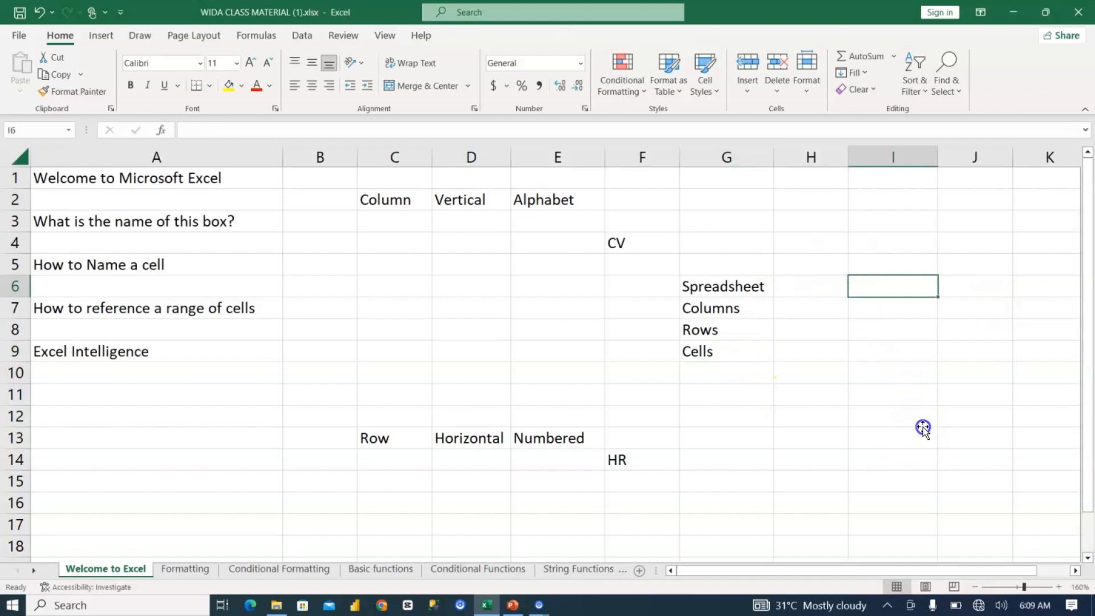
left_click(798, 455)
left_click(916, 317)
left_click(901, 443)
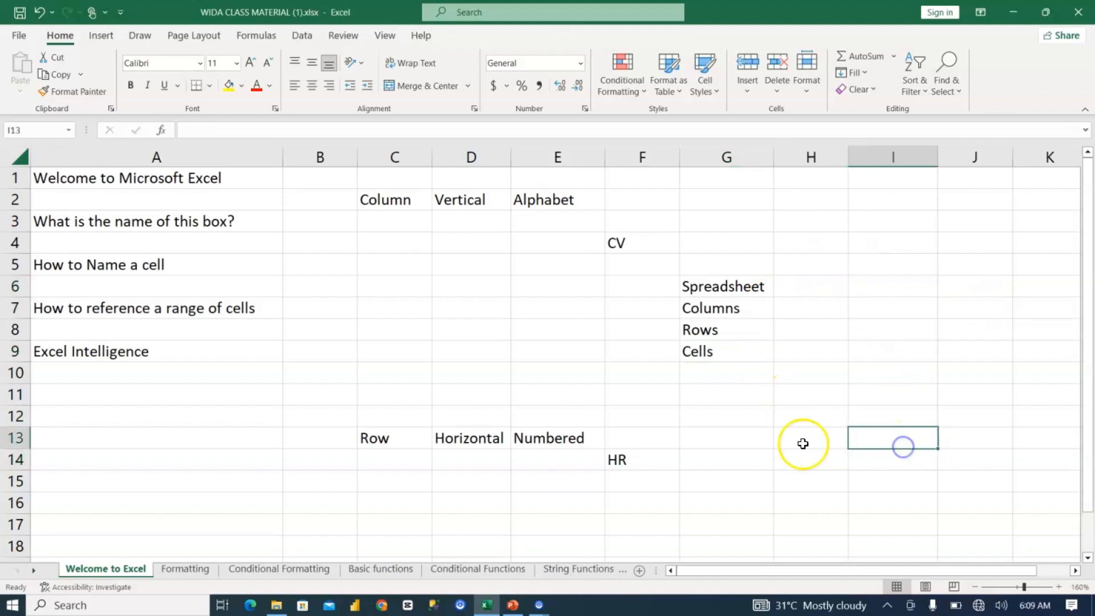
left_click(519, 372)
left_click(366, 349)
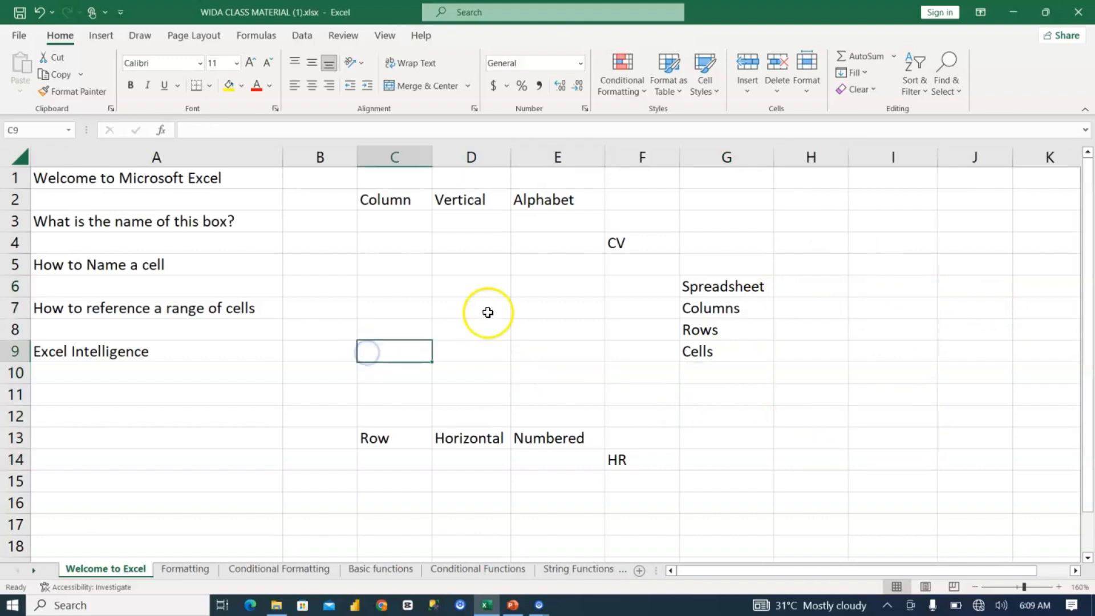
left_click(506, 317)
left_click(747, 350)
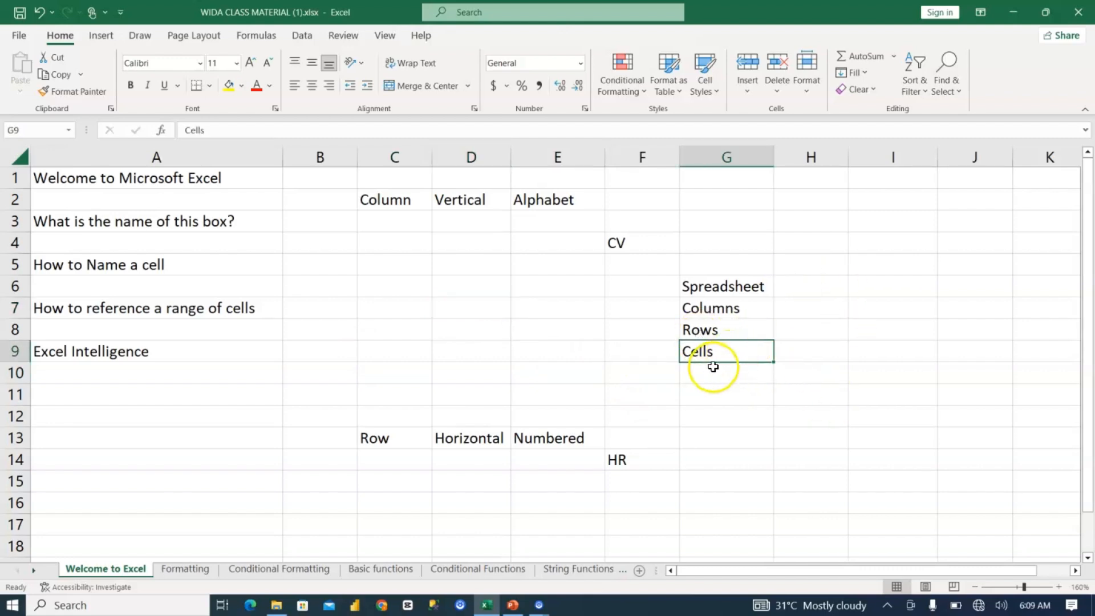
left_click(836, 333)
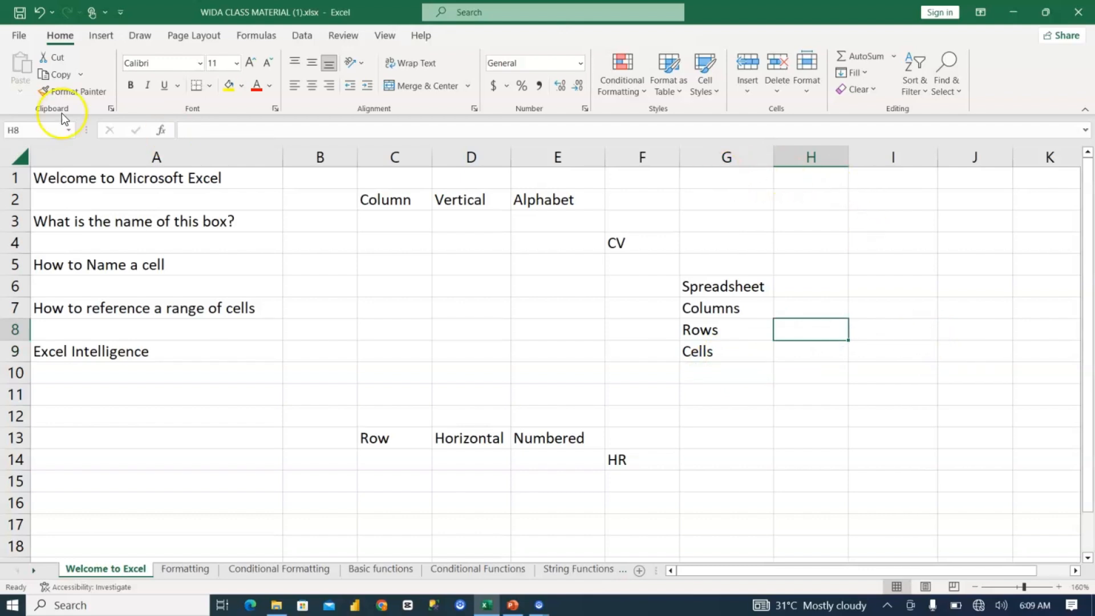
Step: Select columns A and B and row 1 in turn, ending on the Cells term in G9
left_click(166, 154)
left_click(325, 157)
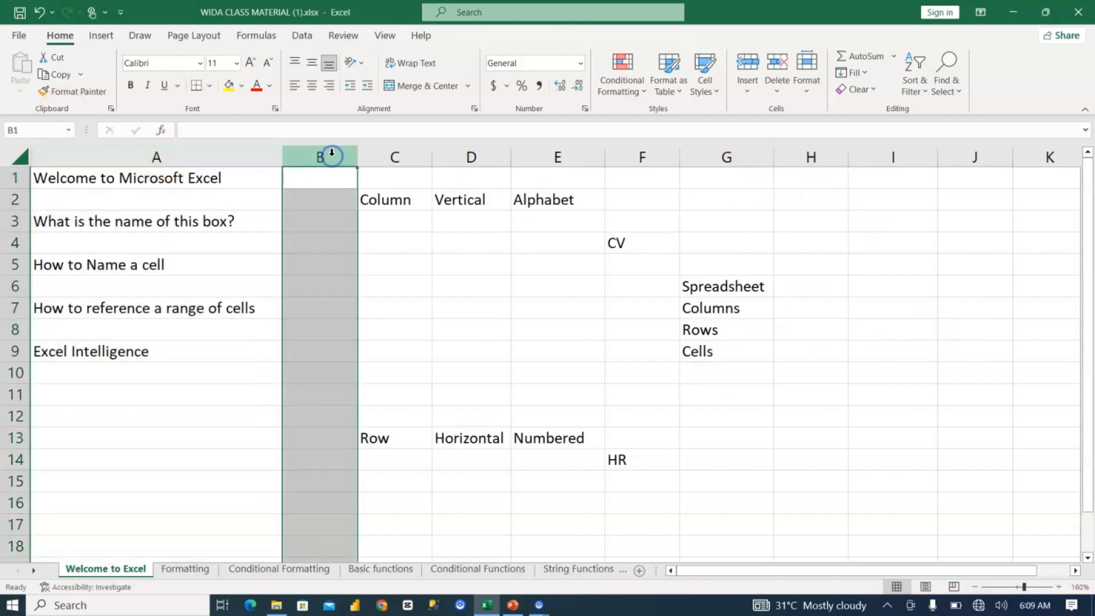
left_click(11, 169)
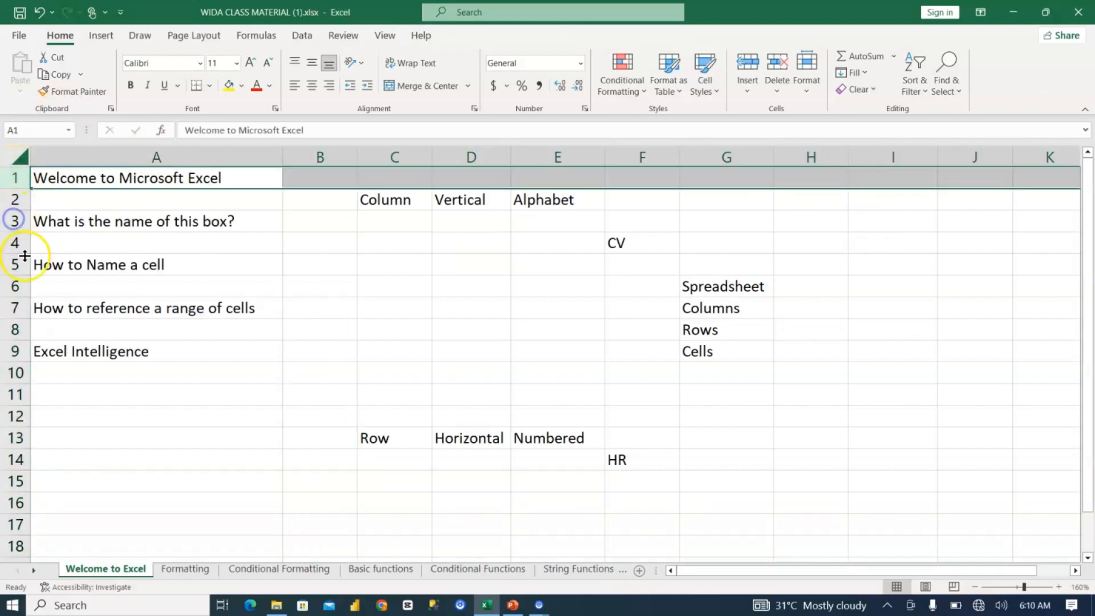
left_click(705, 352)
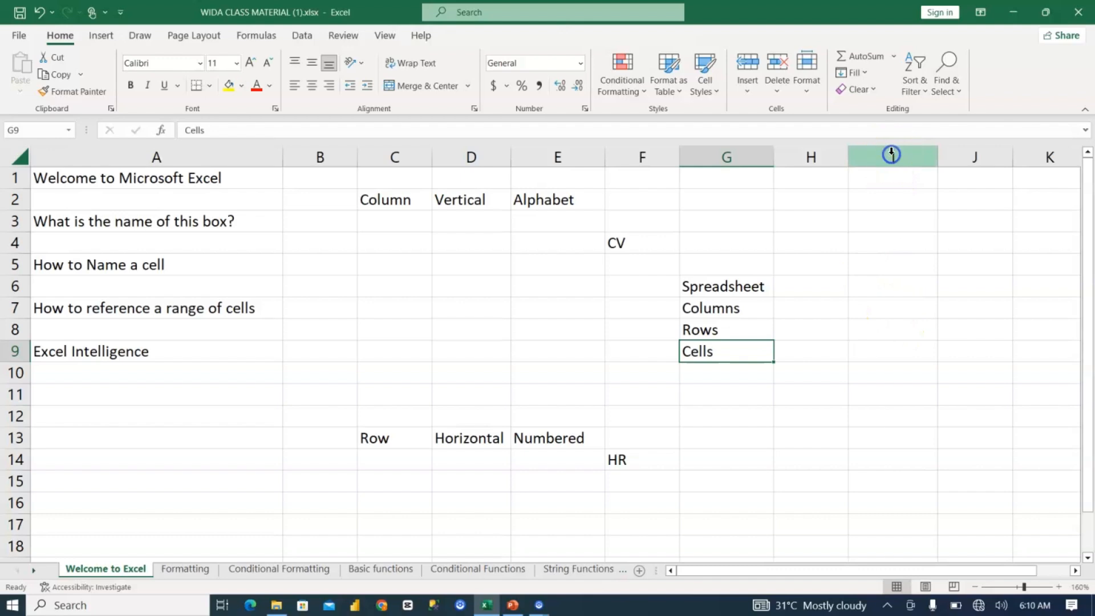
Step: Highlight column I and row 11, and enter the cell name "I11" in the cell where they intersect
left_click(891, 153)
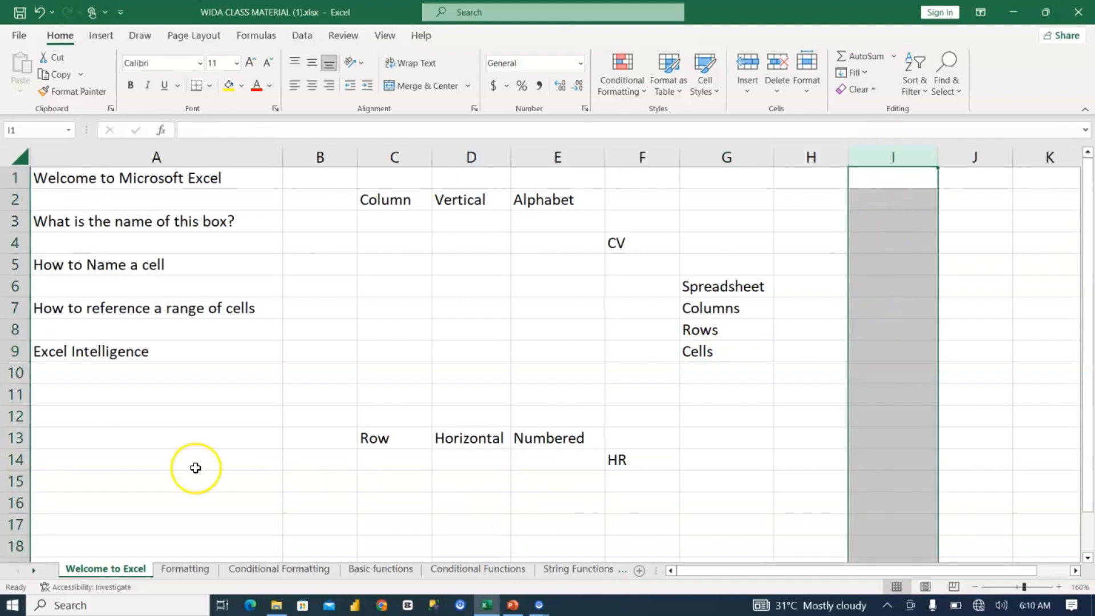
left_click(15, 395)
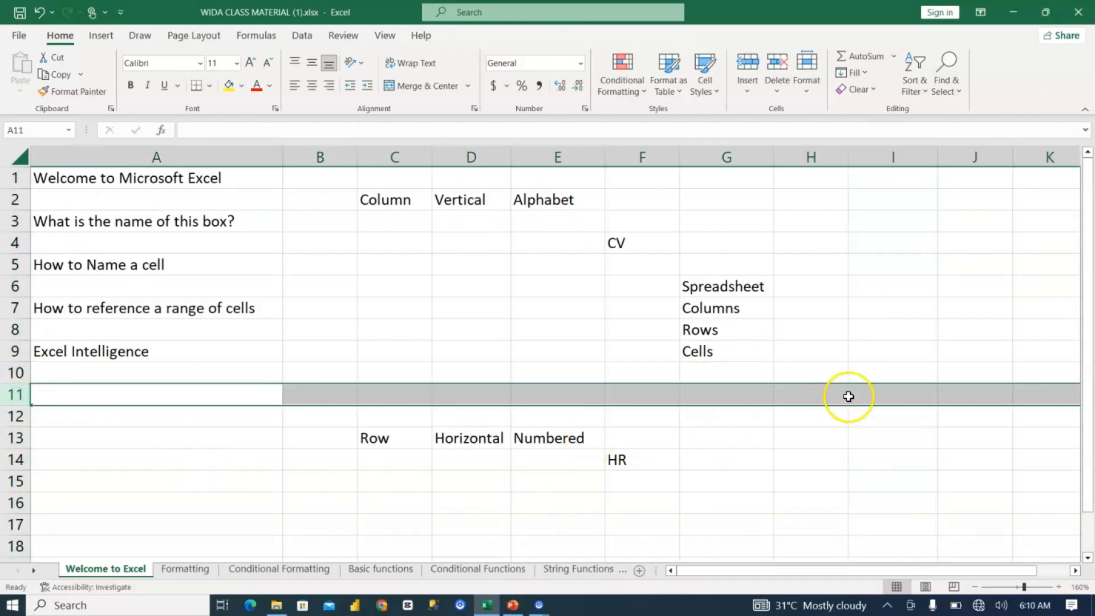
left_click(890, 391)
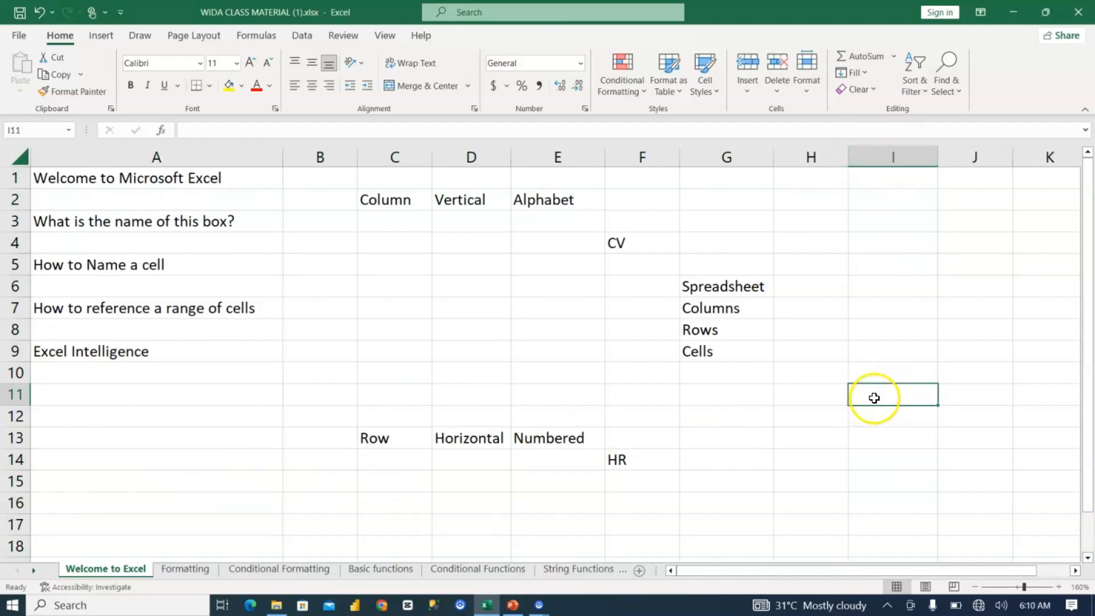
type("I")
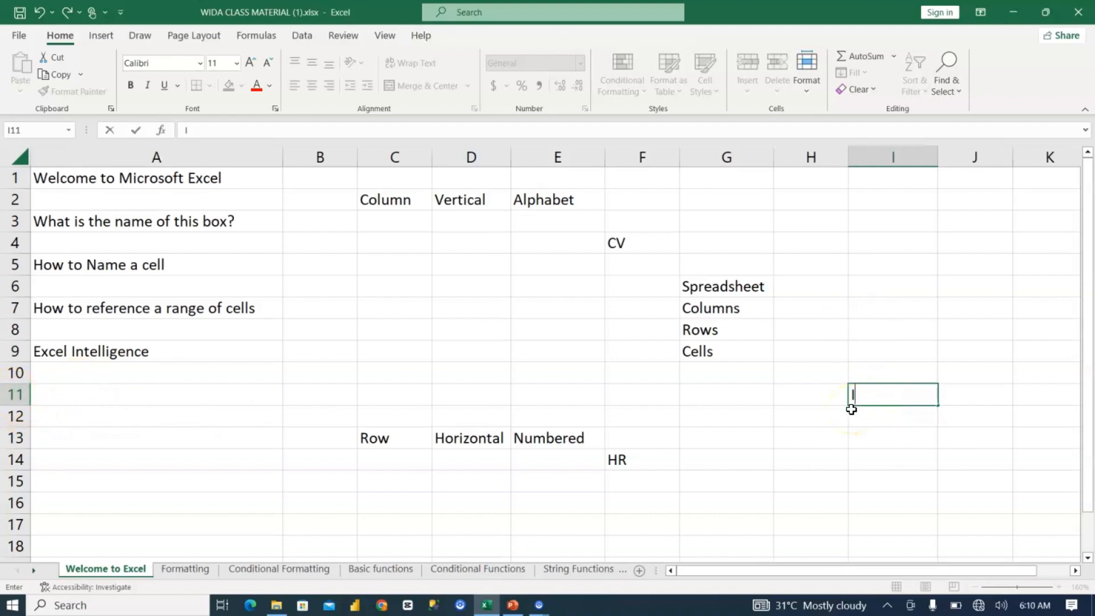
type("11")
left_click(883, 417)
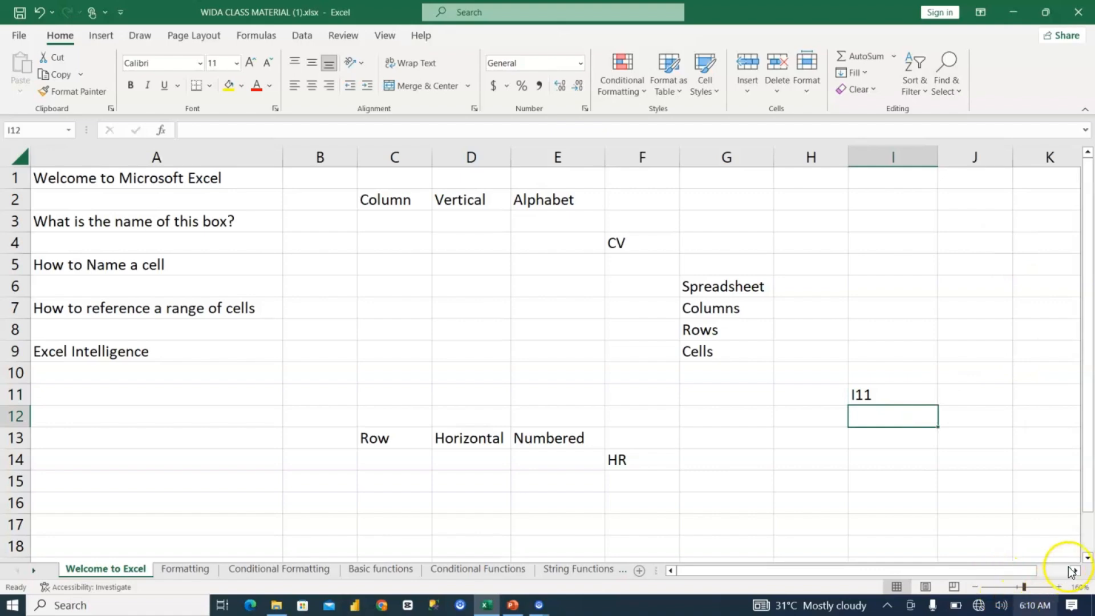
Step: Highlight column N and enter the cell name "N3" in the cell where it meets row 3
scroll(1071, 570, "right", 3)
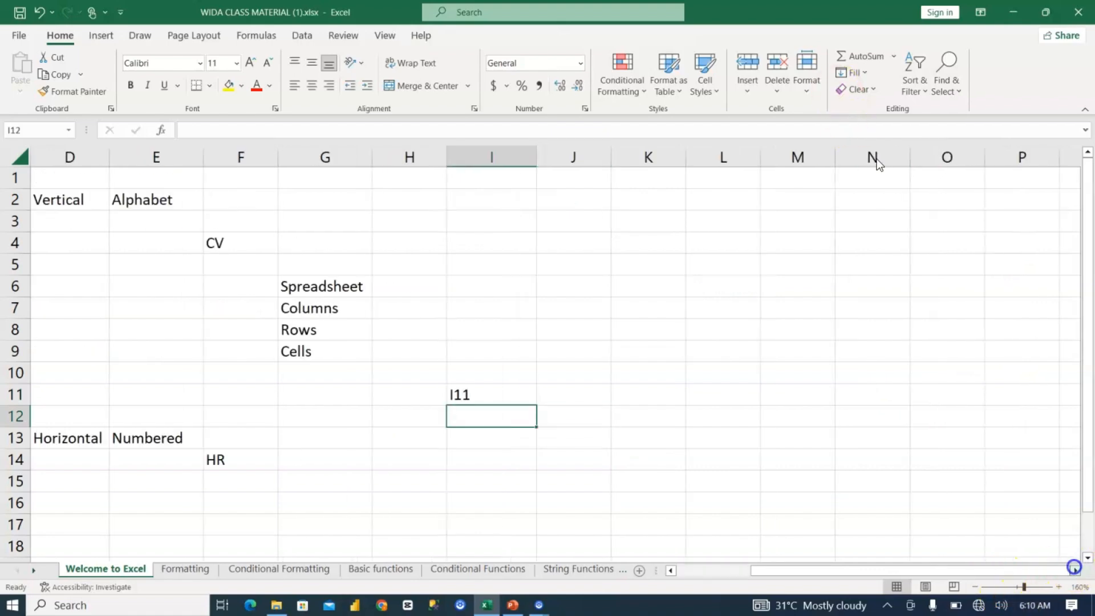
left_click(827, 156)
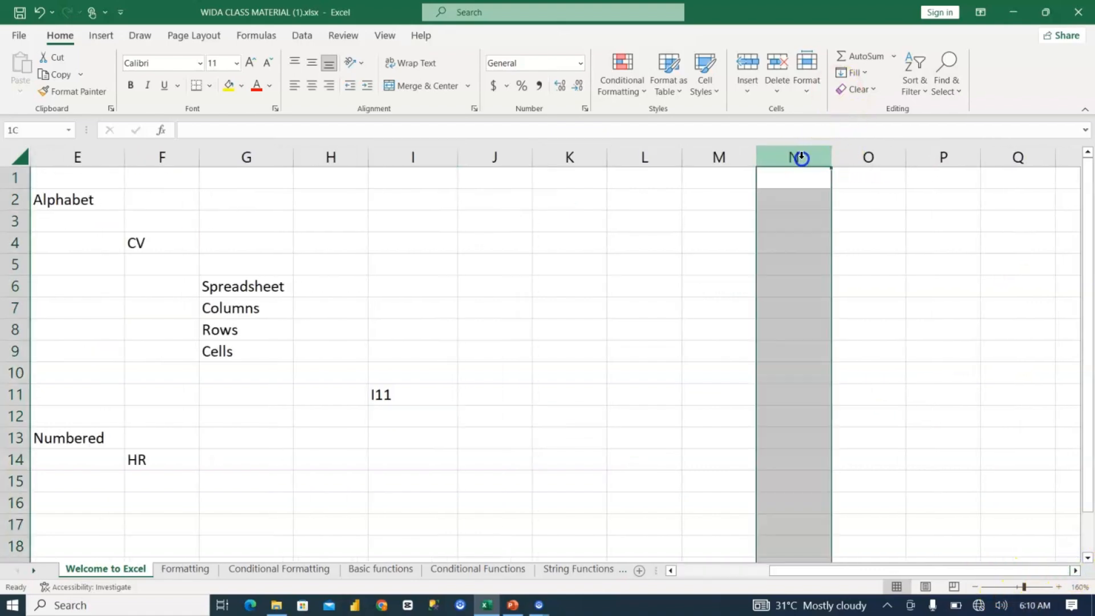
left_click(796, 226)
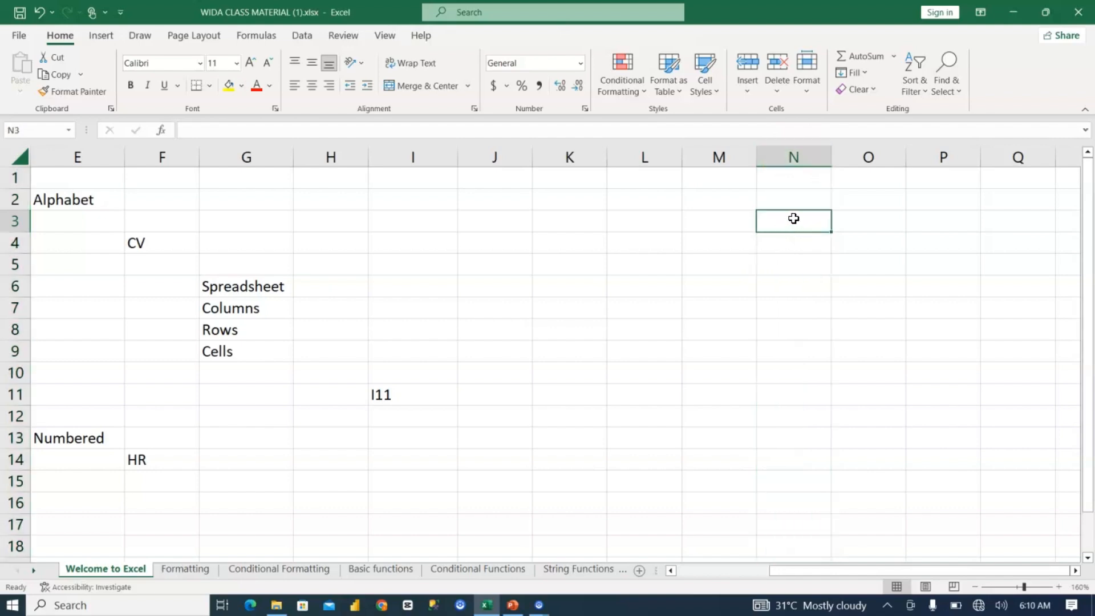
left_click(797, 225)
type("N3")
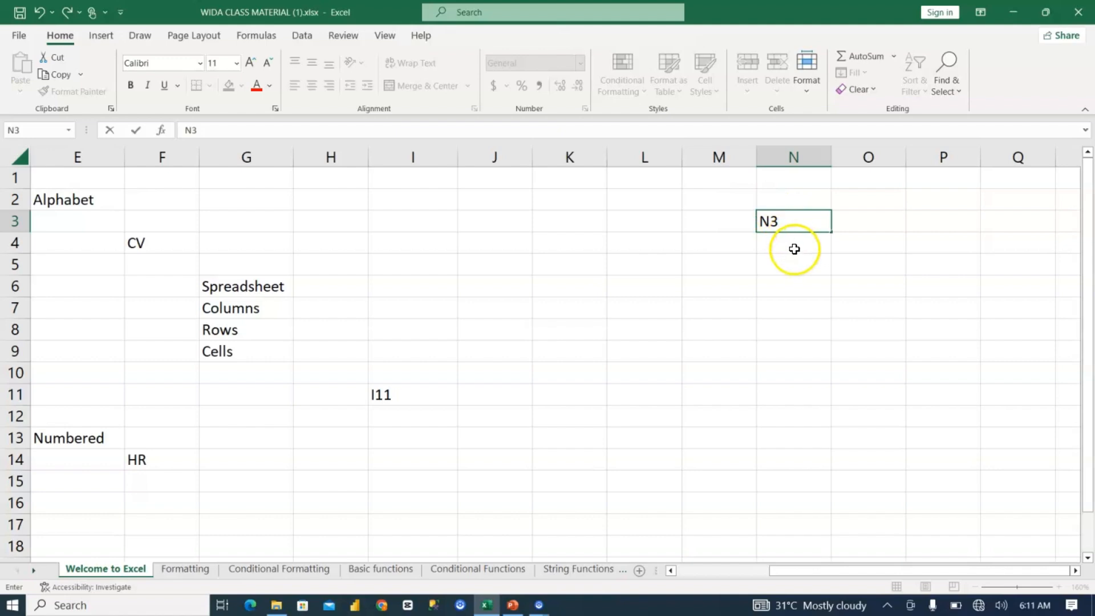
left_click(788, 226)
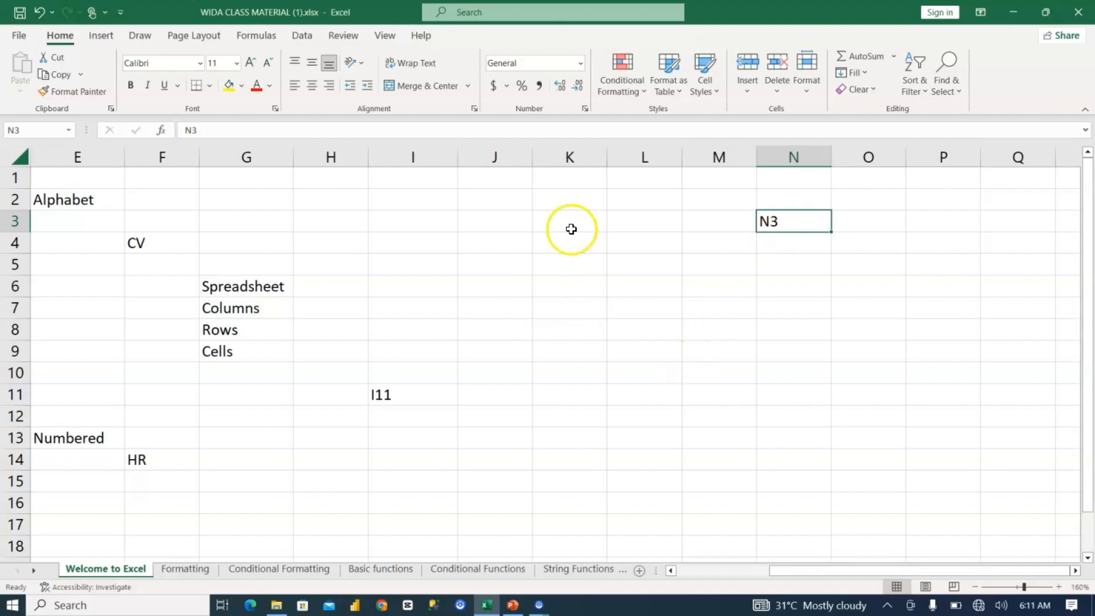
Step: Return to the first columns of the sheet and clear the contents of cell I11
left_click(580, 256)
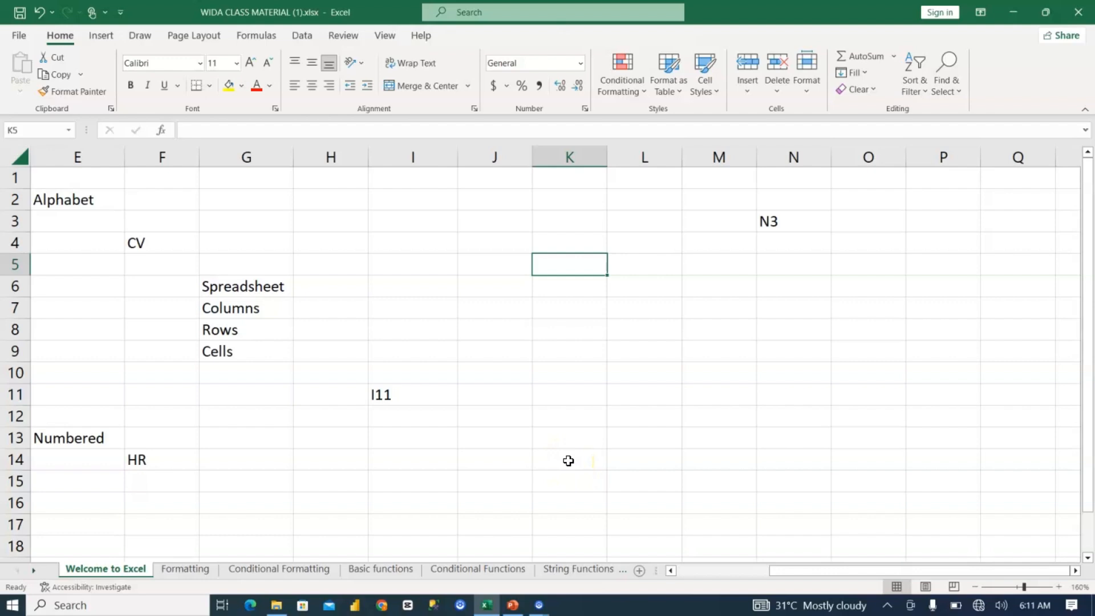
key("Left")
key("Left")
key("Left")
key("Left")
key("Left")
key("Left")
key("Left")
key("Left")
key("Left")
key("Left")
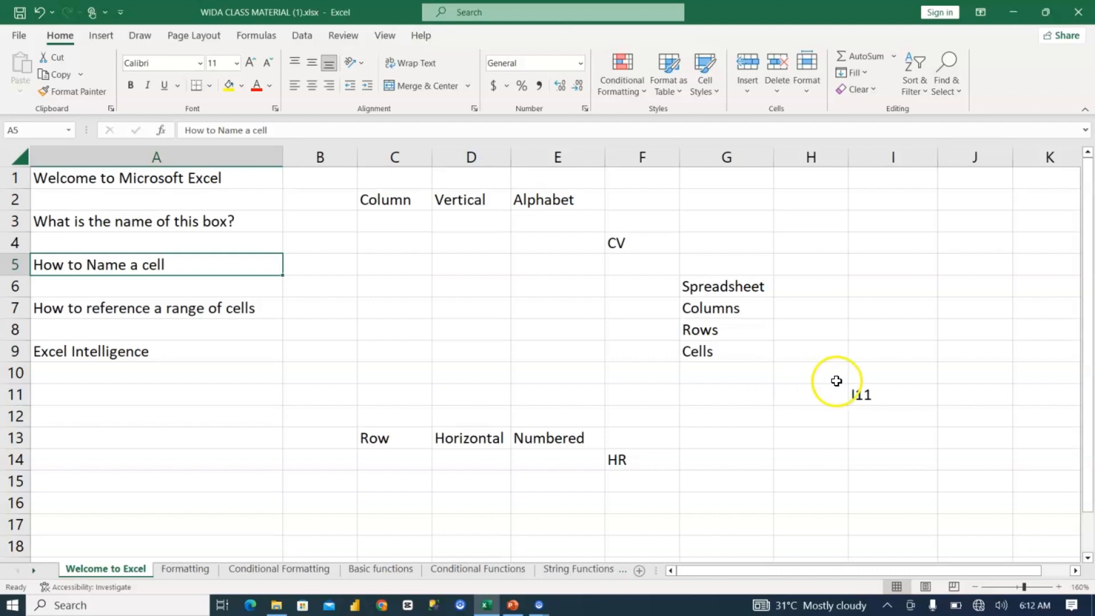
left_click(858, 396)
key("Delete")
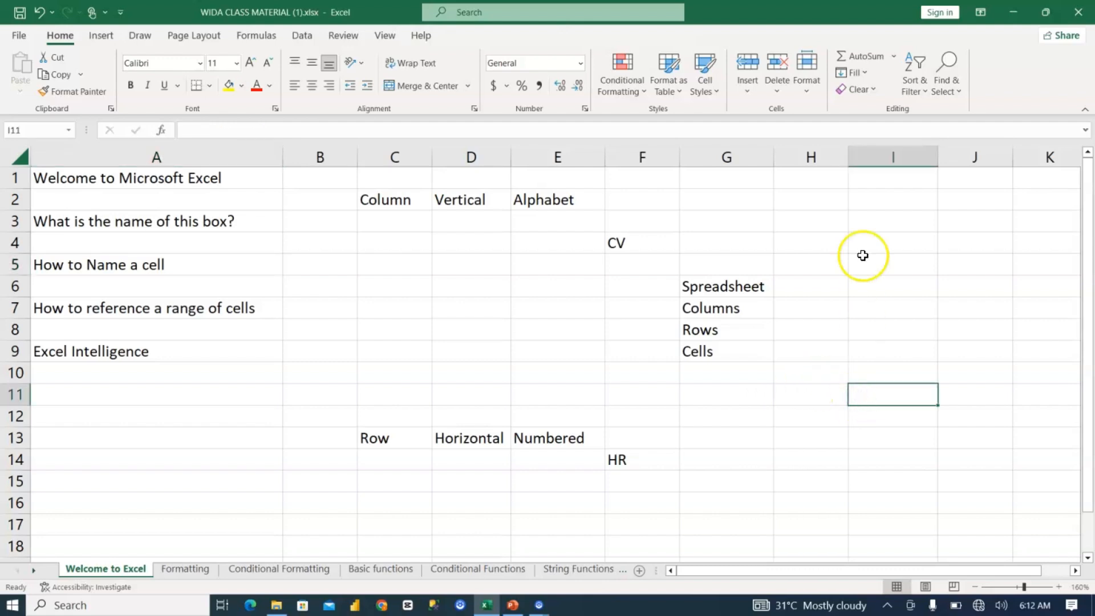
Step: Select the single-column range I3:I12, followed by the multi-column range C2:G15, to illustrate a range of cells
left_click_drag(880, 269, 884, 425)
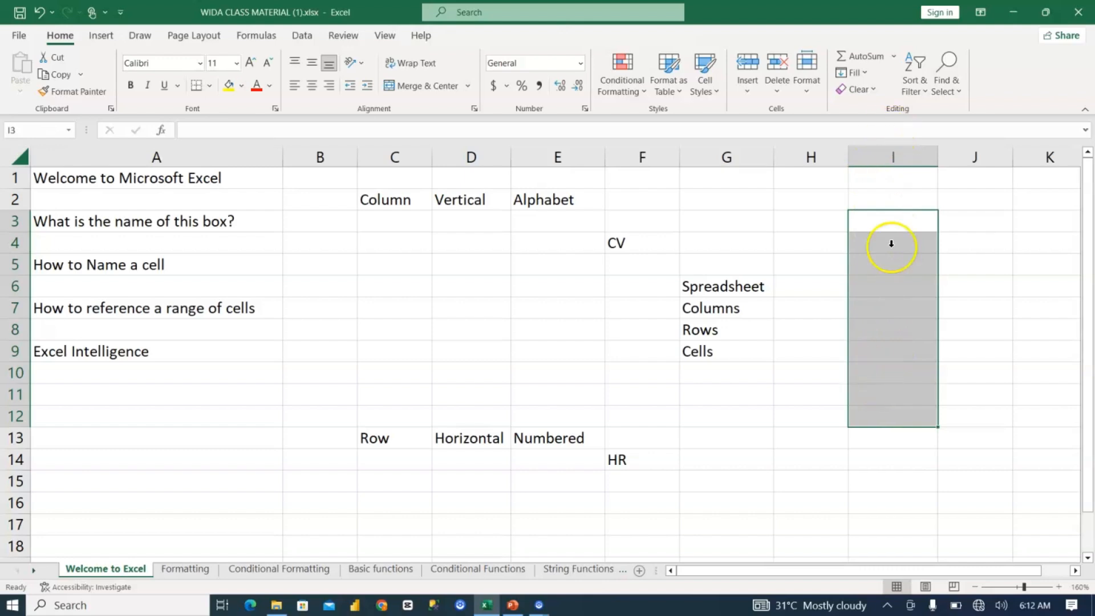
left_click_drag(882, 219, 887, 398)
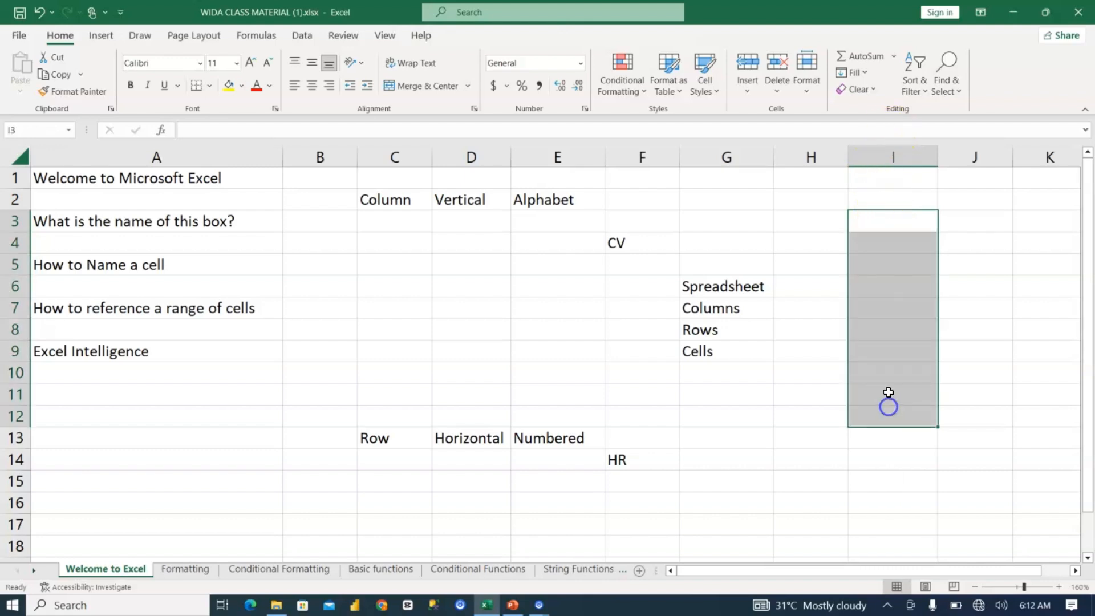
left_click(891, 216)
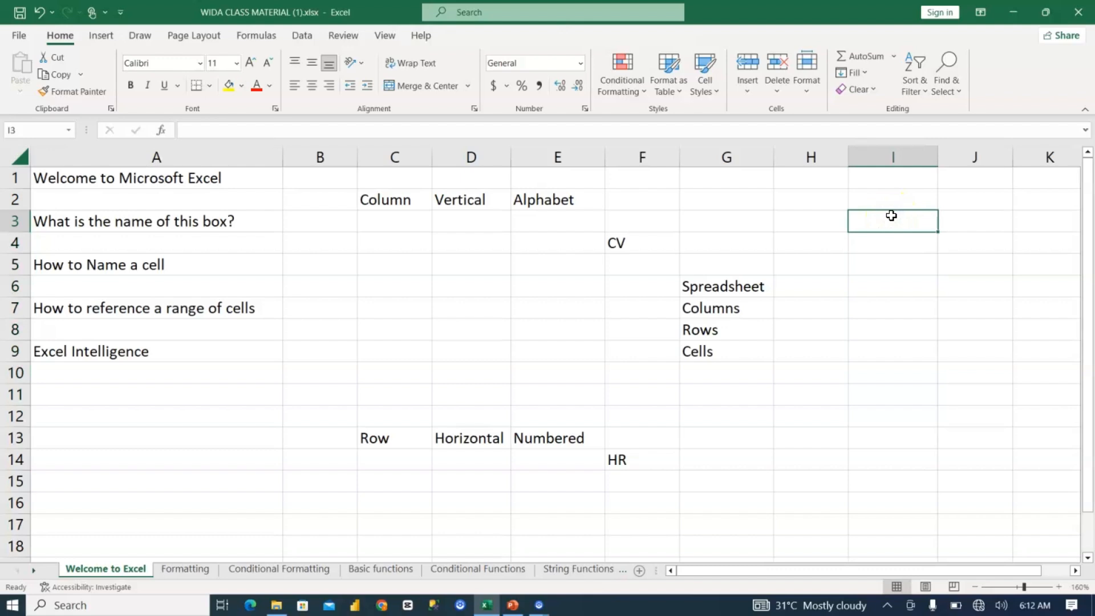
left_click(891, 215)
left_click_drag(891, 216, 888, 427)
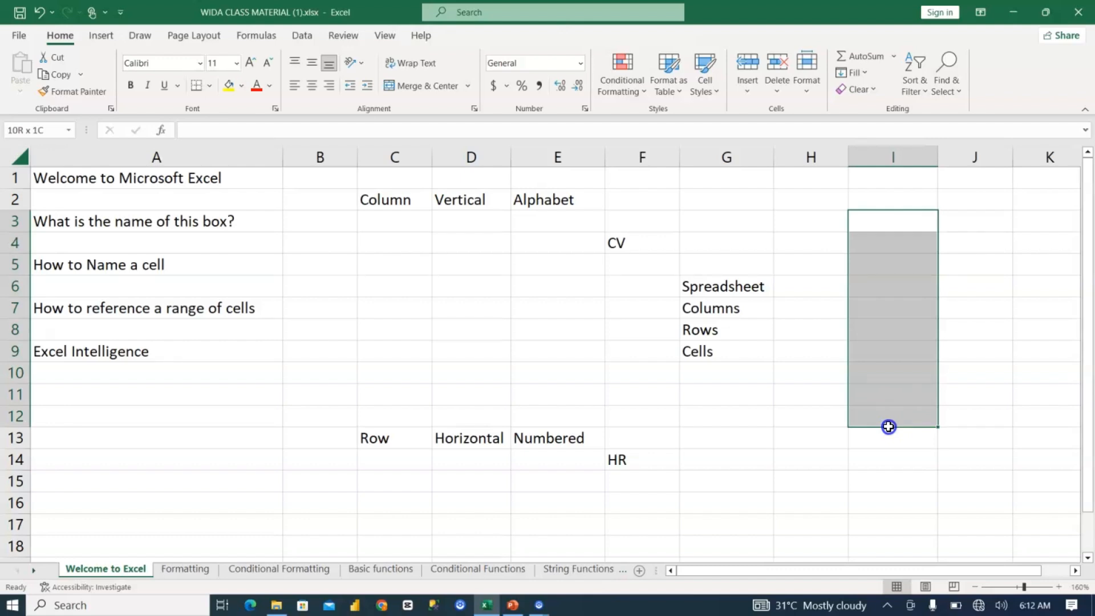
left_click_drag(888, 426, 889, 427)
left_click(894, 364)
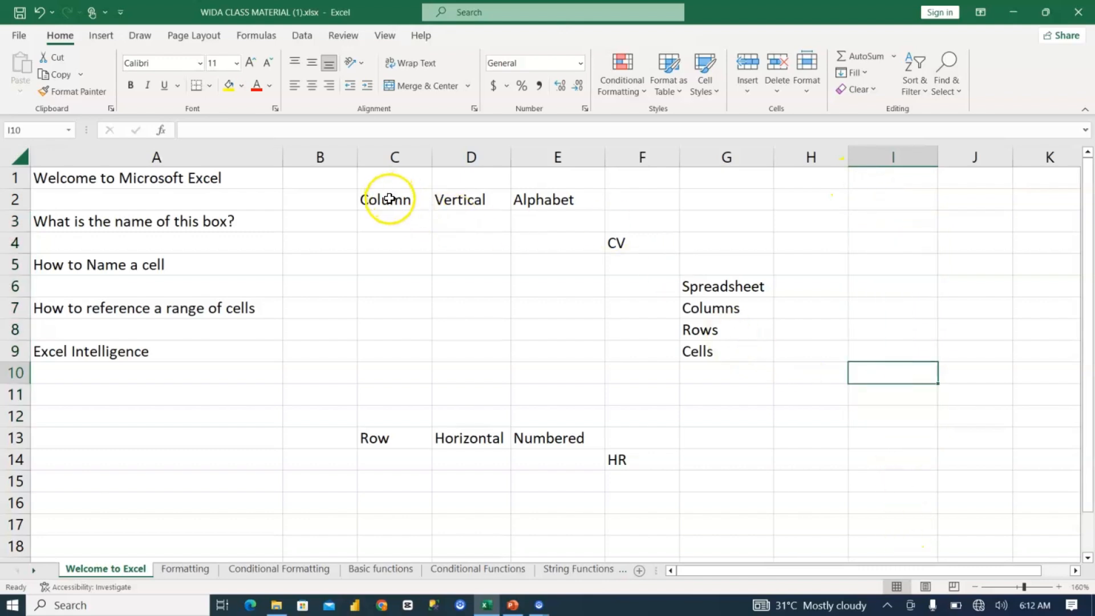
left_click_drag(391, 196, 393, 222)
left_click(701, 479, "shift")
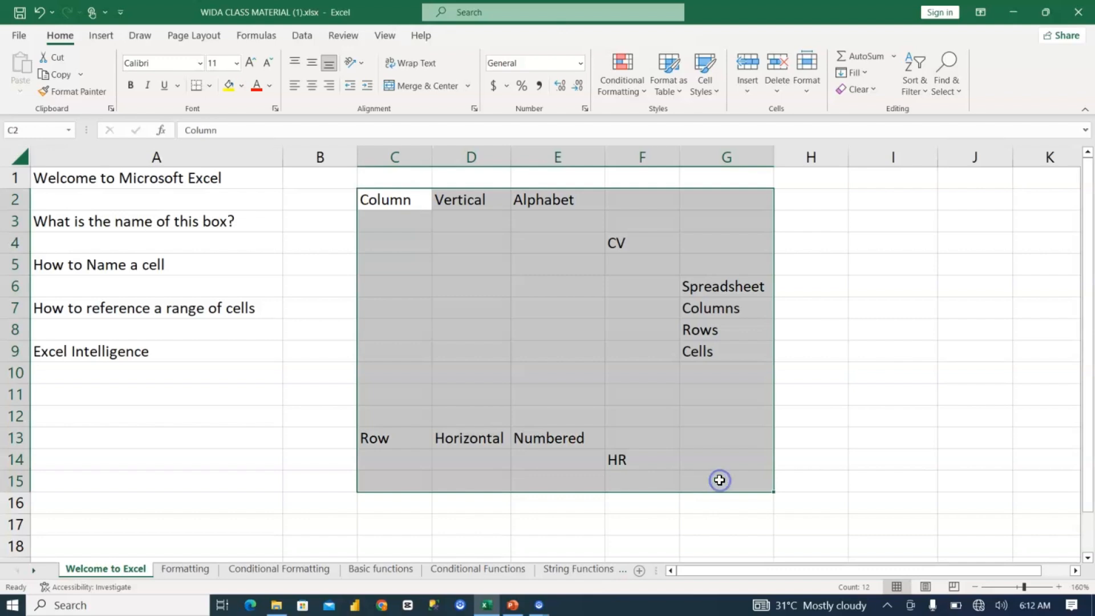
Step: Clear the contents of the selected range C2:G15 and deselect it
key("Delete")
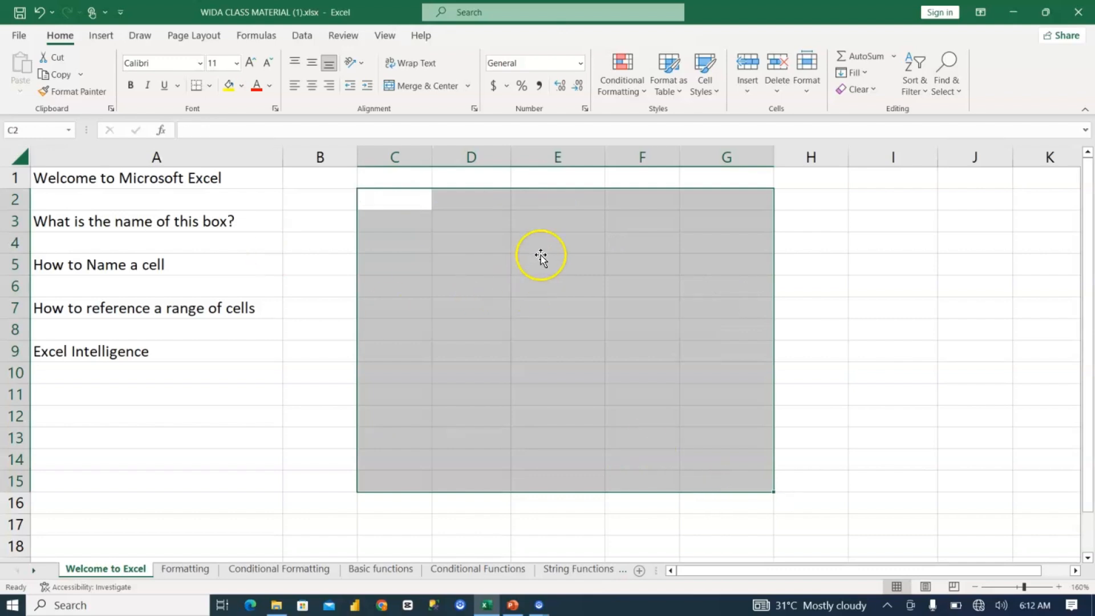
left_click(542, 260)
left_click(564, 238)
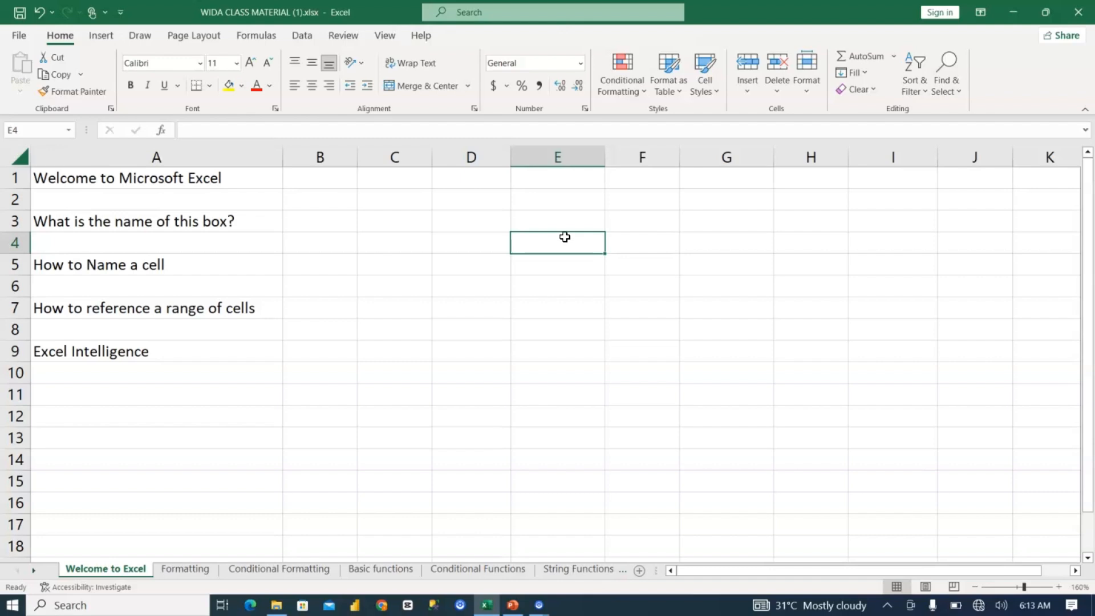
Step: Enter "january" in cell E3 and autofill the months down to E9
left_click(581, 221)
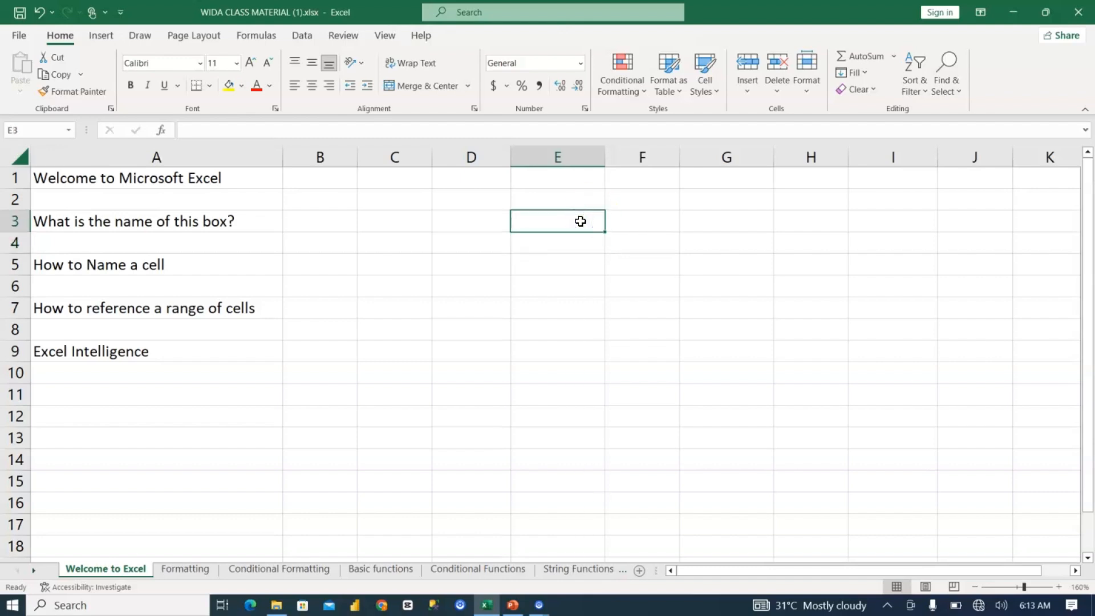
type("january")
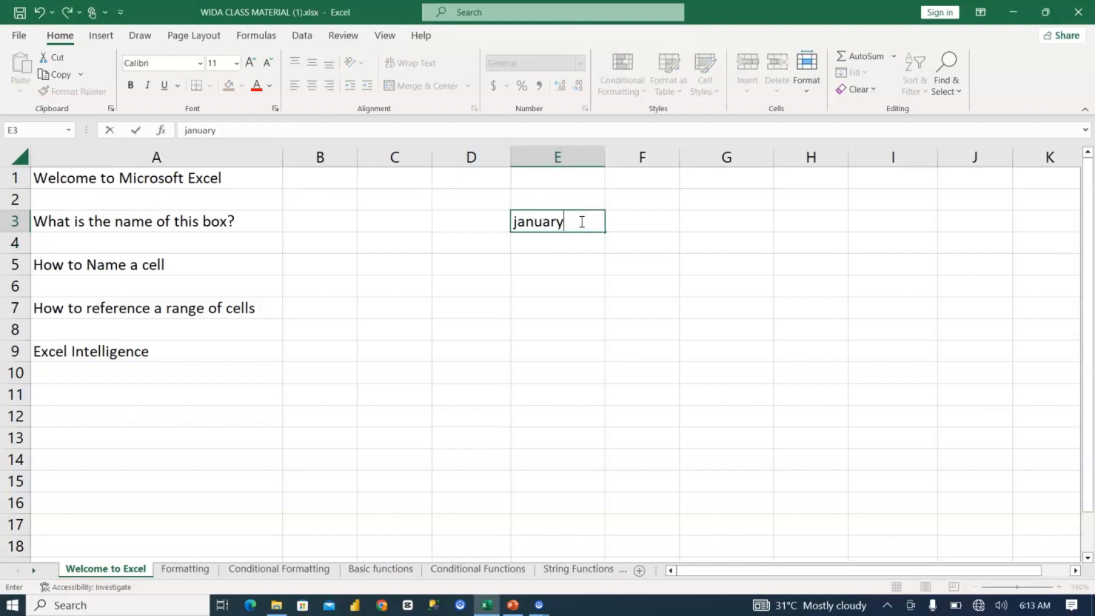
key("Return")
left_click(568, 222)
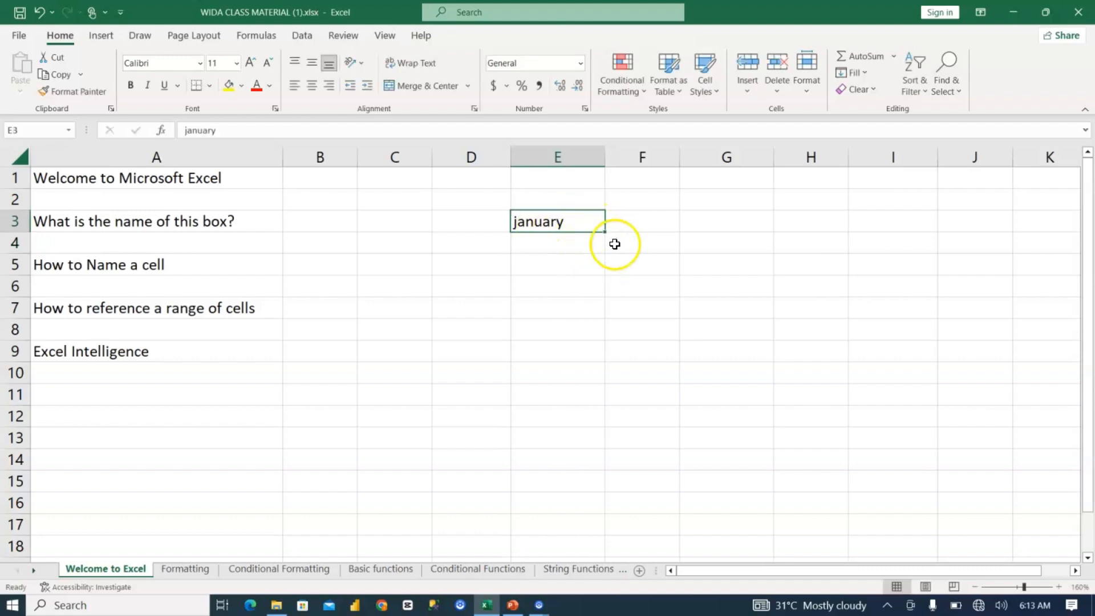
left_click(1057, 587)
left_click(1057, 587)
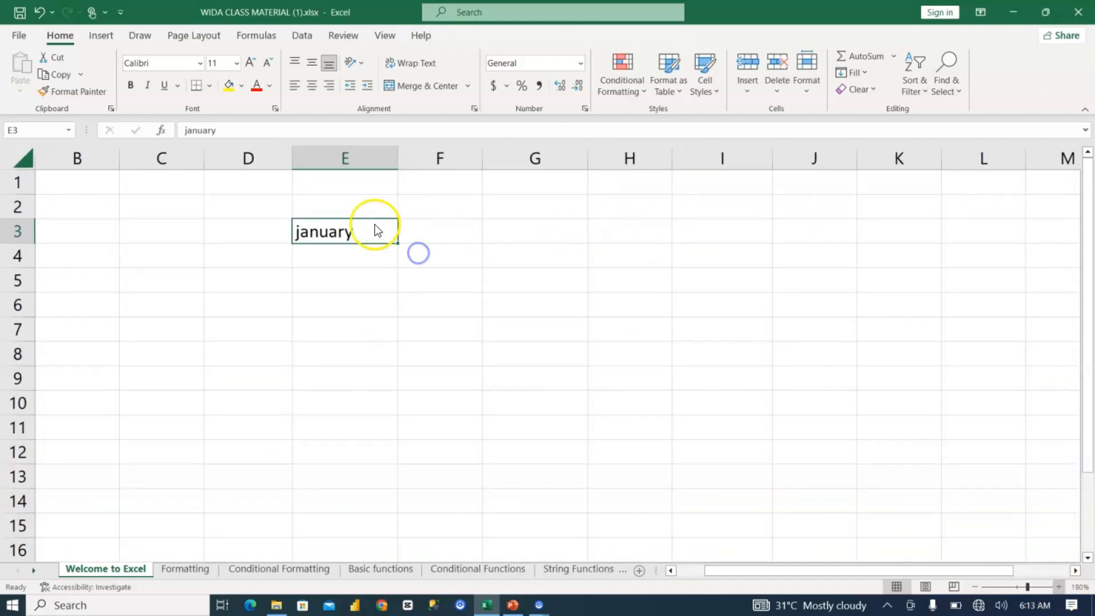
left_click_drag(419, 248, 417, 420)
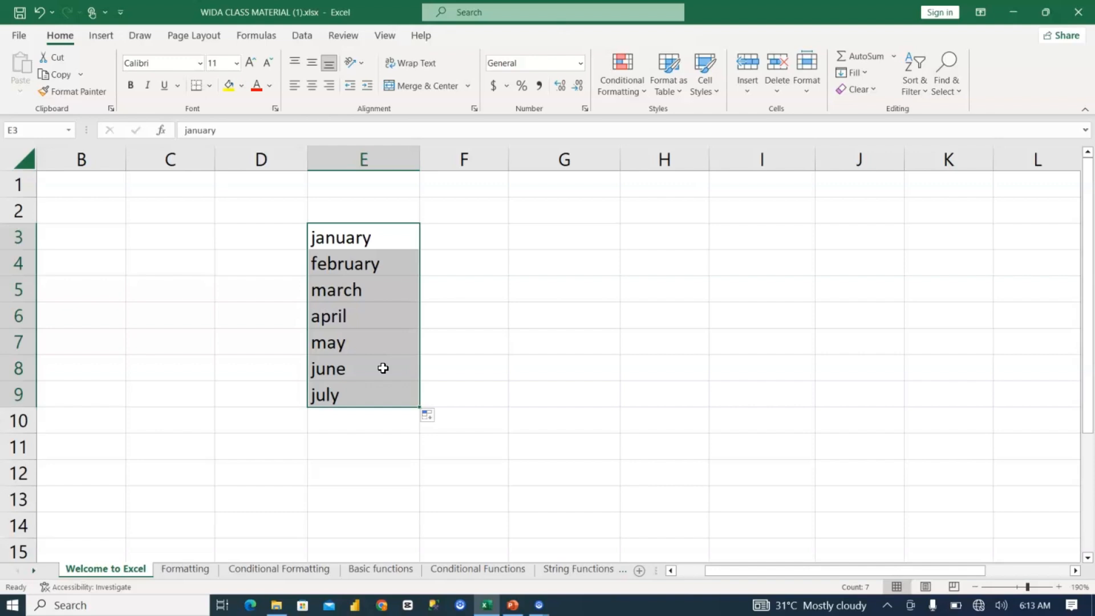
Step: Enter "mon" in cell G3 and autofill the weekdays down to G9
left_click(546, 247)
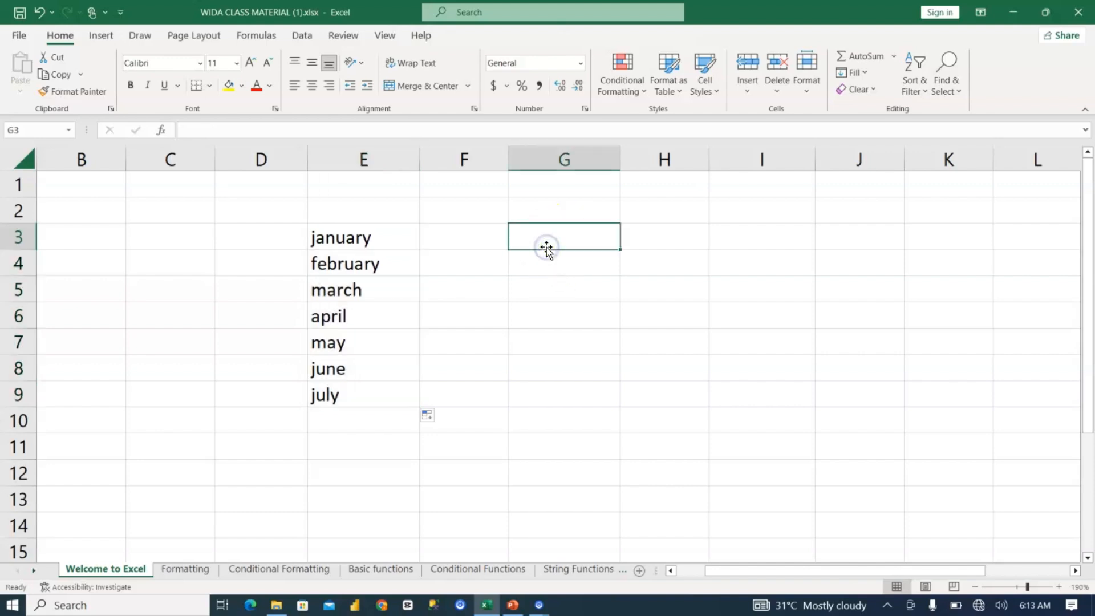
type("mon")
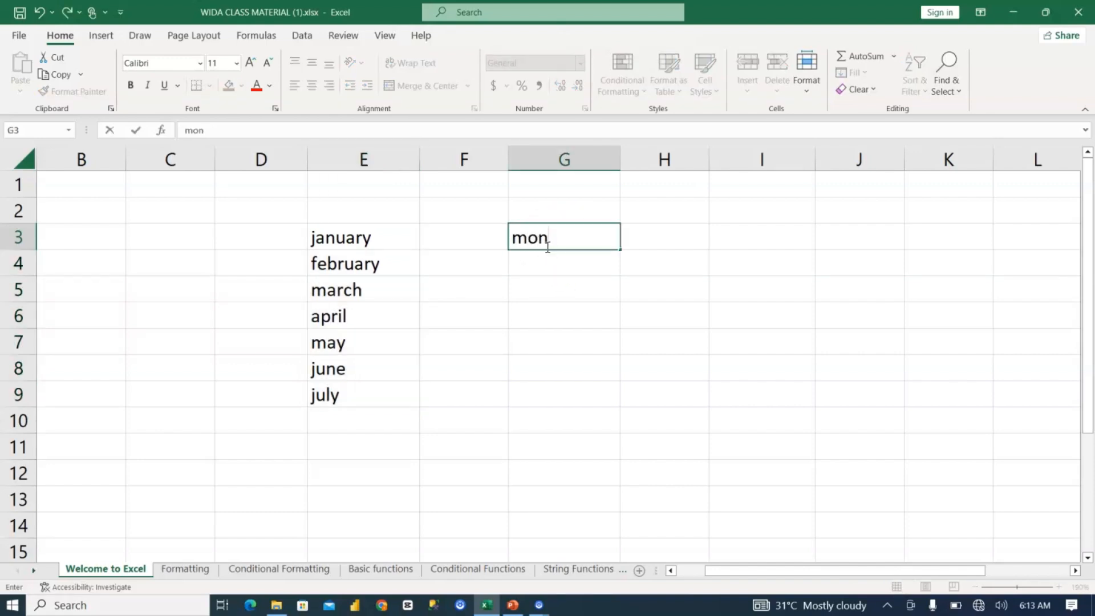
left_click(540, 263)
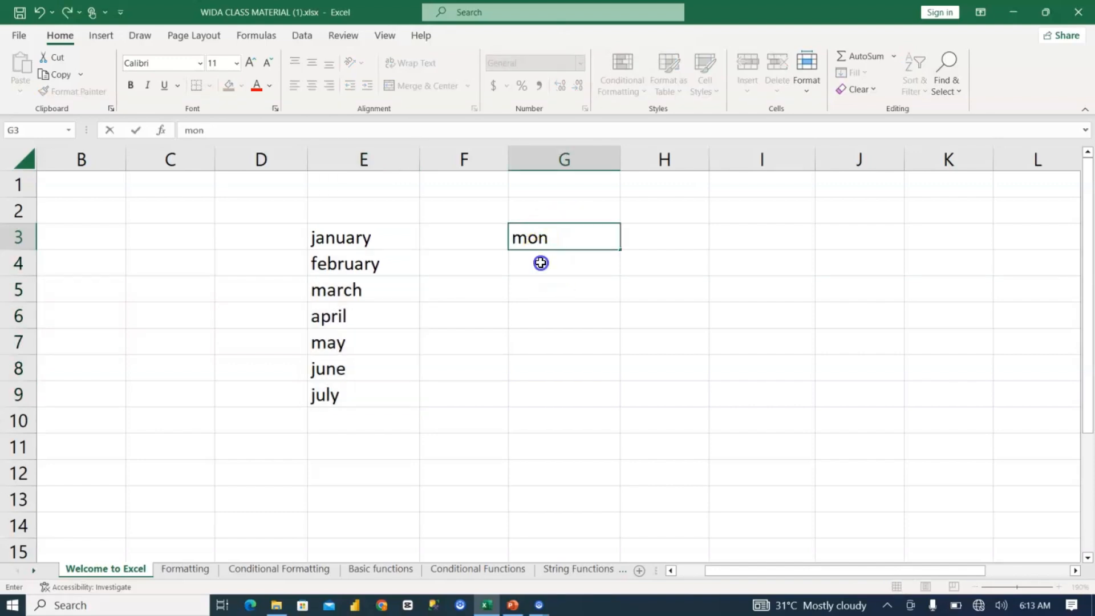
left_click(551, 231)
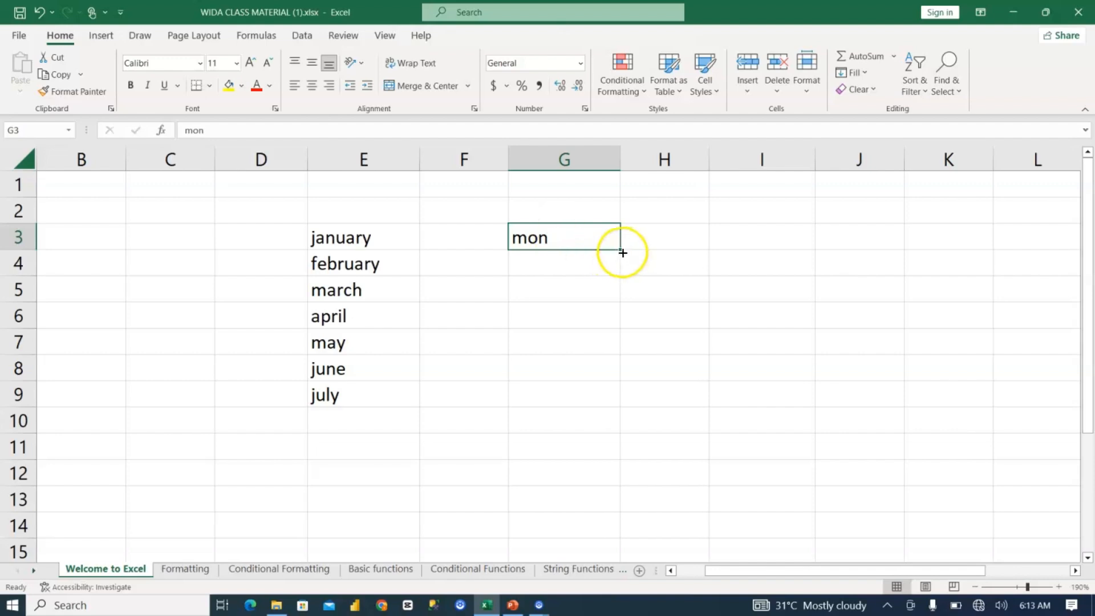
left_click_drag(620, 250, 600, 401)
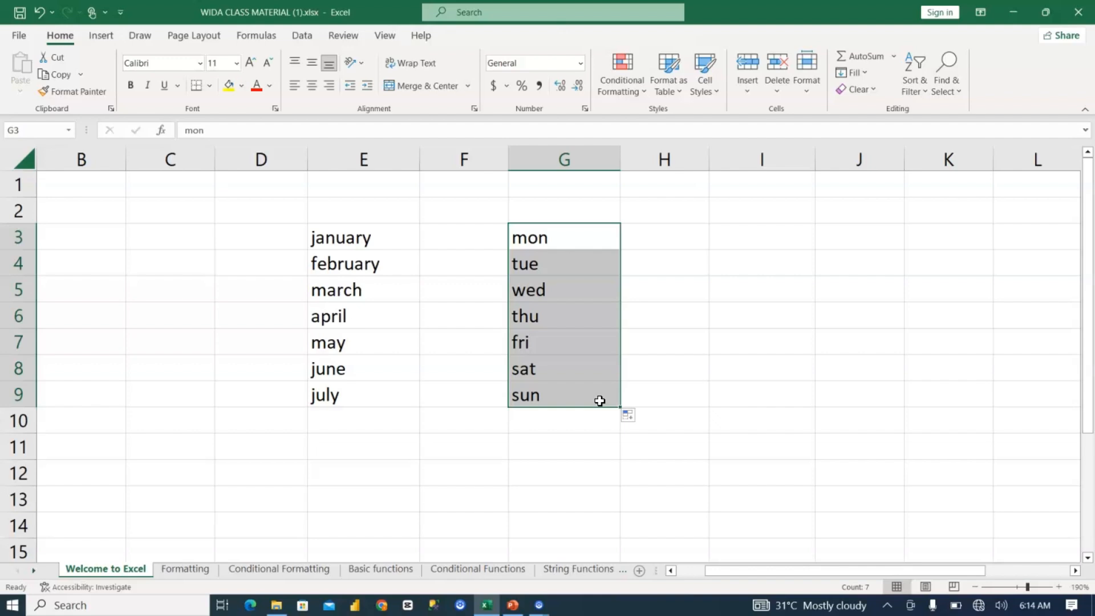
Step: Enter 1 in cell I3, fill it down to I9, and switch the fill option to Fill Series
left_click(743, 238)
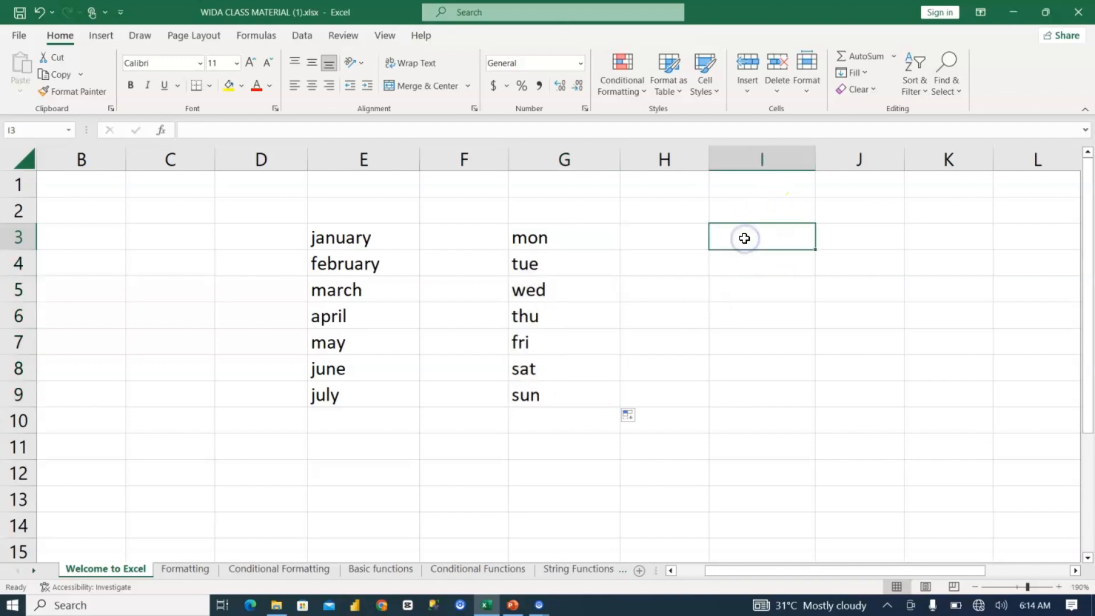
type("1")
key("Return")
left_click(745, 238)
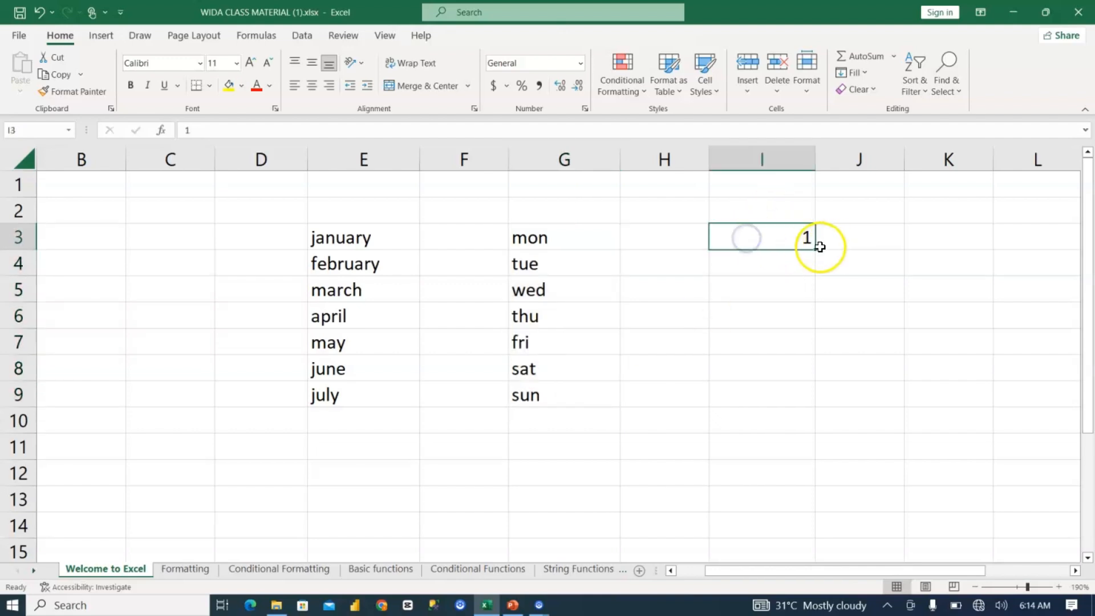
left_click_drag(813, 247, 804, 419)
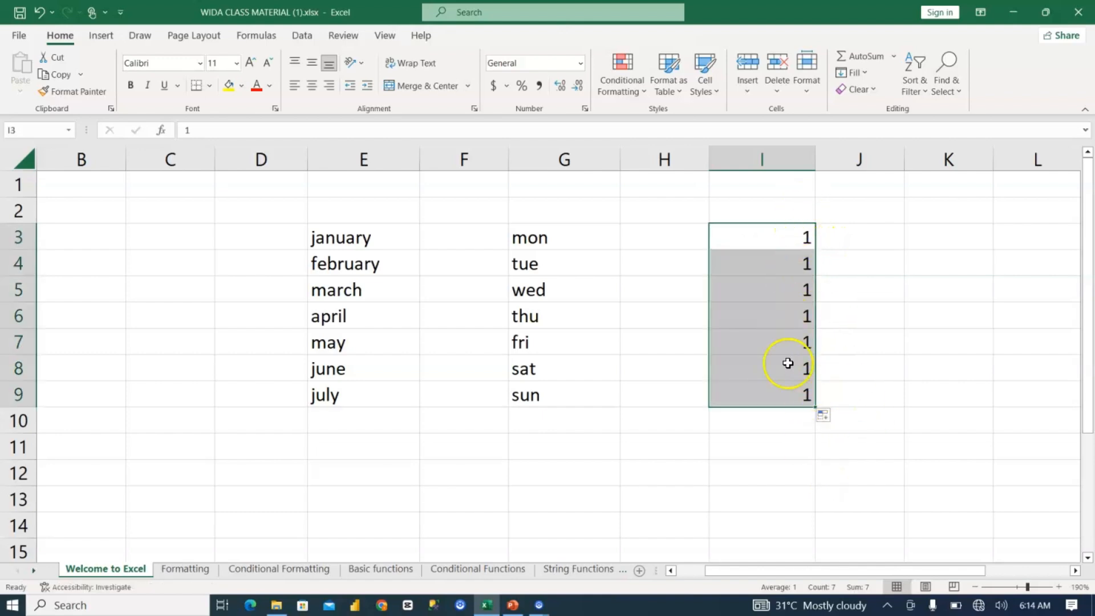
left_click(828, 417)
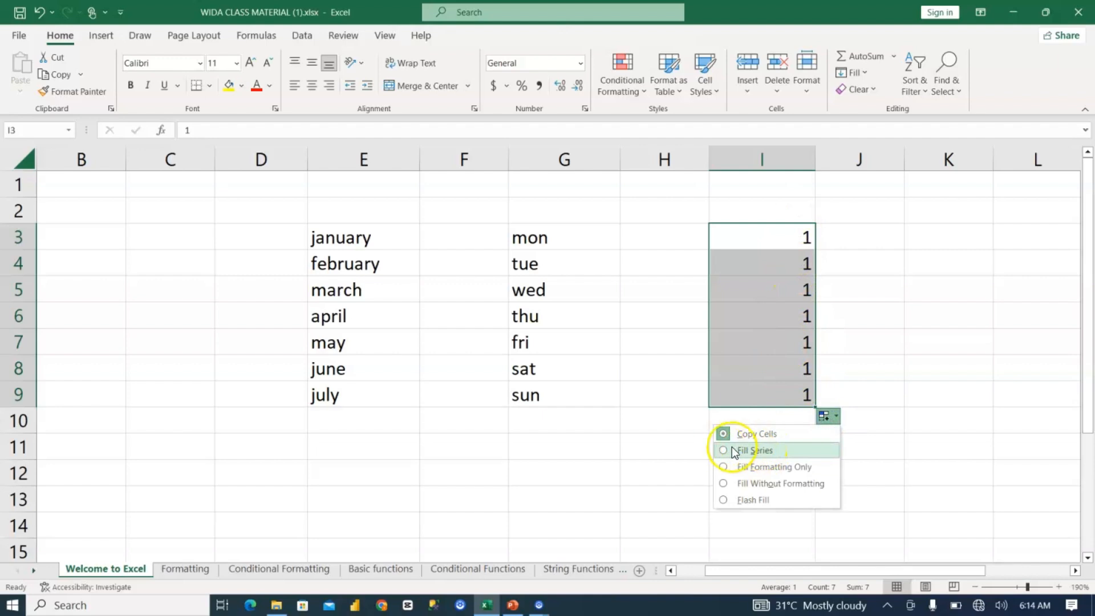
left_click(763, 450)
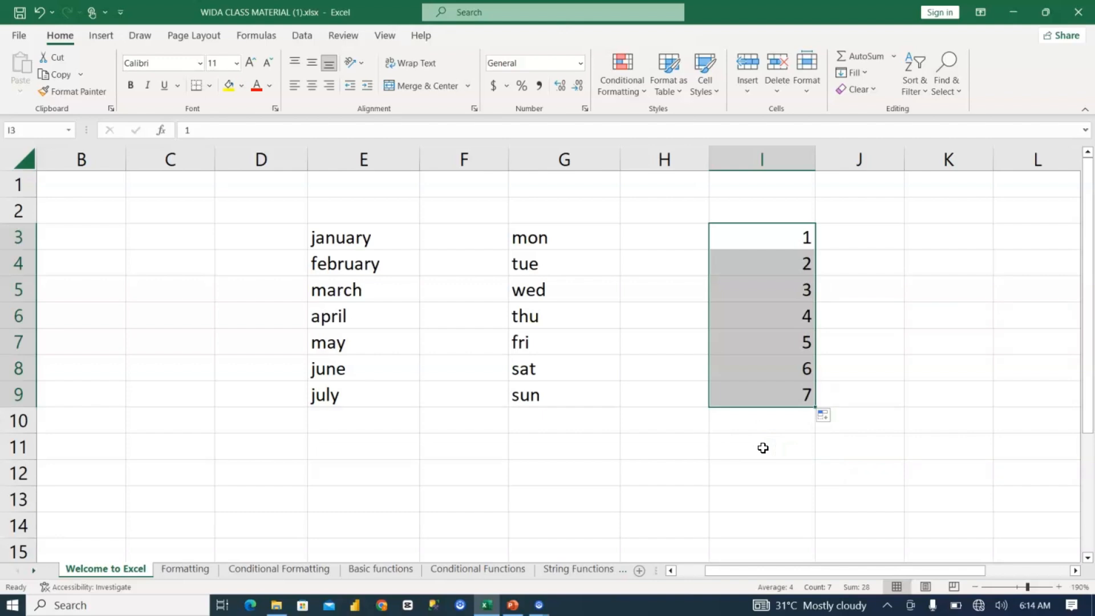
Step: Return to the first columns, jump from cell B1 to the sheet's last row, and go back to row 1
key("Left")
key("Left")
key("Left")
key("Left")
key("Left")
key("Left")
key("Left")
key("Left")
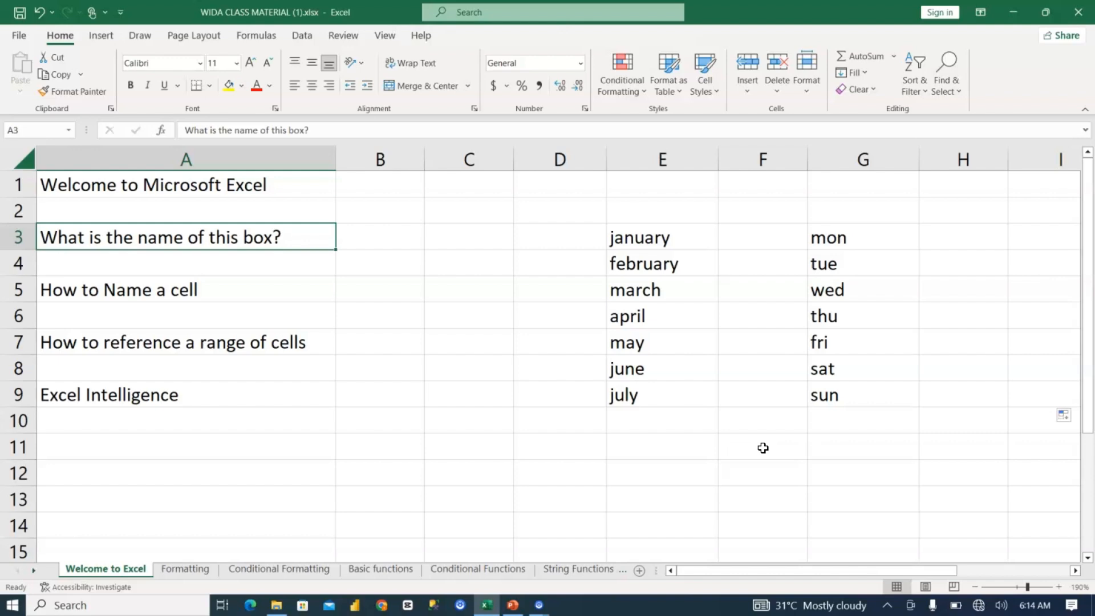
key("Right")
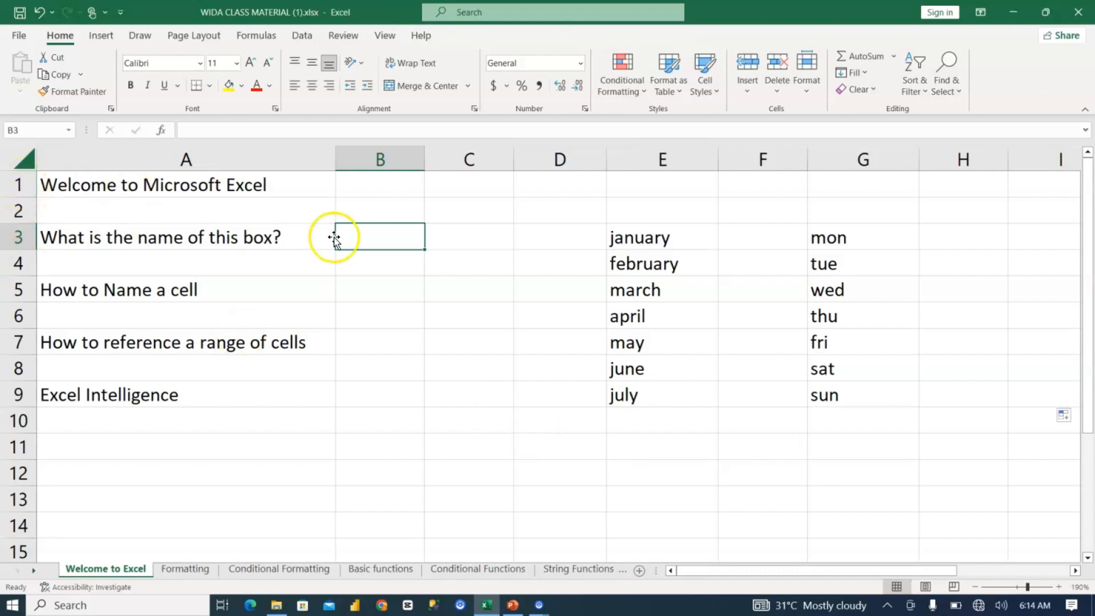
left_click(359, 190)
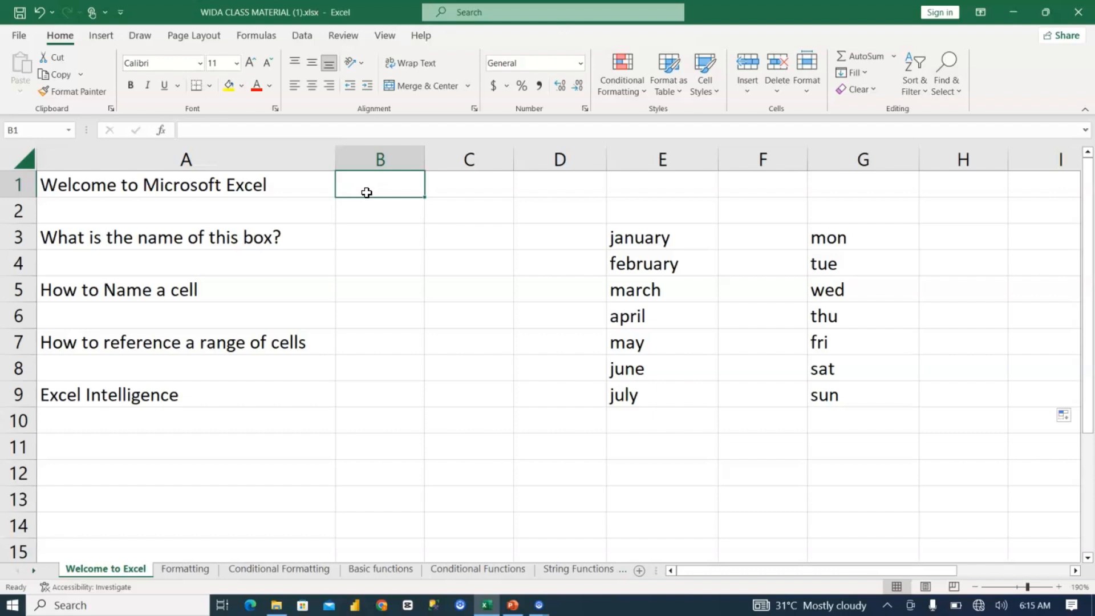
key("ctrl+Down")
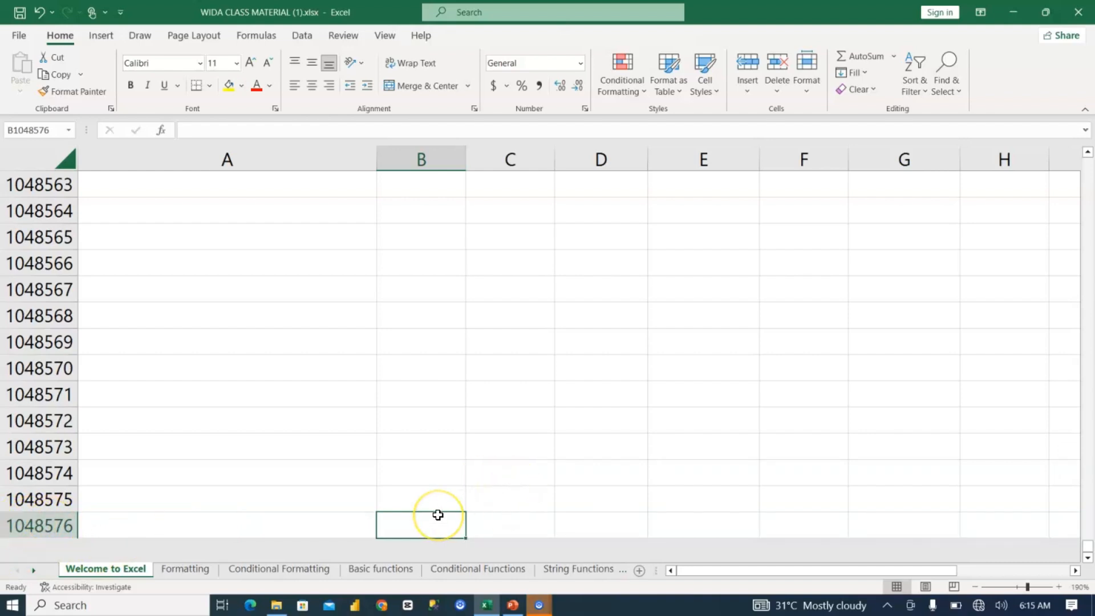
key("ctrl+Up")
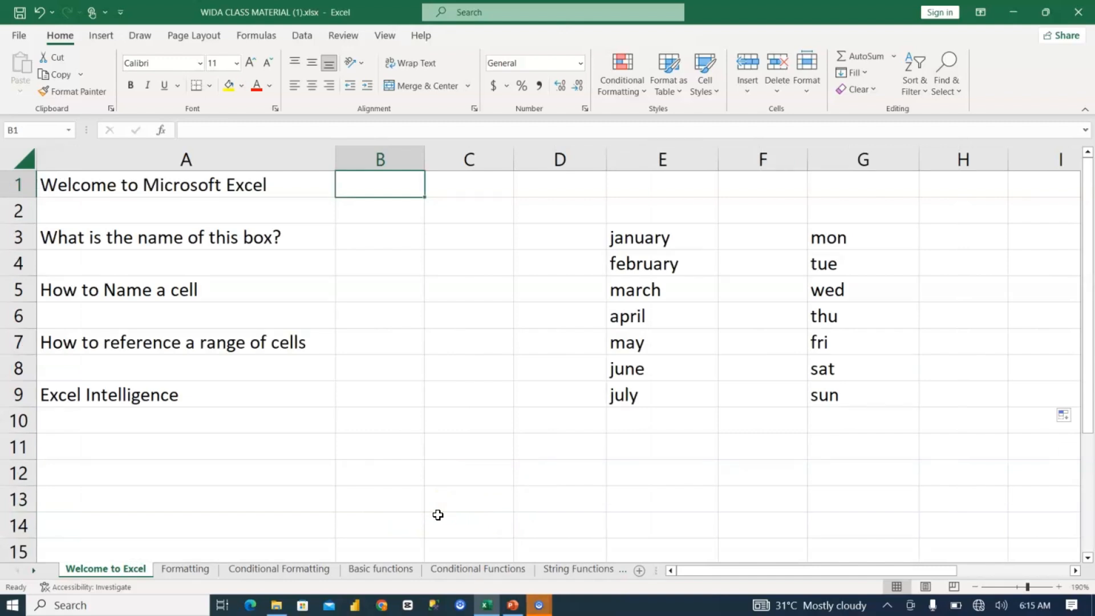
Step: Highlight columns A, B and D one after another to point out the sheet's columns
key("Left")
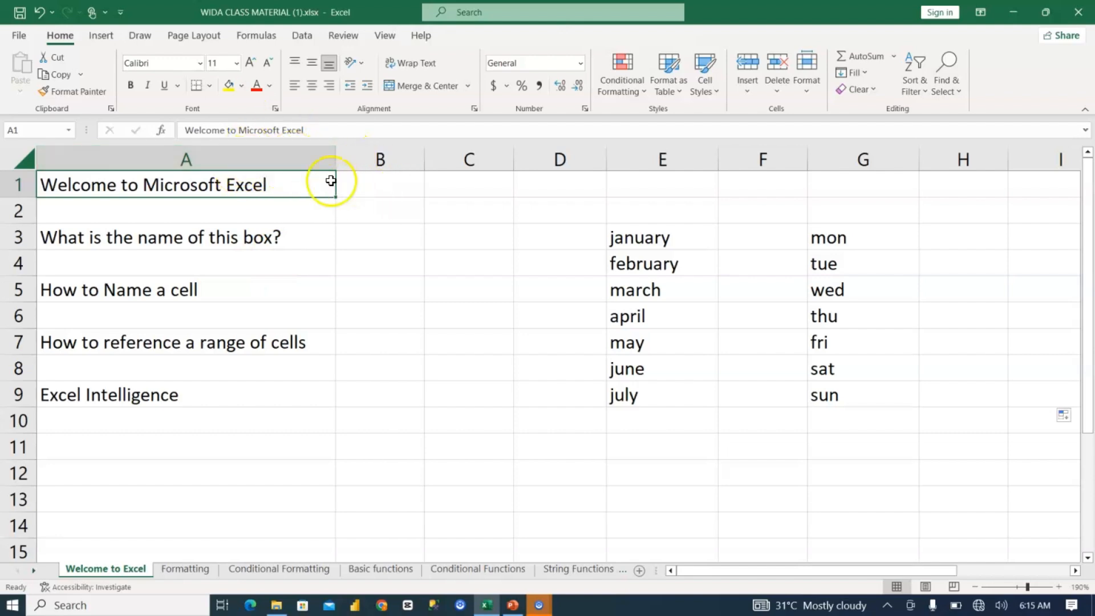
left_click(301, 156)
left_click(408, 156)
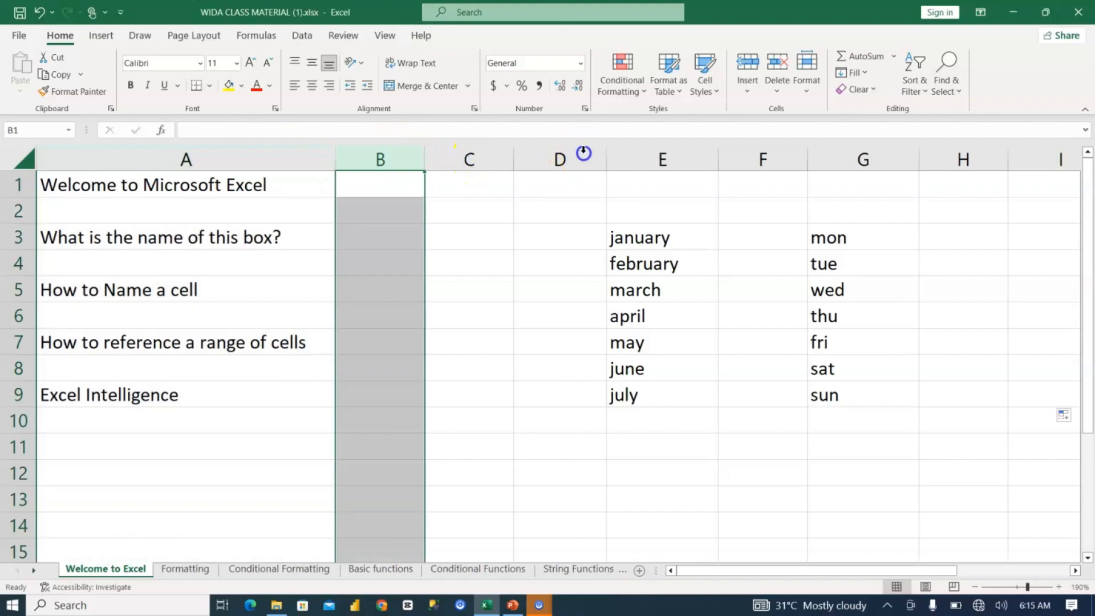
left_click(583, 153)
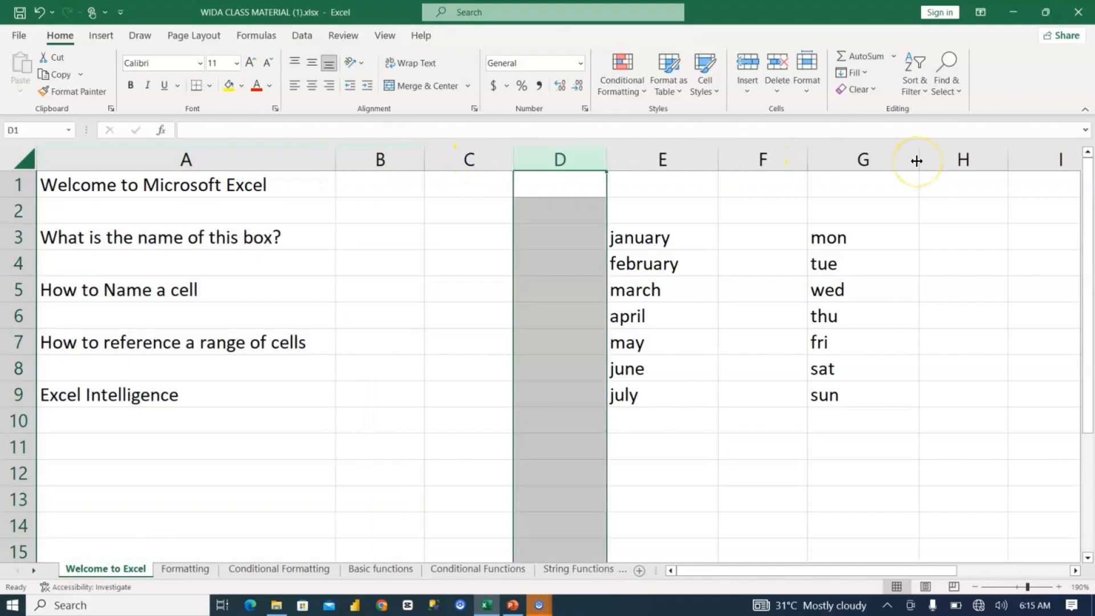
Step: Jump from cell B1 to the sheet's last column and return to cell A1
left_click(343, 186)
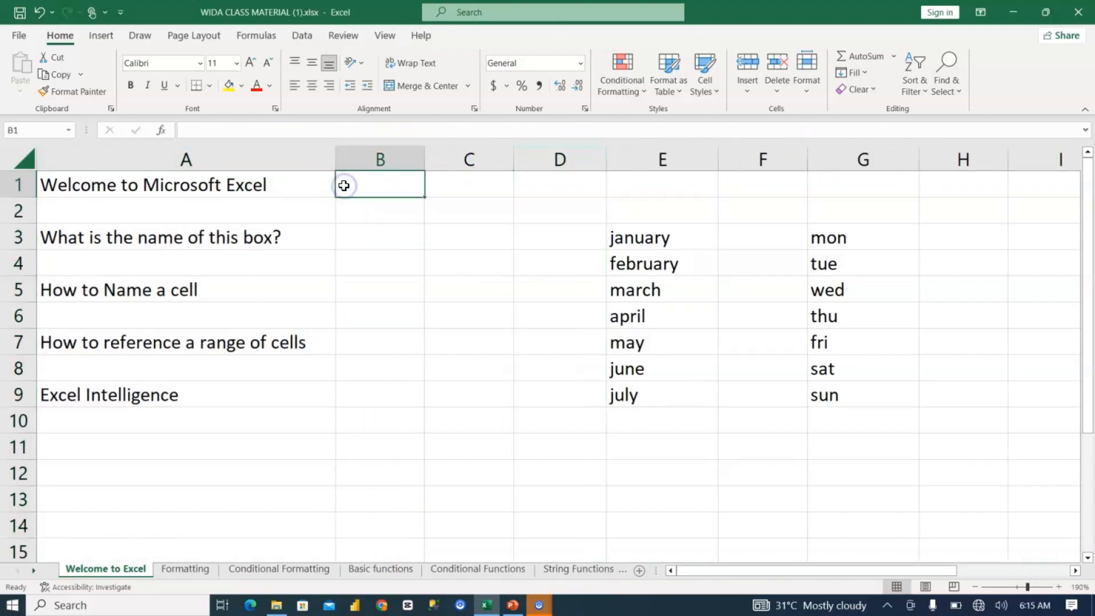
key("ctrl+Right")
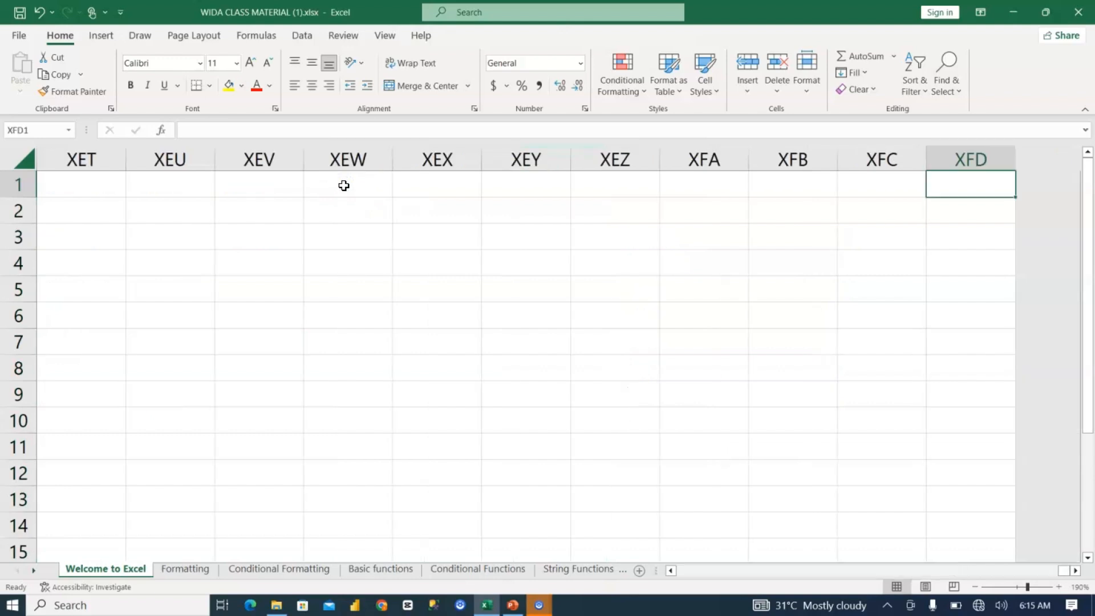
left_click(970, 178)
key("ctrl+Home")
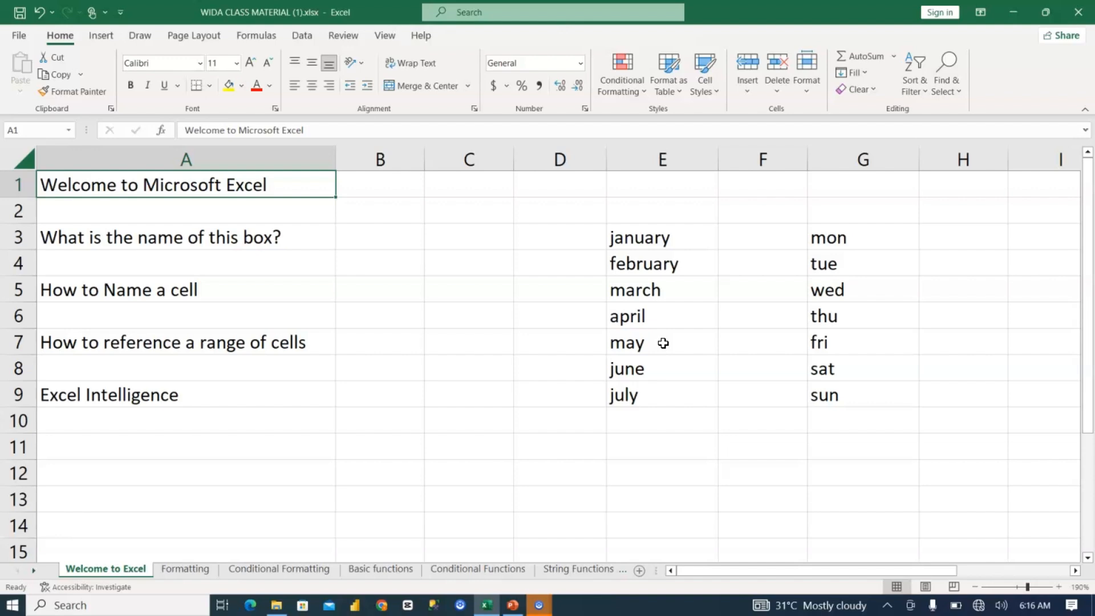
Step: Open the Formatting sheet and enlarge it to 130%, with the table shown from its header row
left_click(198, 569)
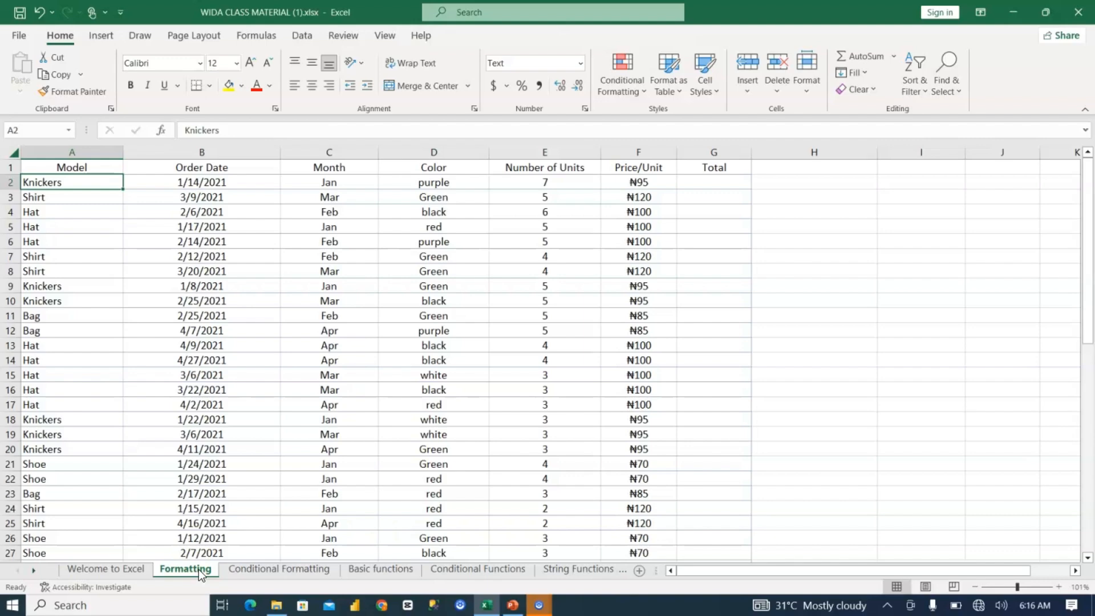
left_click(1060, 586)
left_click(1059, 586)
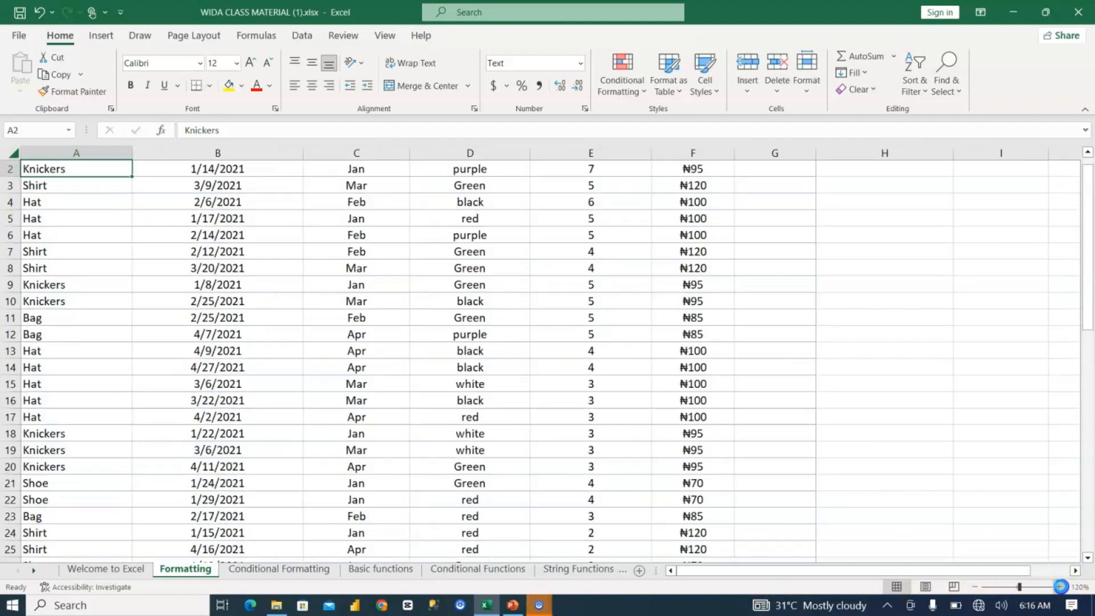
left_click(1059, 587)
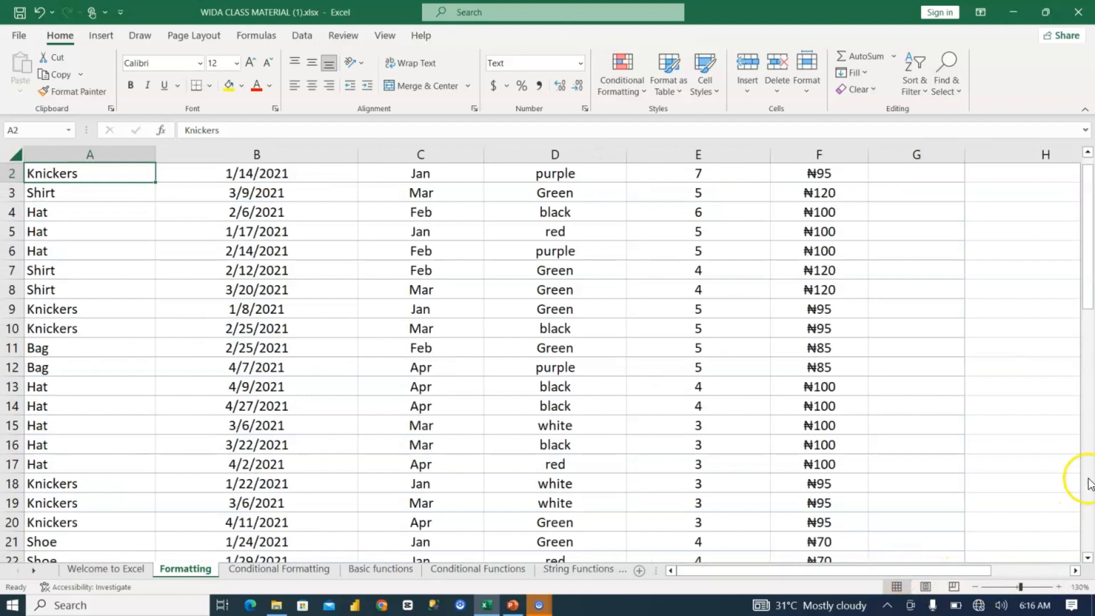
left_click_drag(1086, 292, 1082, 153)
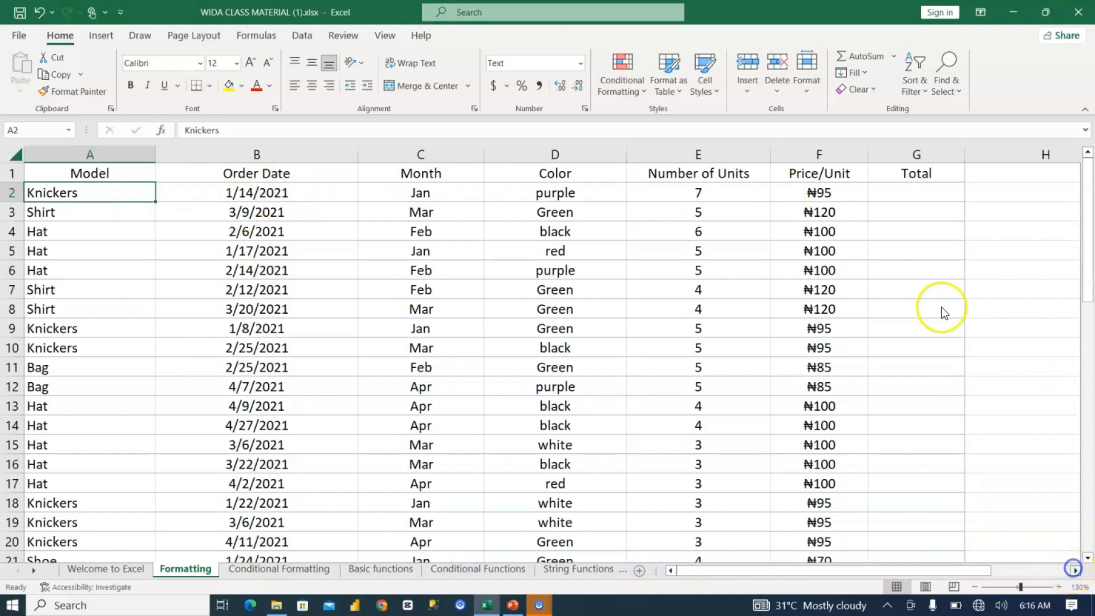
Step: Try entering 20 in the empty cell J6 beyond the table, and delete the entry again
scroll(943, 310, "right", 3)
left_click(803, 261)
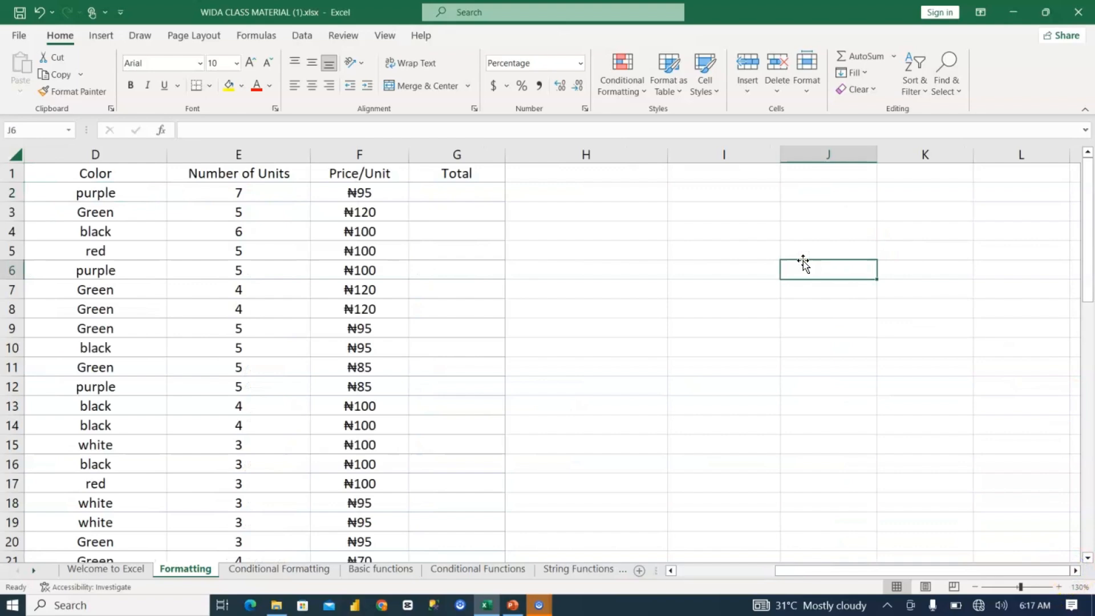
type("20")
key("Return")
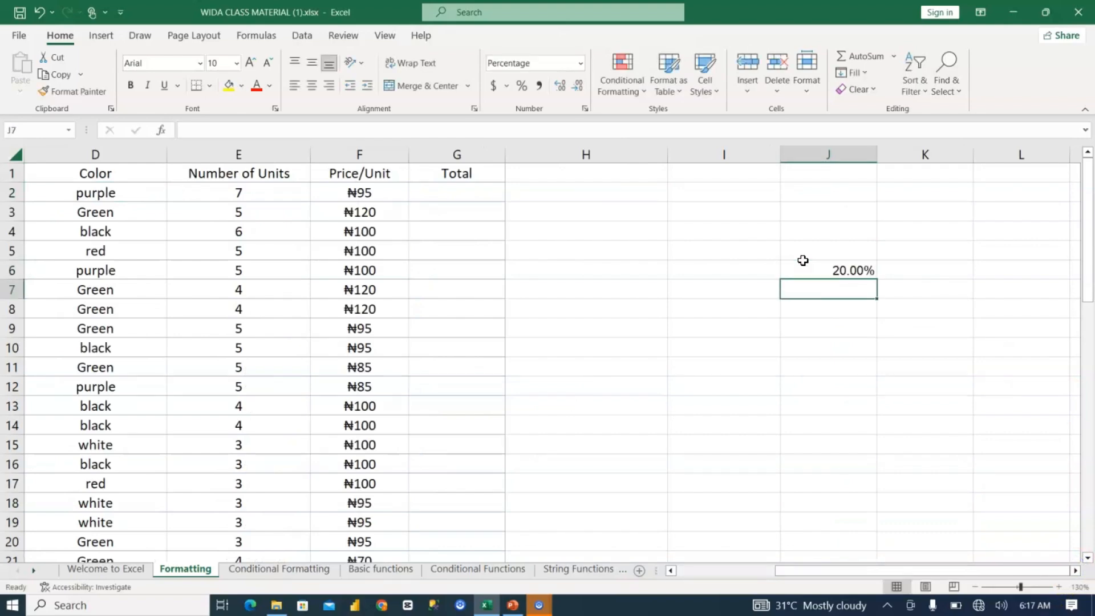
left_click(835, 271)
key("Delete")
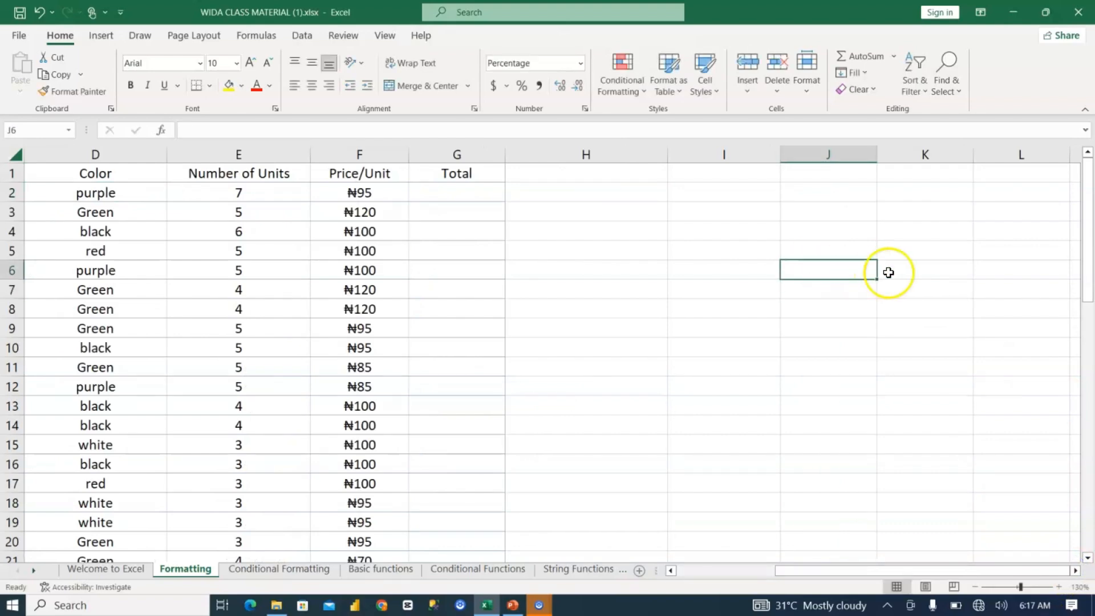
Step: Enter the number 20 in cell K6 and the text Wittig in cell K8 as alignment samples
left_click(894, 272)
type("20")
key("Return")
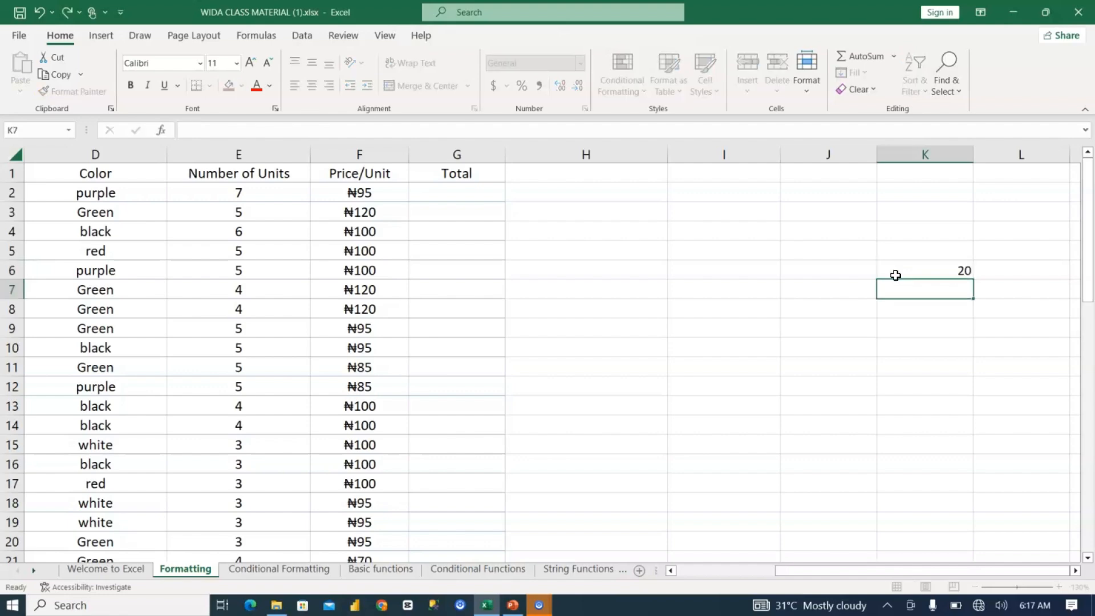
left_click(909, 270)
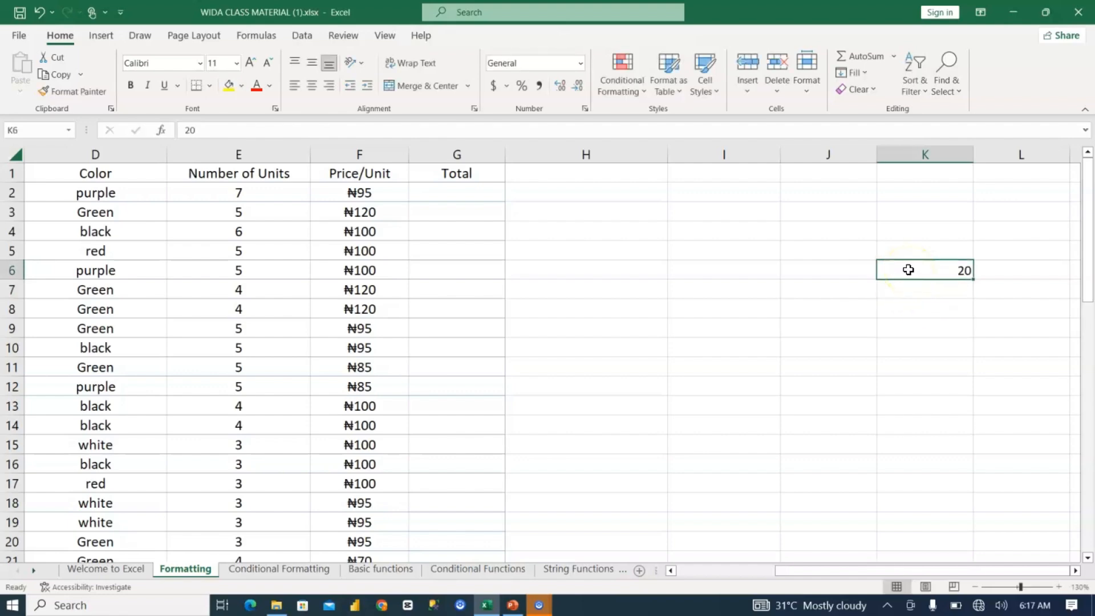
left_click(903, 306)
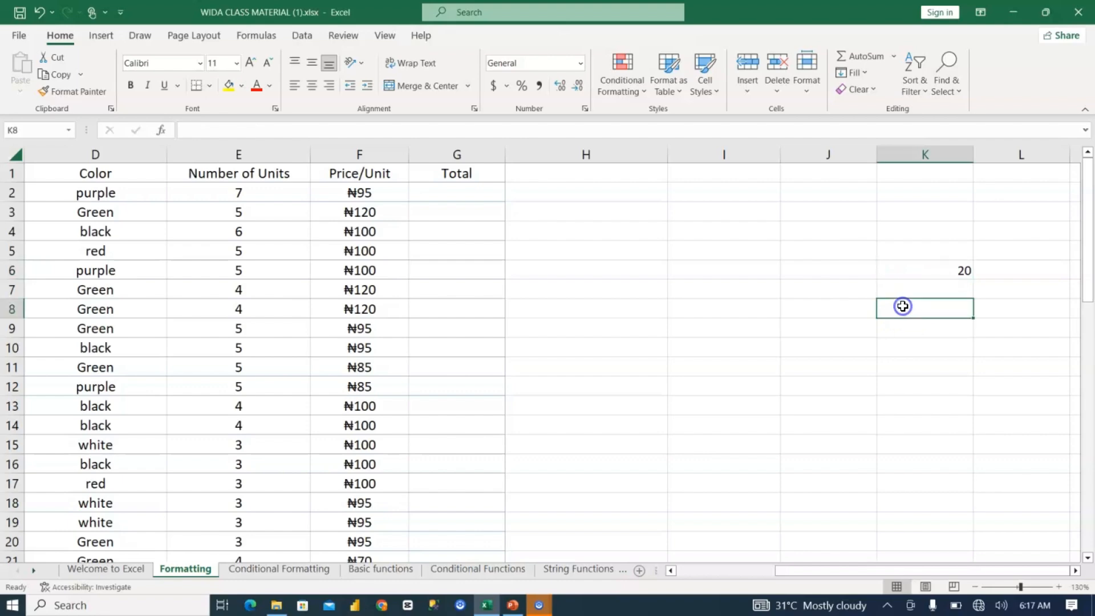
type("Writing")
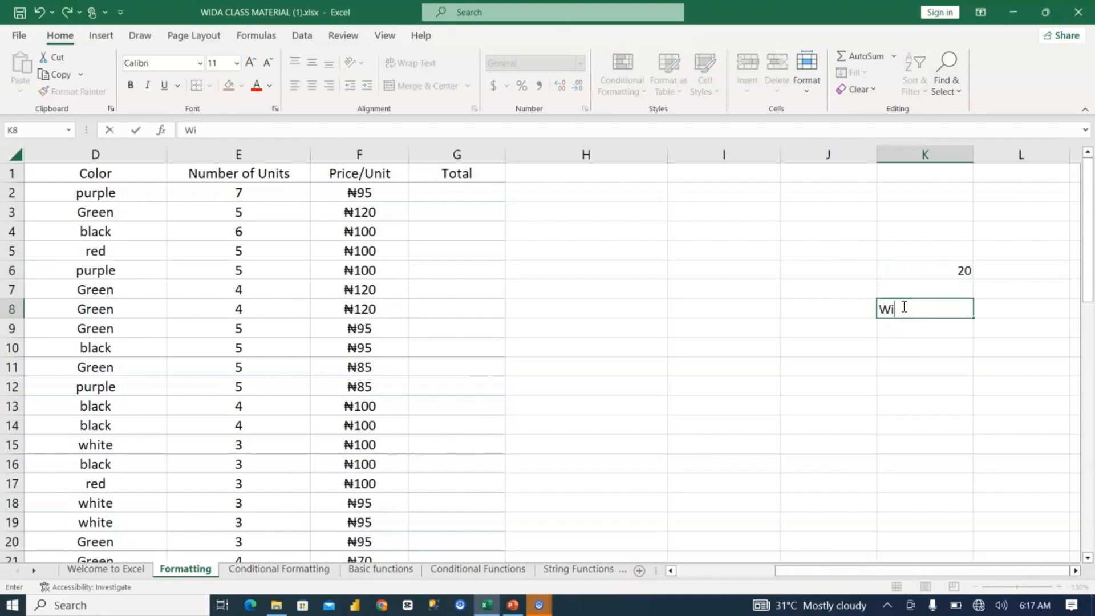
key("Return")
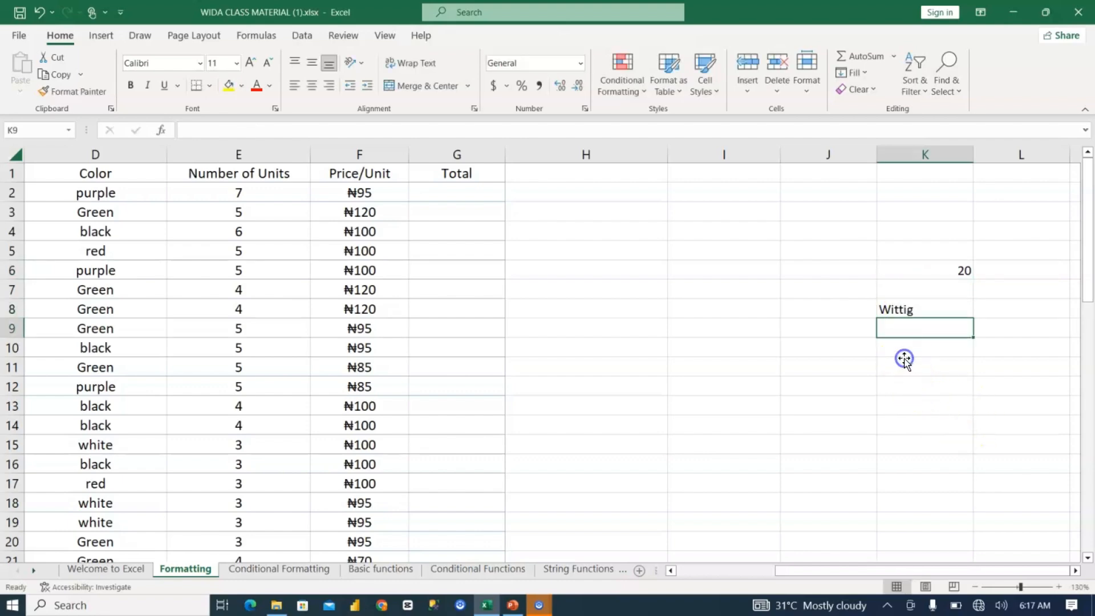
left_click(904, 362)
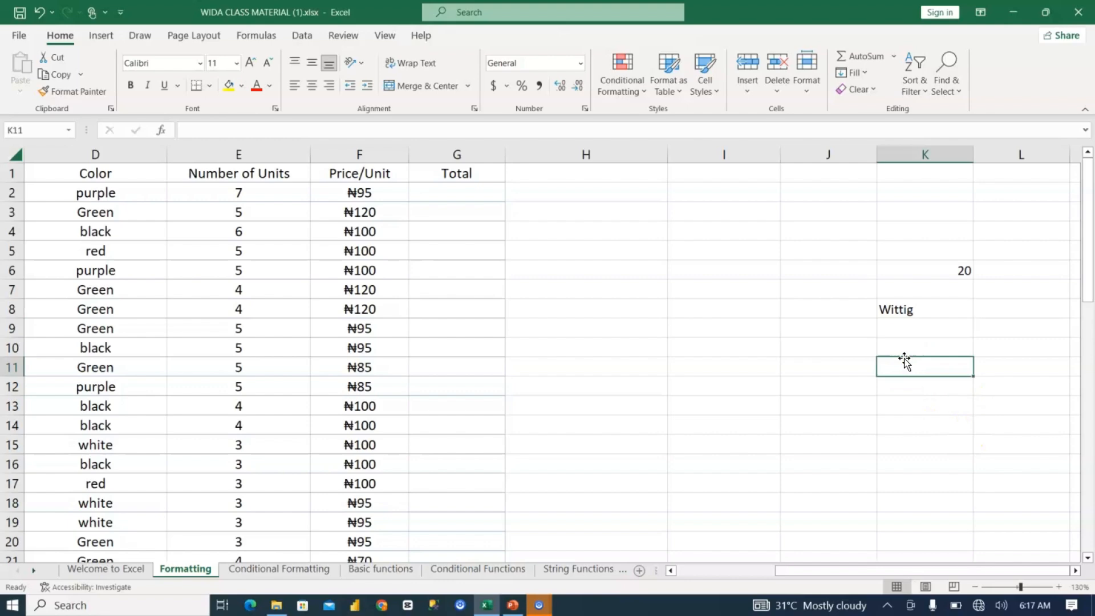
Step: Compare the alignment of the number in K6 and the text in K8, and clear both sample entries
left_click(942, 264)
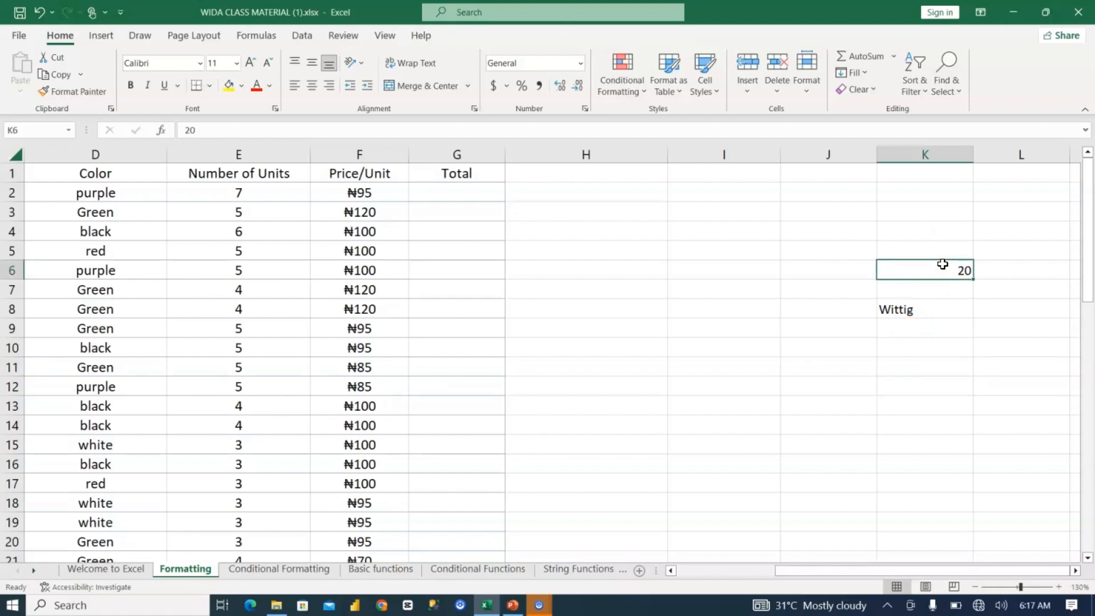
left_click(923, 310)
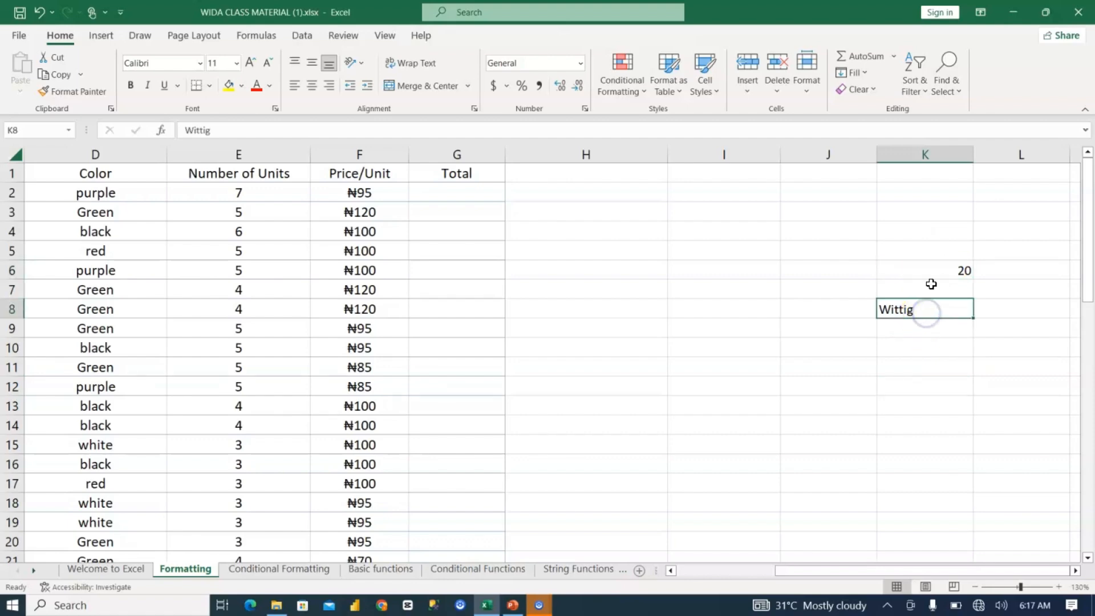
left_click_drag(925, 264, 934, 309)
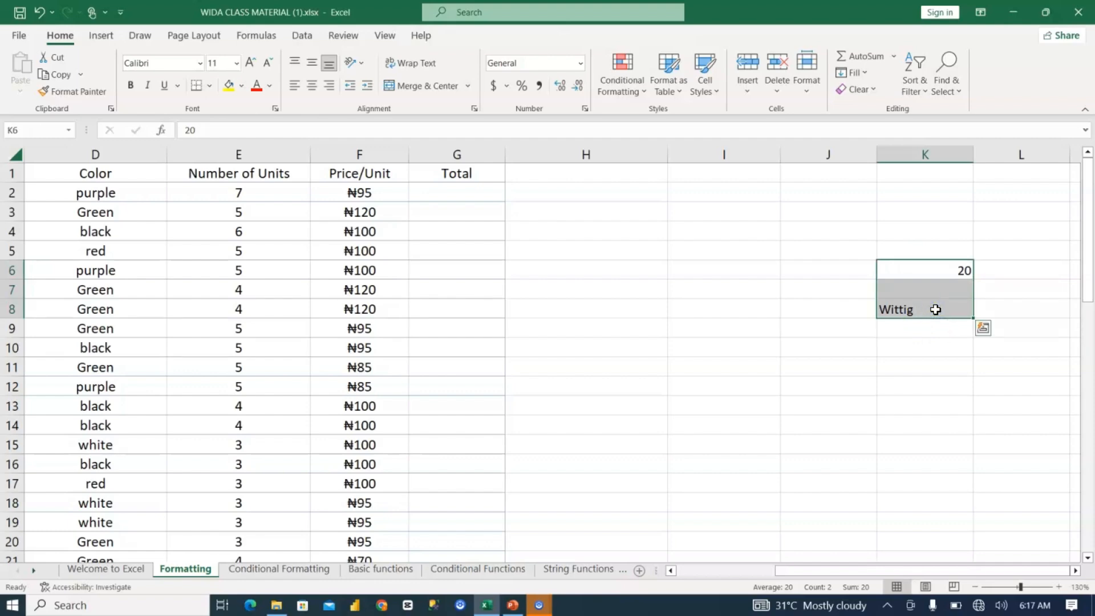
key("Delete")
left_click(935, 310)
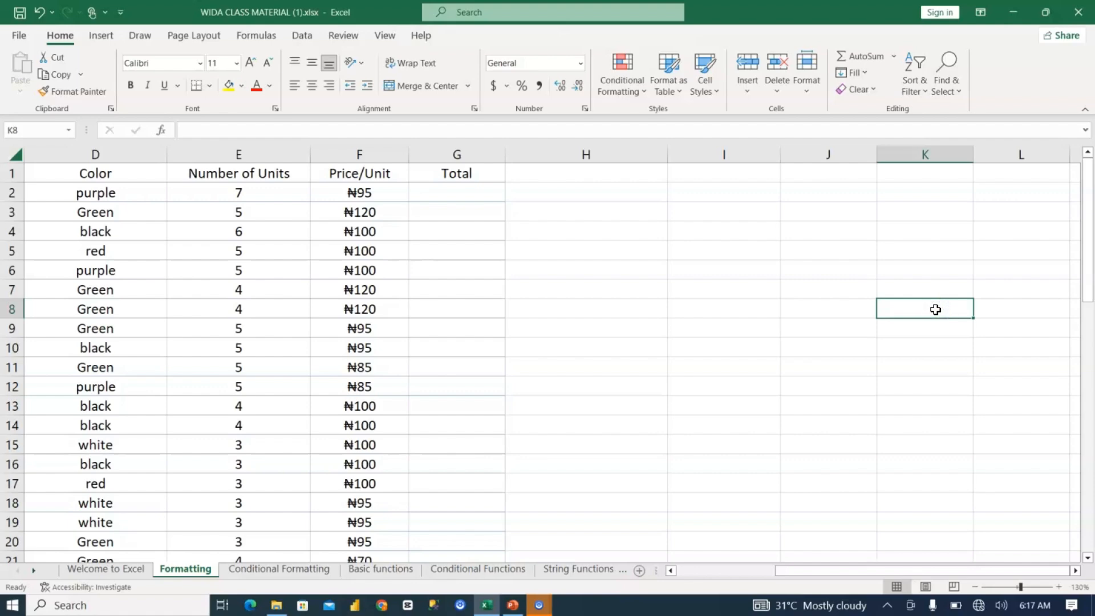
Step: Return to the table's Model header and examine the alignment of the first Model and Month entries
key("ctrl+Left")
key("Left")
key("ctrl+Left")
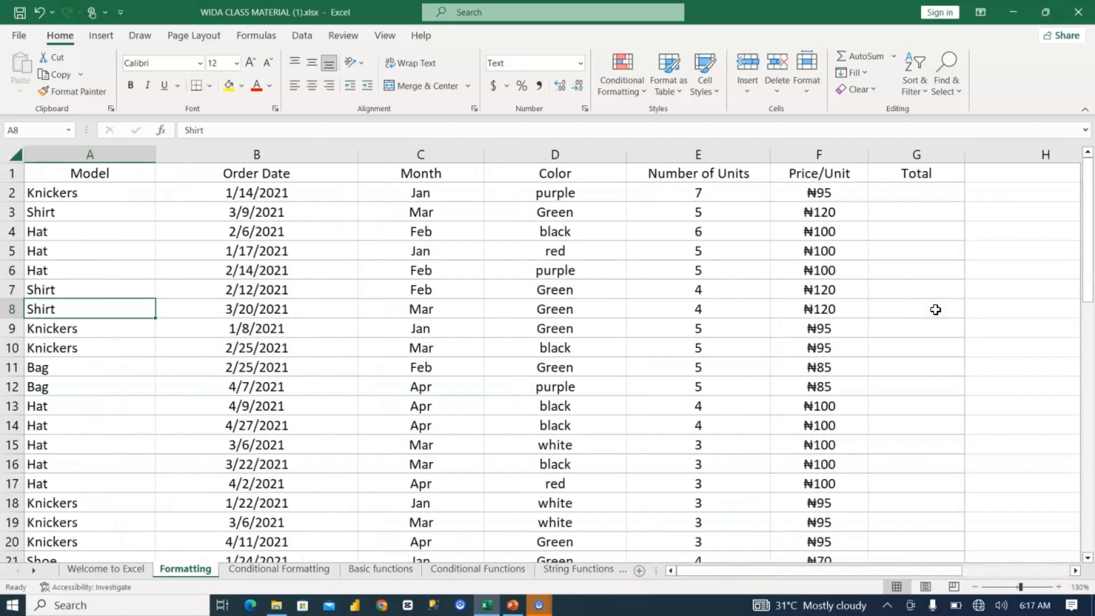
key("Up")
key("Up")
key("Up")
key("Up")
key("Up")
key("Up")
key("Up")
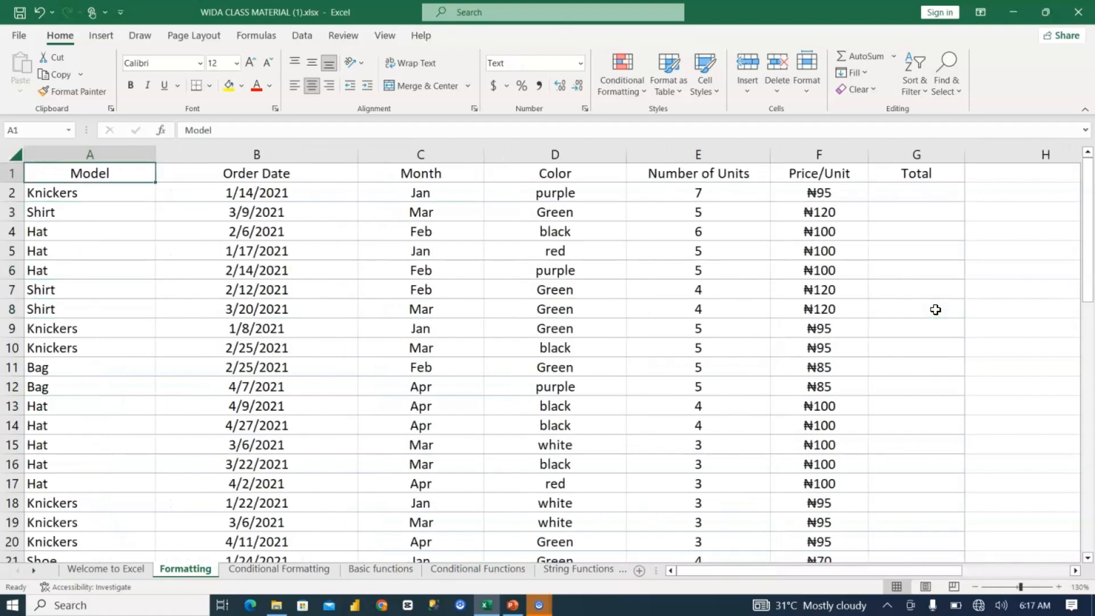
key("Down")
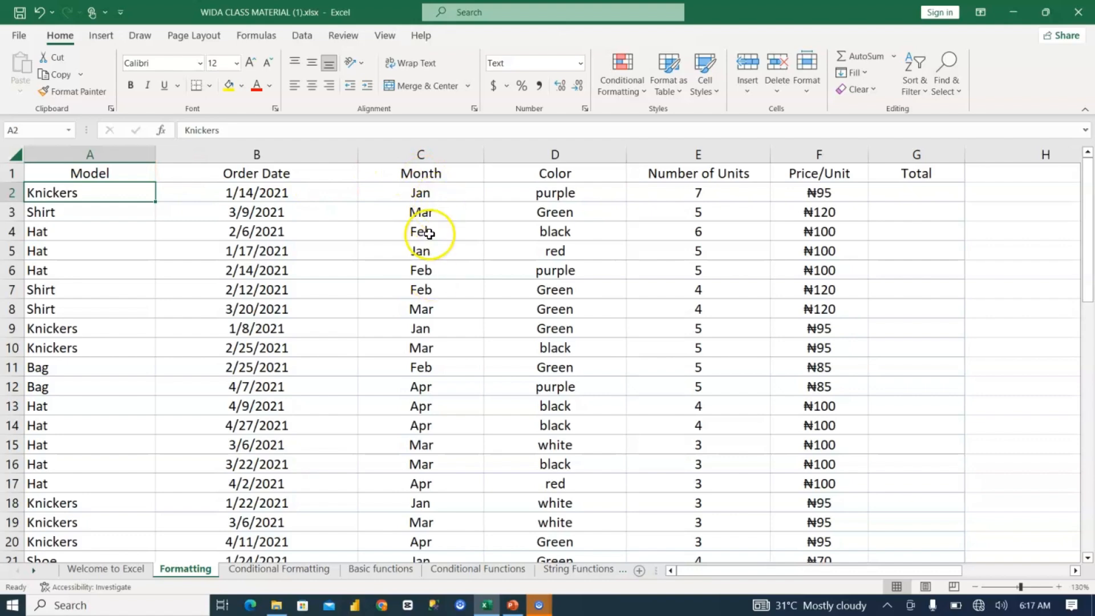
left_click(422, 193)
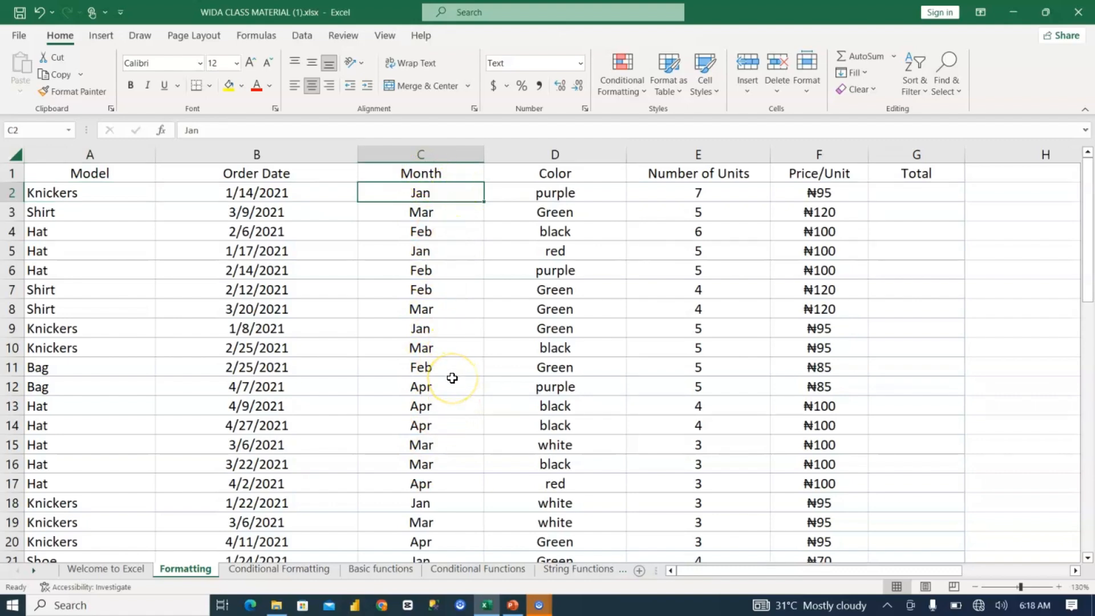
Step: Center all Model entries from A2 down to A50 horizontally
left_click(107, 191)
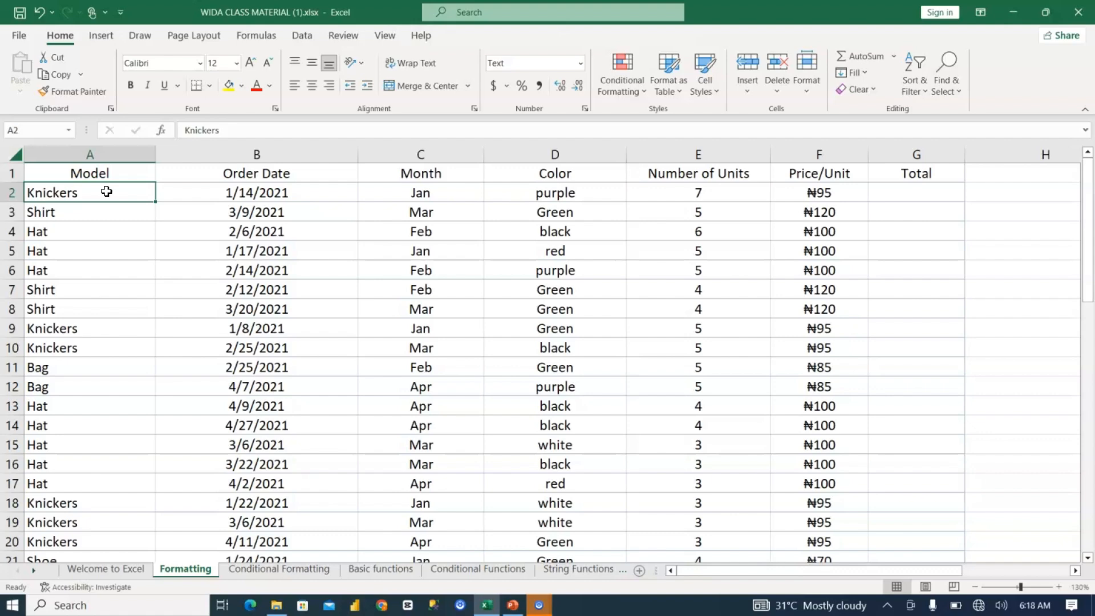
key("ctrl+shift+Down")
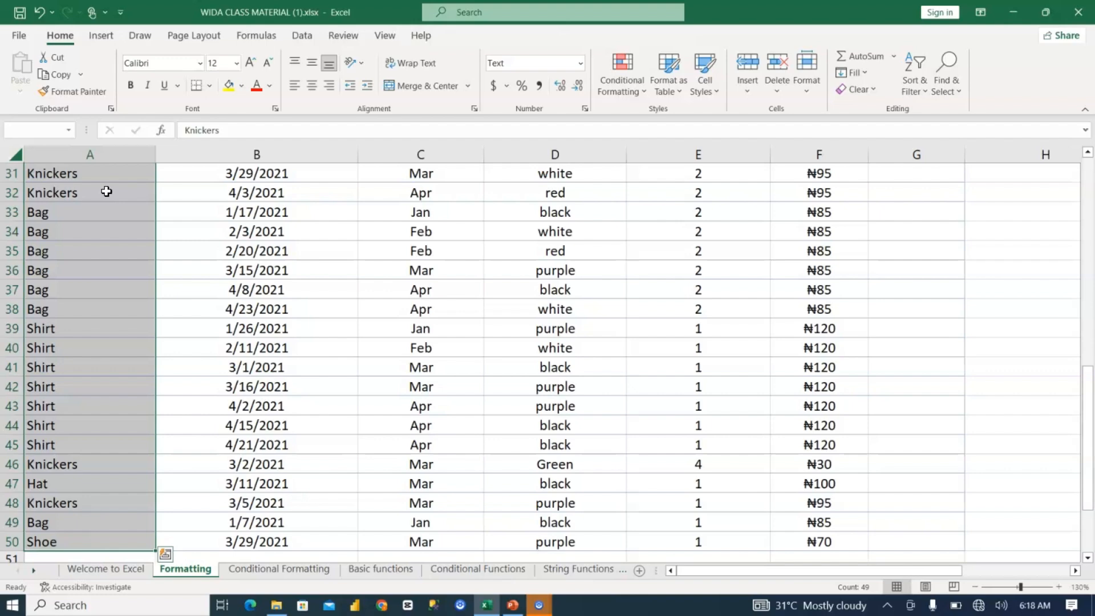
scroll(107, 191, "up", 10)
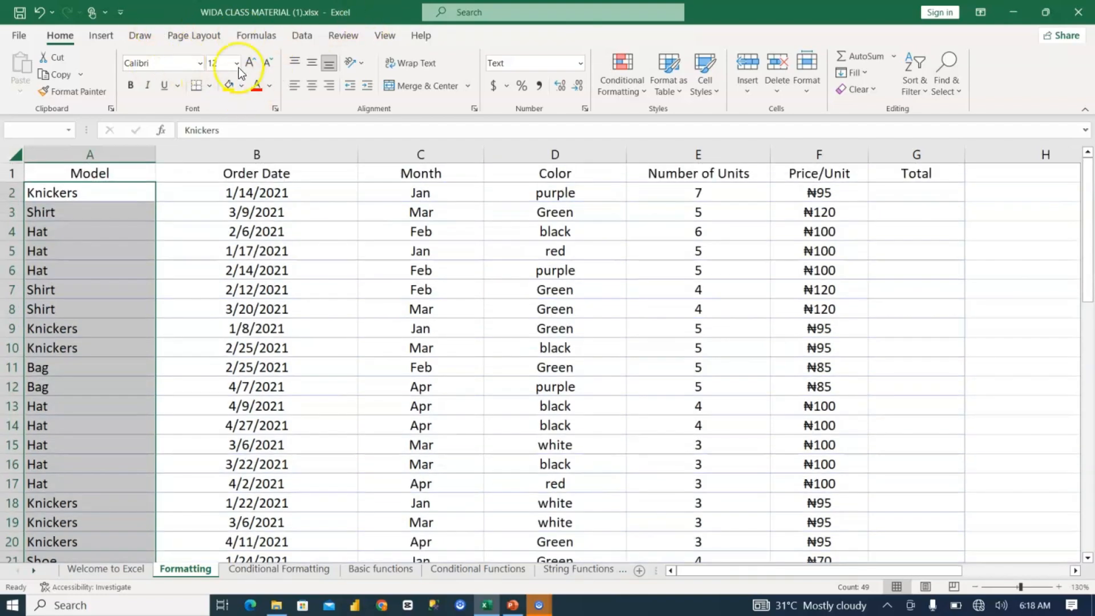
left_click(309, 87)
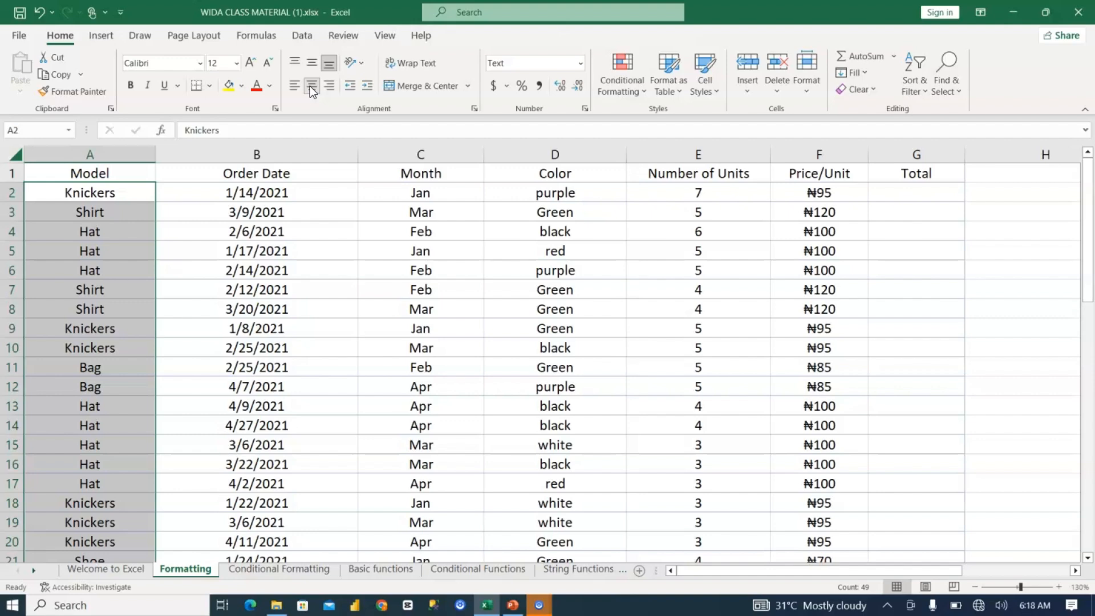
Step: Try right alignment on the Model entries, and set them to left alignment
left_click(324, 85)
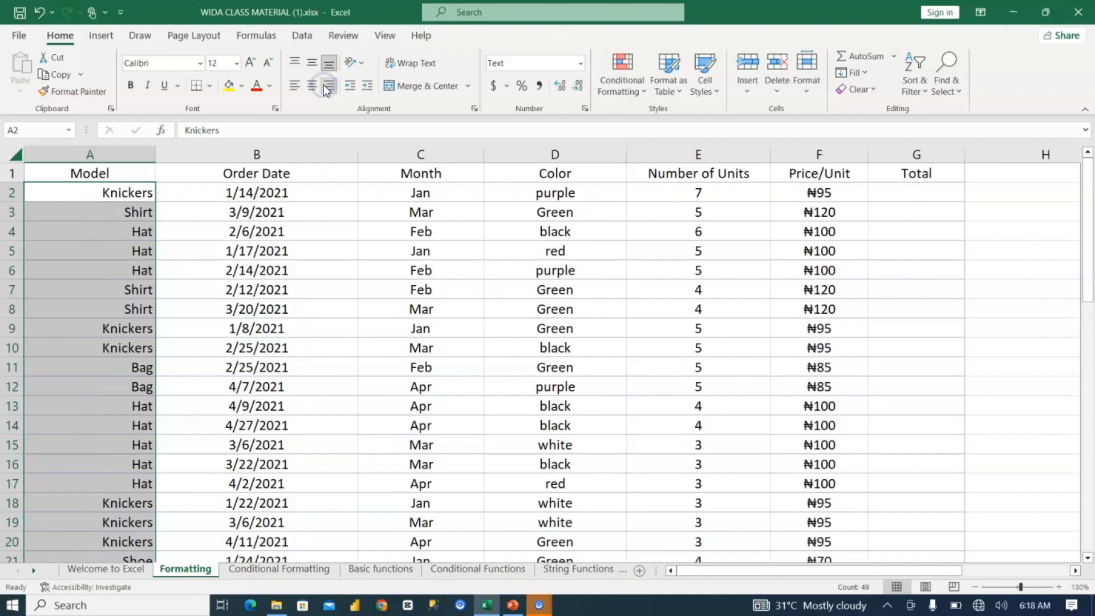
left_click(295, 90)
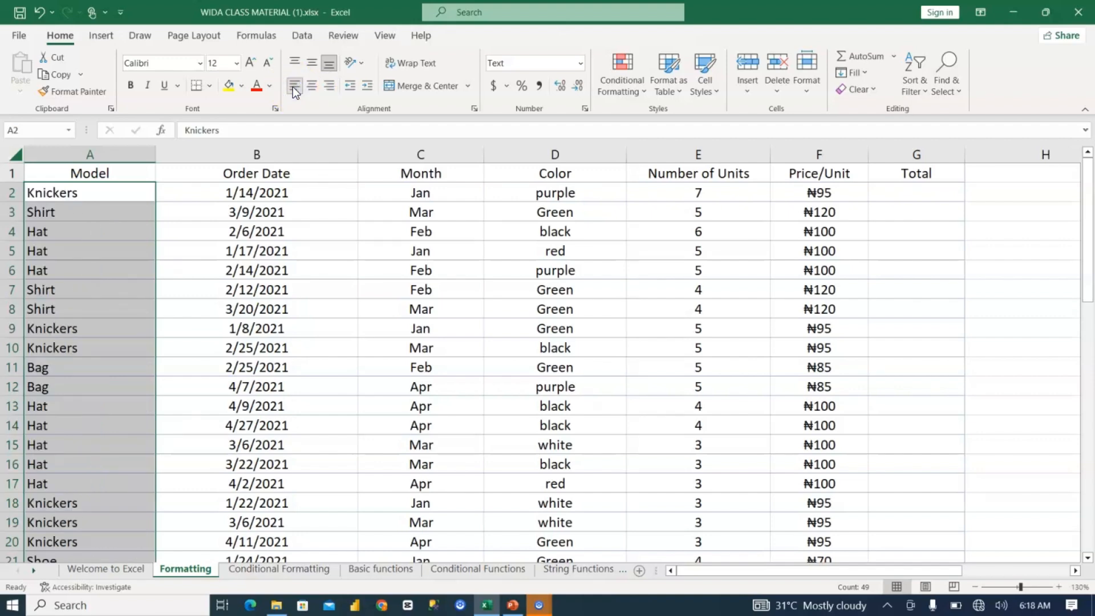
left_click(227, 268)
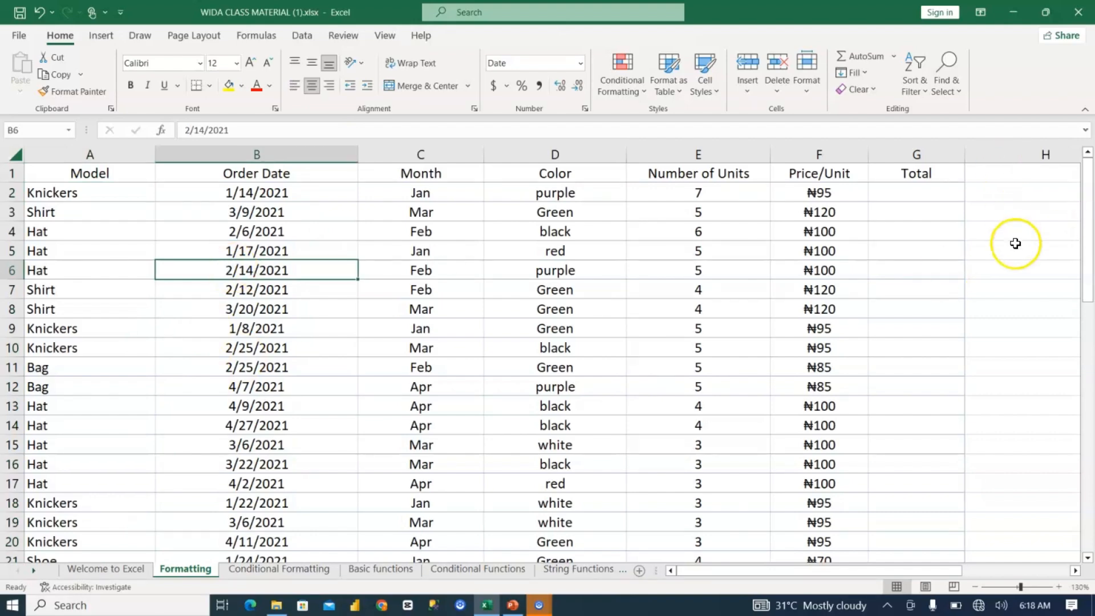
Step: Enter the heading Data types in the empty cell K3 beyond the table
key("Up")
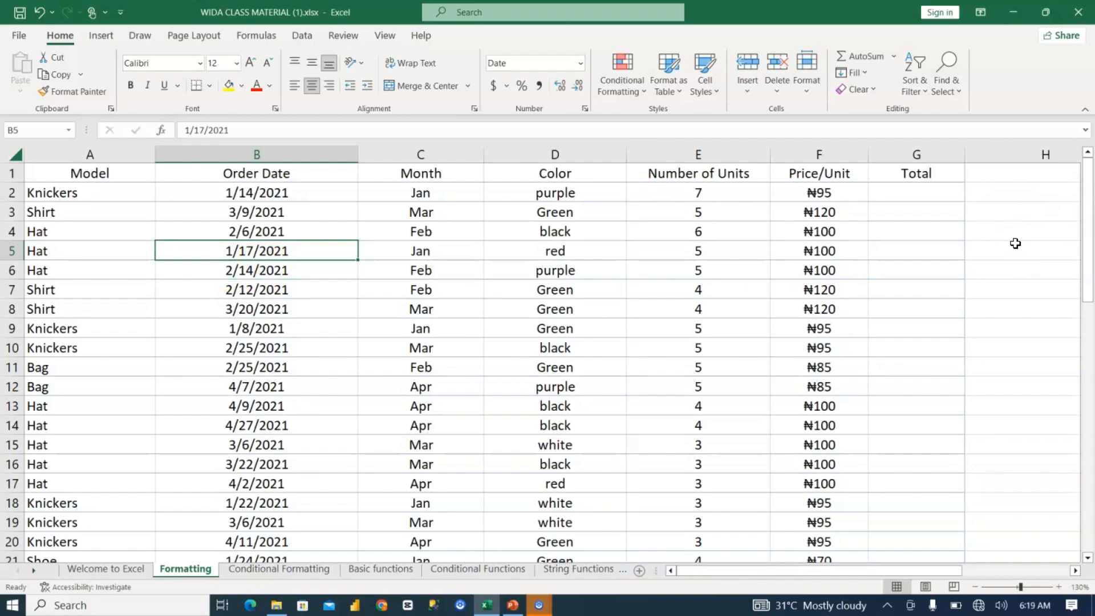
key("Right")
key("Right")
key("Right")
key("Right")
key("Right")
key("Right")
key("Right")
key("Right")
key("Right")
key("Right")
key("Right")
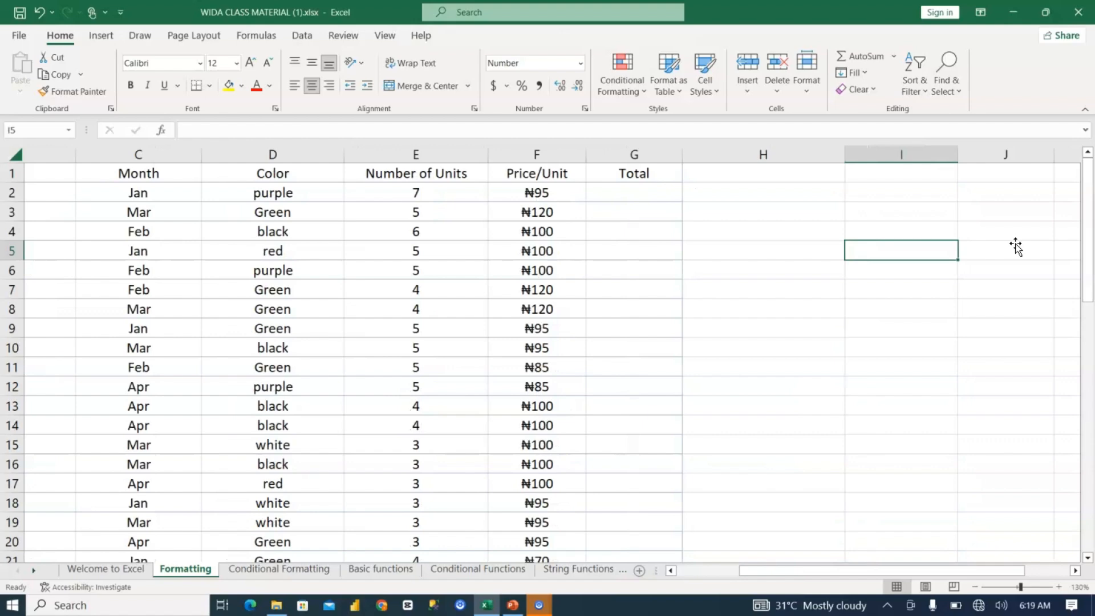
key("Left")
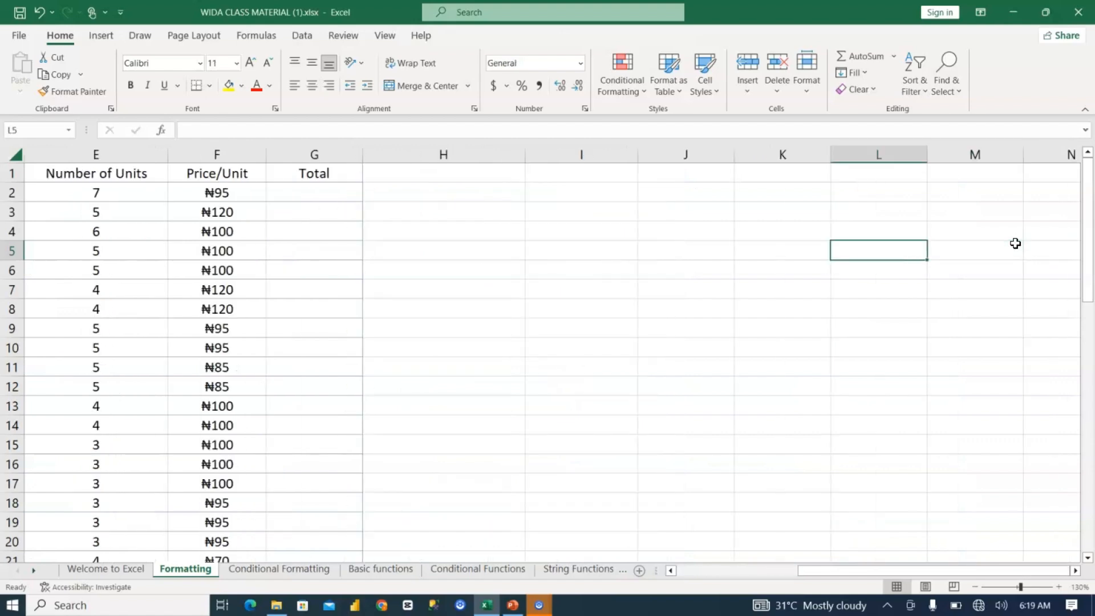
key("Up")
key("Up")
key("Up")
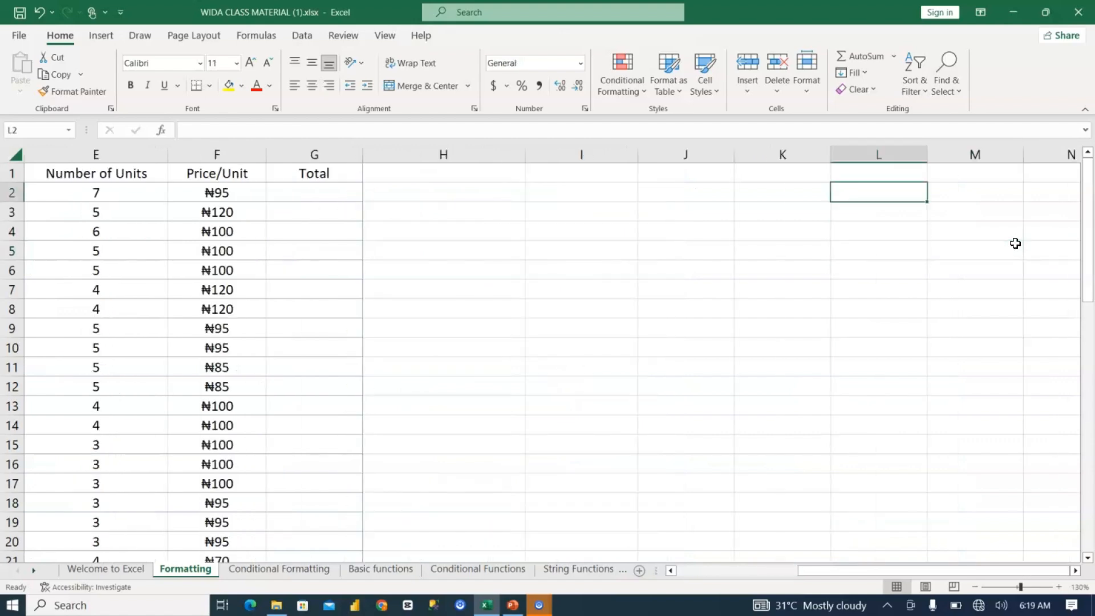
key("Up")
key("Left")
key("Down")
key("Down")
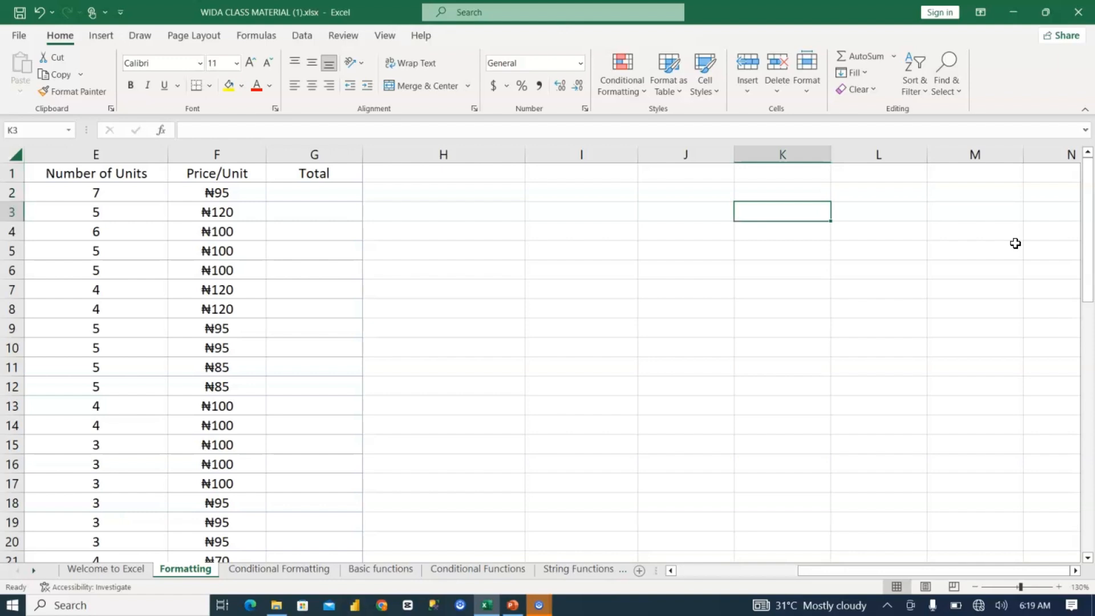
type("Dta")
key("BackSpace")
key("BackSpace")
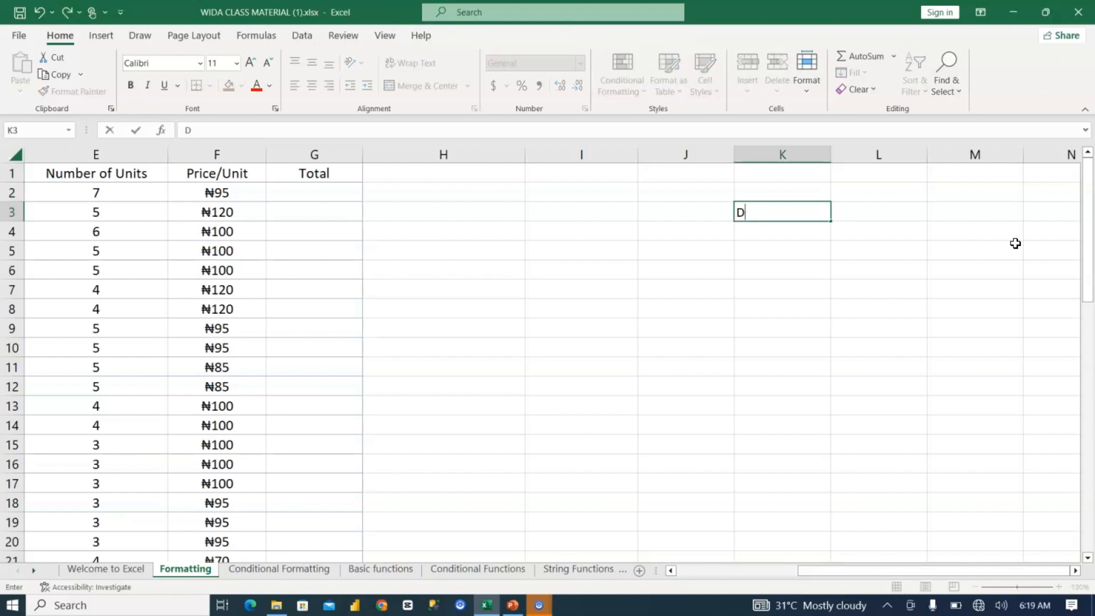
type("ata types")
key("Return")
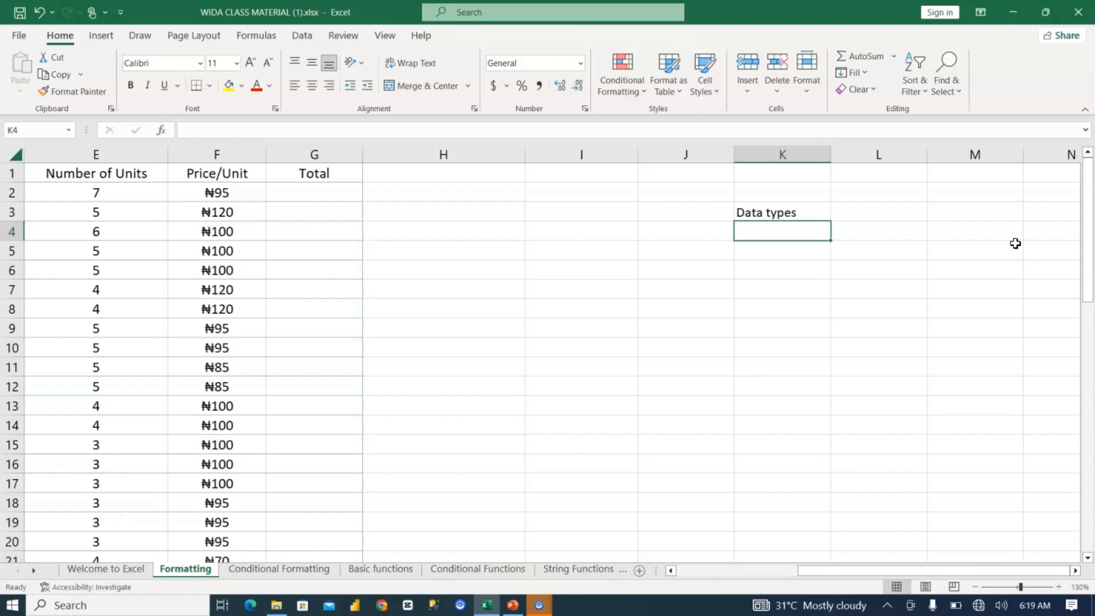
Step: Add Numerical as the first data type in K4
type("Numercial")
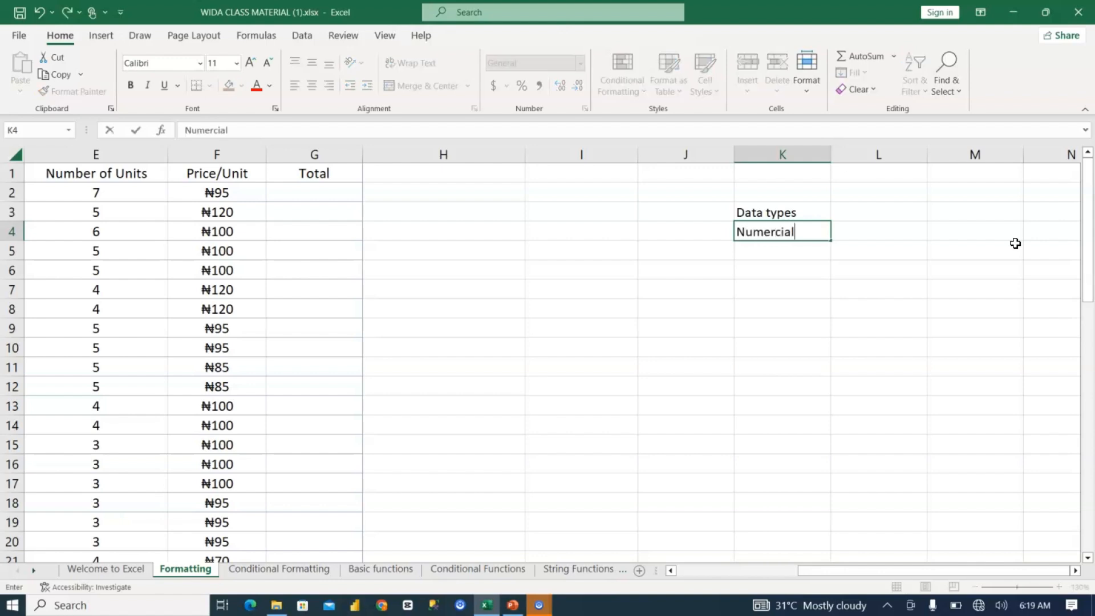
key("BackSpace")
key("BackSpace")
key("BackSpace")
key("BackSpace")
type("icak")
key("BackSpace")
type("l")
key("Return")
Step: Add String/Text as the second data type in K5
type("Str")
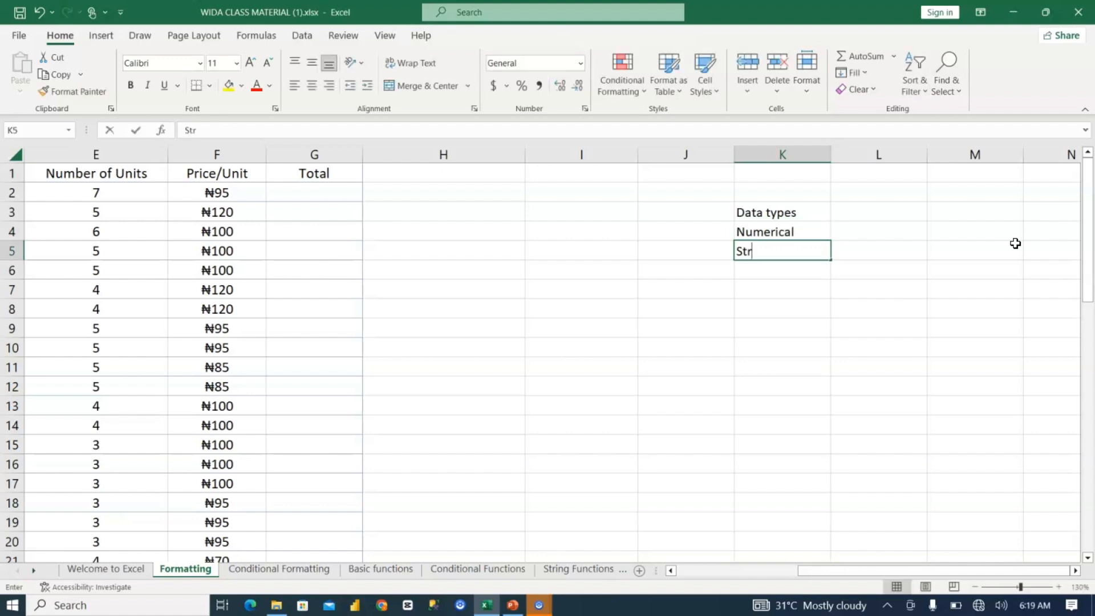
type("ing/Text")
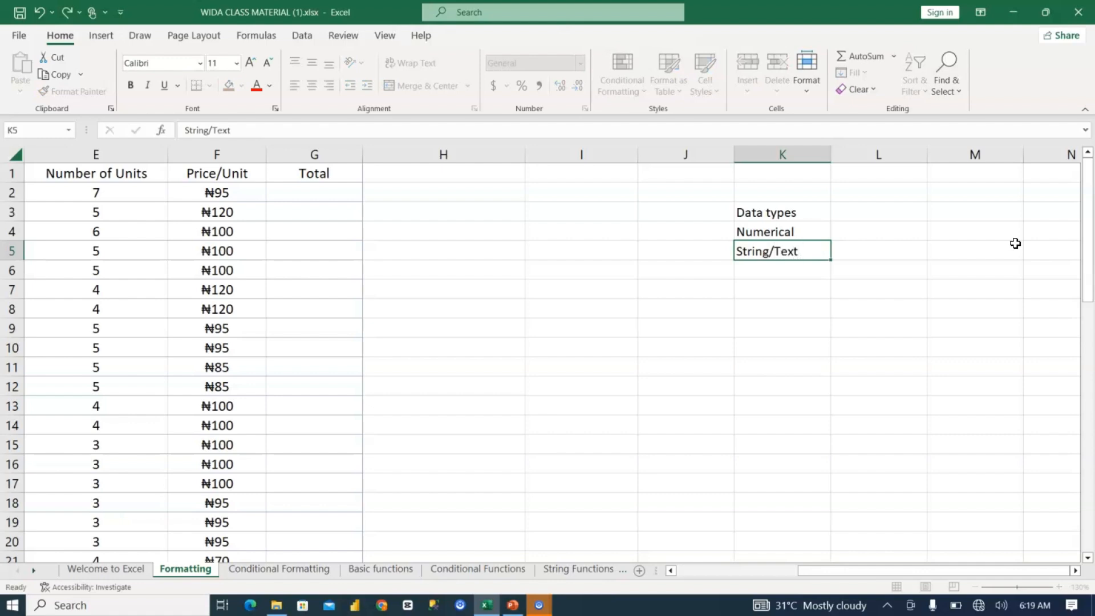
key("Return")
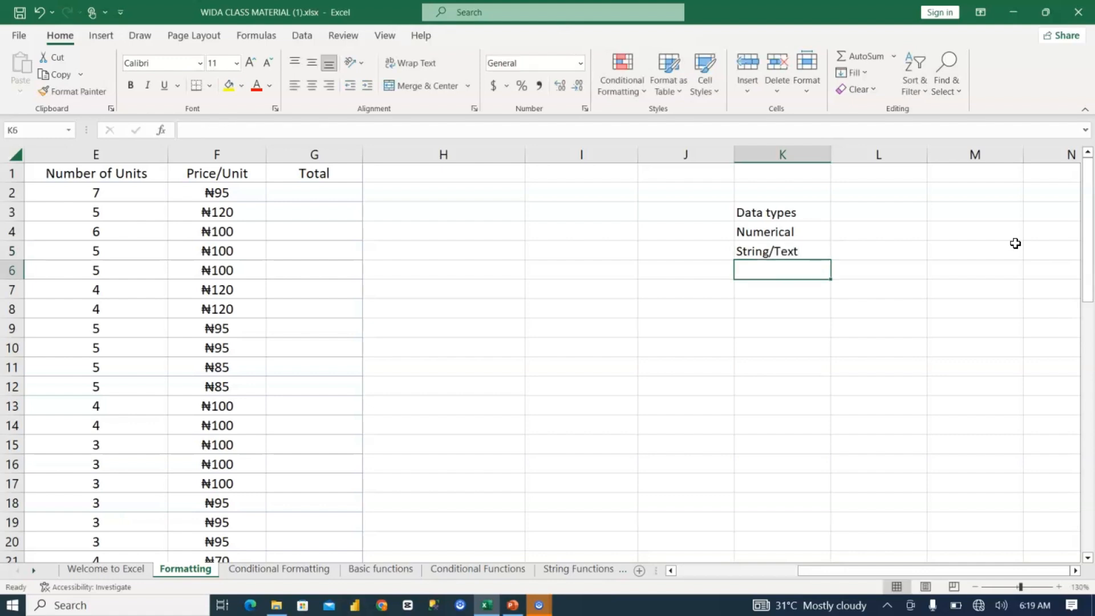
Step: Add Date as the third data type in K6
type("Data")
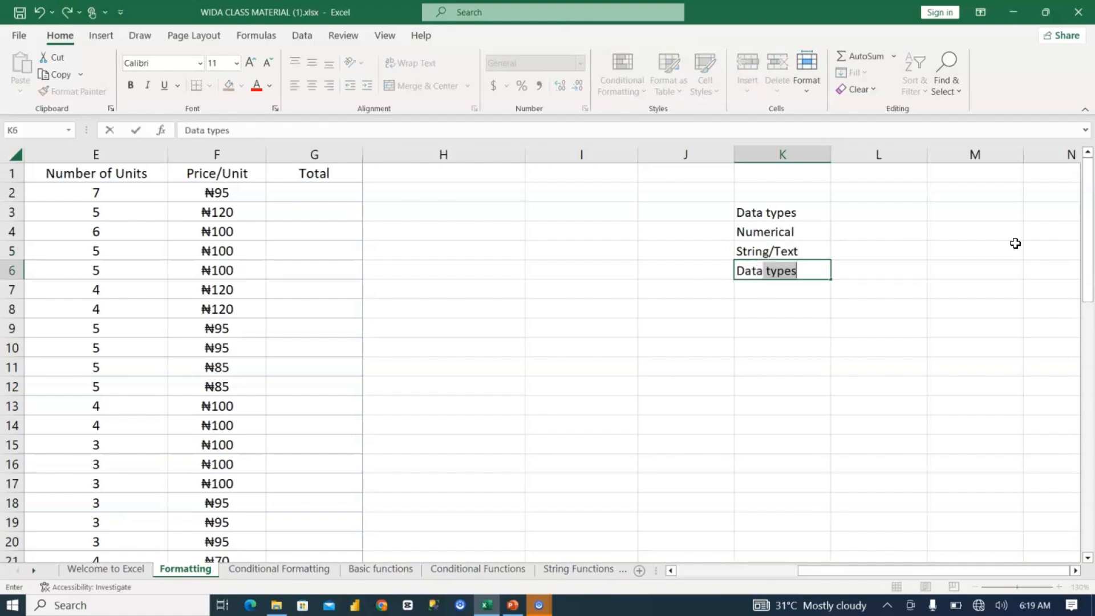
key("BackSpace")
key("BackSpace")
key("BackSpace")
type("e")
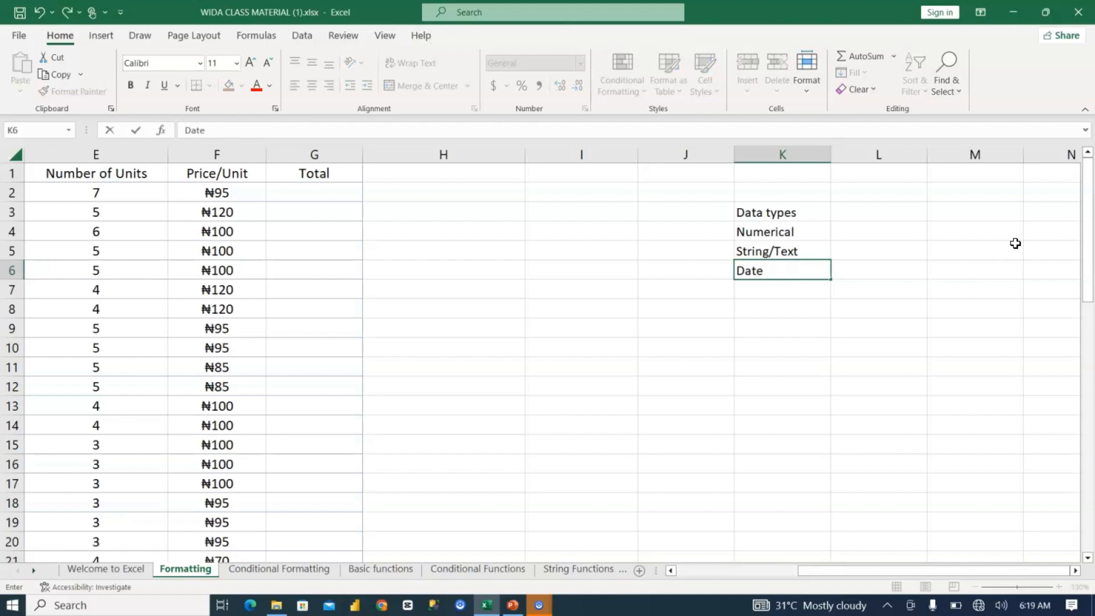
key("Return")
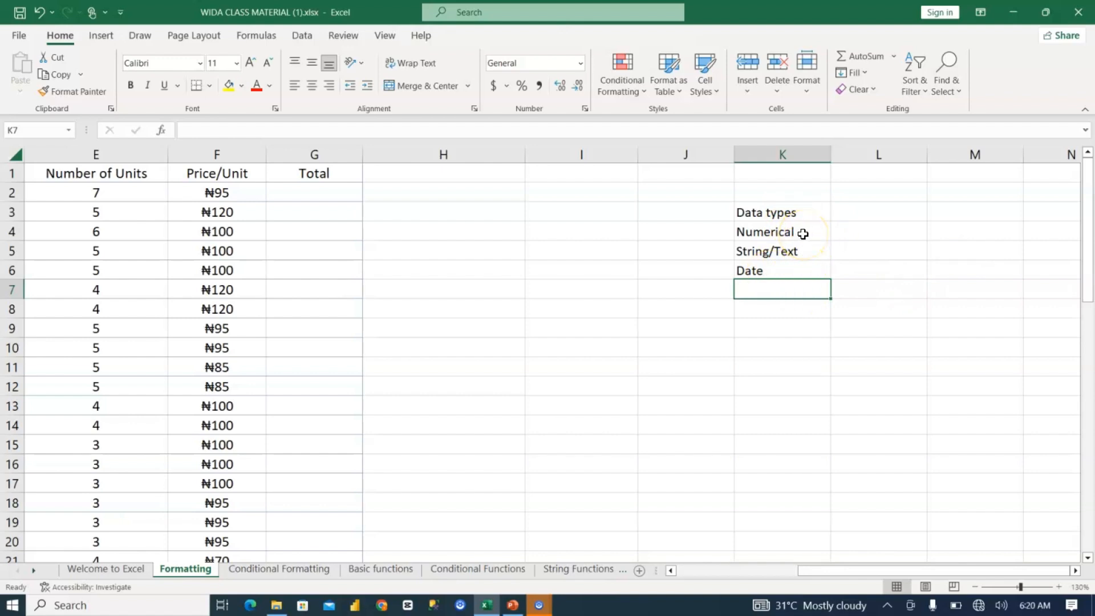
Step: Add Currency as the fourth data type in K7
type("Curr")
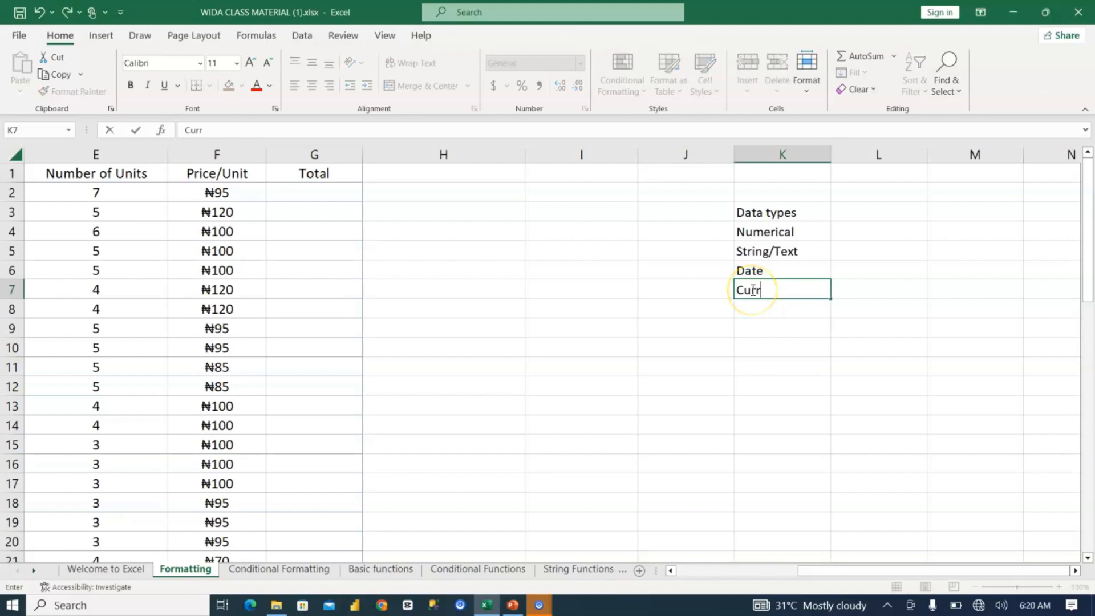
type("ency")
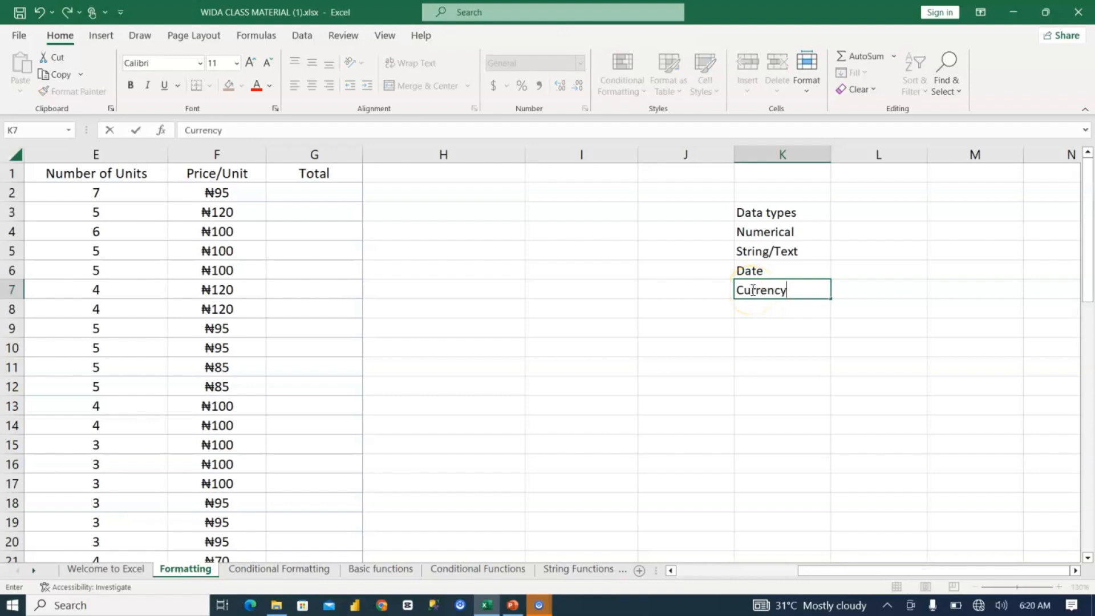
left_click(796, 306)
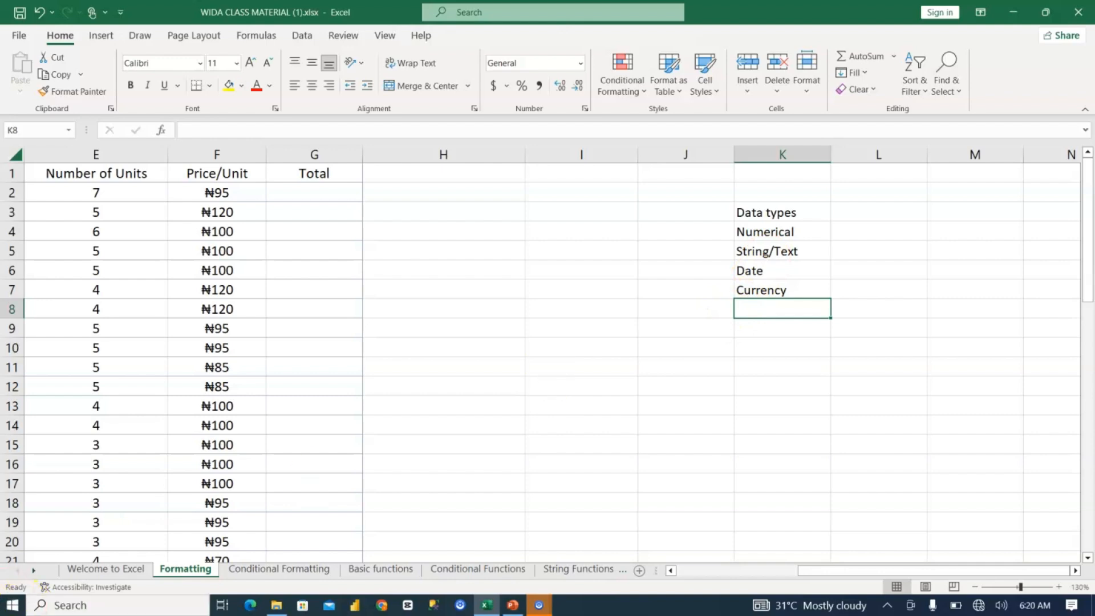
Step: Enter the example numbers 2, 3 and 6 beside Numerical in cells L4 to N4
left_click(847, 228)
left_click(1058, 587)
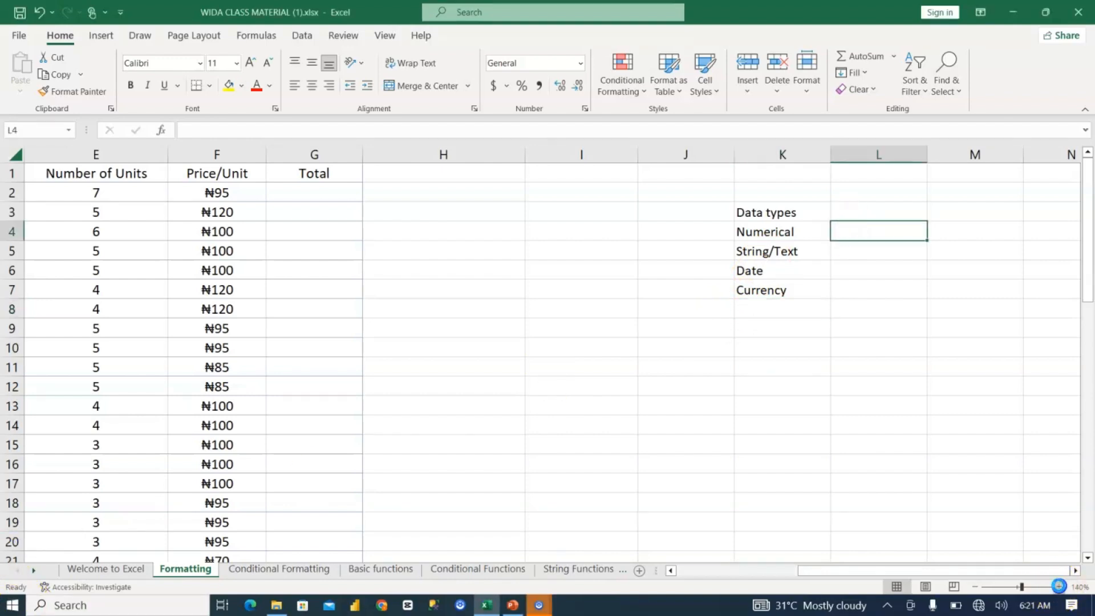
left_click(1059, 587)
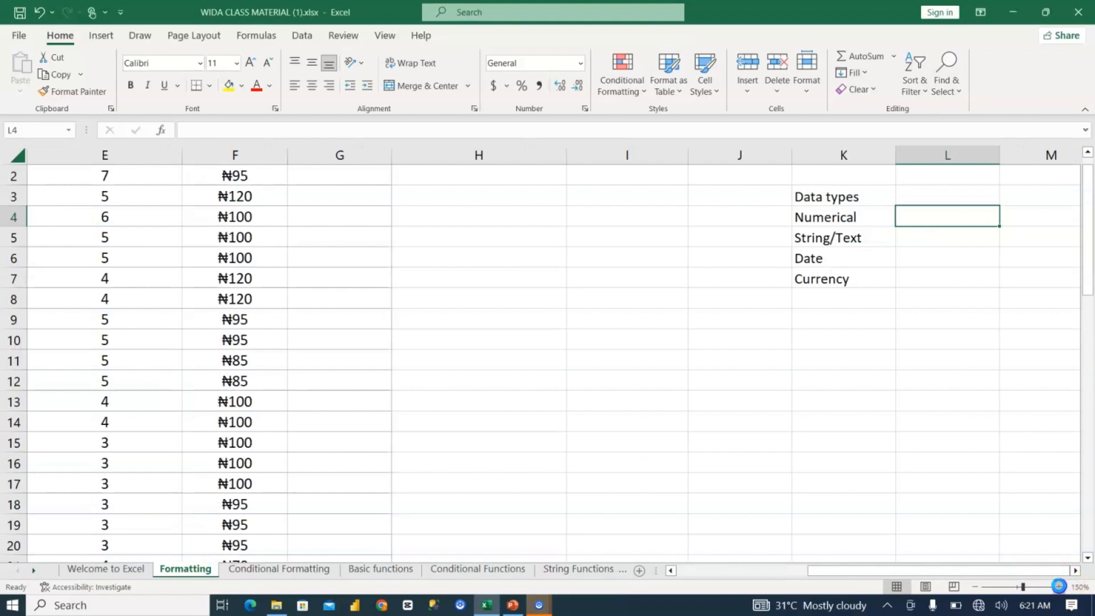
left_click(1059, 587)
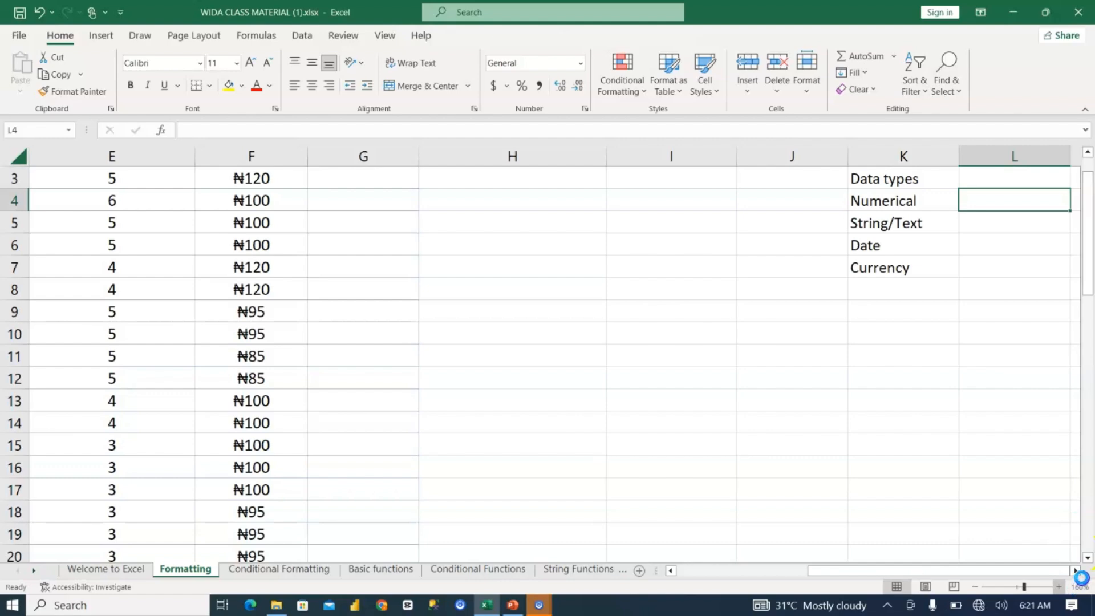
left_click(1079, 572)
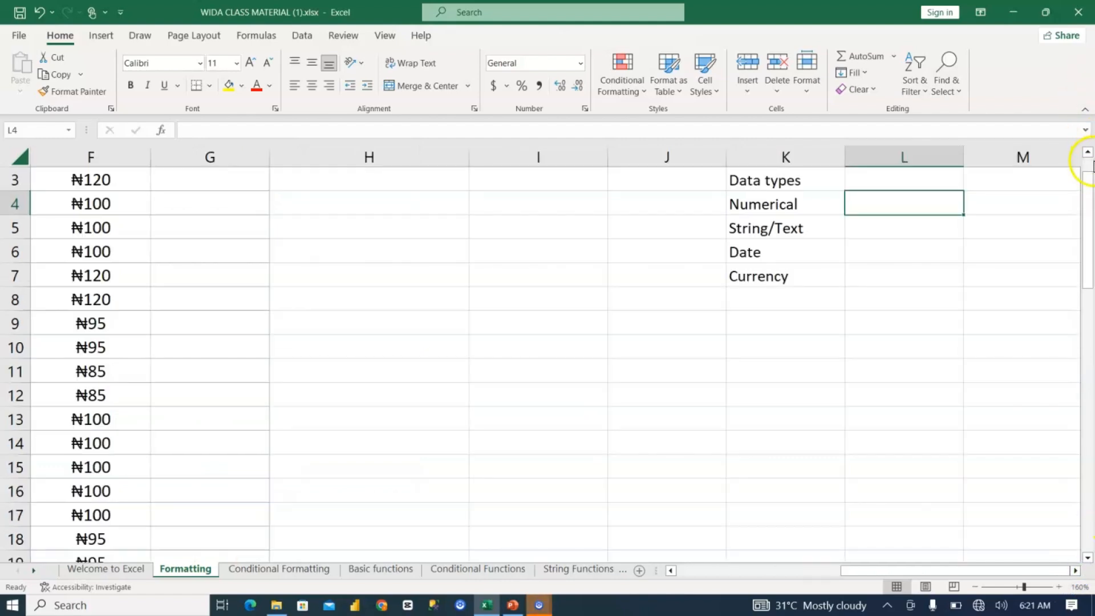
left_click(1087, 154)
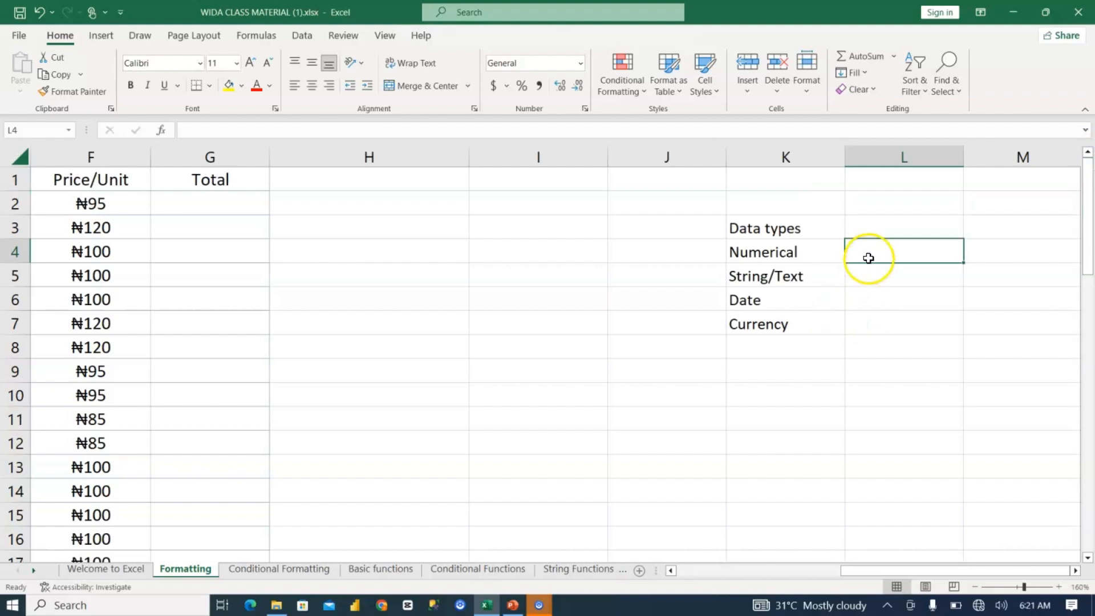
type("2")
key("Tab")
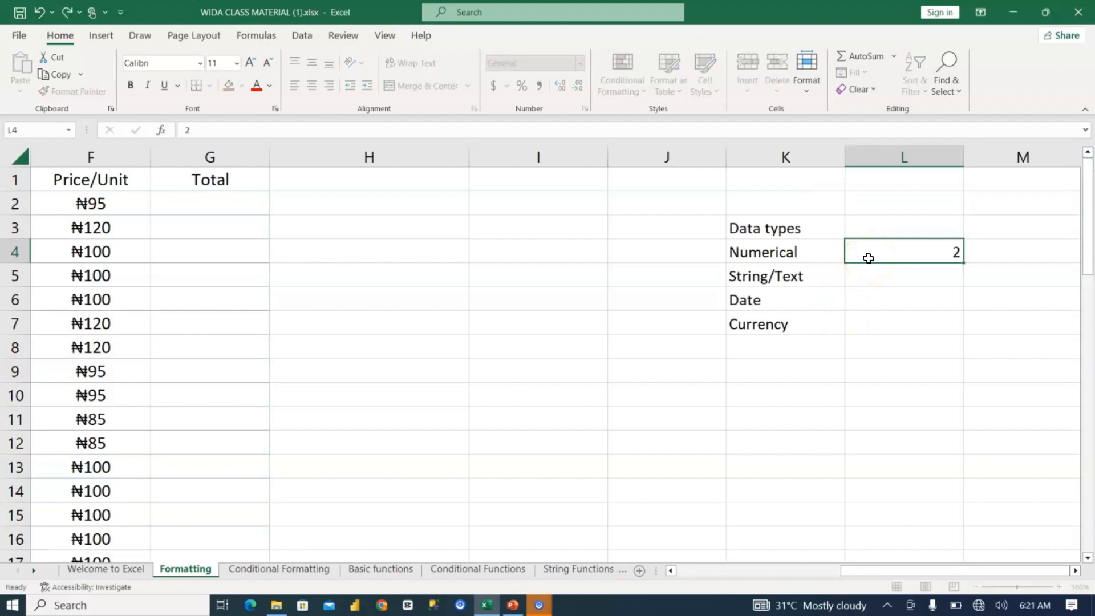
type("3")
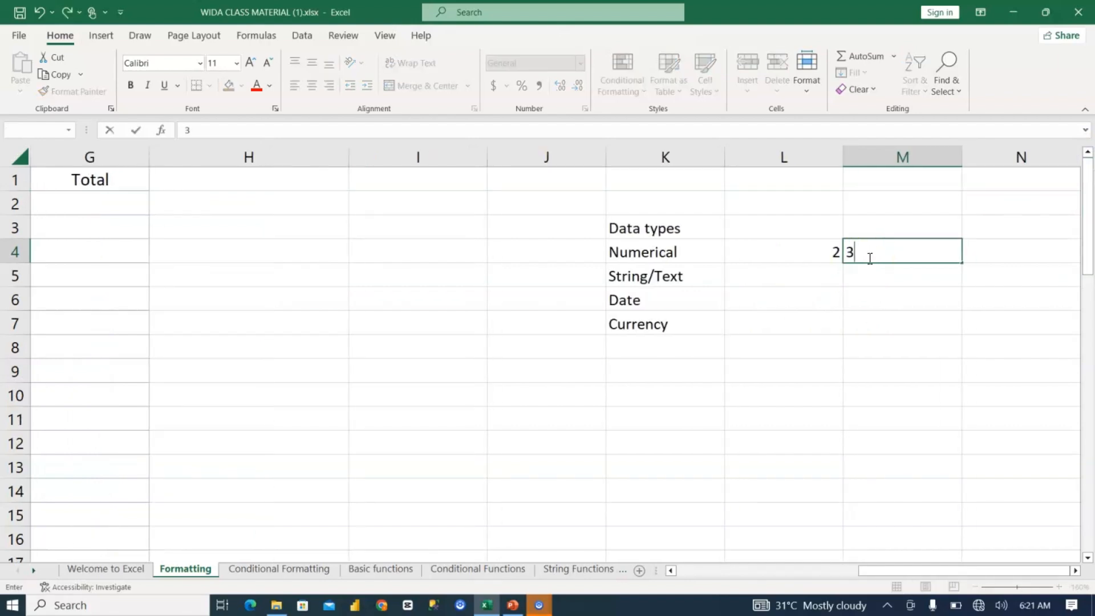
key("Tab")
type("6")
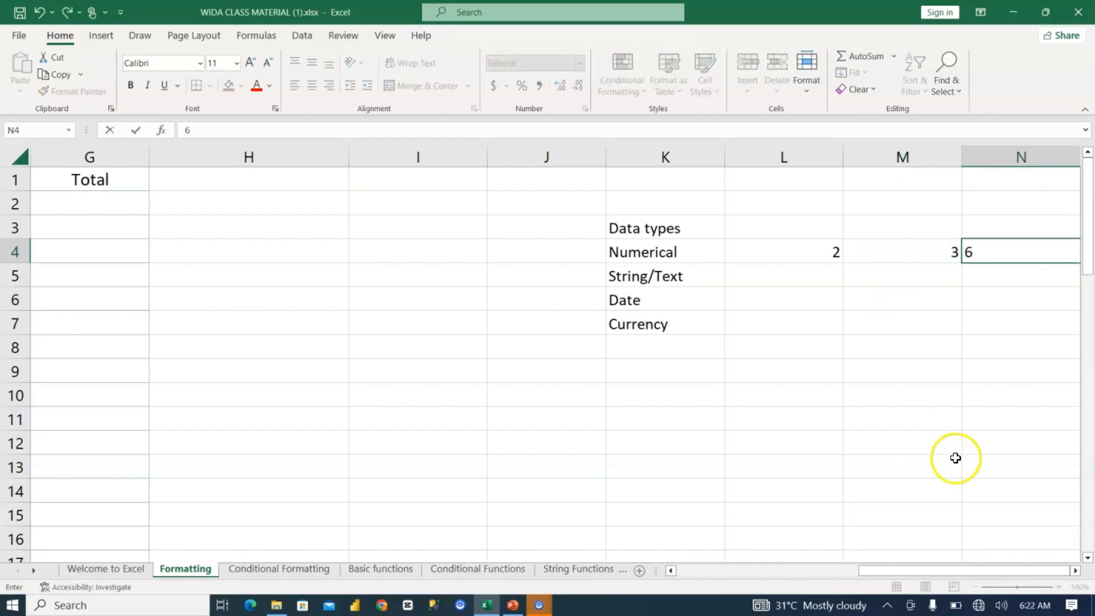
left_click(1075, 570)
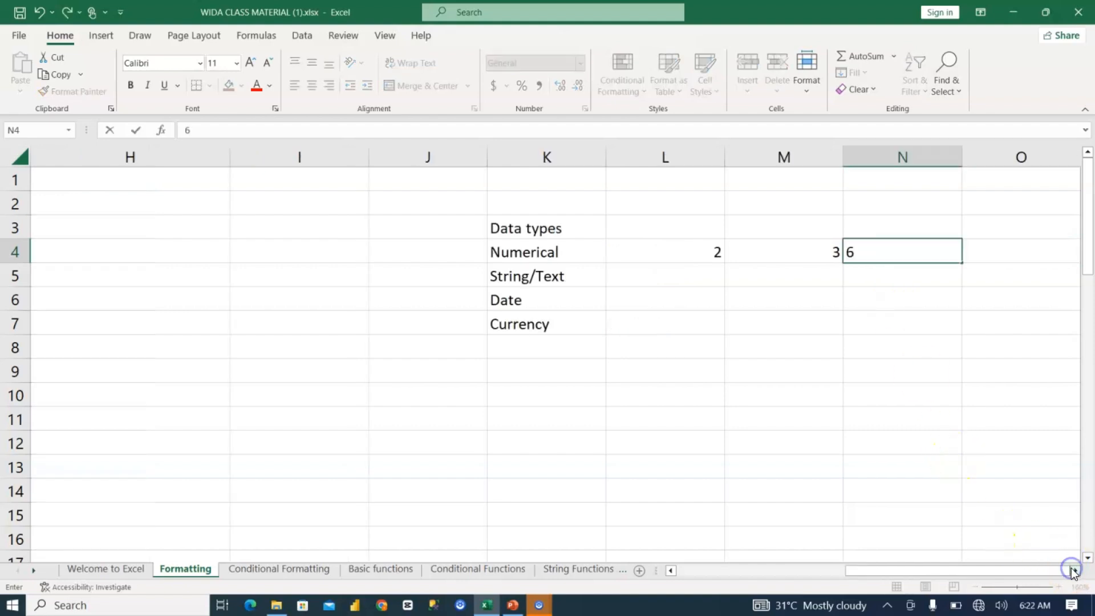
key("Return")
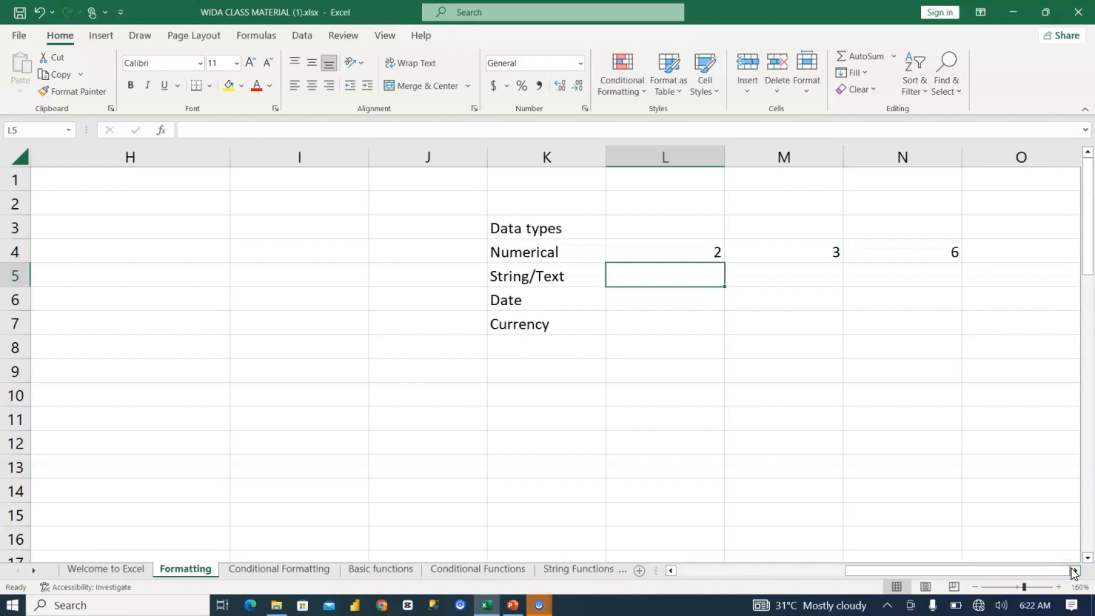
Step: Enter the text examples Wittig, Twitter and Youtube beside String/Text in cells L5 to N5
type("Wittig")
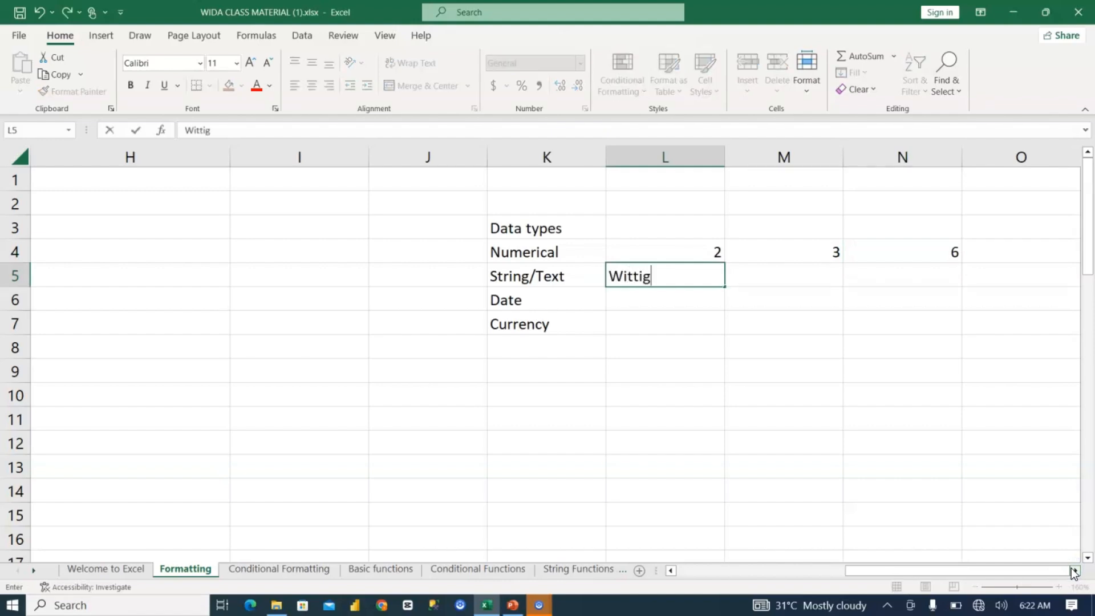
key("Tab")
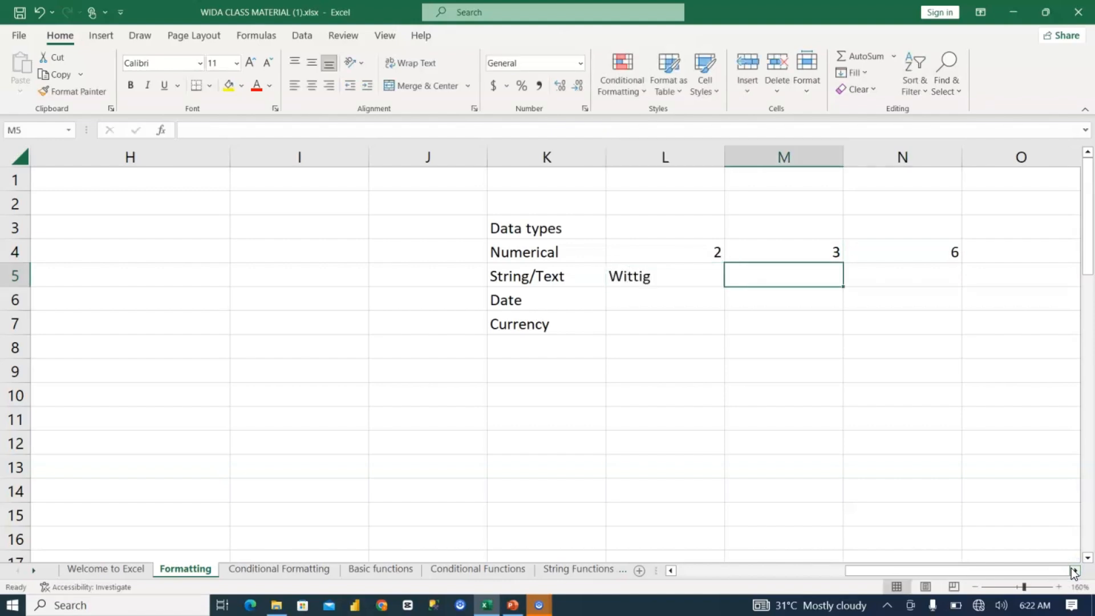
type("Twitteer")
key("BackSpace")
key("BackSpace")
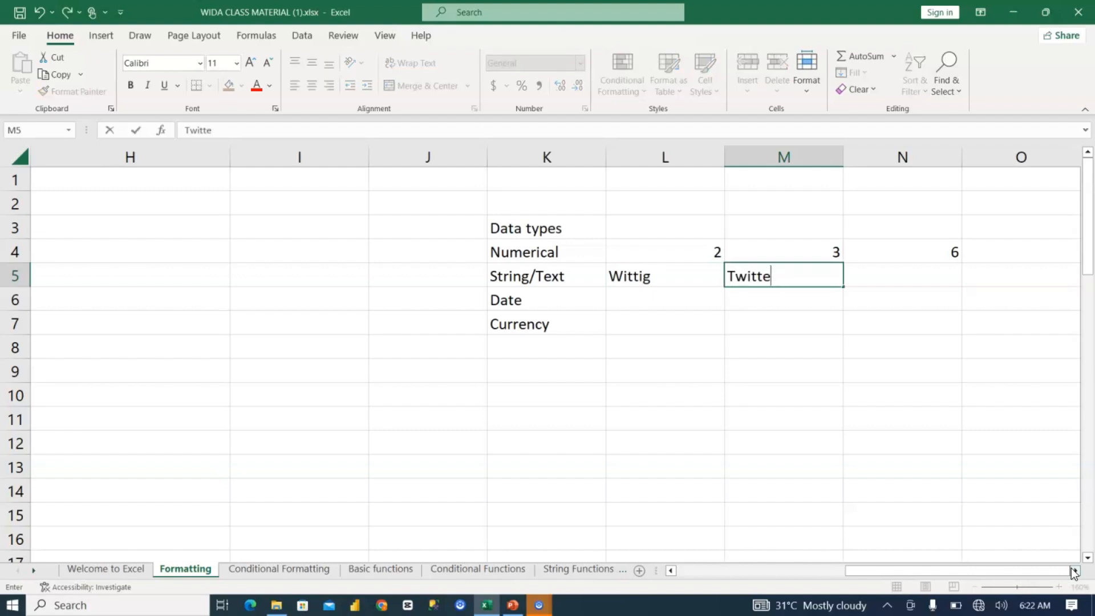
type("r")
key("Tab")
type("Yp")
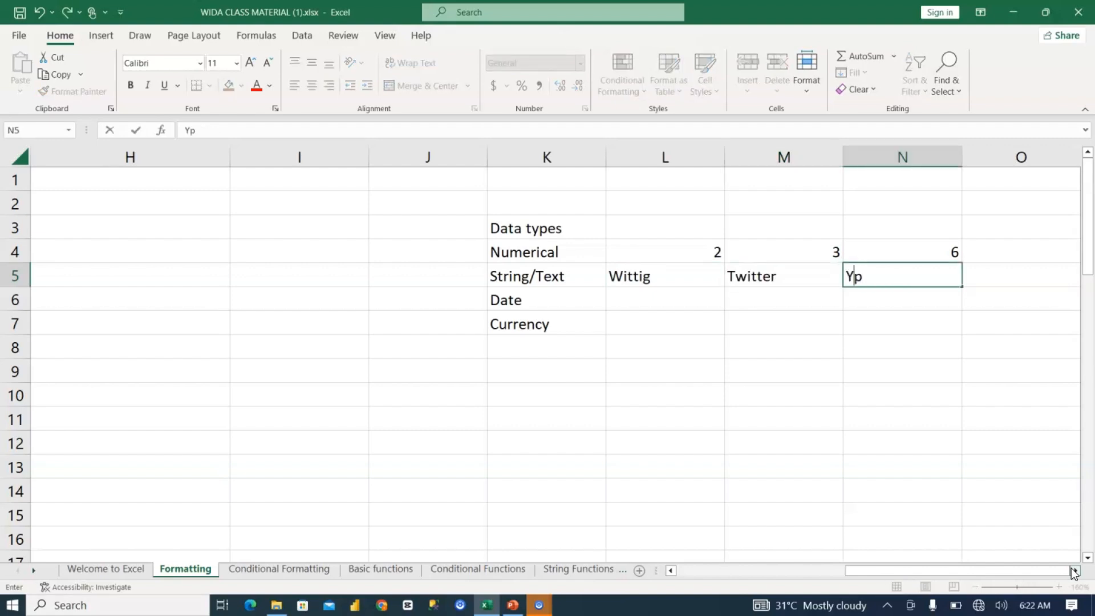
key("BackSpace")
type("outube")
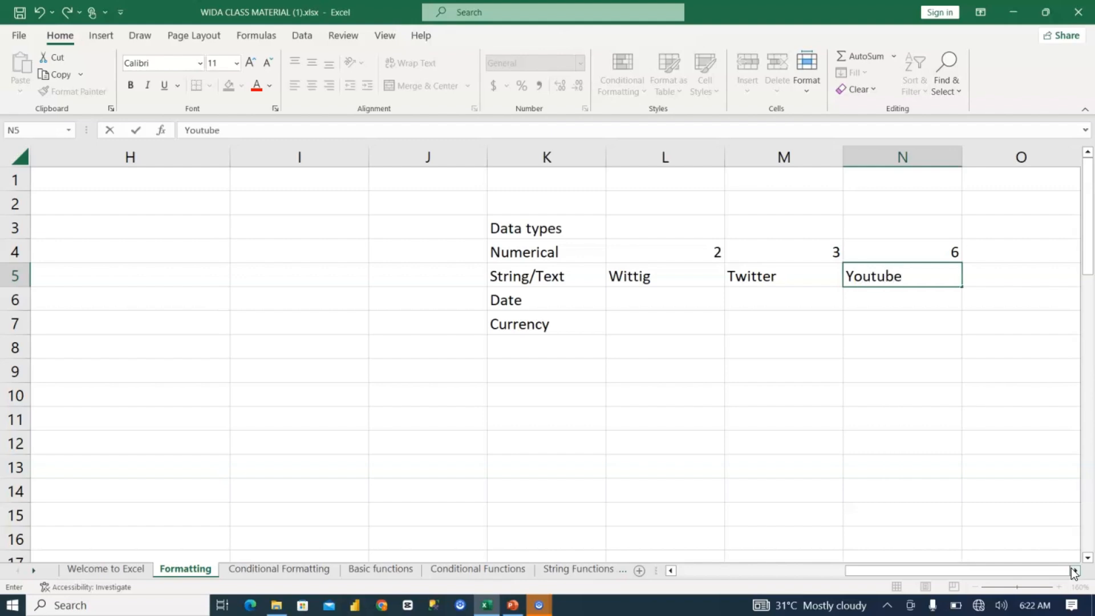
key("Return")
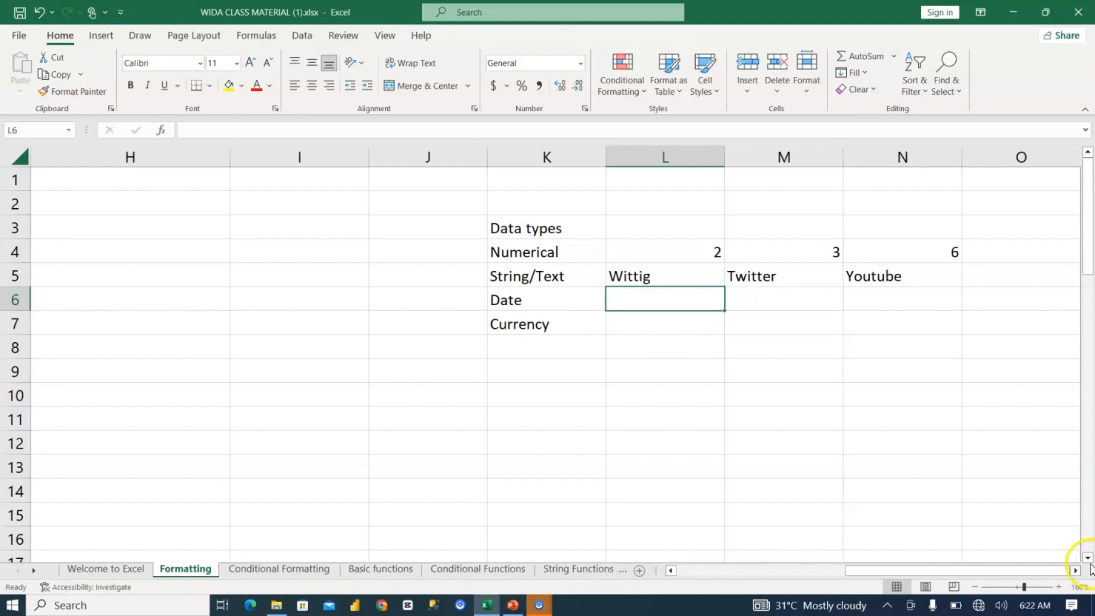
Step: Replace the third text example in N5 with the mixed letter-and-number value Amg20
left_click(901, 276)
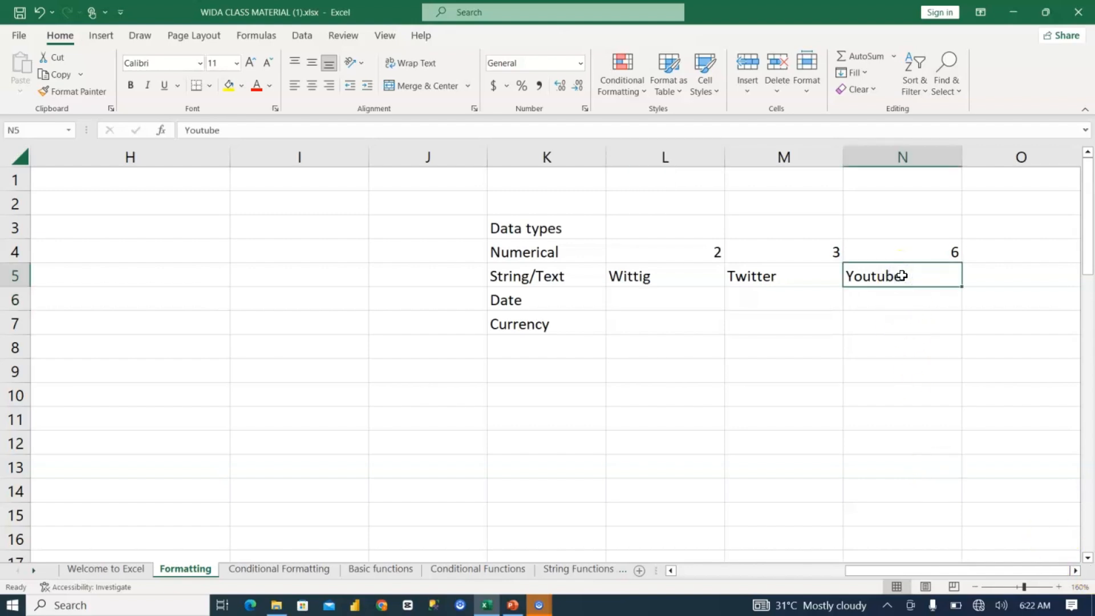
type("Am")
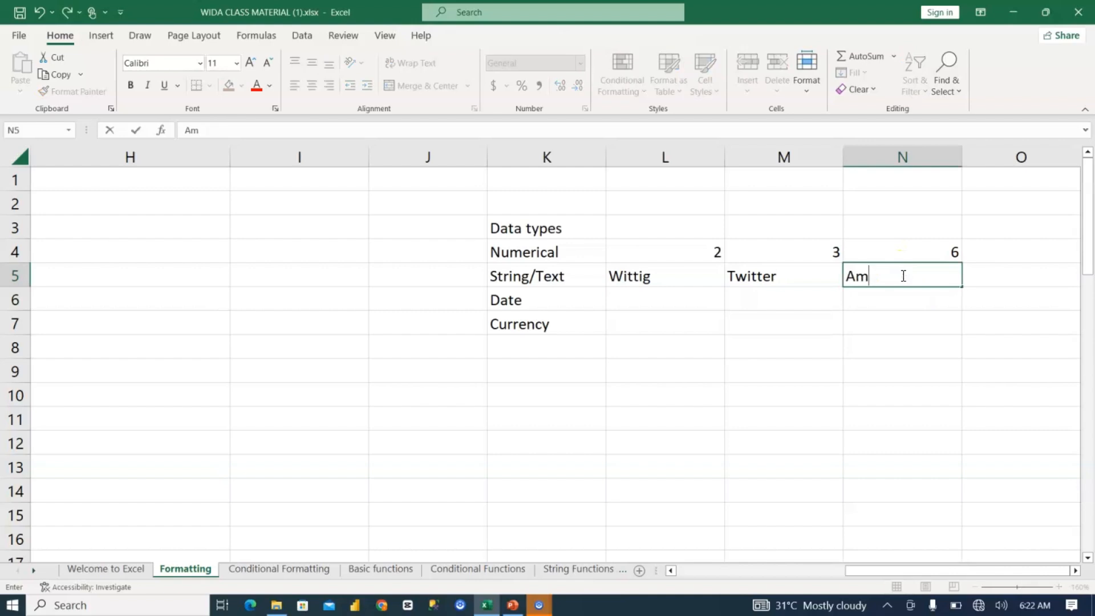
type("g20")
key("Return")
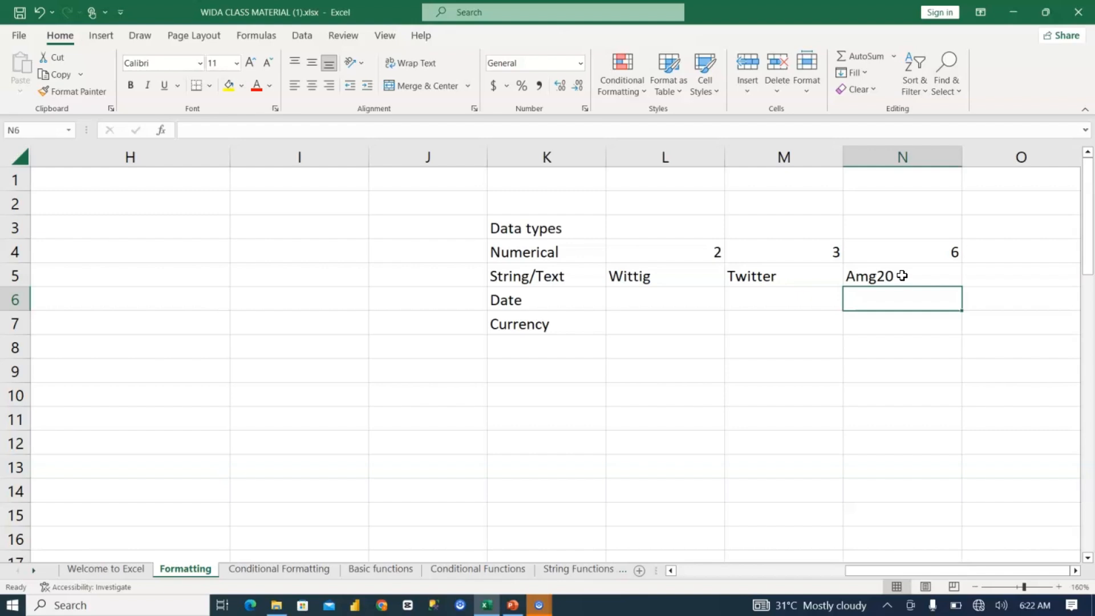
left_click(901, 275)
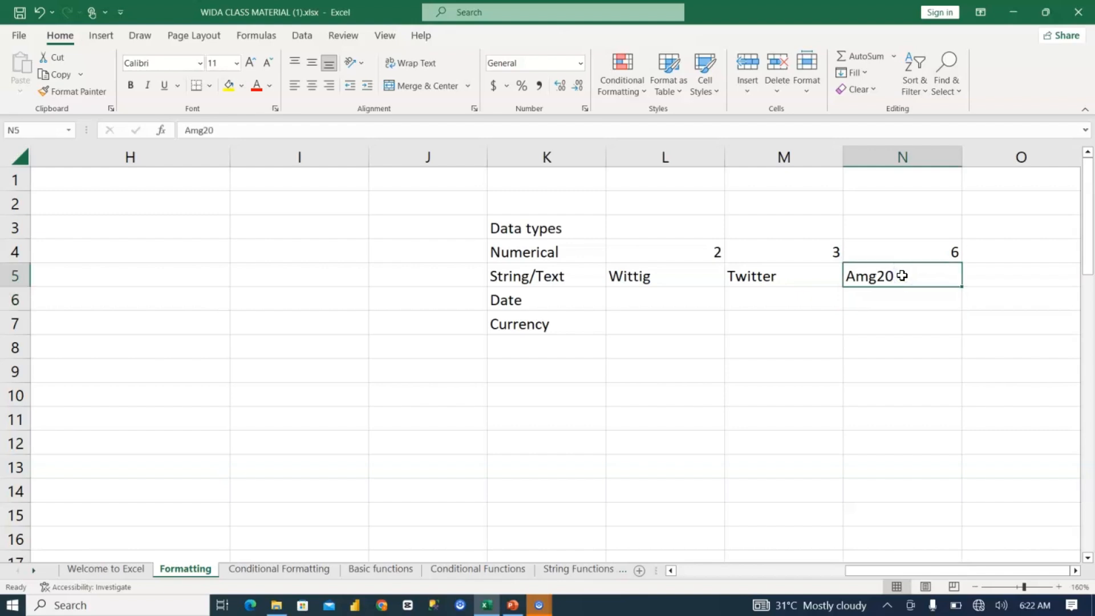
Step: Enter the example date 1/1/2024 beside Date in L6 and select that cell
left_click(631, 297)
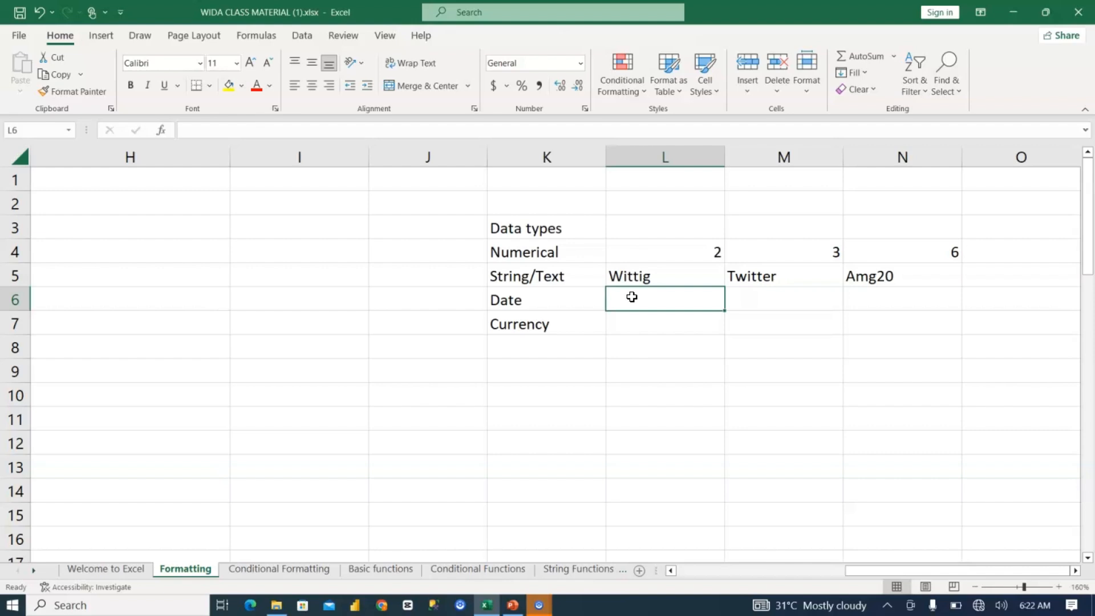
type("1/1/")
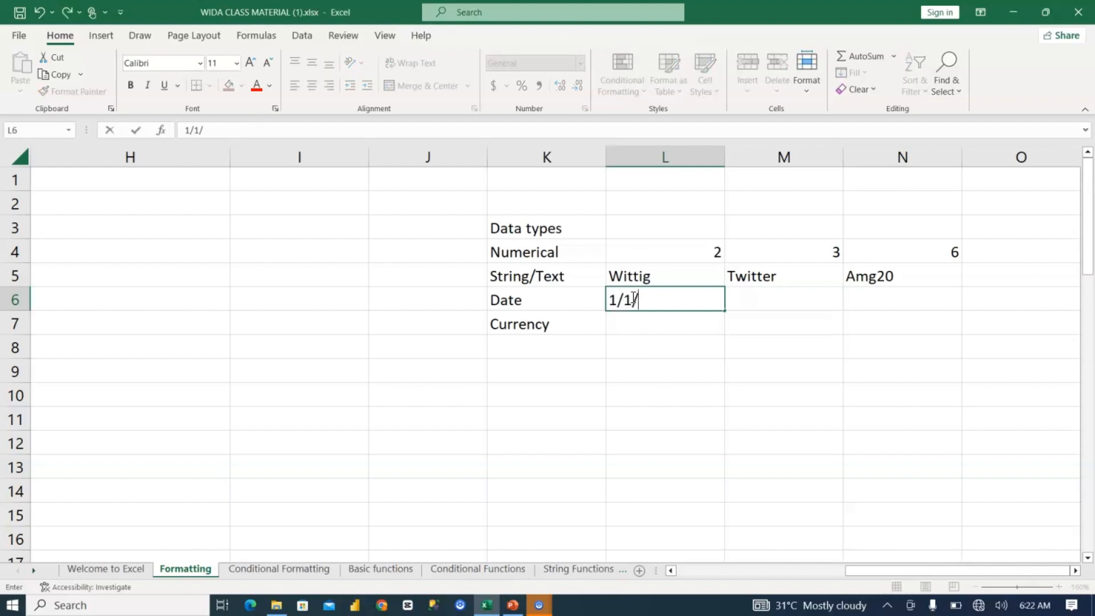
type("2024")
key("Return")
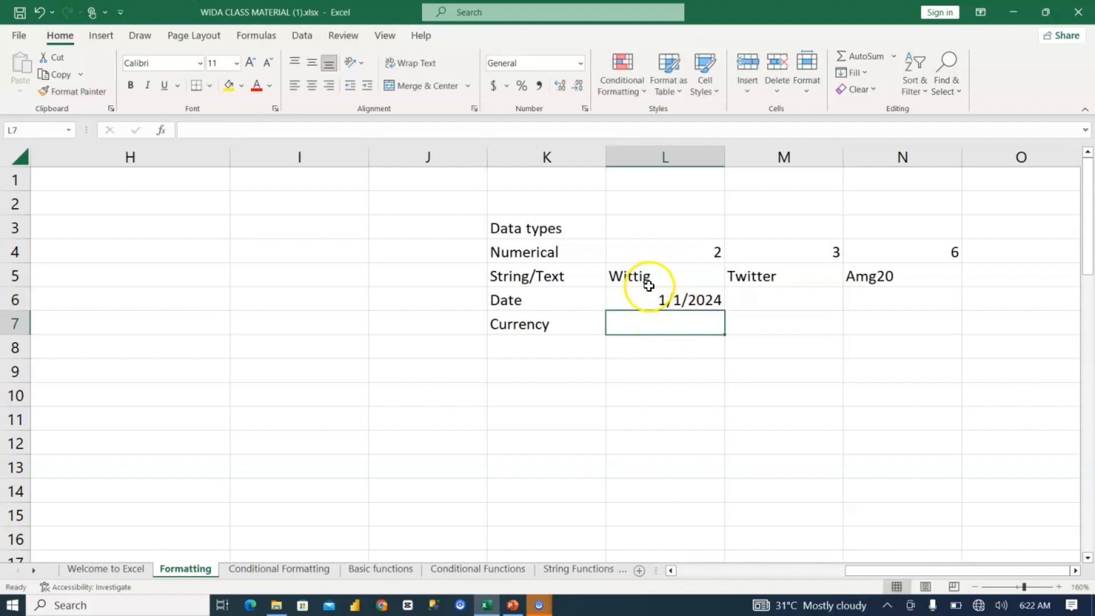
left_click(690, 300)
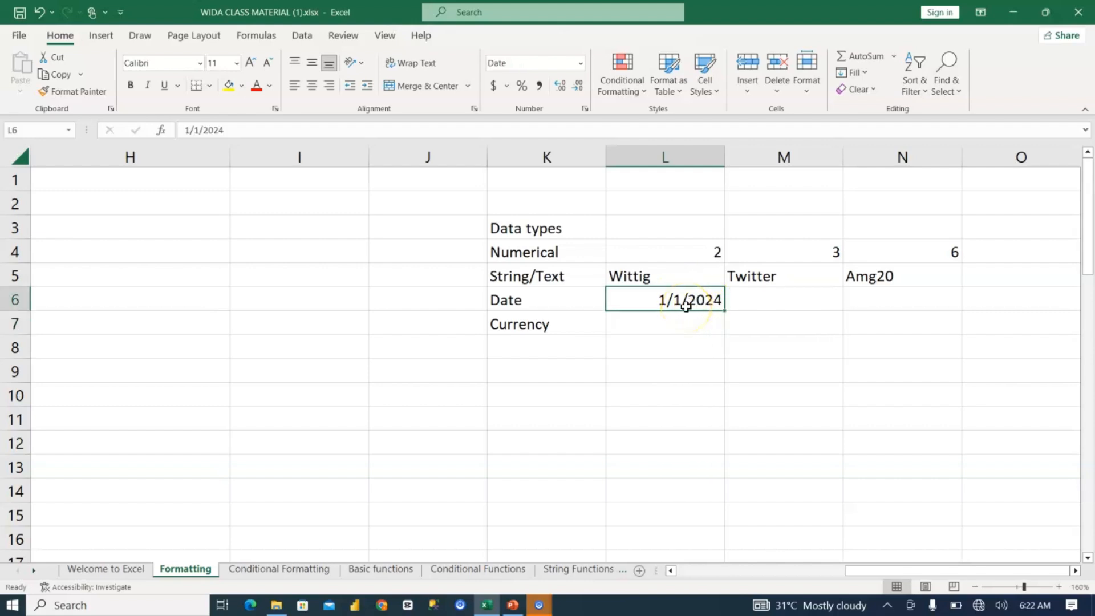
Step: Enter a second date in day-first order, 23/1/2024, in M6 and reselect the cell to check it
left_click(785, 302)
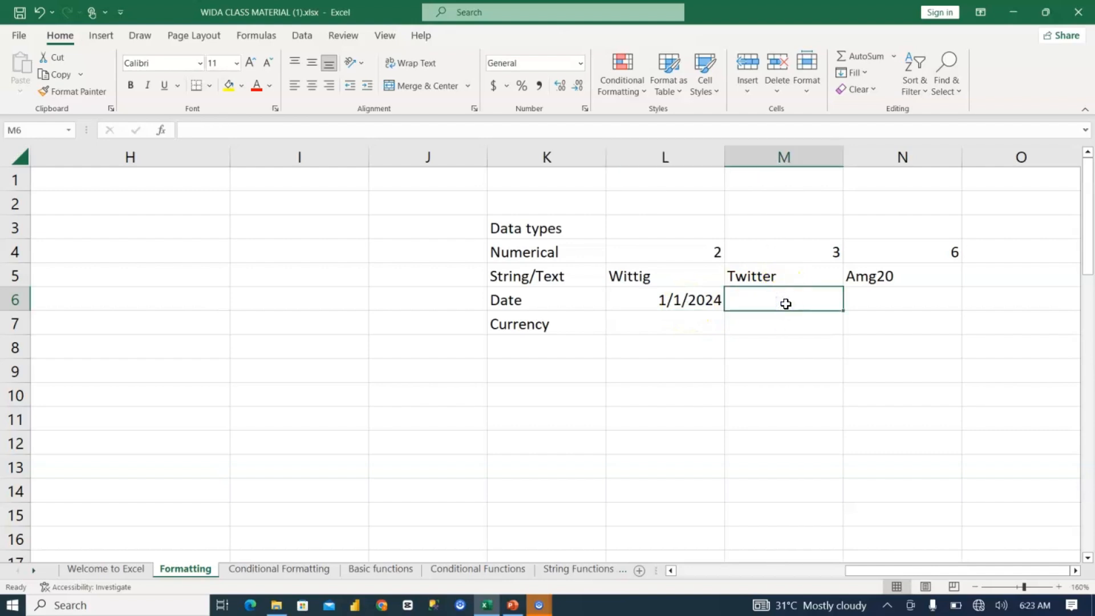
type("23/1/")
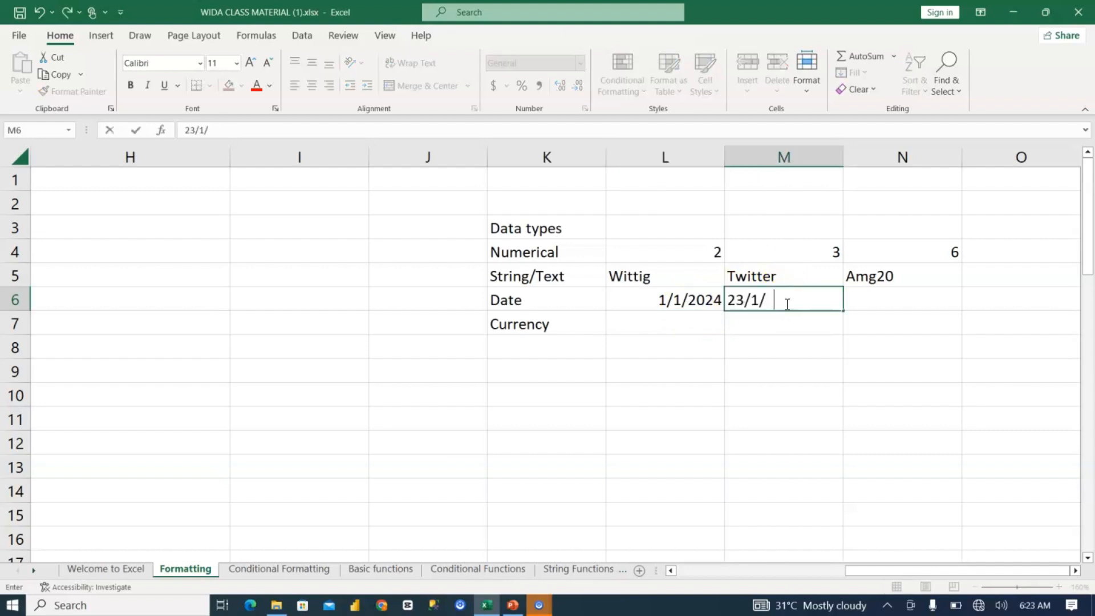
type("2024")
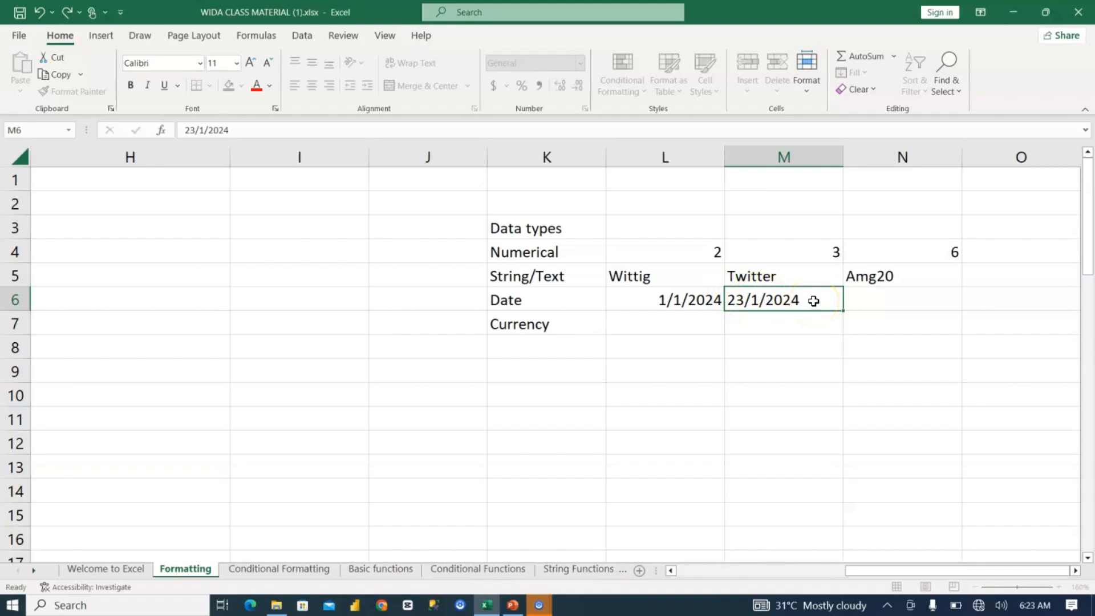
key("Return")
left_click(769, 296)
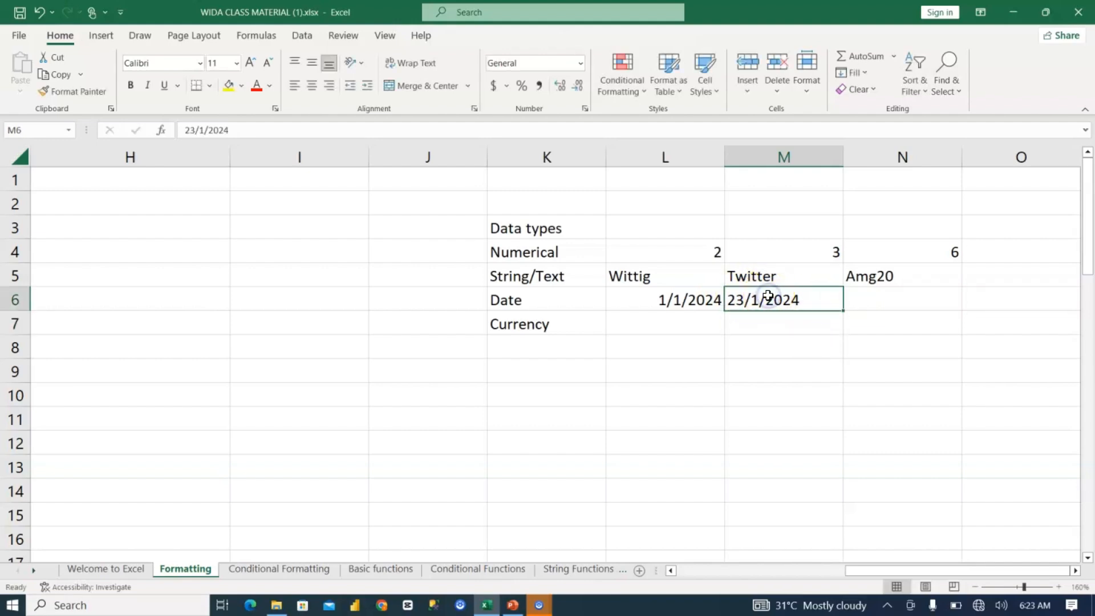
left_click(765, 336)
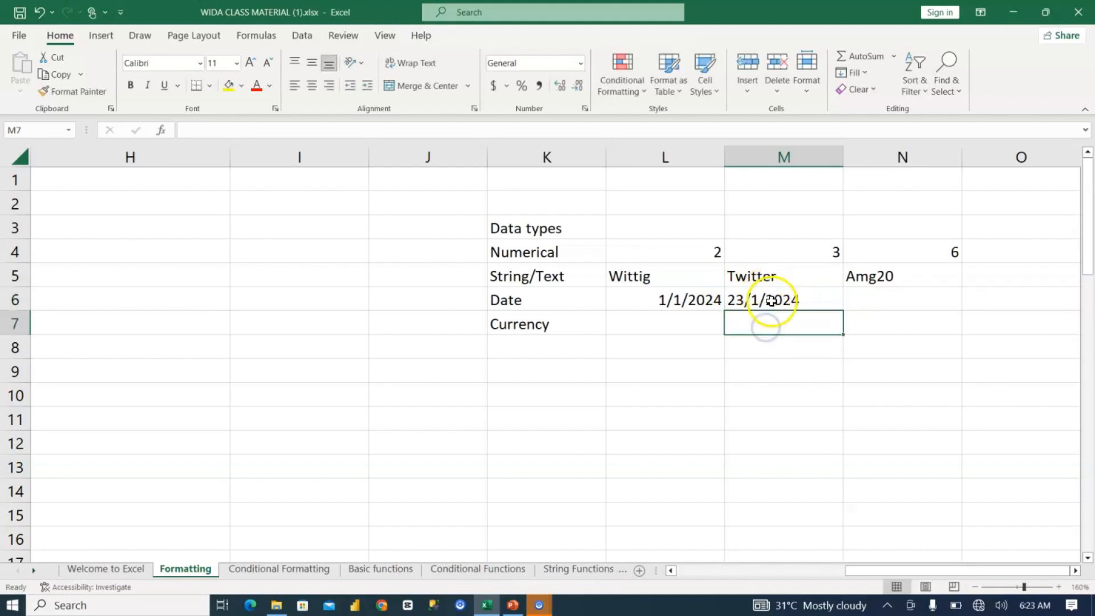
left_click(770, 301)
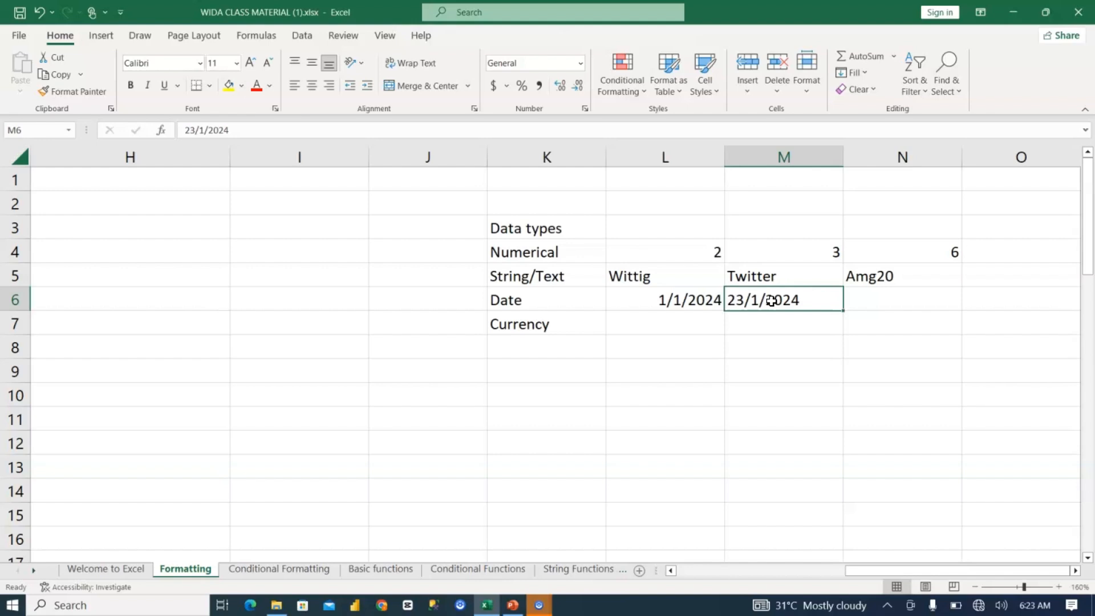
Step: Write the date pattern mm/dd/yy as a note in M9, and compare the number in L4 with the date in L6
left_click(787, 366)
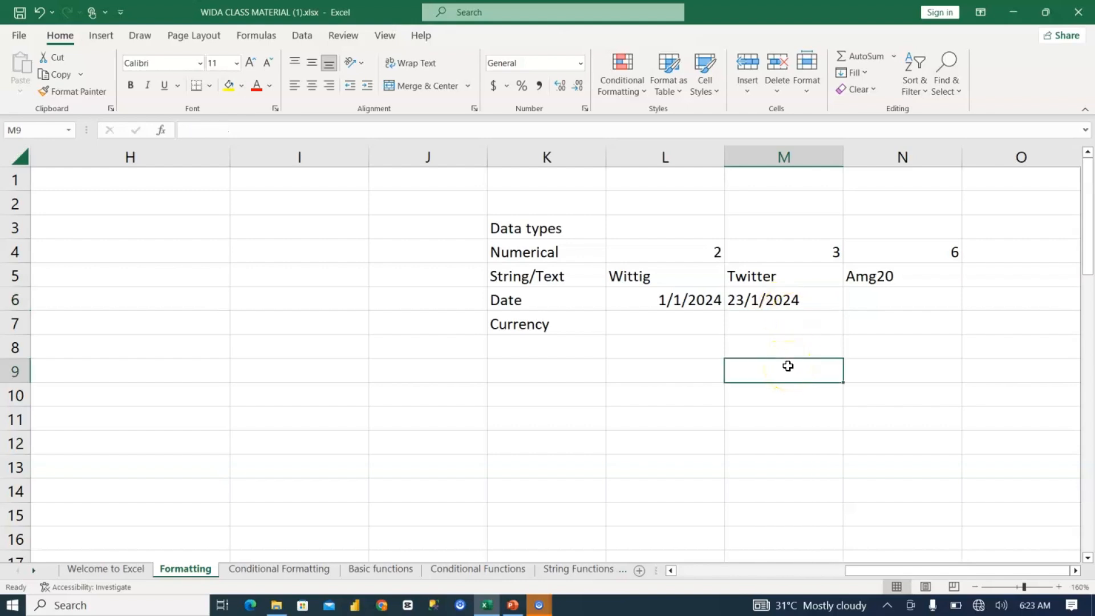
type("mm/")
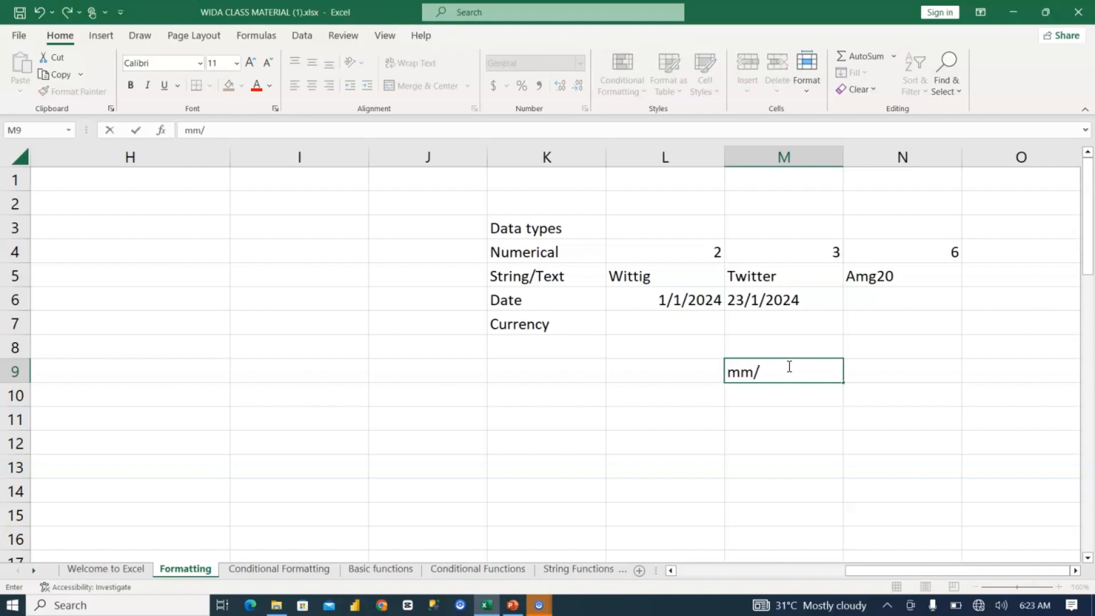
type("dd/yy")
left_click(808, 401)
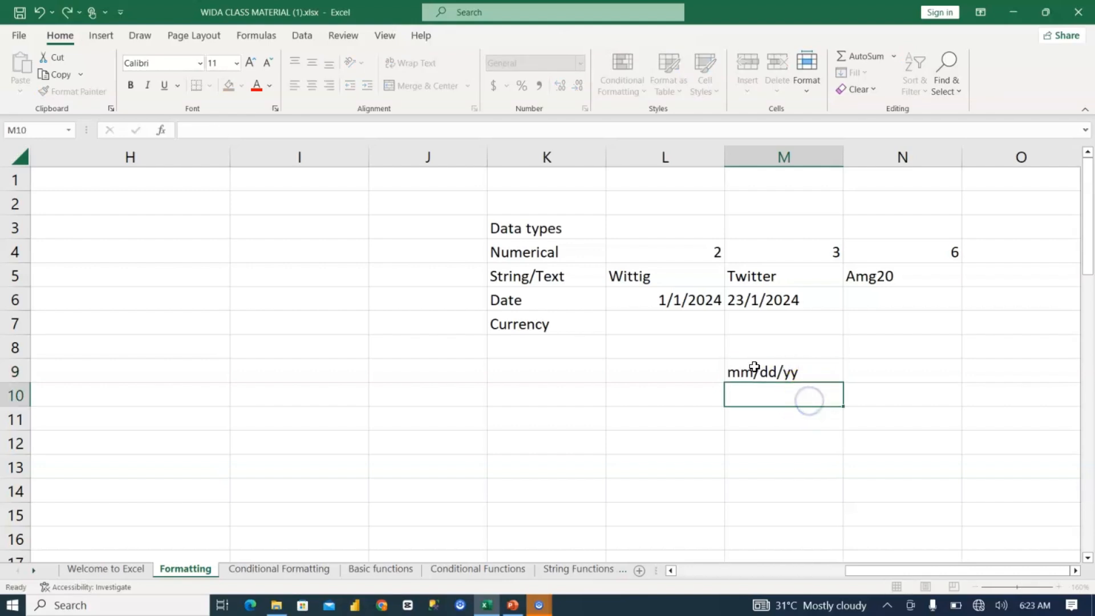
left_click(824, 363)
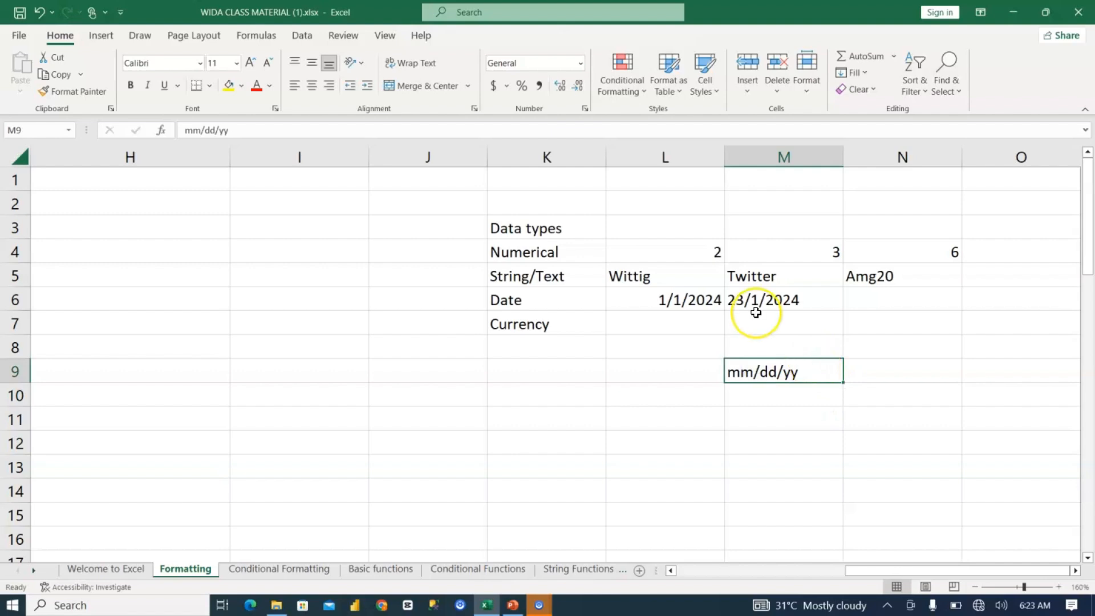
left_click(696, 255)
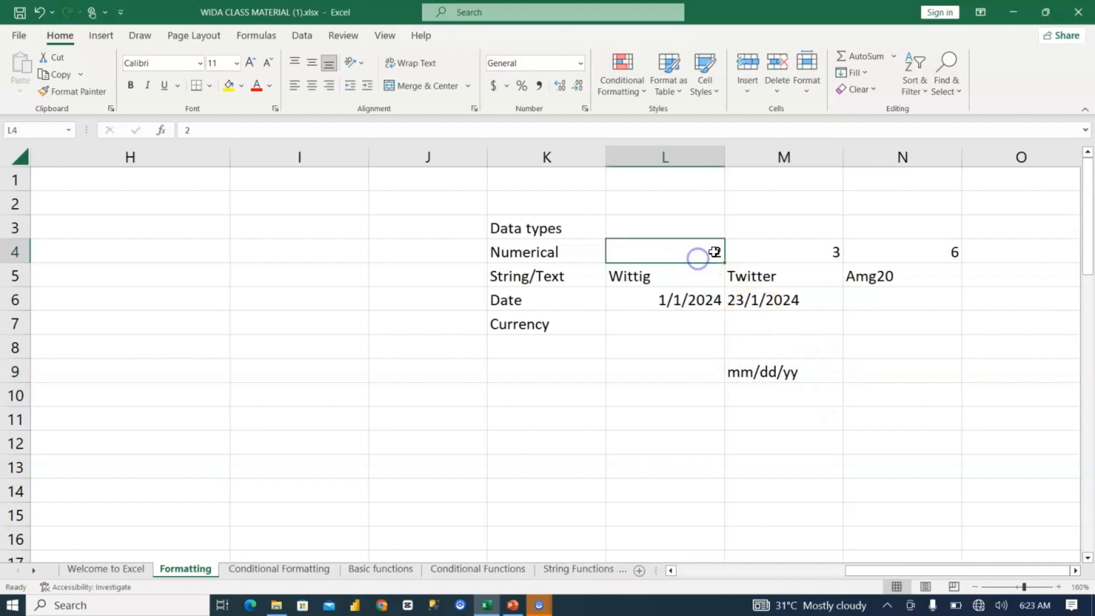
left_click(698, 299)
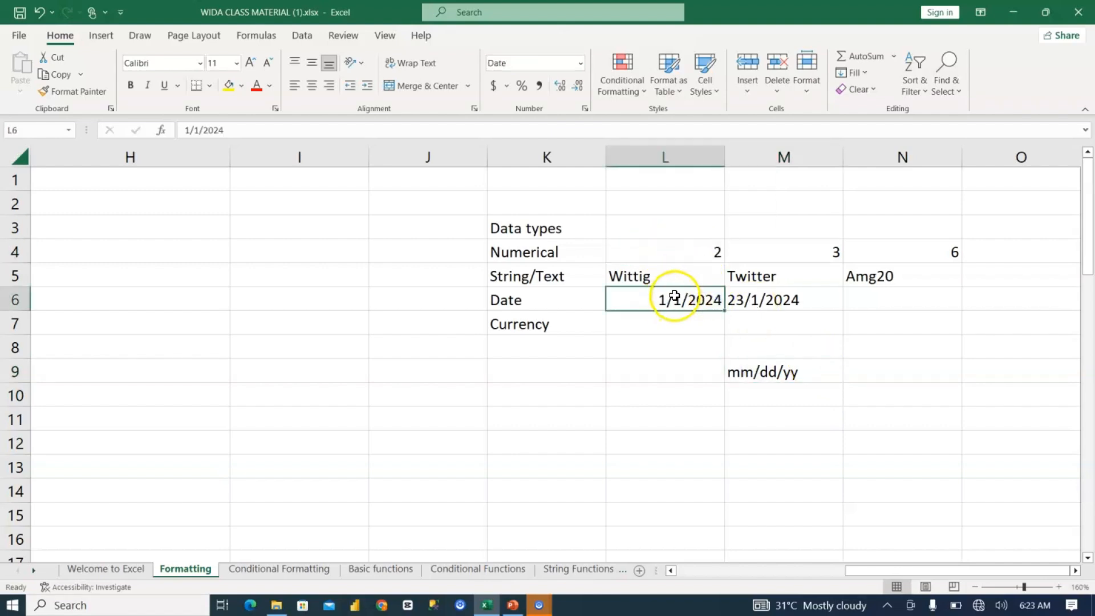
left_click(57, 34)
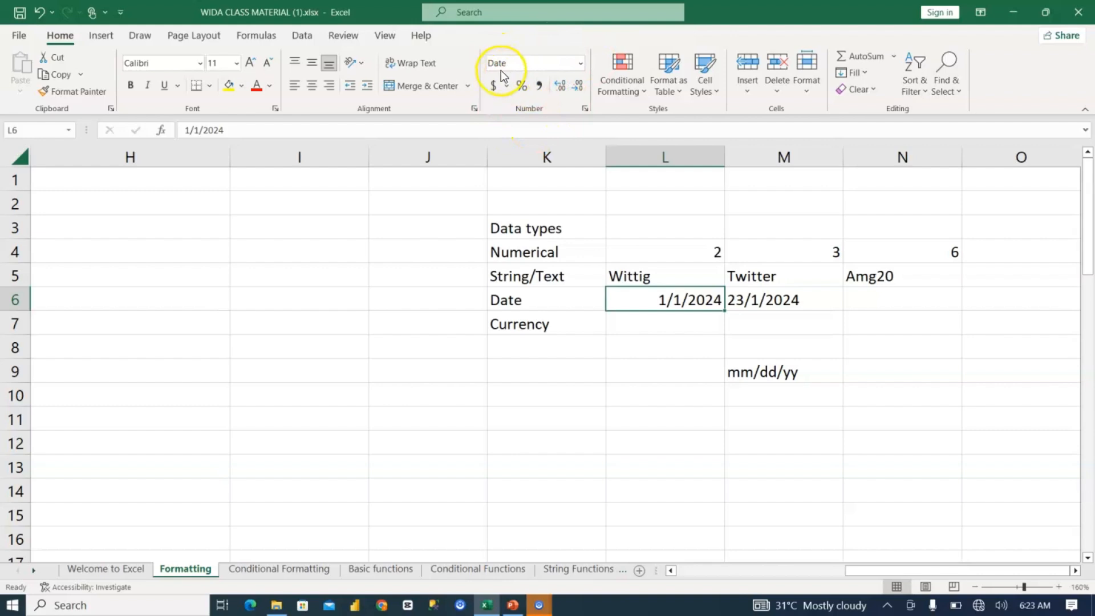
Step: Rewrite the date in M6 in month-first order as 1/23/2024 and reselect the cell to check it
left_click(765, 300)
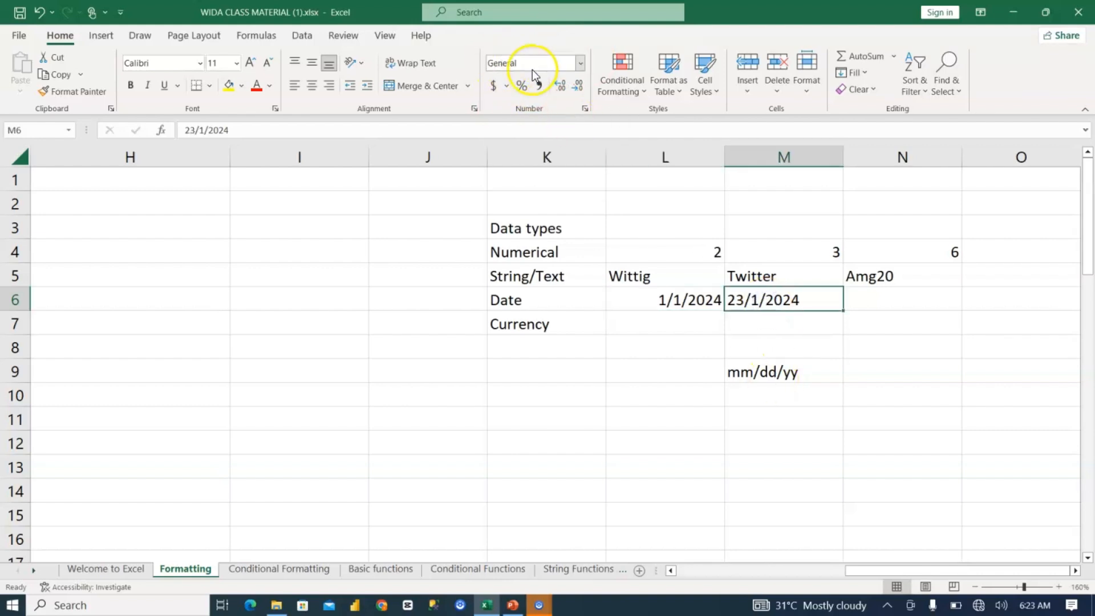
double_click(759, 299)
key("BackSpace")
key("BackSpace")
key("BackSpace")
key("BackSpace")
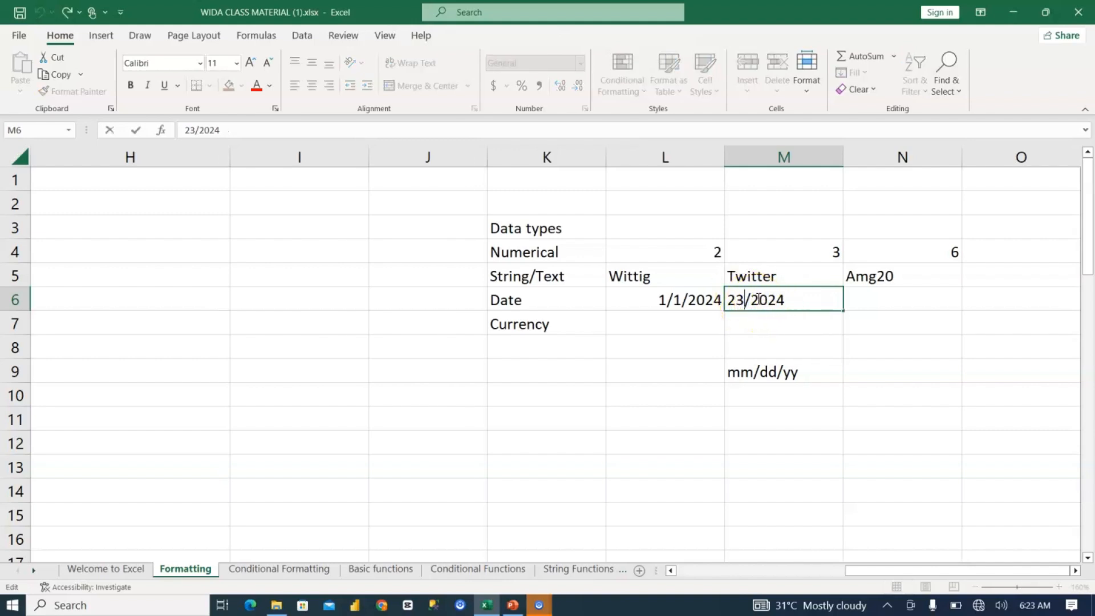
type("1/23")
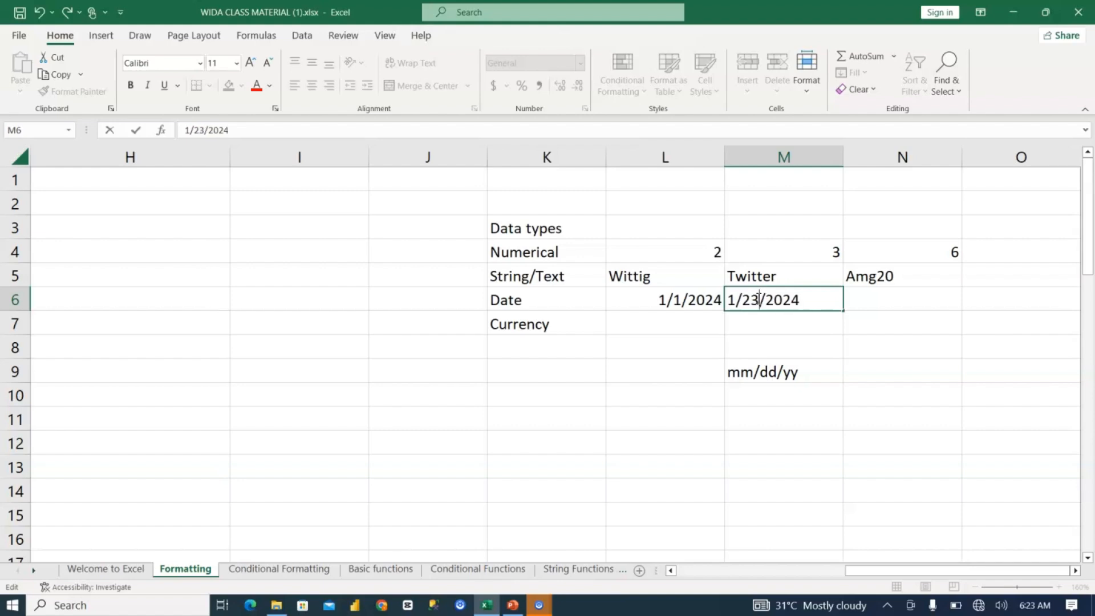
key("Return")
left_click(793, 306)
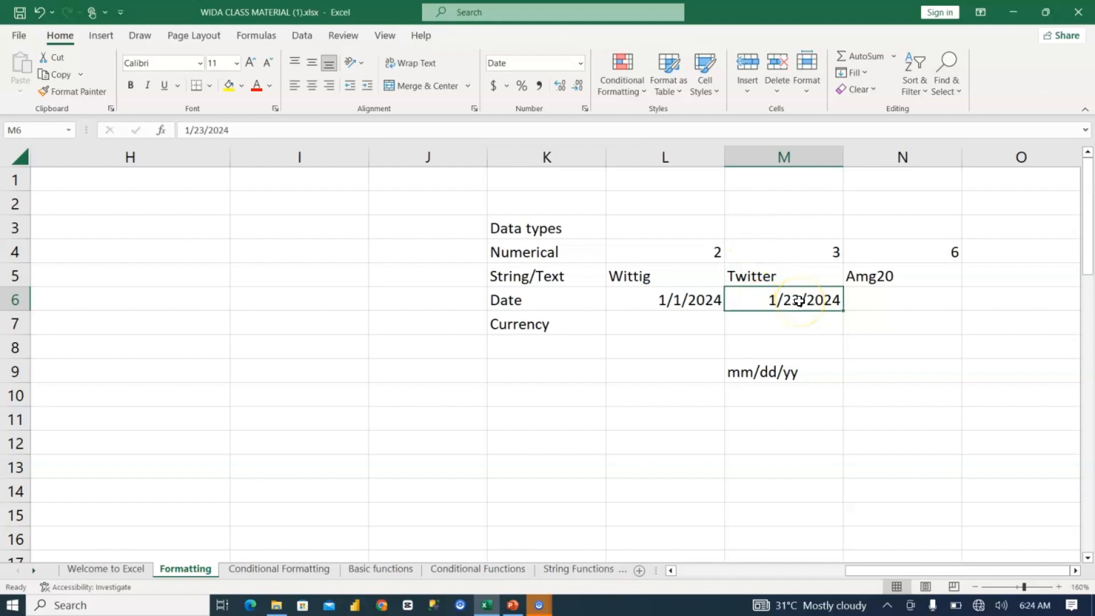
Step: Enter the example amounts 20 and 30 beside Currency in cells L7 and M7
left_click(680, 326)
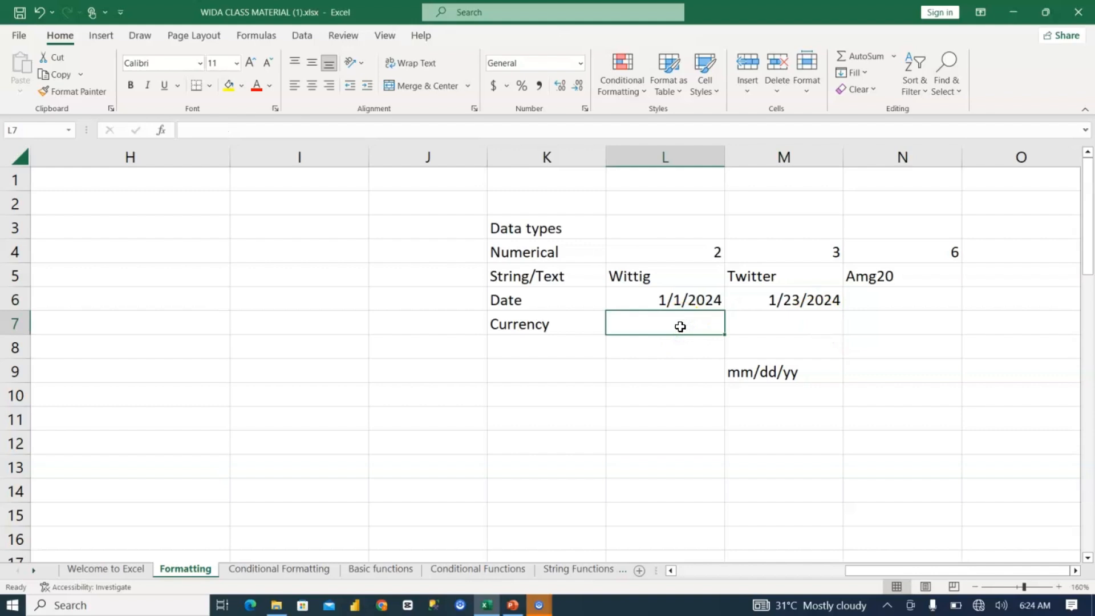
type("2030")
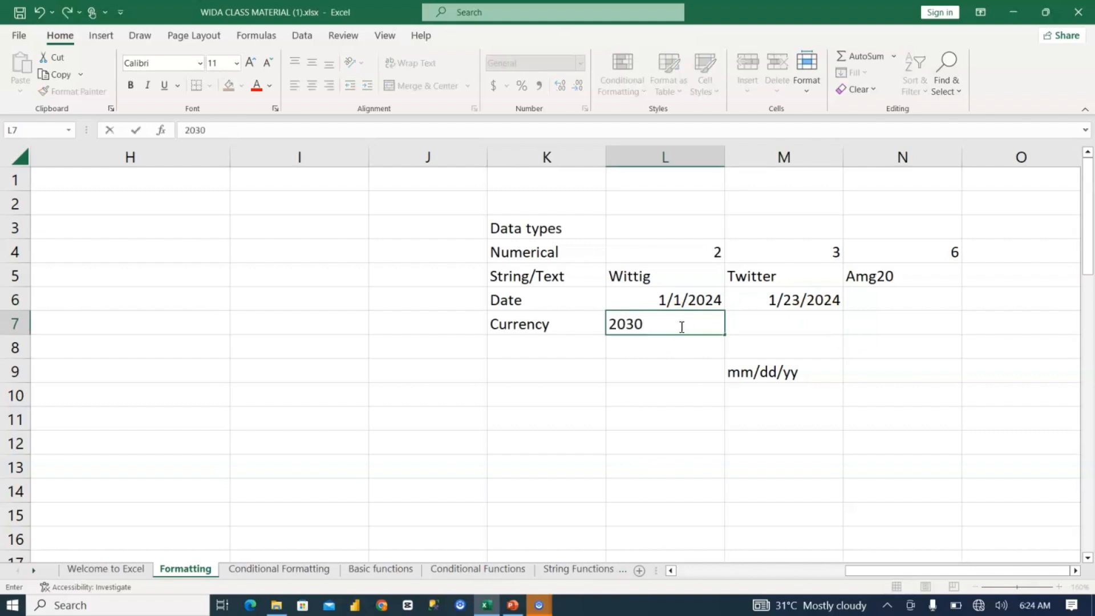
key("BackSpace")
key("BackSpace")
key("ctrl+Return")
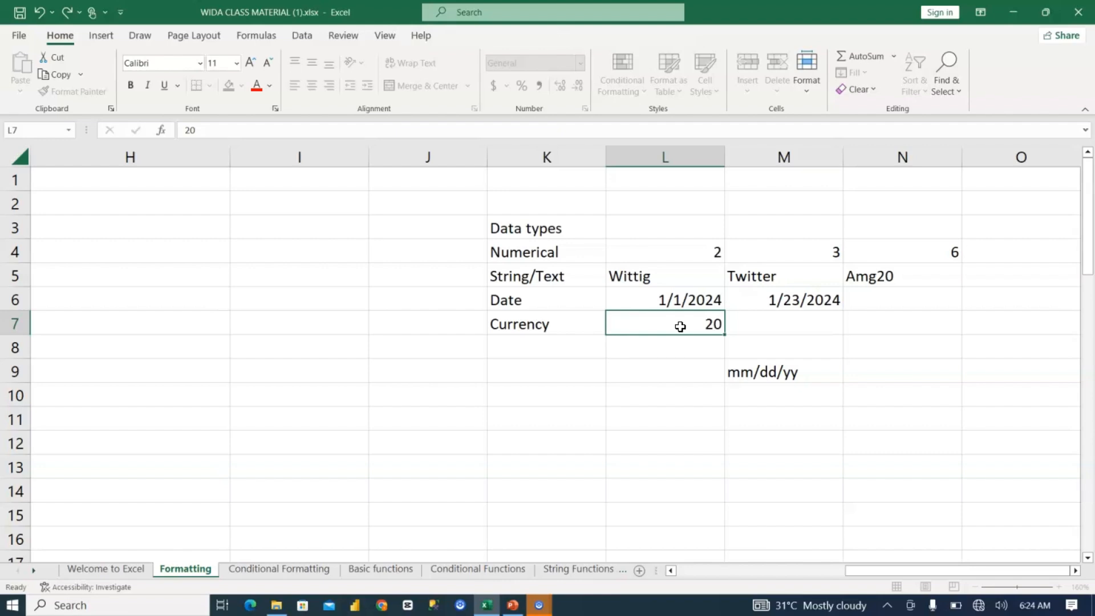
key("Right")
type("30")
left_click(690, 369)
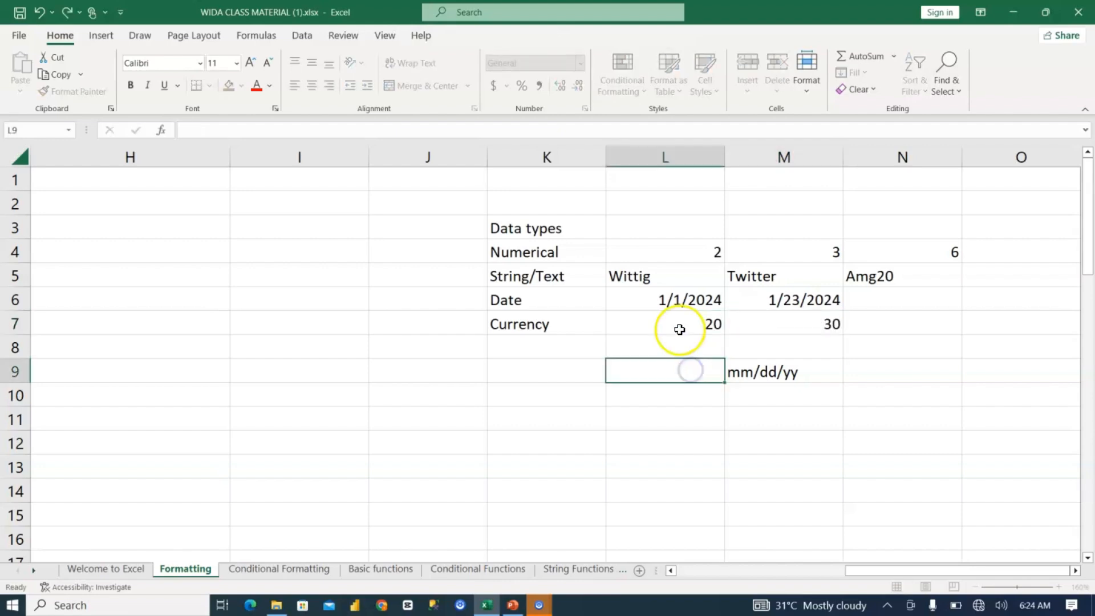
Step: Apply the dollar accounting number format to the amounts in L7:M7
left_click(682, 322)
left_click_drag(687, 326, 788, 323)
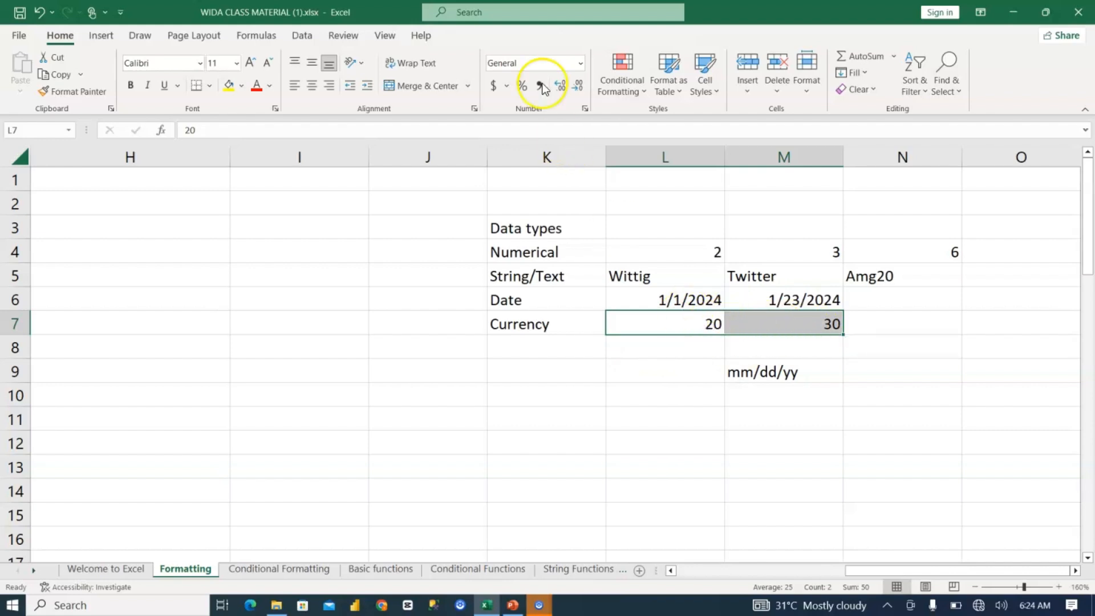
left_click(495, 86)
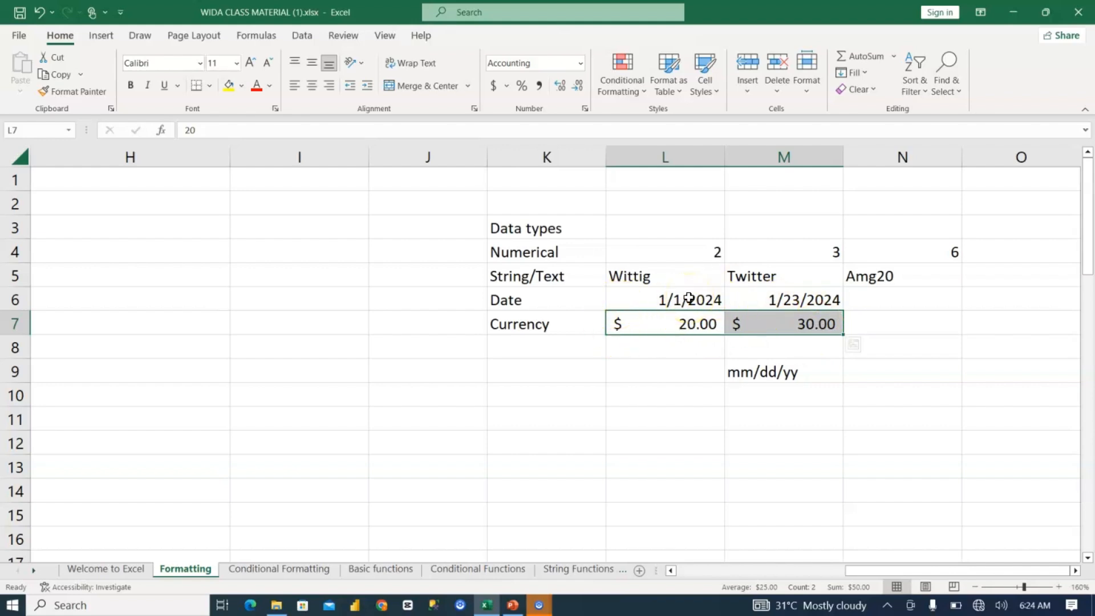
Step: Clear the date pattern note from M9, and try the day-first date 23/1/2024 in M11 before clearing it
left_click(778, 378)
key("Delete")
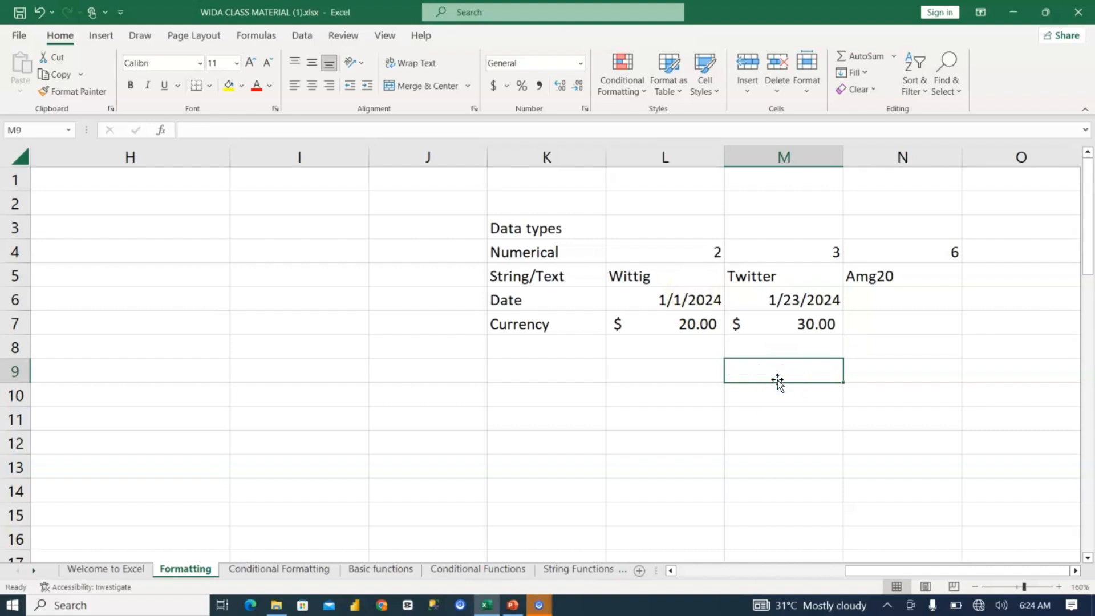
left_click(751, 414)
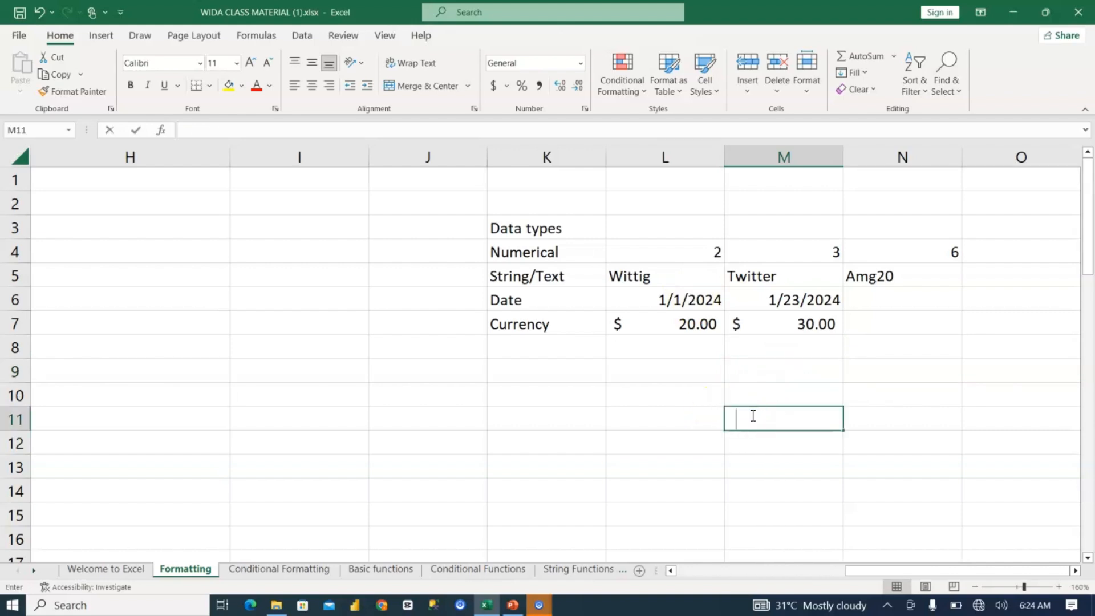
type("23/1/2024")
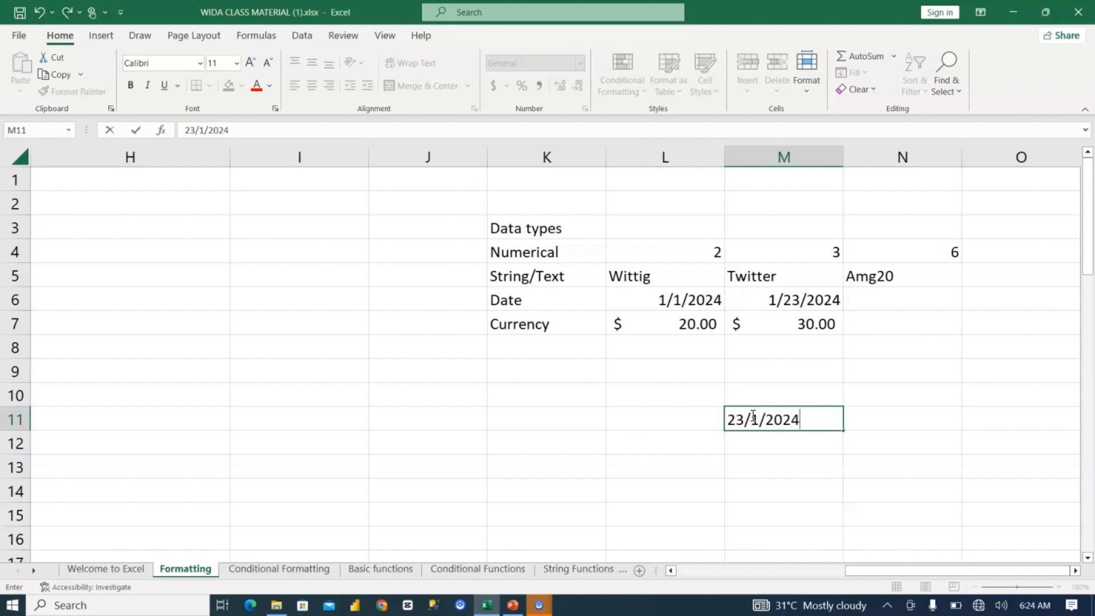
key("Return")
left_click(760, 420)
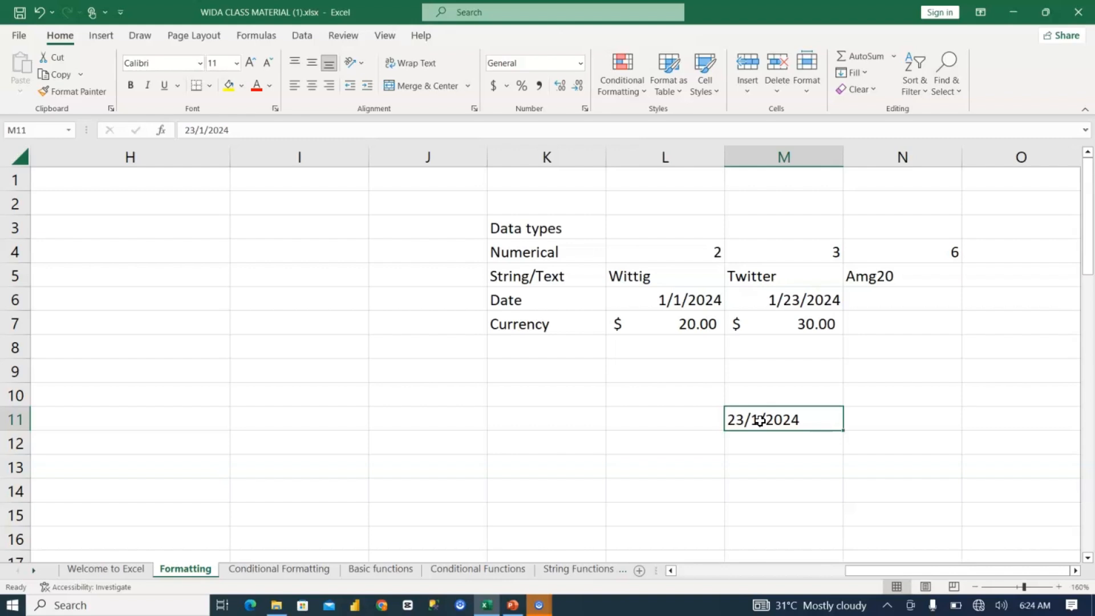
key("Delete")
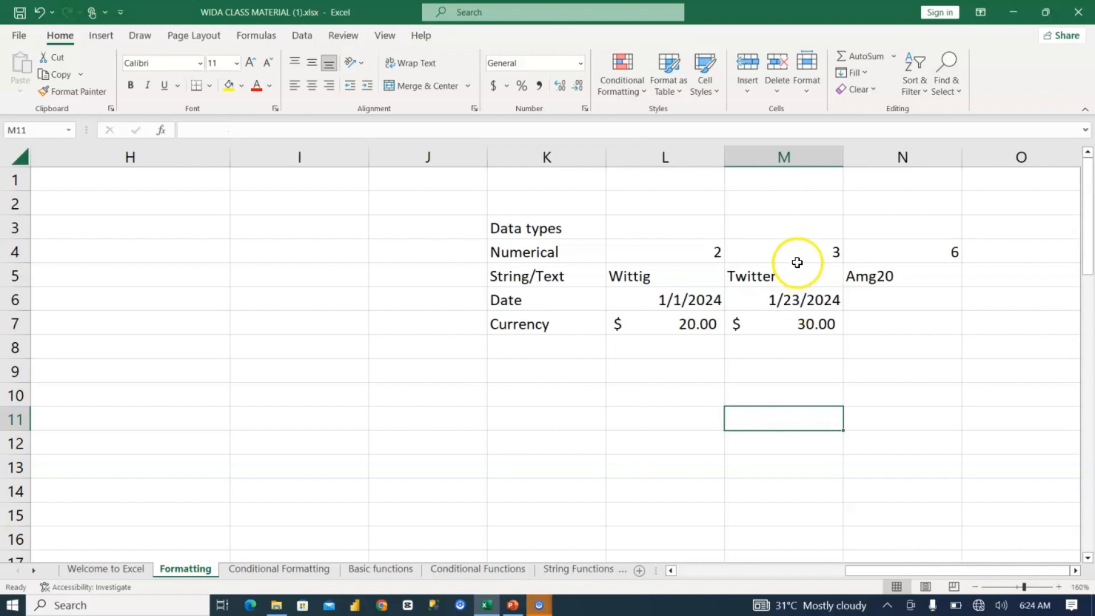
Step: Format the date in M6 with the English (United Kingdom) locale and the 14/03/2012 date type
left_click(788, 298)
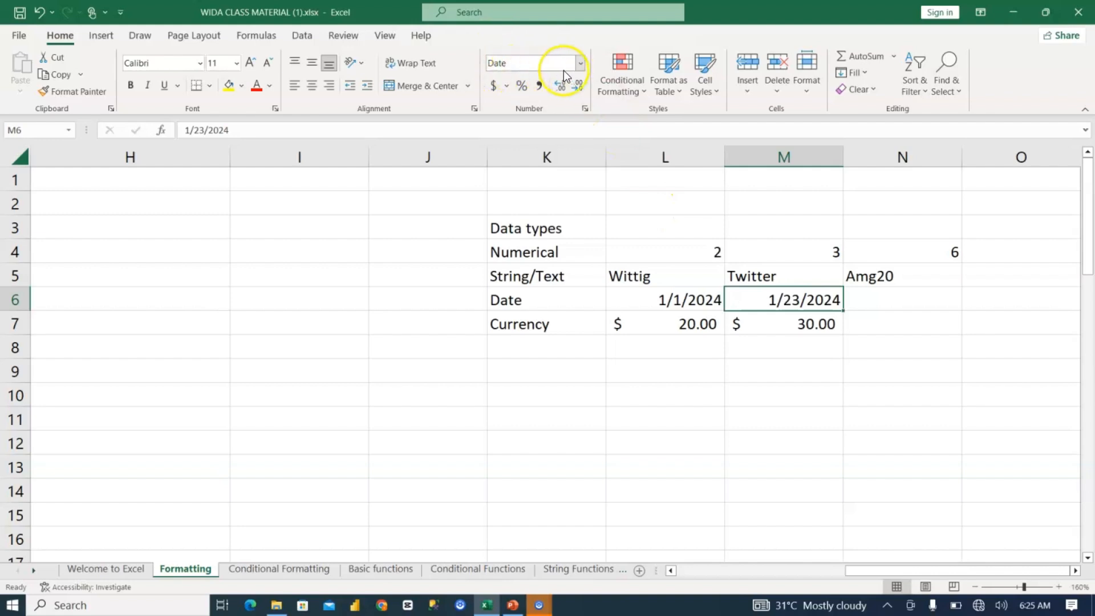
left_click(581, 61)
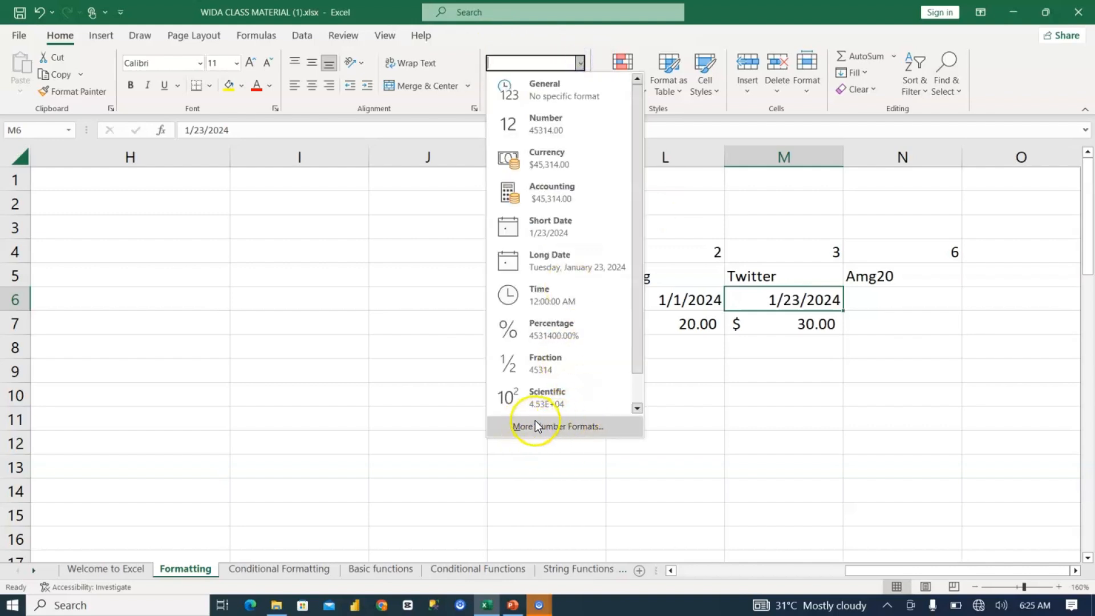
left_click(597, 51)
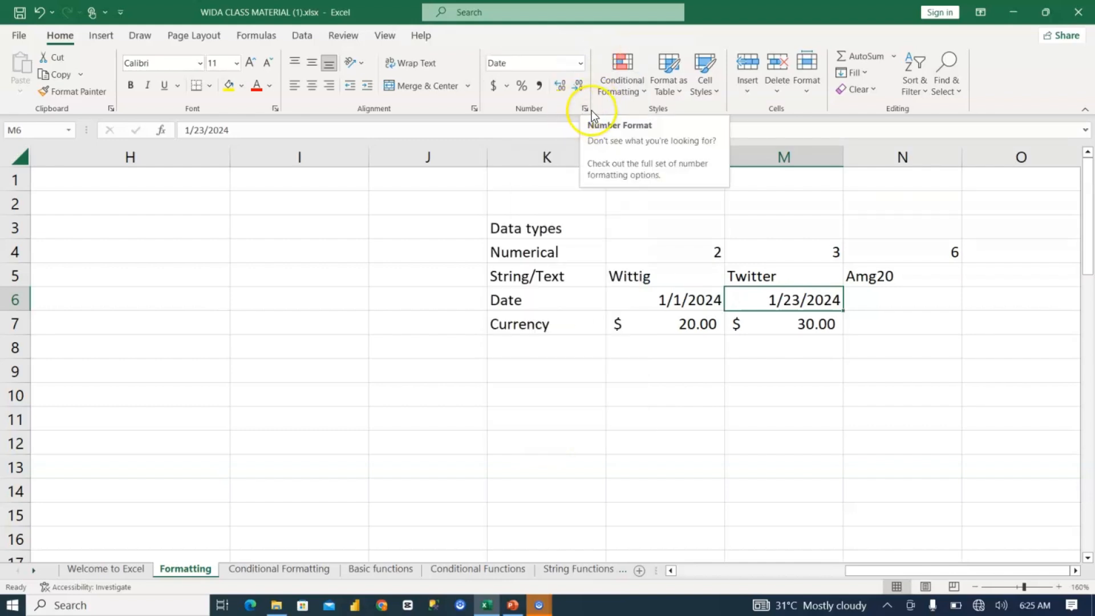
left_click(585, 109)
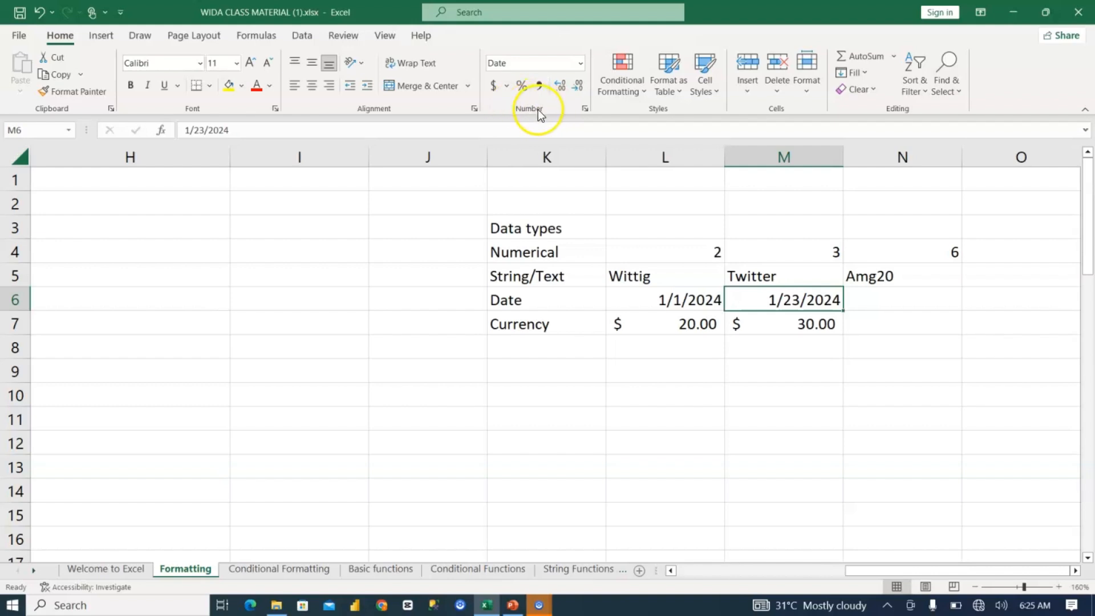
left_click(585, 109)
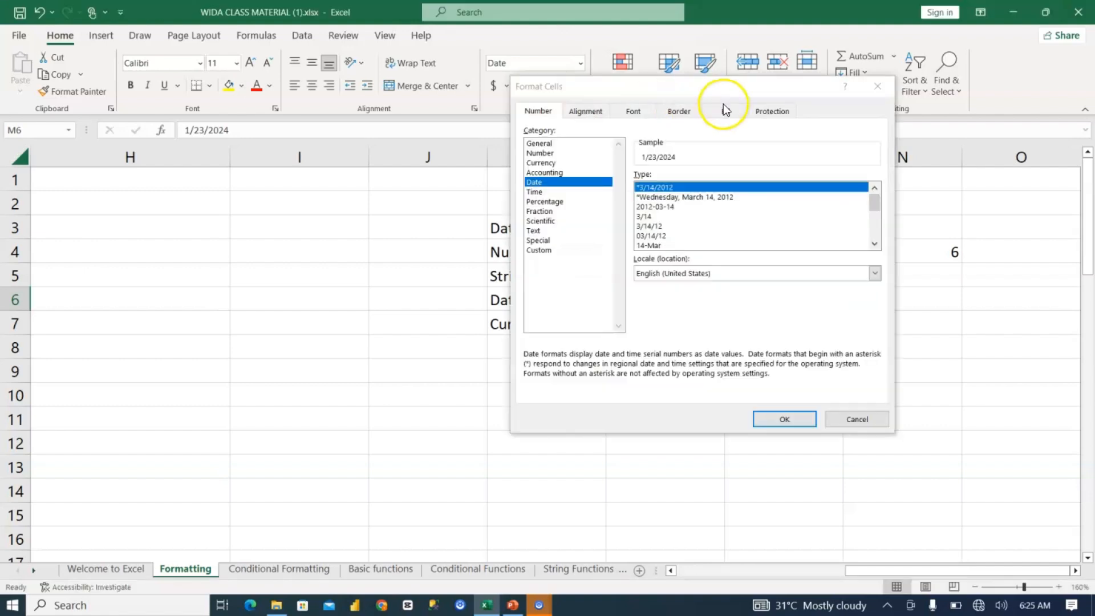
left_click_drag(733, 92, 543, 135)
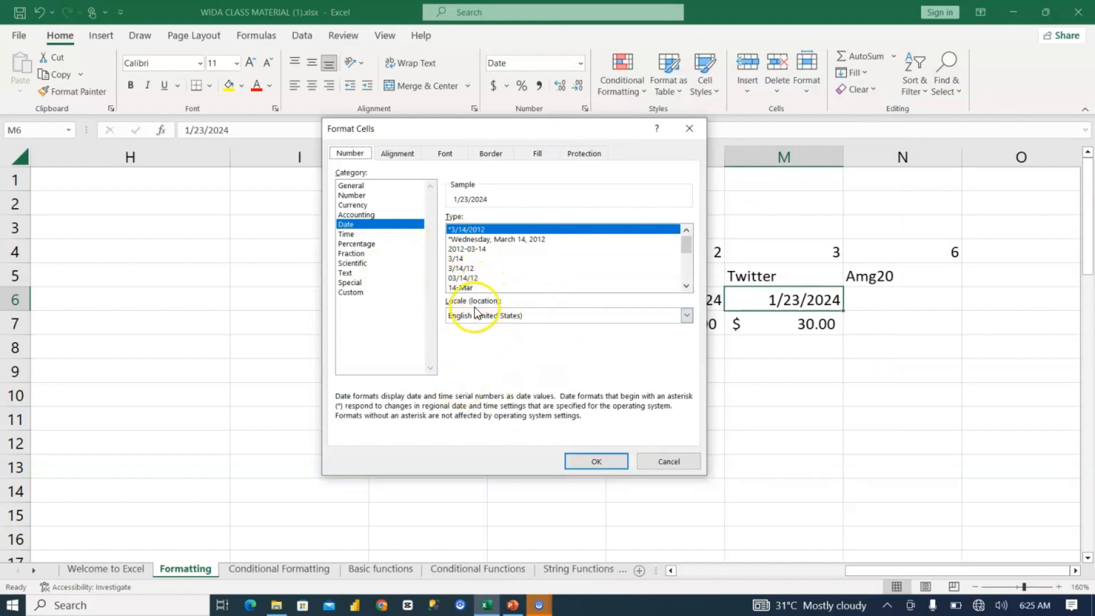
left_click(494, 317)
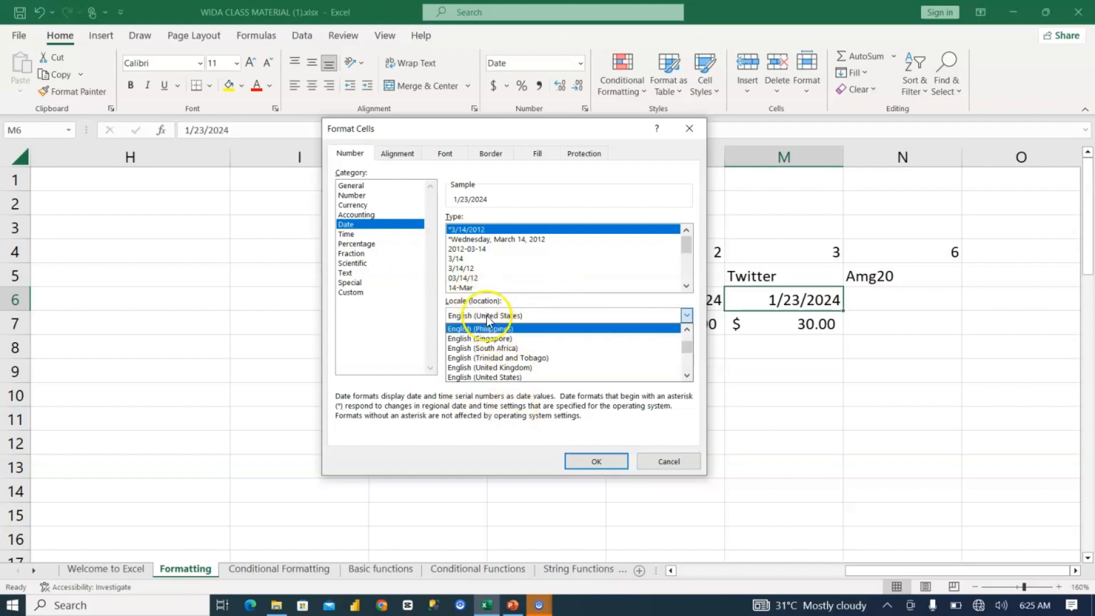
left_click(506, 367)
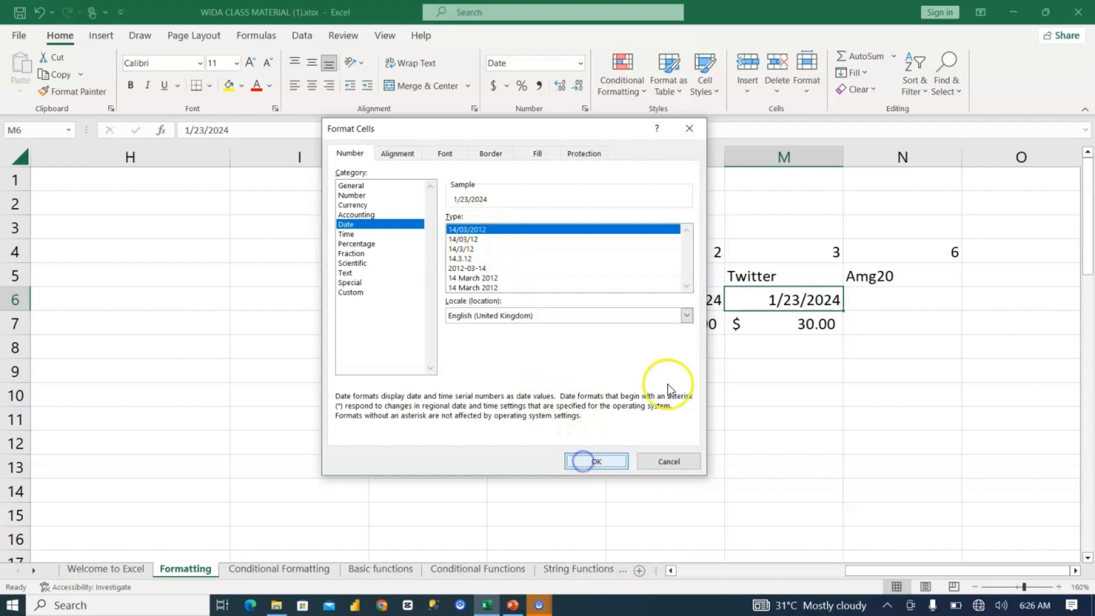
left_click(584, 461)
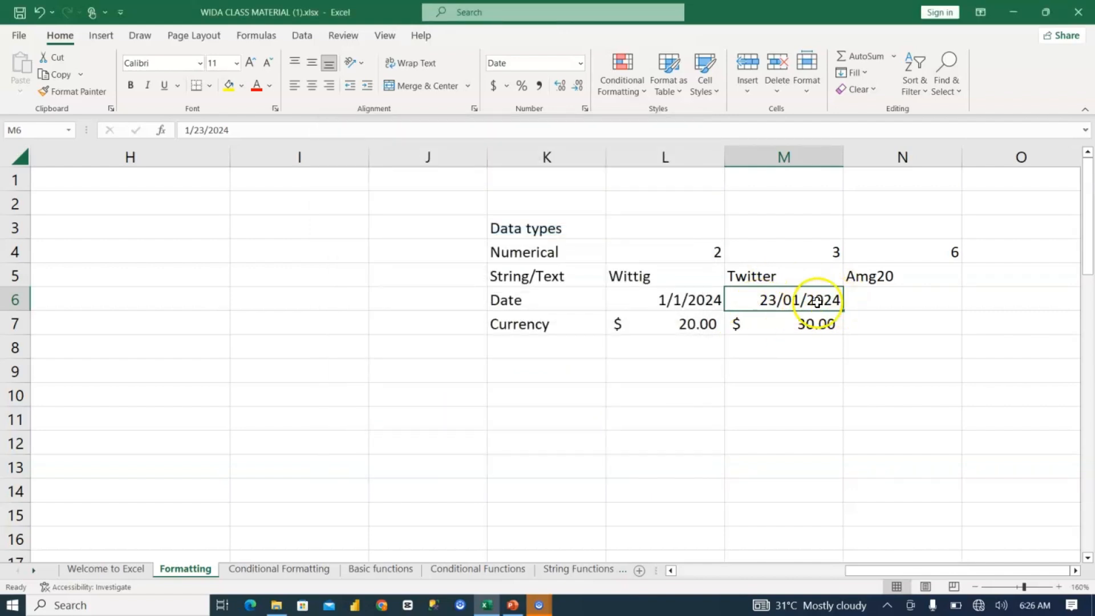
Step: Format the date in M6 with the Yoruba locale and the Ọjọ́rú, 14 Ẹr 2012 date type
left_click(585, 109)
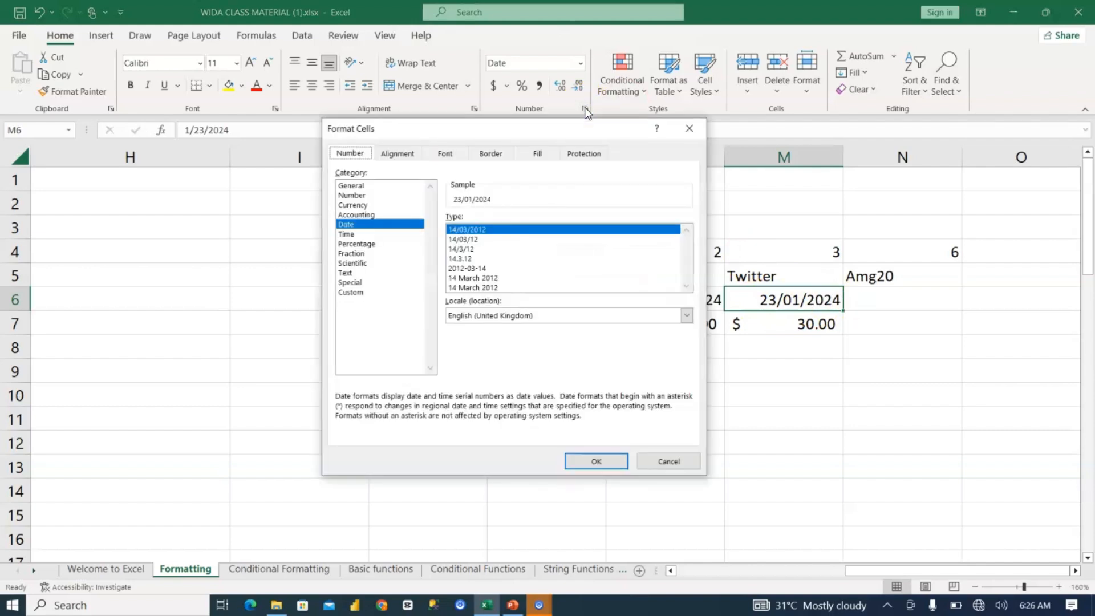
left_click(686, 315)
scroll(575, 355, "down", 1)
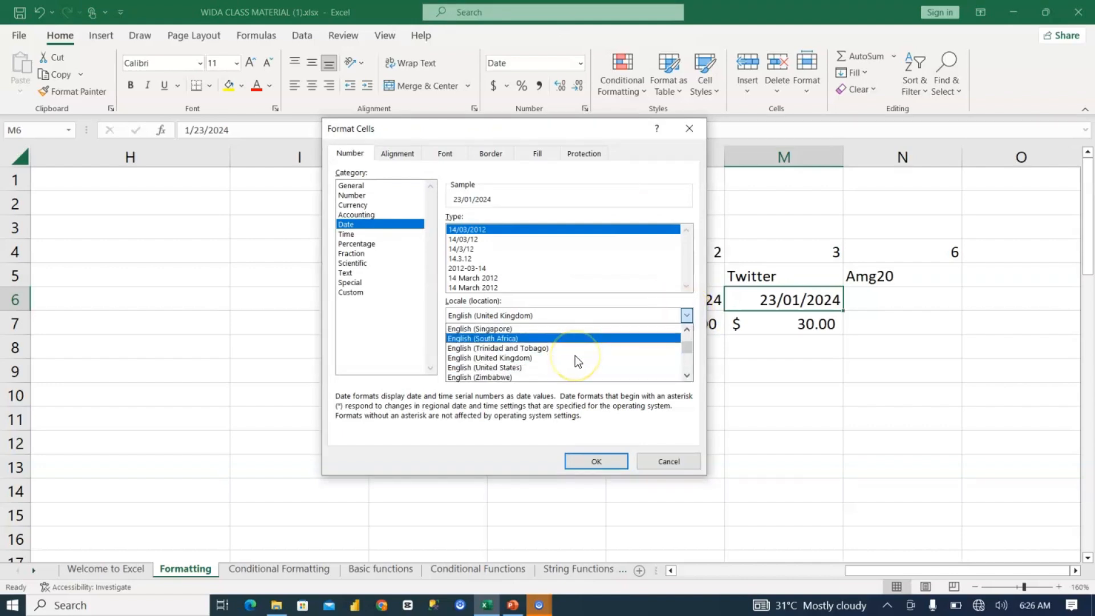
scroll(574, 354, "down", 5)
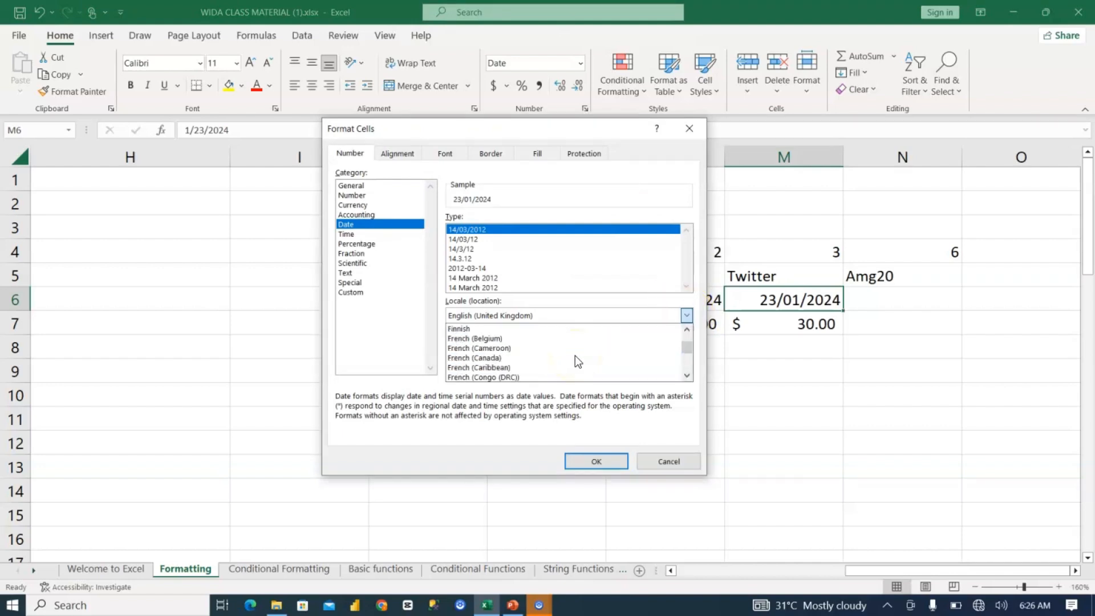
scroll(574, 354, "down", 6)
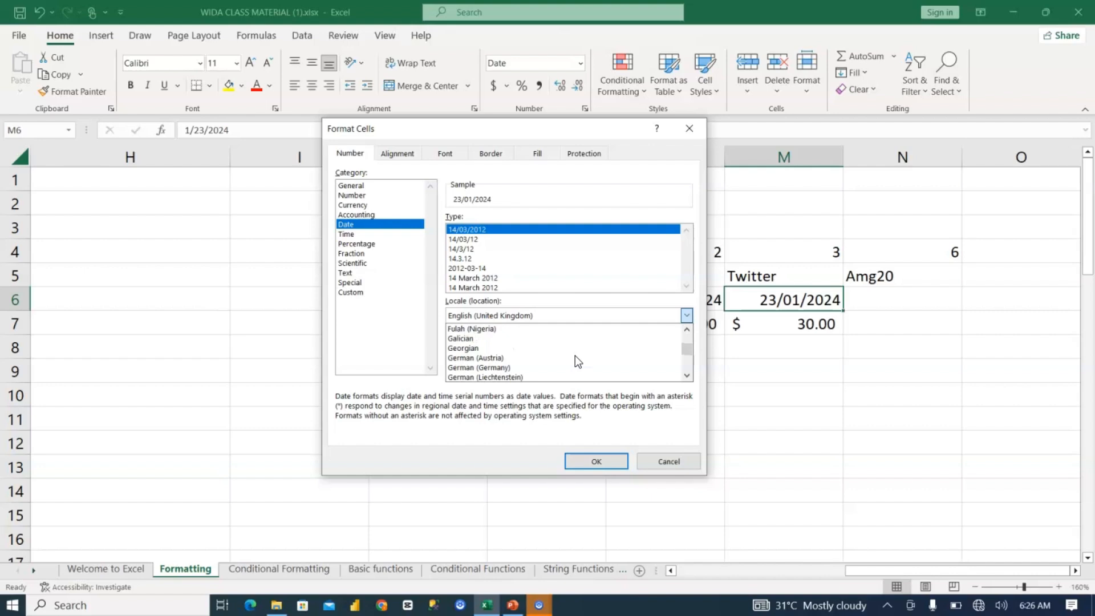
scroll(574, 355, "down", 3)
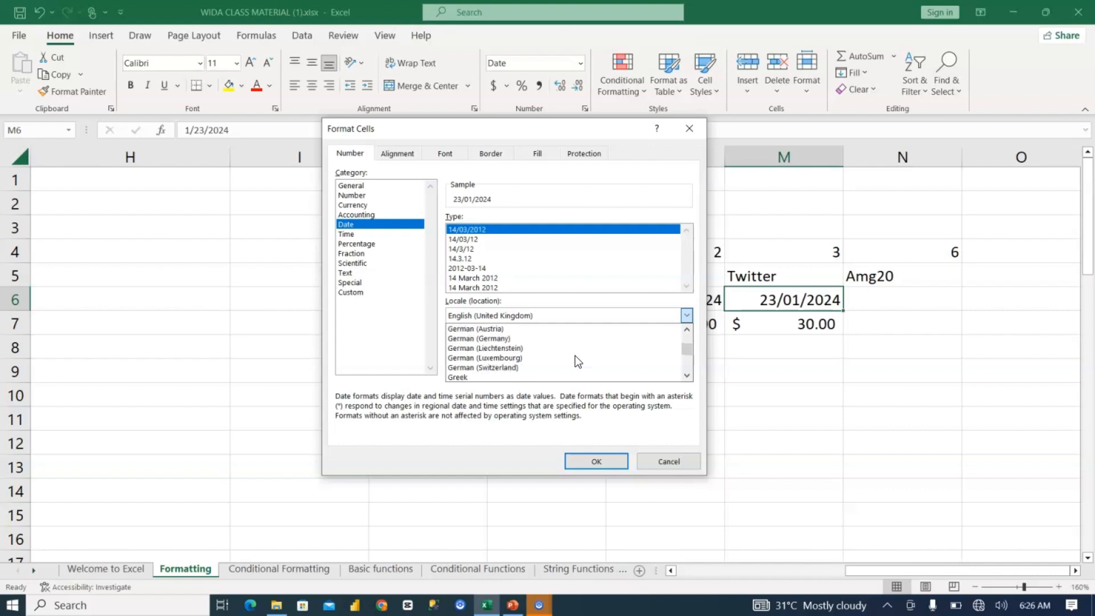
scroll(575, 355, "down", 3)
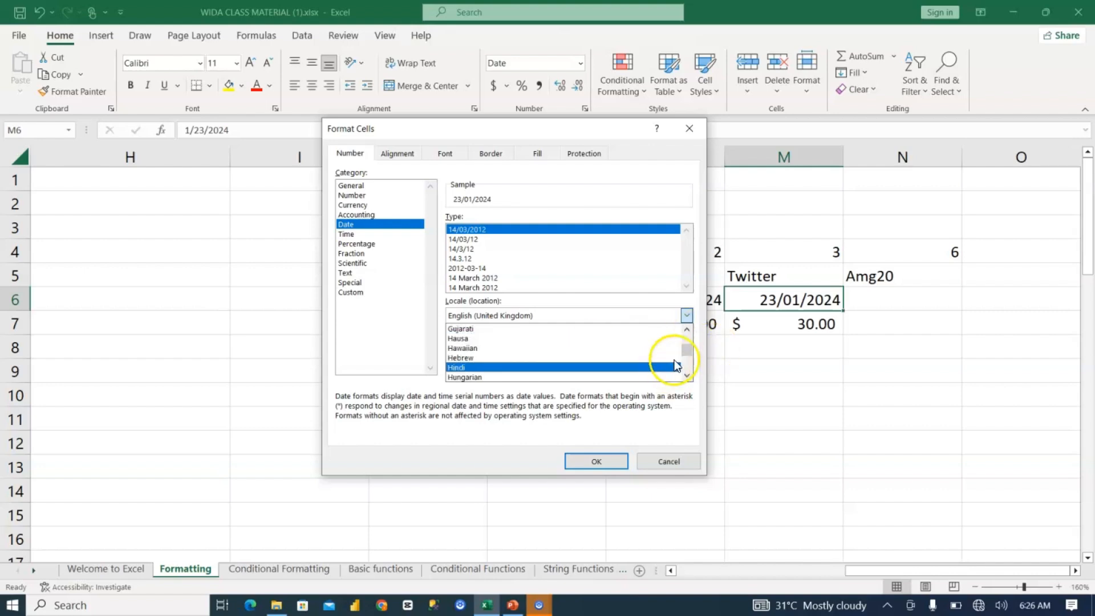
left_click_drag(688, 349, 689, 370)
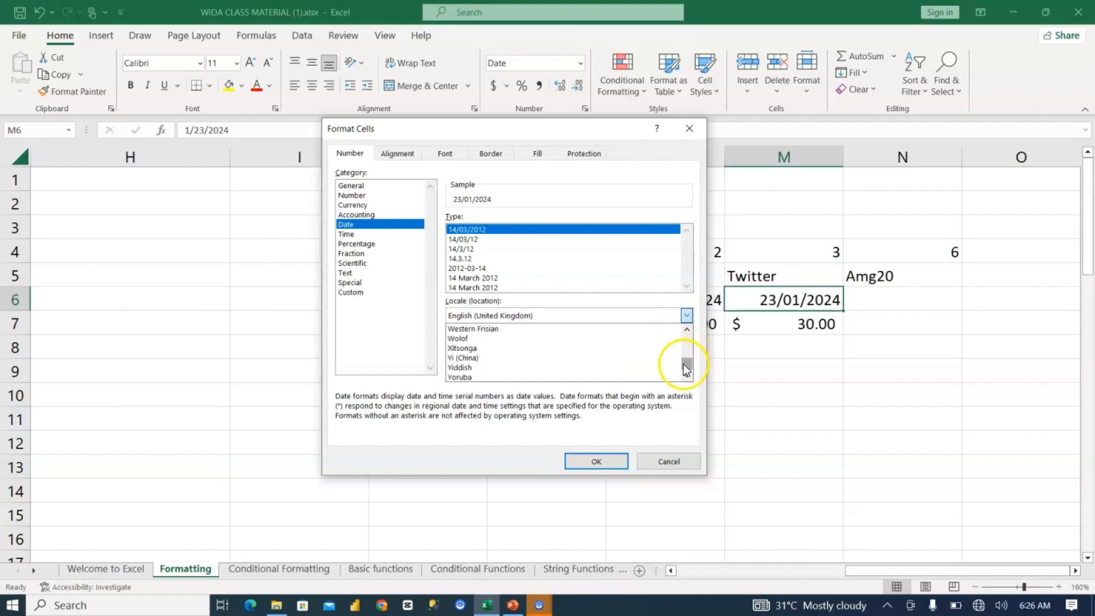
left_click(504, 379)
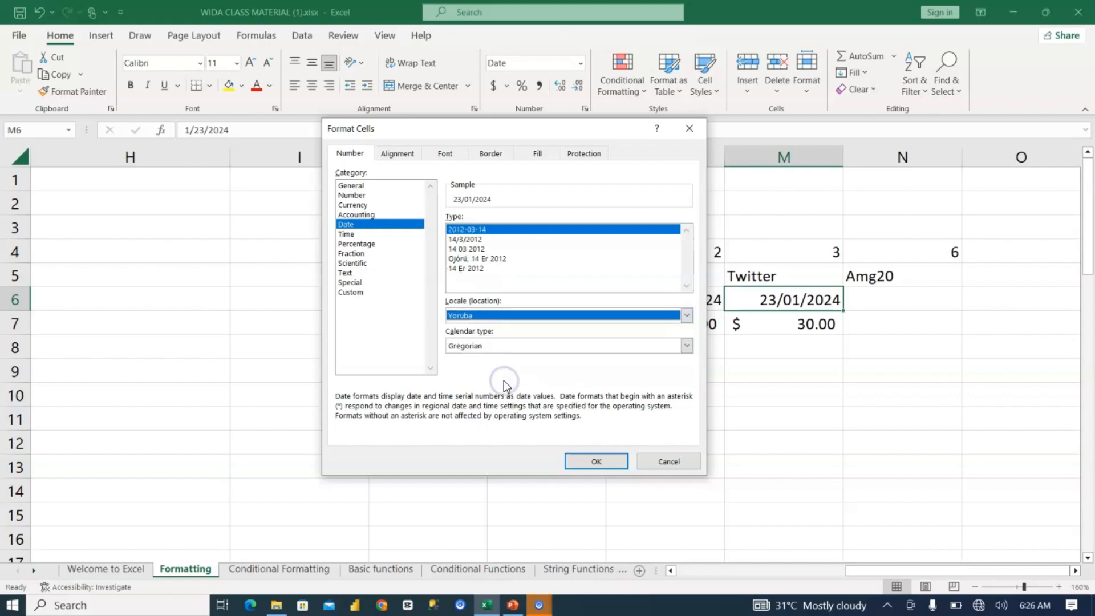
left_click(483, 258)
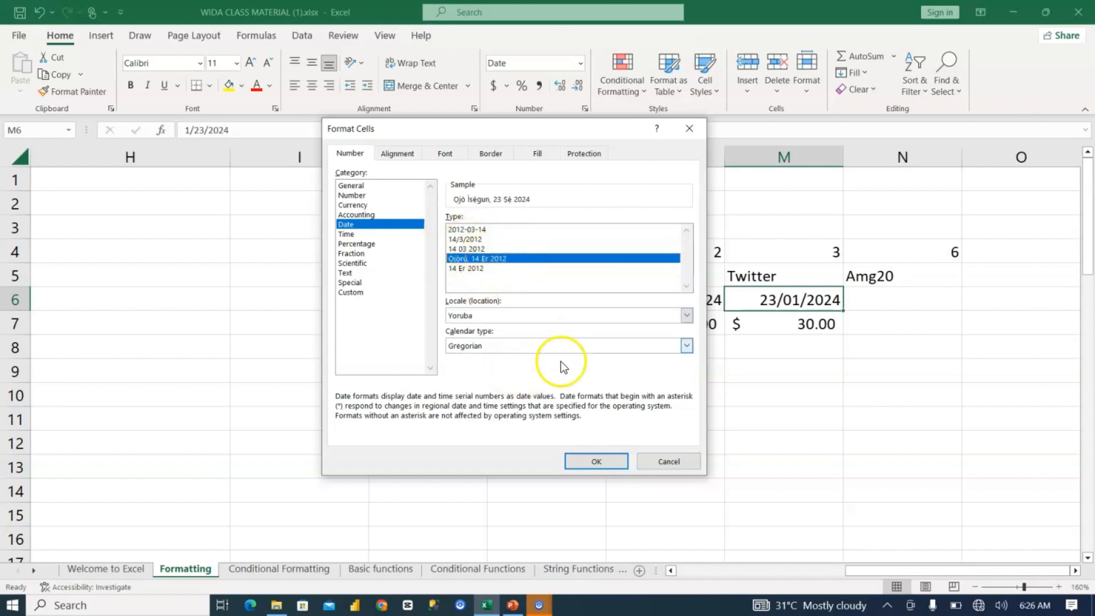
left_click(594, 460)
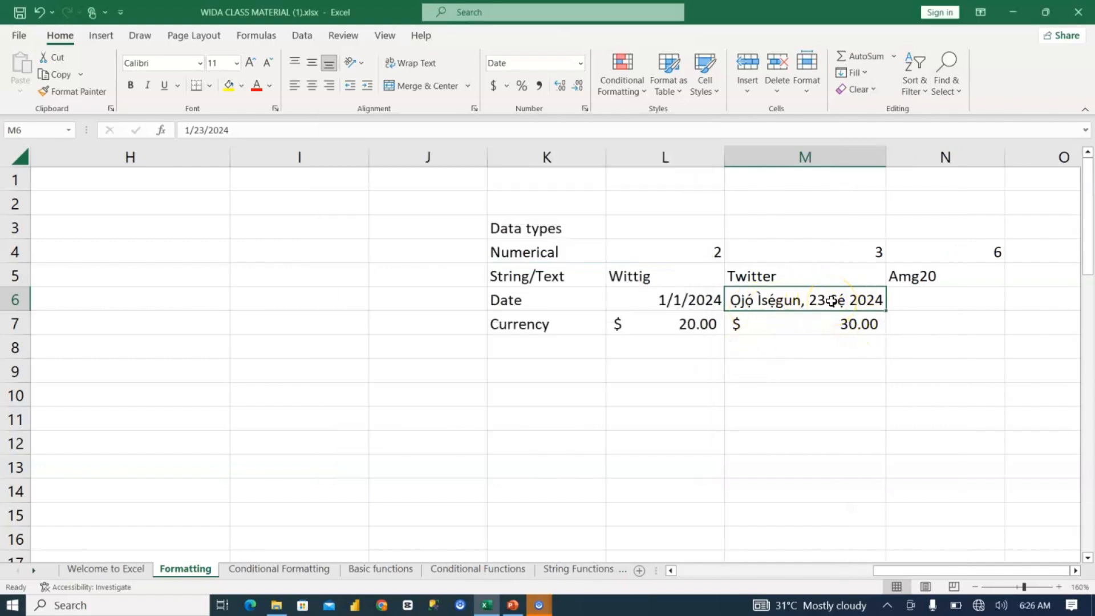
Step: Format the date in M6 with the Igbo locale and the Wenezdee, 14 Machị 2012 date type
left_click(585, 109)
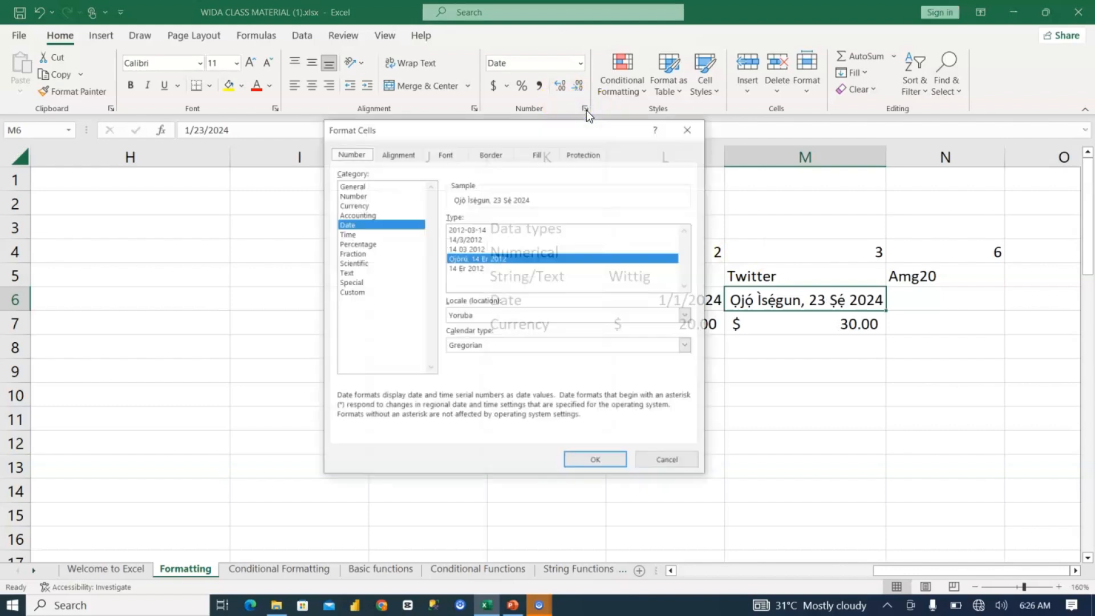
left_click(643, 309)
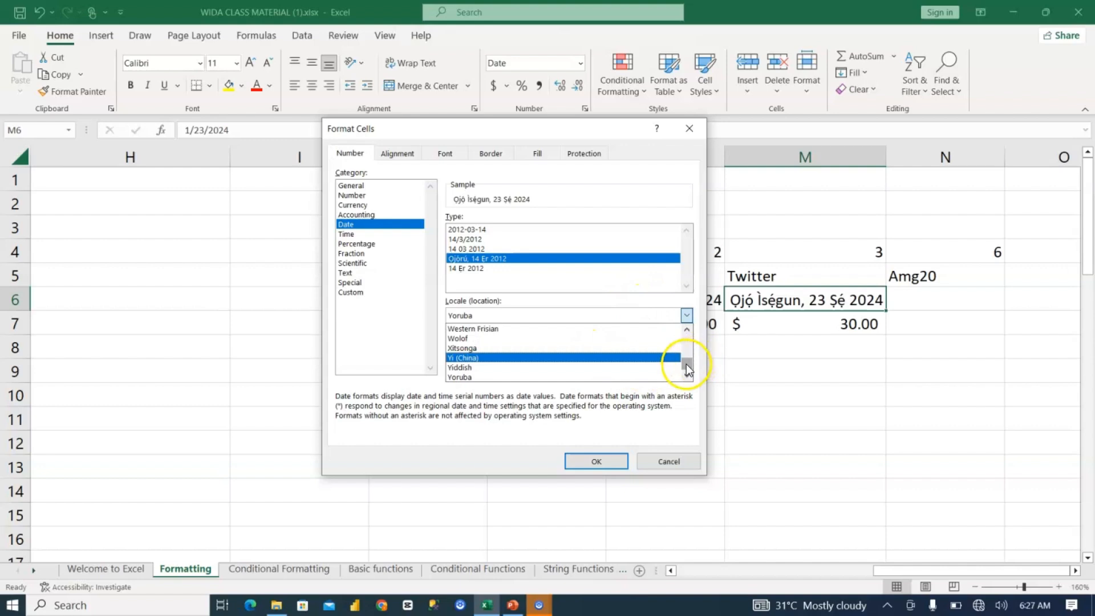
left_click_drag(685, 364, 687, 349)
left_click(517, 378)
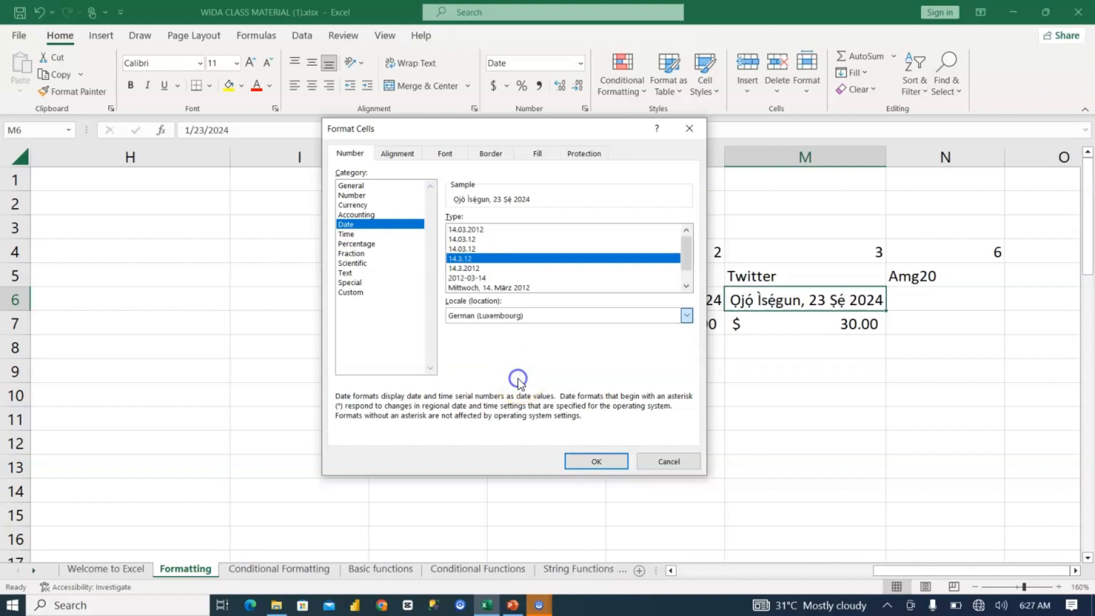
key("Down")
key("Down")
key("Down")
key("Down")
key("Down")
key("Down")
key("Down")
key("Down")
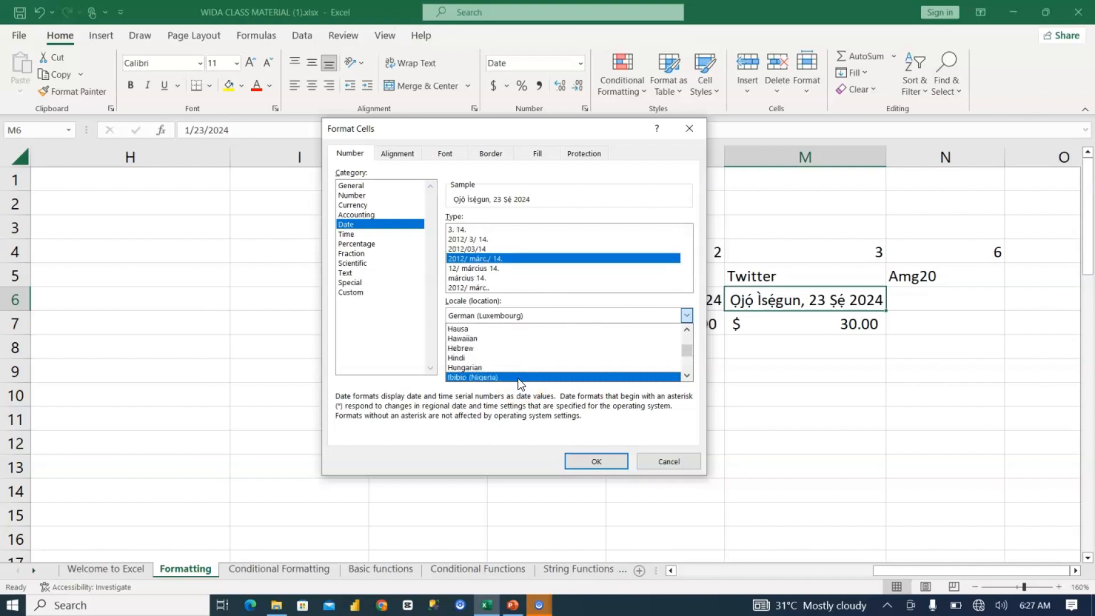
key("Down")
key("Down")
key("Down")
key("Down")
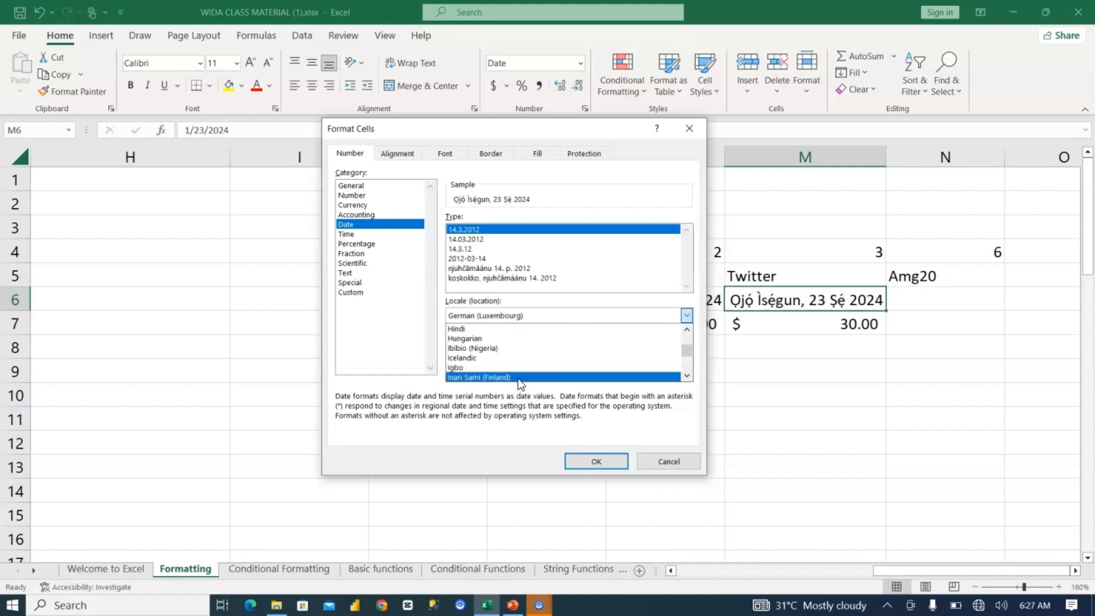
key("Down")
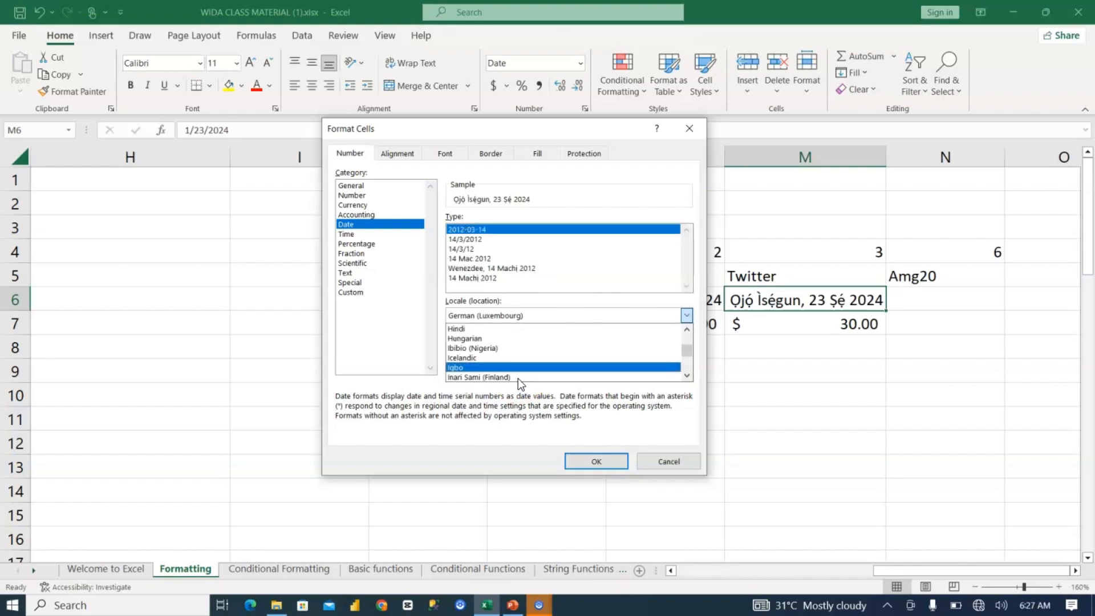
left_click(473, 367)
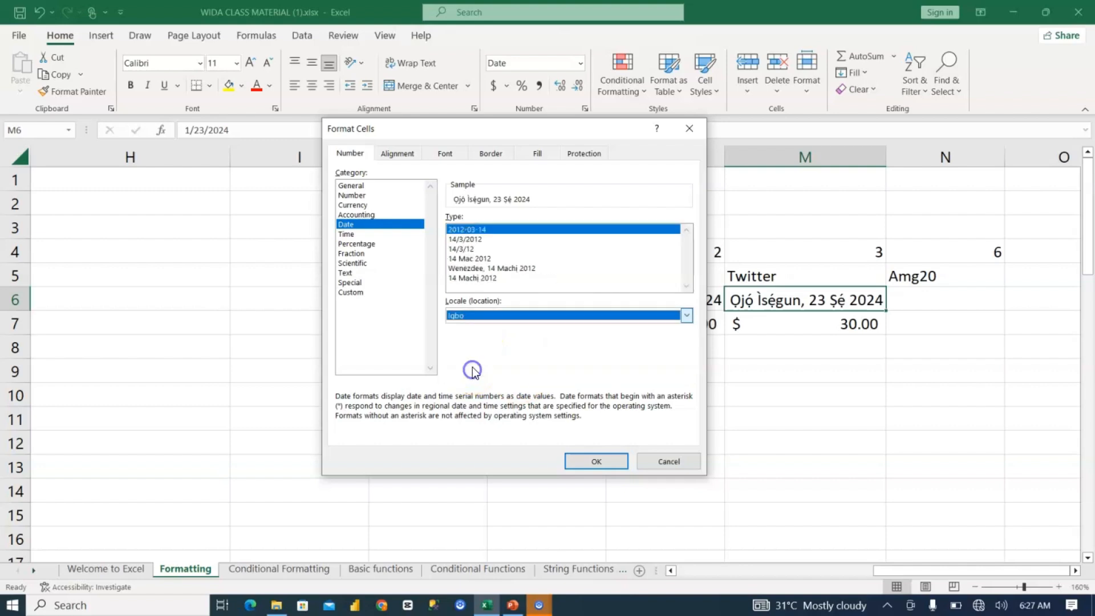
left_click(519, 268)
left_click(576, 461)
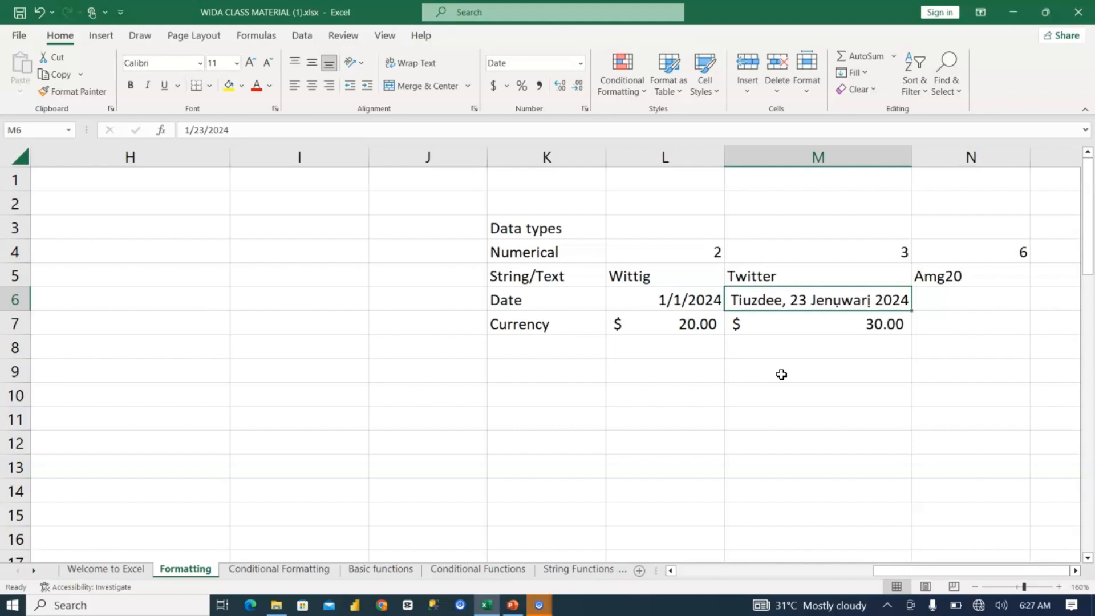
Step: Undo the Igbo and Yoruba date formatting applied to M6
key("ctrl+z")
key("ctrl+z")
key("ctrl+z")
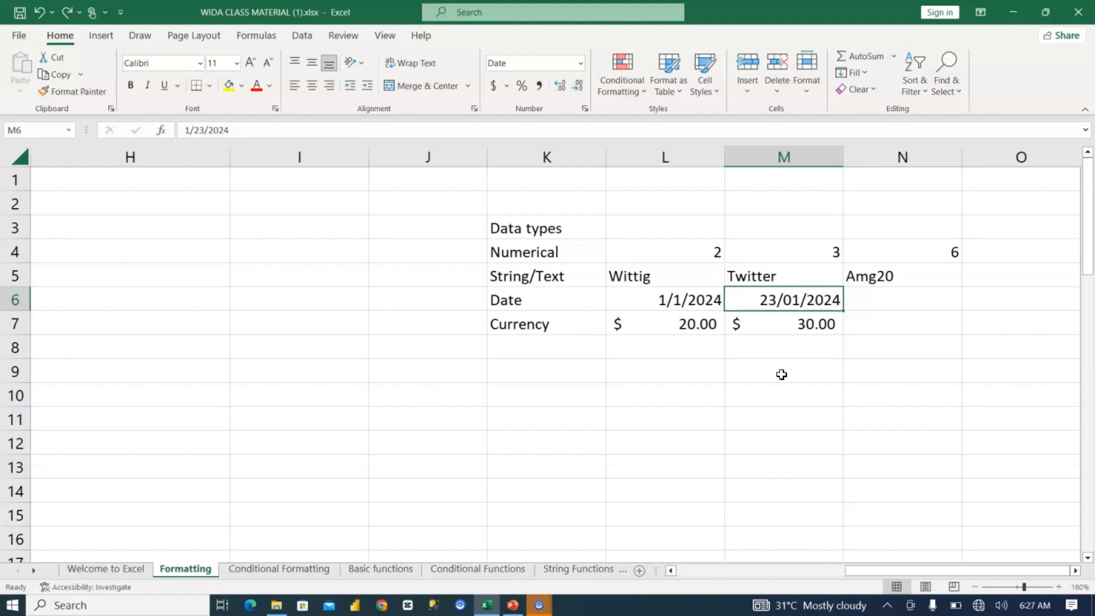
Step: Select the amounts in L7:M7 and view the currency symbols offered for the Accounting format, leaving without applying any
left_click_drag(684, 322, 800, 324)
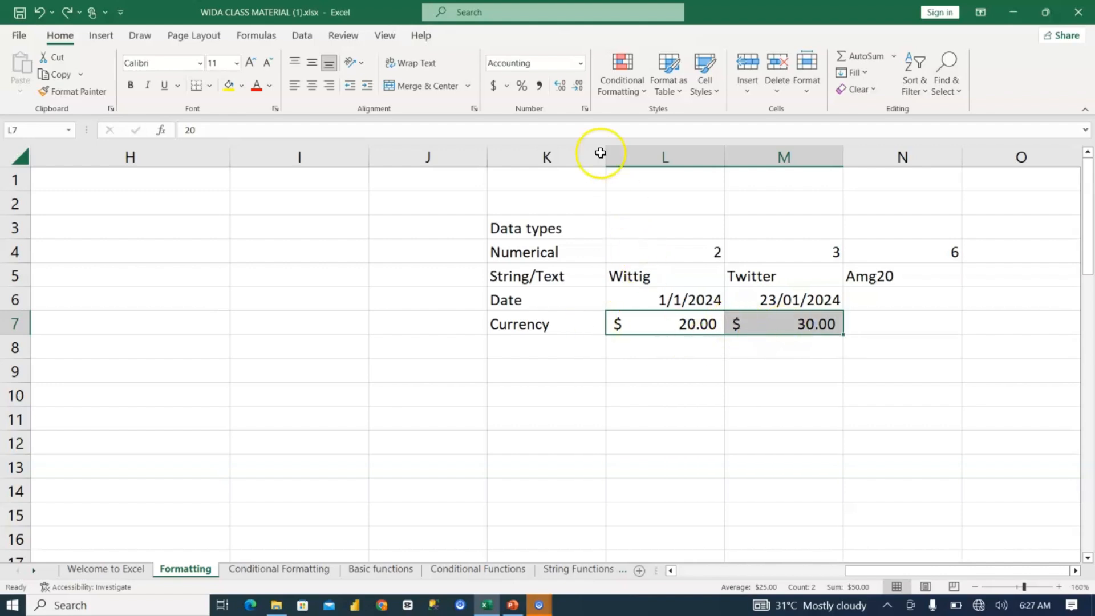
left_click(585, 108)
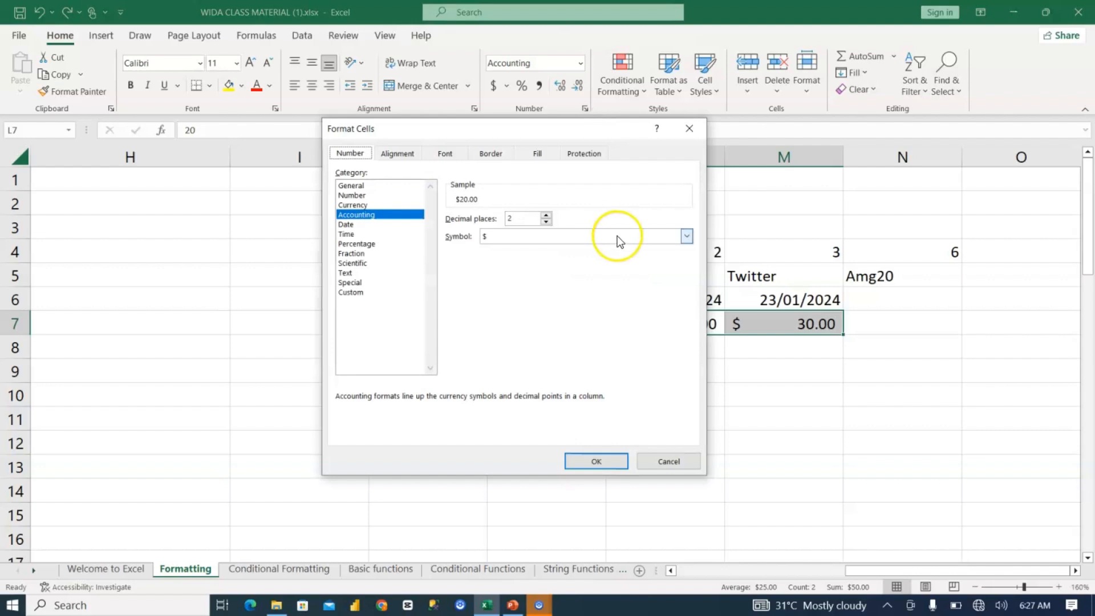
left_click(685, 236)
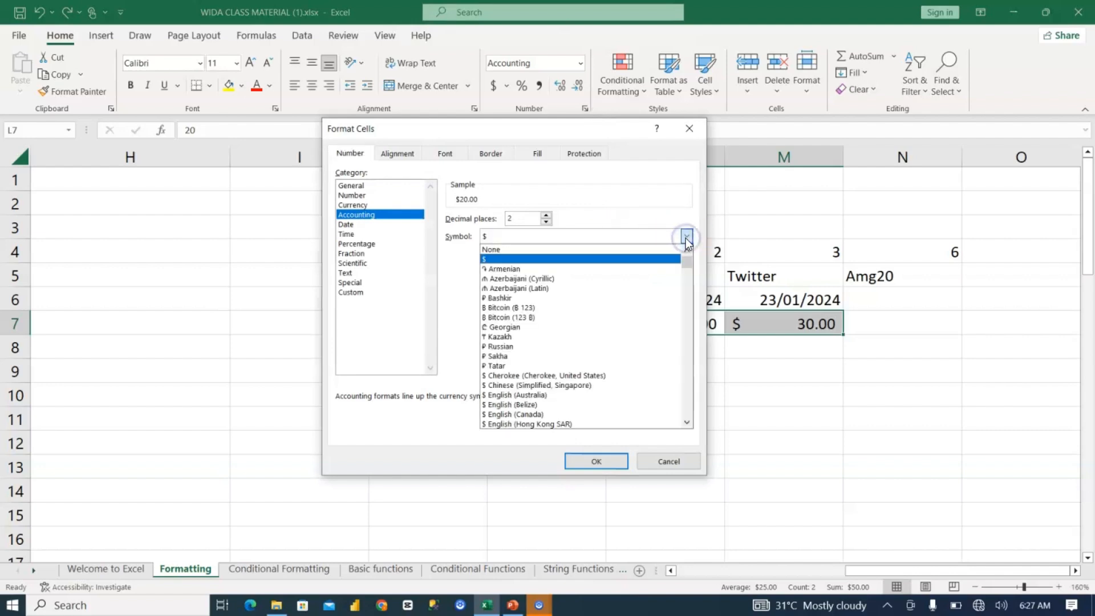
left_click(692, 135)
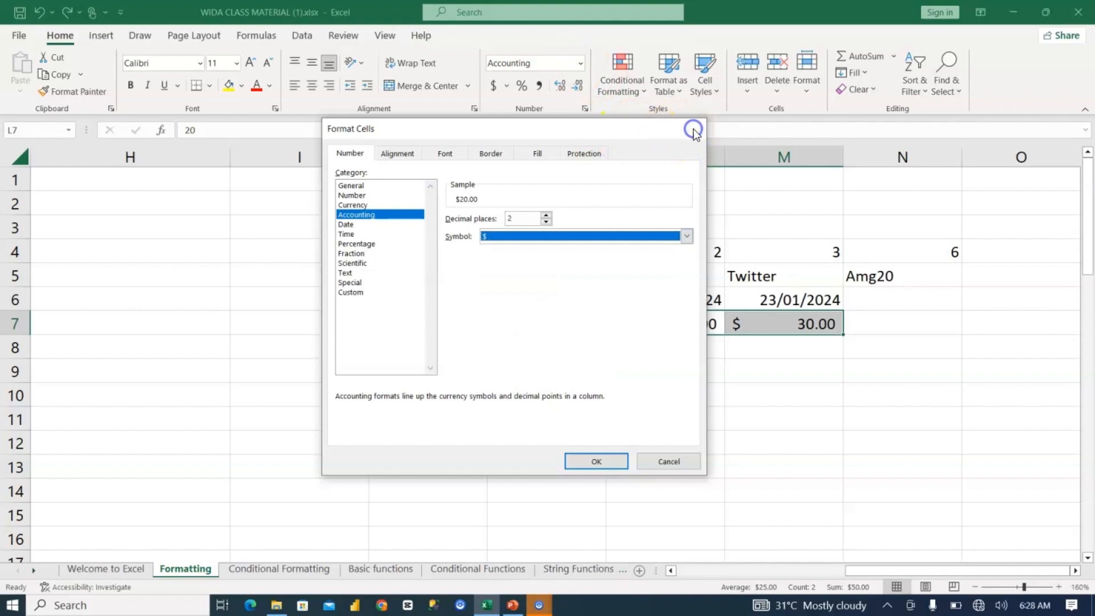
left_click(690, 128)
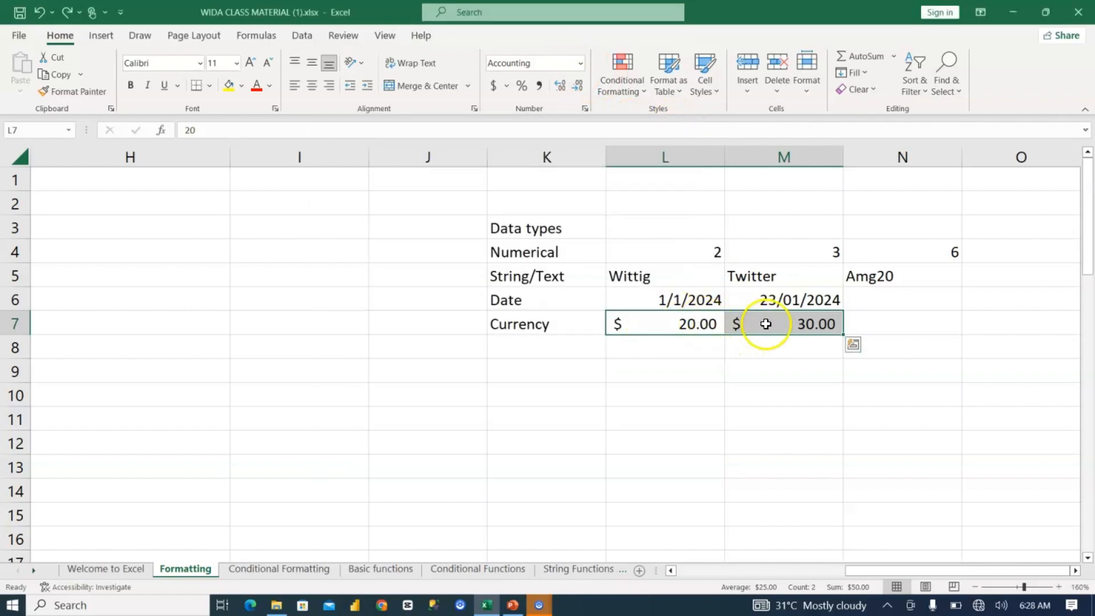
Step: Format the amounts in L7:M7 as Currency with the ₦ Kanuri symbol
left_click(587, 108)
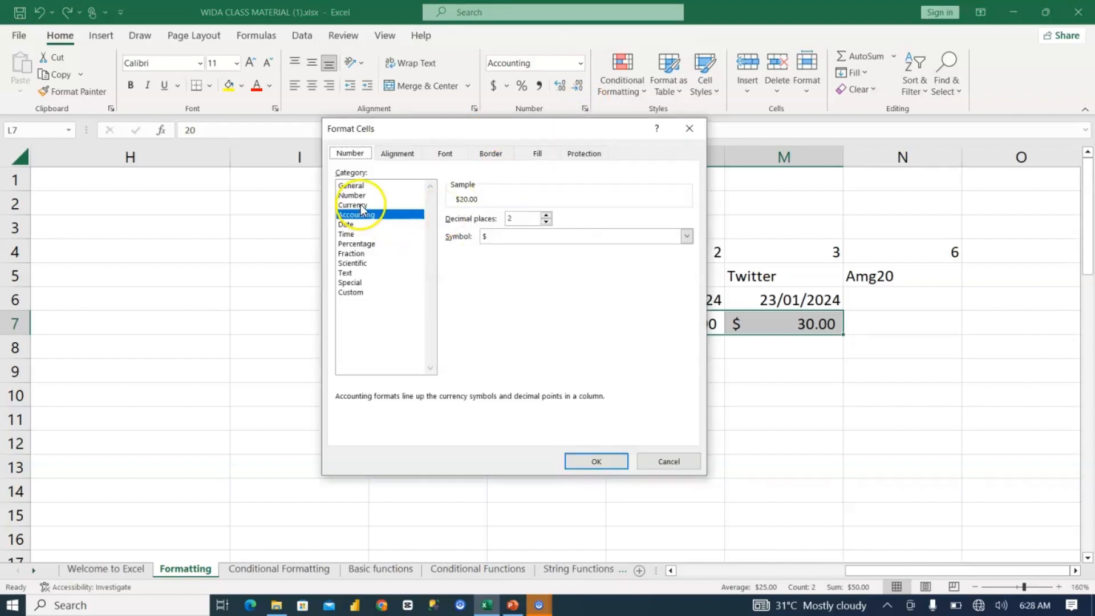
left_click(357, 205)
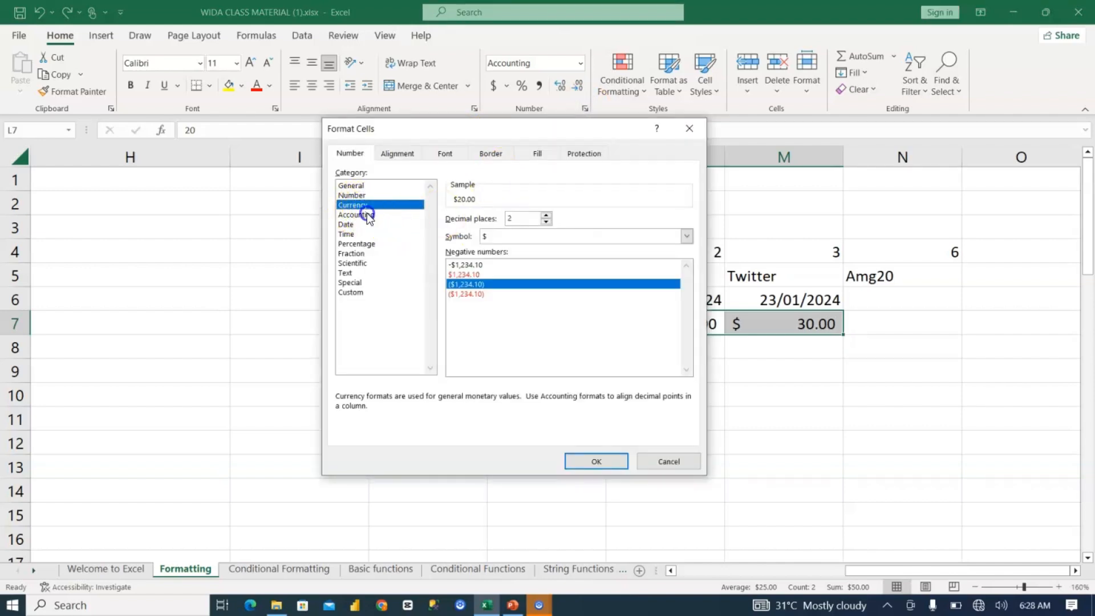
left_click(365, 215)
left_click(362, 205)
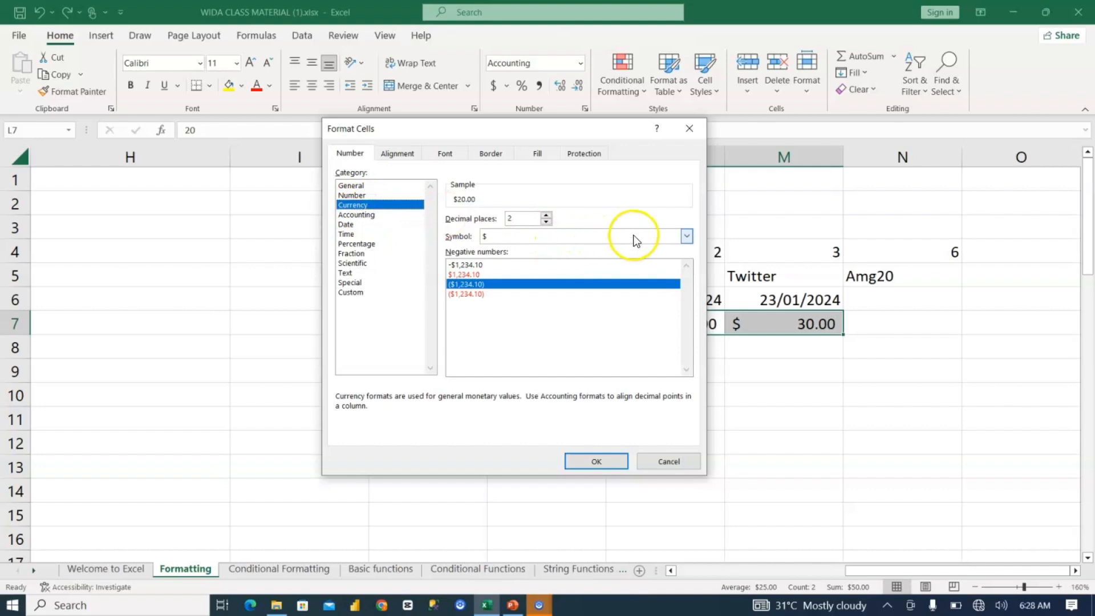
left_click(687, 236)
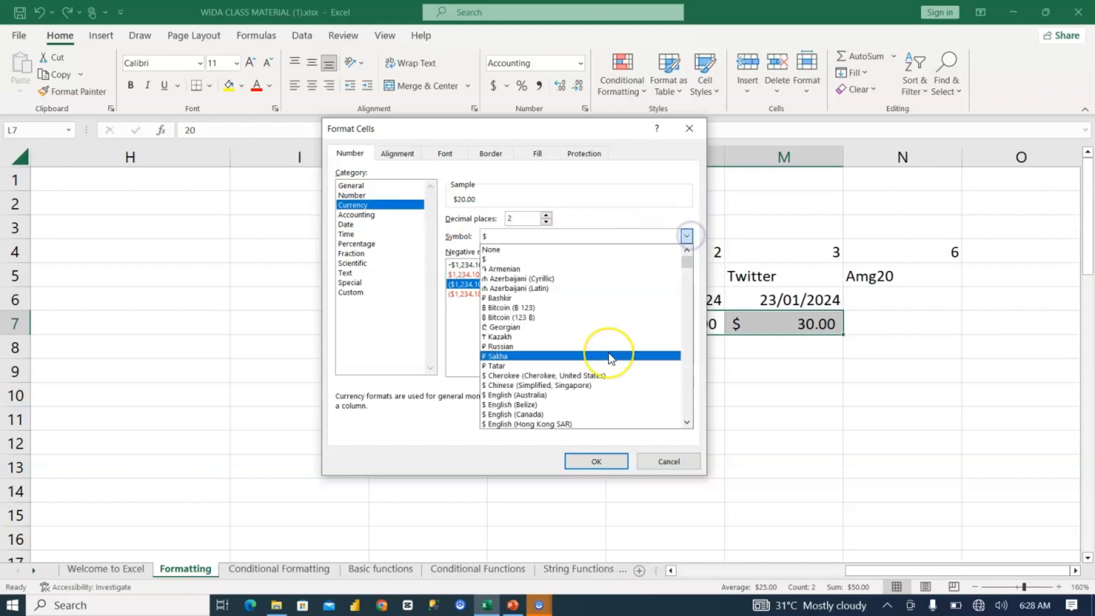
scroll(608, 352, "down", 6)
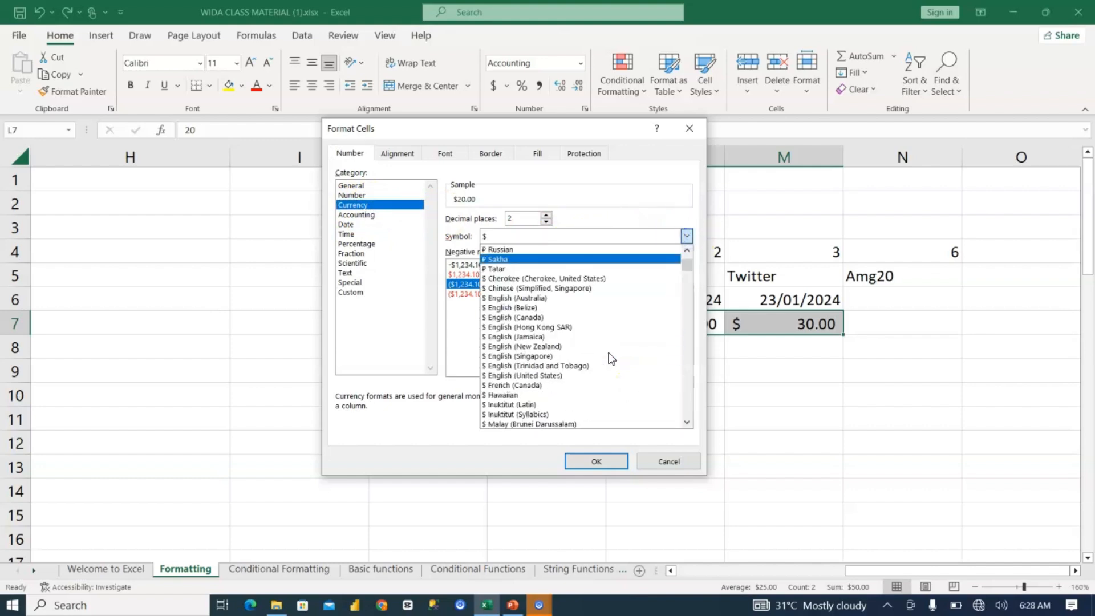
scroll(608, 352, "down", 4)
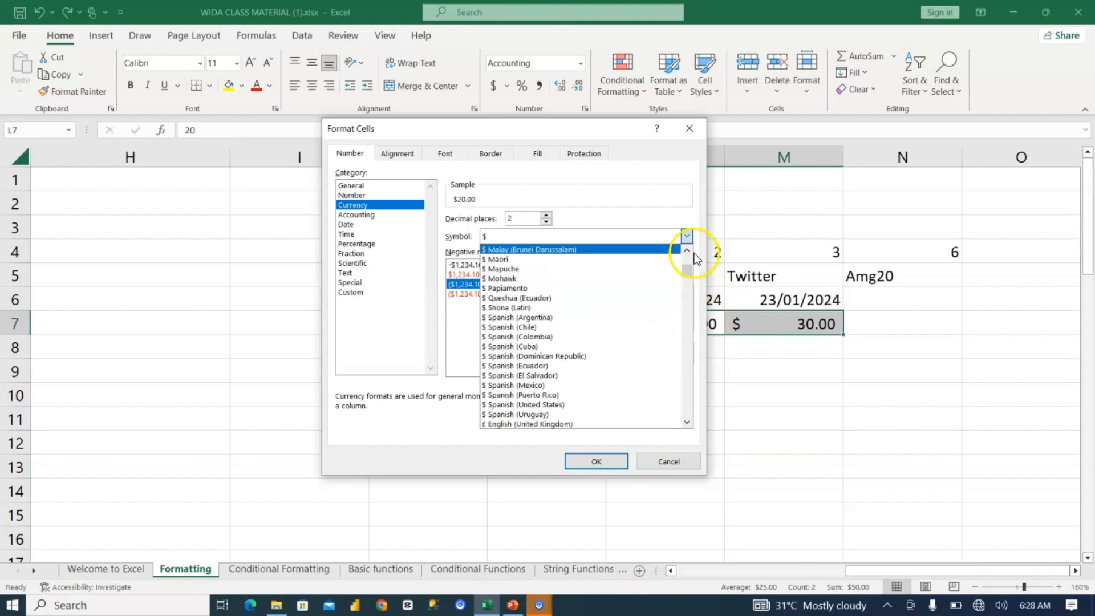
mouse_move(691, 269)
left_mouse_down()
mouse_move(689, 383)
mouse_move(679, 279)
left_mouse_up()
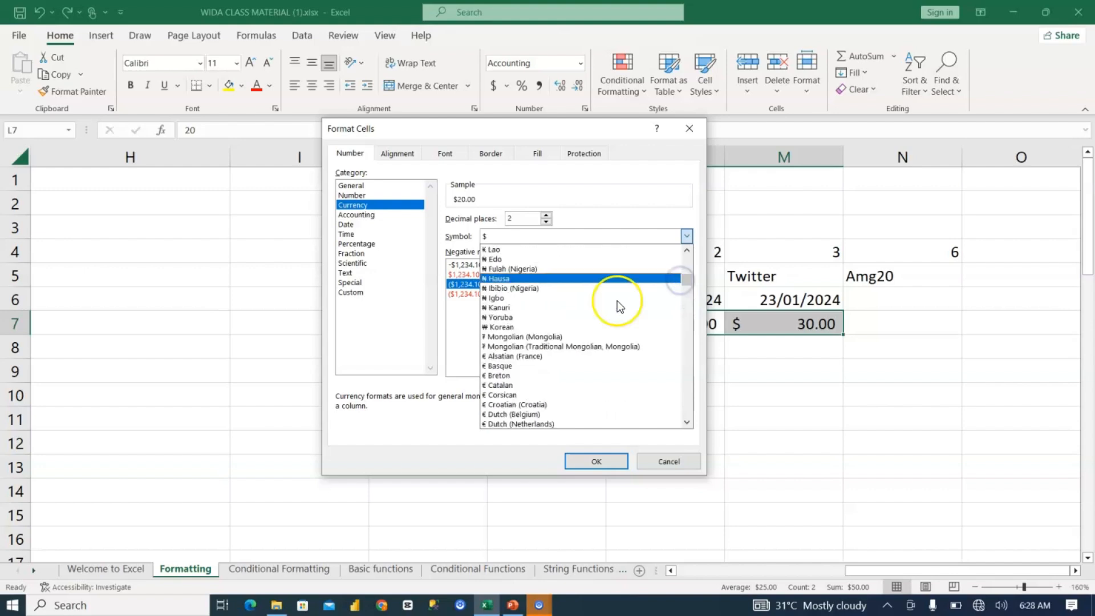
left_click(530, 307)
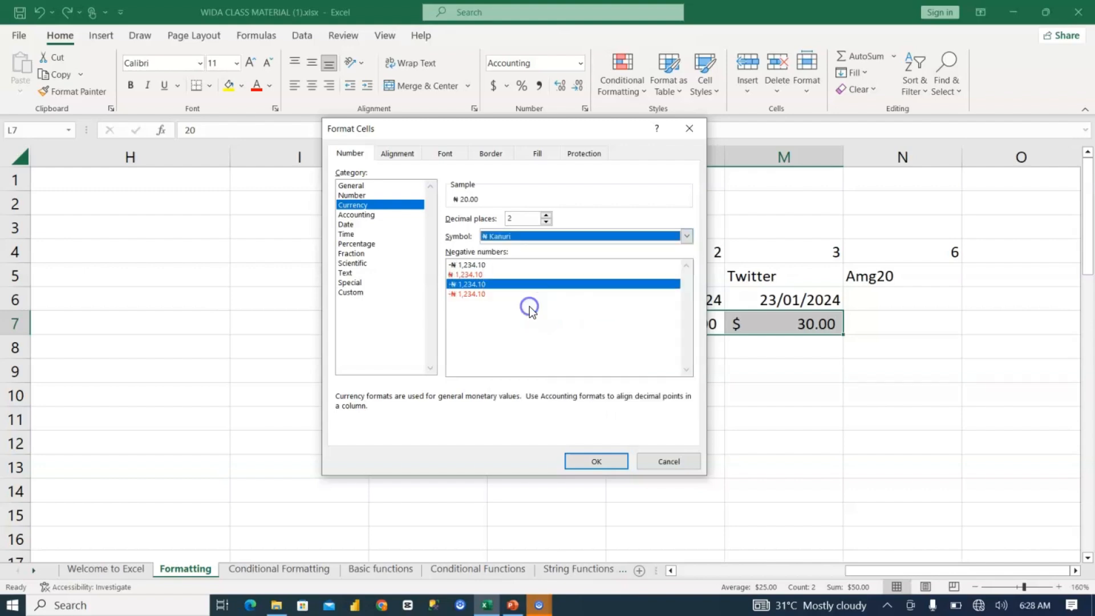
left_click(596, 462)
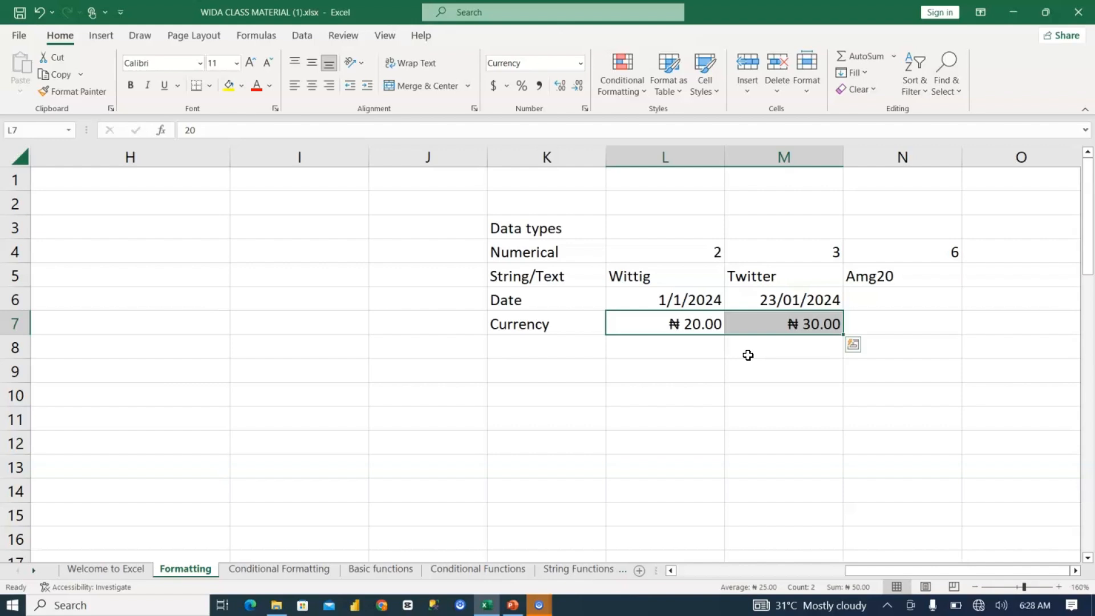
left_click(684, 252)
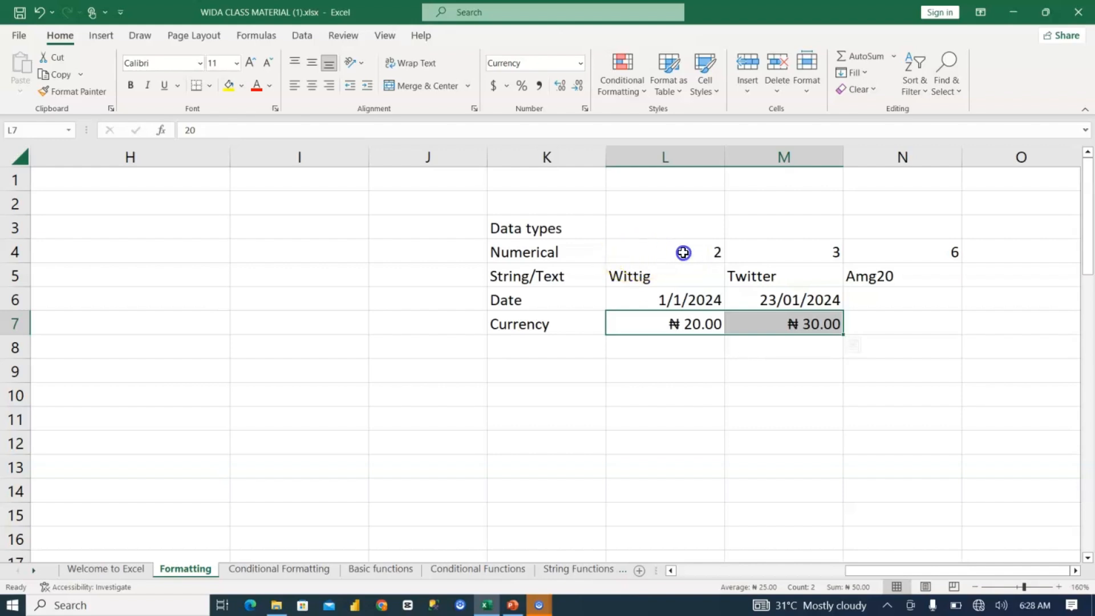
left_click(642, 275)
left_click(663, 300)
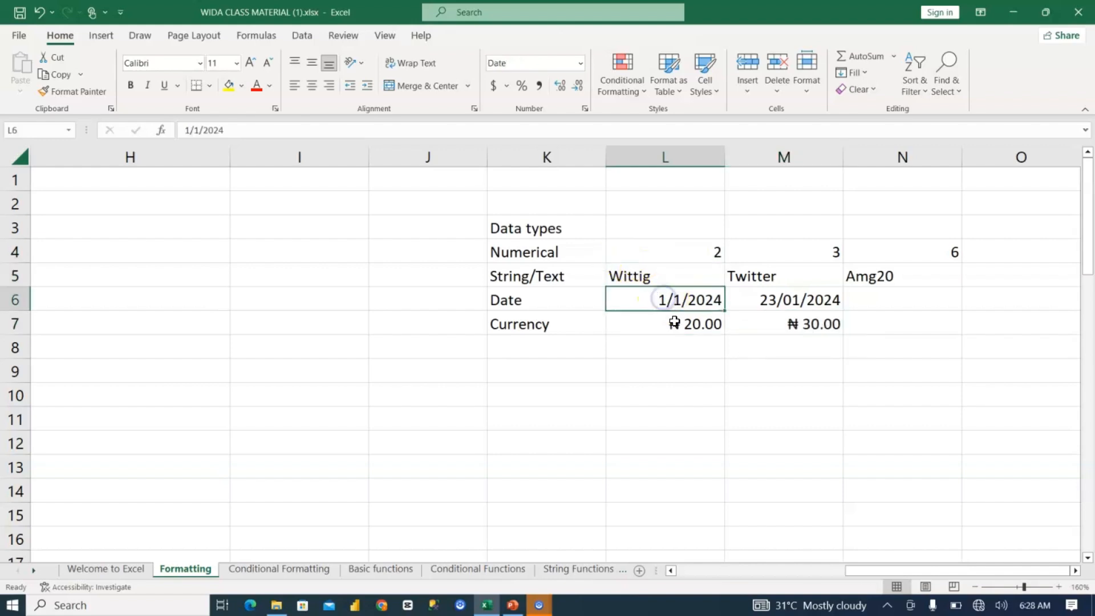
Step: Return to the sales table starting in column A, reduce the zoom to 140%, and check the number format of F2
left_click(674, 324)
key("Left")
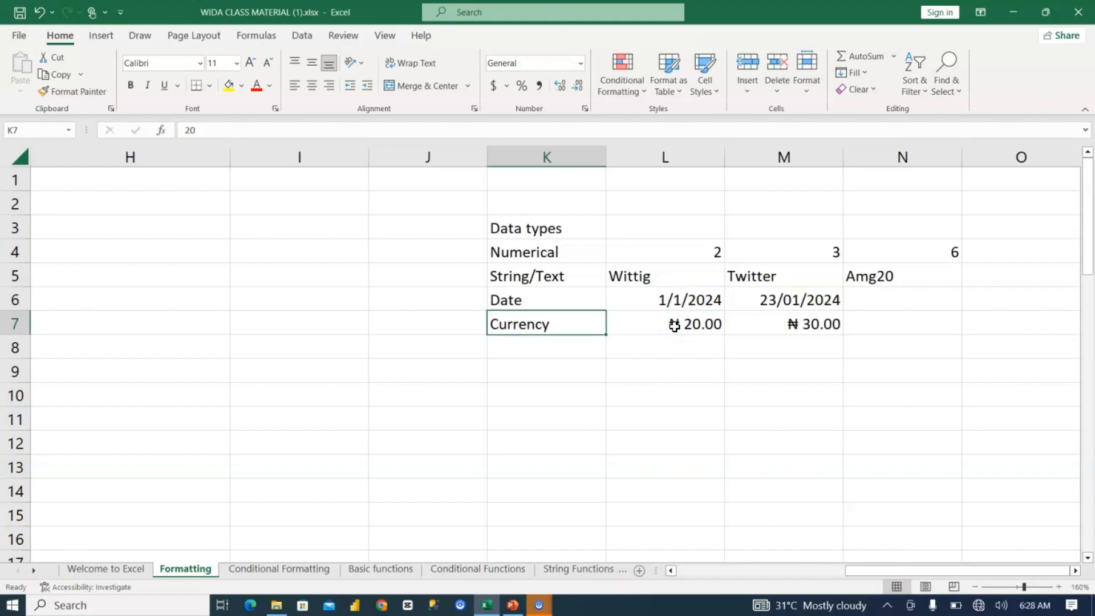
key("Left")
key("Left")
key("Left")
key("Left")
key("Left")
key("Left")
key("Left")
key("Left")
key("Left")
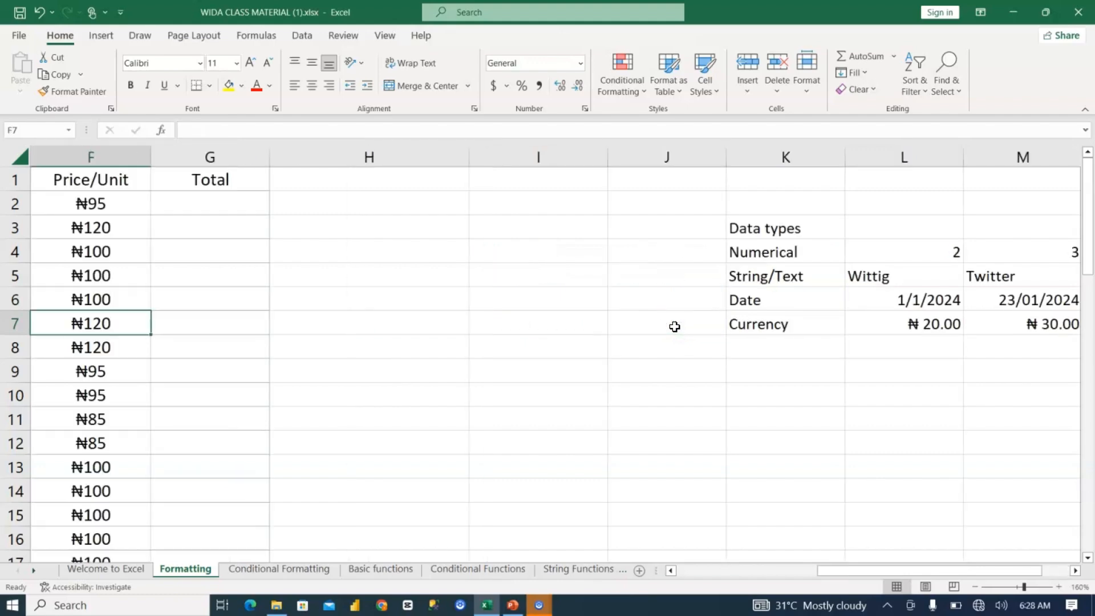
key("Left")
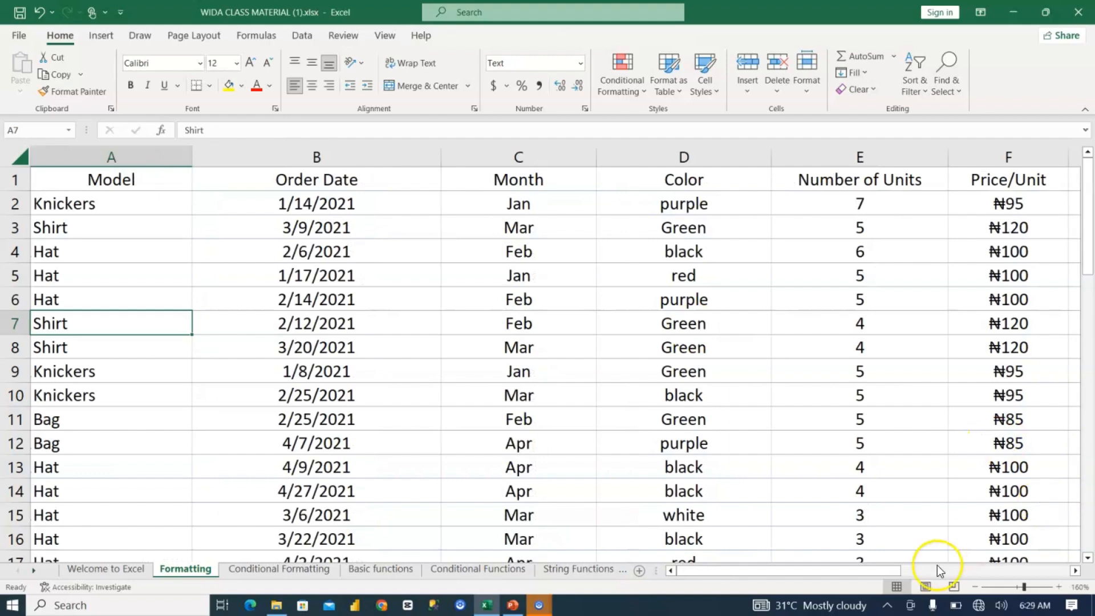
left_click(976, 586)
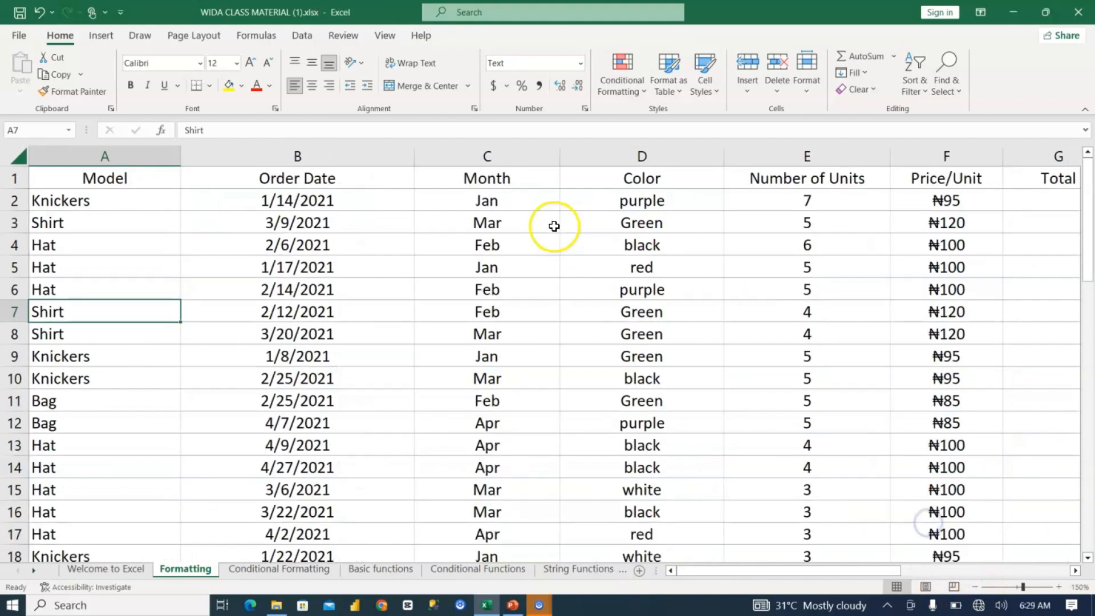
left_click(975, 586)
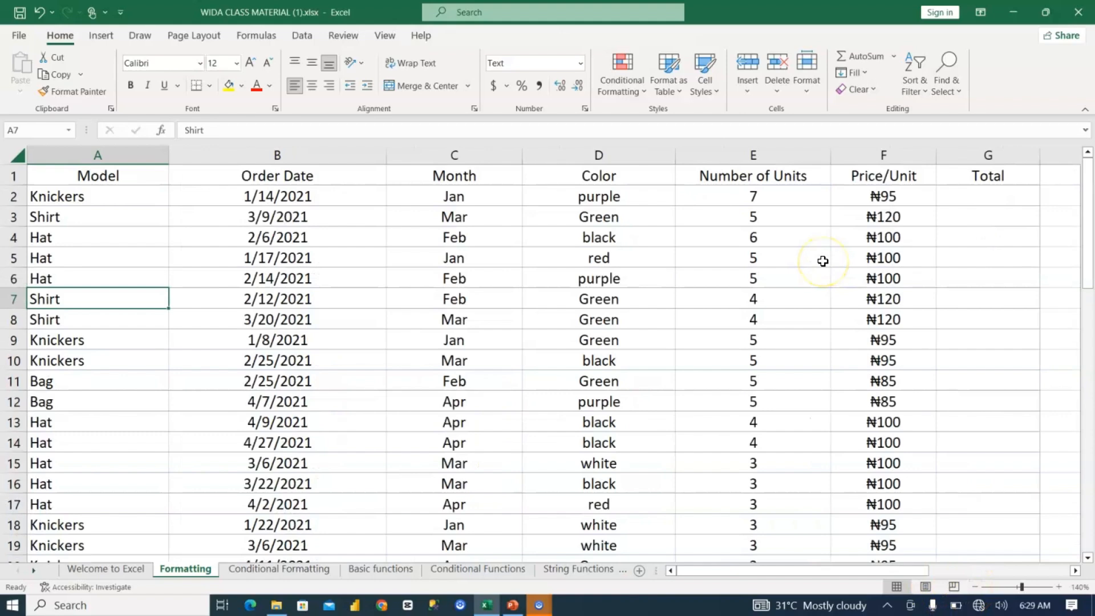
left_click(882, 196)
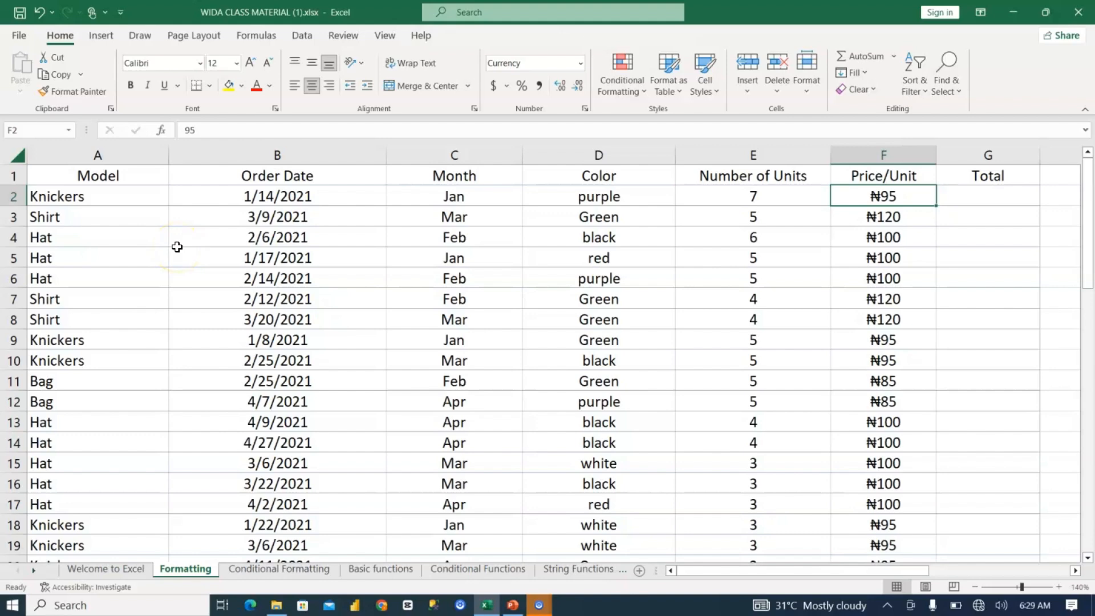
Step: Format the entire Model column as Text
left_click(101, 150)
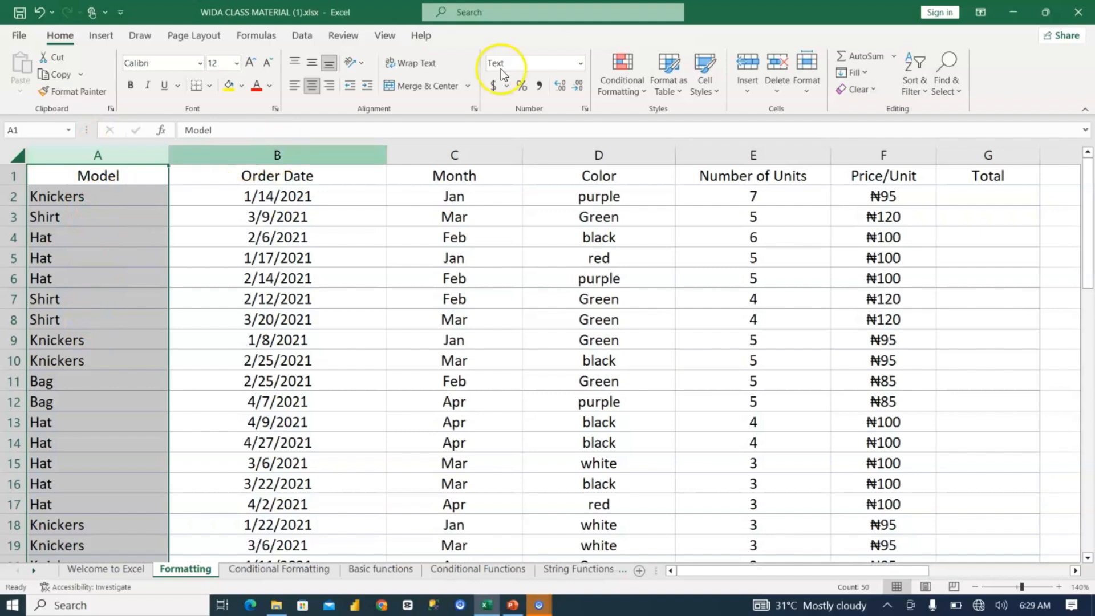
left_click(580, 67)
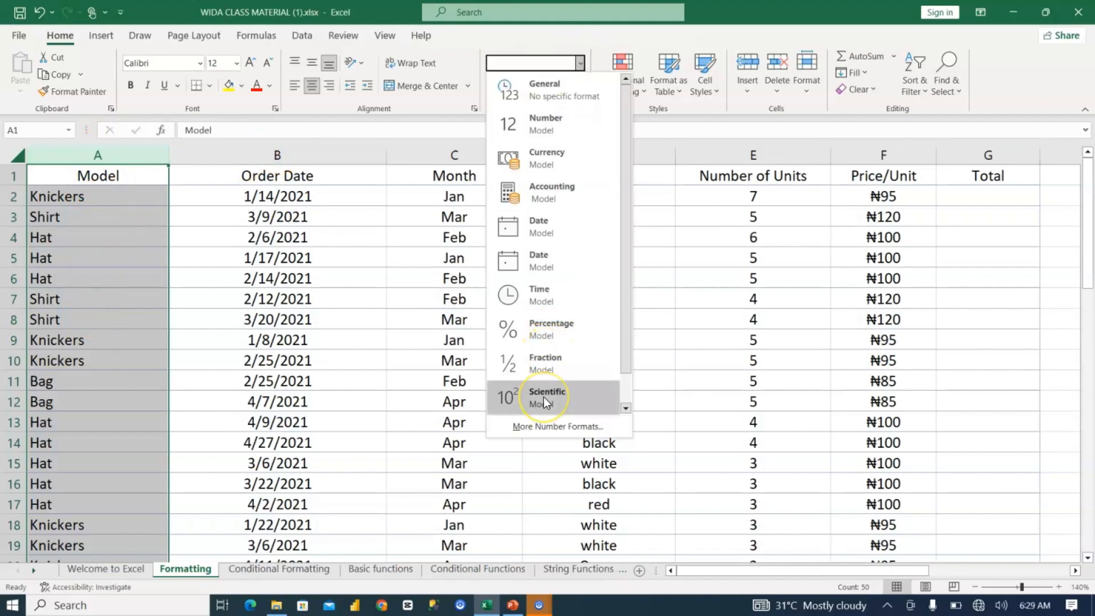
scroll(543, 397, "down", 1)
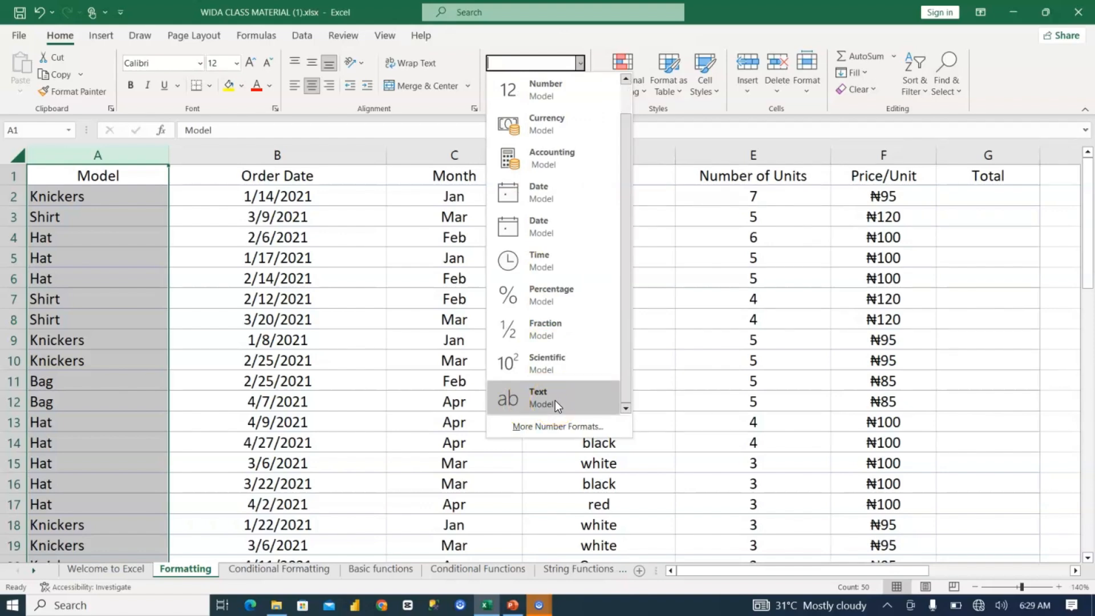
left_click(555, 400)
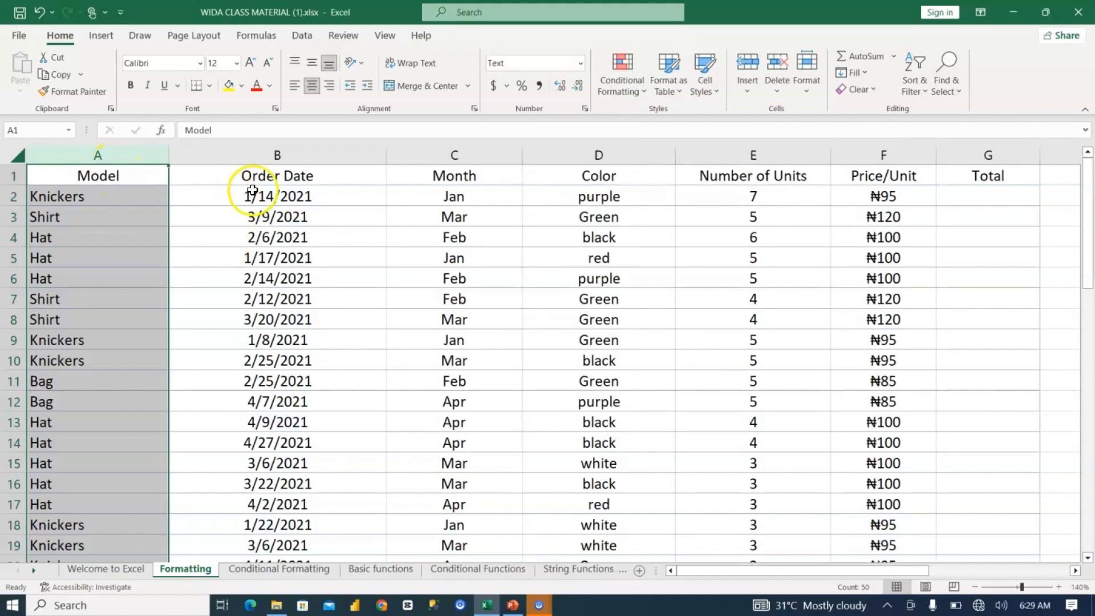
Step: Check the number format of the Order Date column and the formats offered for it, leaving without applying any
left_click(268, 153)
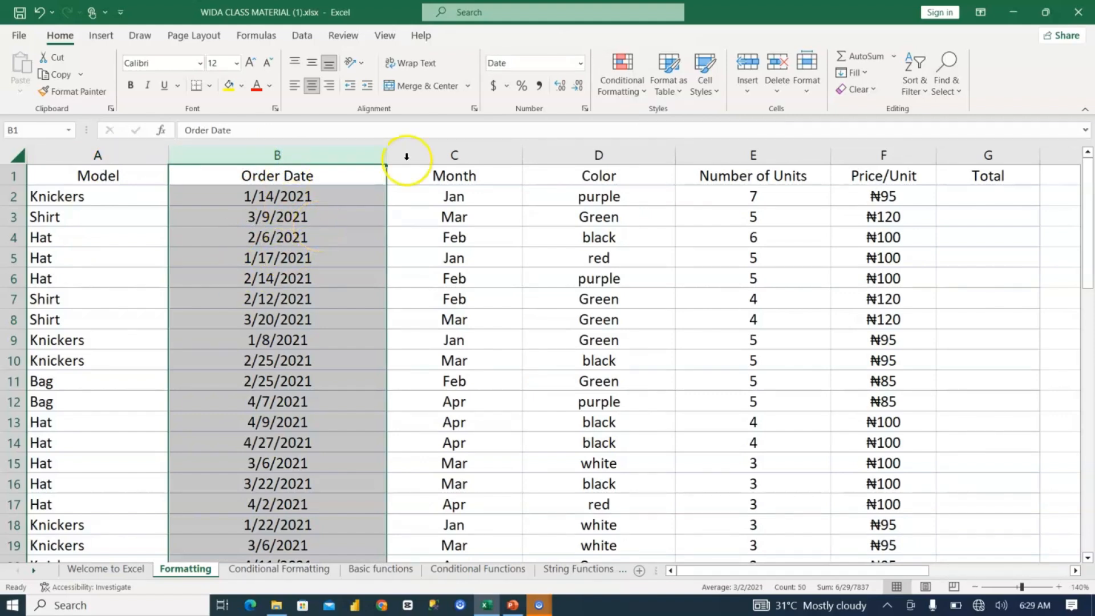
left_click(580, 62)
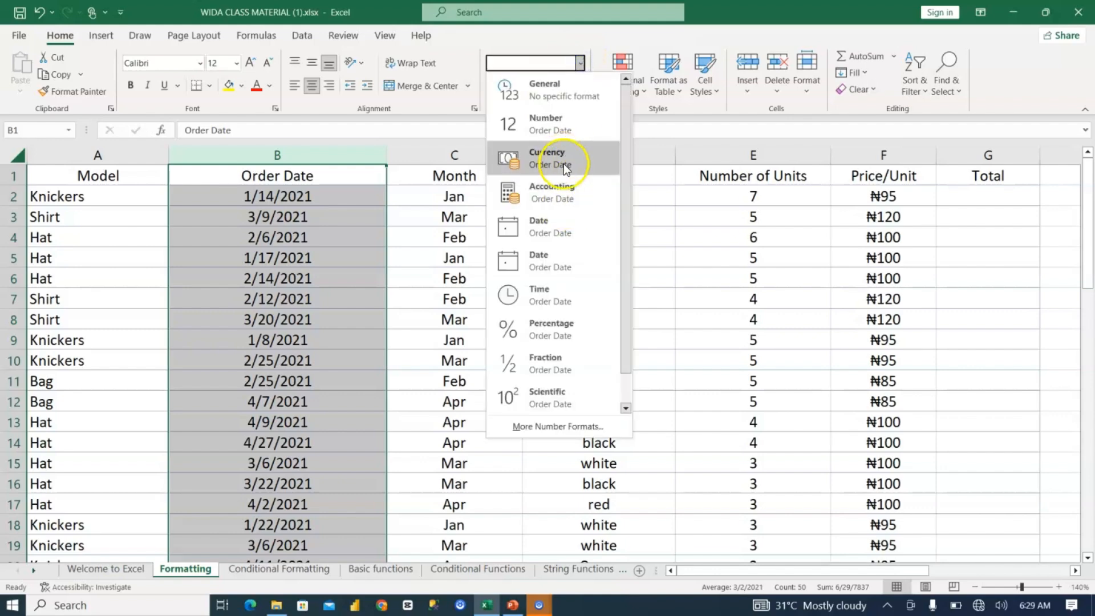
left_click(575, 66)
left_click(270, 234)
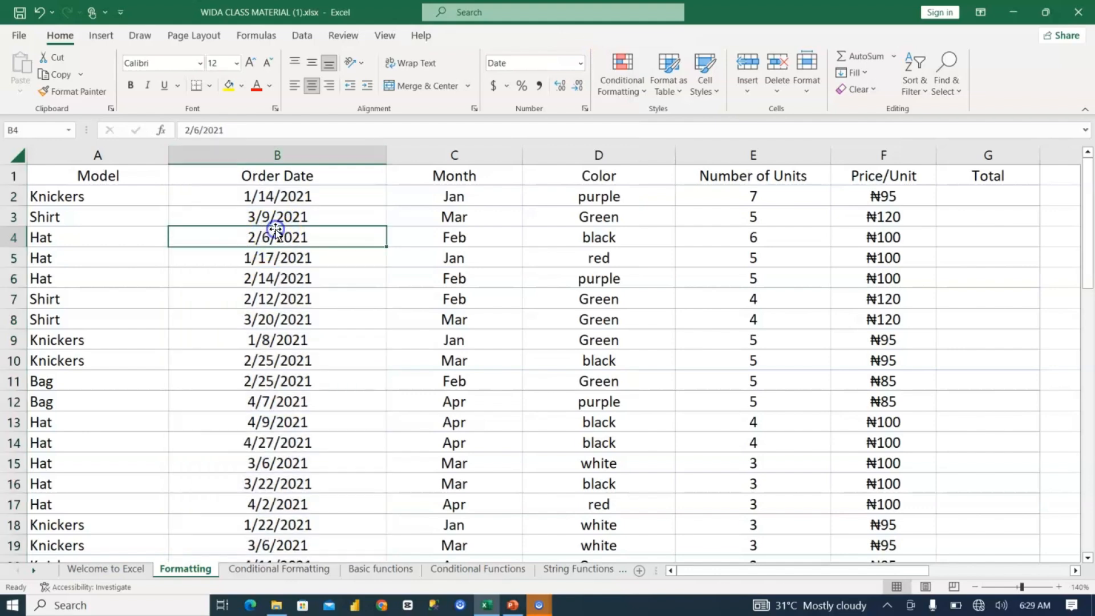
left_click(295, 195)
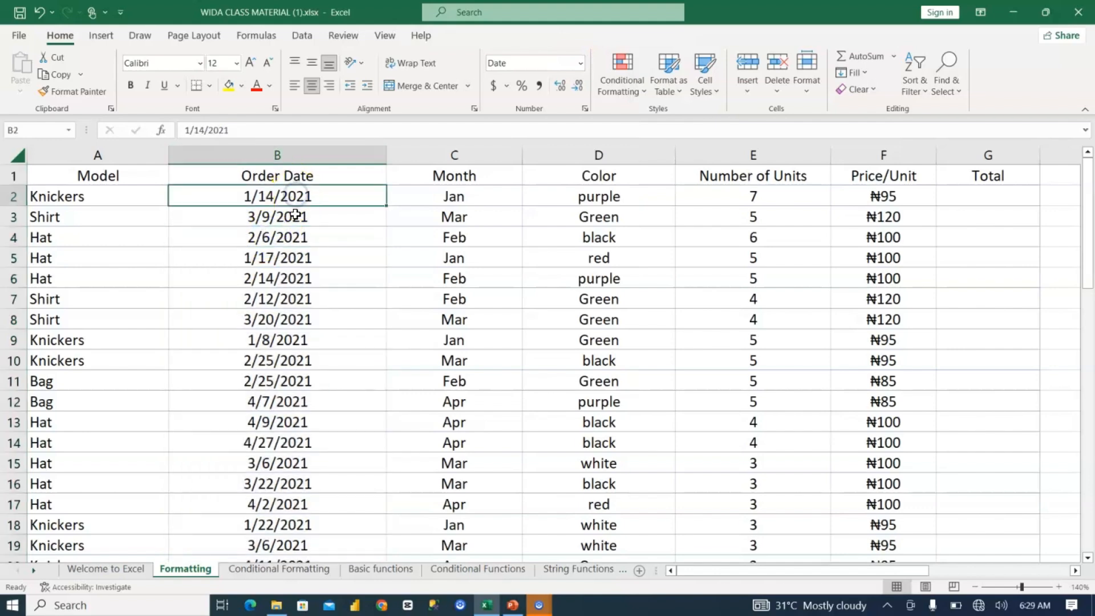
left_click(296, 176)
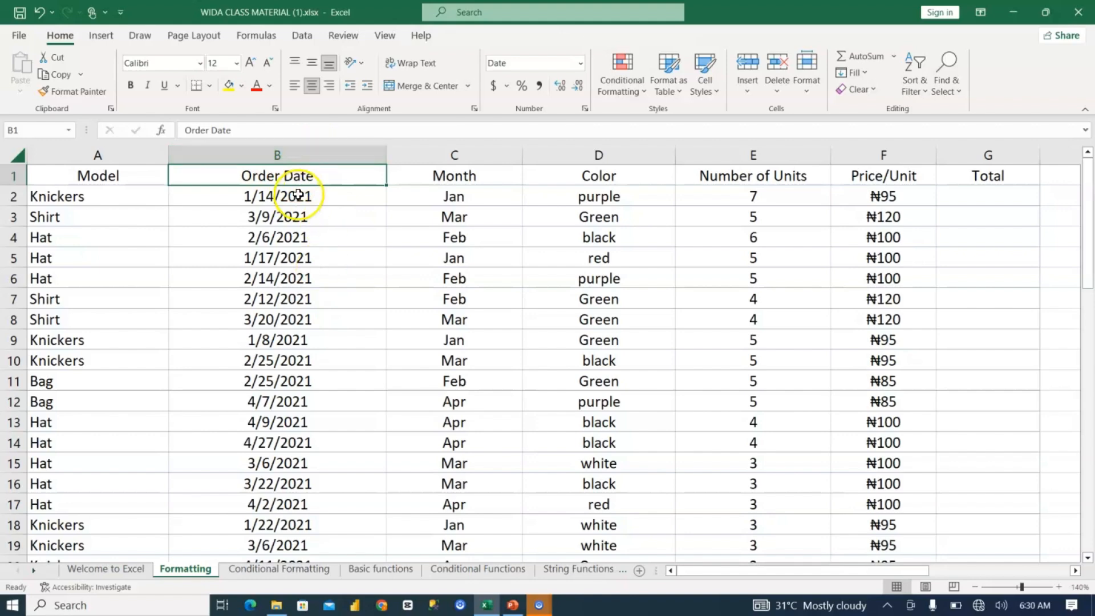
Step: Check the number formats of the Month and Color columns
left_click(452, 155)
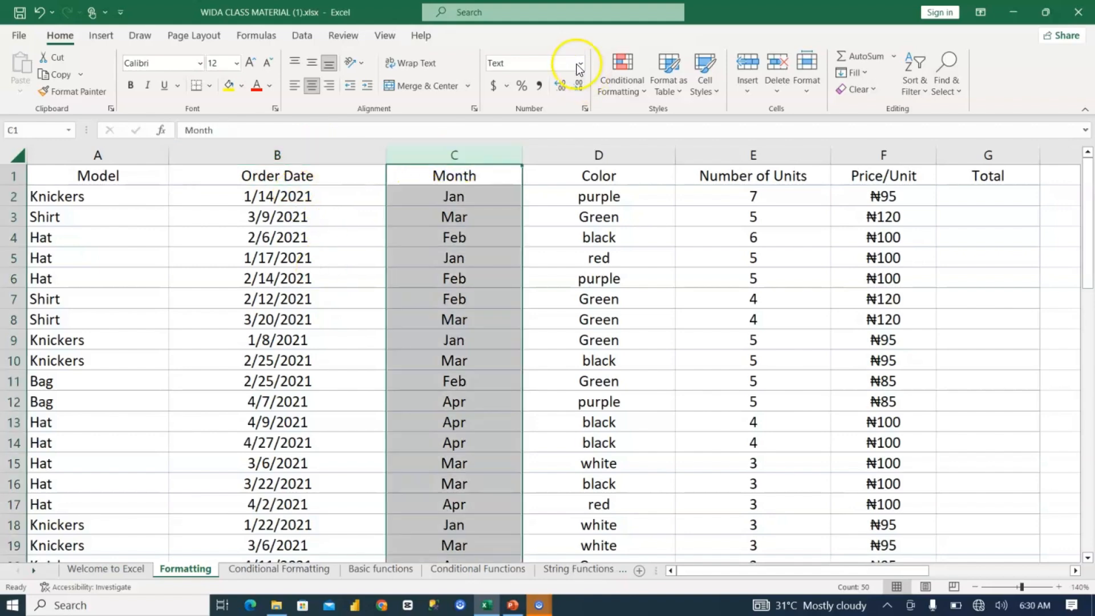
left_click(647, 177)
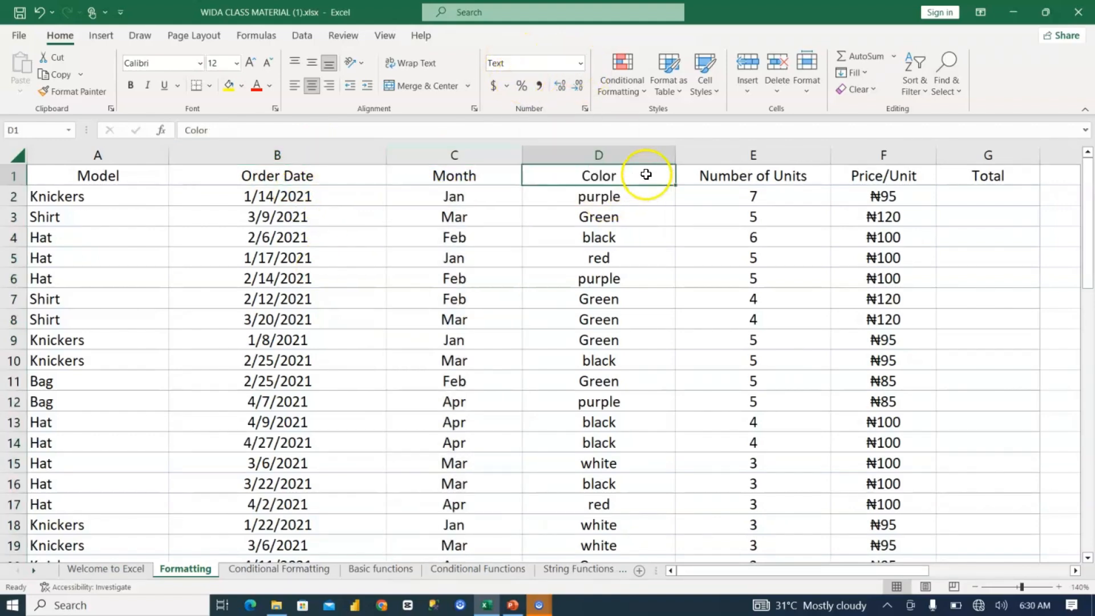
left_click(617, 149)
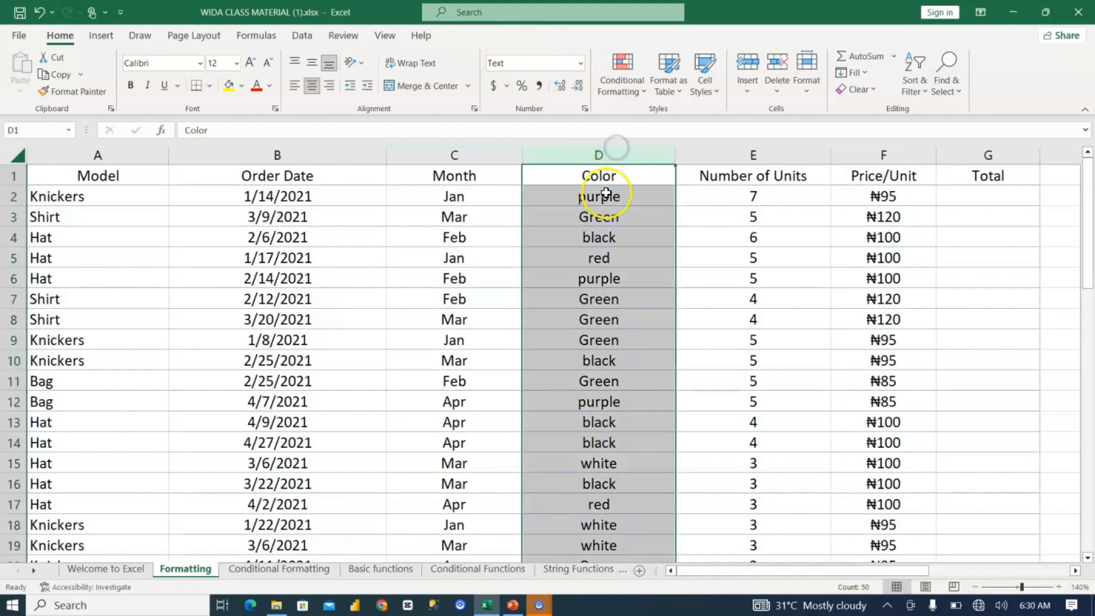
Step: Format the Number of Units values in E2:E50 as Number
left_click(728, 150)
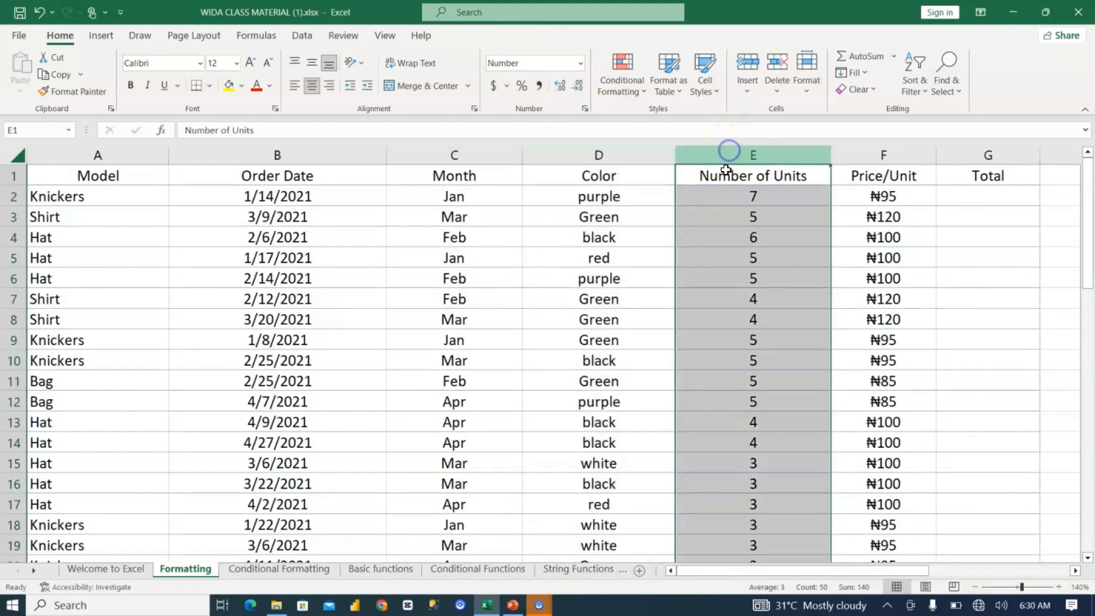
left_click(581, 65)
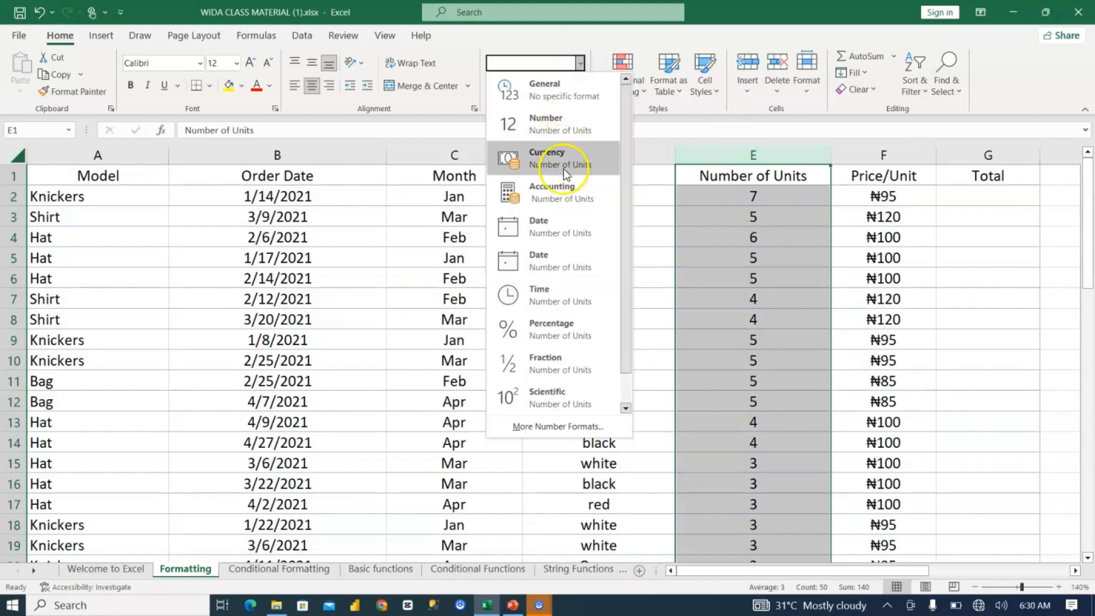
left_click(720, 196)
left_click(720, 198)
key("ctrl+shift+Down")
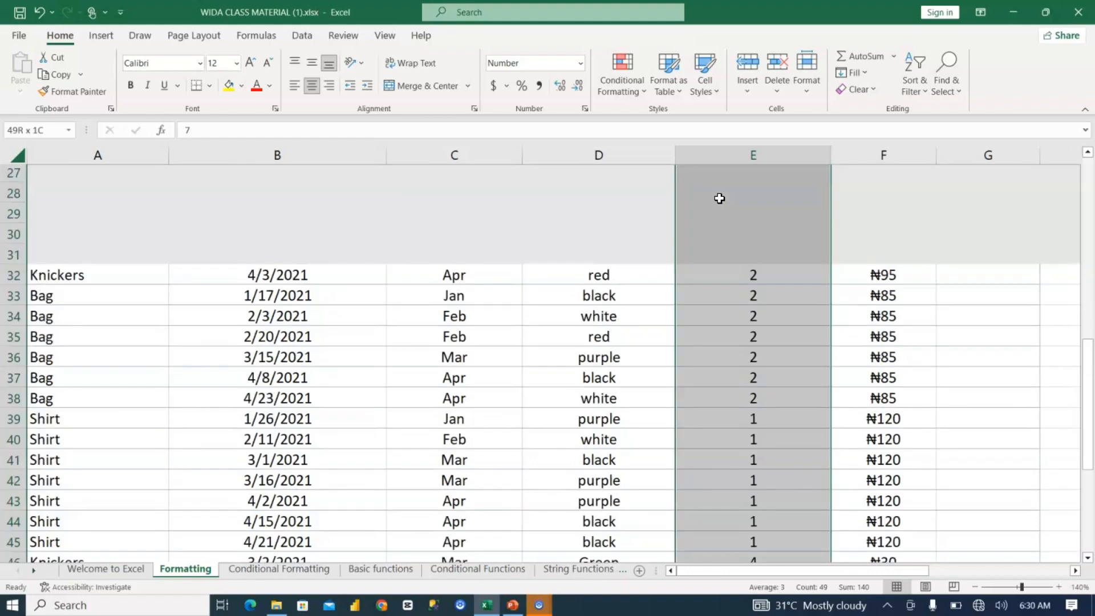
left_click(578, 66)
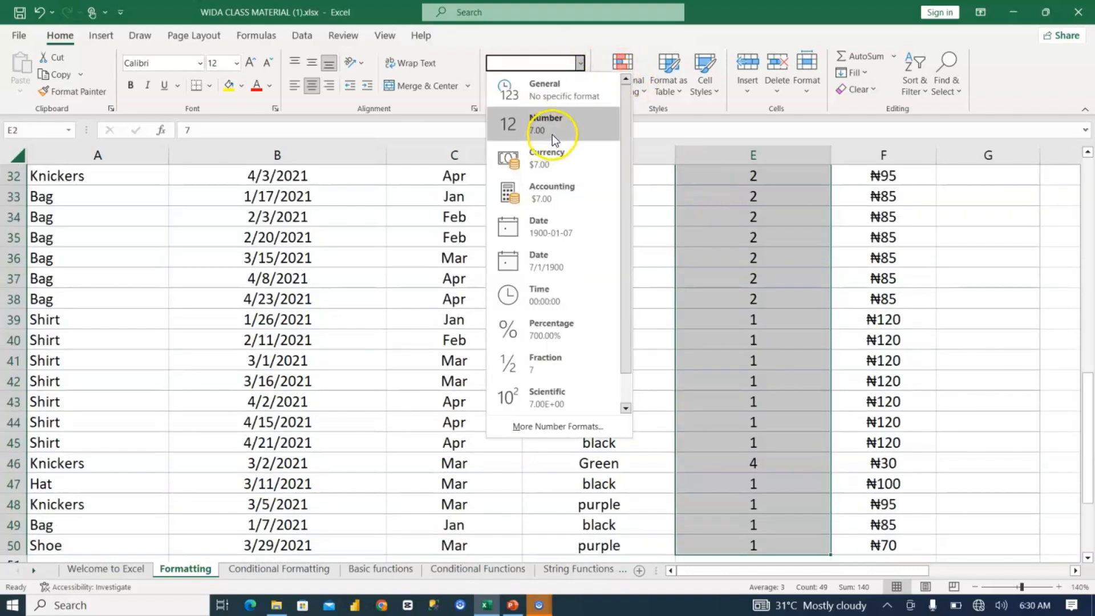
left_click(552, 135)
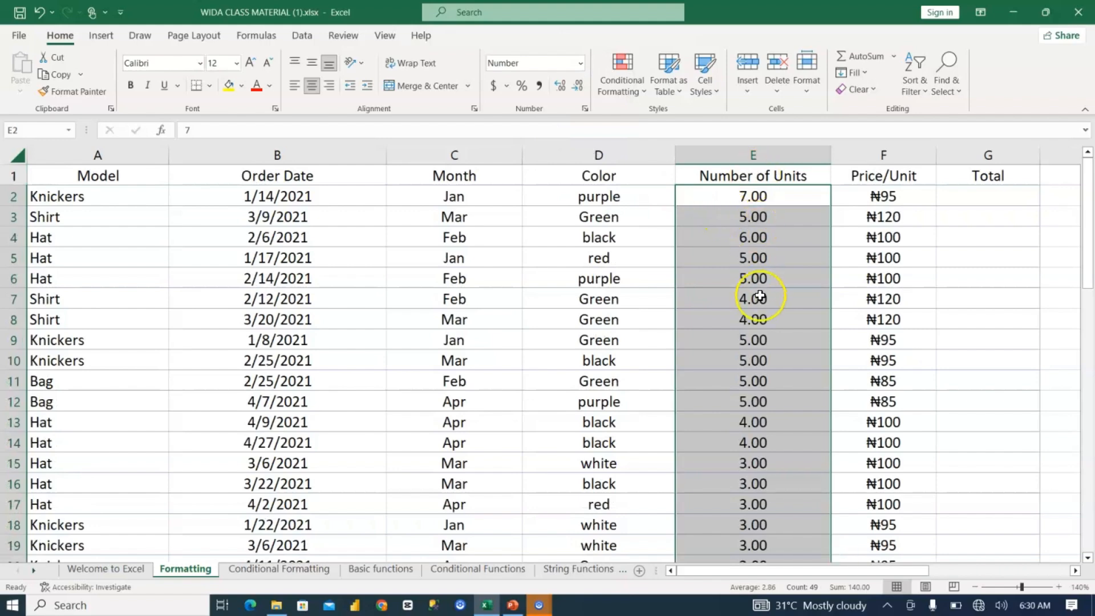
Step: Increase the Number of Units values to four decimal places and reduce them back to no decimals
left_click(563, 84)
left_click(563, 83)
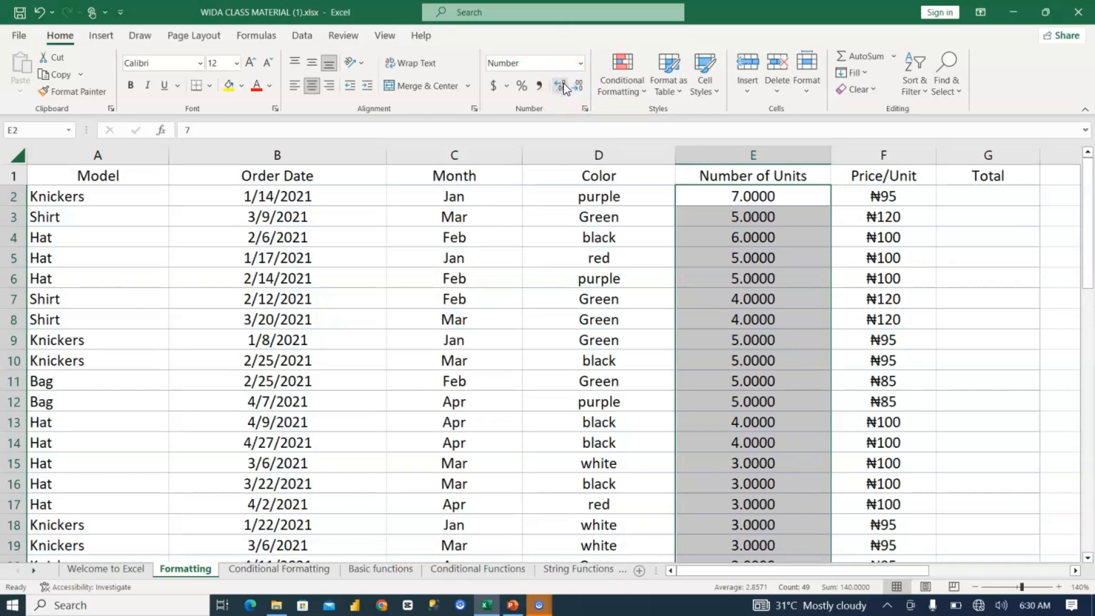
left_click(577, 89)
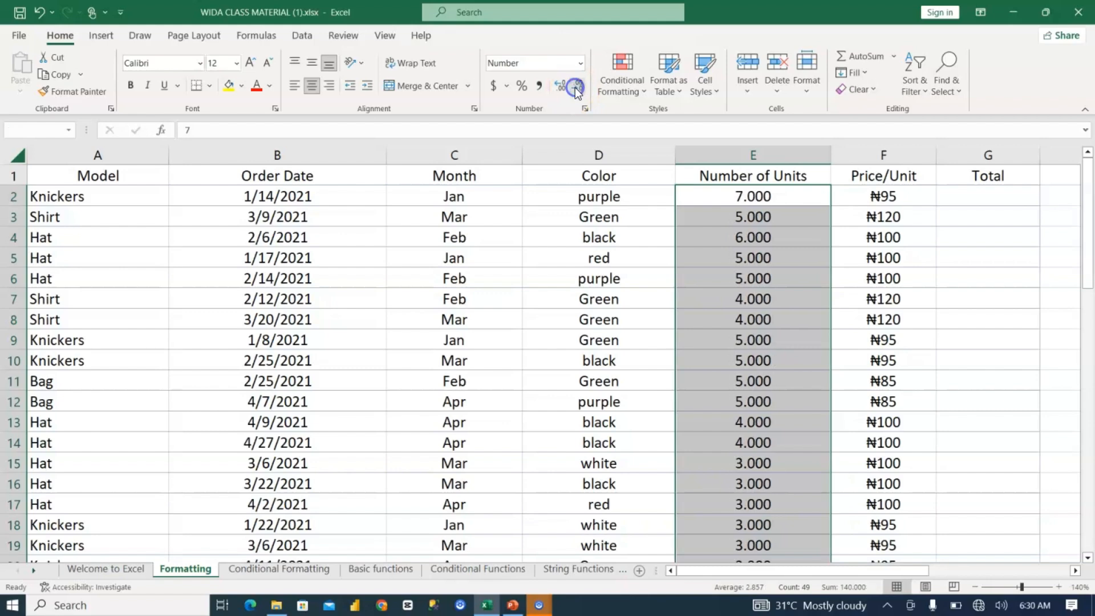
left_click(577, 89)
left_click(577, 89)
left_click(577, 89)
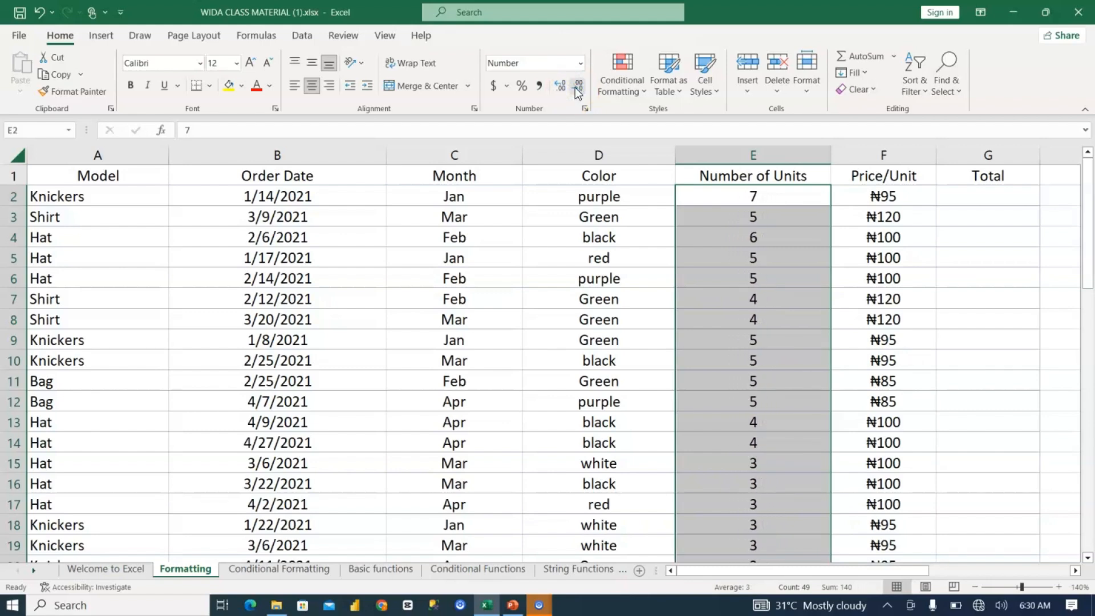
Step: Format the Price/Unit column as Currency with the ₦ Hausa symbol
left_click(896, 153)
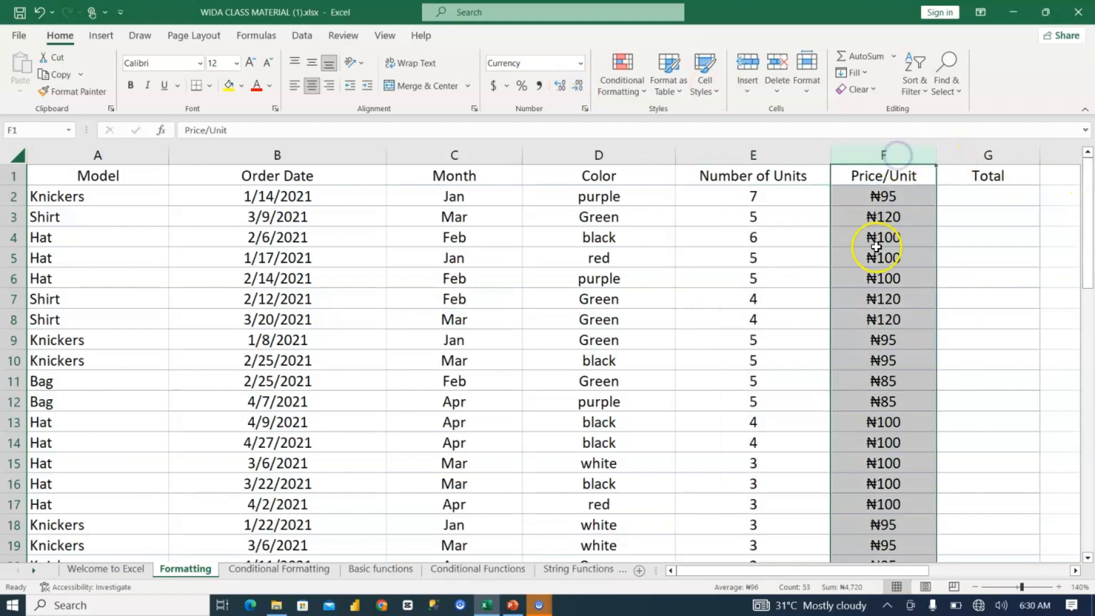
left_click(580, 63)
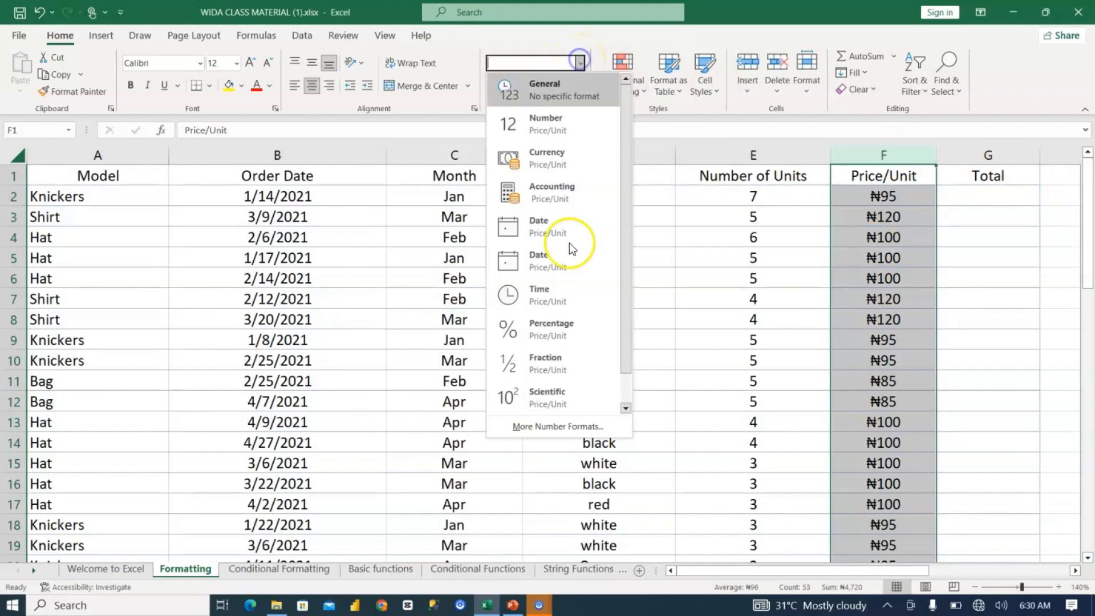
left_click(562, 427)
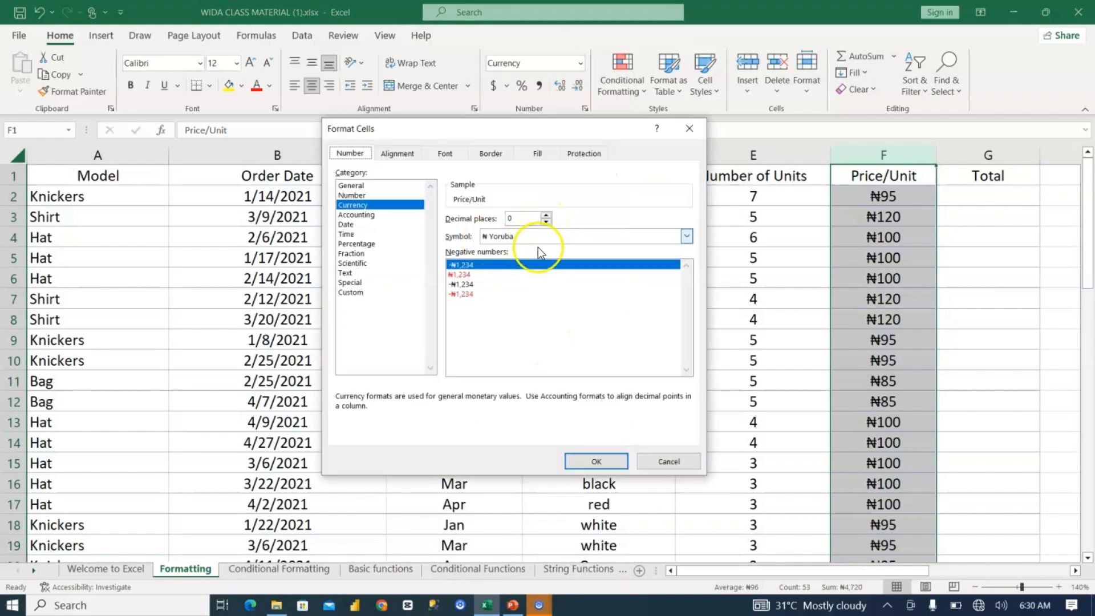
left_click(512, 233)
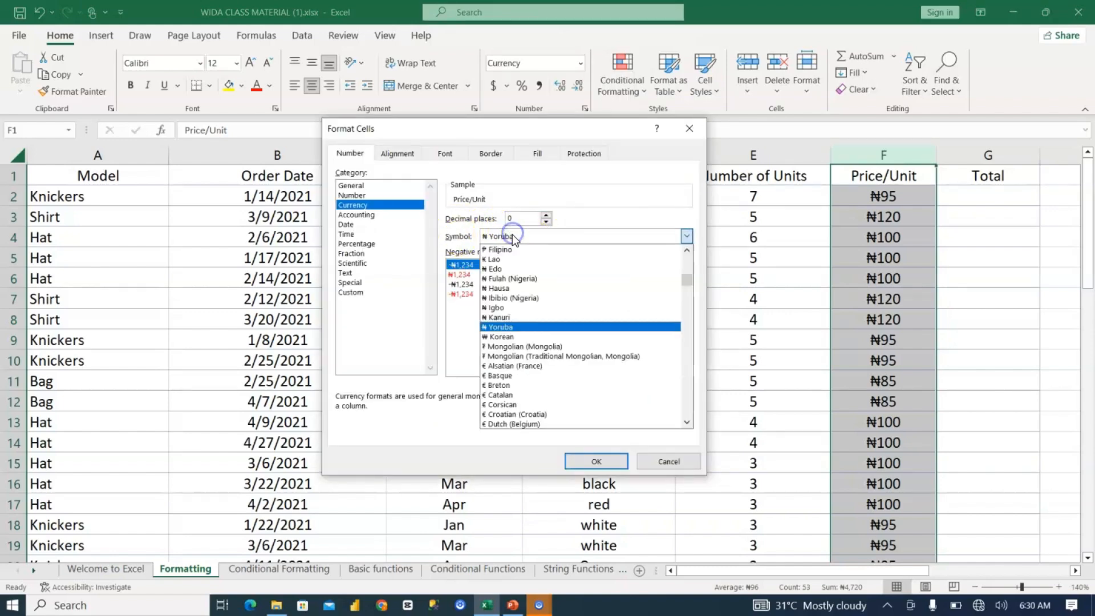
left_click(501, 288)
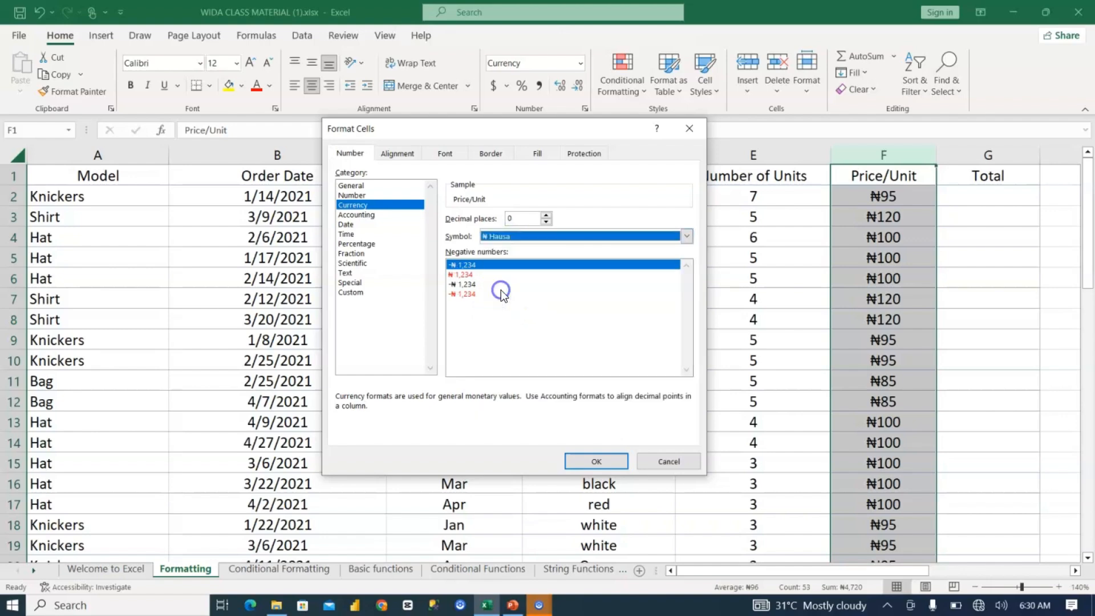
left_click(599, 460)
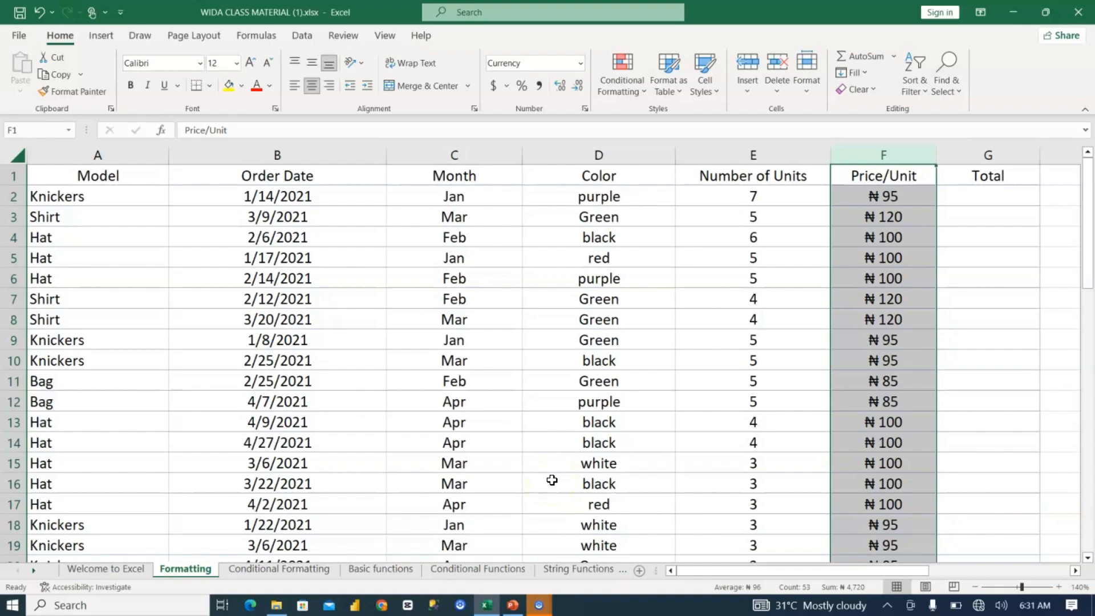
Step: Look at the empty columns beside the sales table and switch to the Conditional Formatting sheet
key("Right")
key("Right")
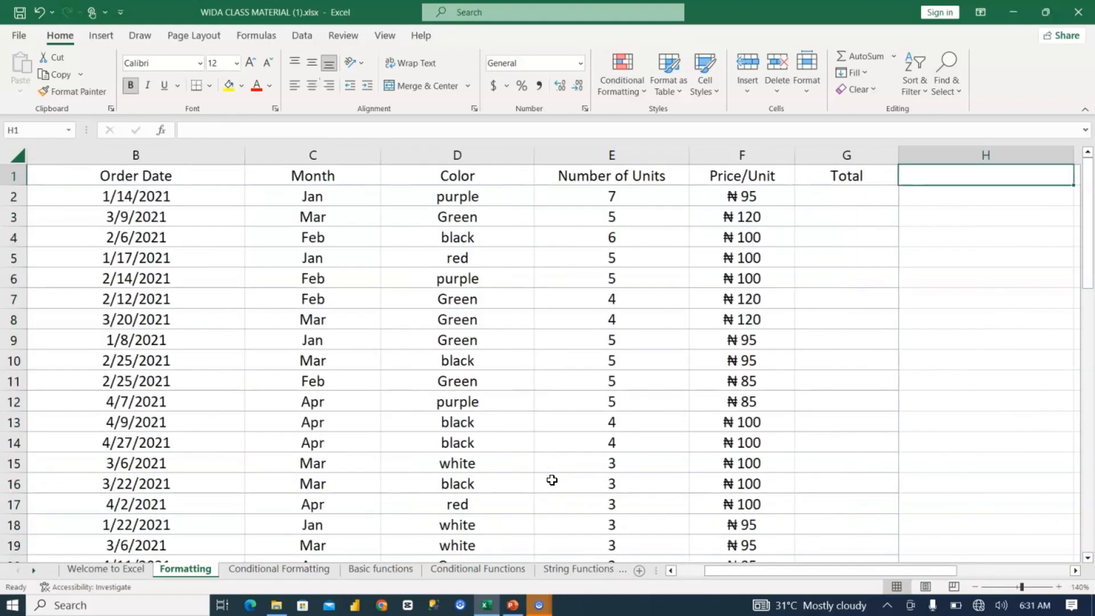
key("Right")
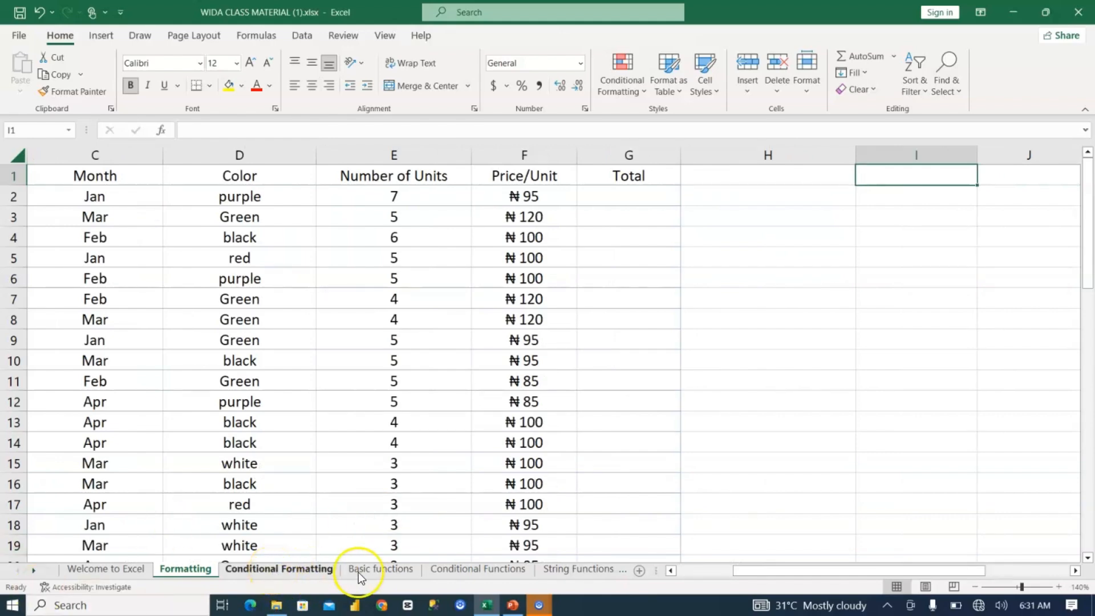
left_click(273, 572)
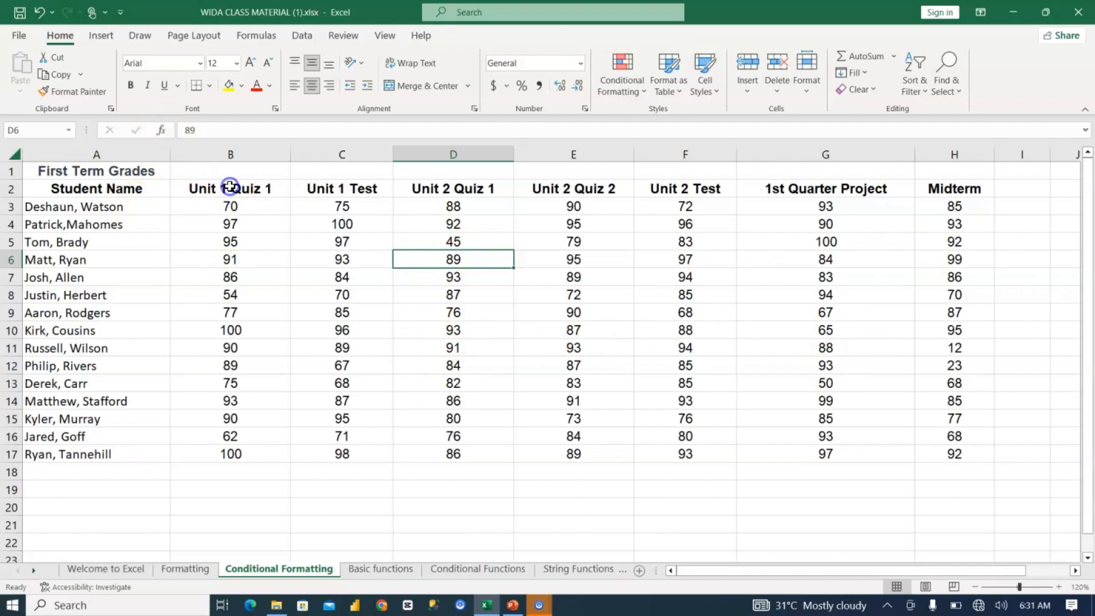
Step: Highlight the Midterm scores in H3:H17 that are greater than 70 using Light Red Fill with Dark Red Text
left_click_drag(230, 187, 337, 182)
left_click(338, 183)
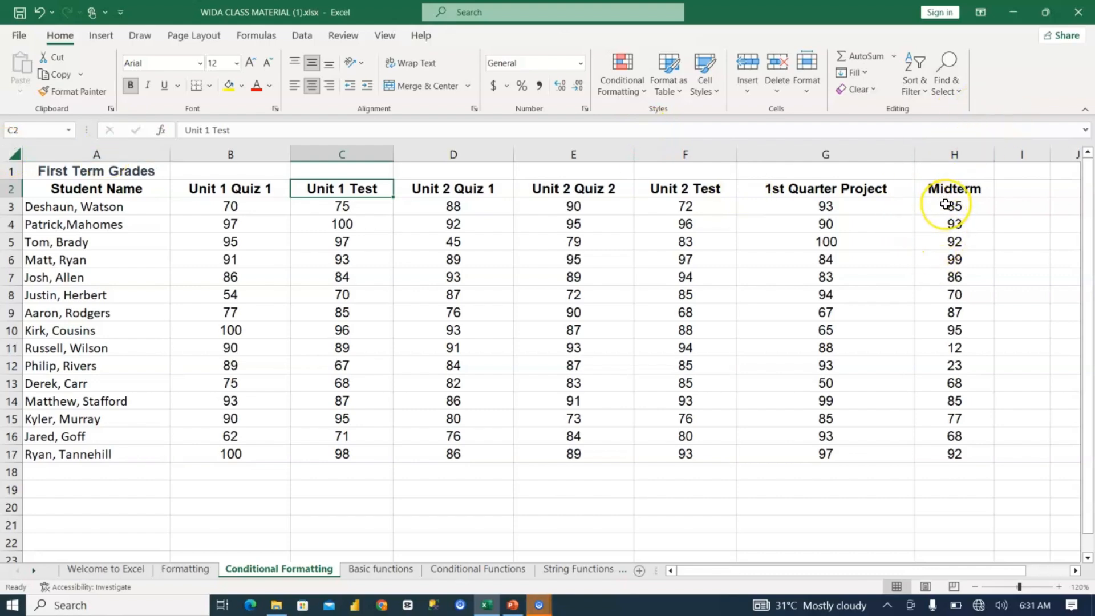
left_click_drag(945, 204, 962, 452)
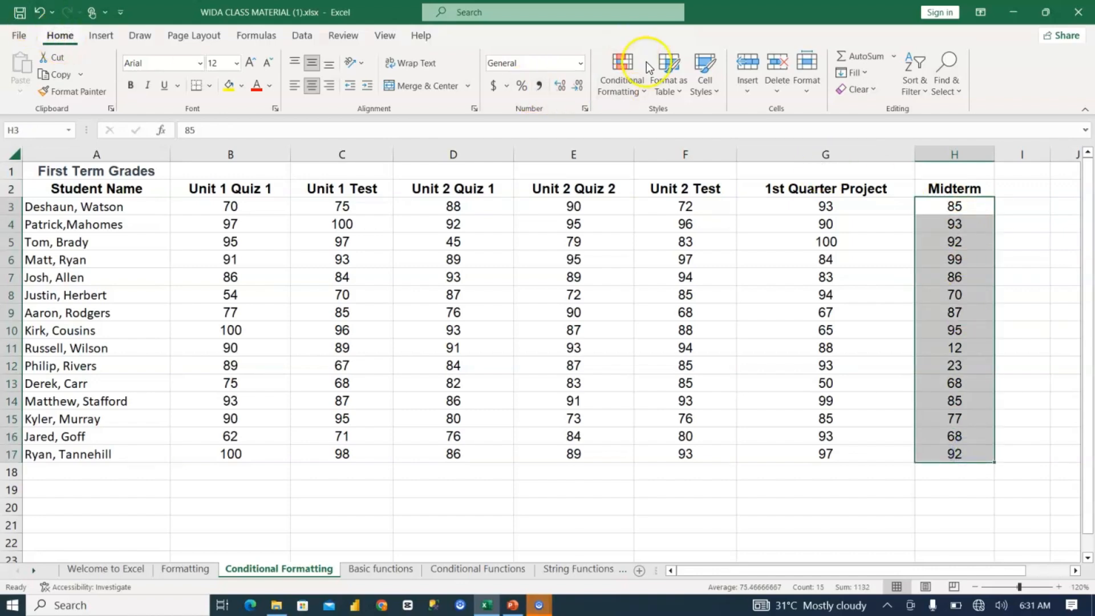
left_click(632, 76)
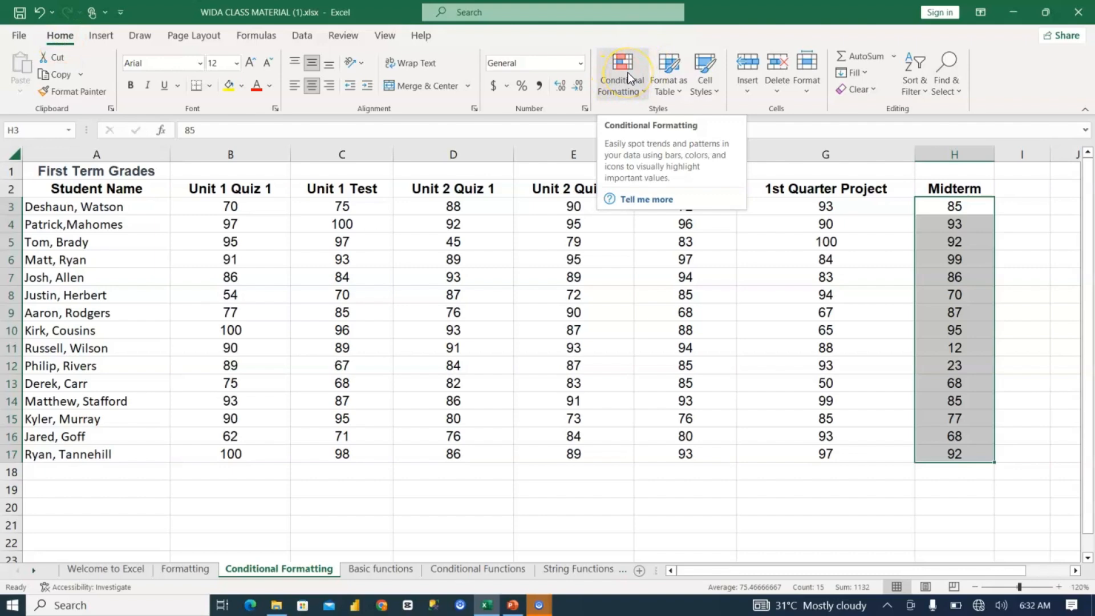
left_click(627, 73)
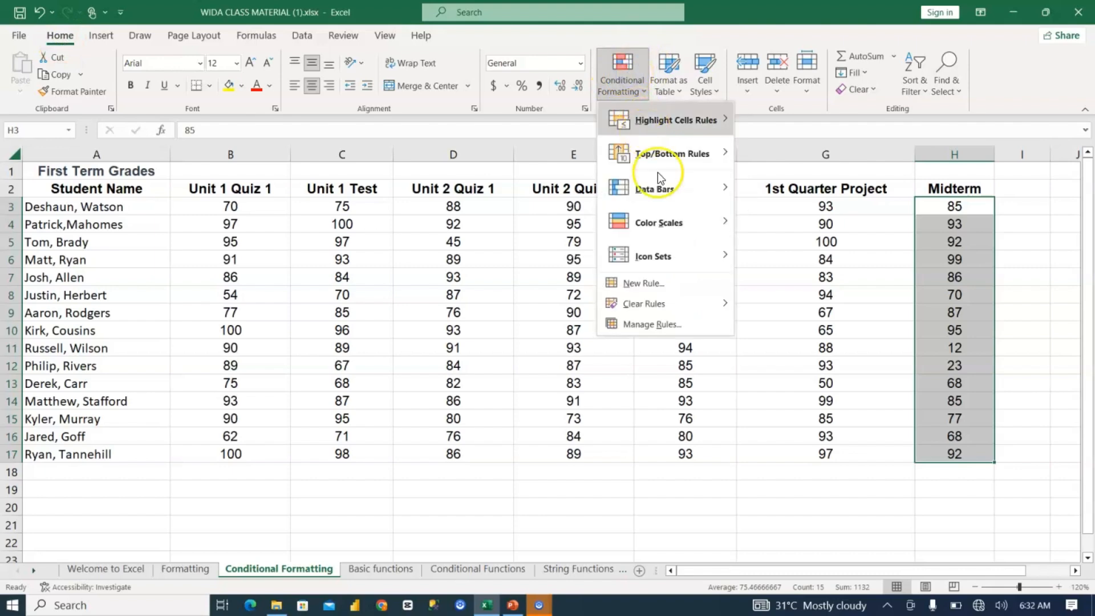
left_click(682, 119)
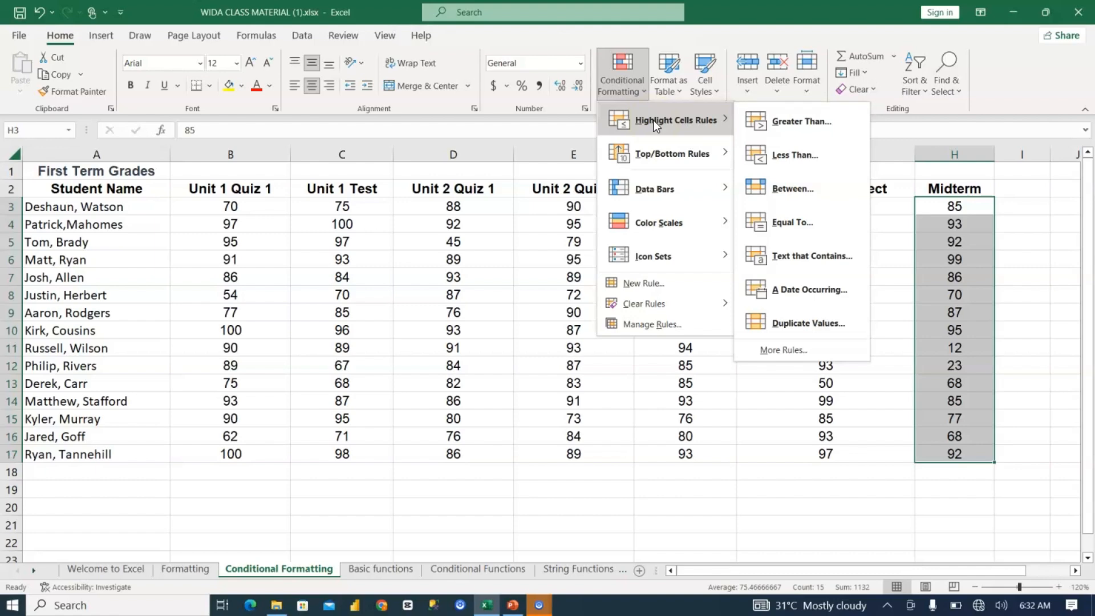
left_click(784, 124)
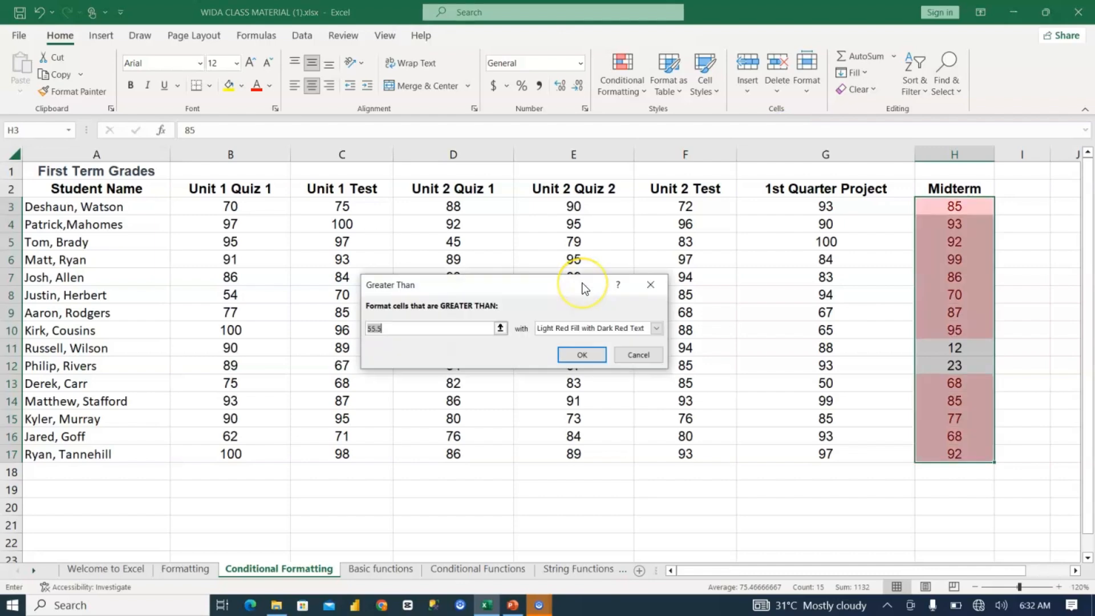
type("50")
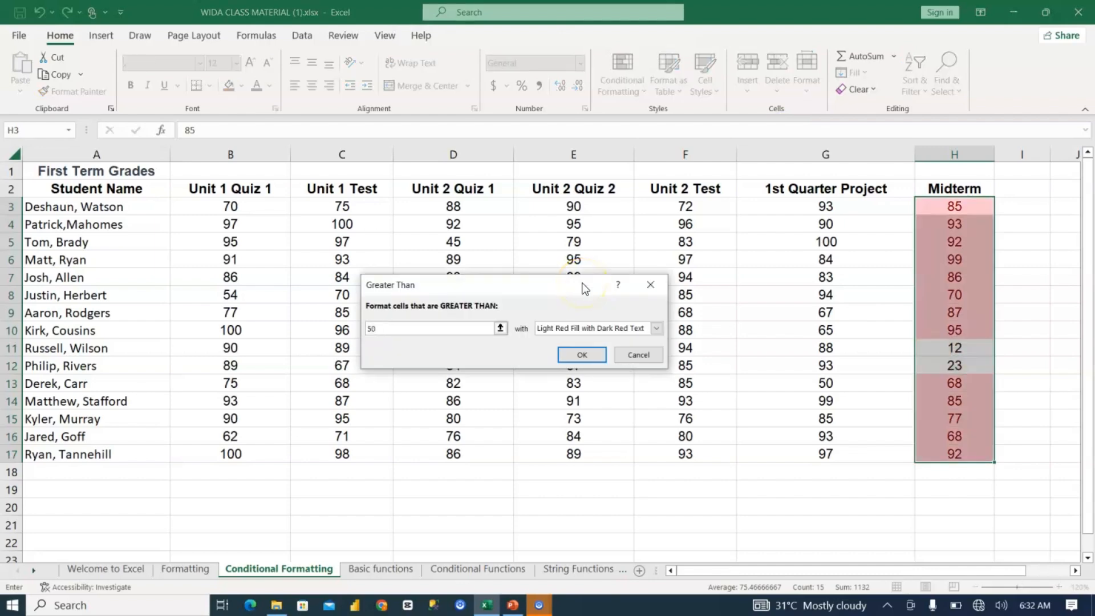
key("BackSpace")
key("BackSpace")
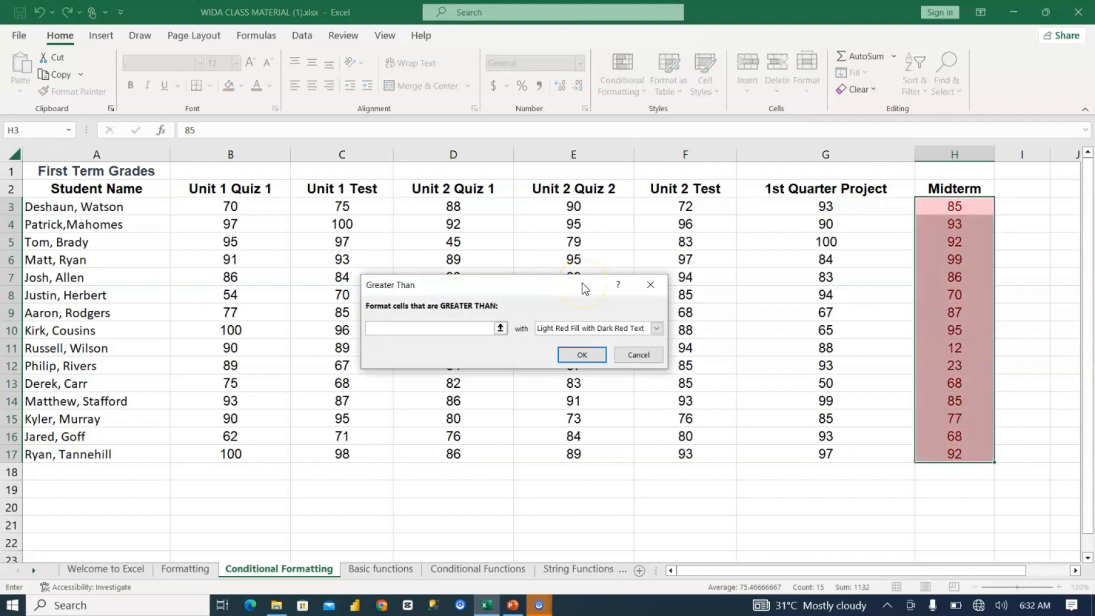
type("7")
type("5")
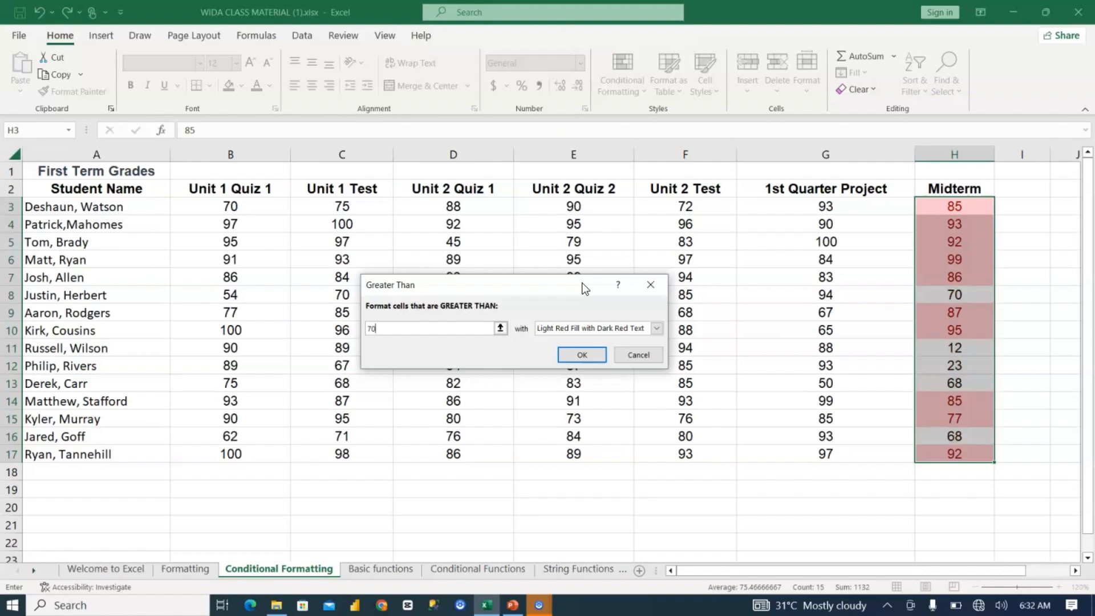
key("Return")
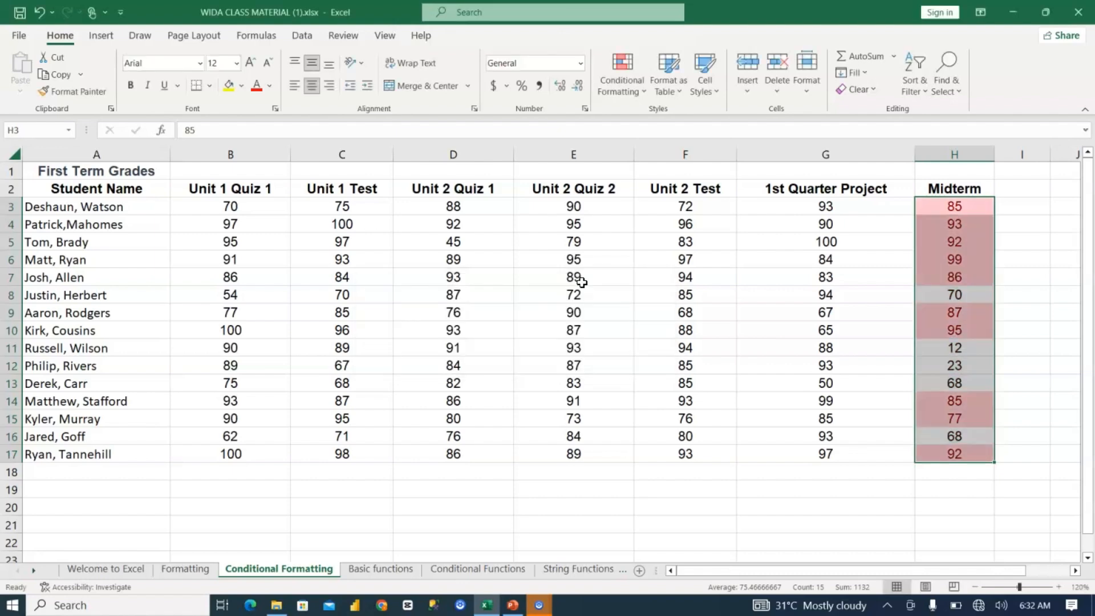
Step: Cancel the stray entry of 80 in H3 and undo the Greater Than highlighting on the Midterm scores
type("80")
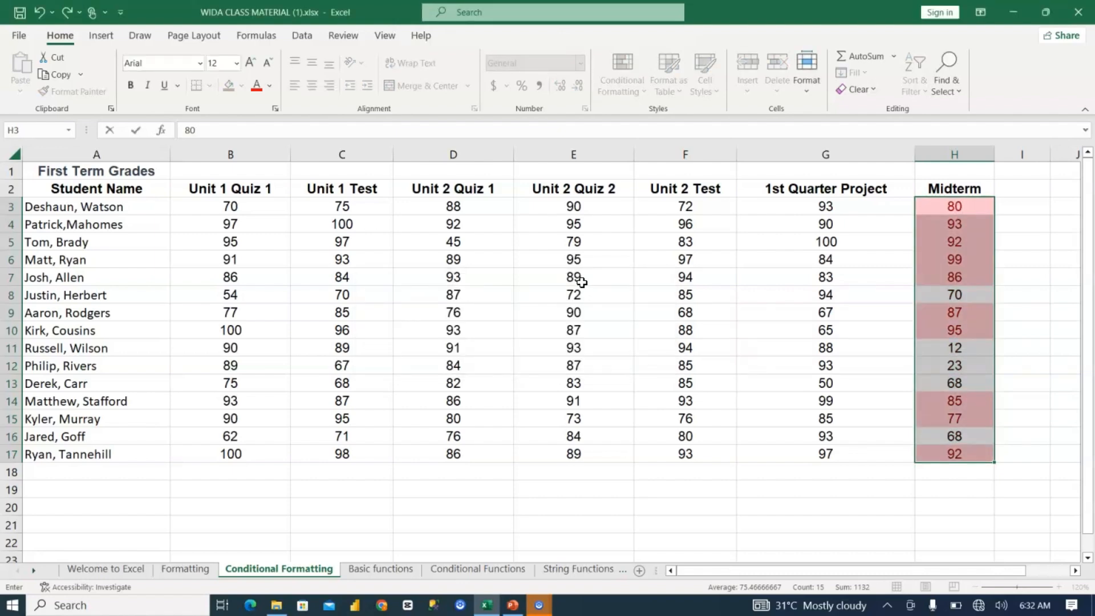
key("Escape")
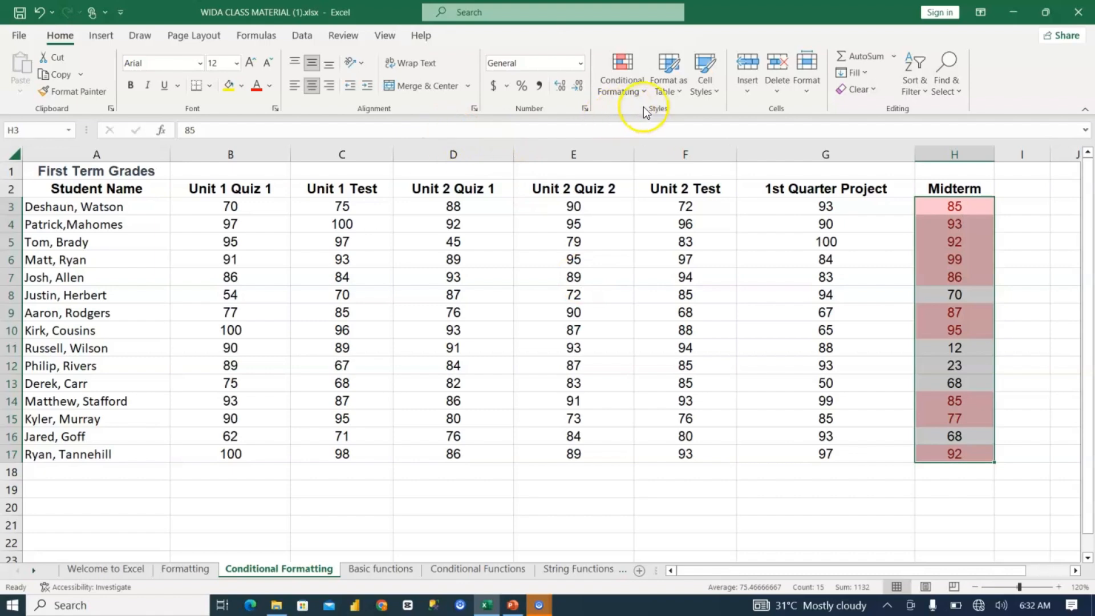
key("ctrl+z")
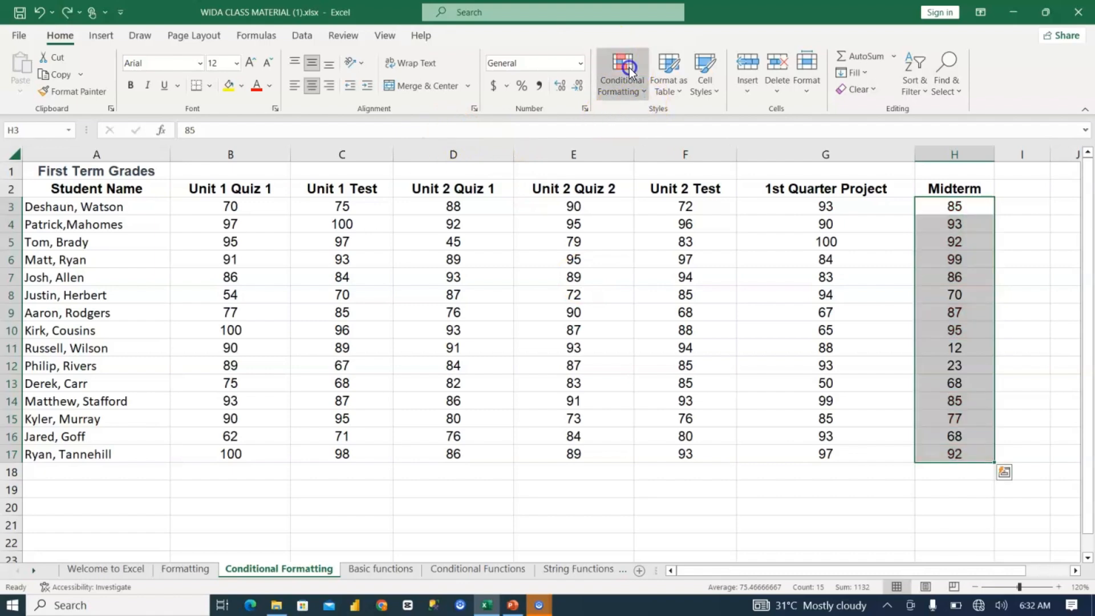
Step: Examine the conditional formatting options for the Midterm scores: highlight rules, top/bottom rules, data bars, color scales and icon sets
left_click(629, 69)
mouse_move(676, 130)
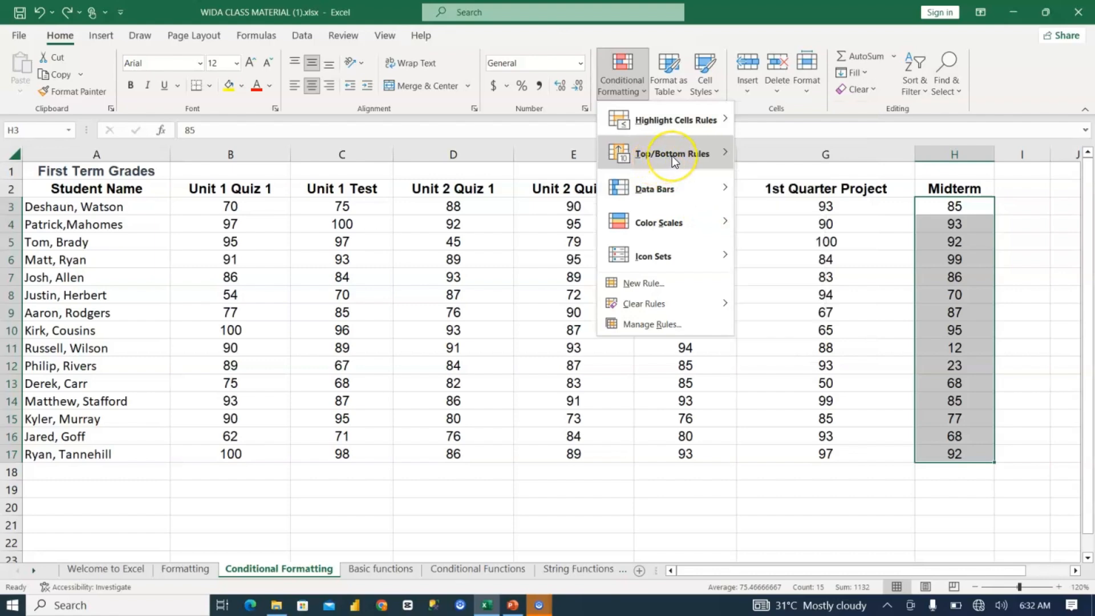
mouse_move(672, 155)
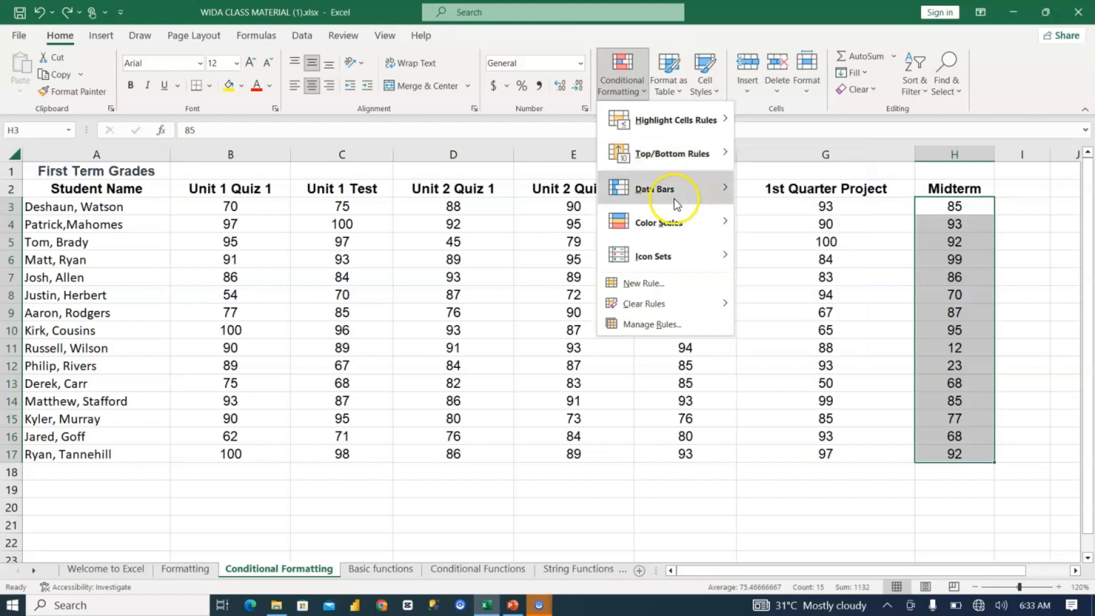
mouse_move(688, 194)
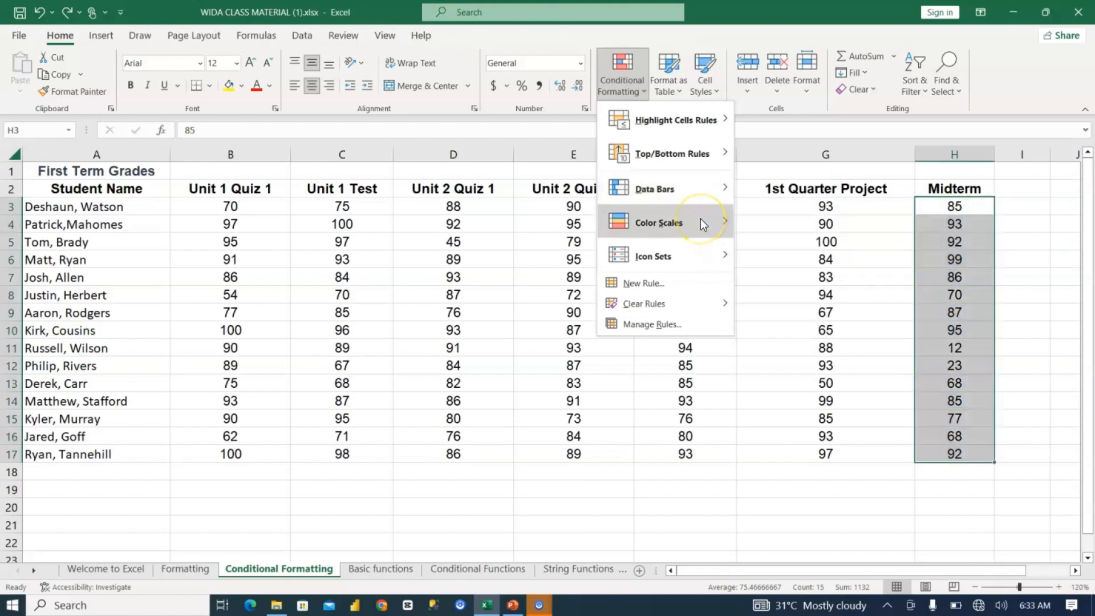
mouse_move(702, 222)
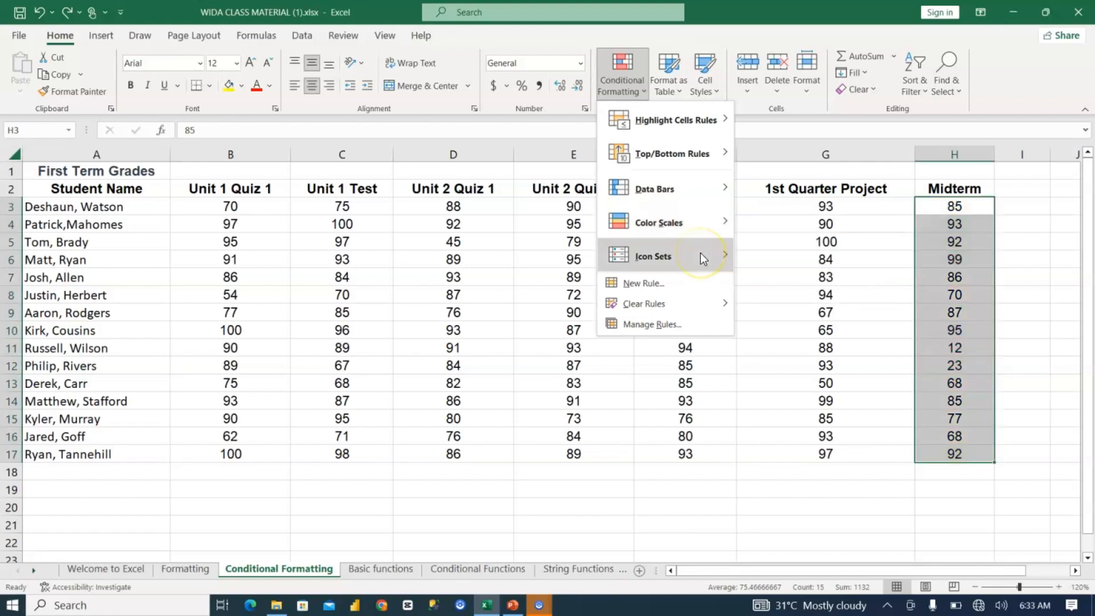
mouse_move(701, 255)
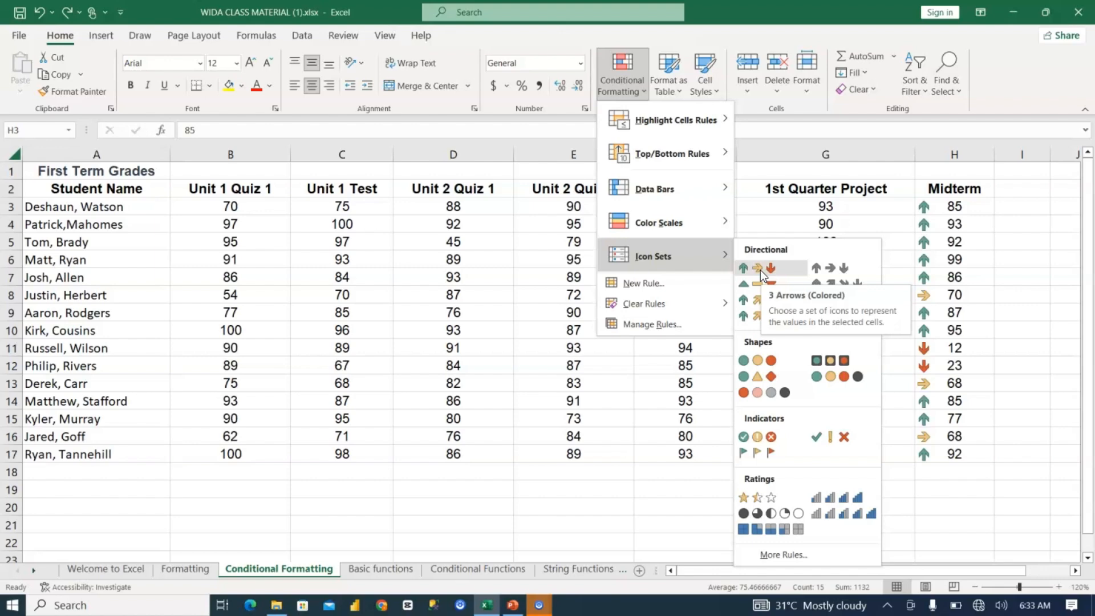
left_click(640, 422)
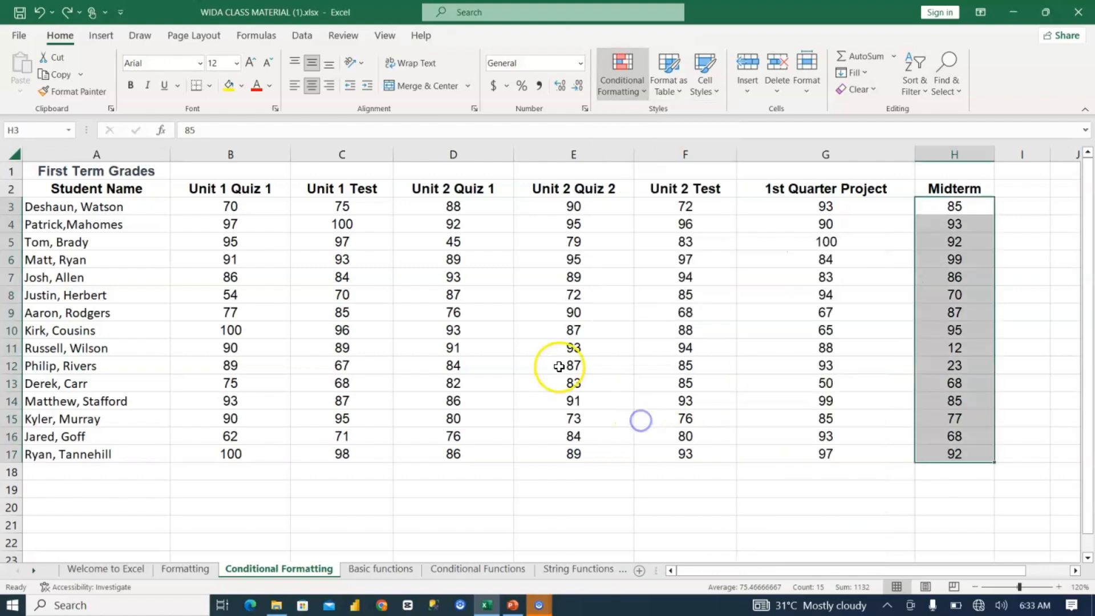
double_click(696, 223)
left_click(701, 263)
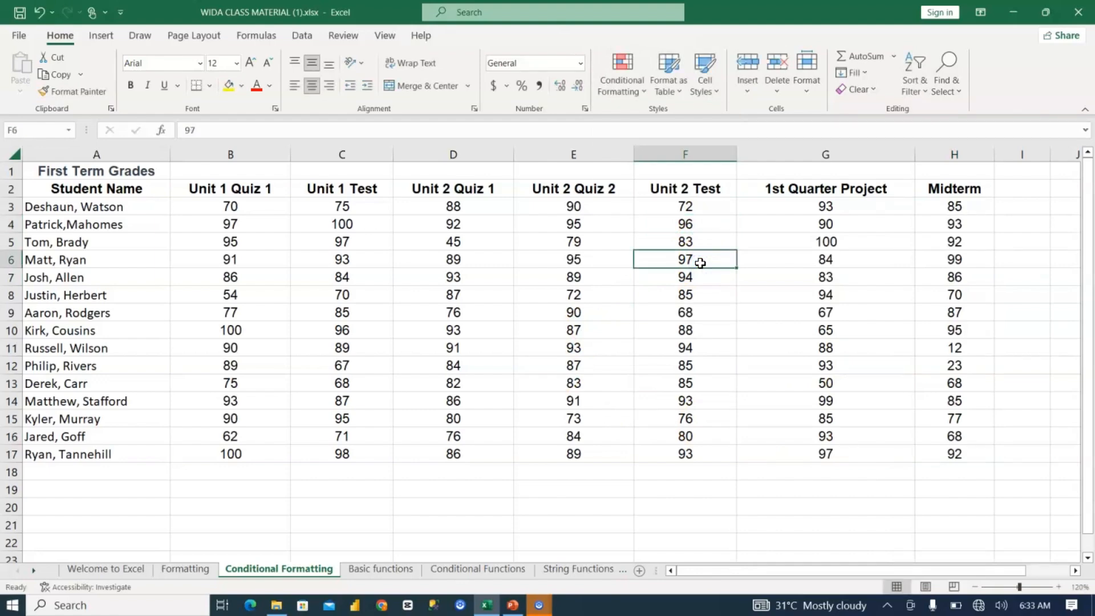
Step: On the Basic functions sheet, enter the heading "Functions and Formulas" in G6 and autofit column G to it
left_click(385, 568)
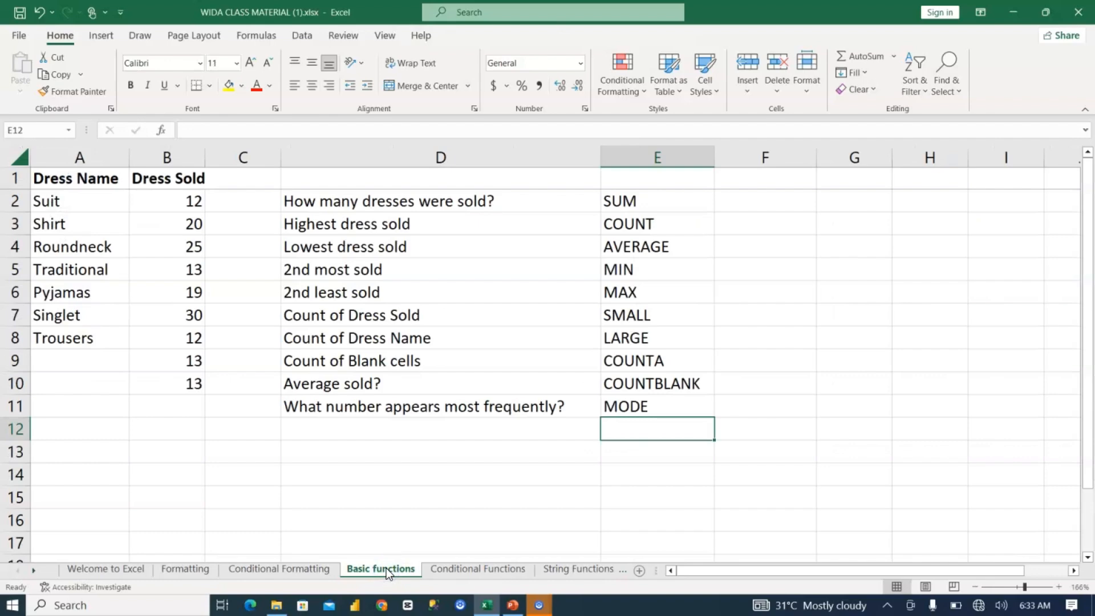
key("Right")
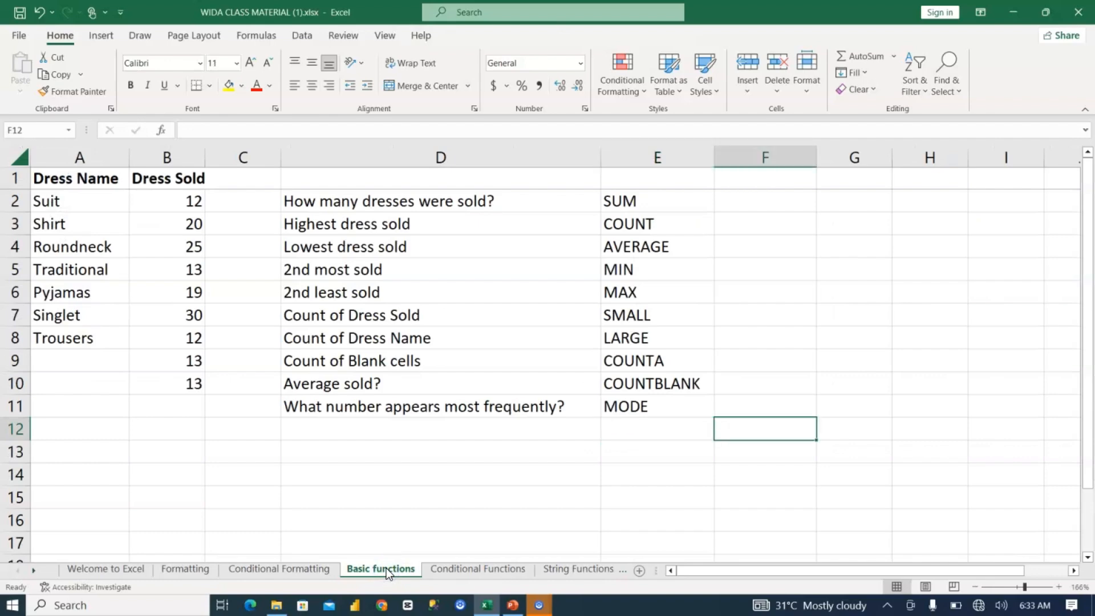
key("Right")
key("Up")
key("Up")
key("Up")
key("Up")
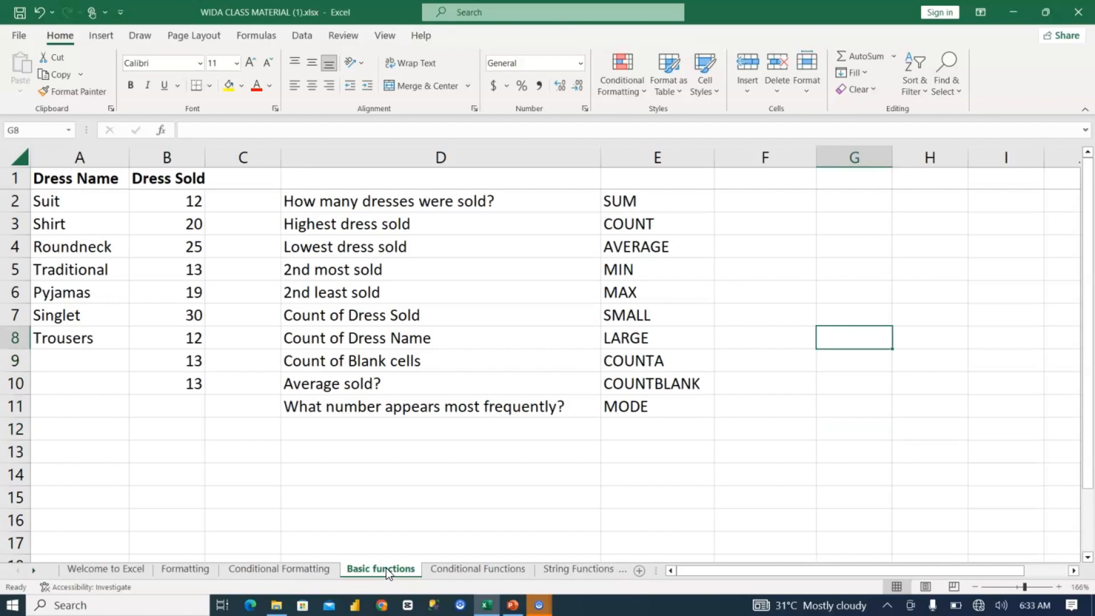
key("Up")
key("Up")
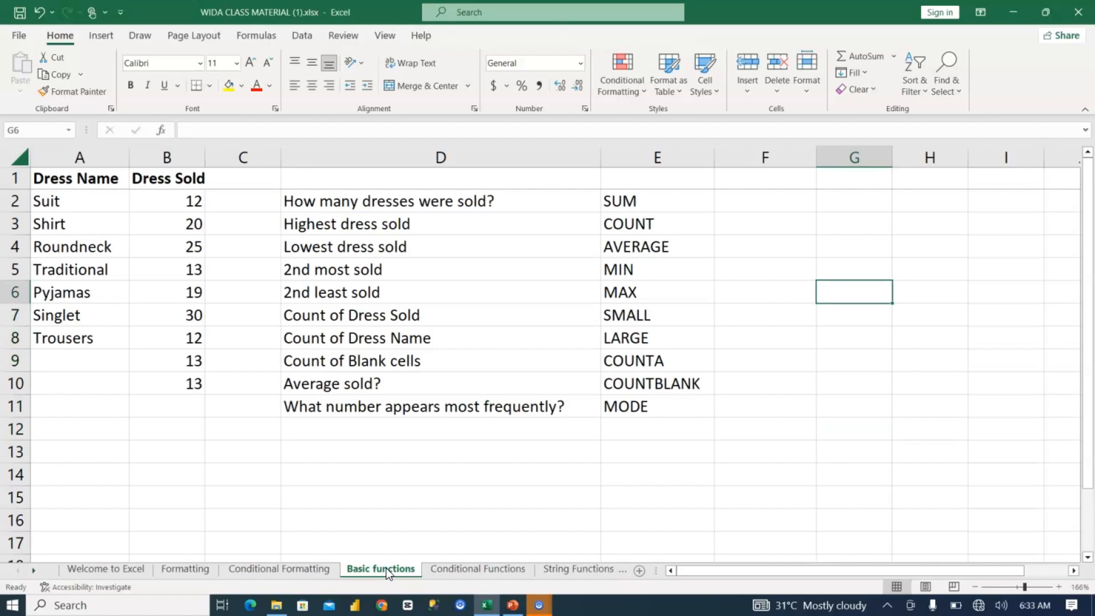
type("Function")
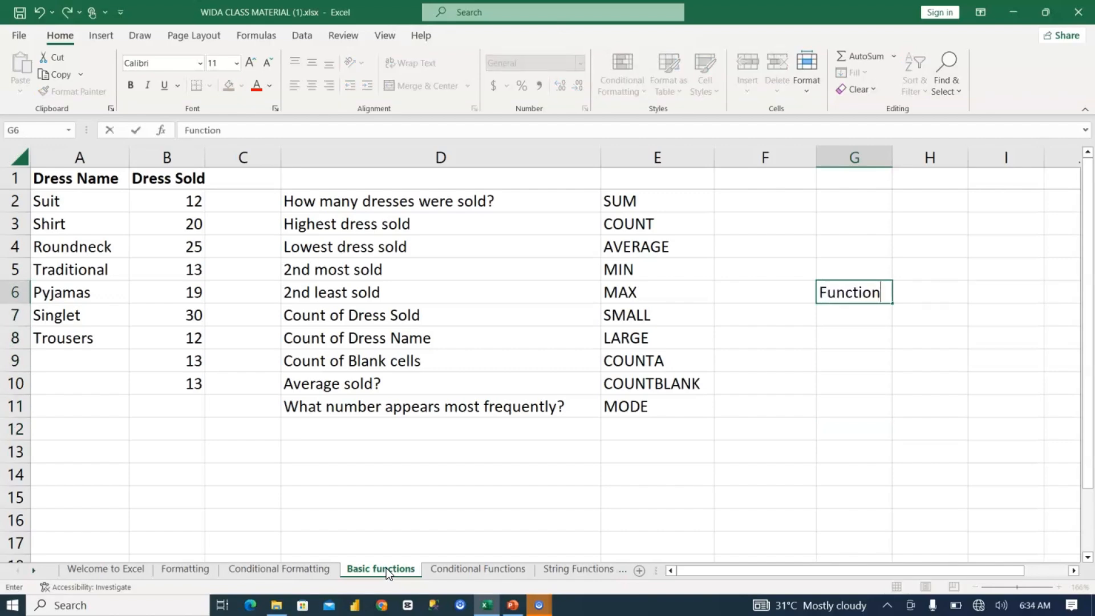
type("s and Formulas")
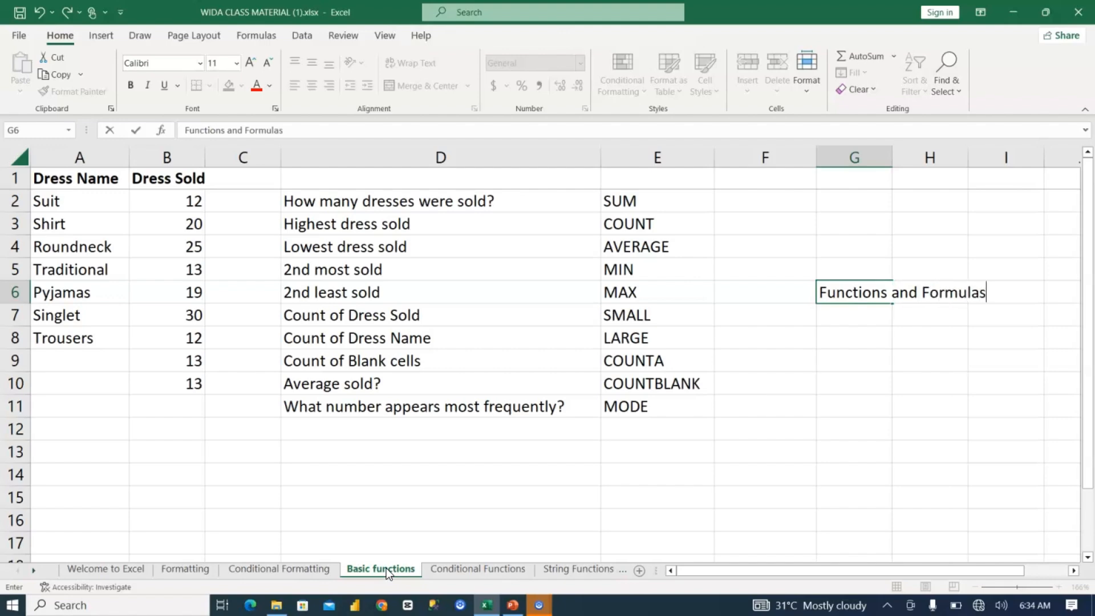
left_click(385, 567)
key("Return")
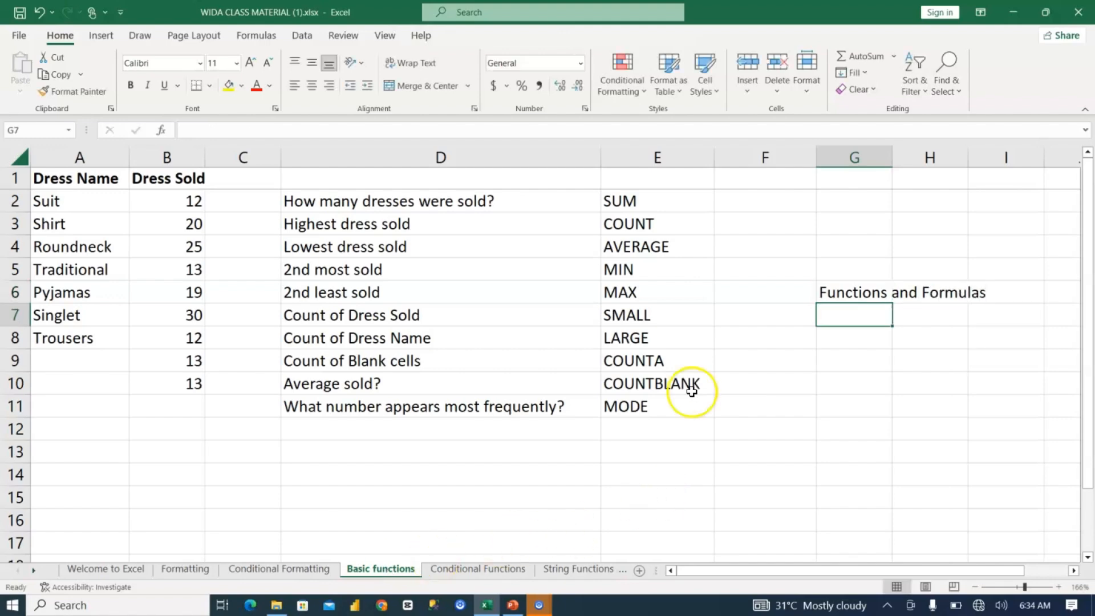
double_click(891, 159)
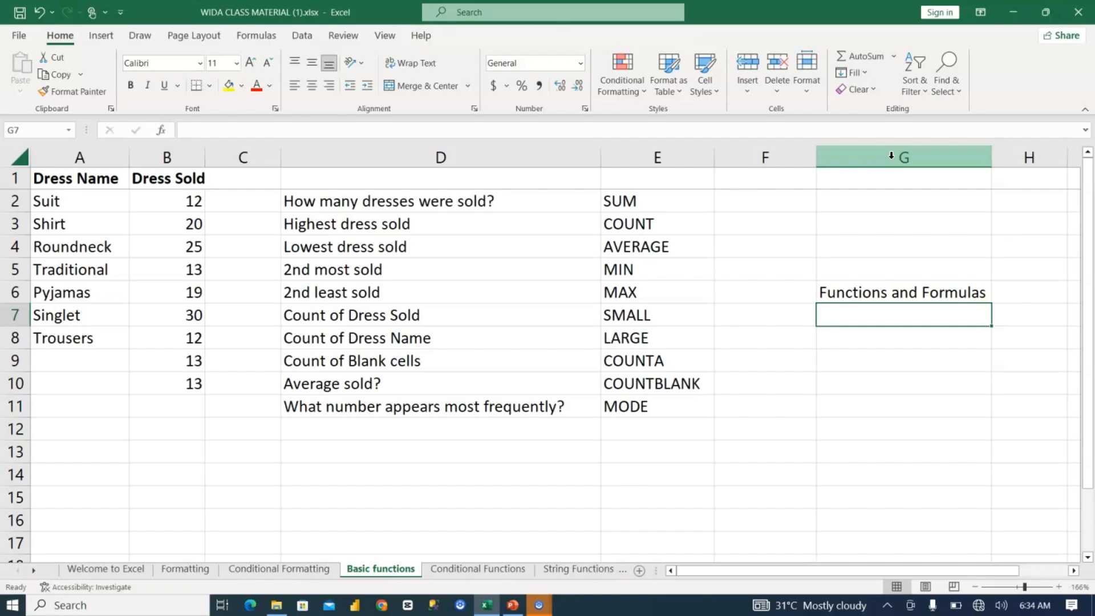
Step: Enter 2+2 in G9 without an equals sign
left_click(881, 357)
type("2+2")
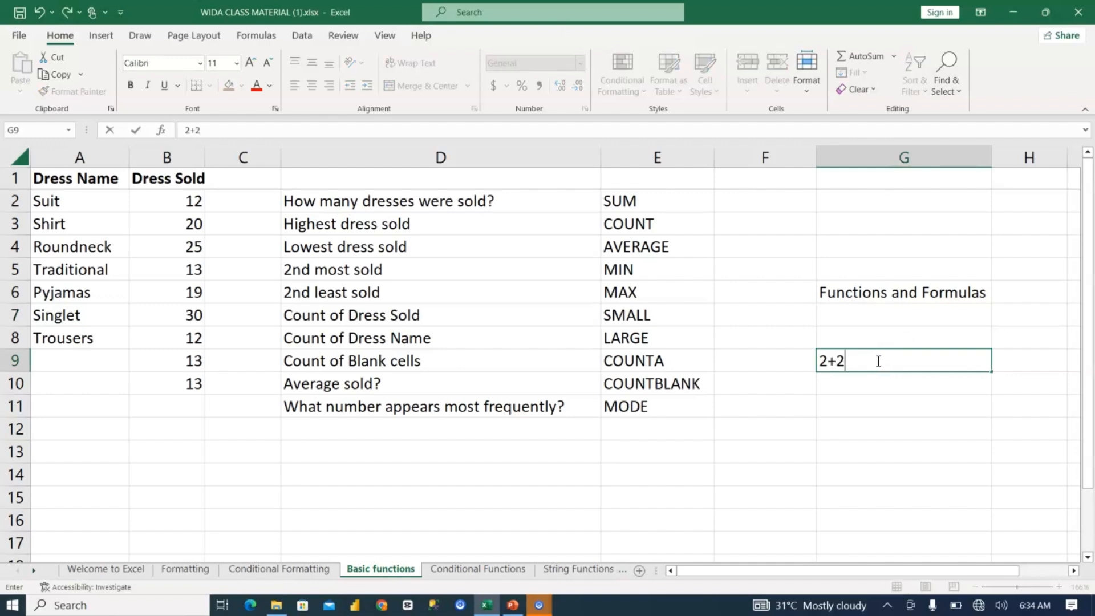
key("Left")
key("Left")
key("Left")
left_click(877, 360)
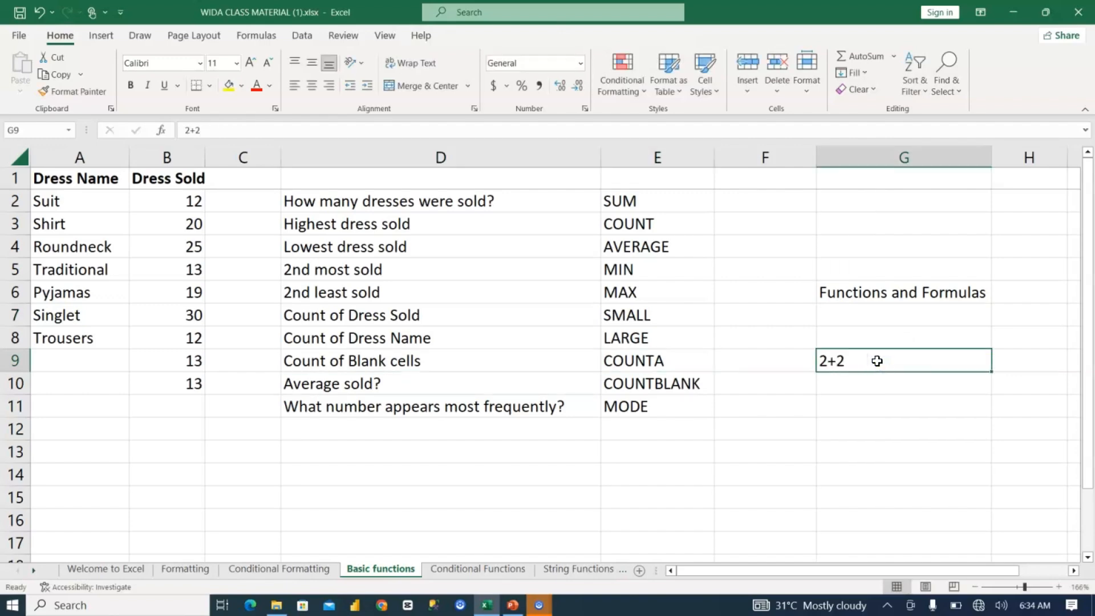
Step: Replace the entry in G9 with the formula =2+2 and check the cell's content
type("=")
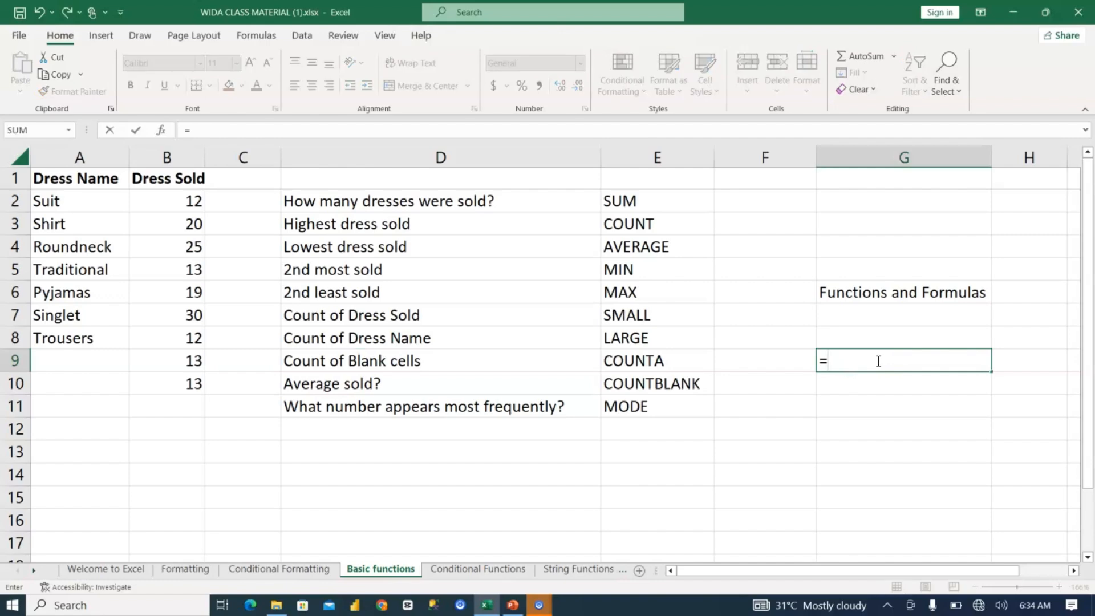
left_click(832, 364)
left_click_drag(843, 364, 802, 370)
left_click_drag(883, 356, 805, 365)
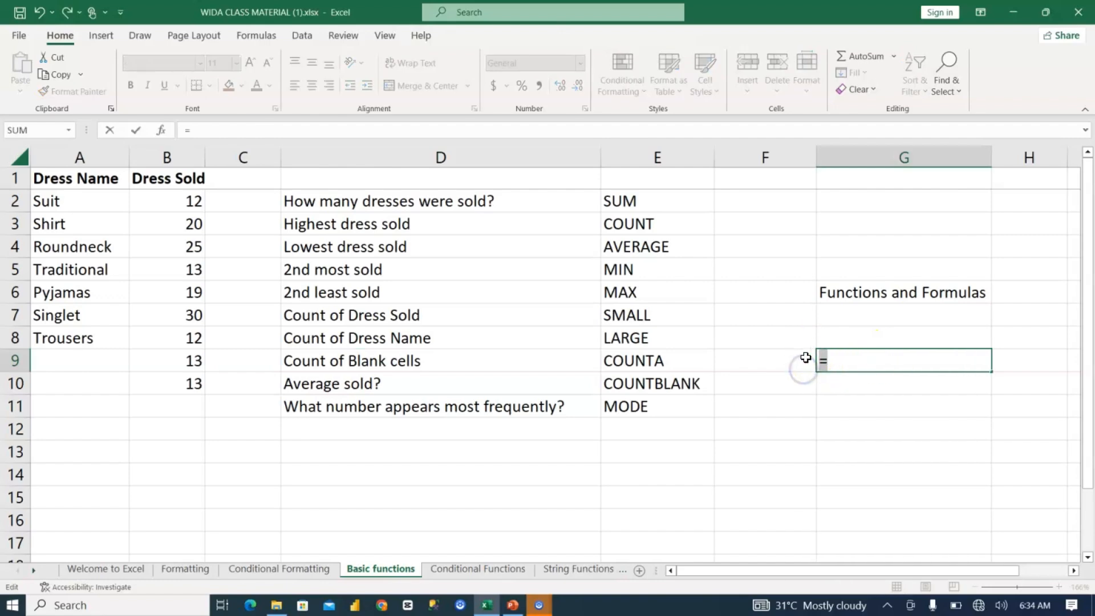
left_click(844, 360)
type("2+2")
key("Return")
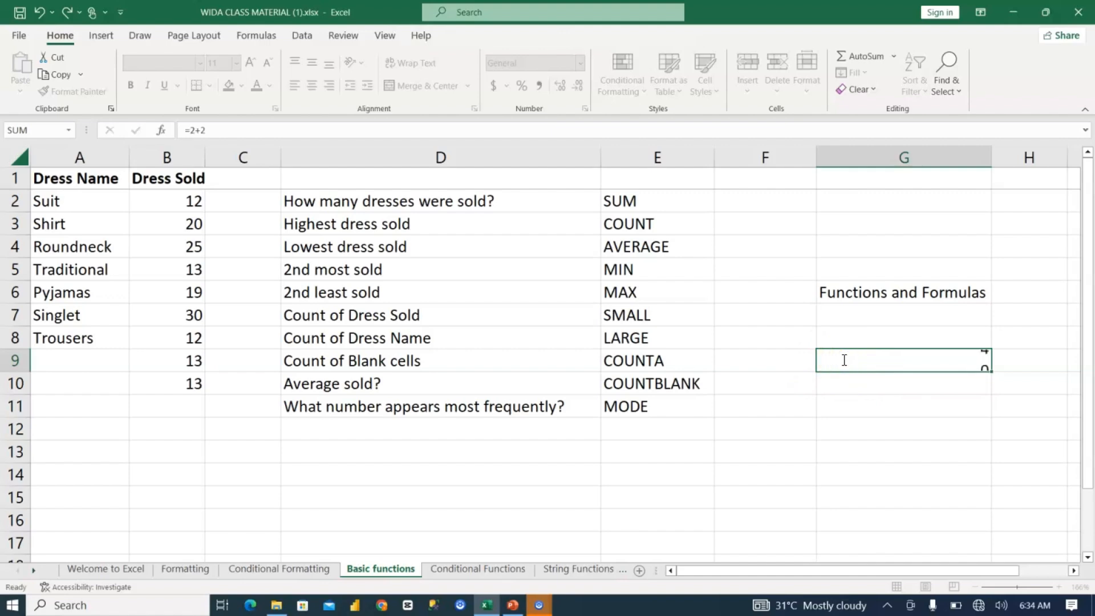
left_click(960, 359)
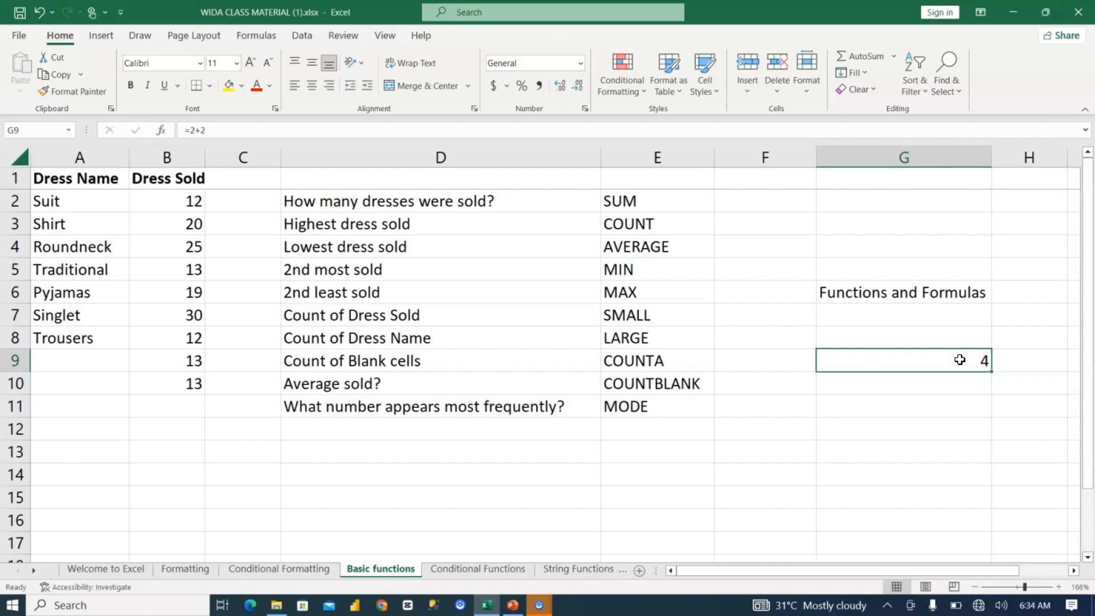
left_click(898, 431)
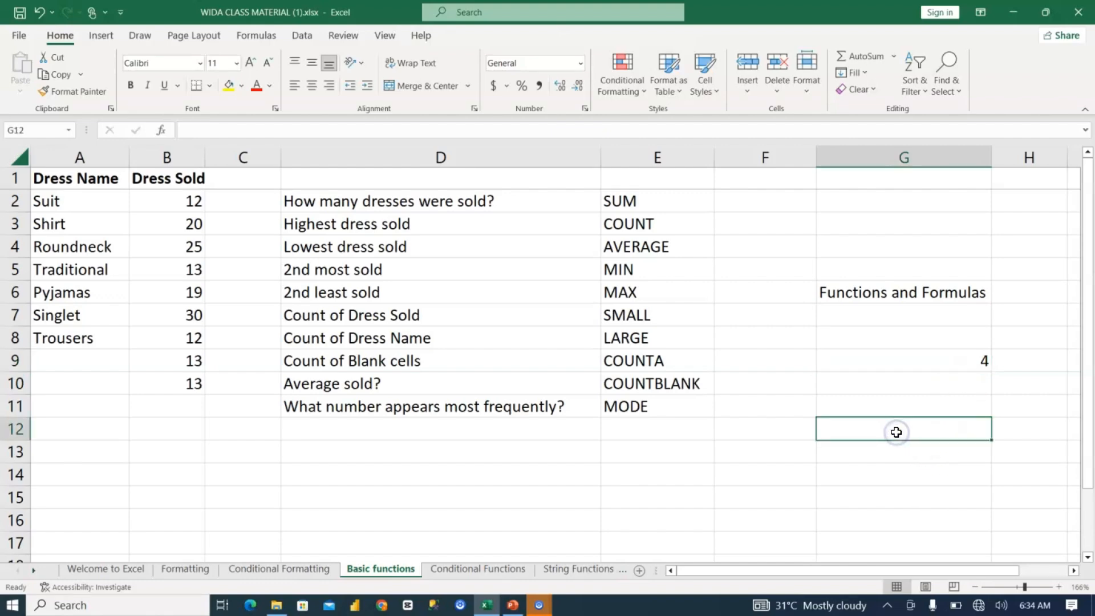
Step: Enter the formula =2+2-8/2 in G12 and check the cell's content
type("=2")
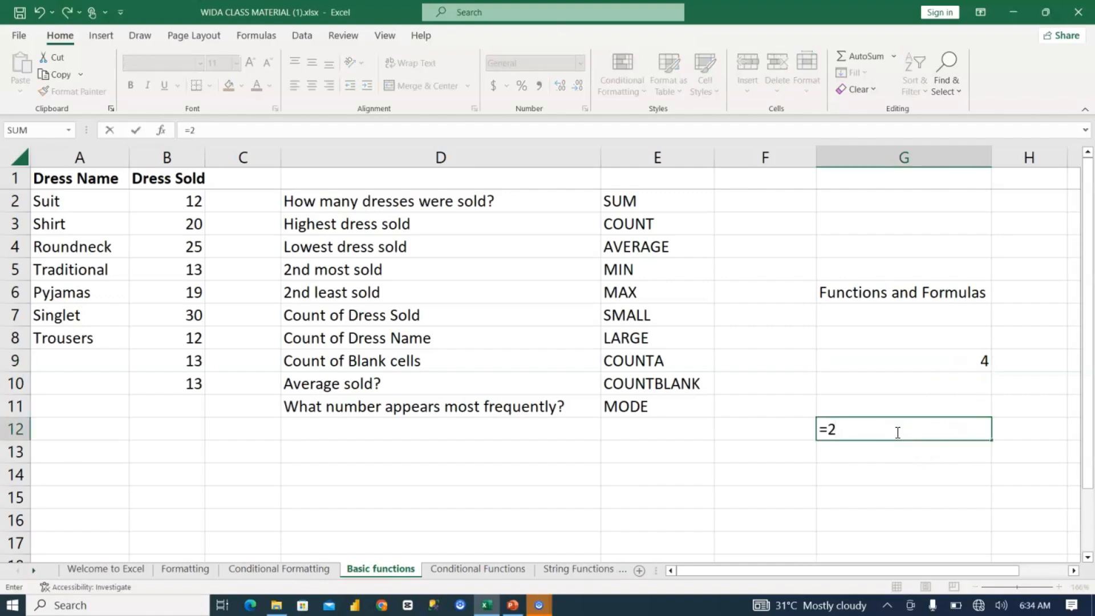
type("+2-8?2")
key("BackSpace")
key("BackSpace")
type("?")
key("BackSpace")
type("/2")
key("Return")
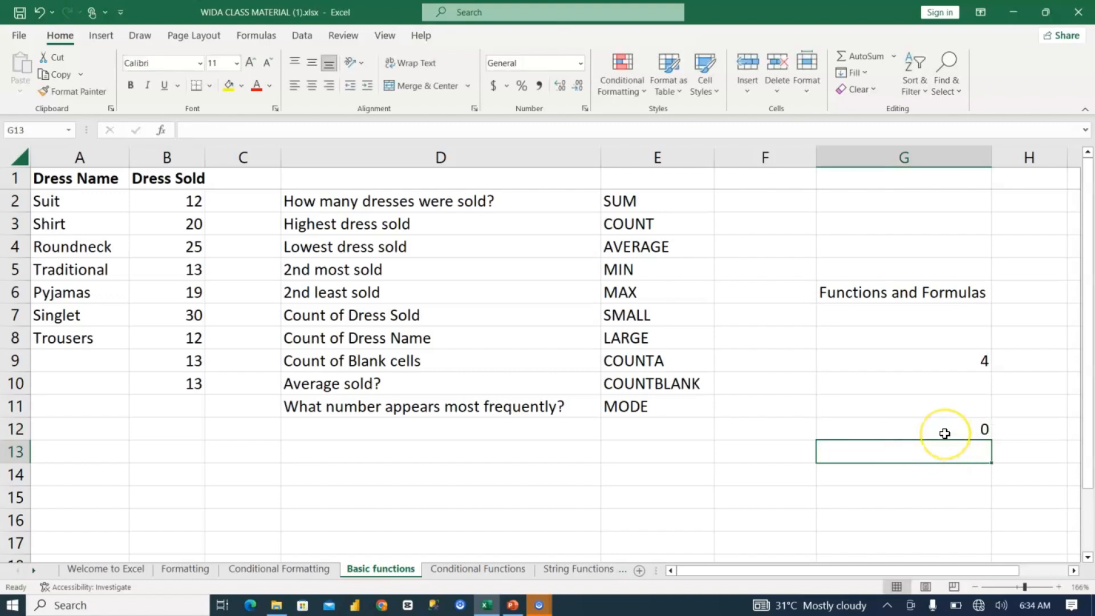
left_click(943, 429)
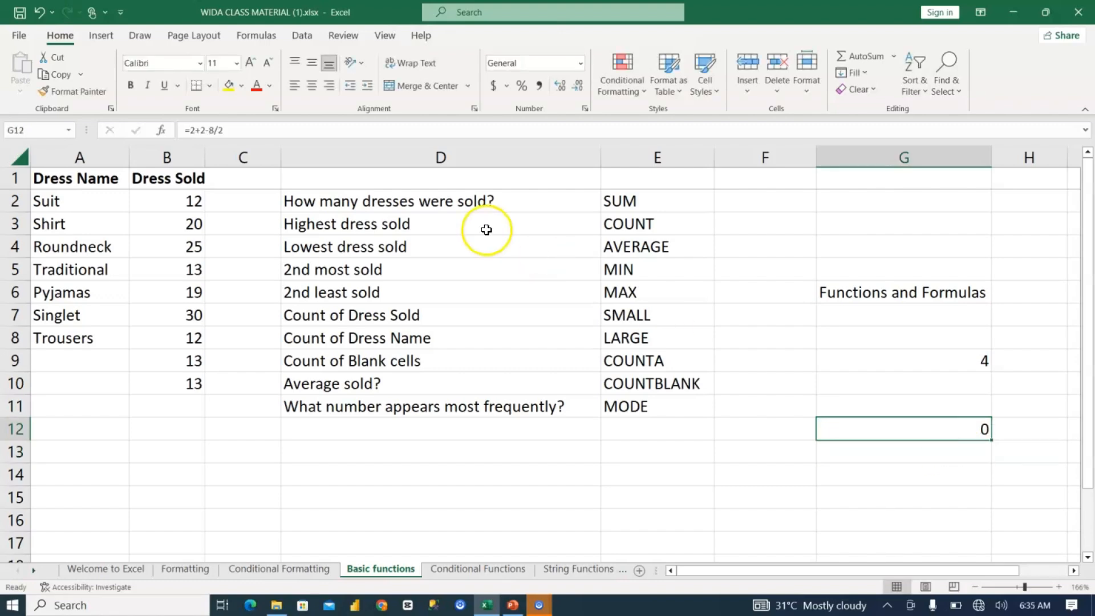
Step: Try to decrease the number of decimal places shown in G12
left_click(578, 90)
left_click(578, 91)
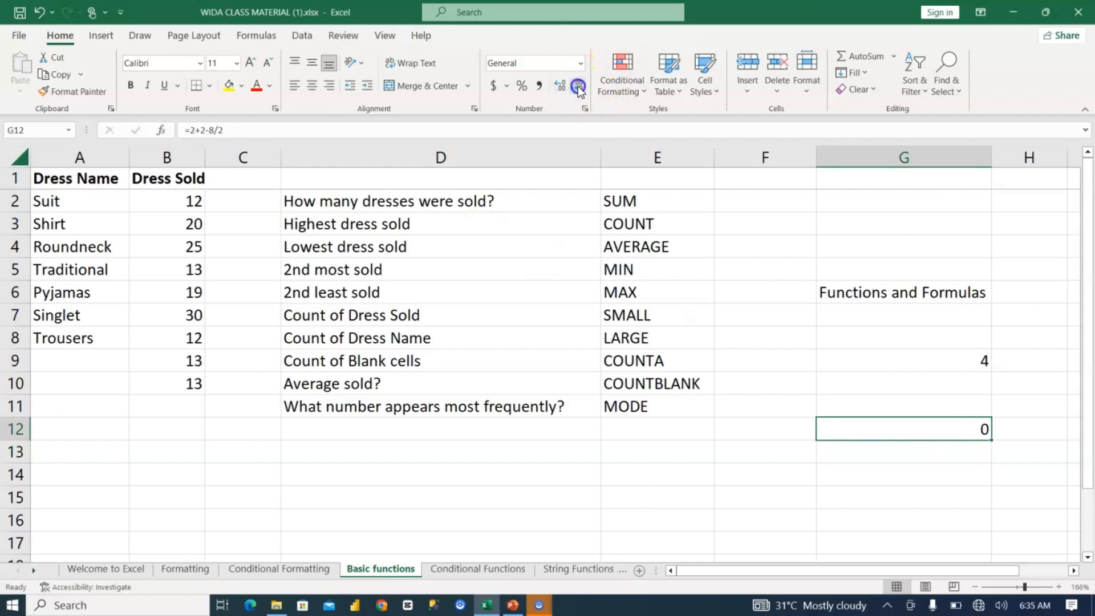
left_click(578, 91)
Step: Change the first number in G12's formula to 19, making it =19+2-8/2, and review the formula
left_click(925, 432)
double_click(829, 430)
left_click(831, 430)
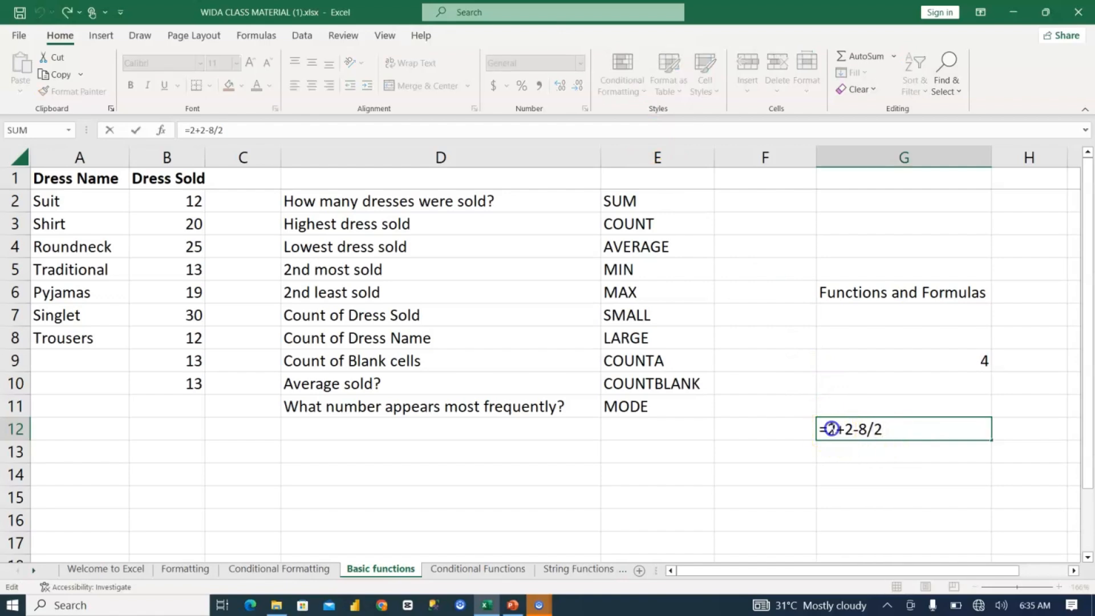
key("BackSpace")
type("19")
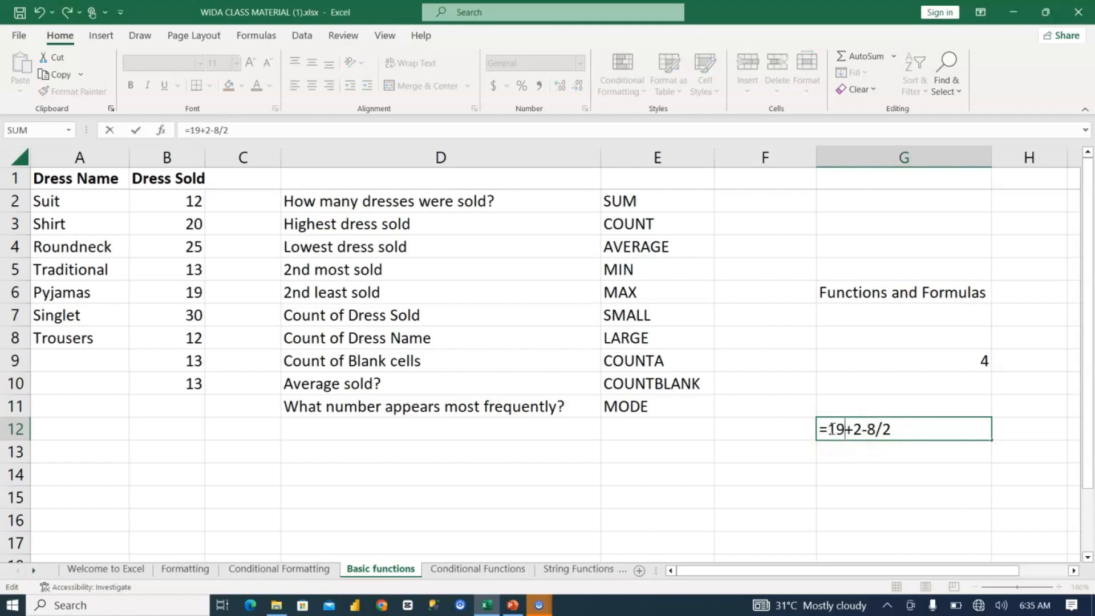
key("Return")
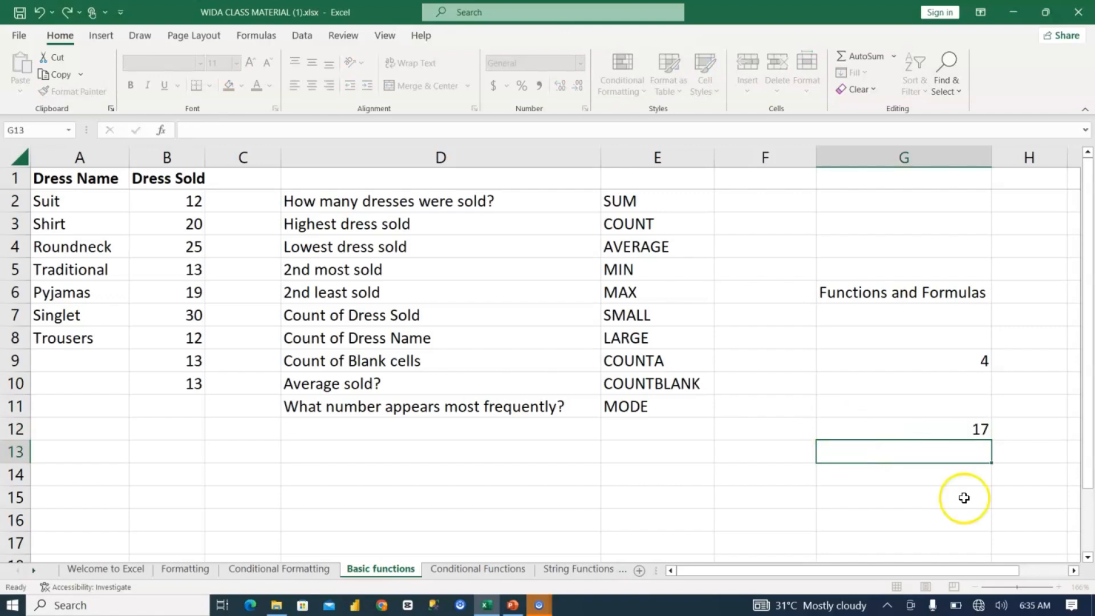
left_click(944, 431)
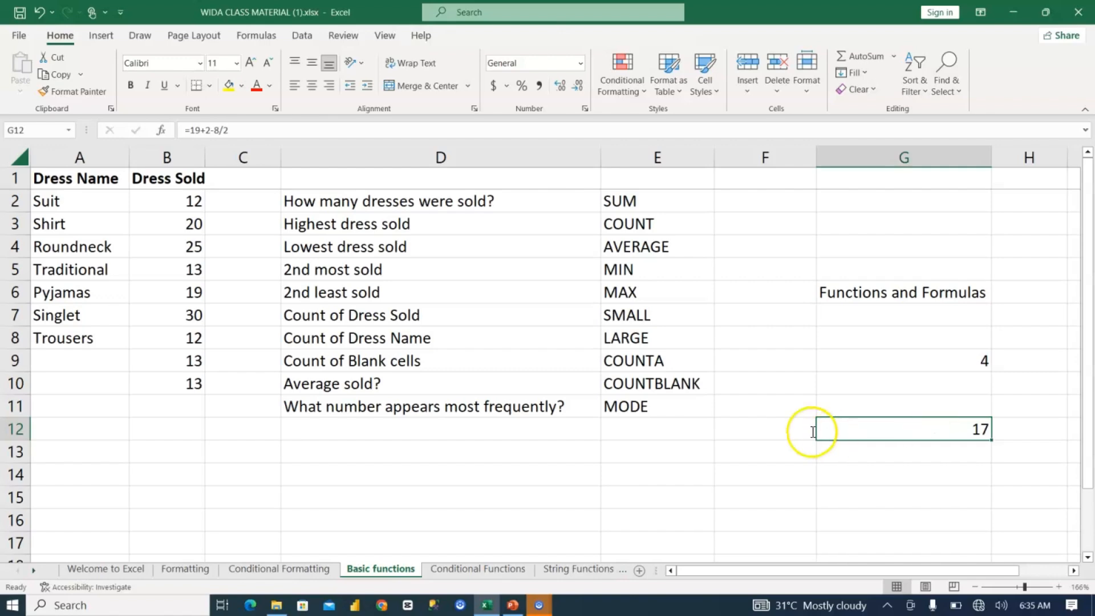
double_click(837, 432)
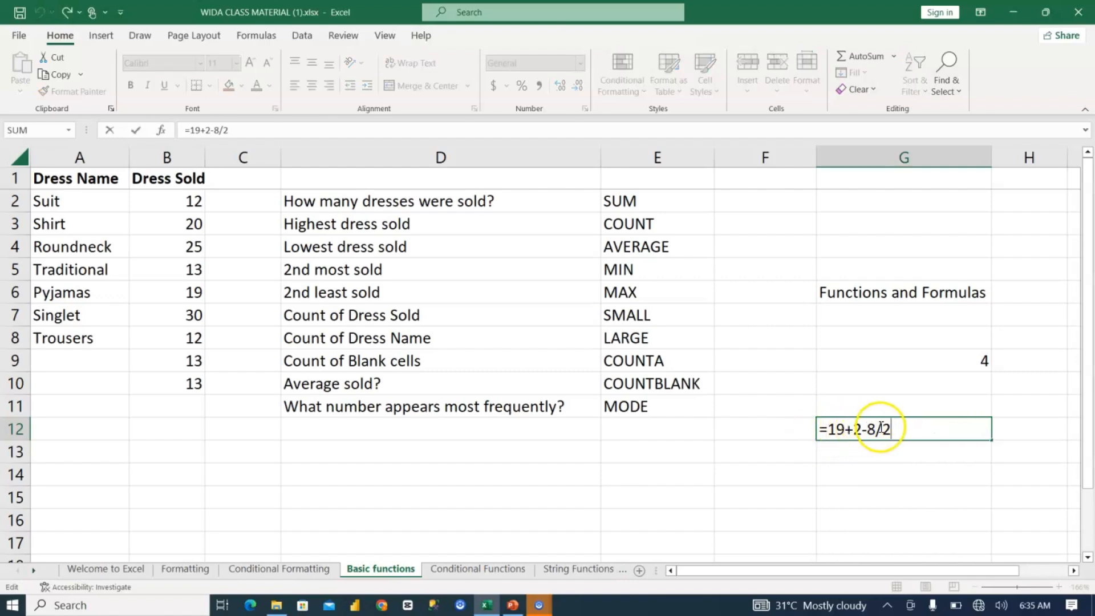
key("Return")
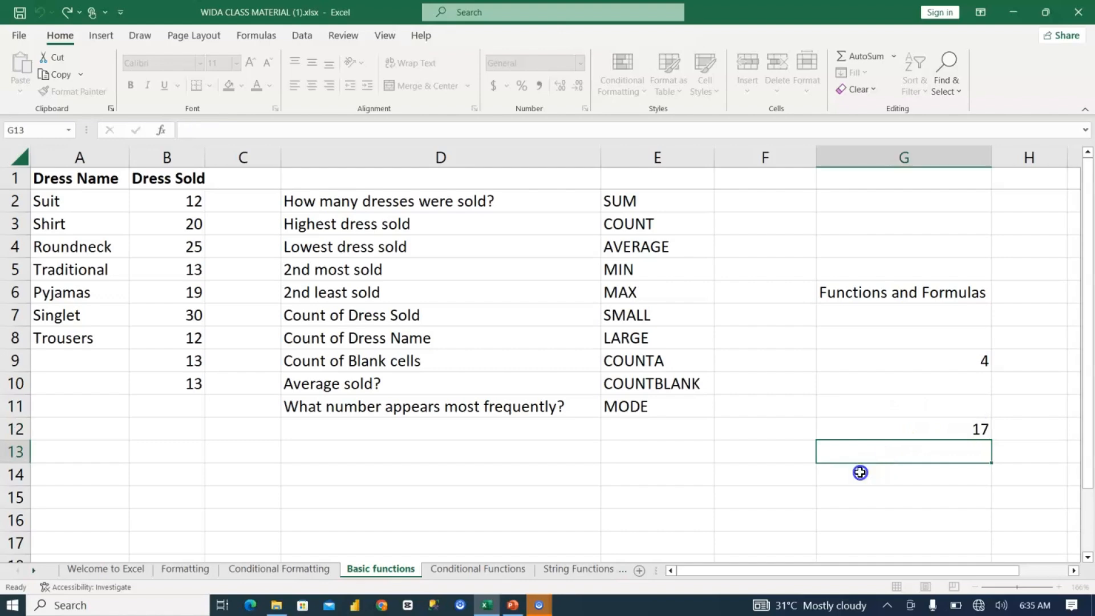
Step: Enter the function =sum(2,2) in G14
left_click(860, 472)
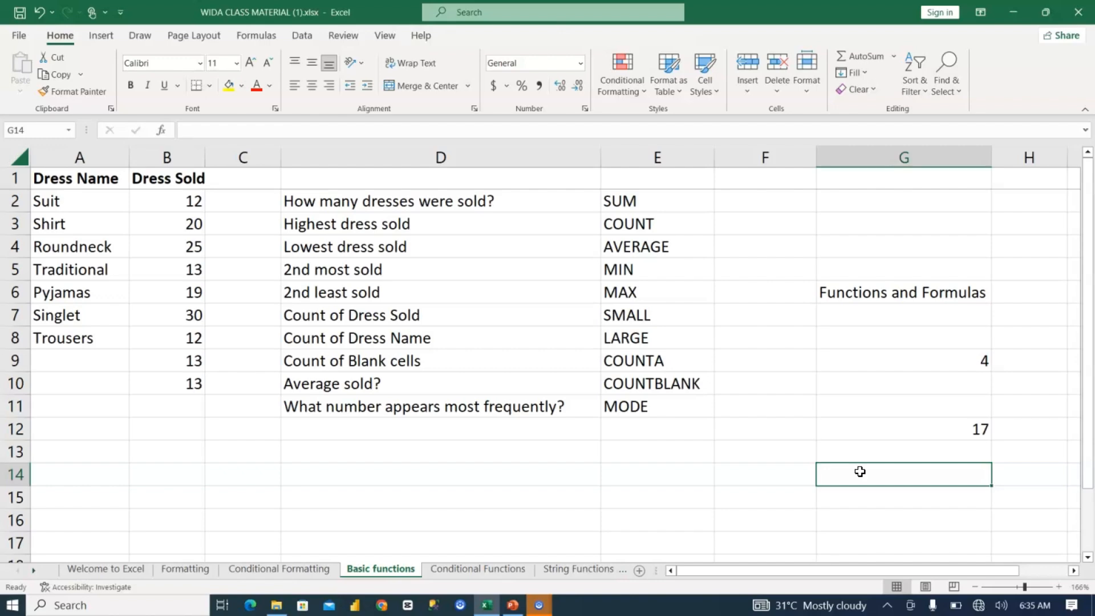
type("=")
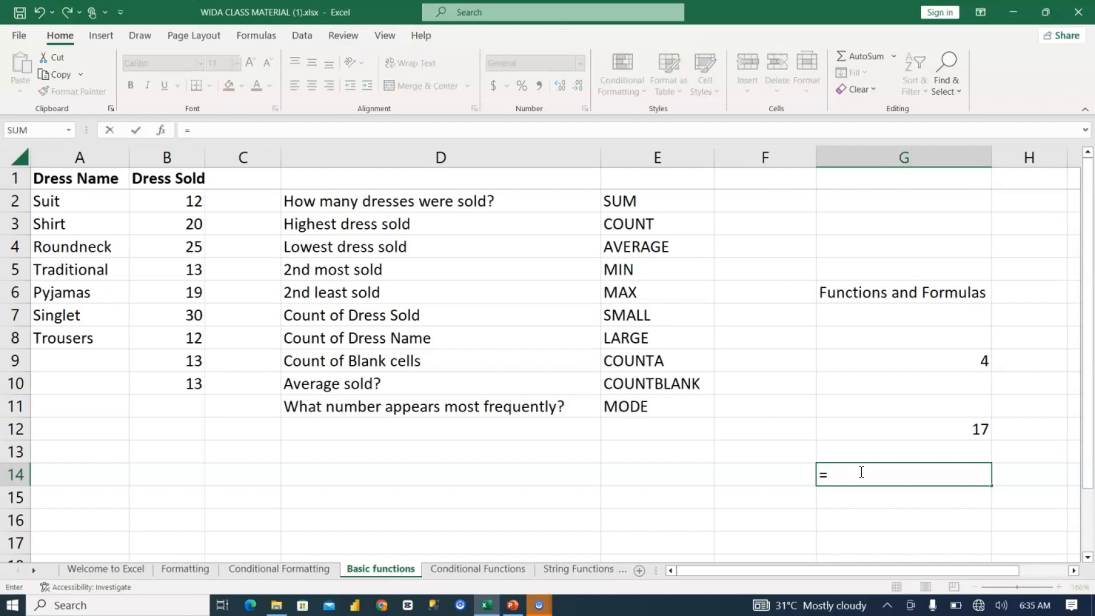
type("sum(")
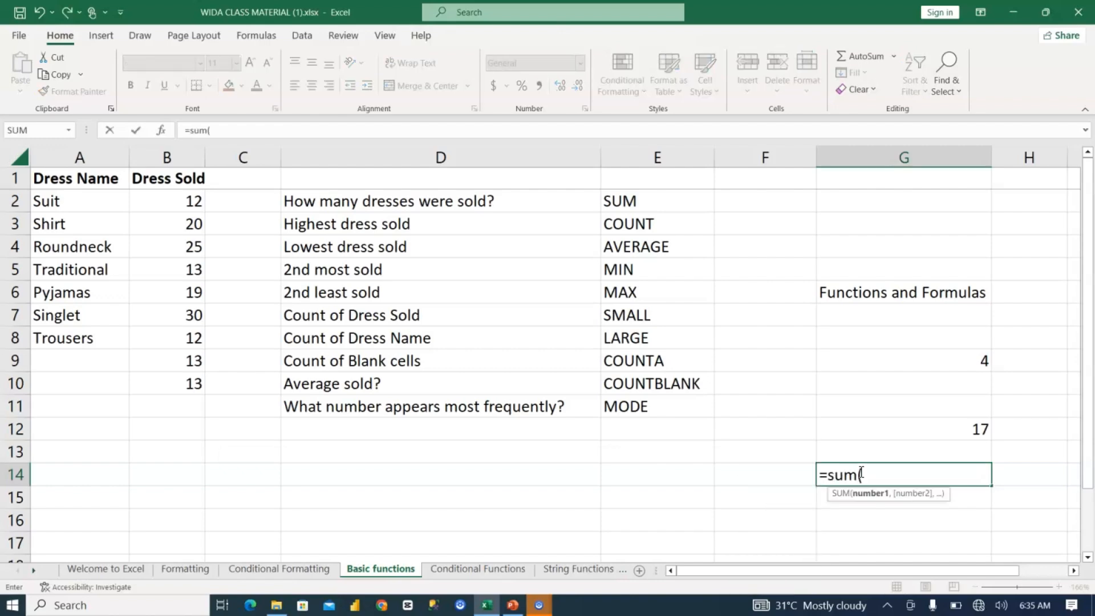
type("2,2)")
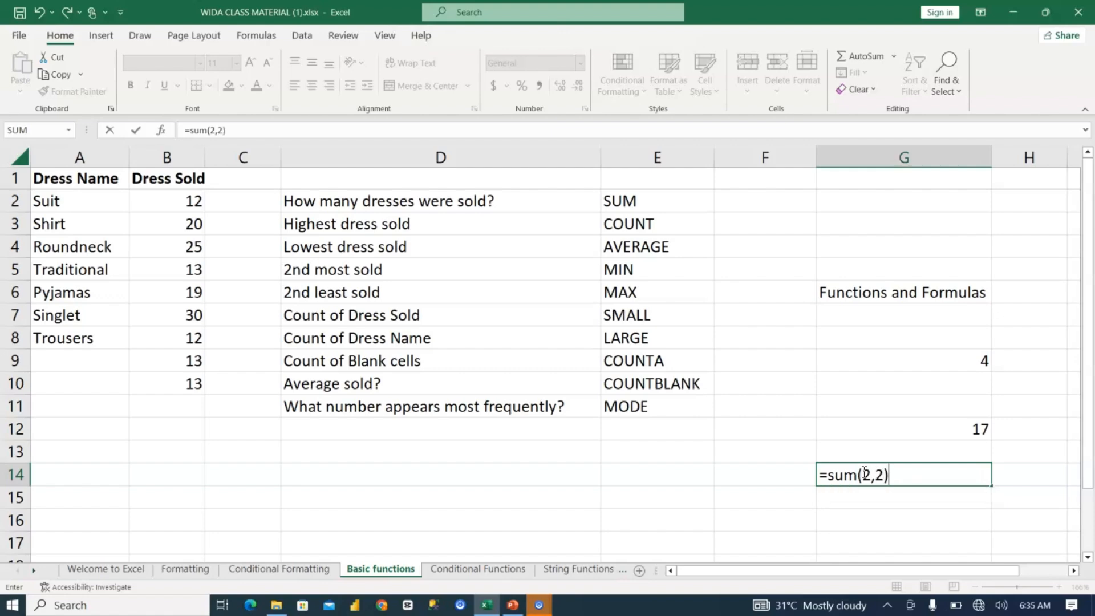
left_click(850, 468)
key("Return")
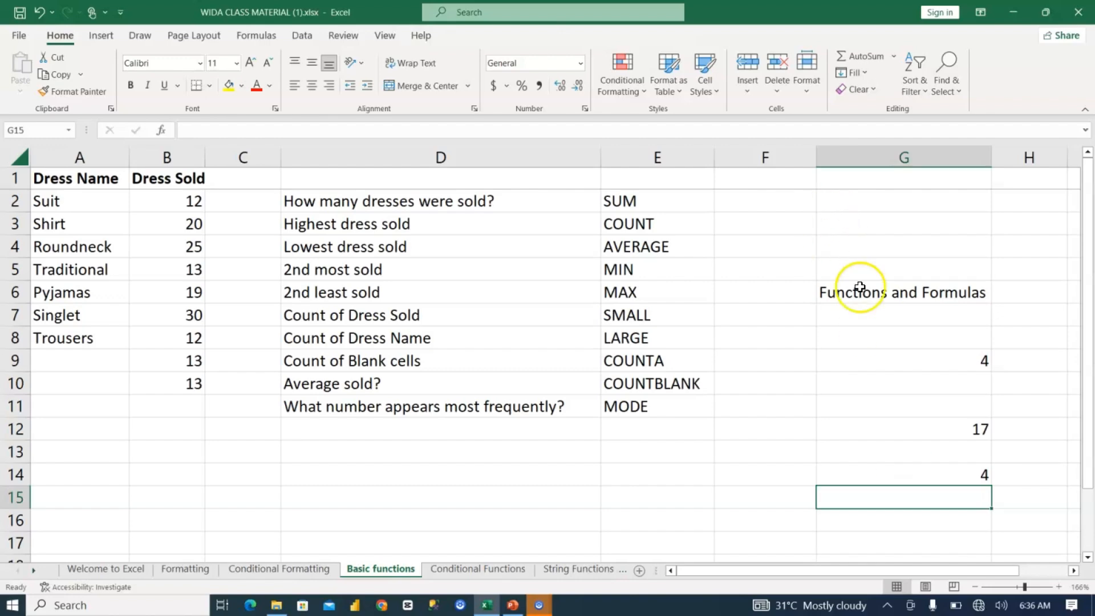
Step: Clear the heading and the example formulas from G6:G14
left_click_drag(864, 287, 903, 485)
key("Delete")
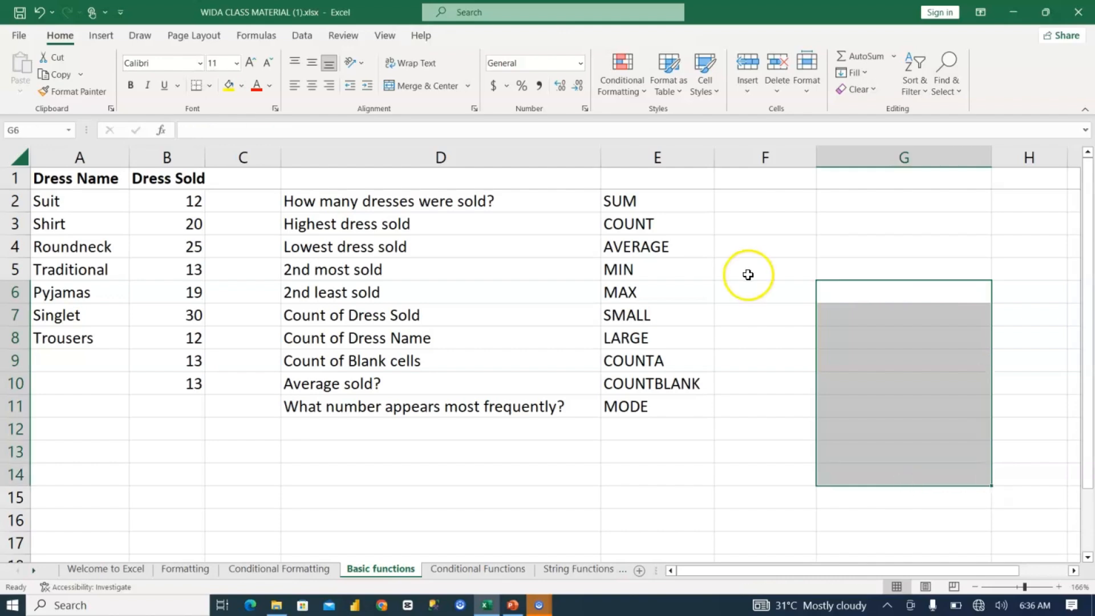
left_click(757, 196)
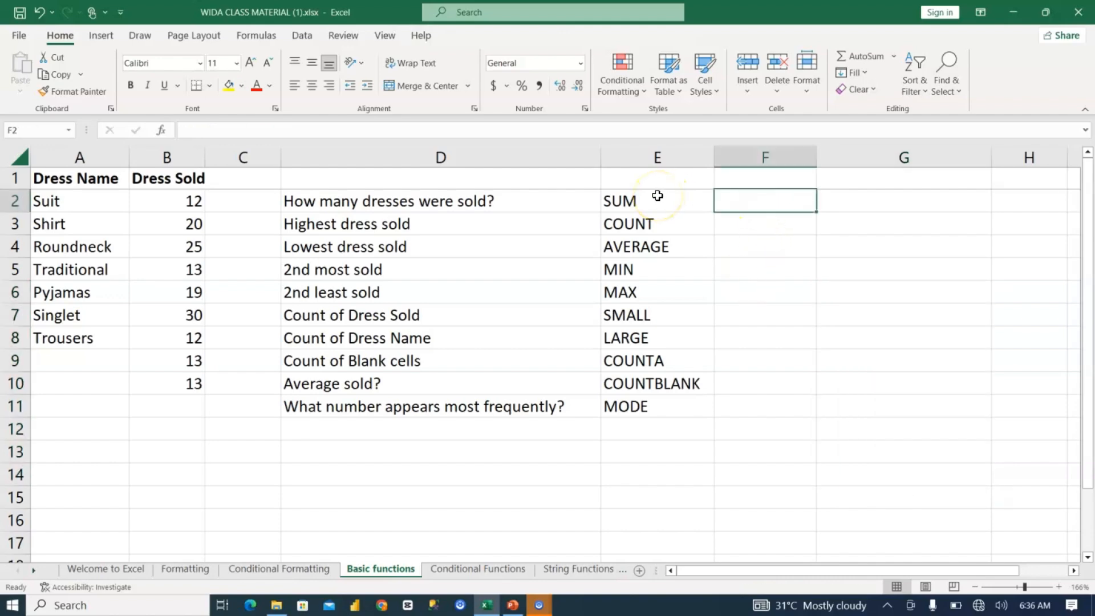
Step: Go through the basic function names listed in column E, from SUM to MAX
left_click(657, 195)
left_click(643, 216)
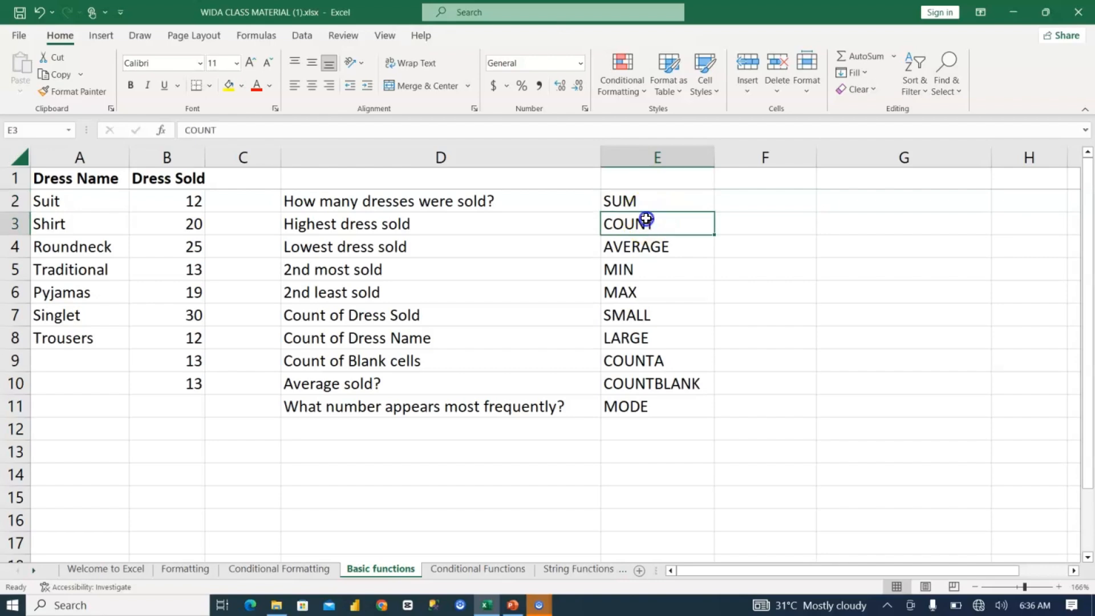
left_click(647, 239)
left_click(639, 273)
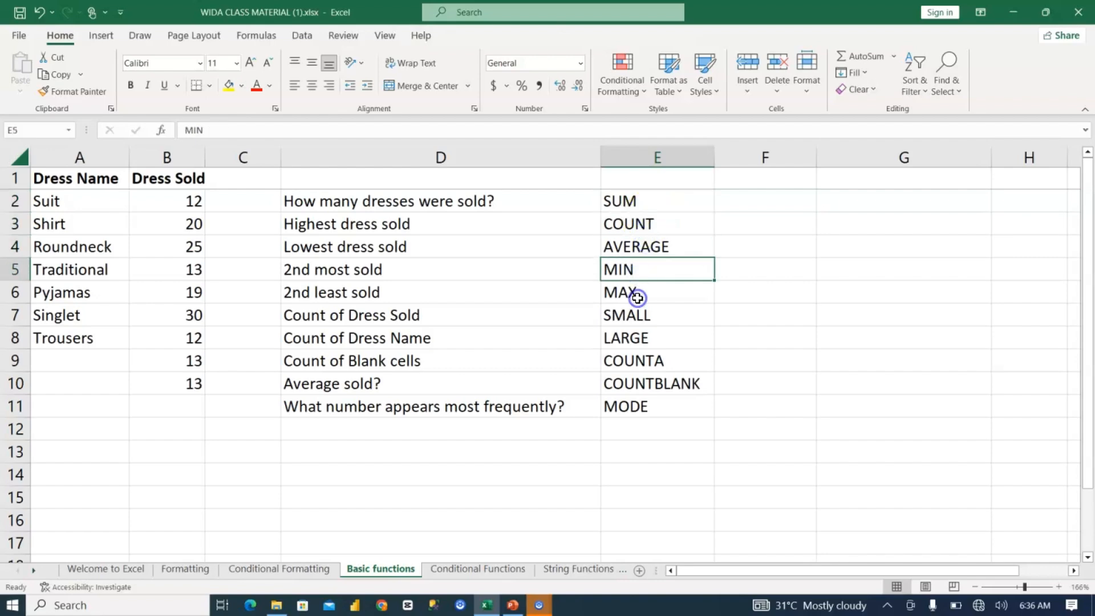
left_click(636, 293)
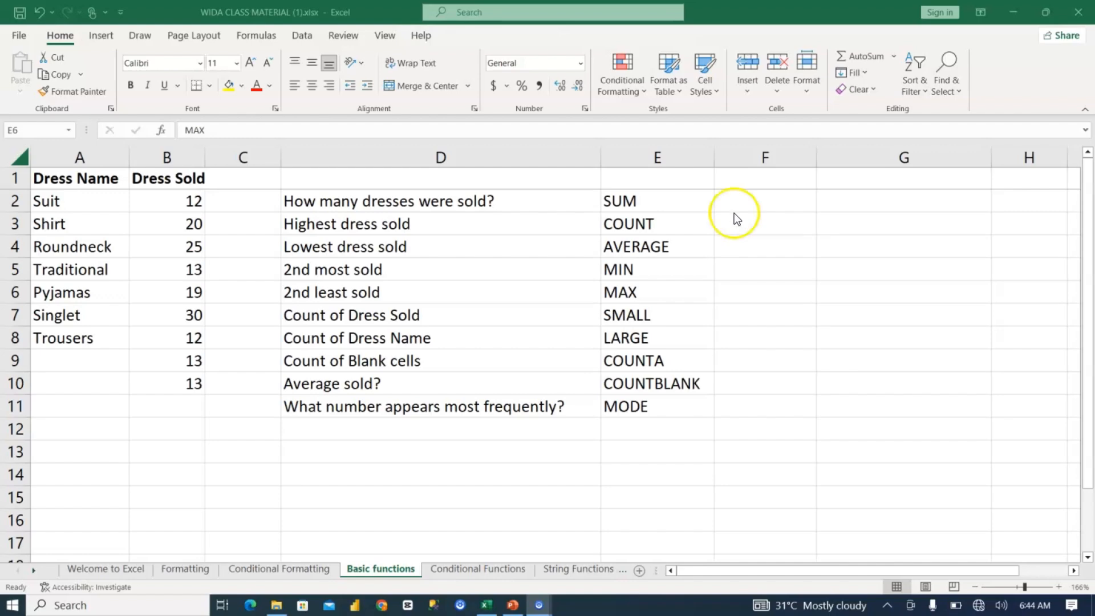
Step: Enter the function =SUM(2,4,5) in G3 and check the cell's content
left_click(829, 227)
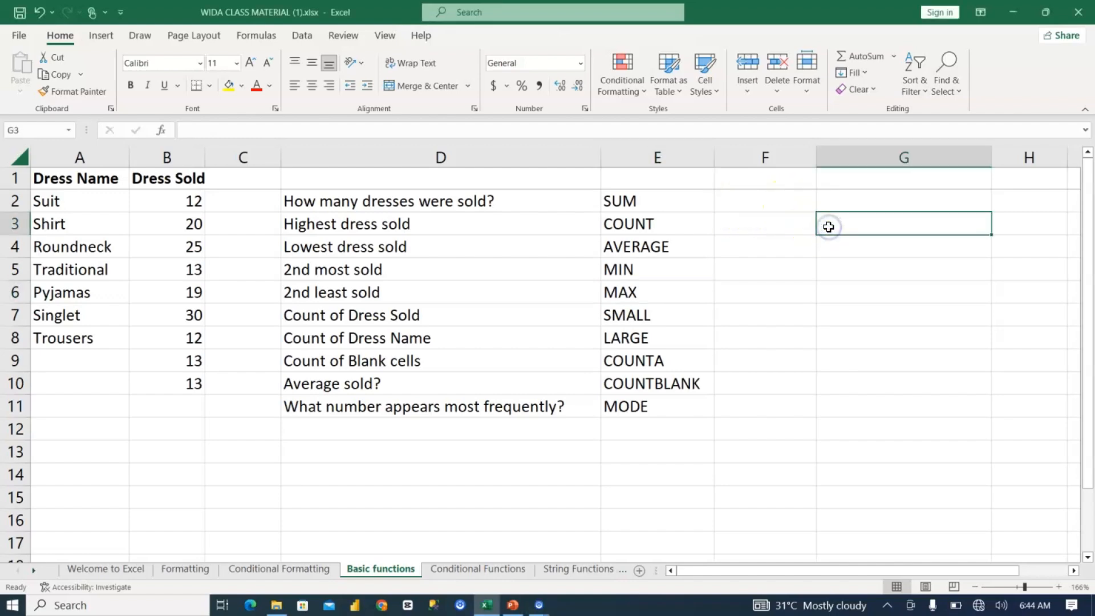
type("=")
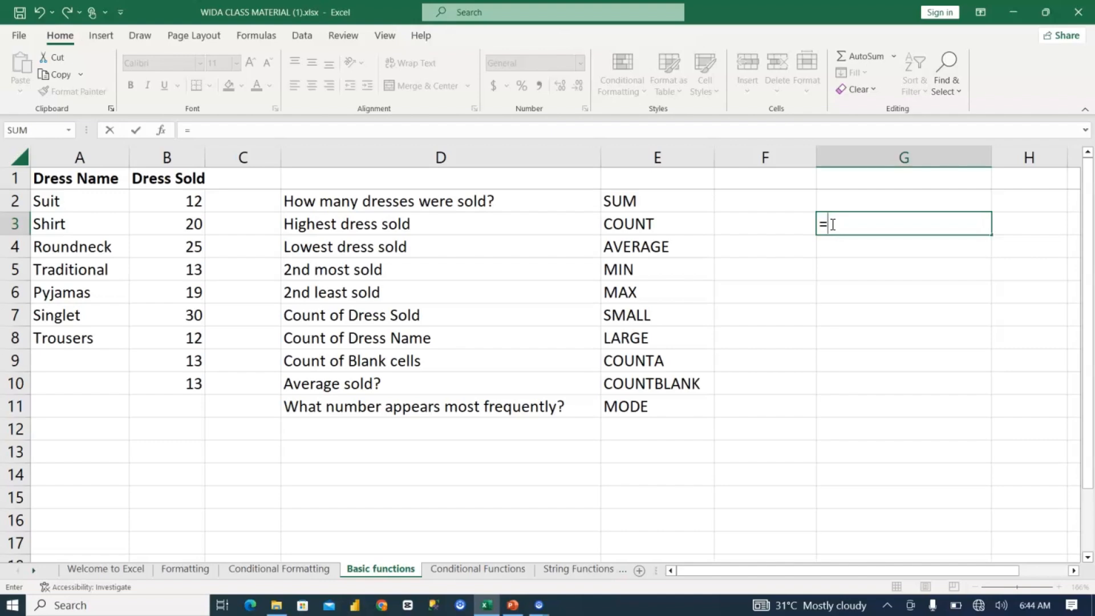
type("sum")
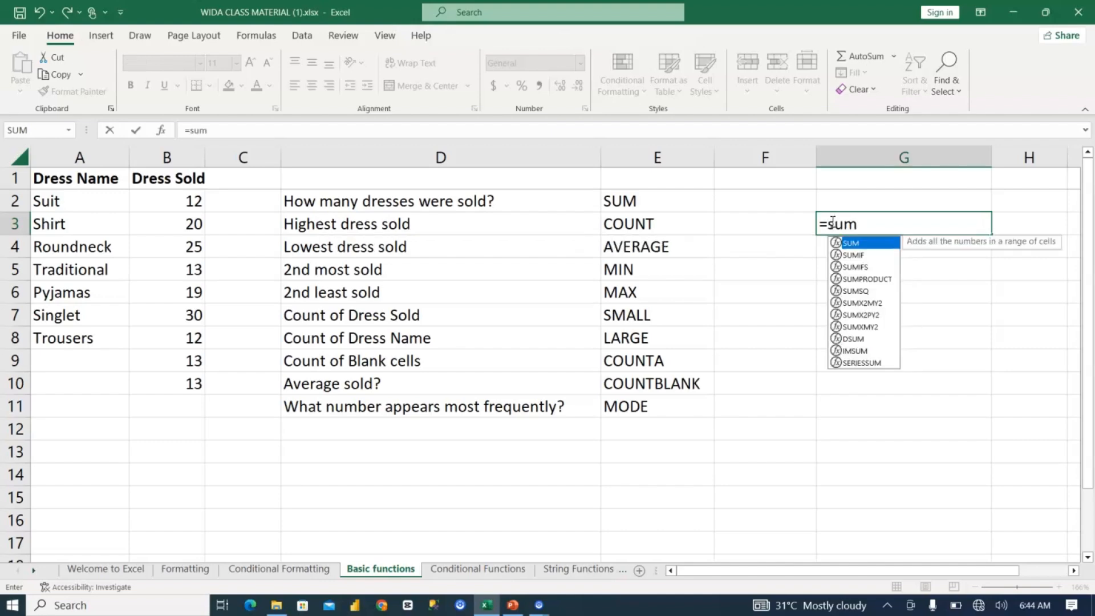
key("Tab")
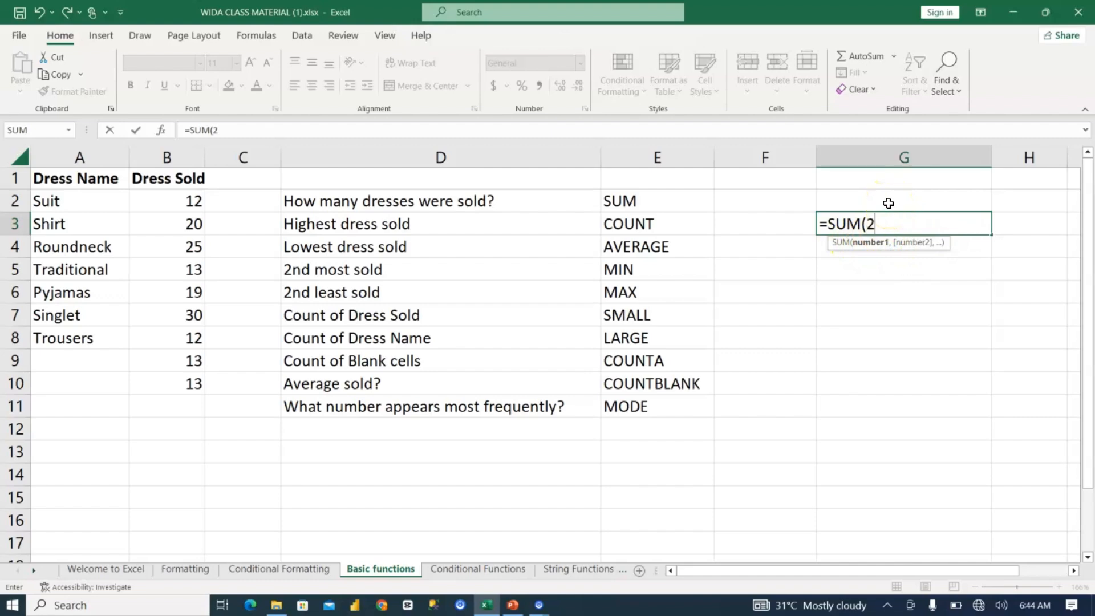
type(",4")
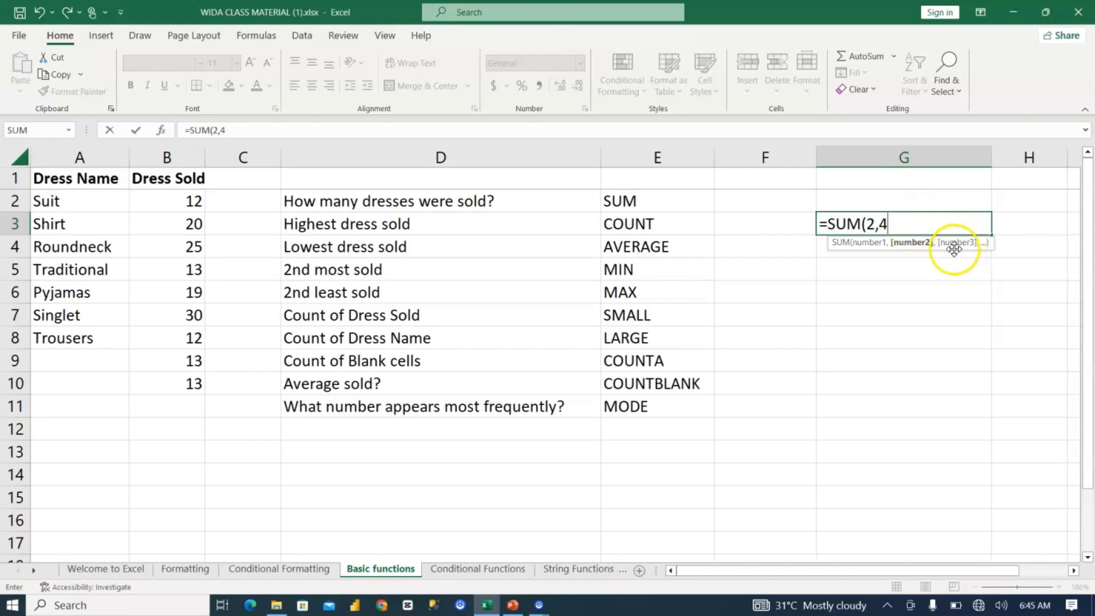
type(",")
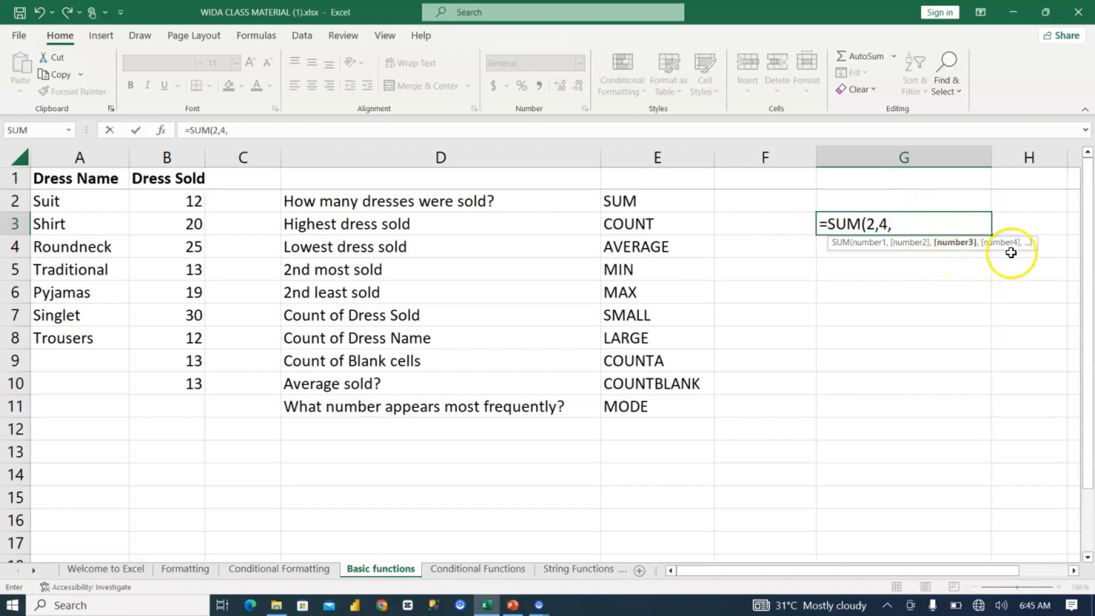
type("5")
type(")")
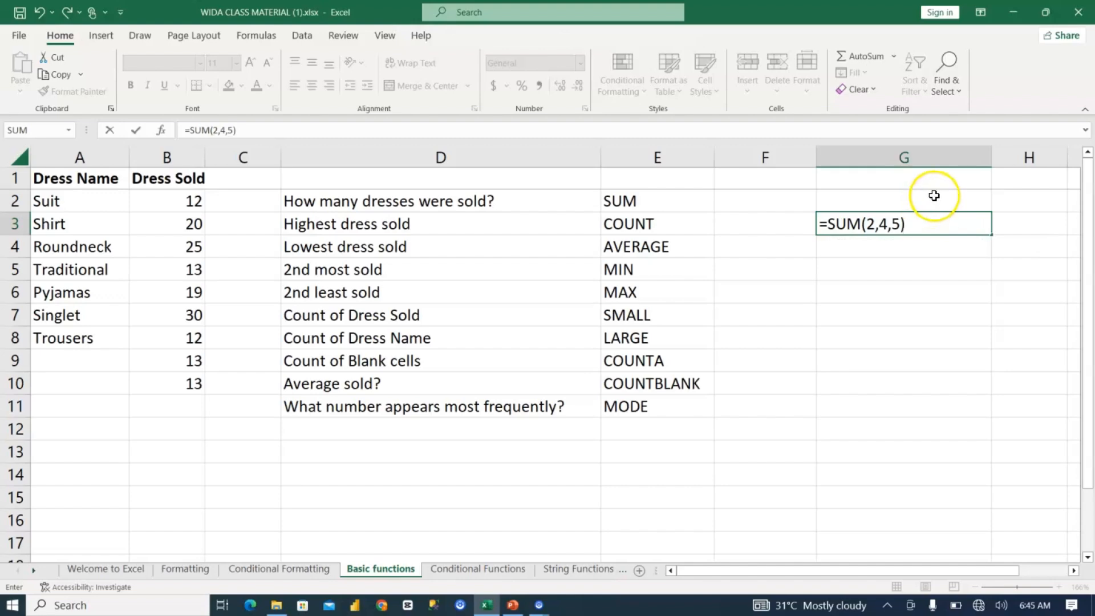
key("Return")
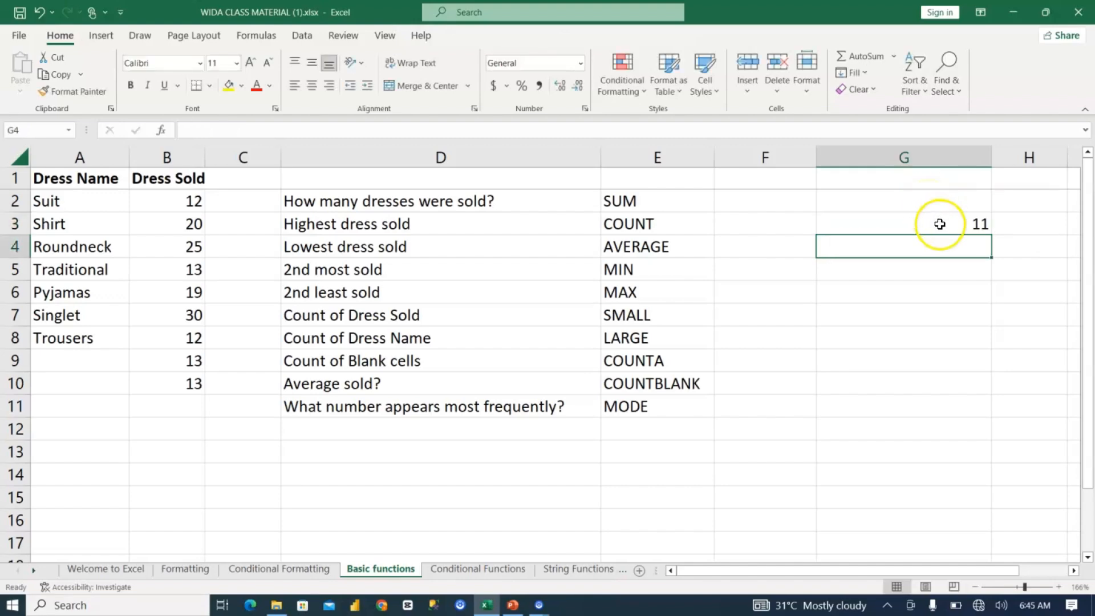
left_click(940, 224)
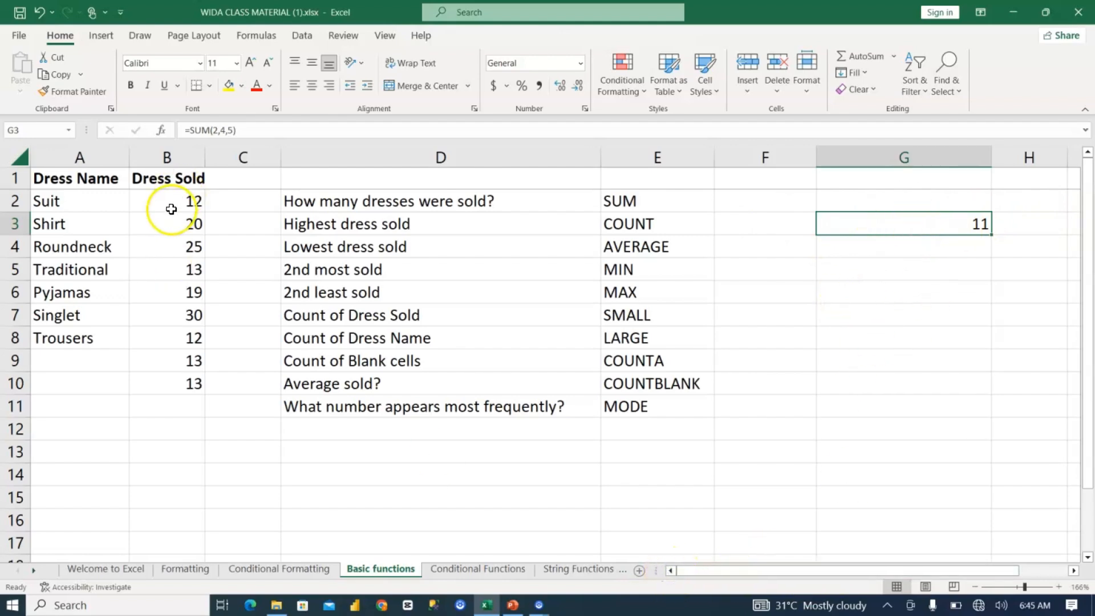
Step: Examine the dress sales table in A1:B10 and the question in D2 on how many dresses were sold
left_click_drag(73, 182, 74, 203)
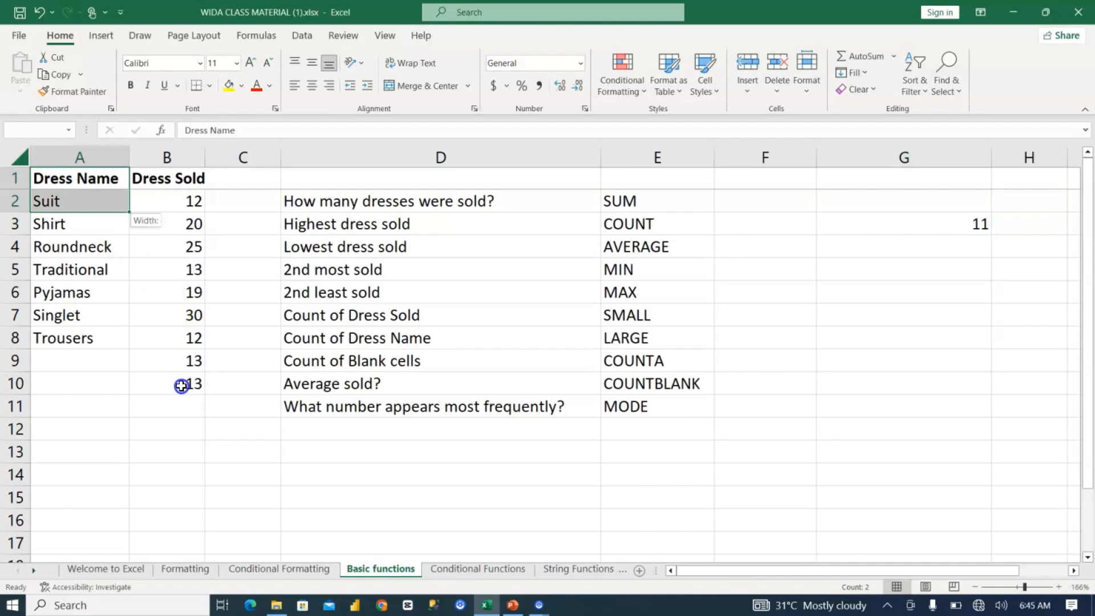
left_click_drag(181, 385, 183, 383)
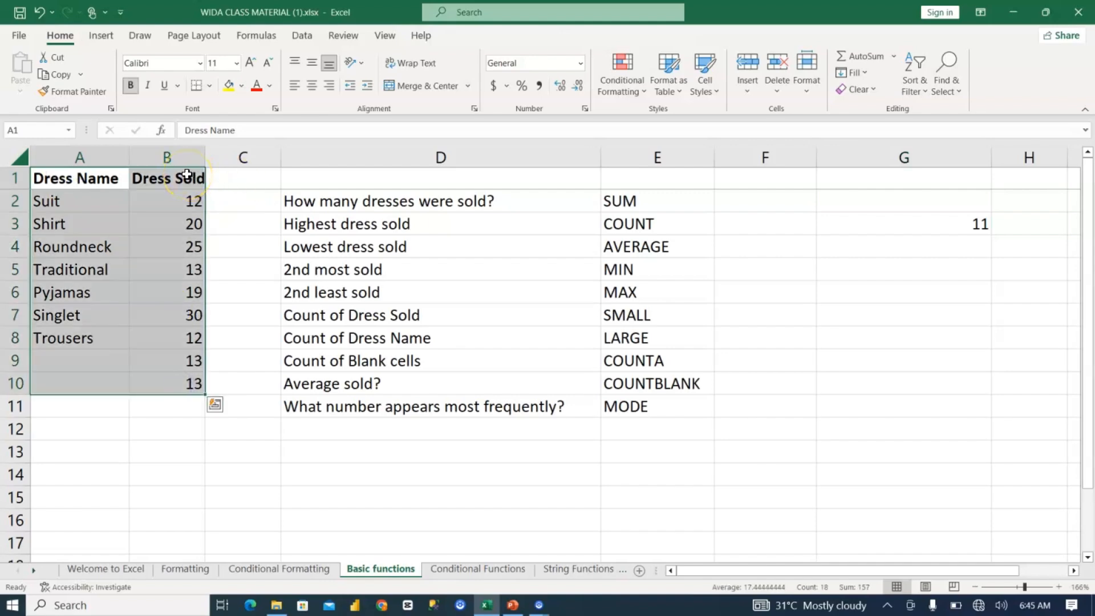
left_click(73, 431)
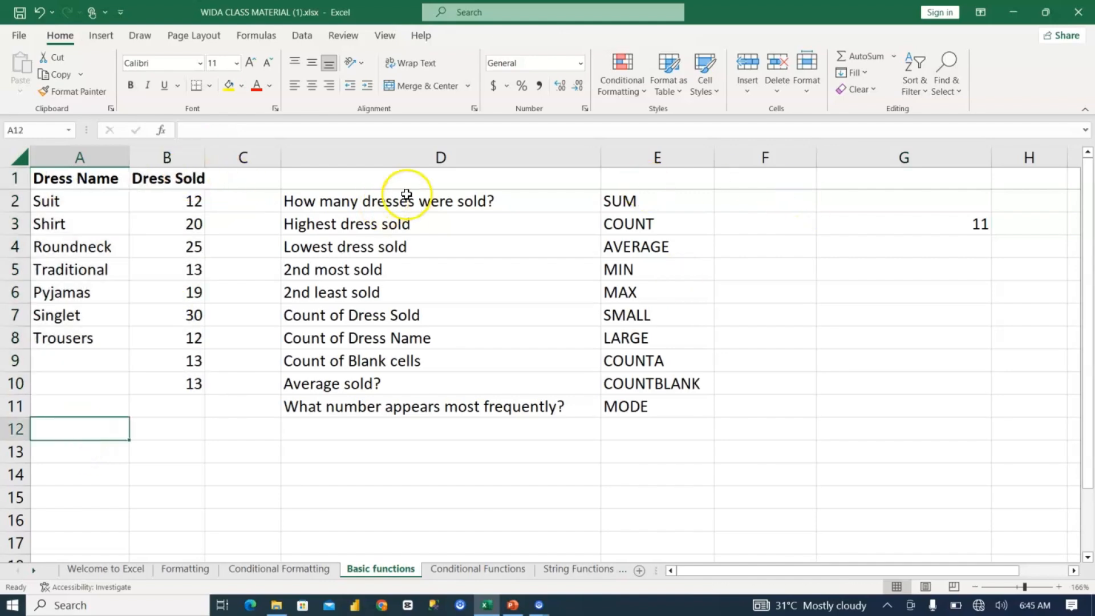
left_click(490, 206)
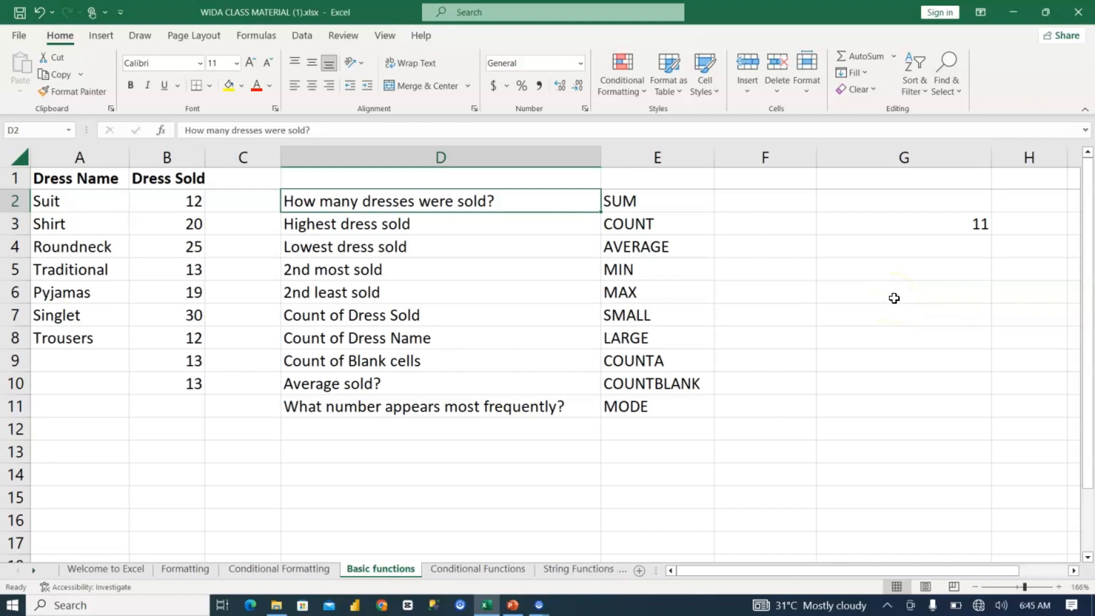
left_click(904, 290)
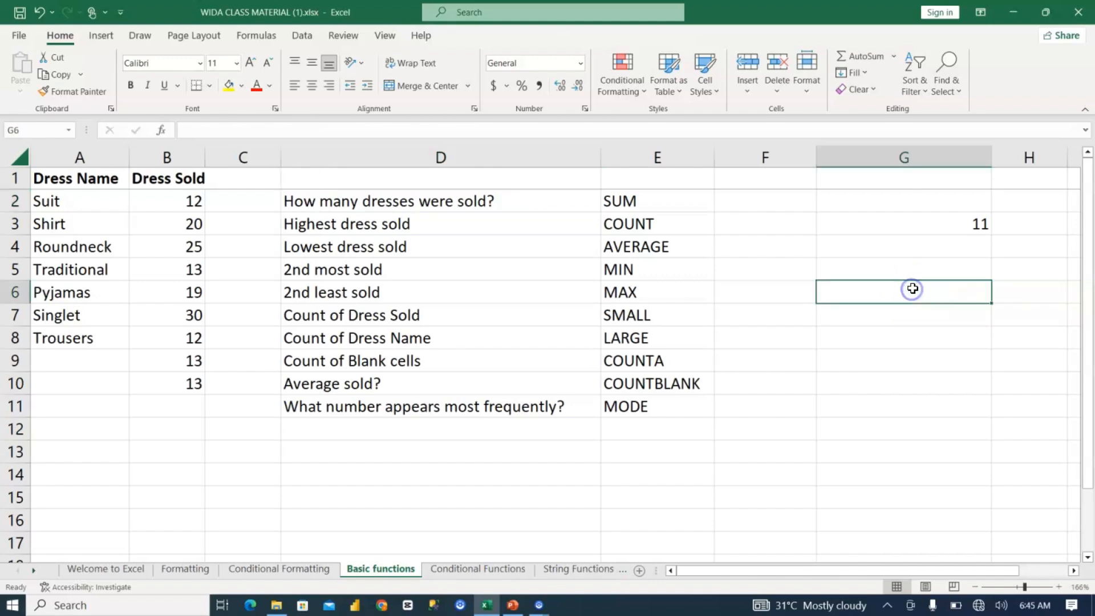
left_click(877, 294)
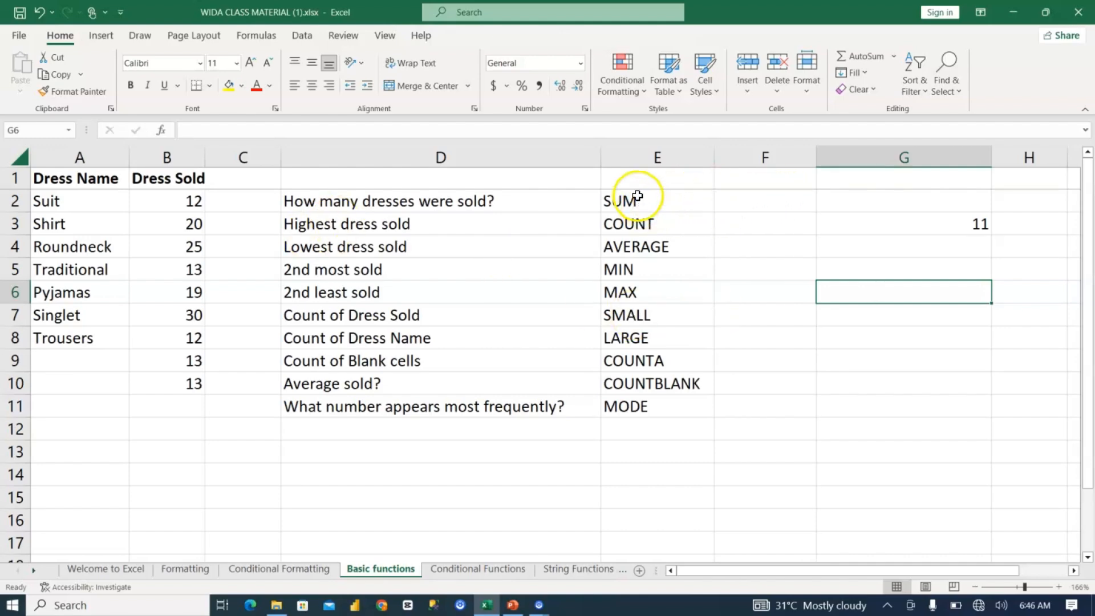
Step: Move the list of function names from E2:E11 to column G, starting at G8
left_click_drag(646, 204, 637, 397)
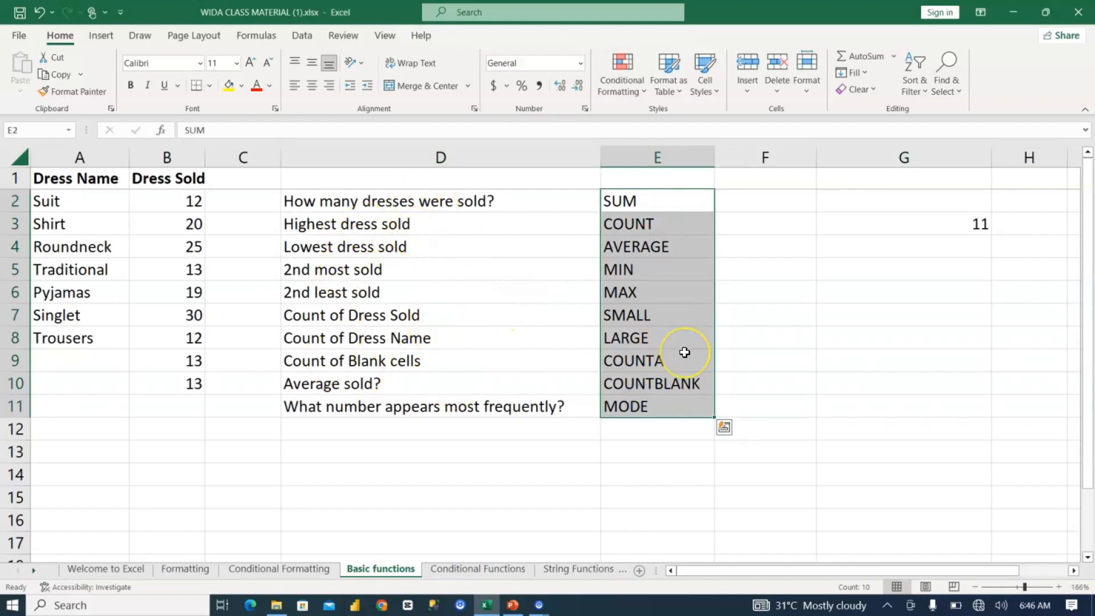
key("ctrl+c")
left_click(890, 339)
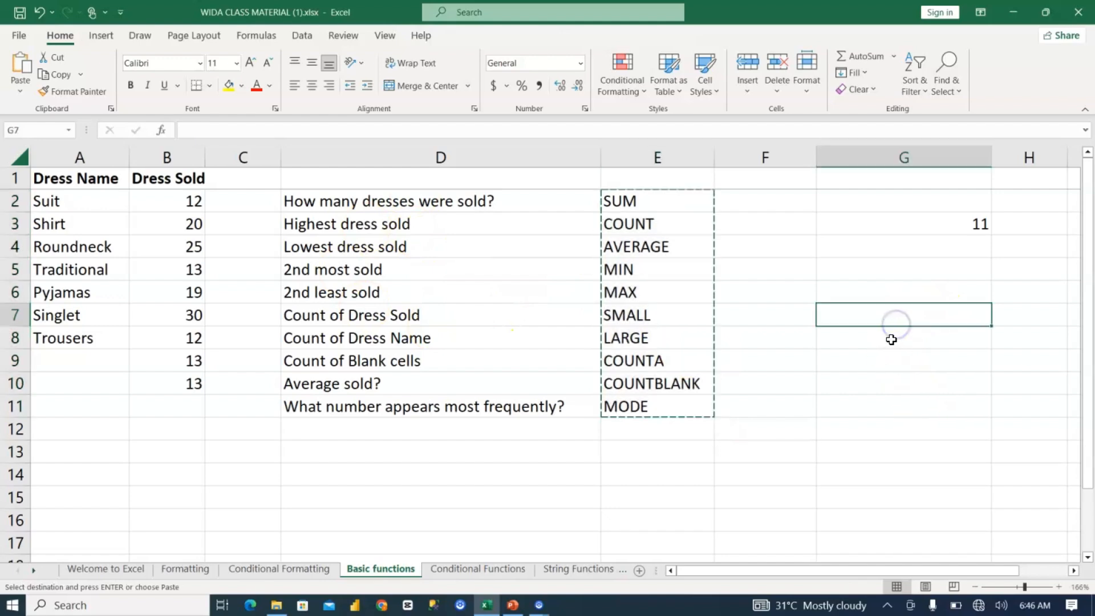
left_click(891, 339)
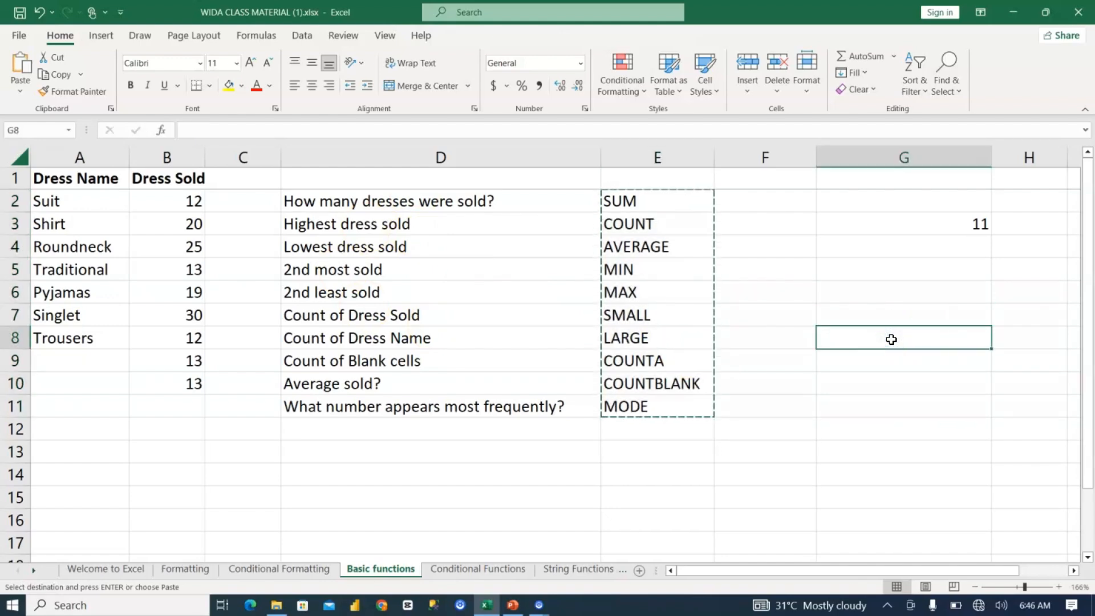
key("ctrl+v")
key("ctrl+v")
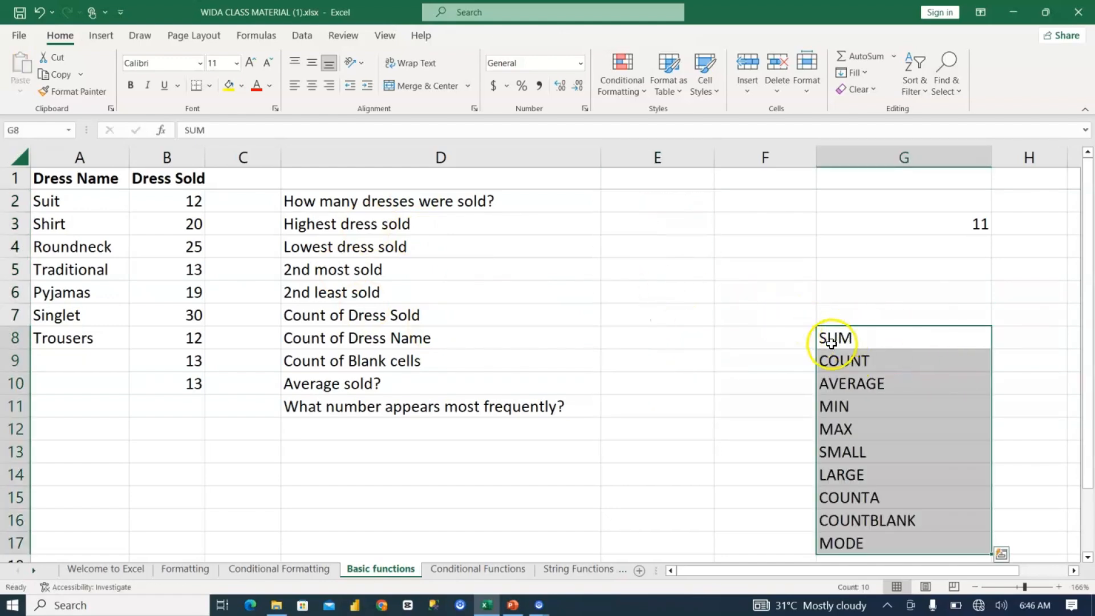
Step: Label A13 "Total dress sold" and autofit column A to the text
left_click(74, 454)
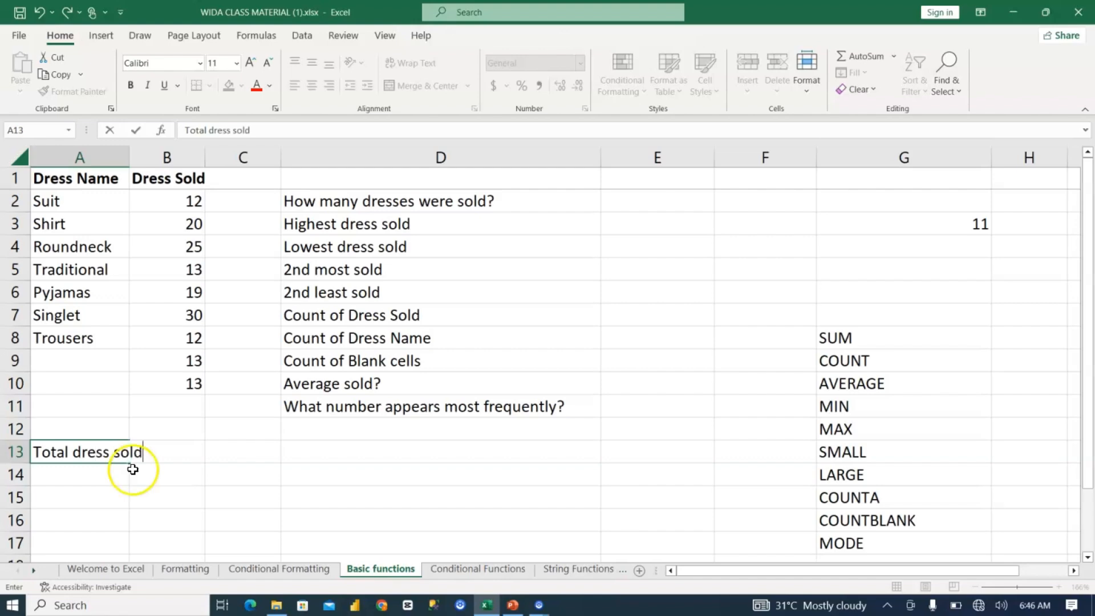
left_click(134, 157)
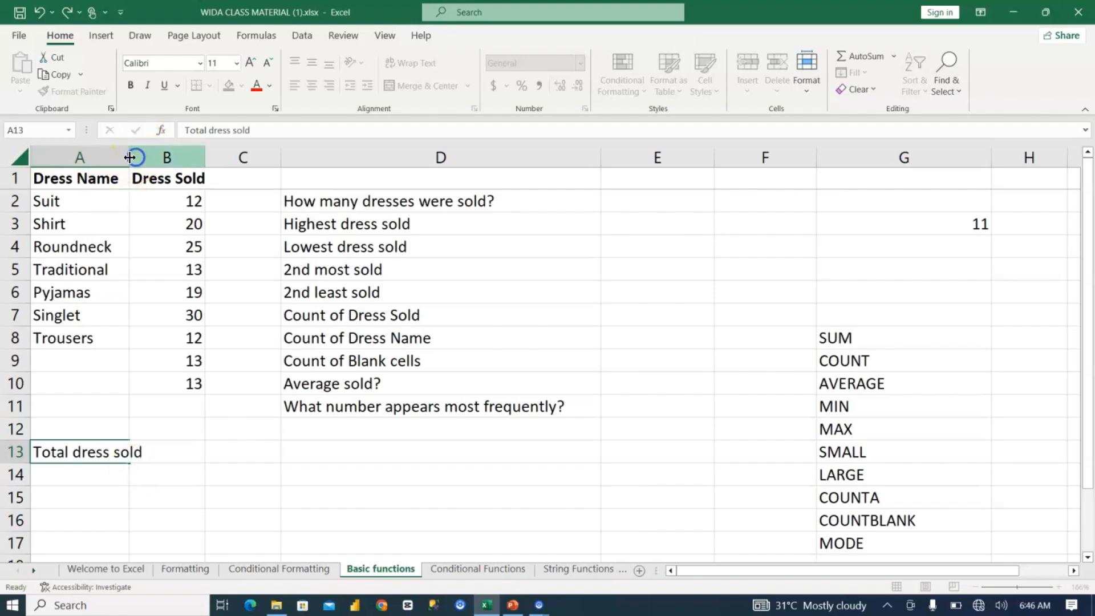
double_click(129, 158)
Step: Total the sold quantities in B13 with =SUM(B2:B10)
left_click(201, 451)
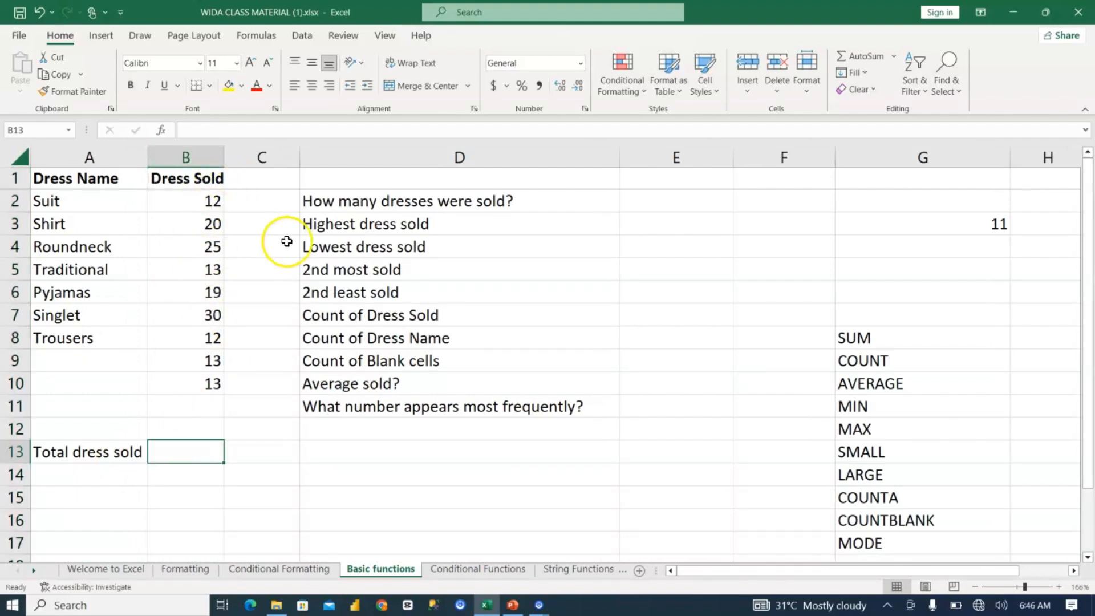
type("=sum")
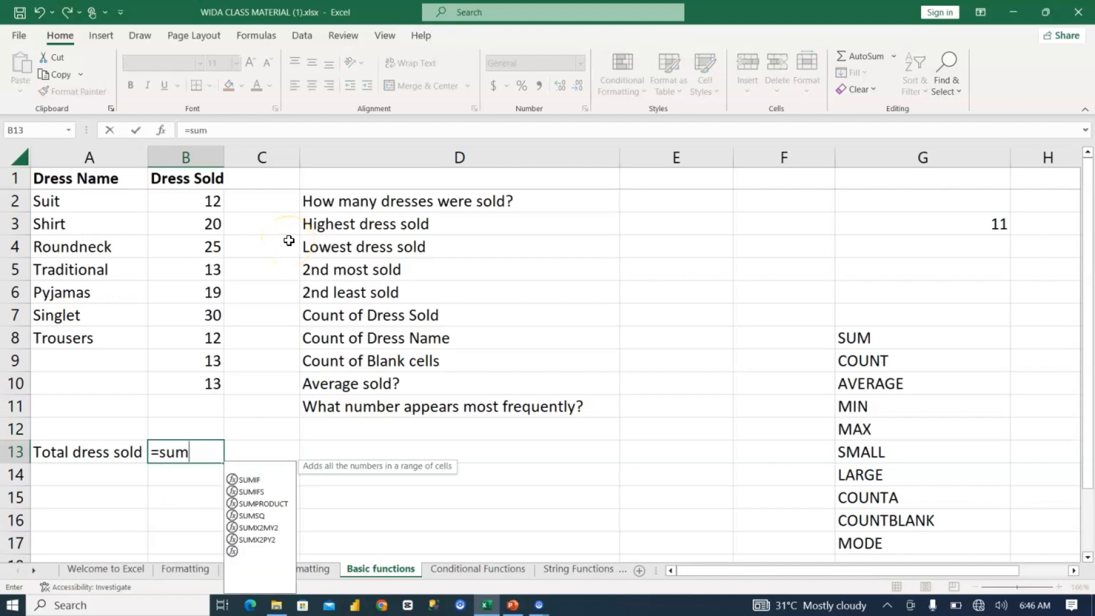
key("Tab")
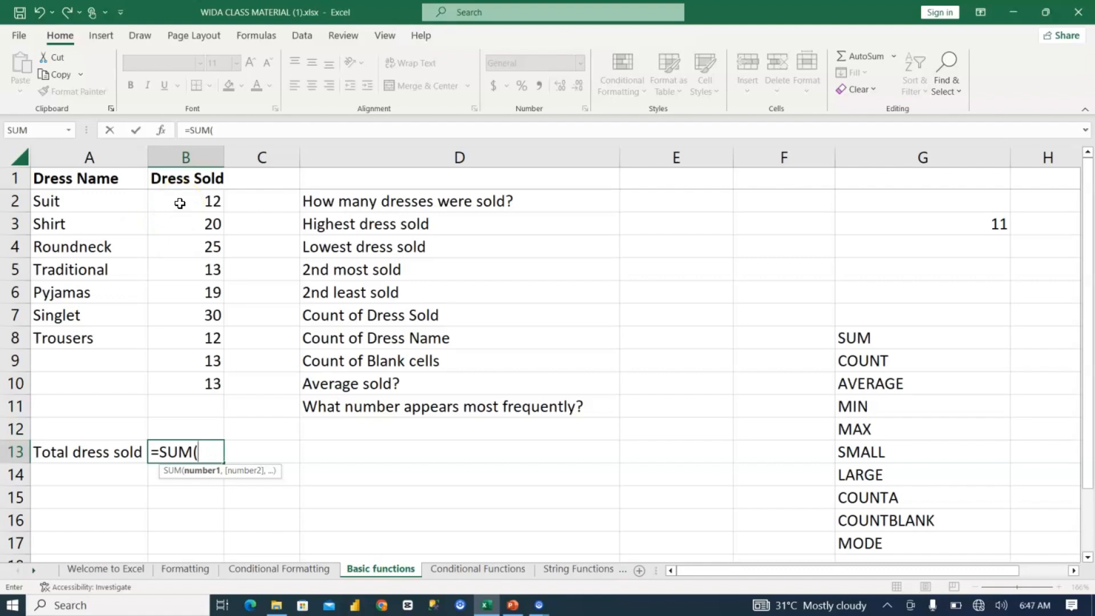
left_click_drag(181, 203, 195, 381)
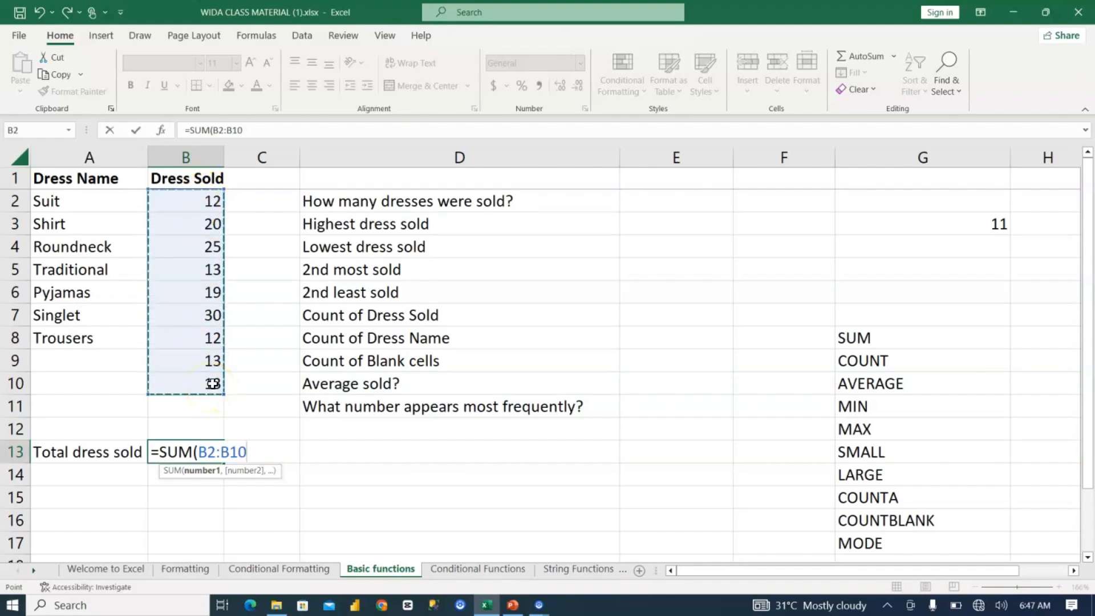
key("Return")
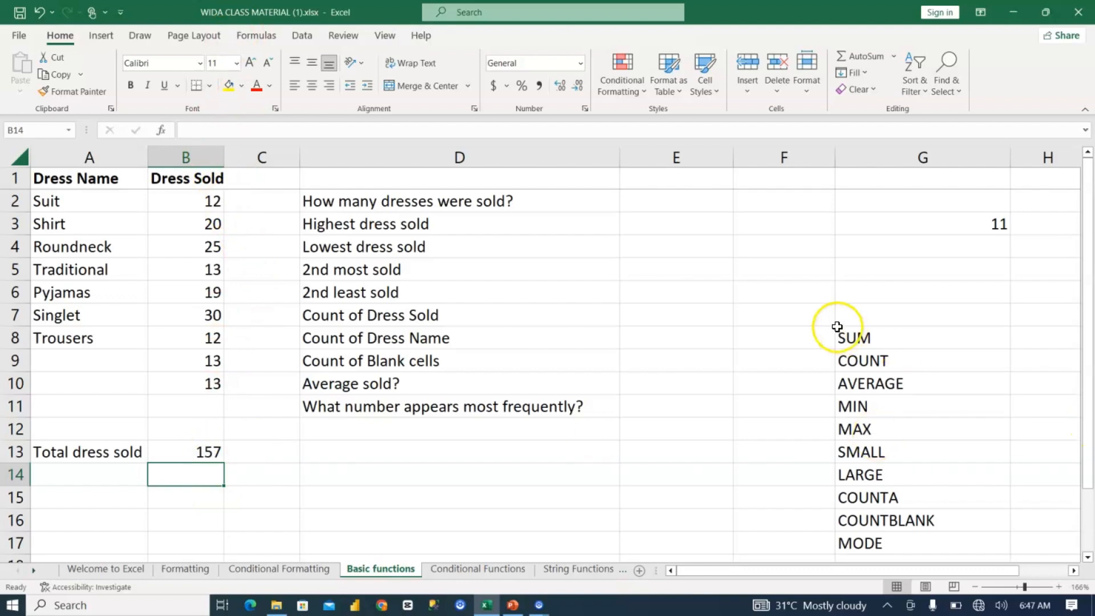
Step: Label A14 "Count of dress sold" and widen column A to fit the label
left_click(839, 336)
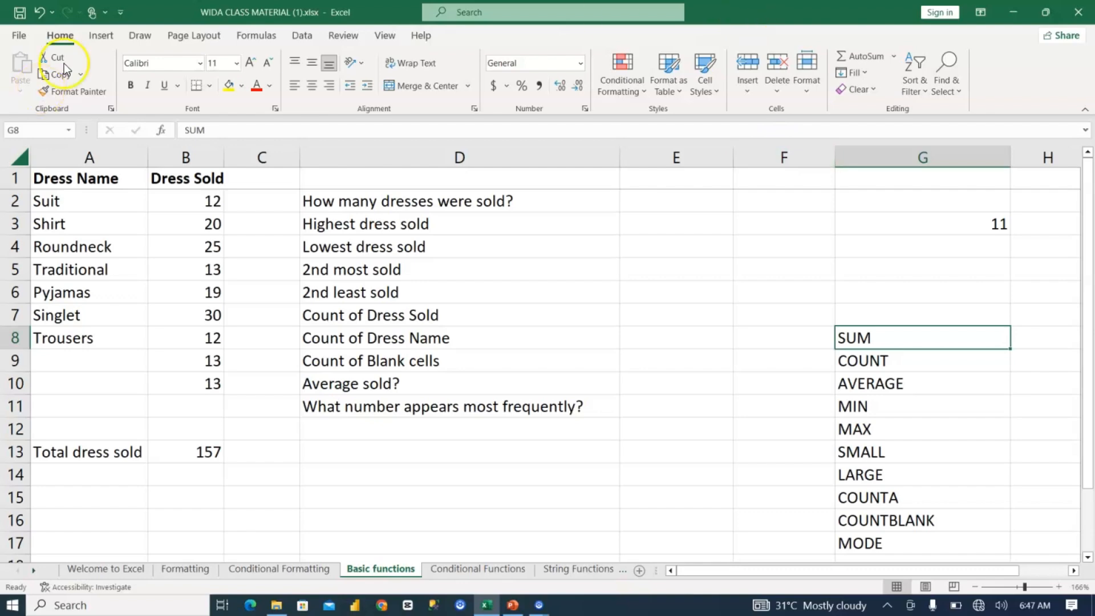
left_click(107, 477)
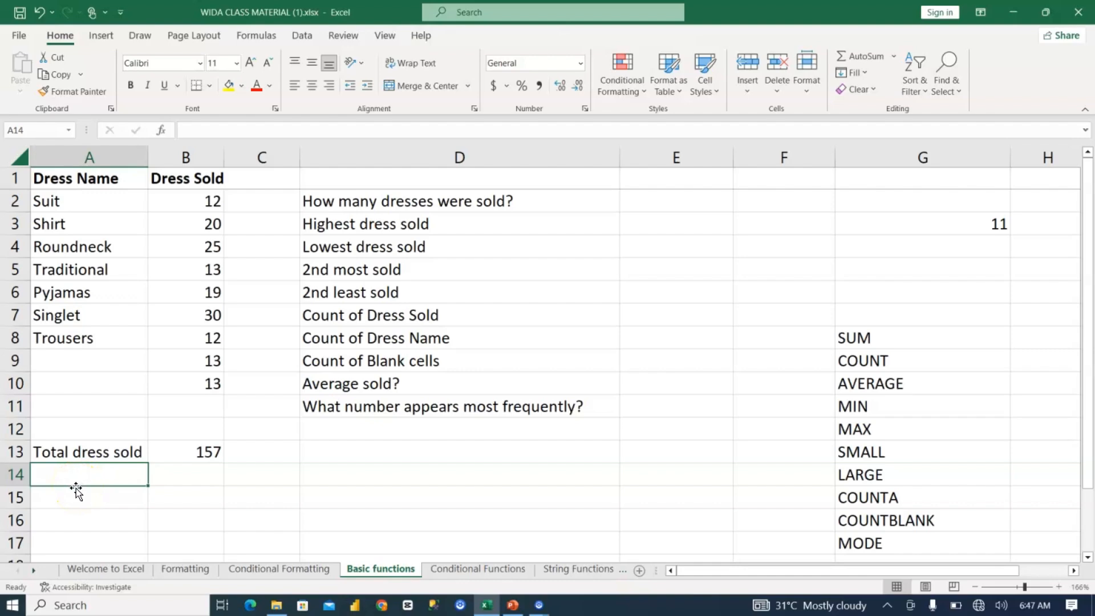
type("Count of dress sold")
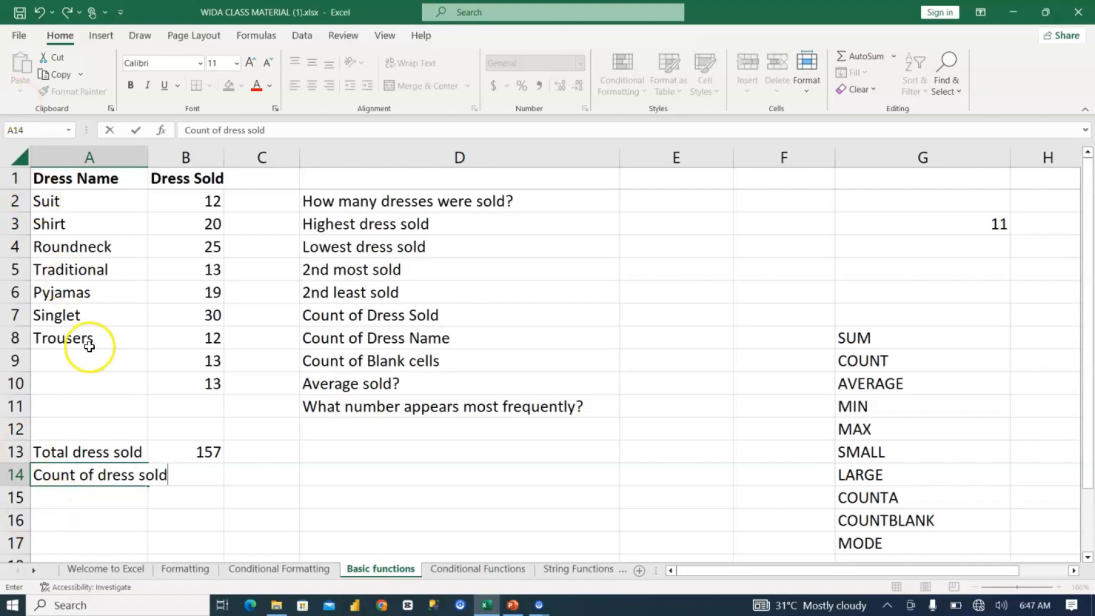
left_click(139, 222)
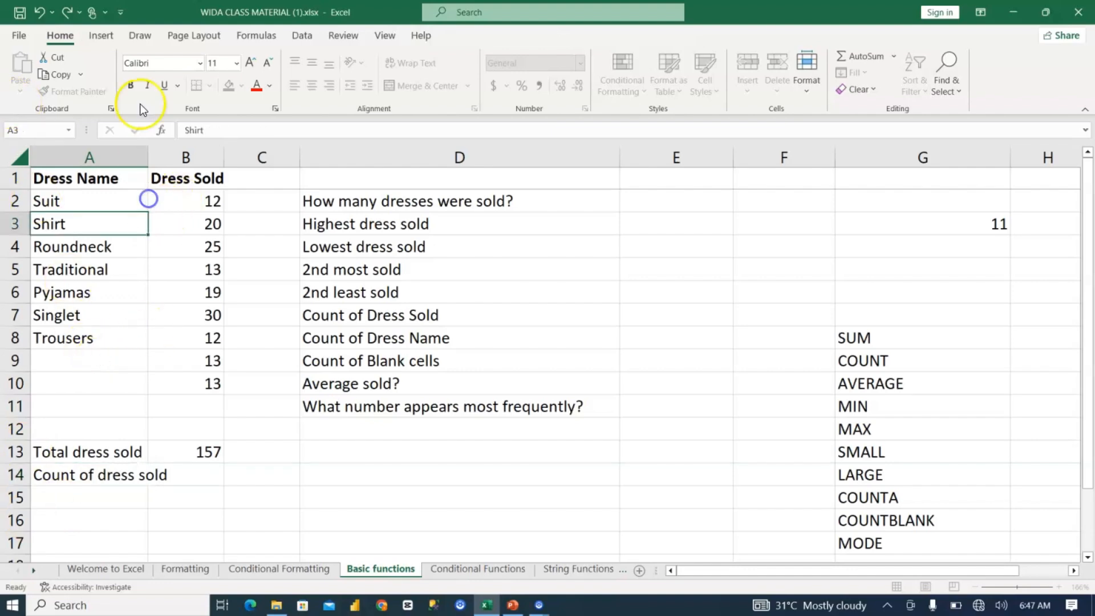
double_click(148, 156)
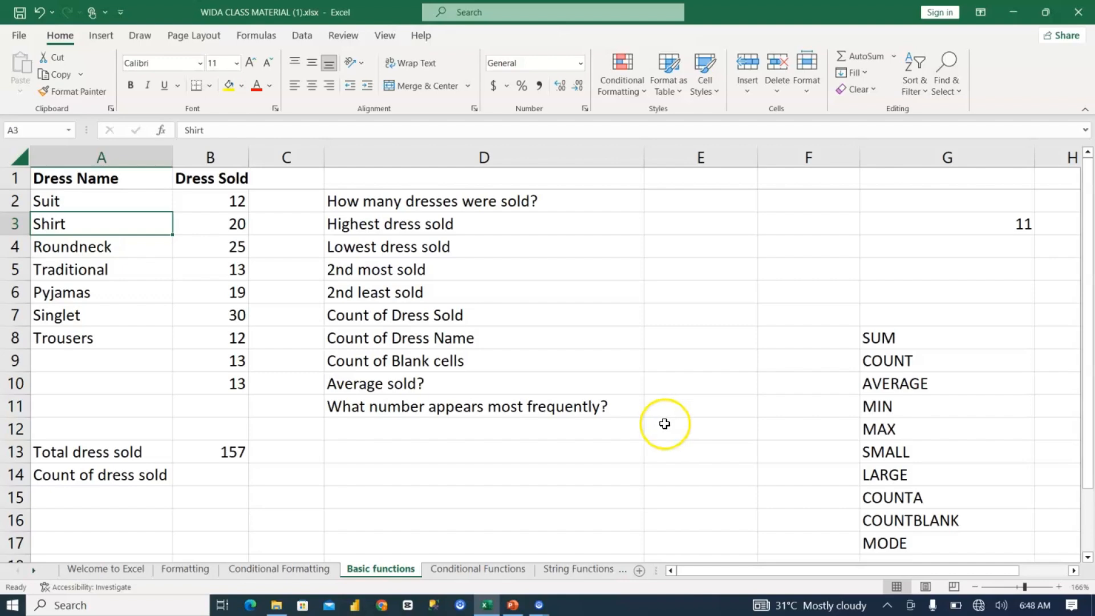
Step: Count the sold quantities in B14 with =COUNT(B2:B10) and compare it with the blank dress names and the total in B13
left_click(221, 472)
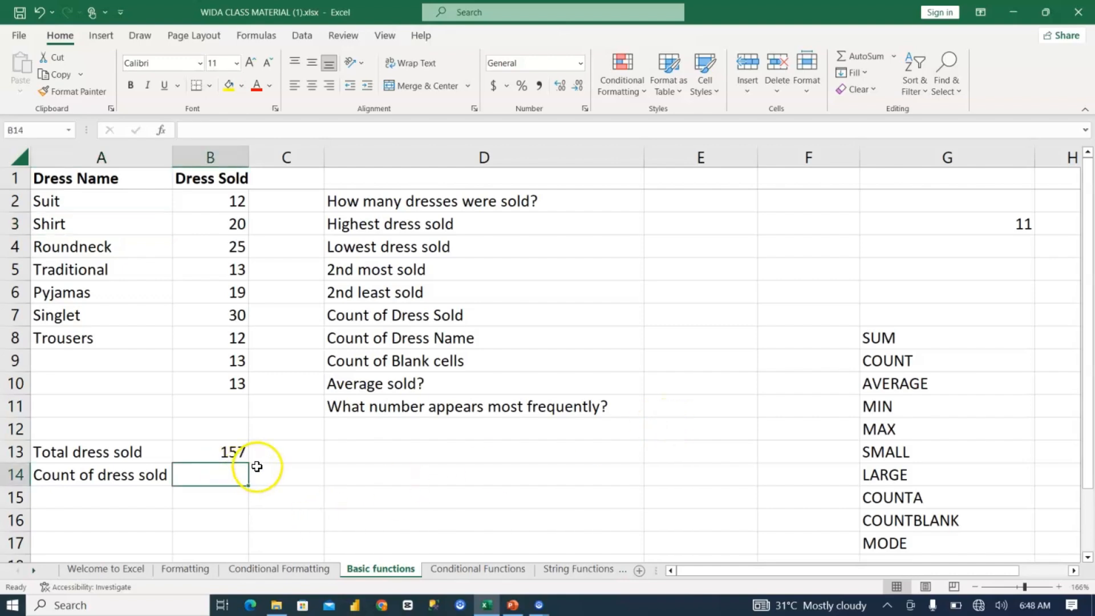
type("=")
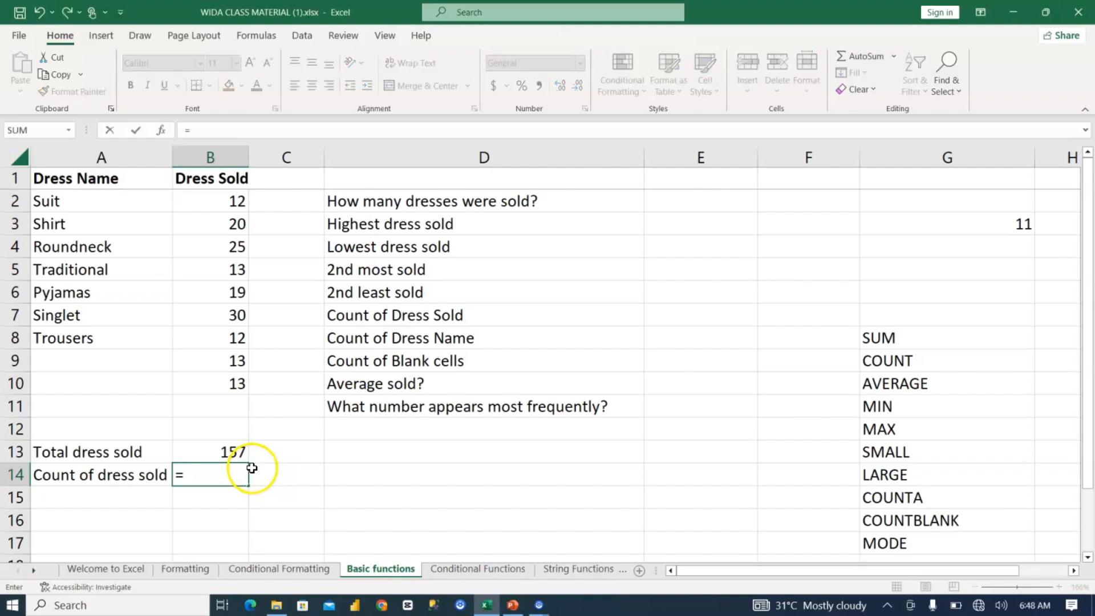
type("count")
key("Tab")
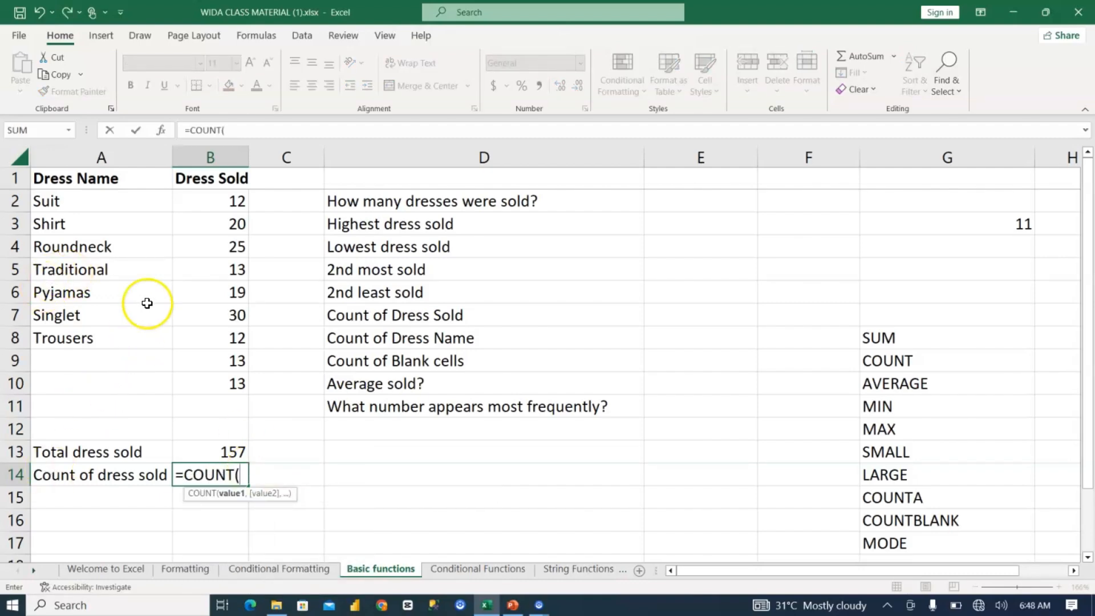
left_click_drag(212, 203, 207, 391)
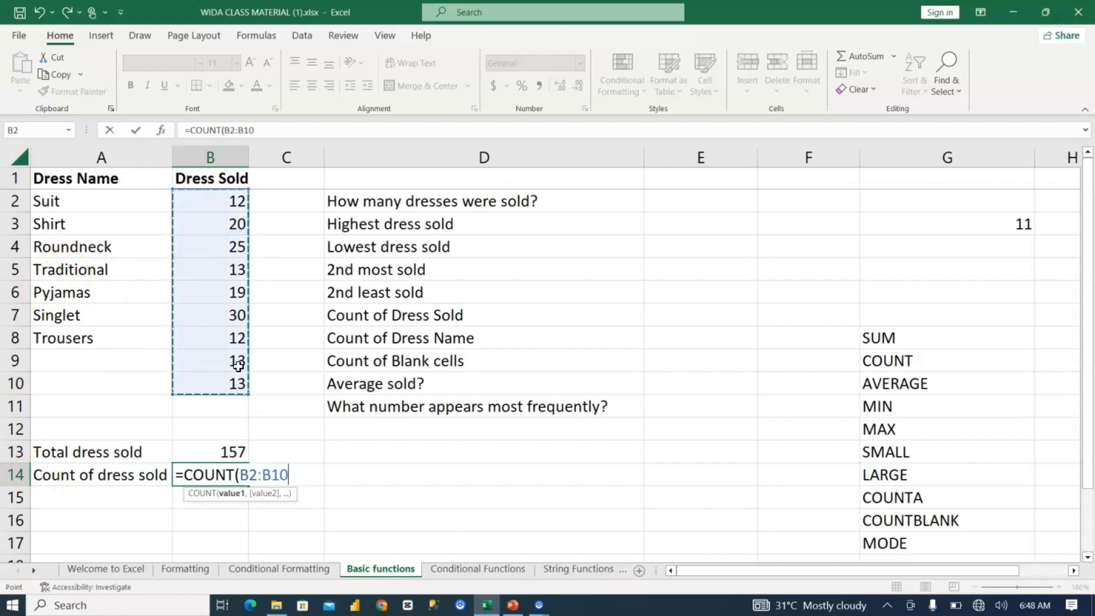
key("Return")
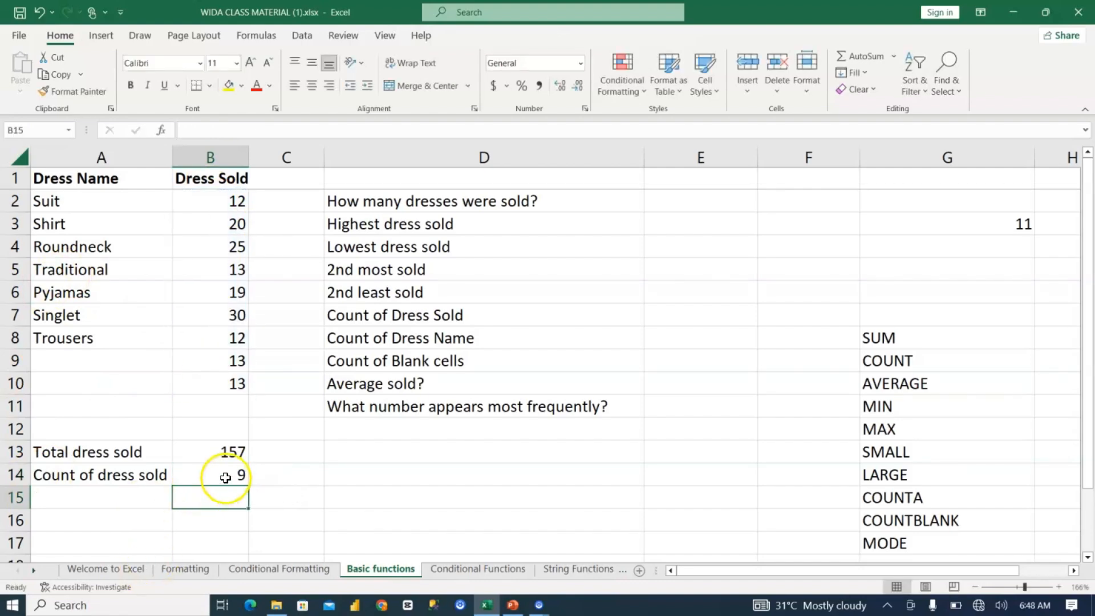
left_click(226, 477)
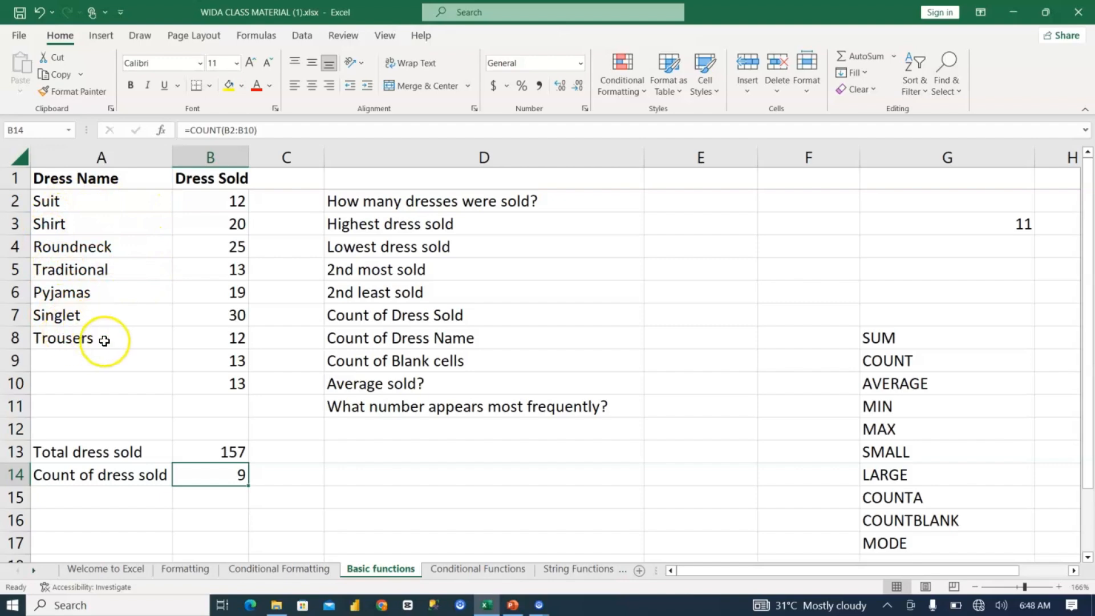
left_click_drag(70, 359, 71, 378)
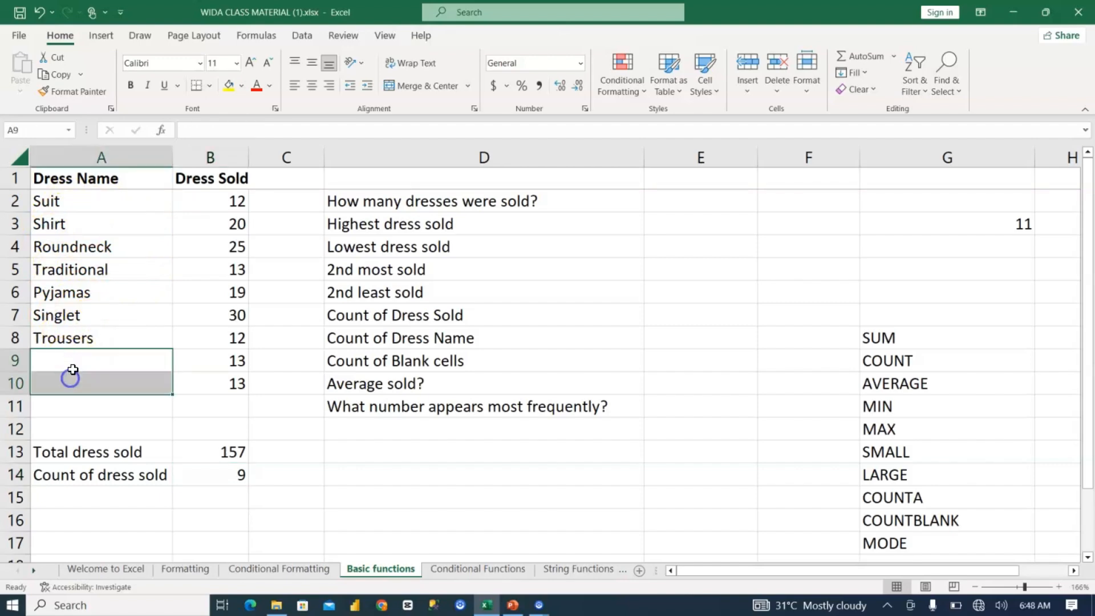
left_click(235, 477)
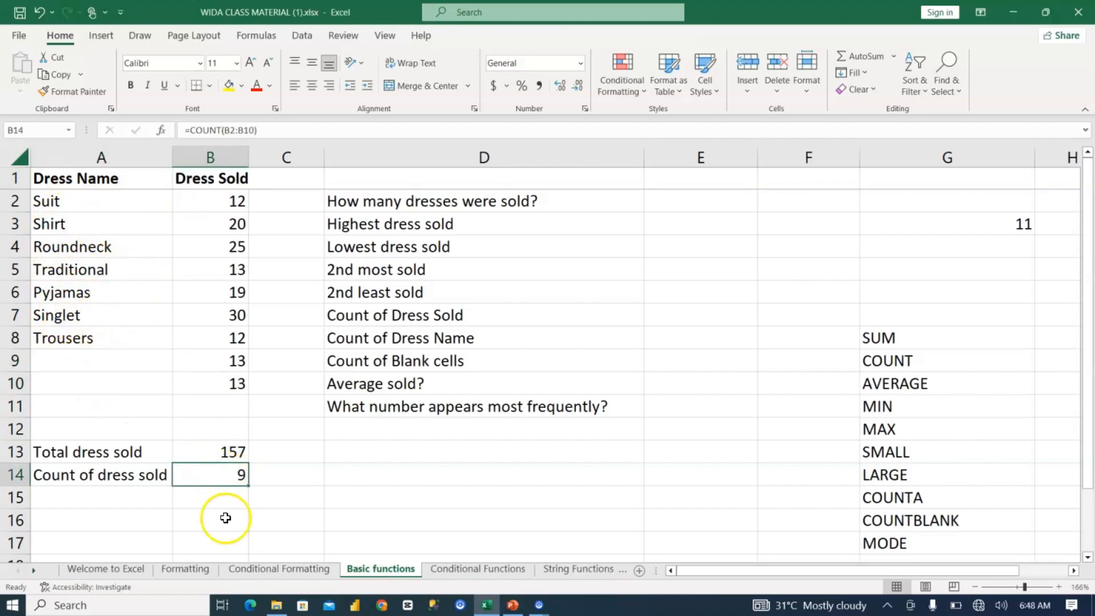
left_click(214, 455)
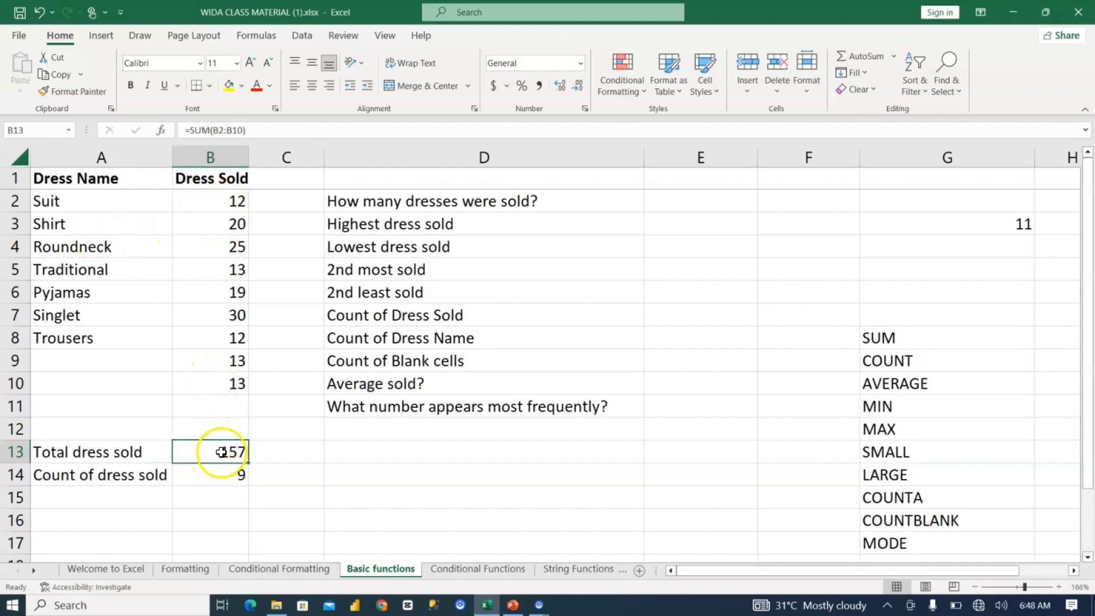
Step: Label A15 "average" and review the sold quantities in B2:B10 and the total in B13
left_click(142, 489)
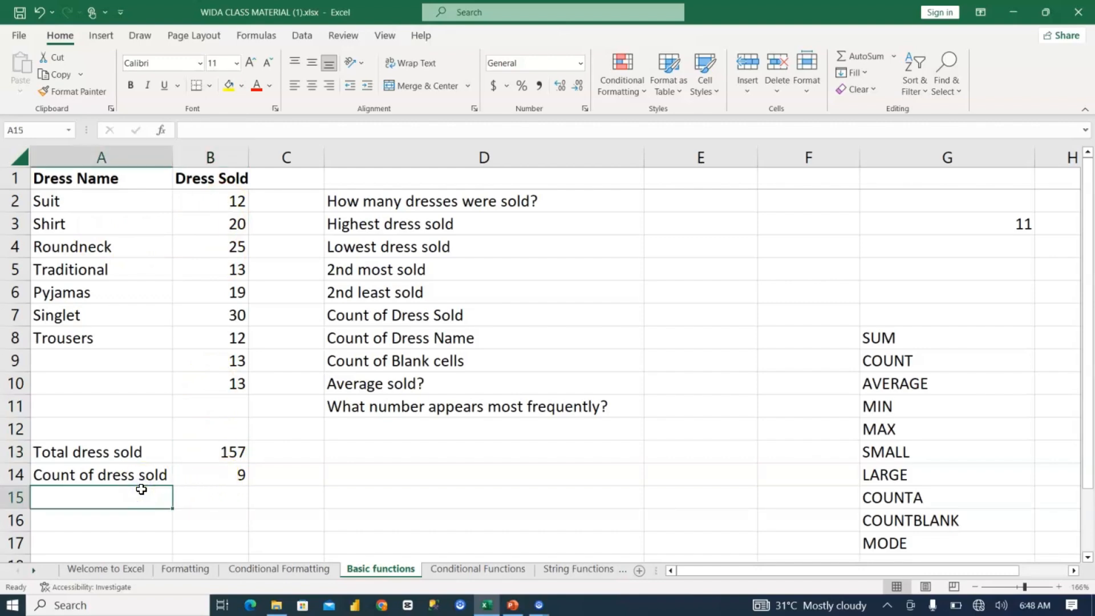
type("average")
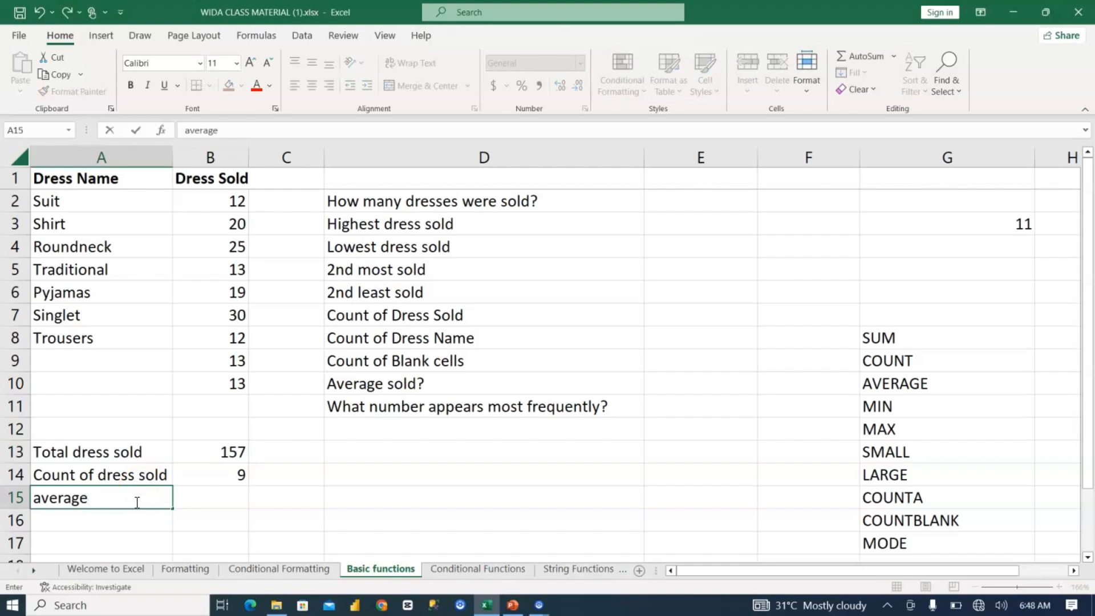
left_click(220, 501)
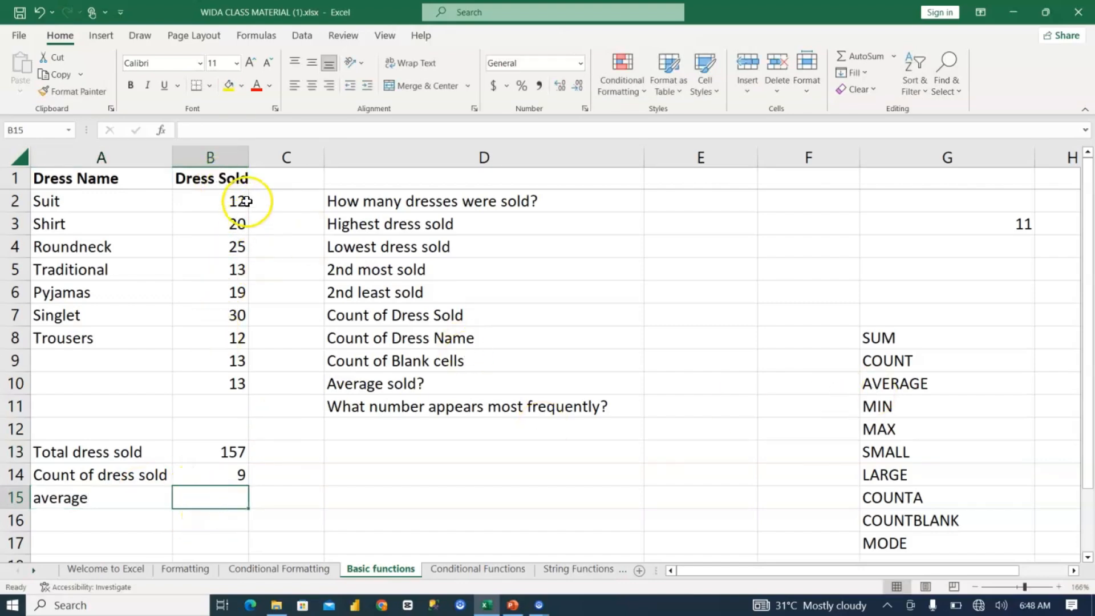
left_click_drag(236, 205, 231, 227)
left_click_drag(223, 334, 228, 387)
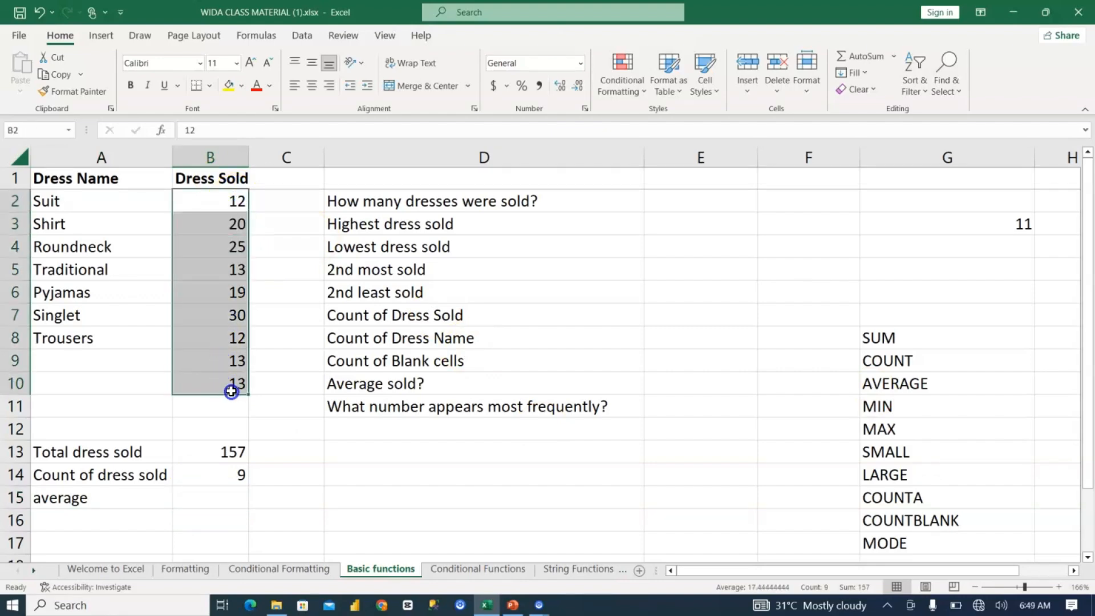
left_click(241, 452)
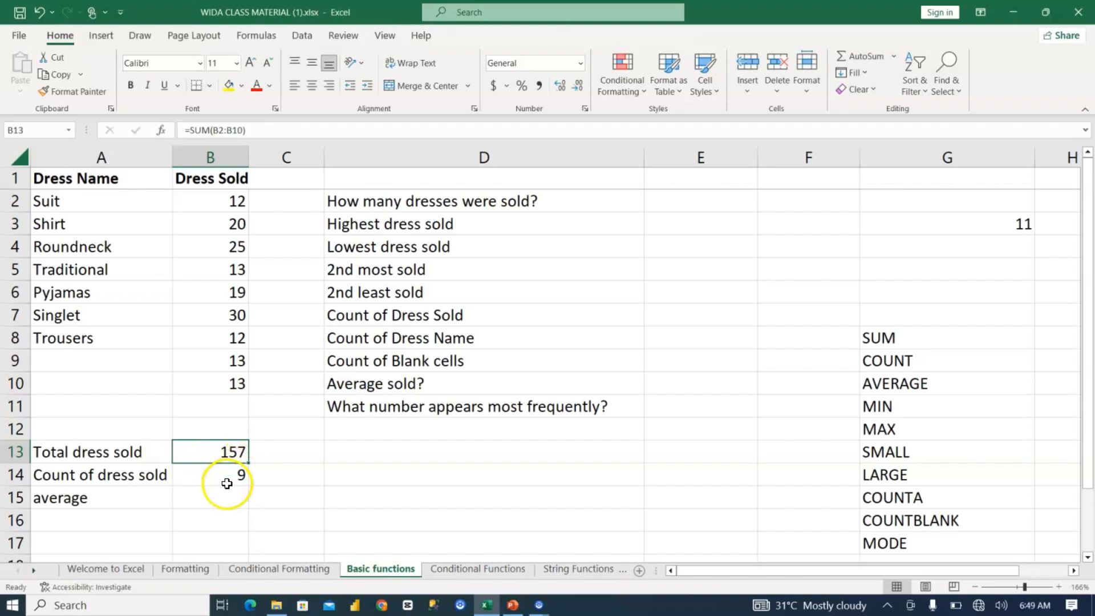
Step: Calculate the average of the sold quantities in B15 with =AVERAGE(B2:B10)
left_click(228, 494)
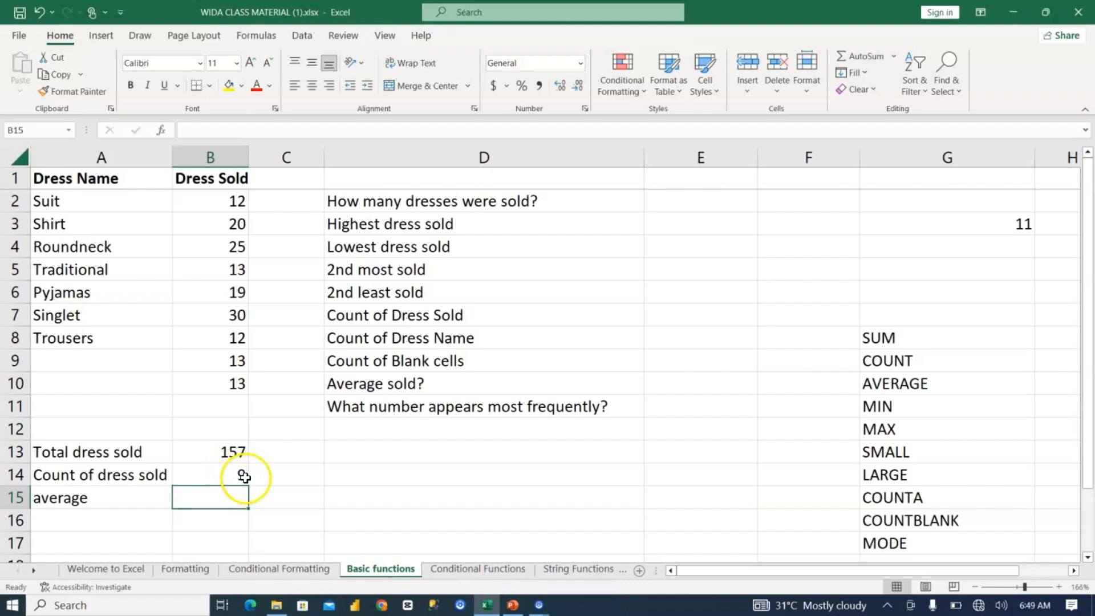
type("=")
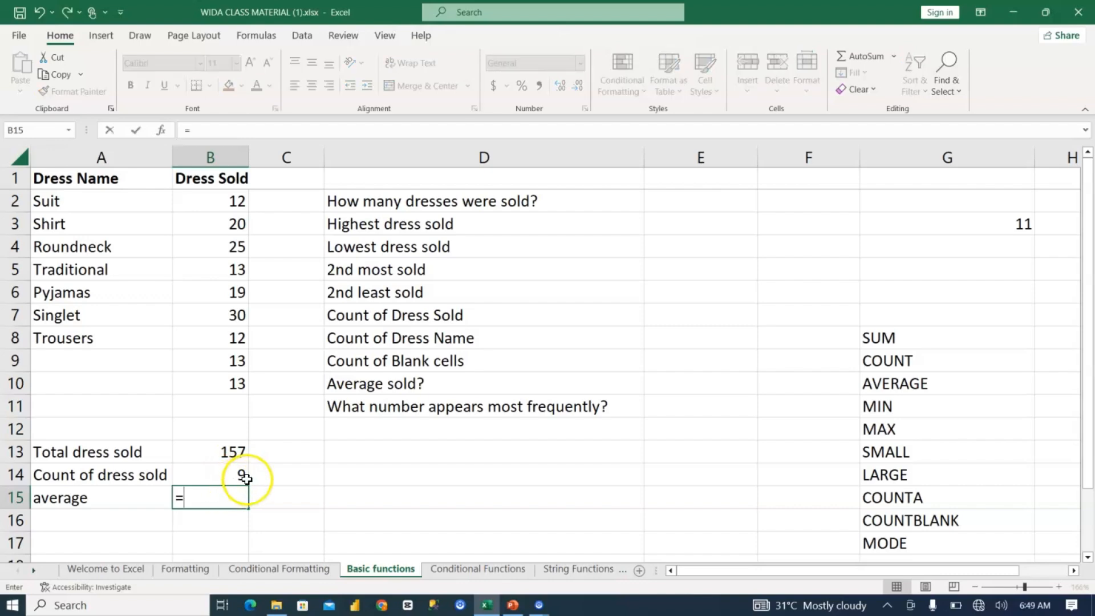
type("average")
key("Tab")
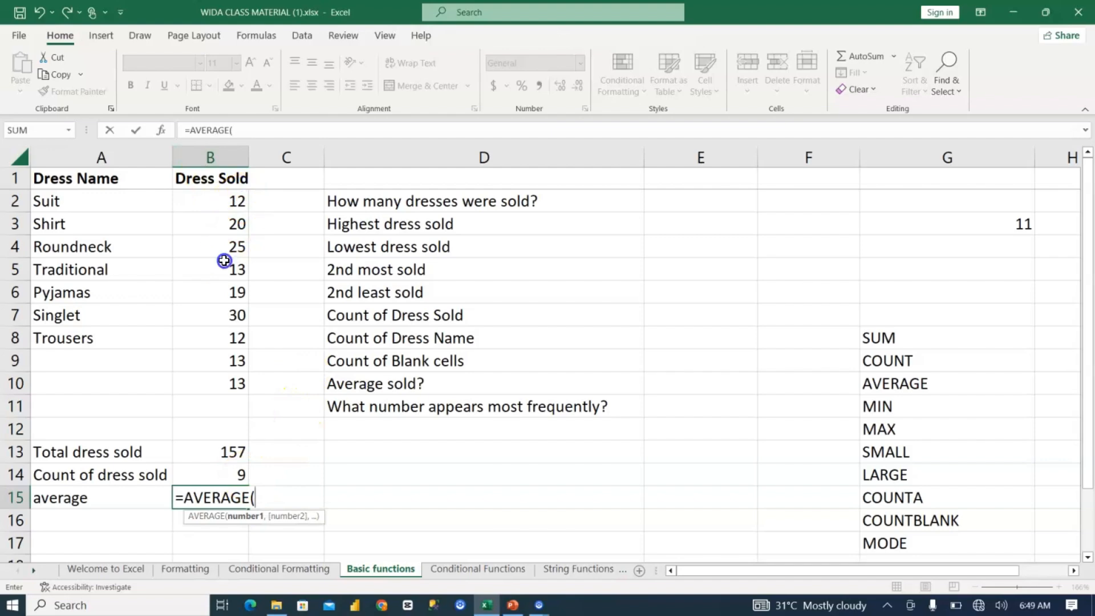
left_click_drag(209, 201, 212, 381)
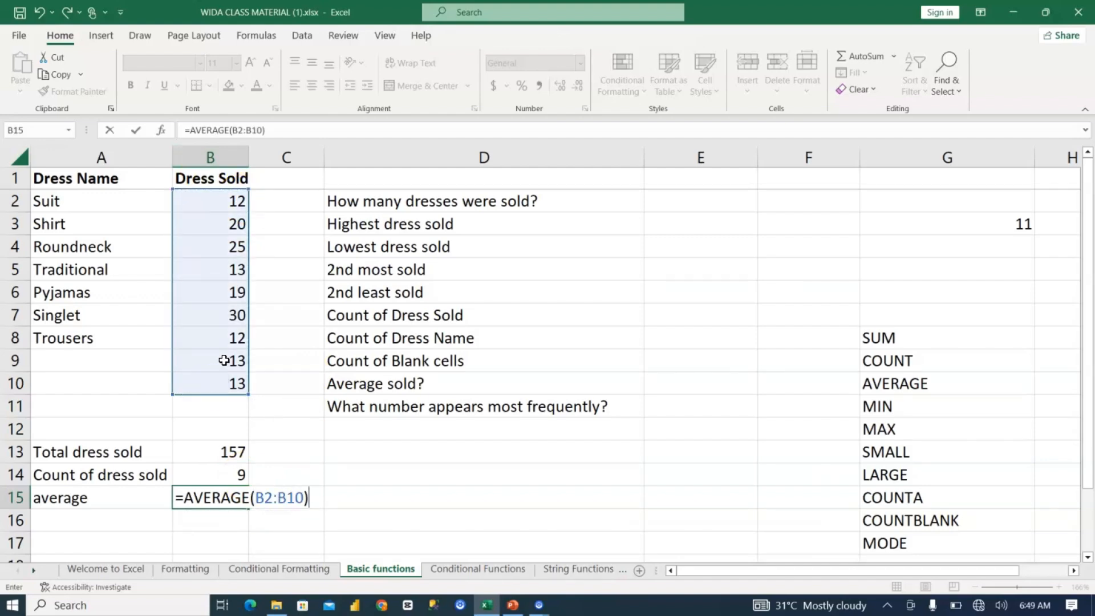
key("Return")
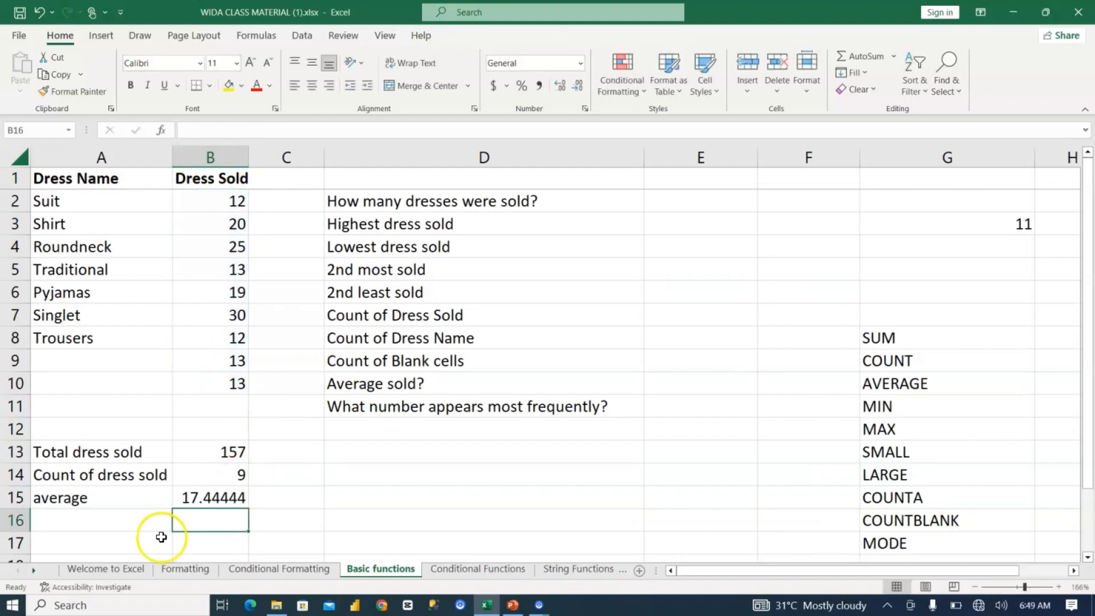
Step: Label A16 "least dress sold"
left_click(227, 511)
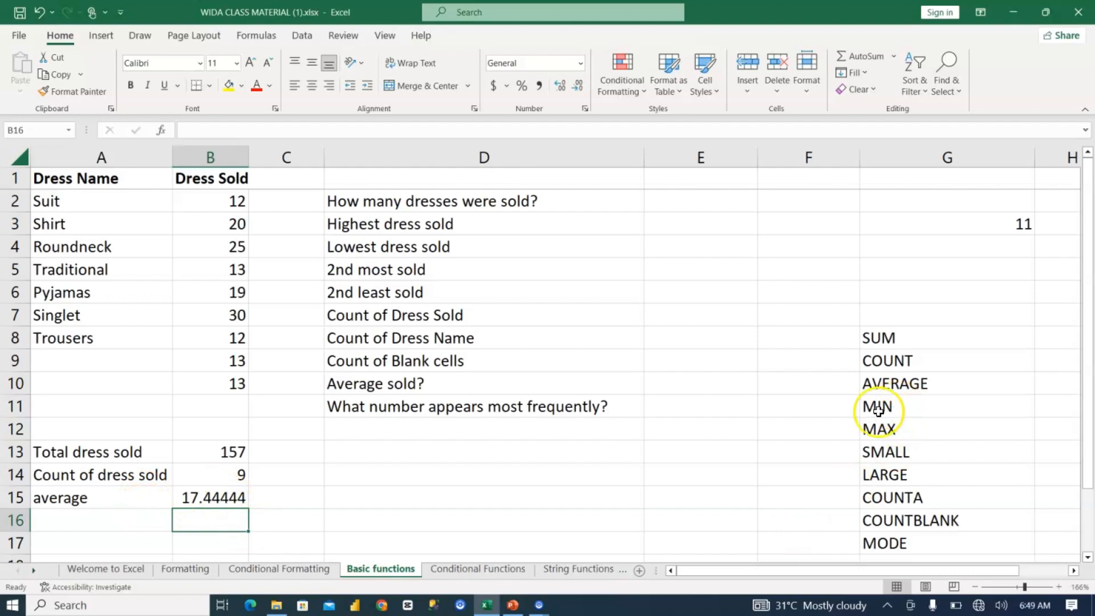
left_click(143, 519)
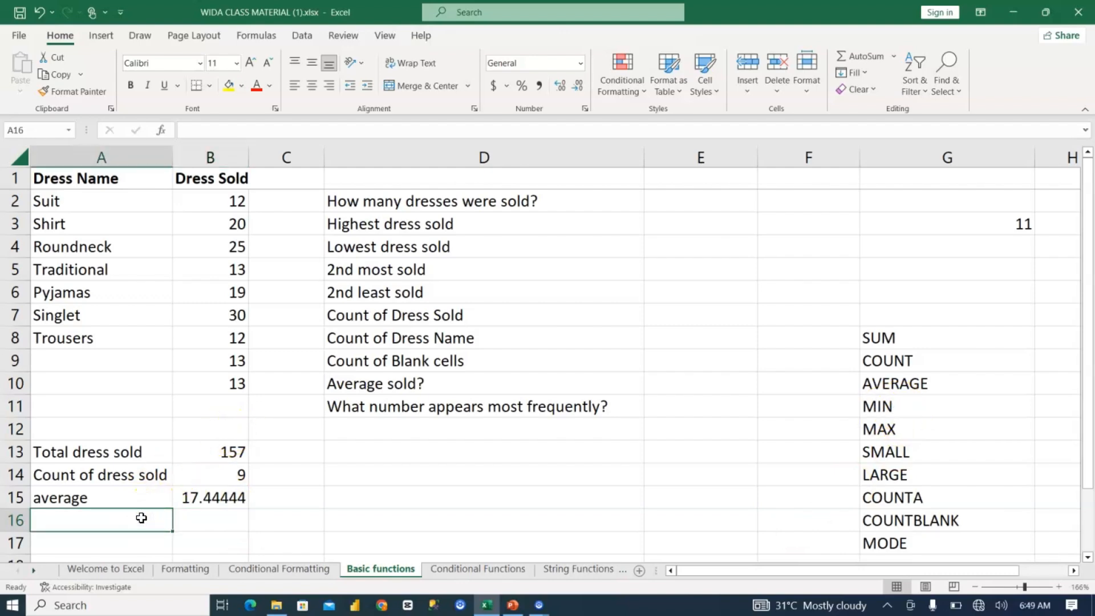
type("least dress sold")
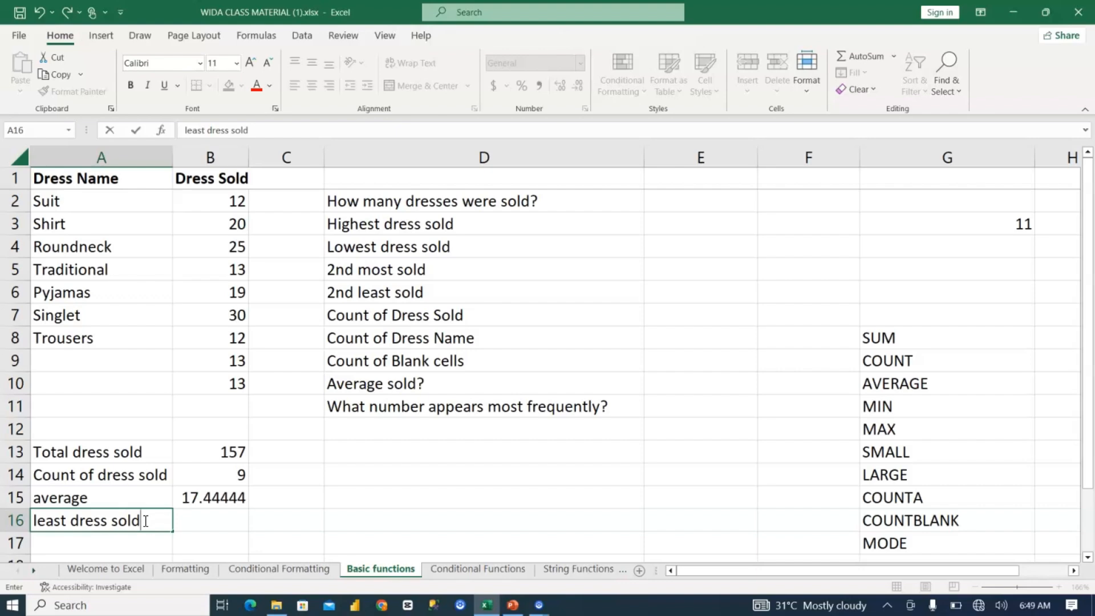
Step: Find the lowest sold quantity in B16 with =MIN(B2:B10)
left_click(223, 520)
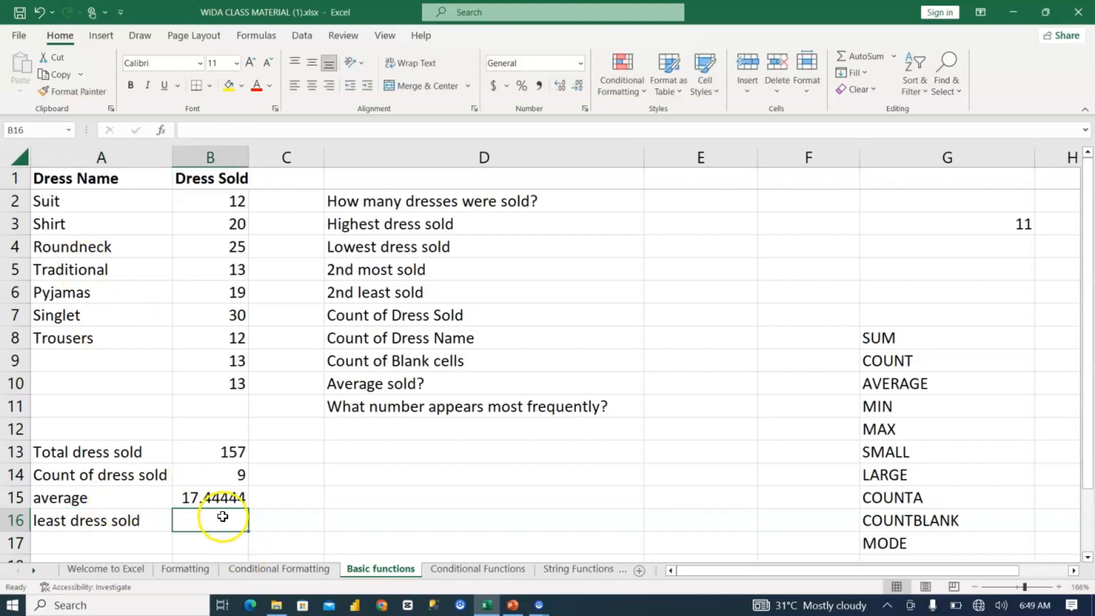
type("=min")
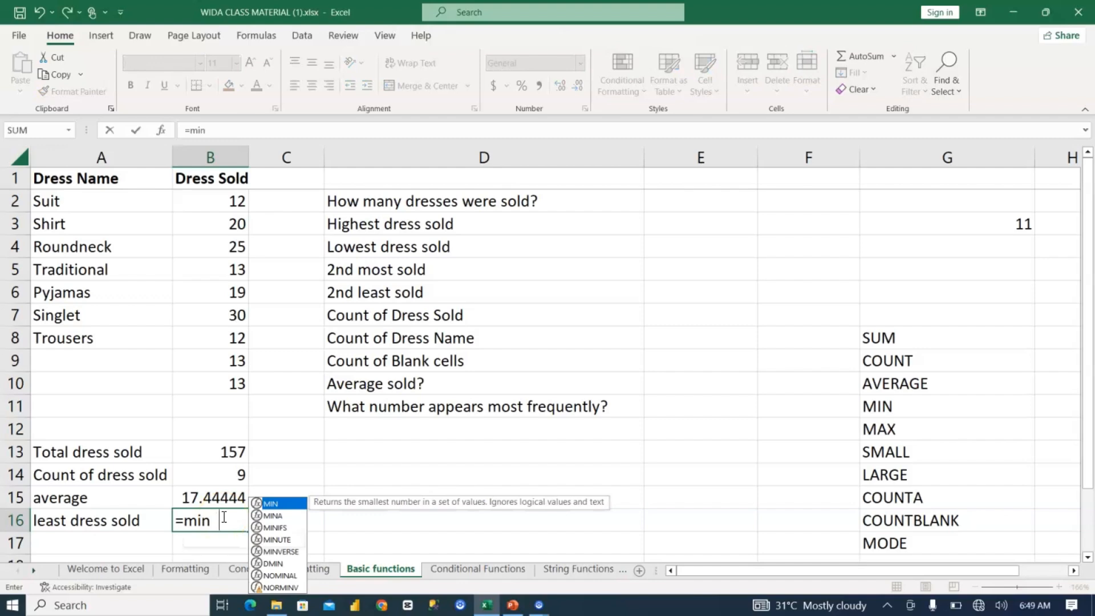
key("Tab")
left_click_drag(218, 205, 225, 383)
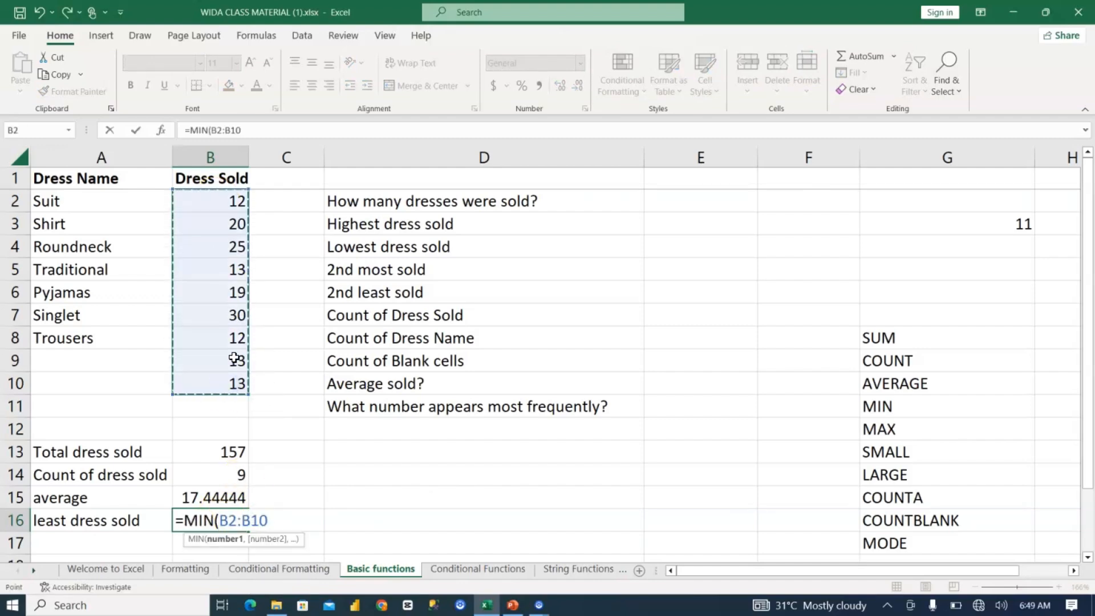
key("Return")
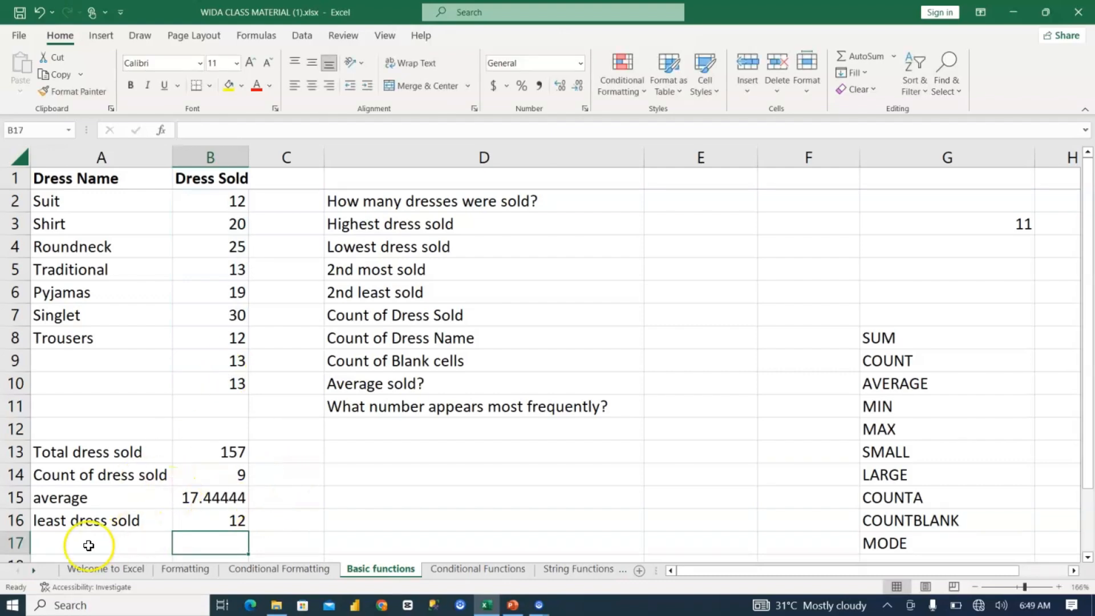
Step: Copy the "Highest dress sold" label from D3 into A17
left_click(118, 540)
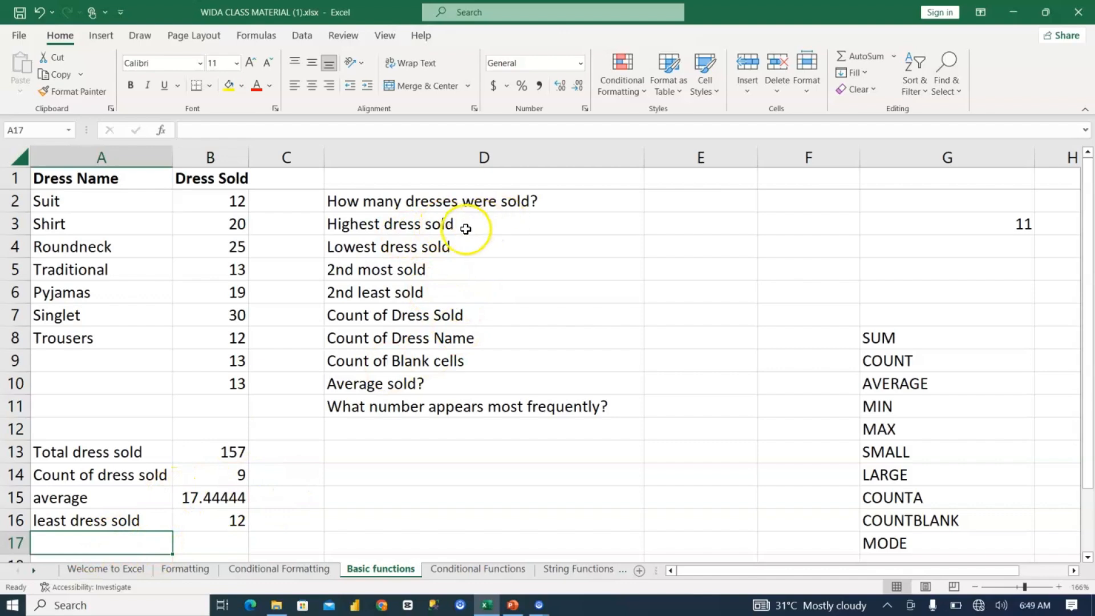
left_click(434, 222)
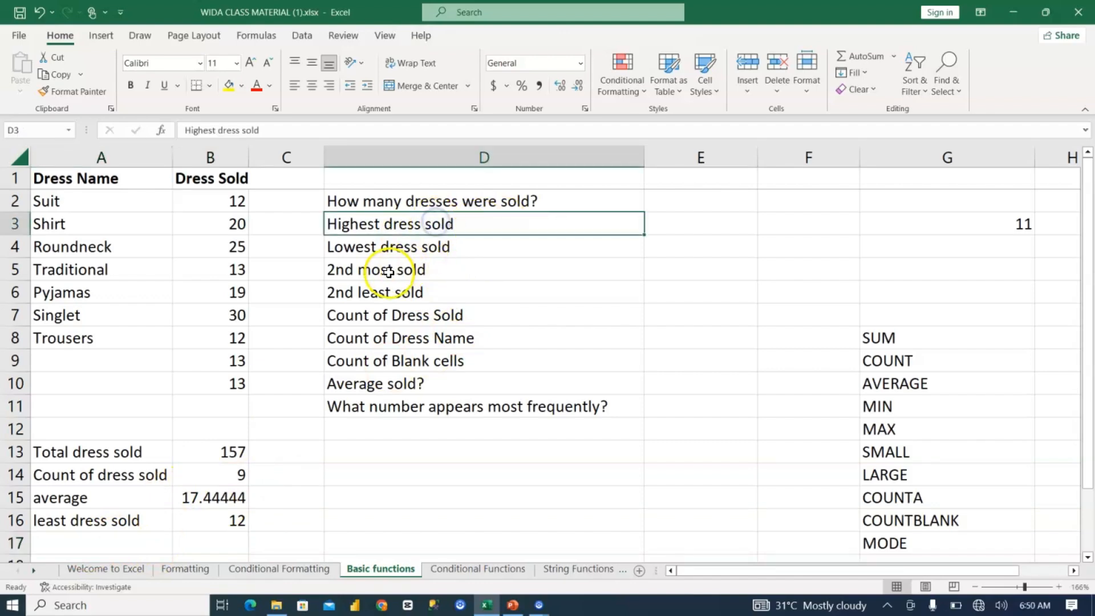
key("ctrl+c")
left_click(154, 547)
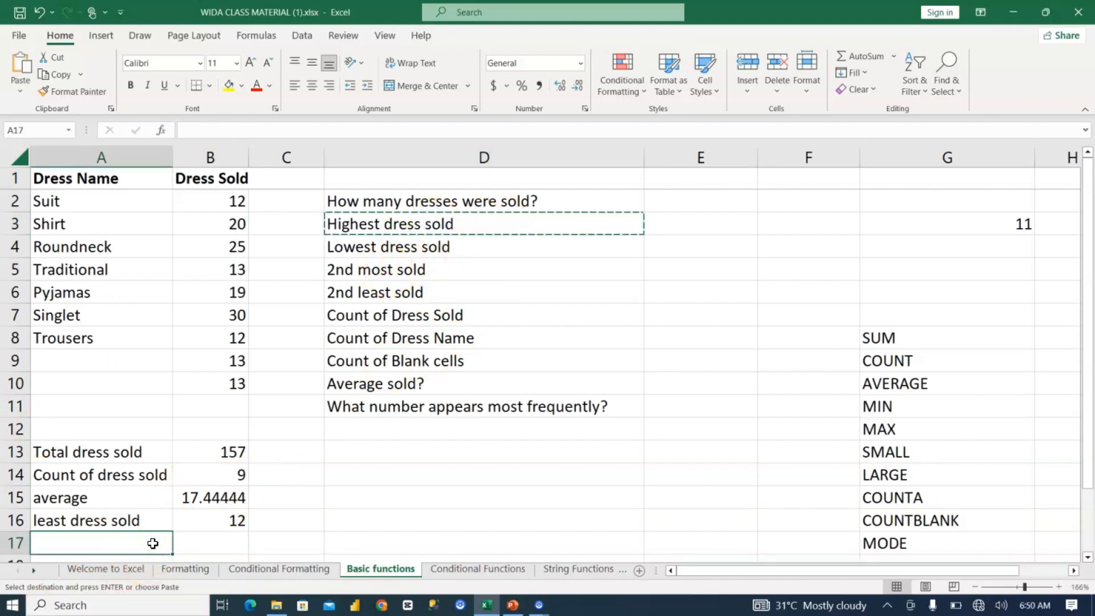
key("ctrl+v")
Step: Find the highest sold quantity in B17 with =MAX(B2:B10)
left_click(227, 545)
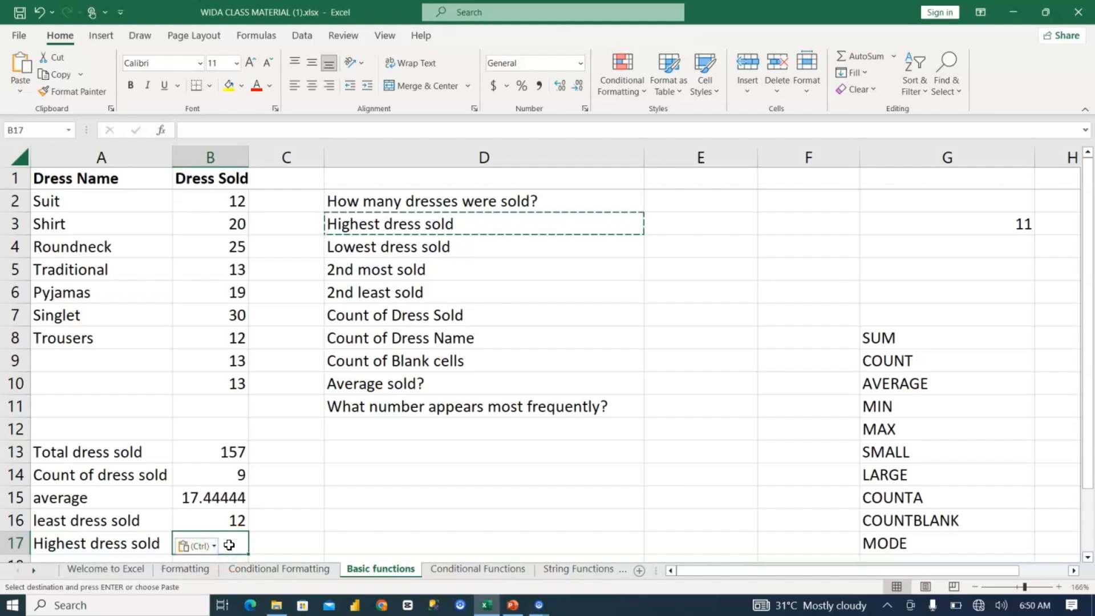
type("=m")
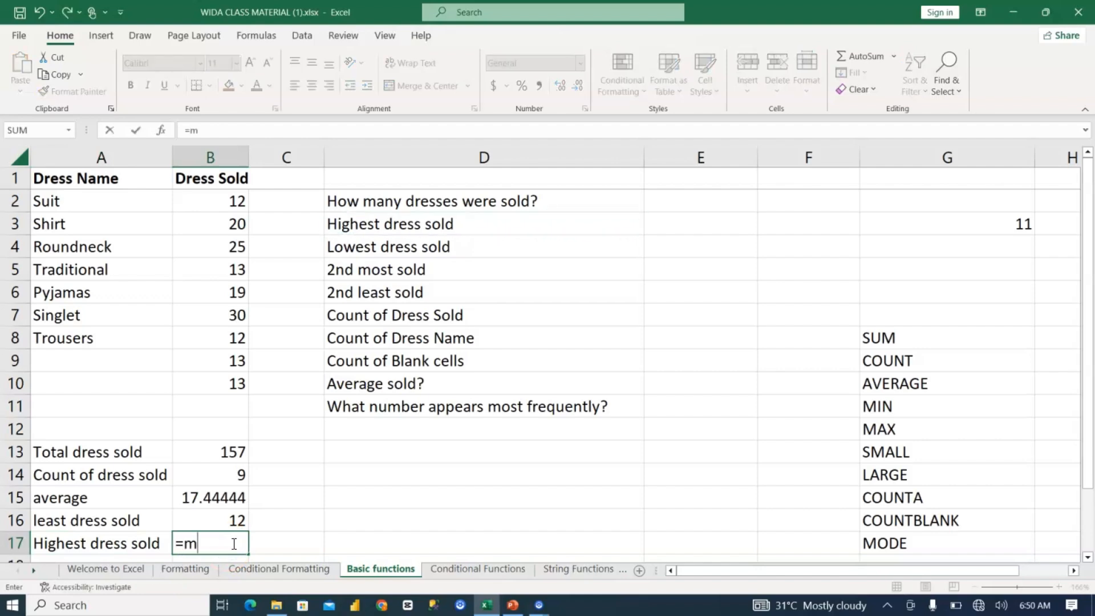
type("ax")
key("Tab")
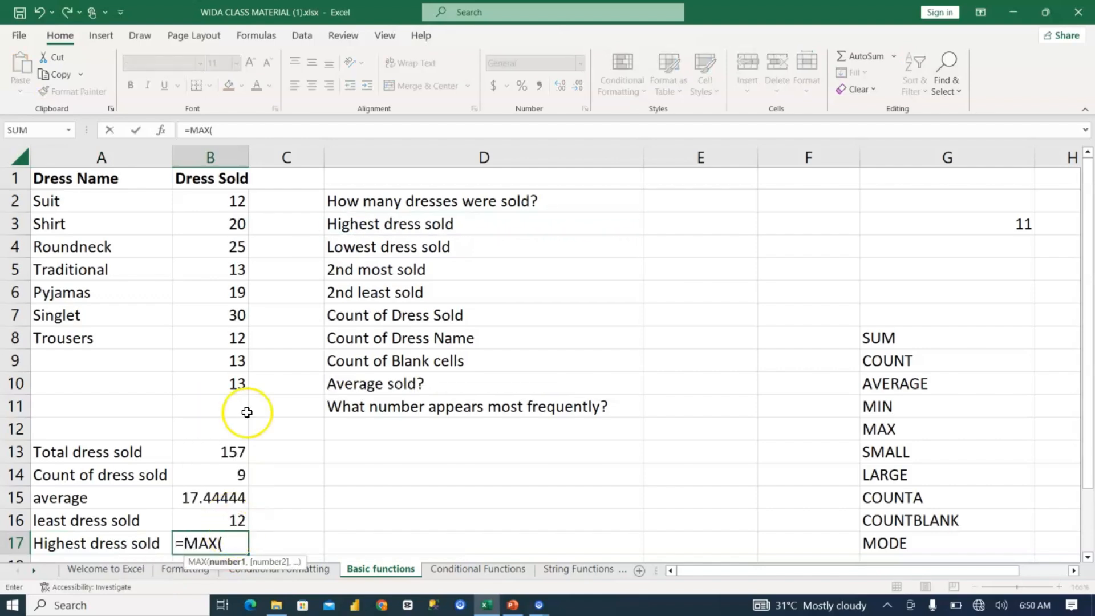
left_click_drag(224, 203, 227, 382)
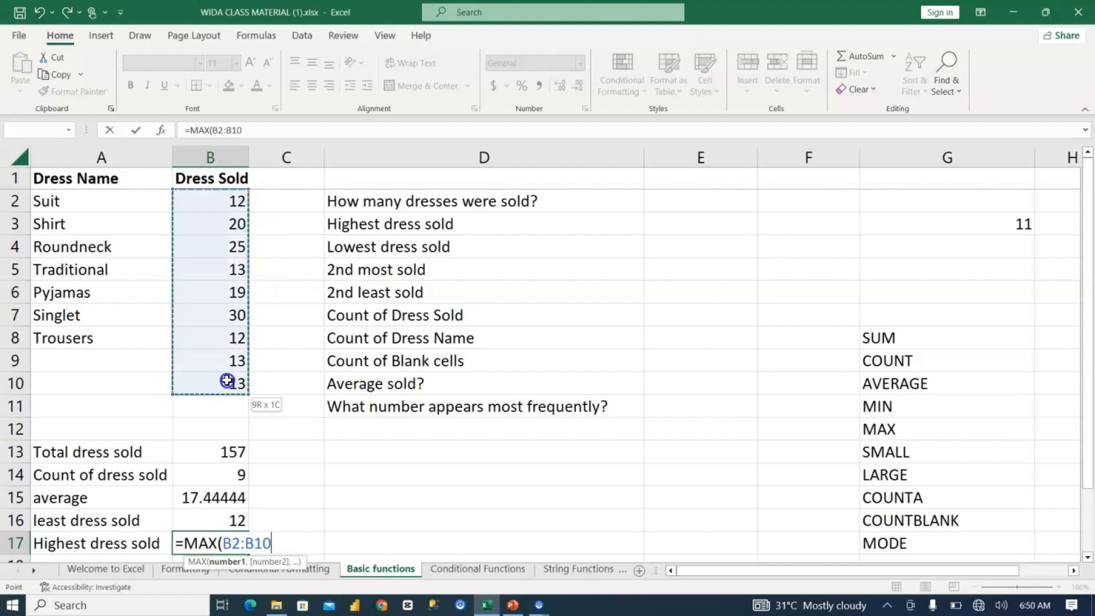
key("Return")
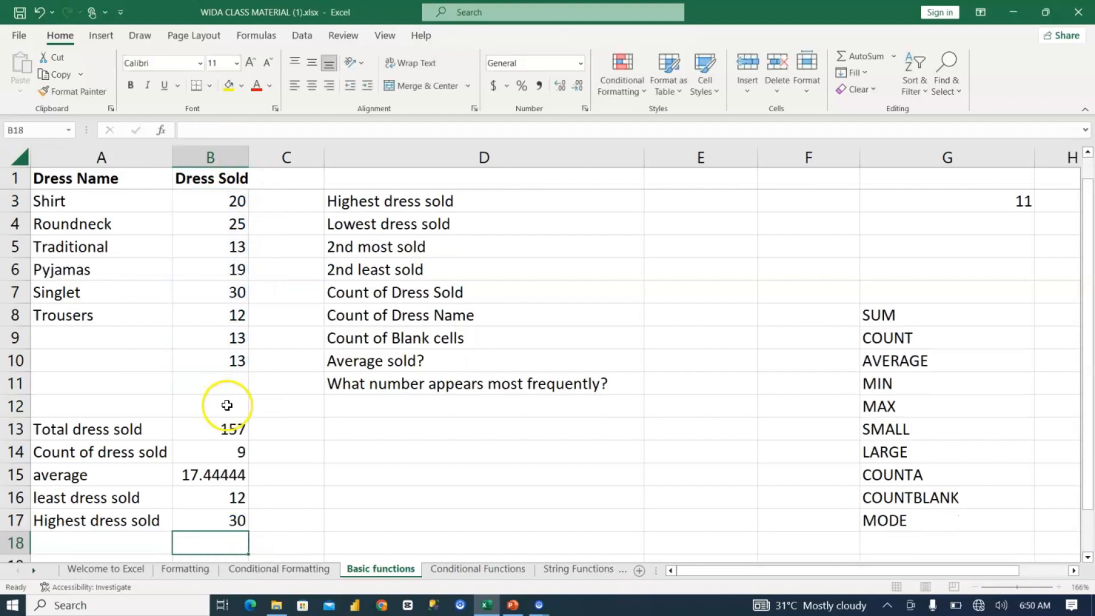
Step: Copy the "2nd most sold" label from D5 into A18
left_click(133, 535)
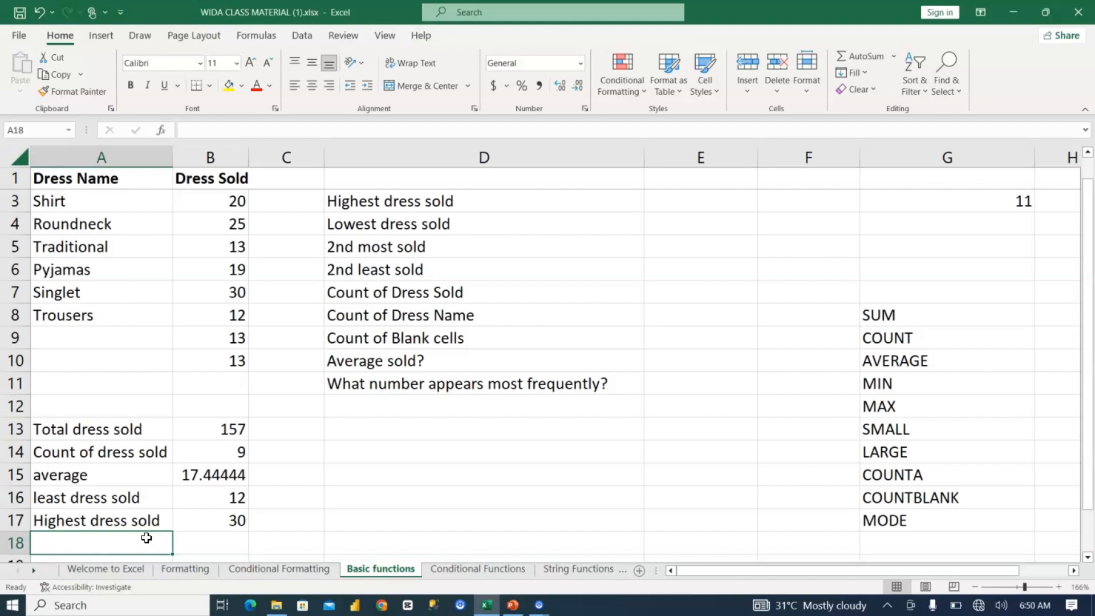
left_click(416, 250)
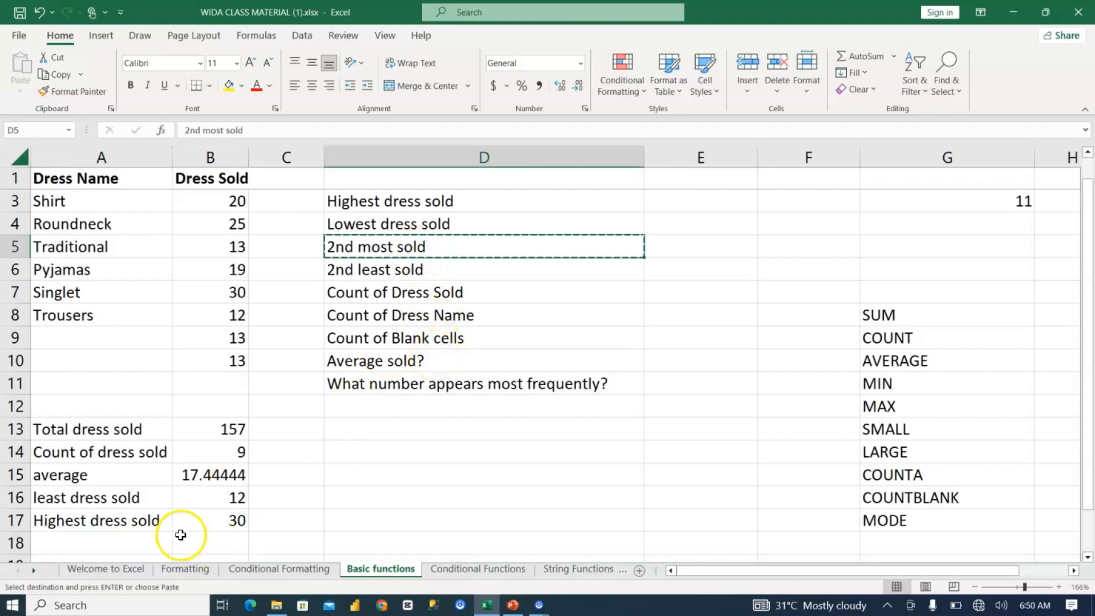
key("ctrl+c")
left_click(153, 539)
key("ctrl+v")
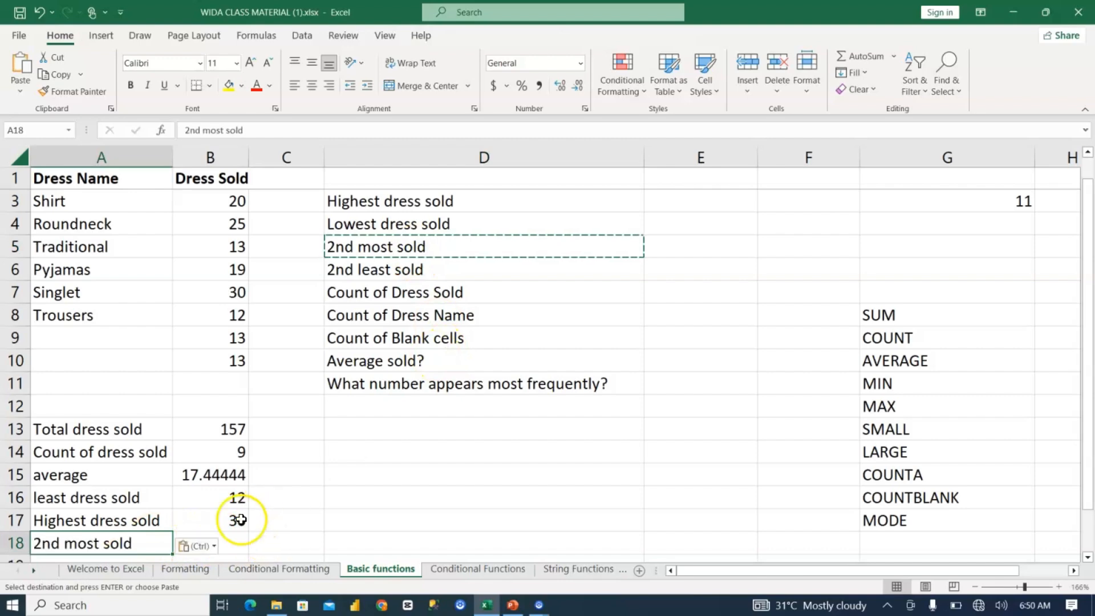
Step: Find the second-highest sold quantity in B18 with =LARGE(B3:B10,2)
left_click(238, 519)
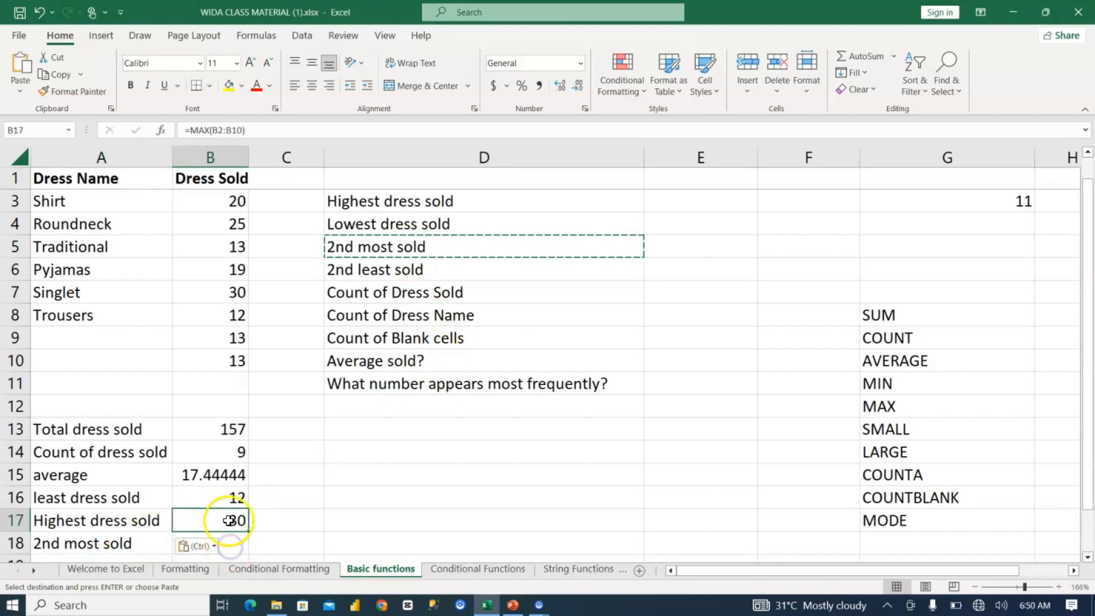
left_click(231, 538)
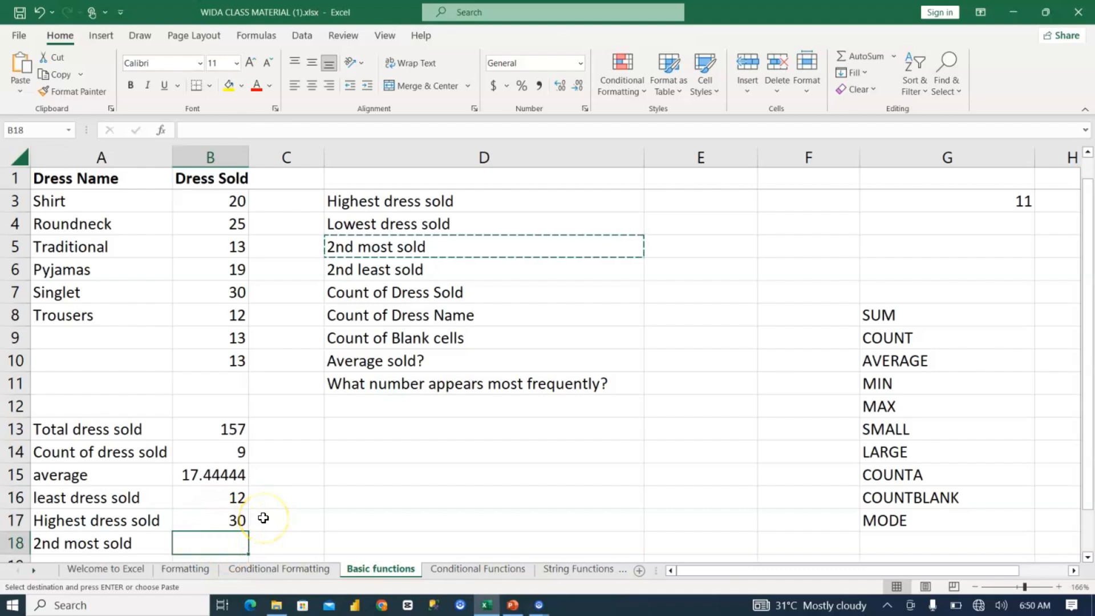
type("=")
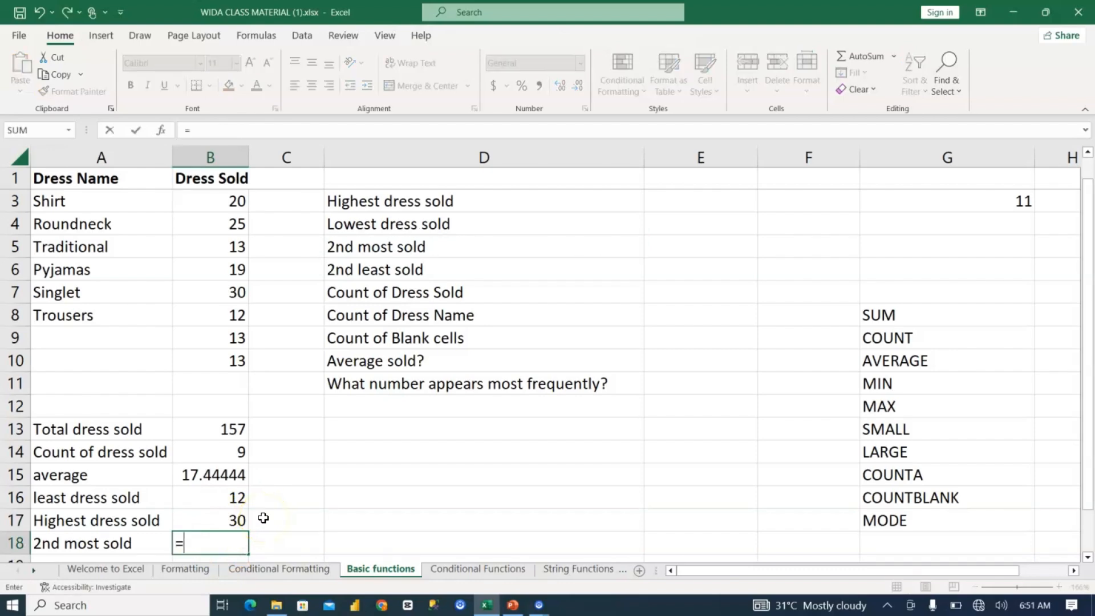
type("large")
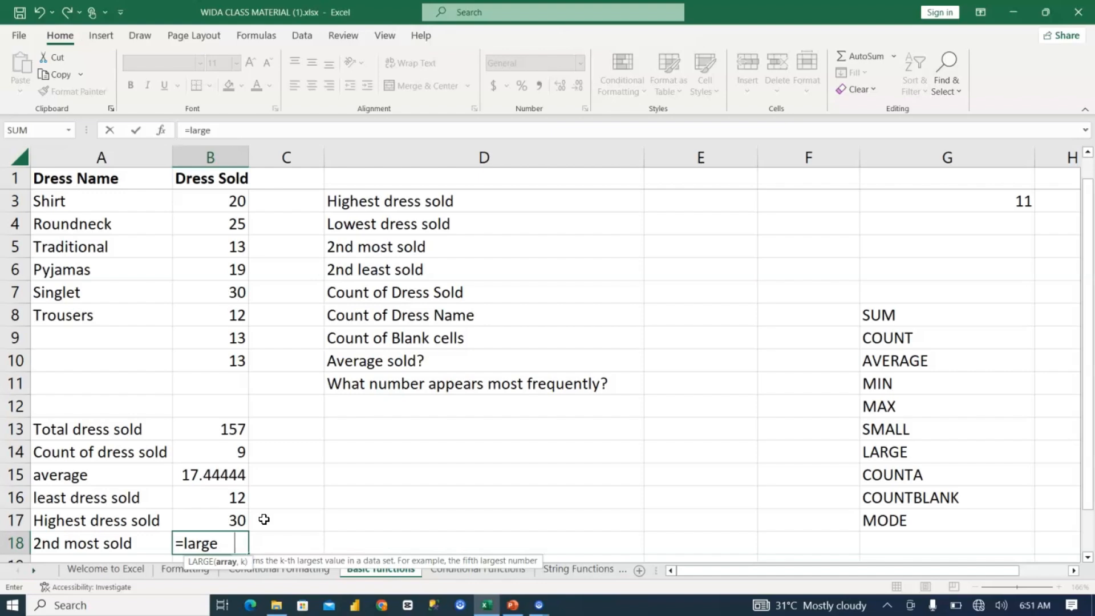
key("Tab")
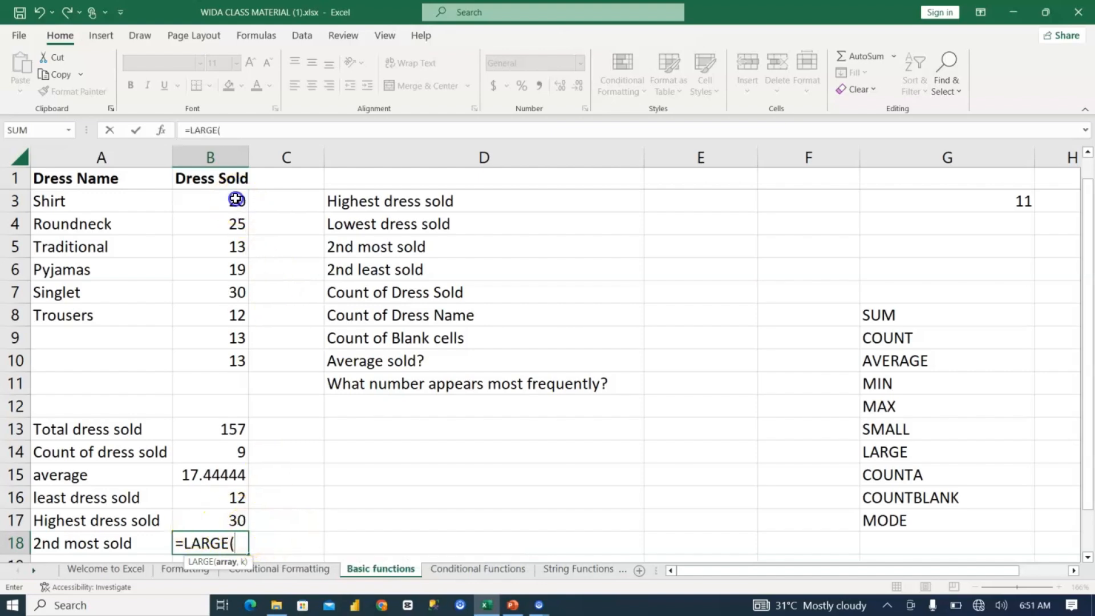
left_click_drag(235, 199, 219, 361)
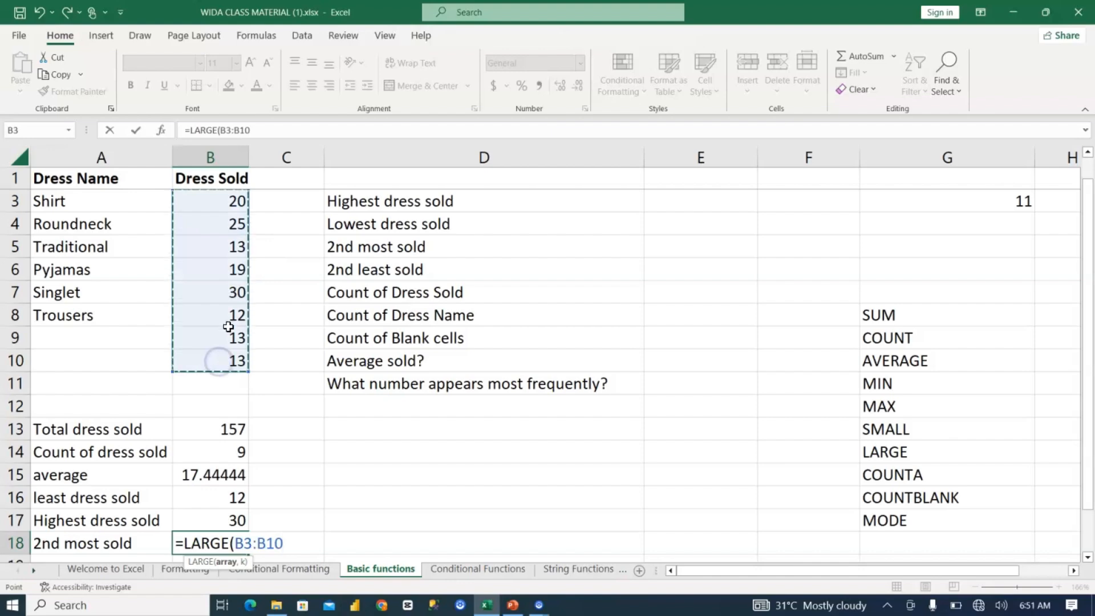
type(",2")
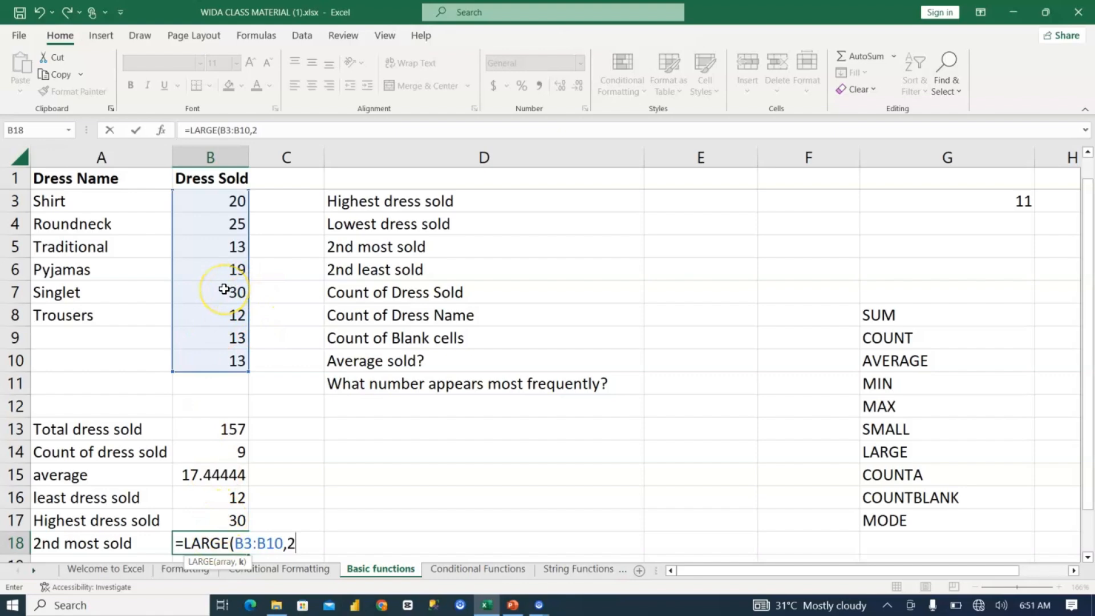
type(")")
key("Return")
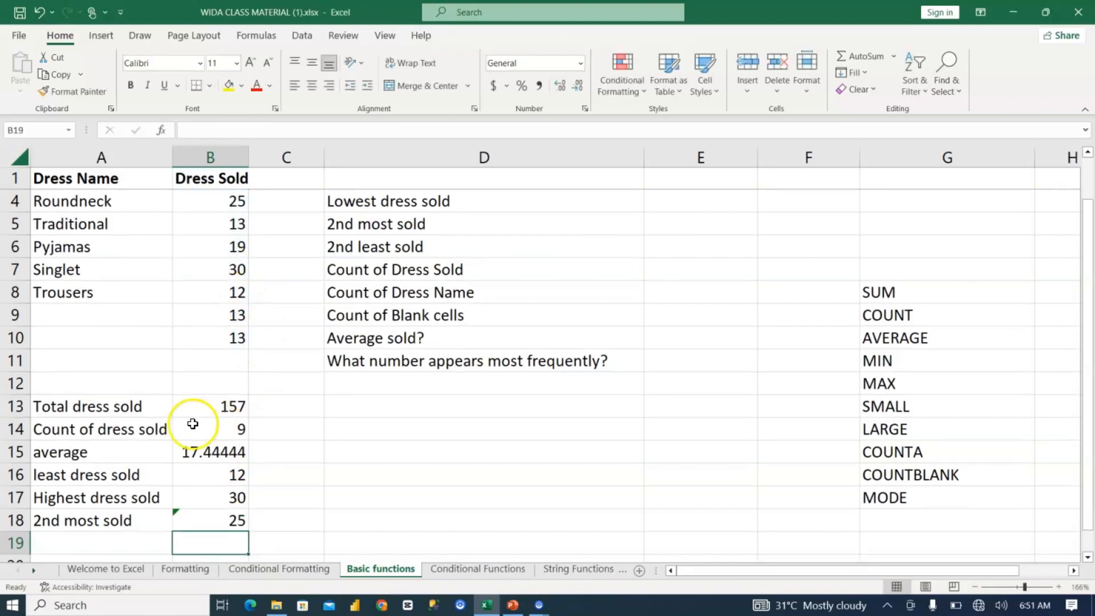
Step: Copy the "2nd least sold" label from D6 into A19
left_click(158, 536)
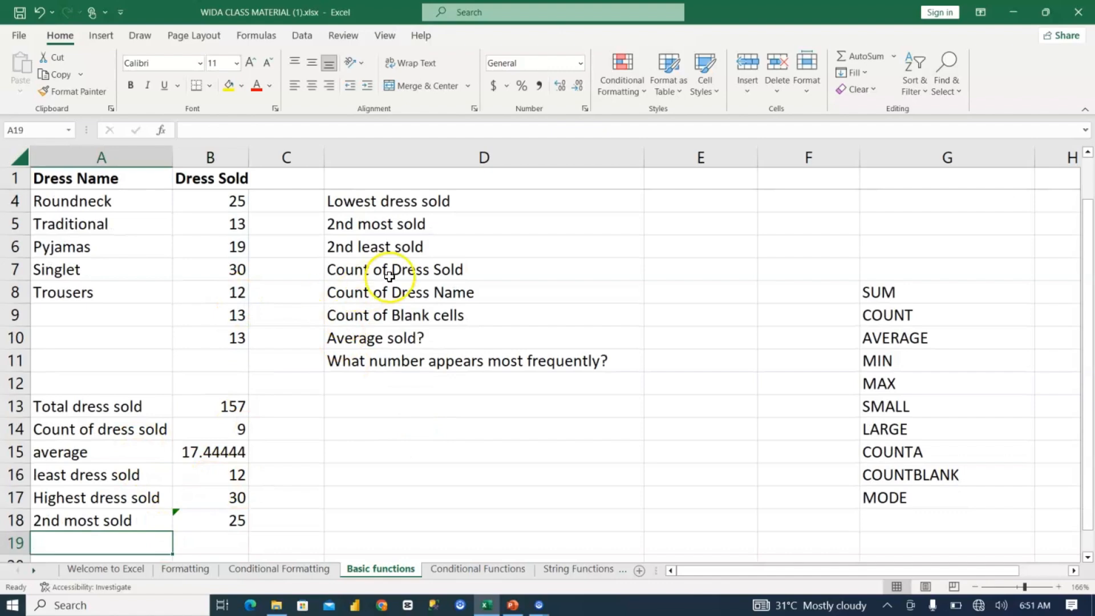
left_click(389, 247)
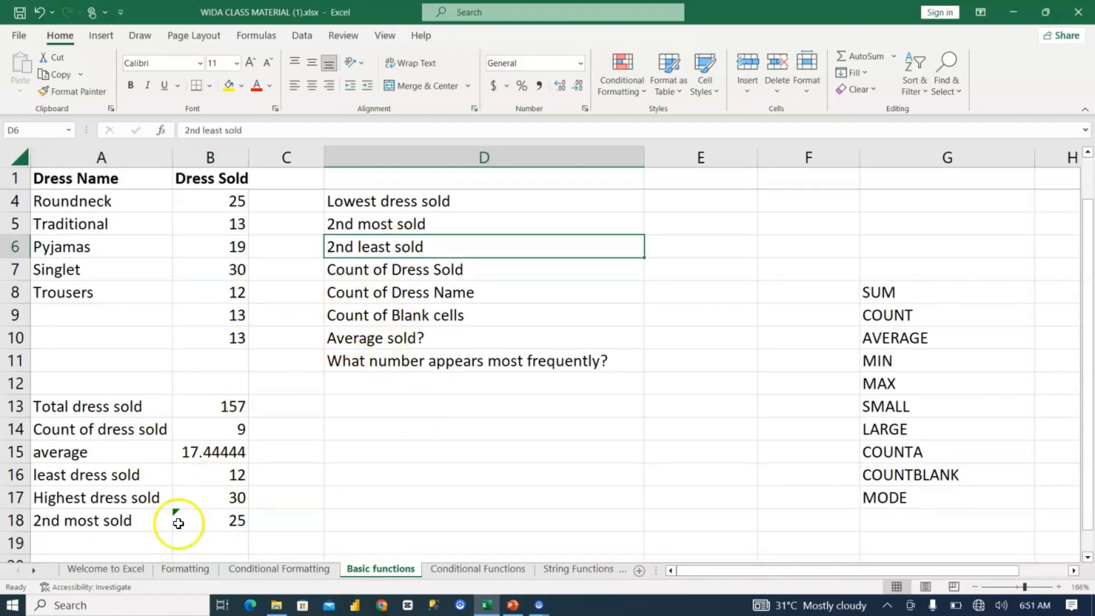
key("ctrl+c")
left_click(141, 546)
key("ctrl+v")
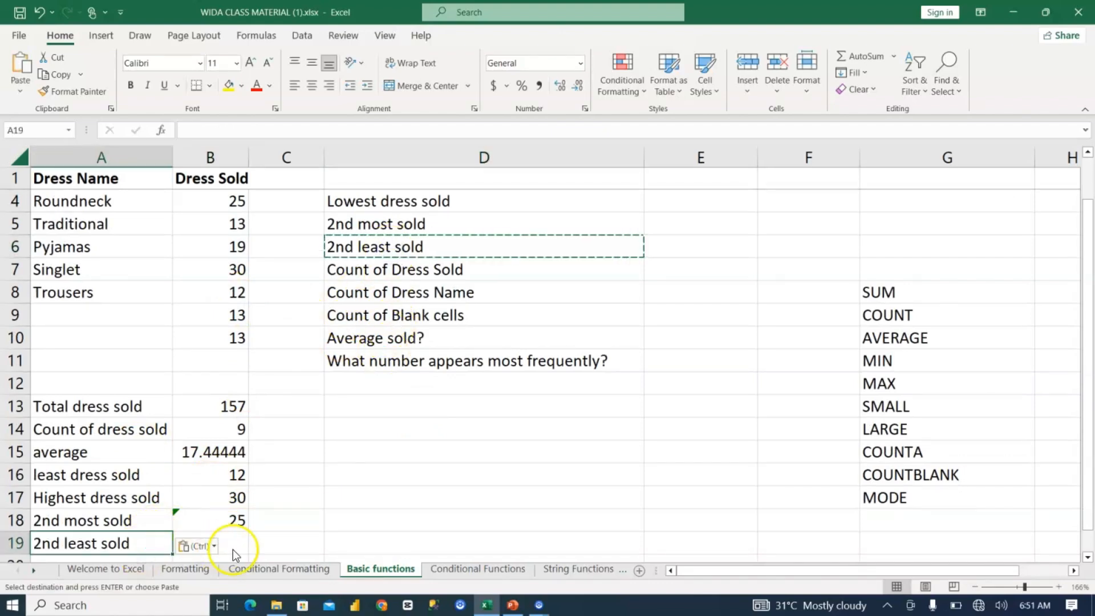
Step: Find the second-lowest sold quantity in B19 with =SMALL(B2:B10,2)
left_click(235, 546)
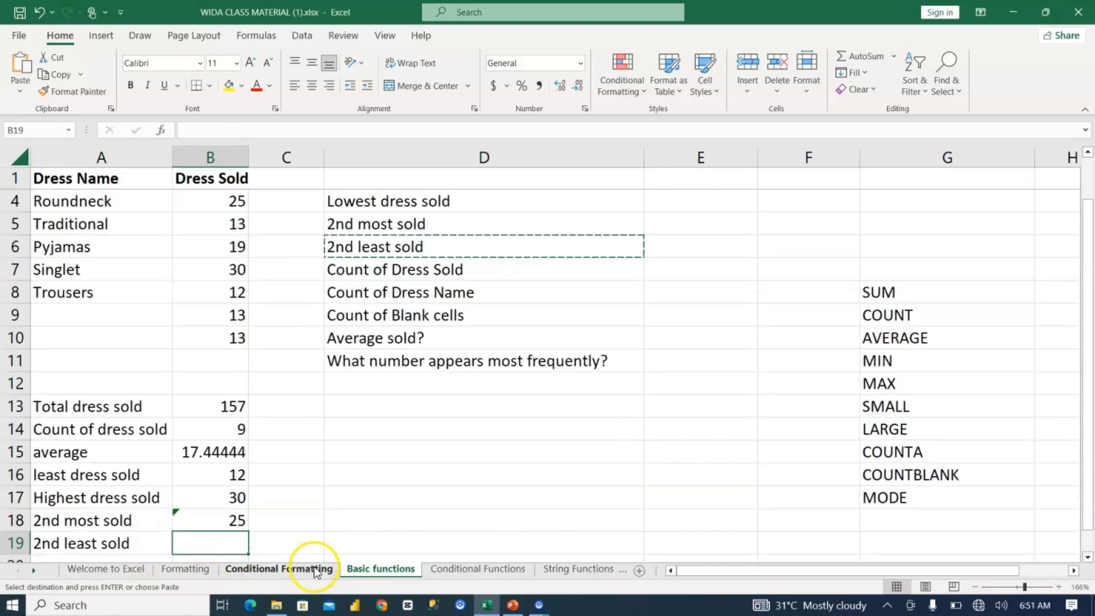
type("=small")
scroll(312, 569, "down", 2)
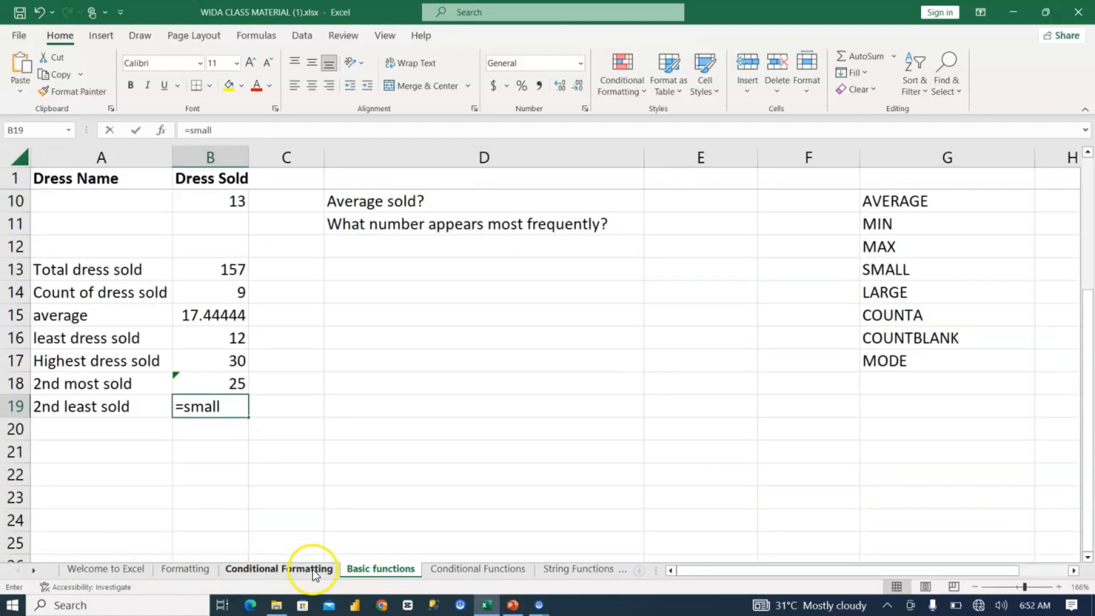
scroll(205, 429, "down", 2)
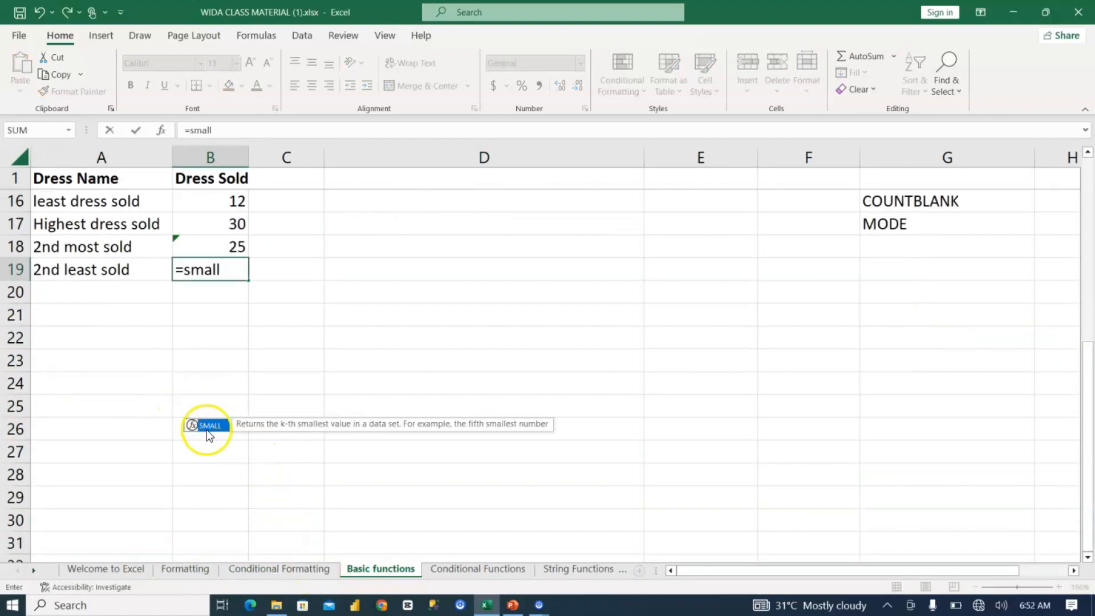
scroll(240, 462, "up", 1)
key("Tab")
scroll(248, 174, "down", 2)
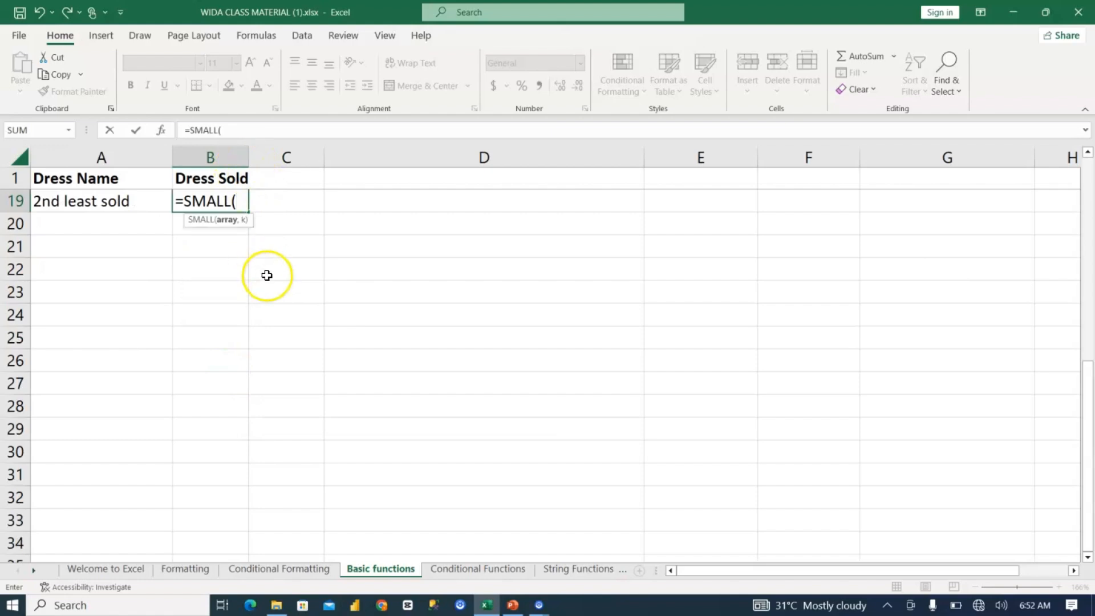
scroll(268, 283, "up", 1)
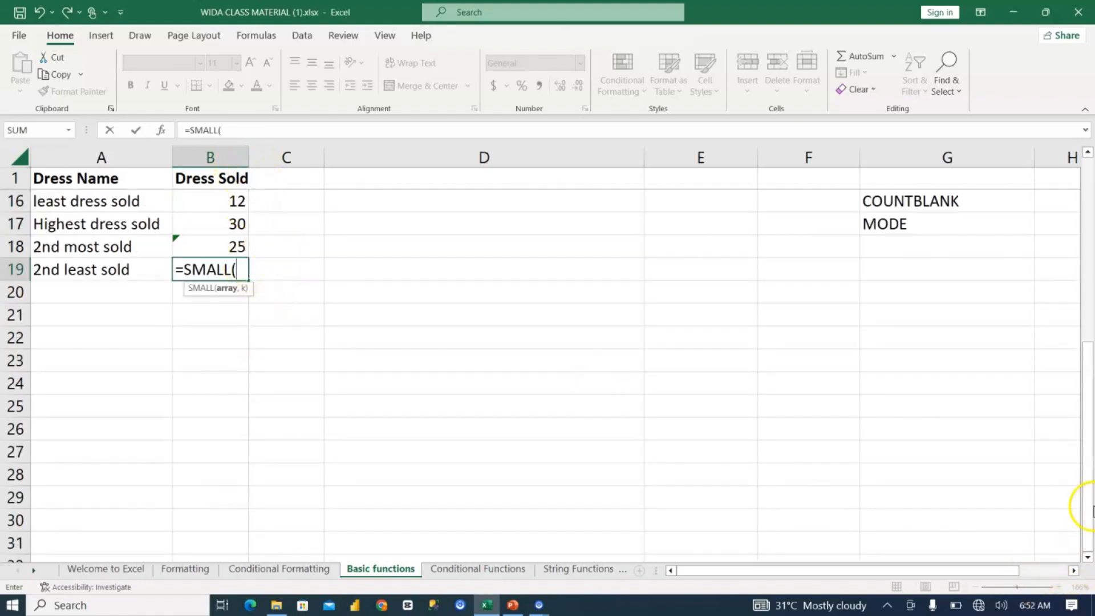
left_click_drag(1091, 334, 1091, 154)
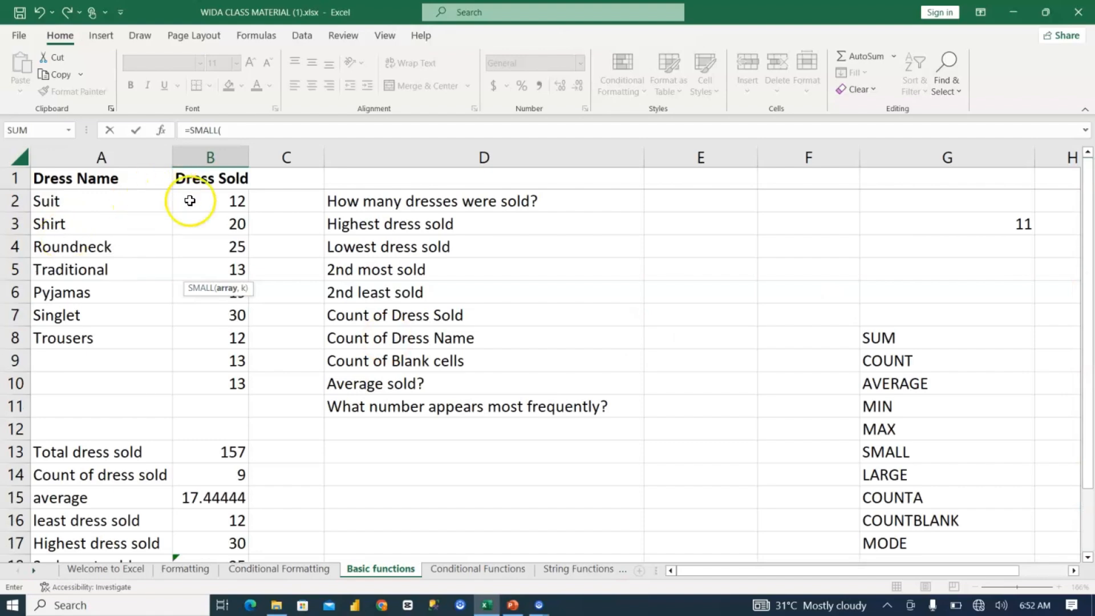
left_click_drag(208, 201, 220, 384)
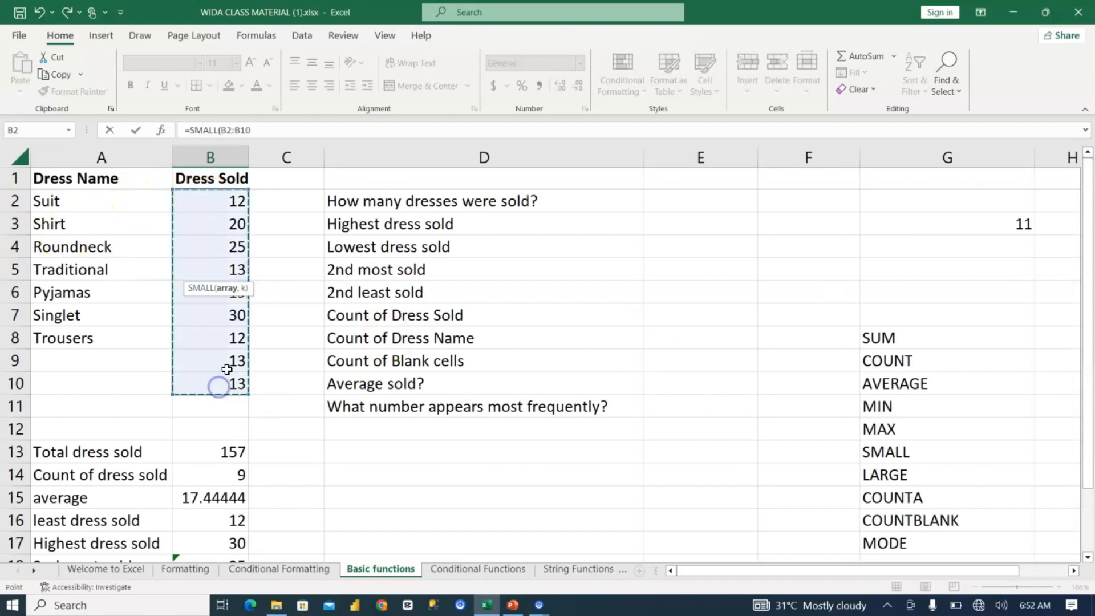
type(",")
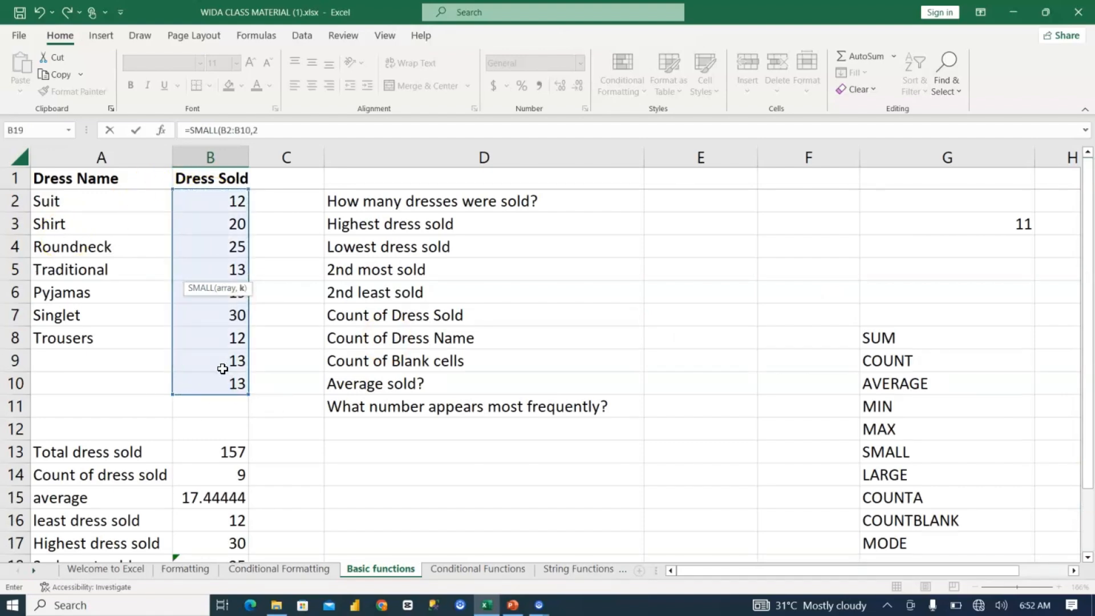
type("2")
key("Return")
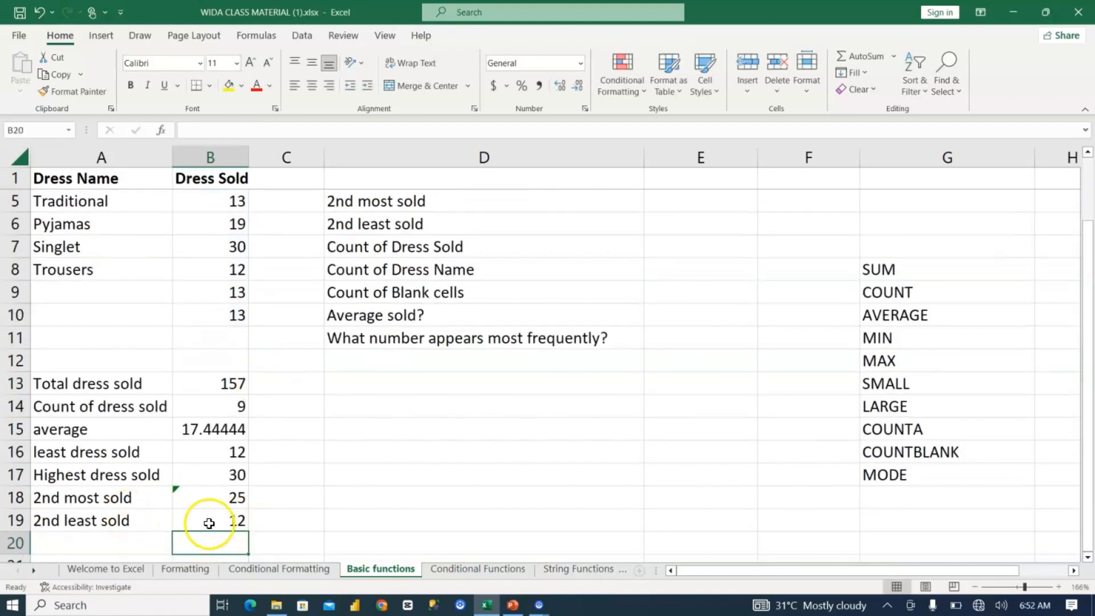
Step: Enter the label "count of dress name" in A20
scroll(318, 514, "up", 1)
scroll(318, 514, "down", 1)
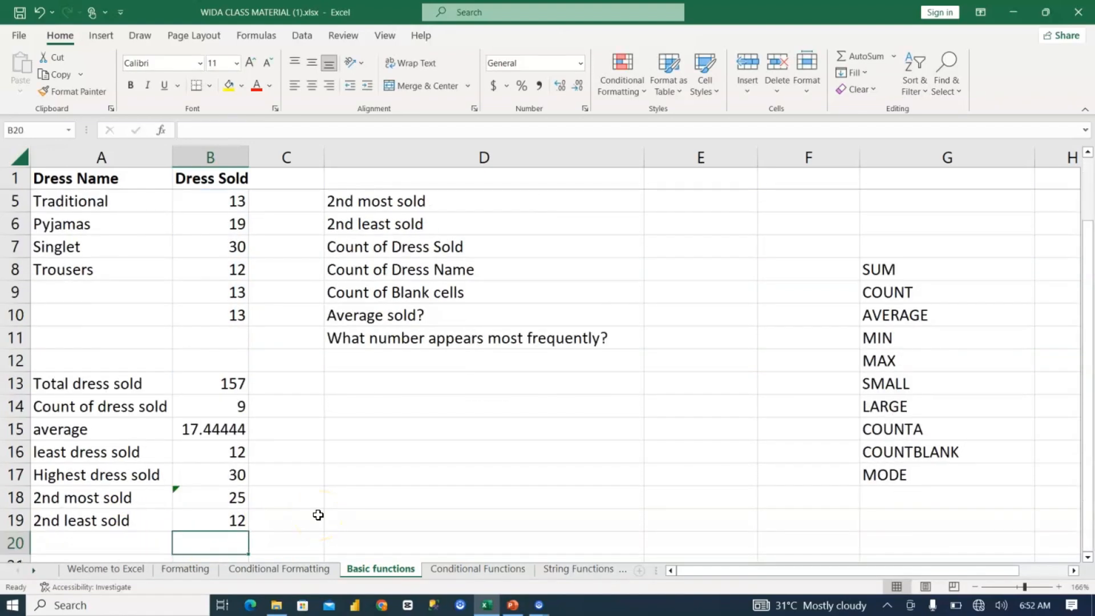
scroll(318, 515, "up", 1)
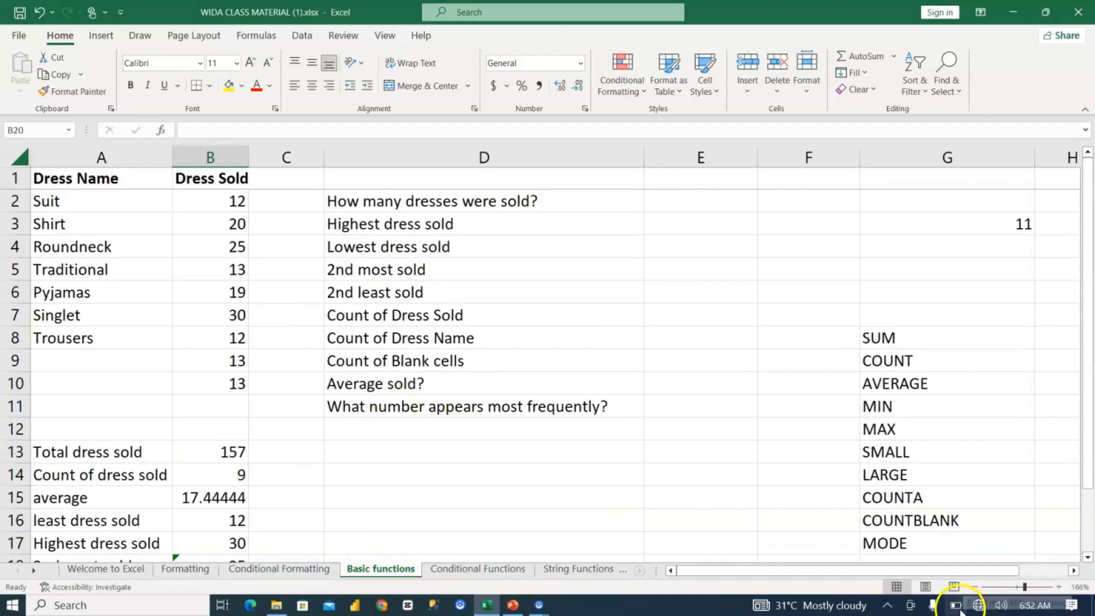
left_click(207, 534)
key("Down")
key("Down")
key("Down")
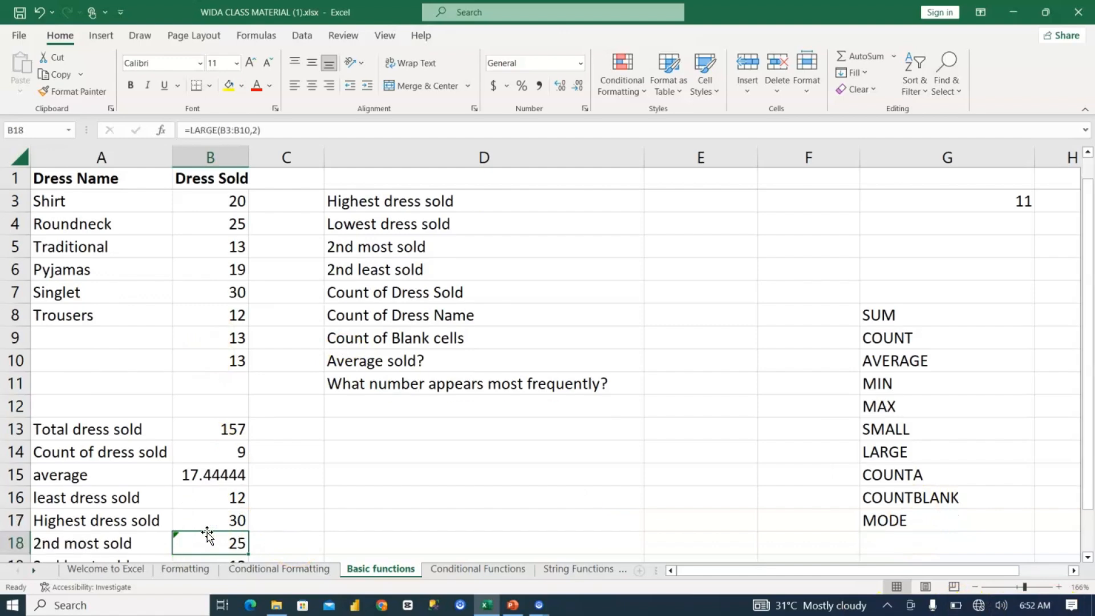
key("Left")
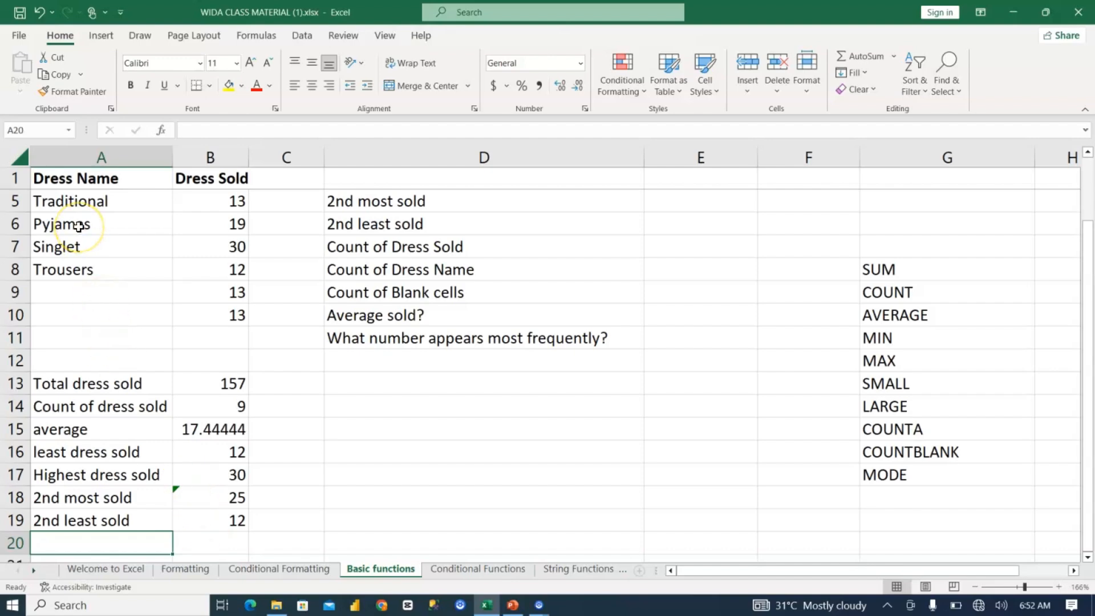
scroll(79, 226, "up", 1)
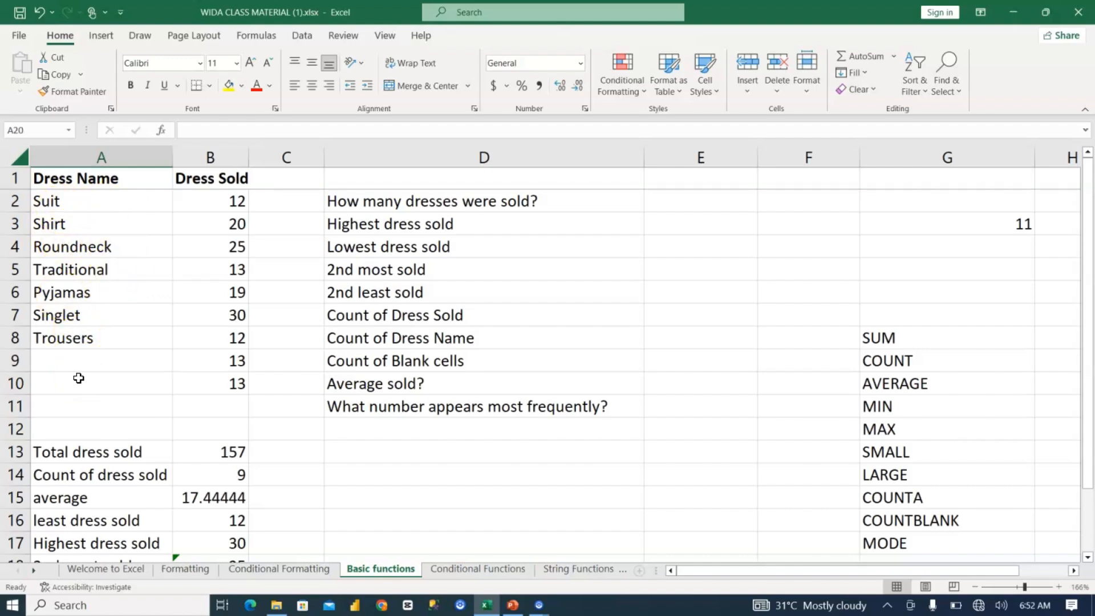
scroll(79, 378, "down", 4)
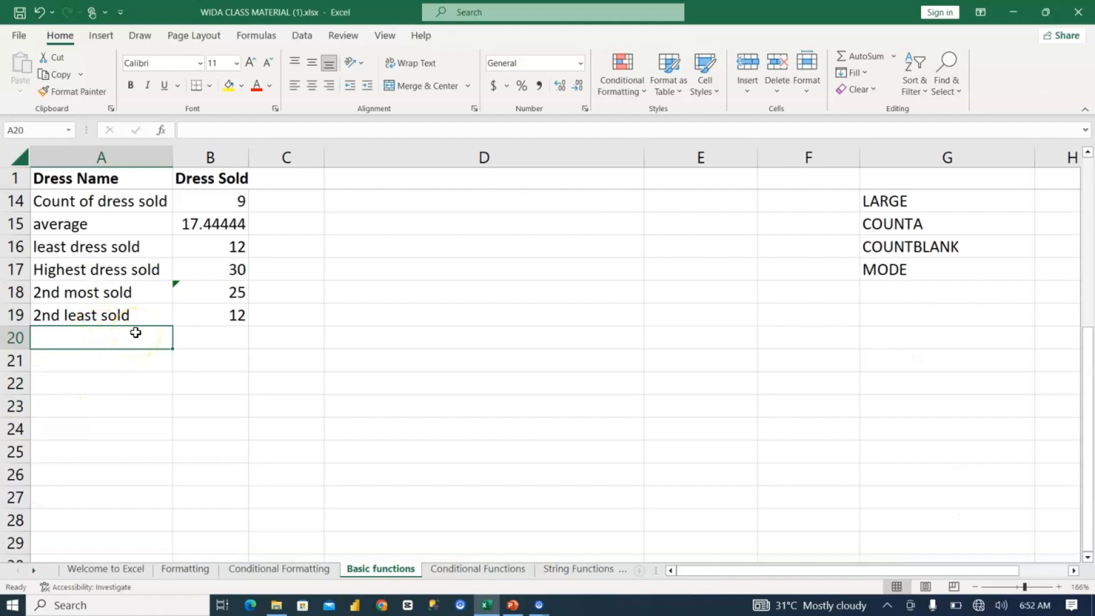
type("count of d")
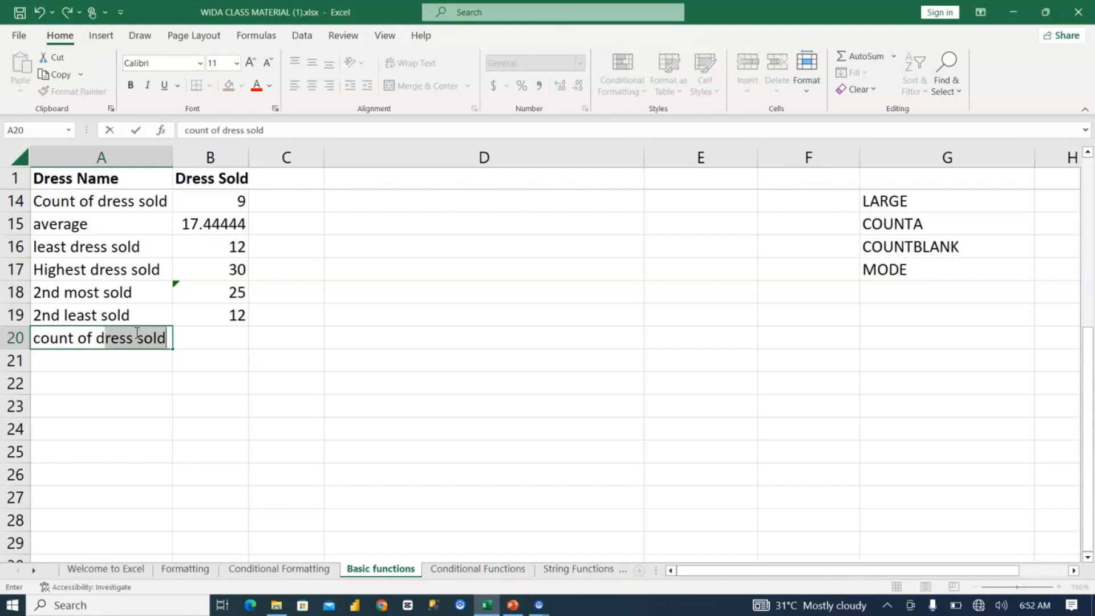
type("ress name")
key("Tab")
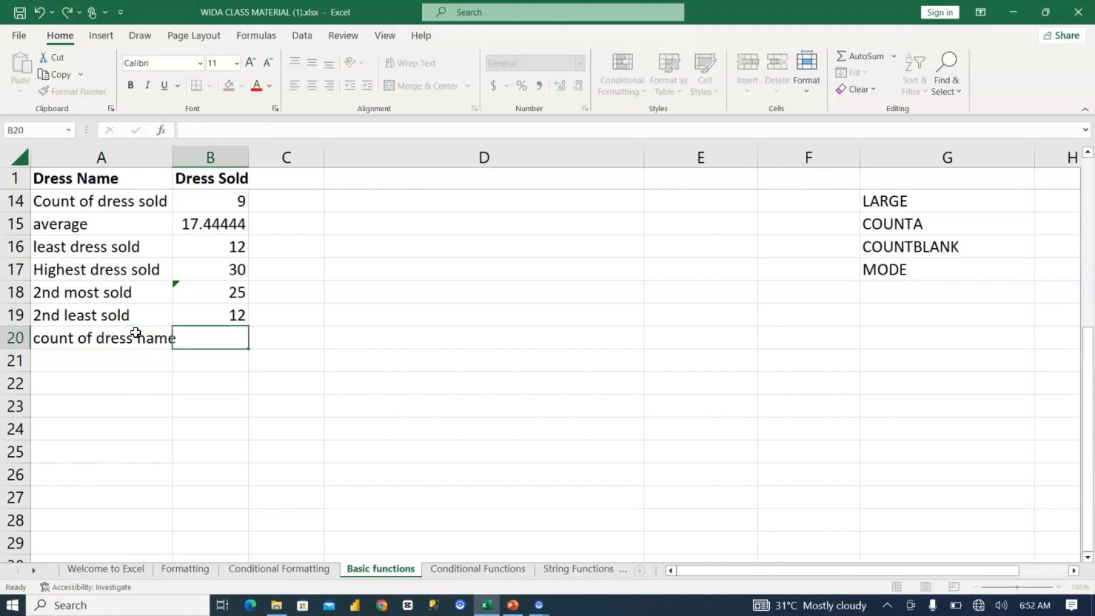
Step: Try to count the dress names in B20 with =COUNT(A2:A10)
type("=coutn")
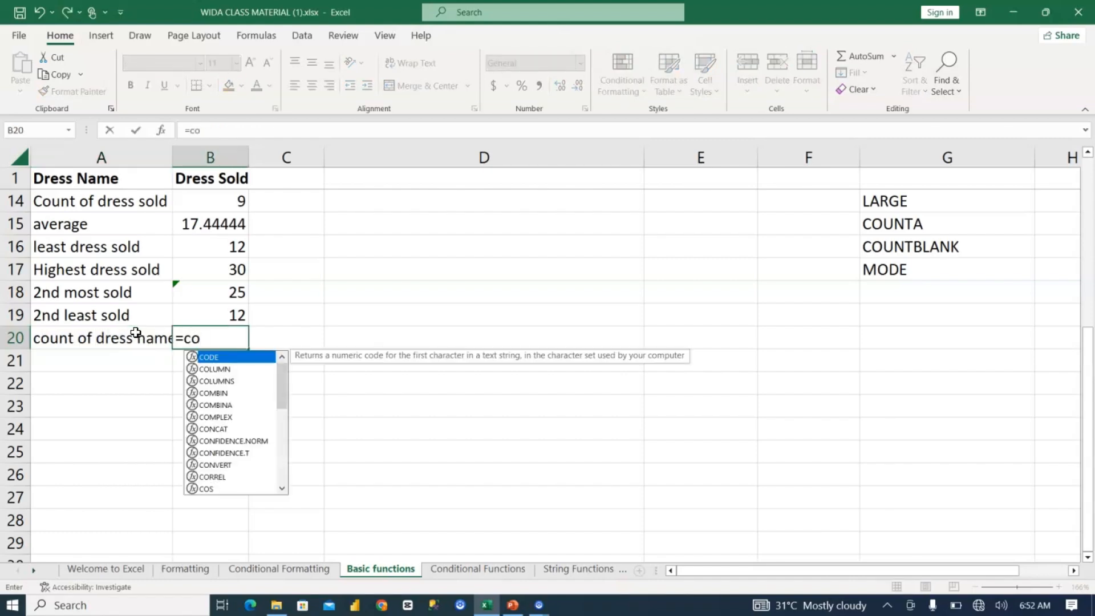
key("BackSpace")
type("nt")
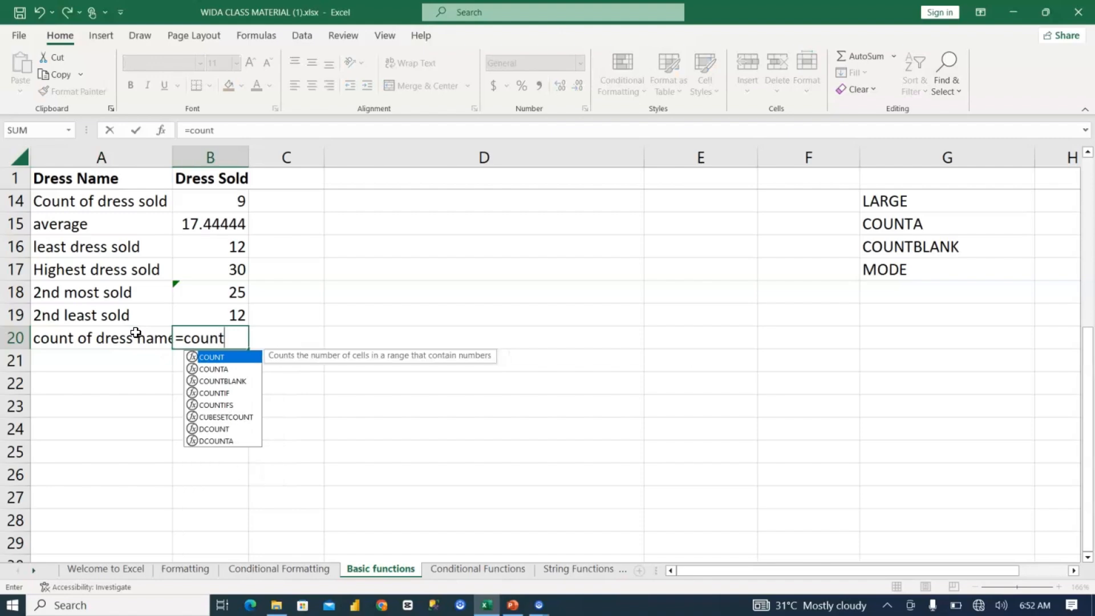
type("(")
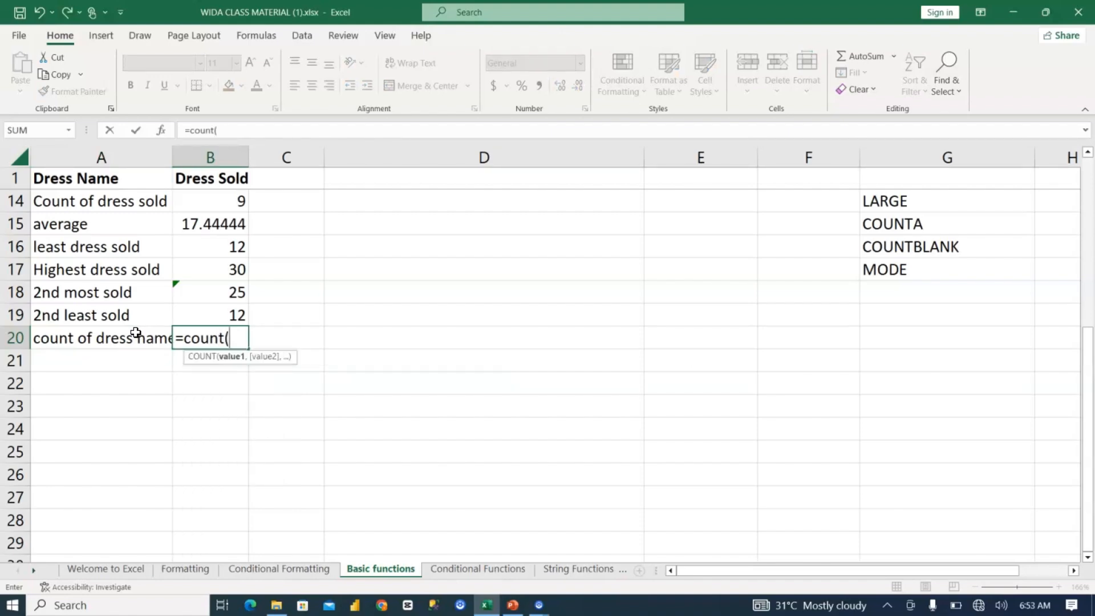
scroll(135, 333, "up", 4)
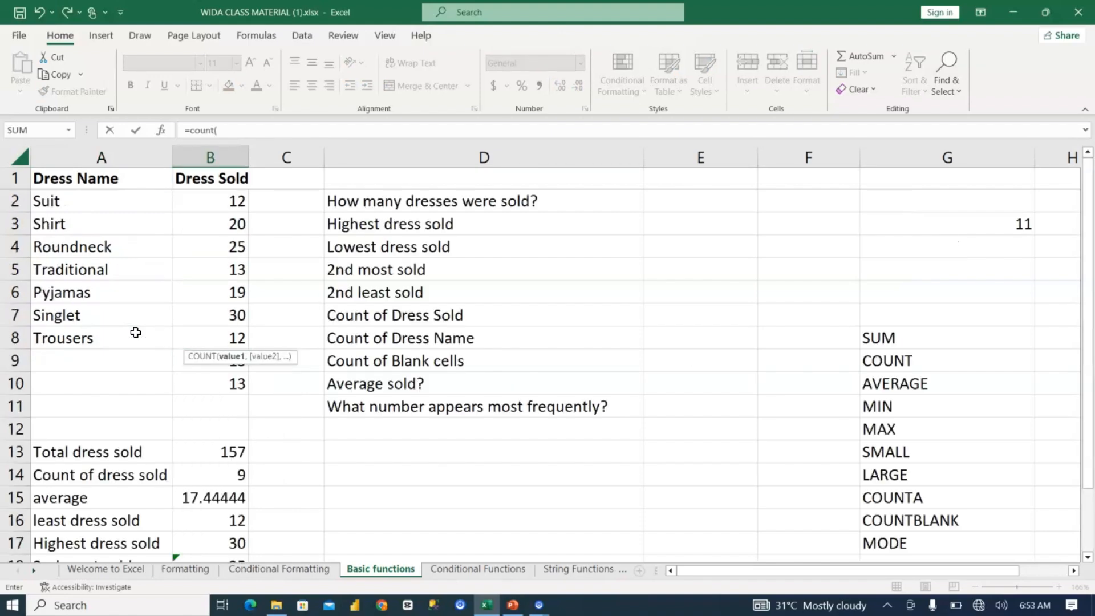
mouse_move(44, 198)
left_mouse_down()
mouse_move(71, 396)
mouse_move(73, 387)
left_mouse_up()
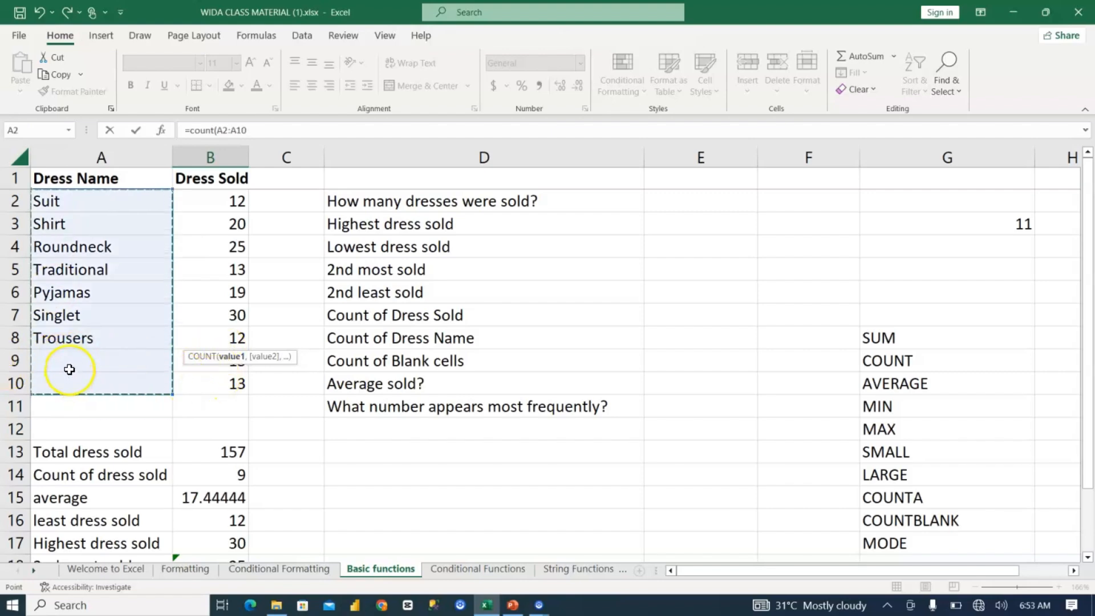
key("Return")
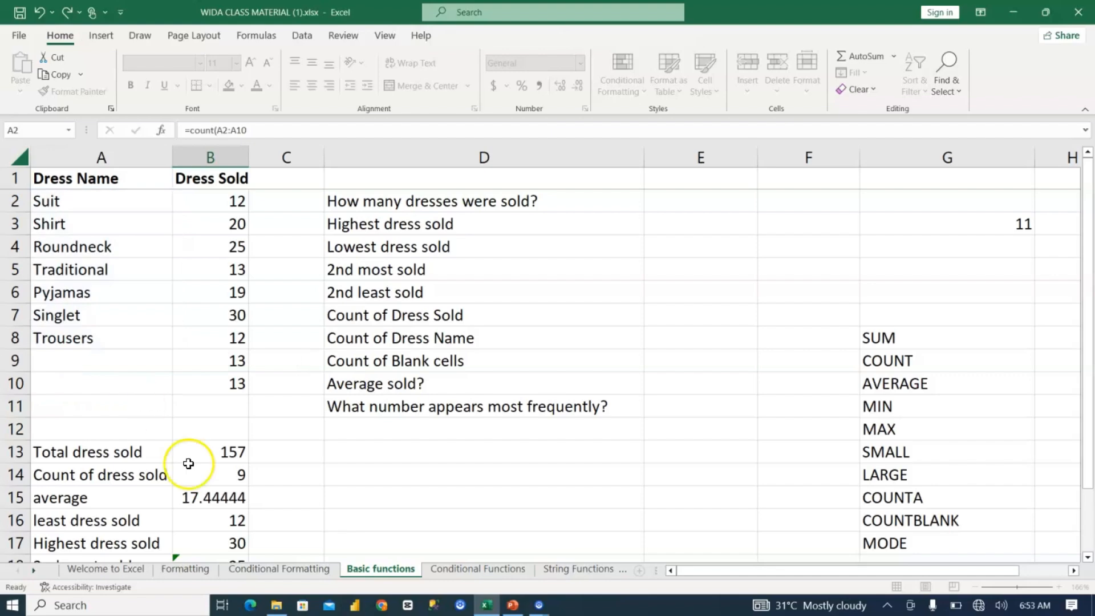
Step: Compare the COUNT formulas in B20 and B14 and examine the contents of the dress name column
left_click(222, 520)
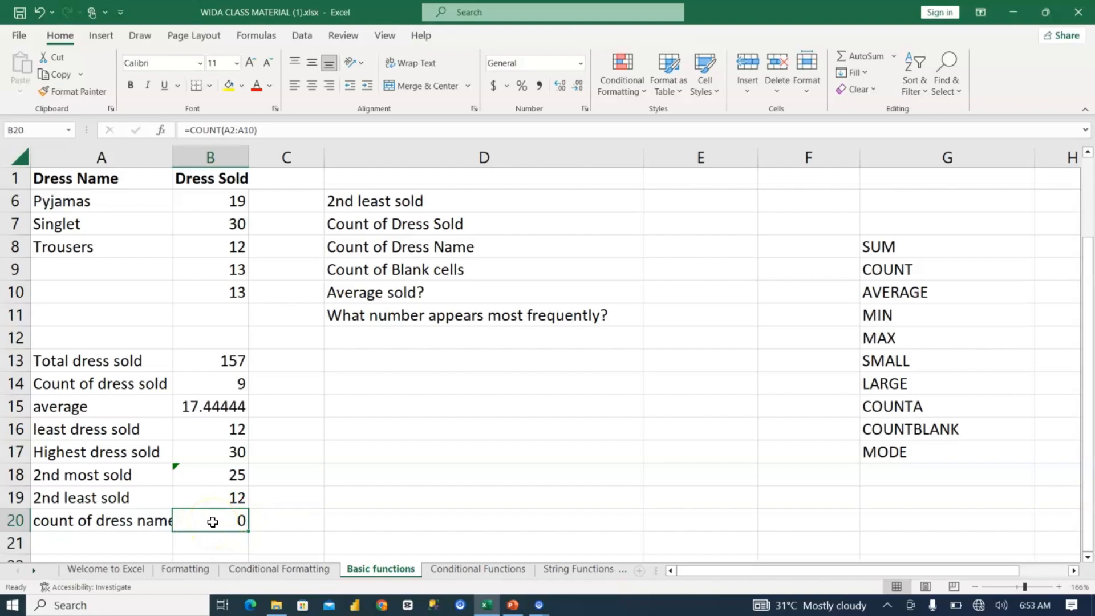
left_click(216, 518)
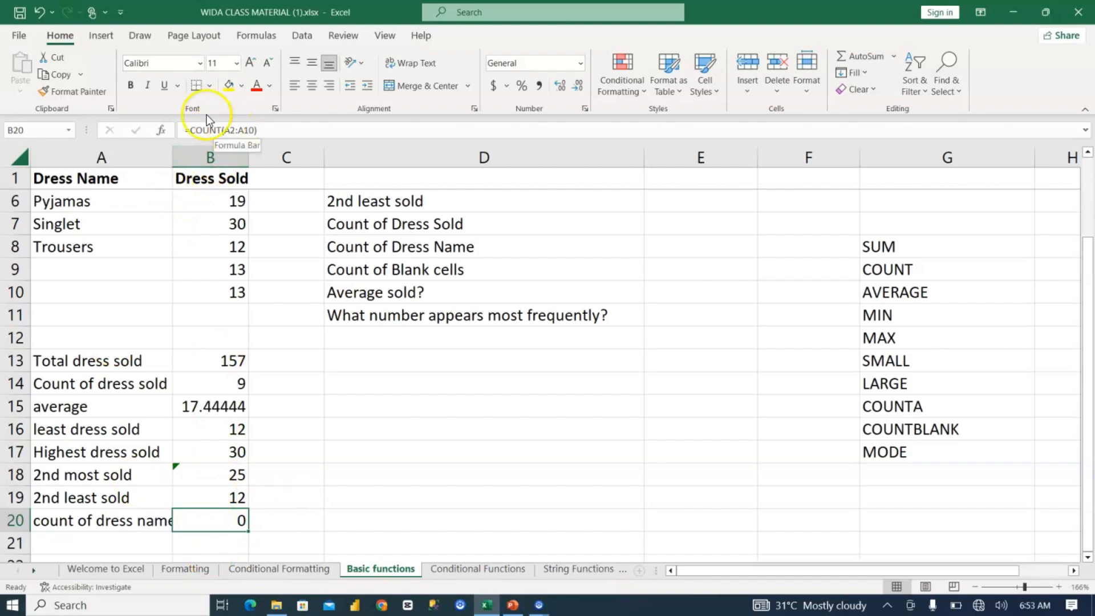
left_click(195, 378)
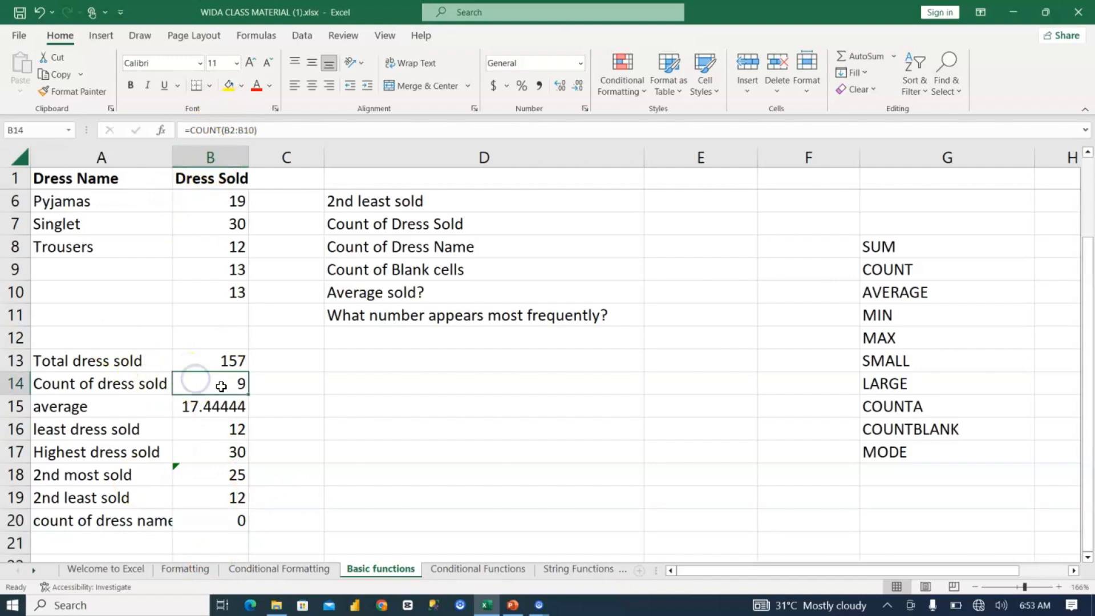
left_click(225, 519)
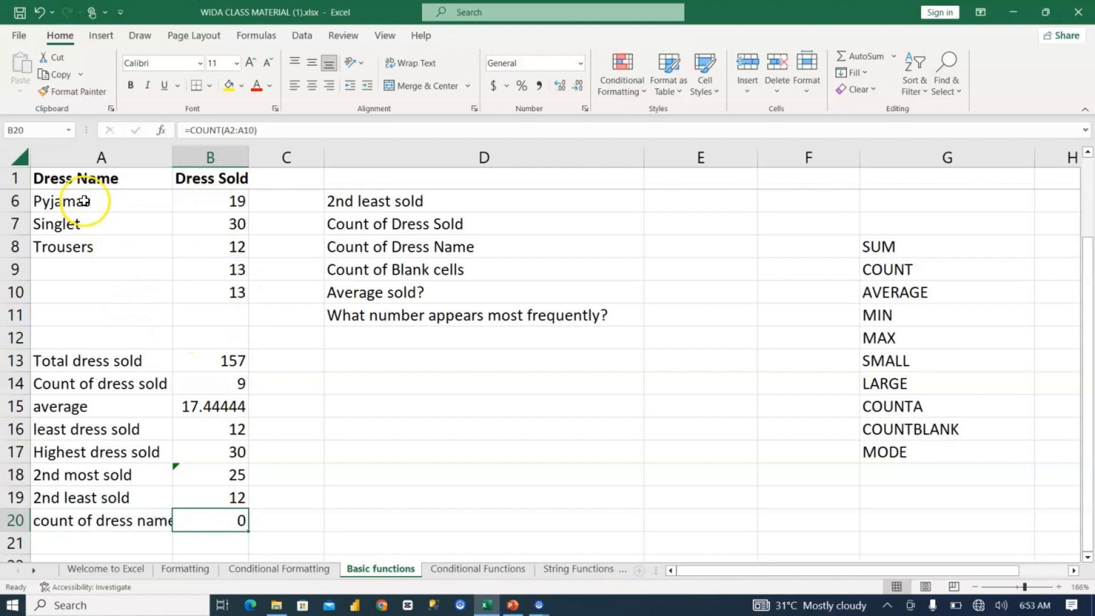
scroll(84, 201, "up", 2)
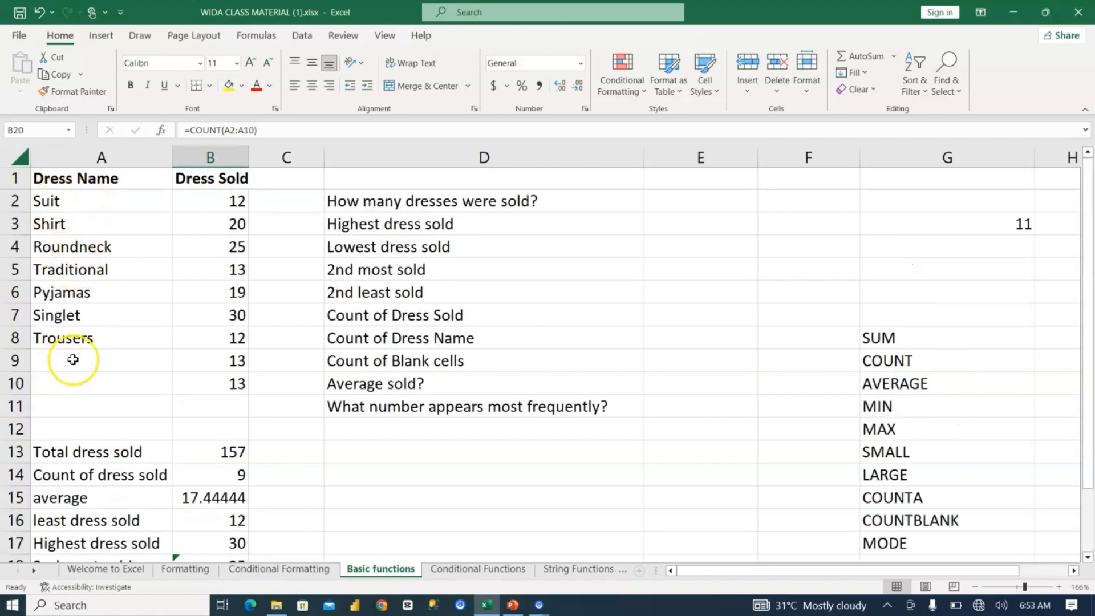
scroll(73, 359, "down", 5)
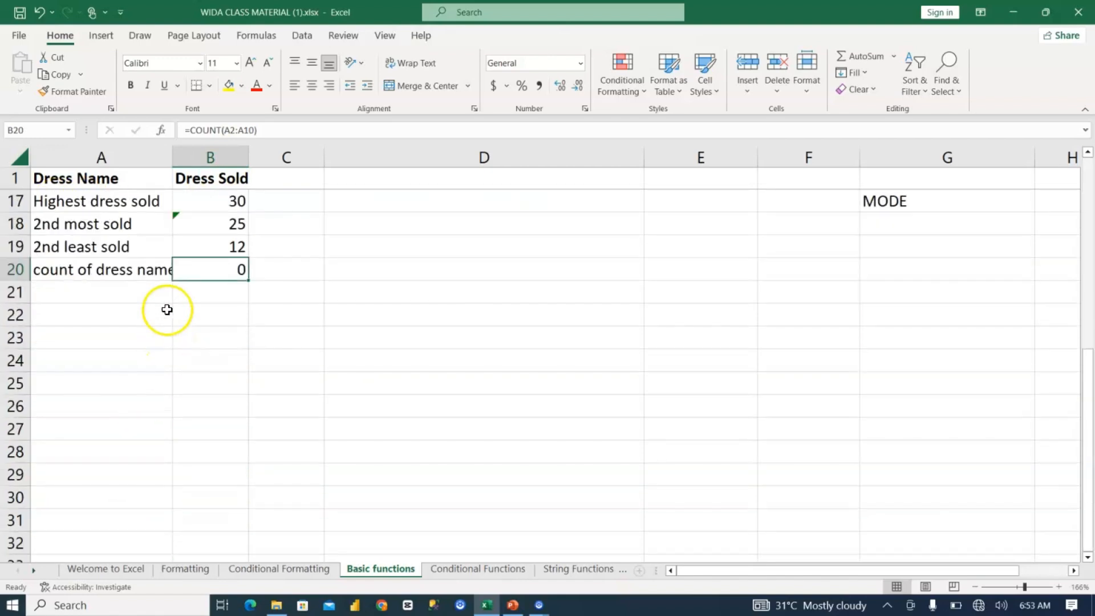
scroll(166, 284, "up", 1)
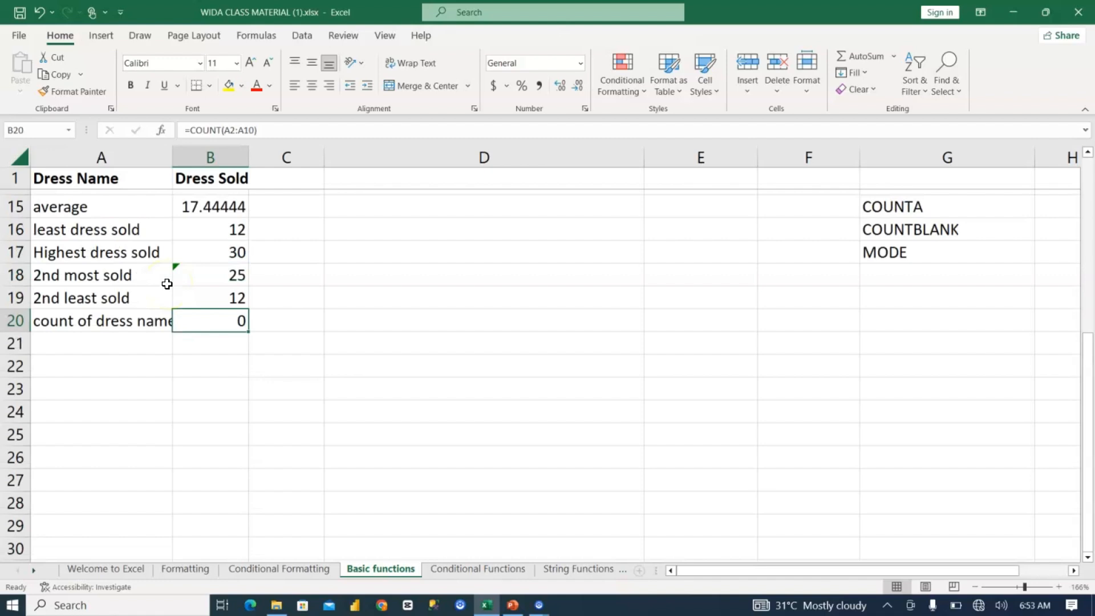
scroll(167, 284, "up", 3)
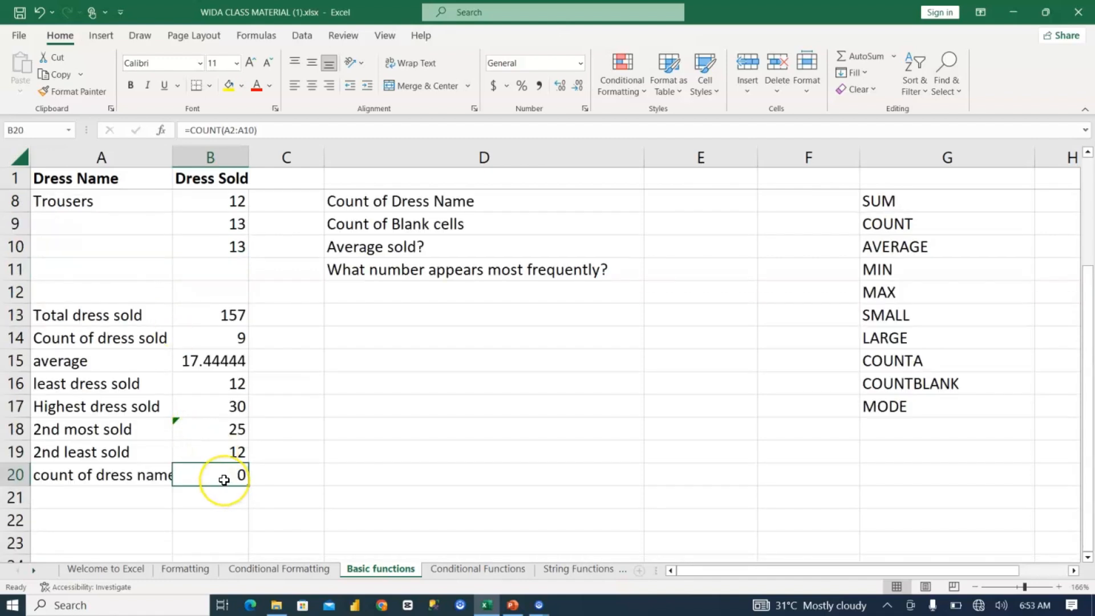
Step: Replace the formula in B20 with =COUNTA(A2:A10) to count the dress names
type("=coun")
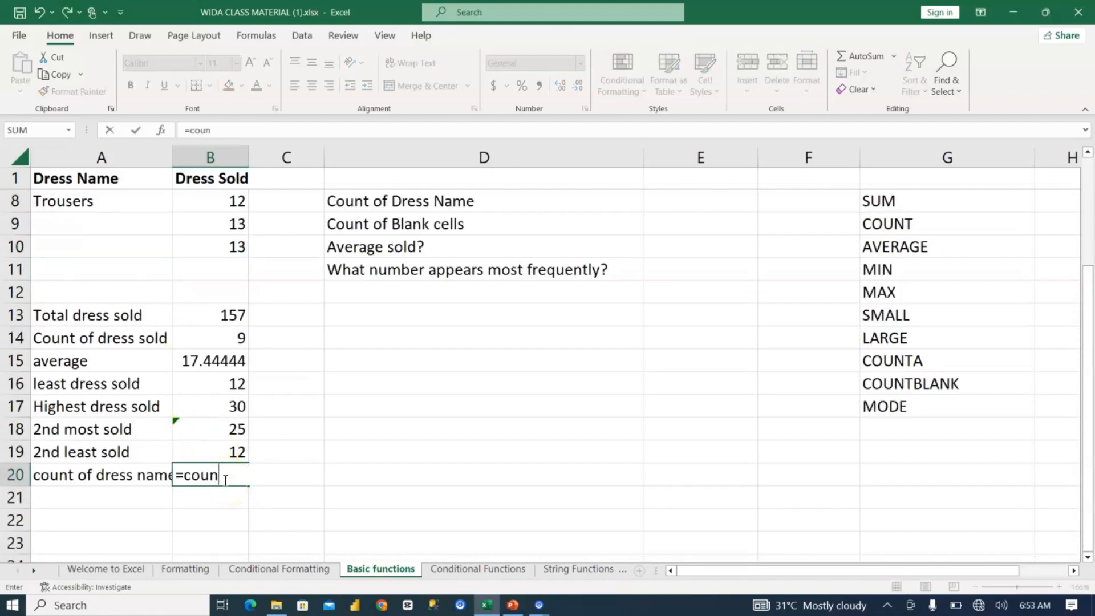
type("tA")
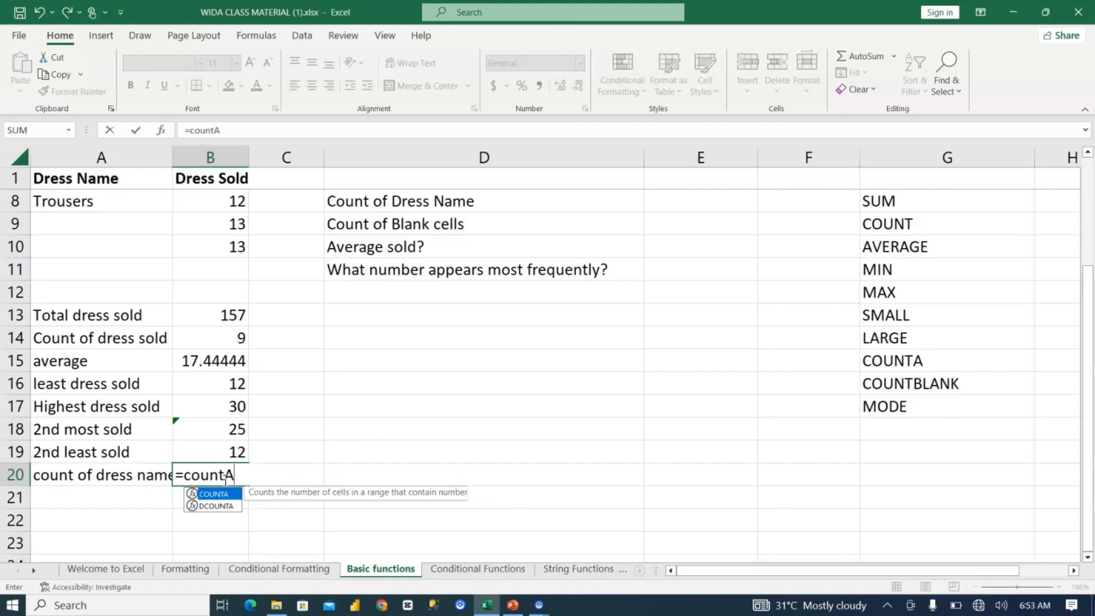
key("Tab")
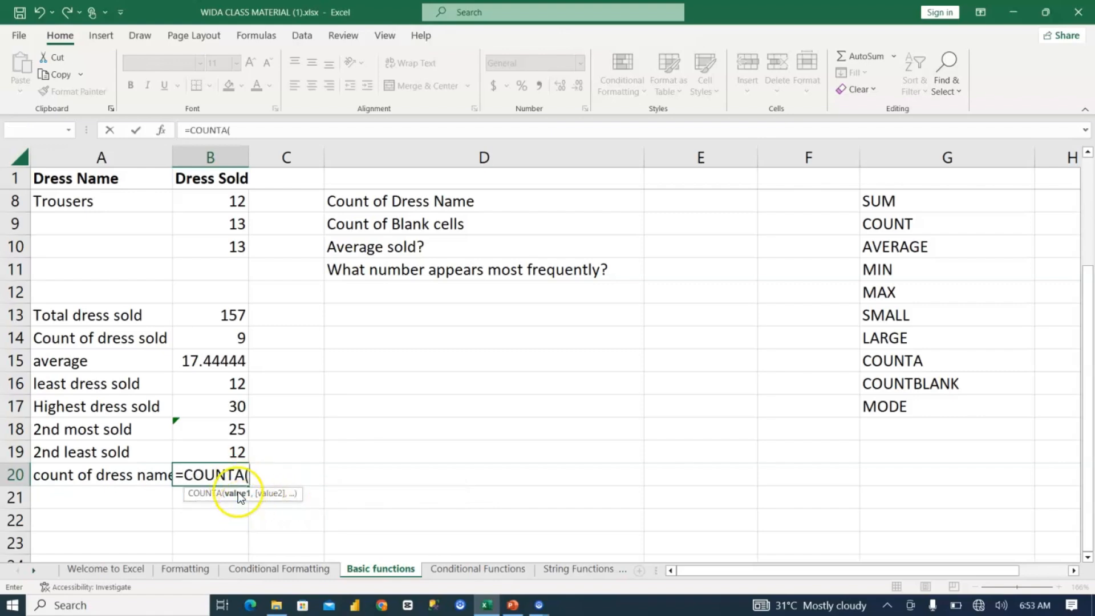
left_click(239, 493)
key("Return")
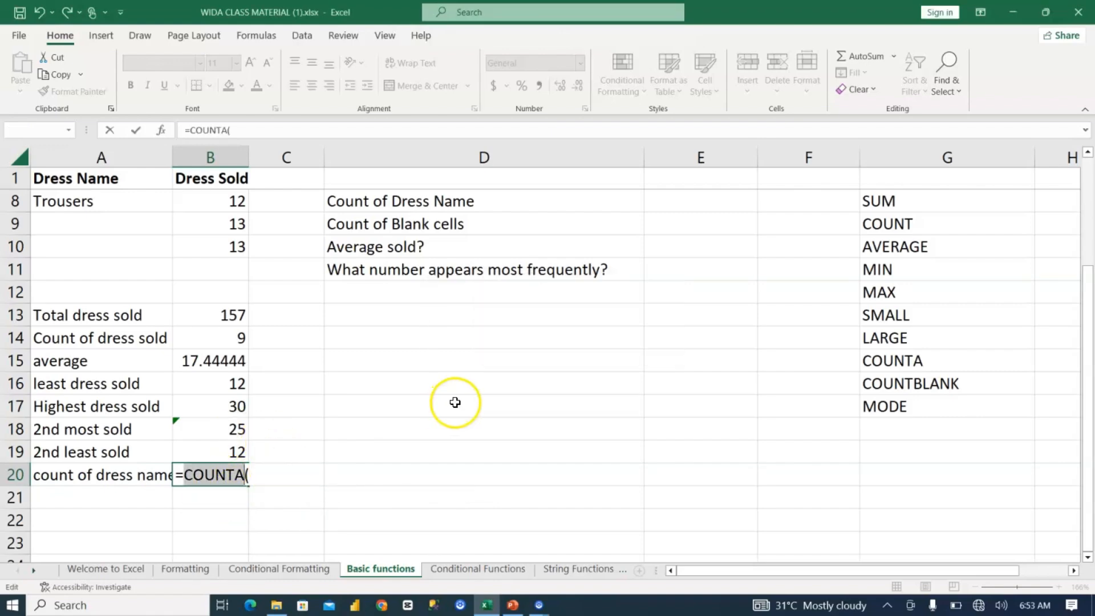
left_click(256, 474)
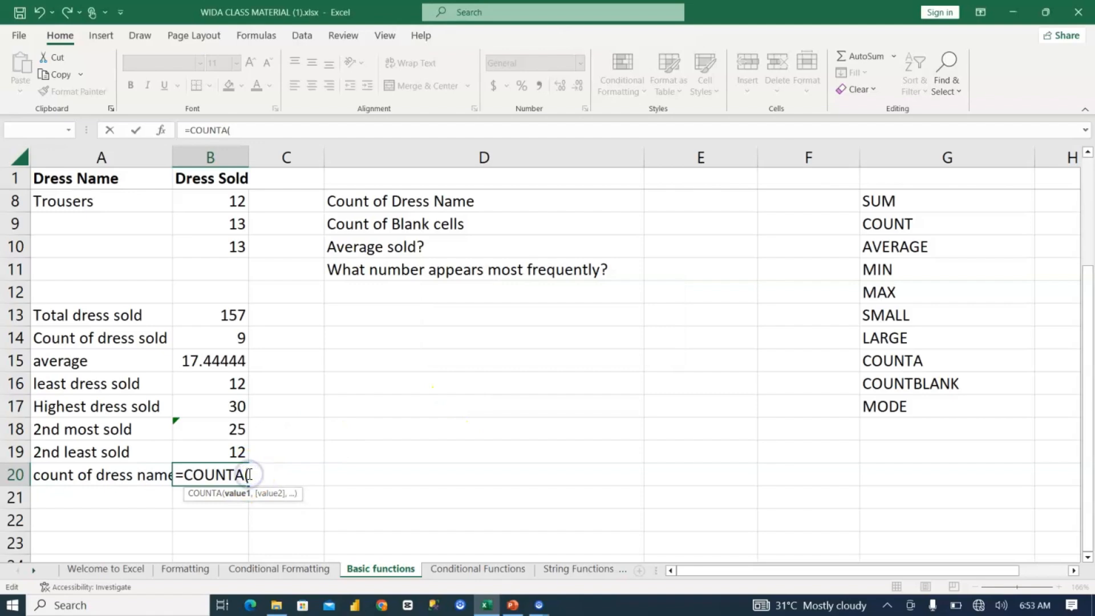
scroll(249, 475, "up", 2)
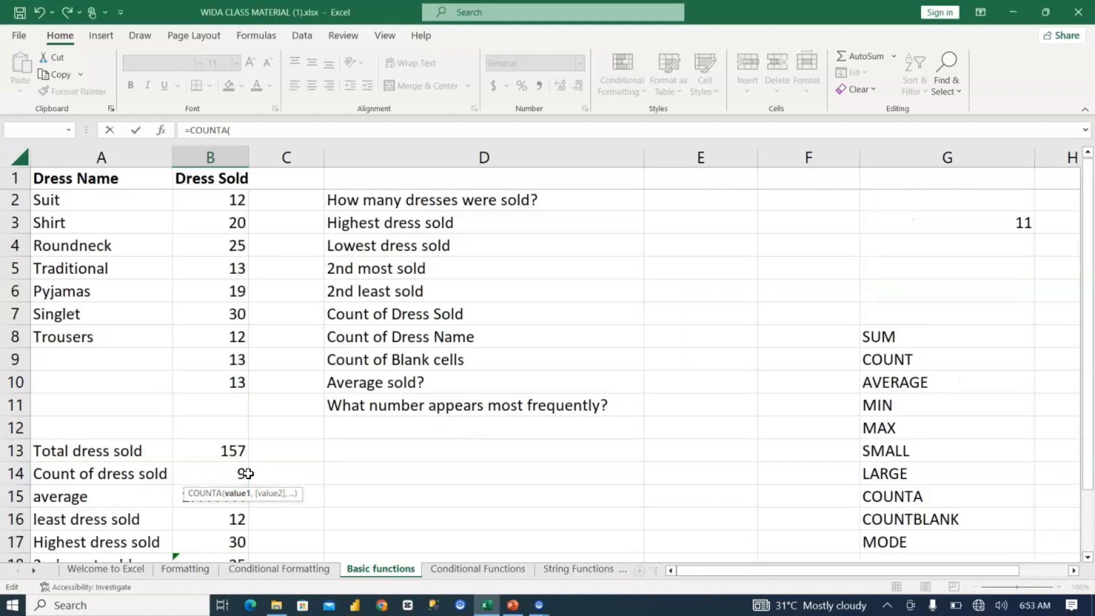
left_click_drag(90, 192, 81, 386)
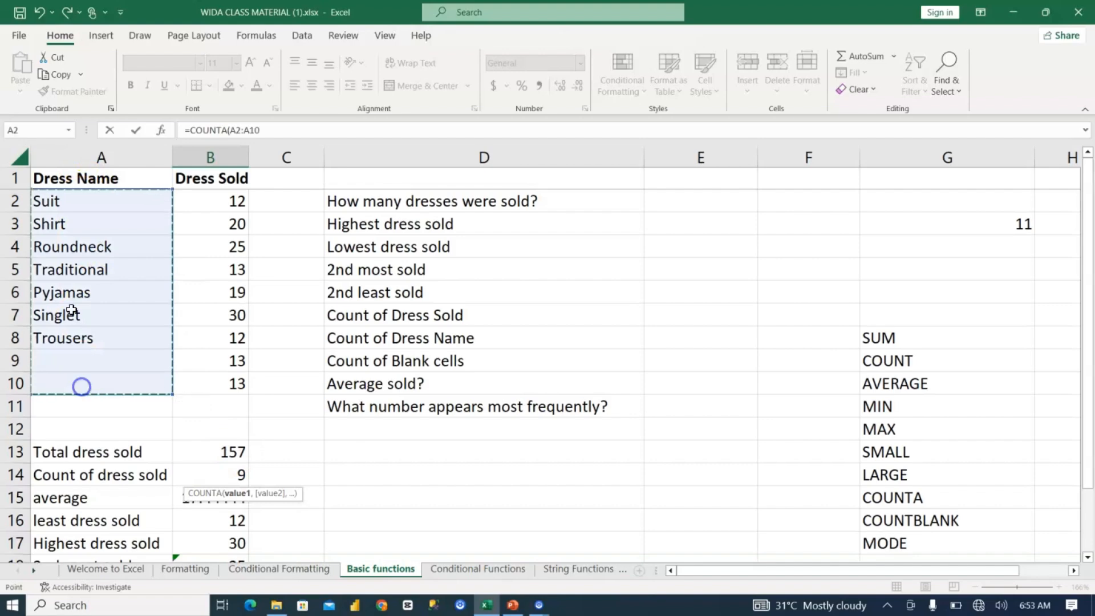
key("Return")
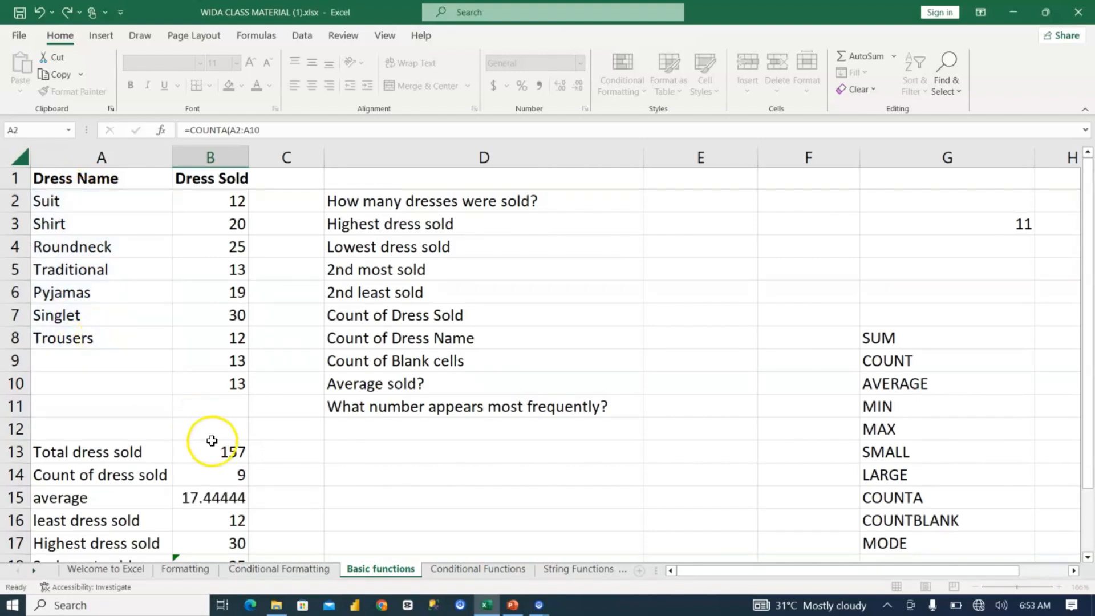
left_click(219, 519)
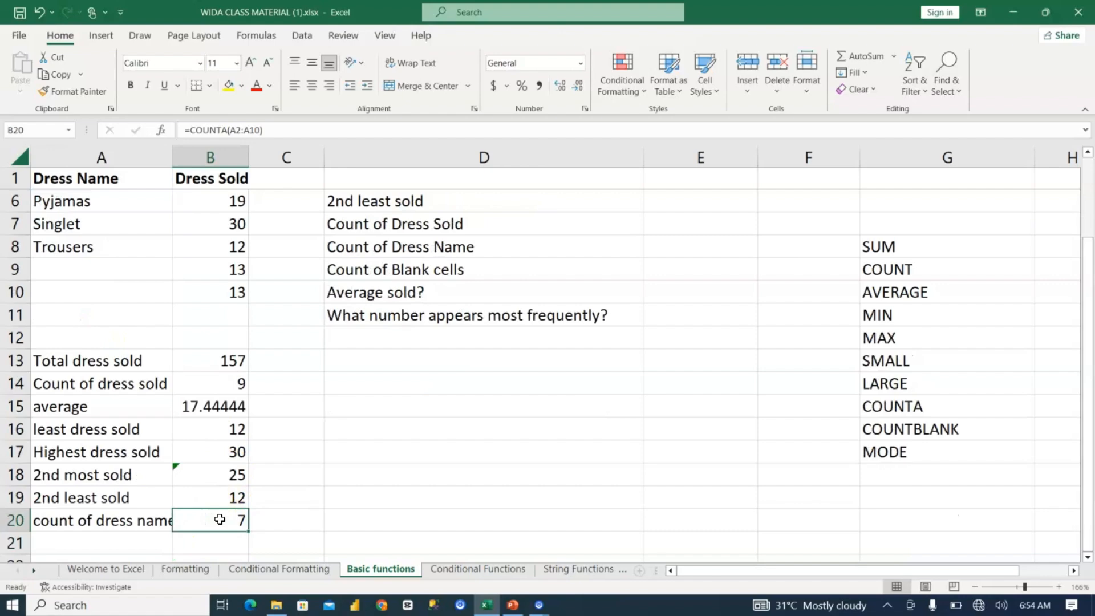
Step: Count the blank dress name cells in B21 with =COUNTBLANK(A2:A10)
scroll(219, 519, "up", 2)
scroll(114, 359, "up", 1)
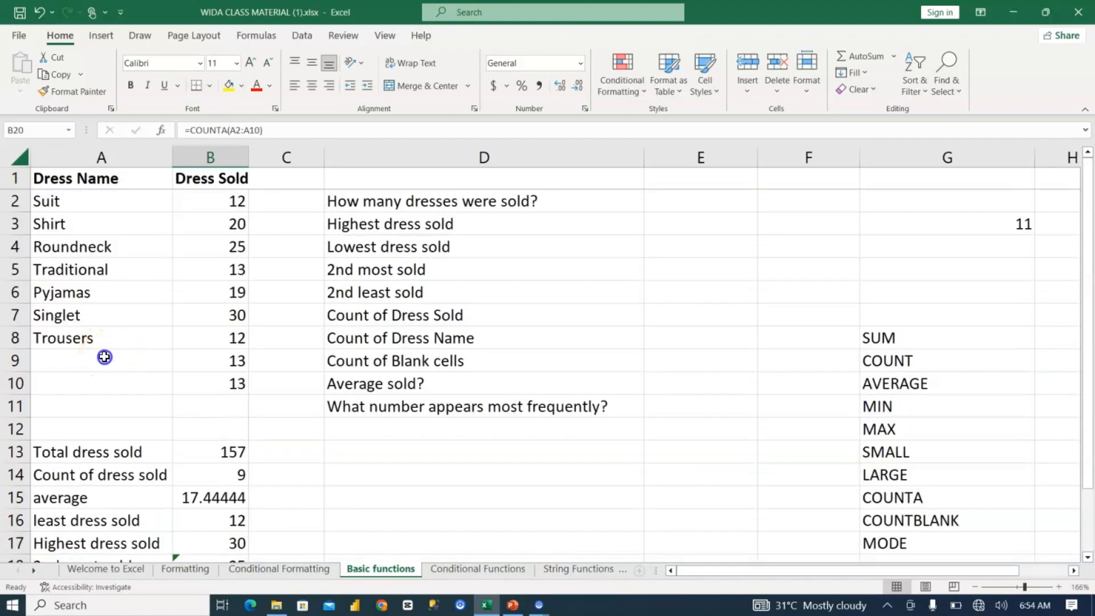
left_click_drag(105, 357, 114, 382)
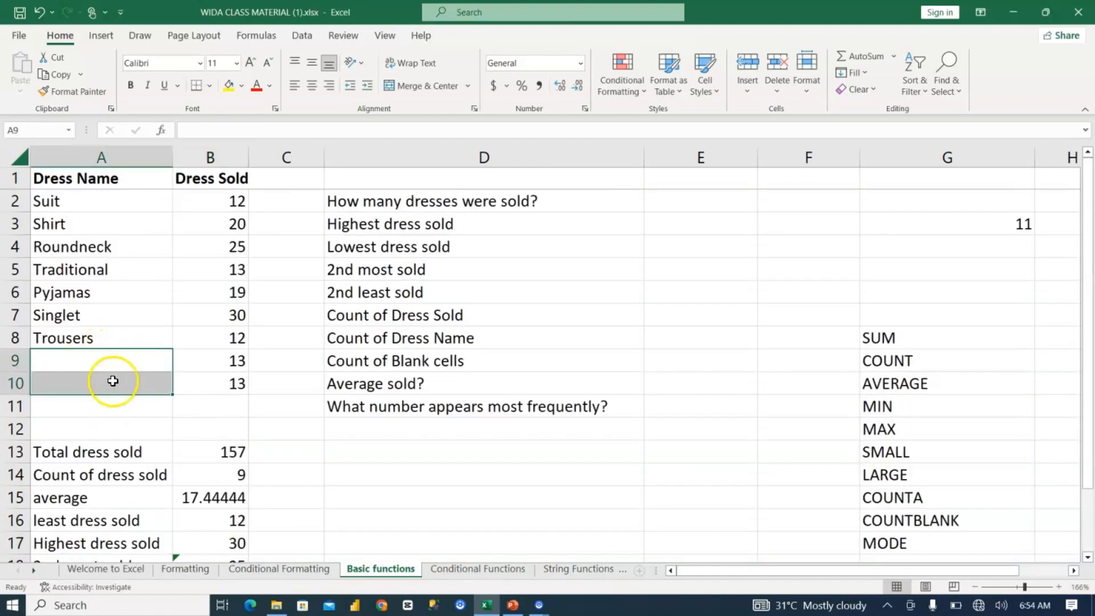
scroll(156, 408, "down", 5)
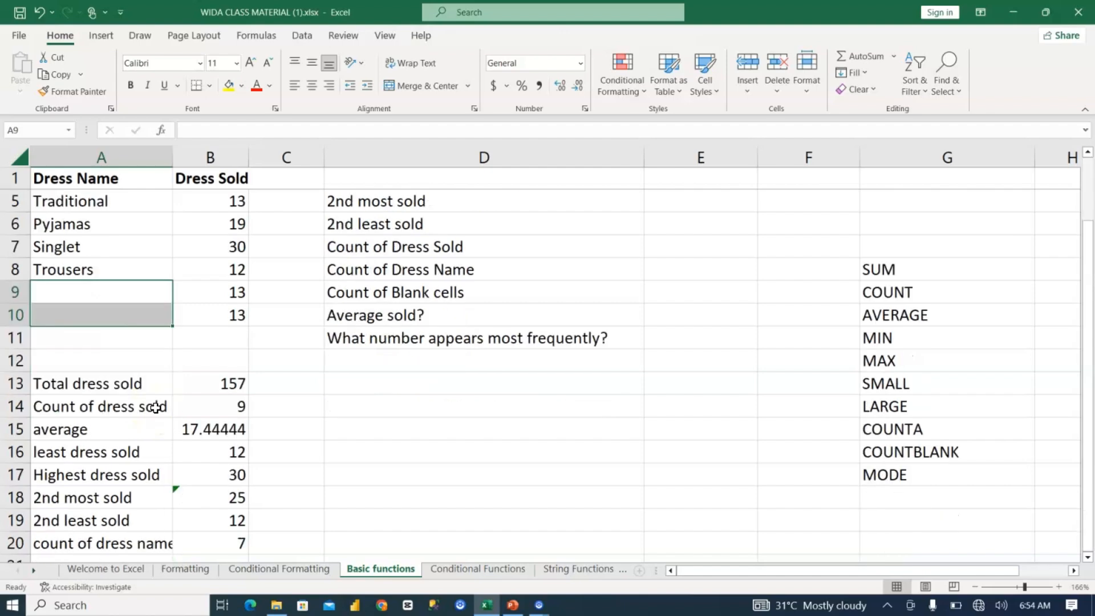
scroll(138, 270, "down", 1)
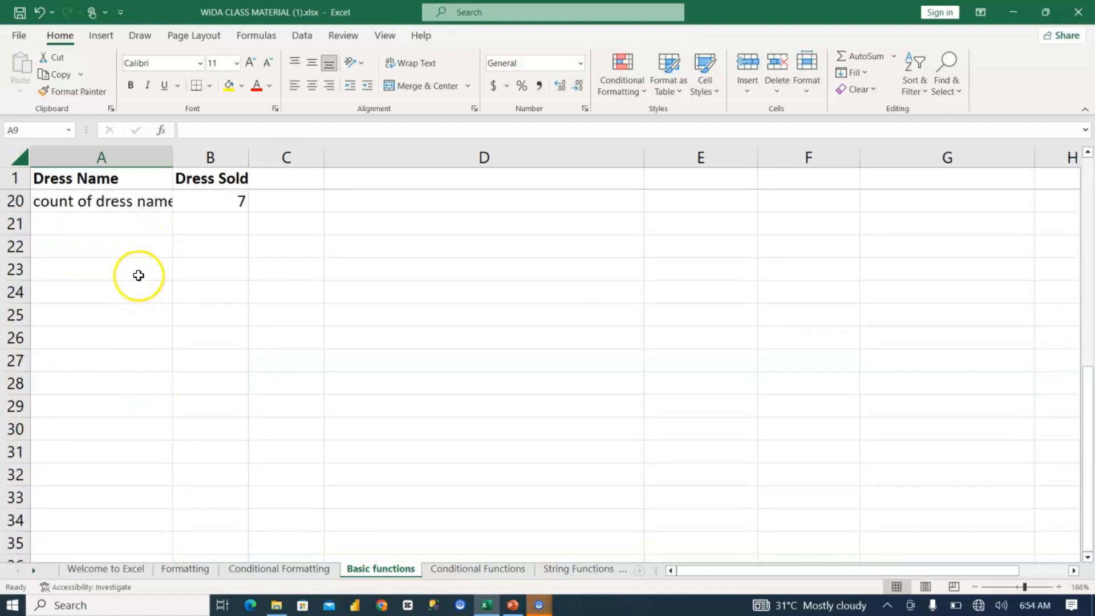
left_click(216, 224)
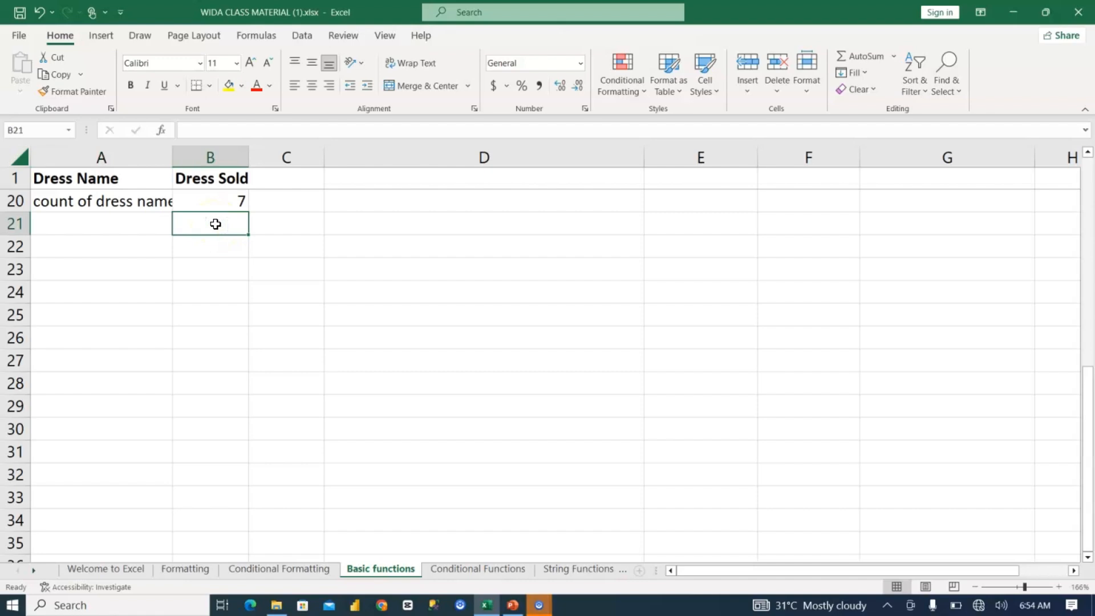
double_click(215, 224)
type("=cou")
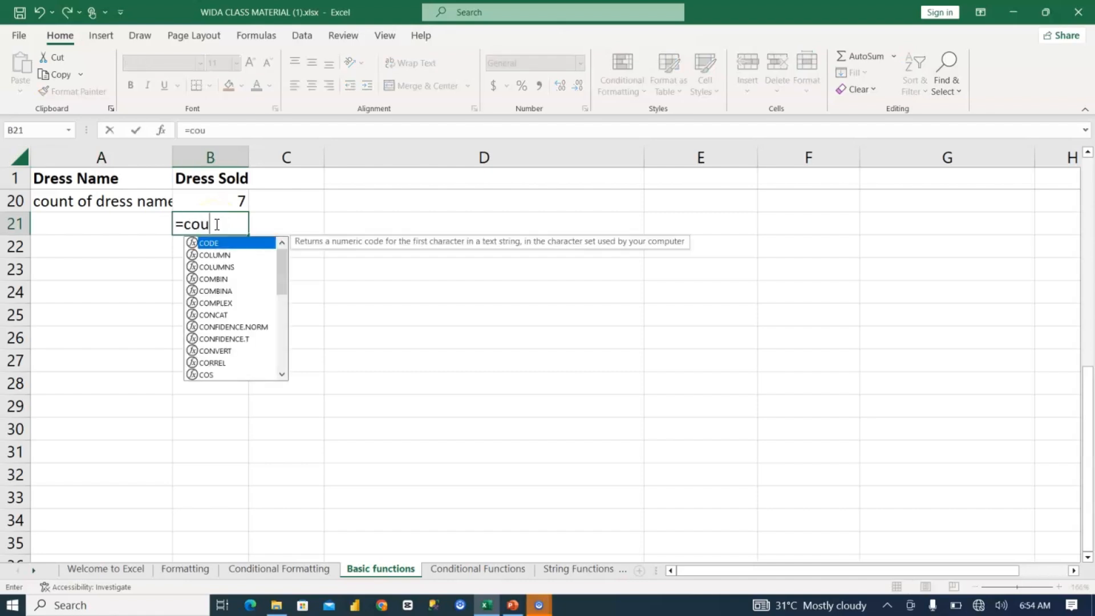
type("ntbl")
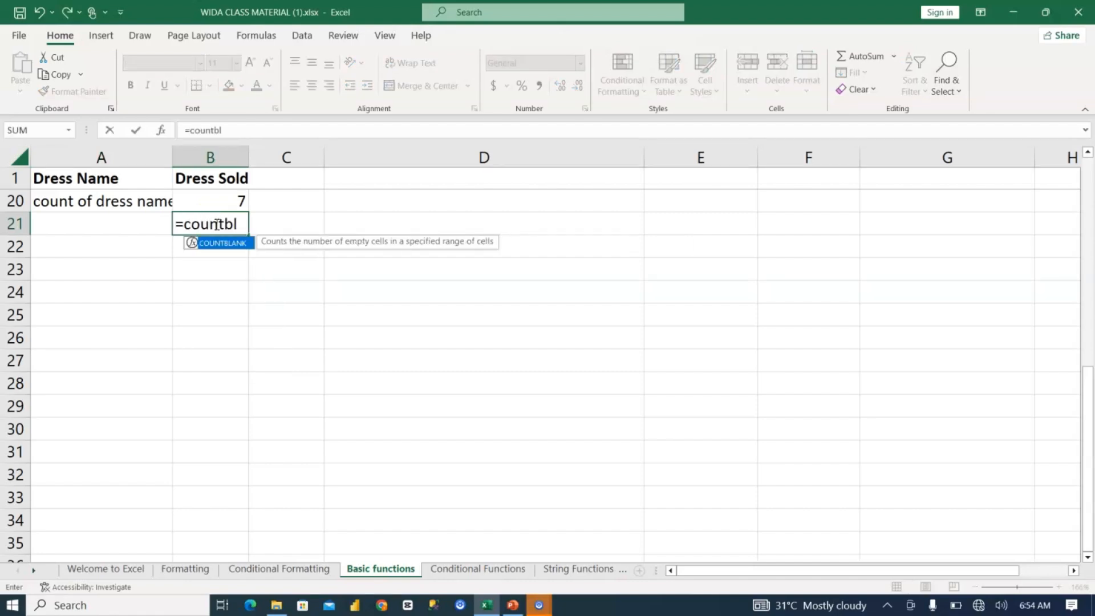
key("Tab")
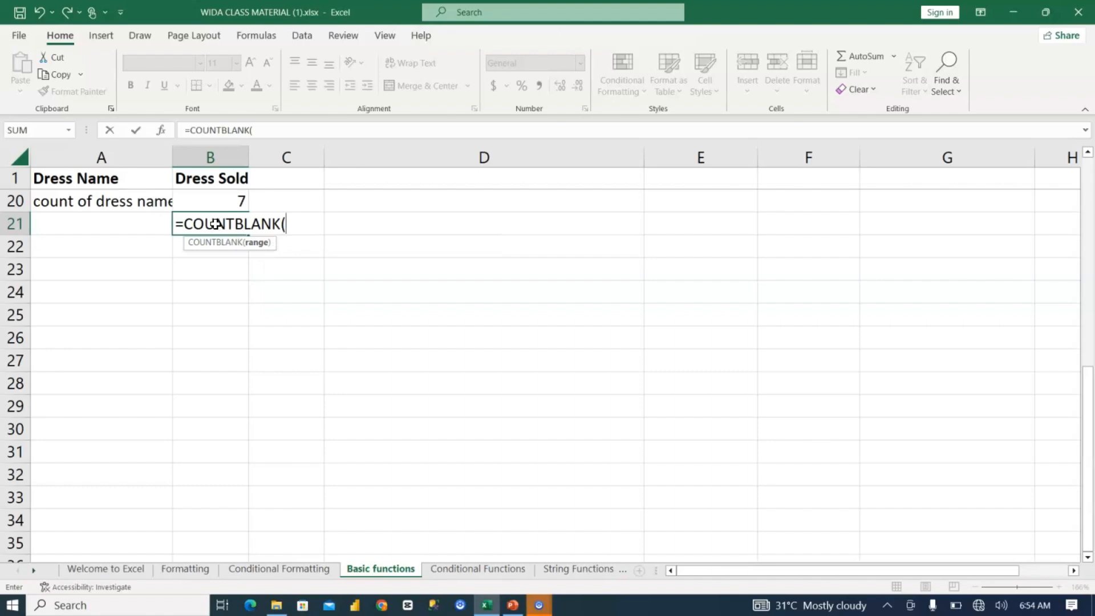
scroll(215, 224, "up", 6)
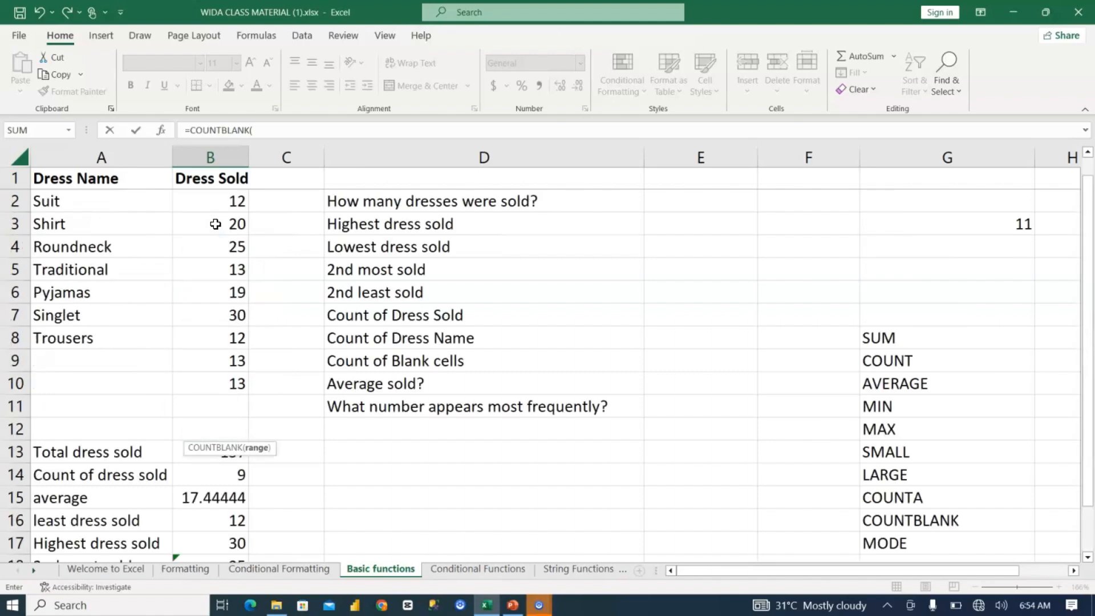
left_click_drag(73, 194, 75, 383)
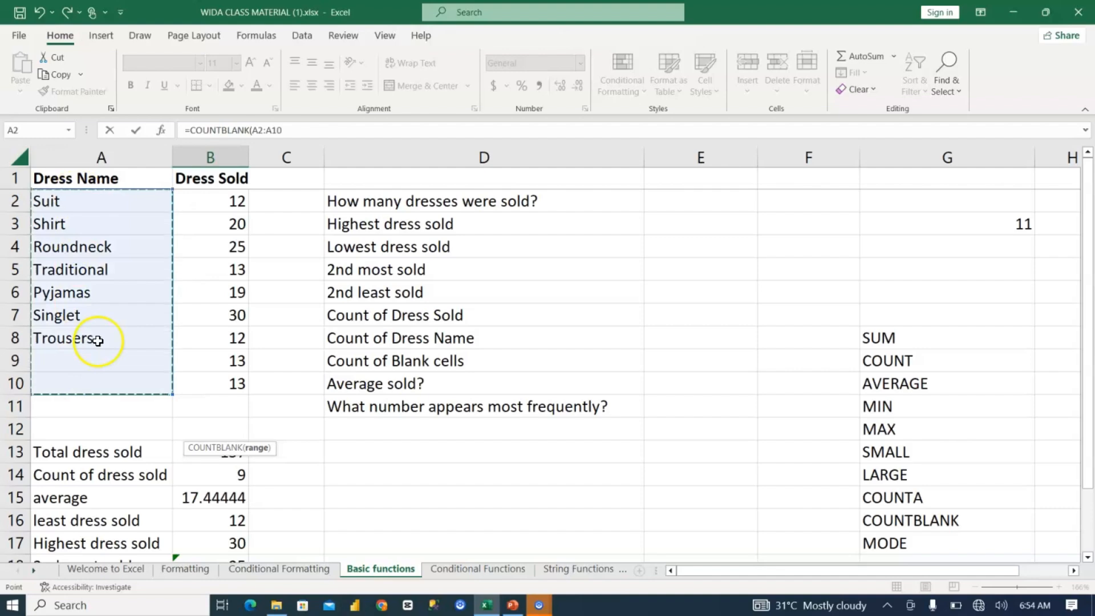
key("Return")
Step: Enter the labels "missing values" in A21 and "mode" in A22
left_click(134, 518)
type("missing values")
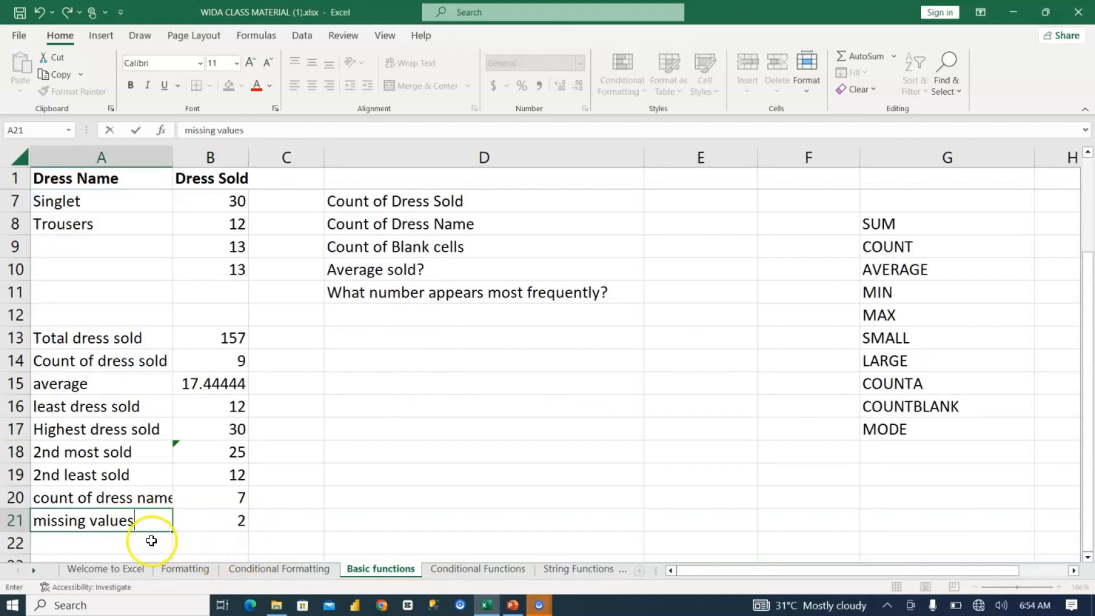
key("Return")
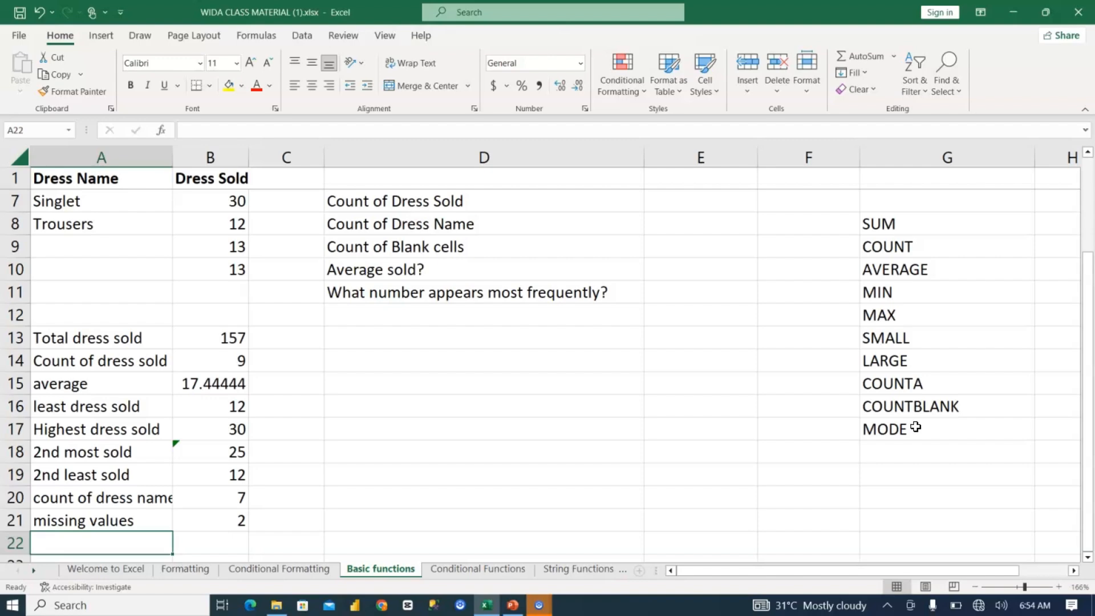
type("mode")
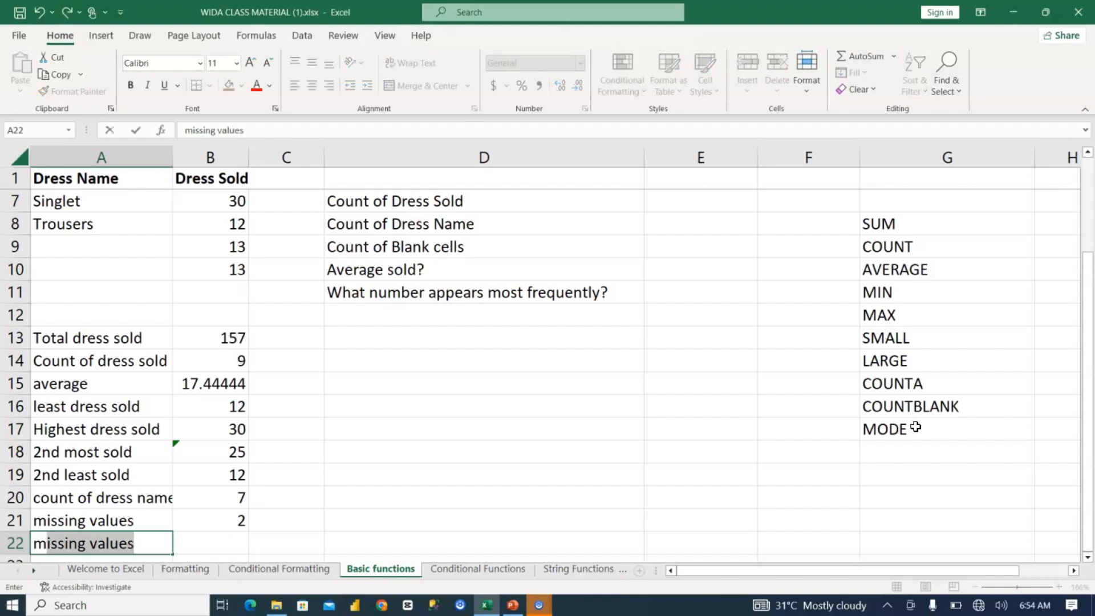
Step: Find the most frequent sold quantity in B22 with =MODE(B2:B10)
left_click(220, 543)
type("=")
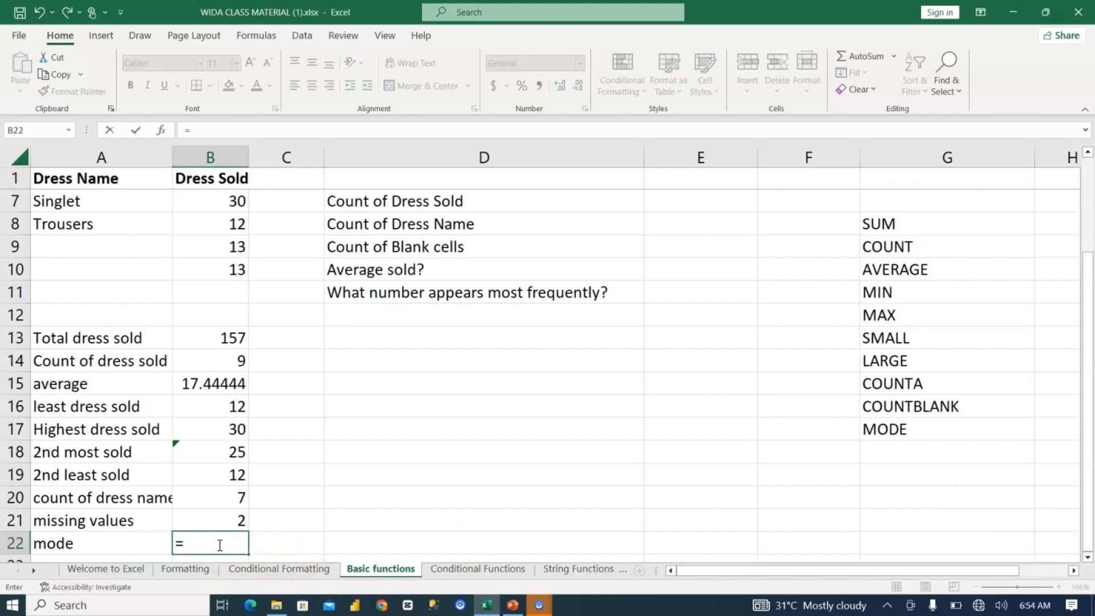
type("mode")
key("Tab")
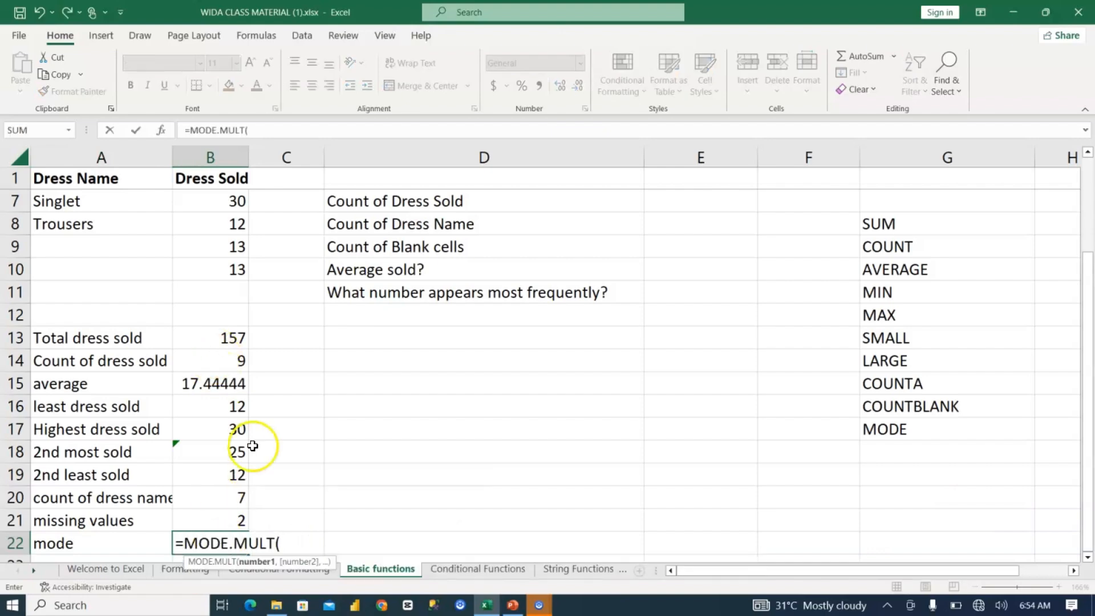
key("BackSpace")
key("BackSpace")
key("BackSpace")
key("BackSpace")
key("BackSpace")
key("BackSpace")
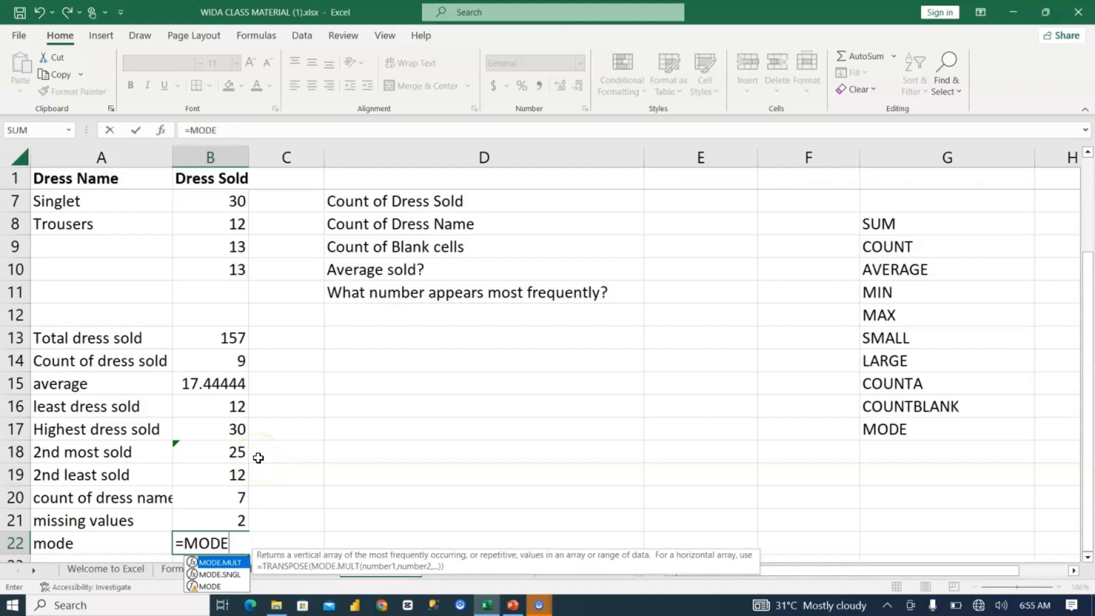
key("Down")
key("Down")
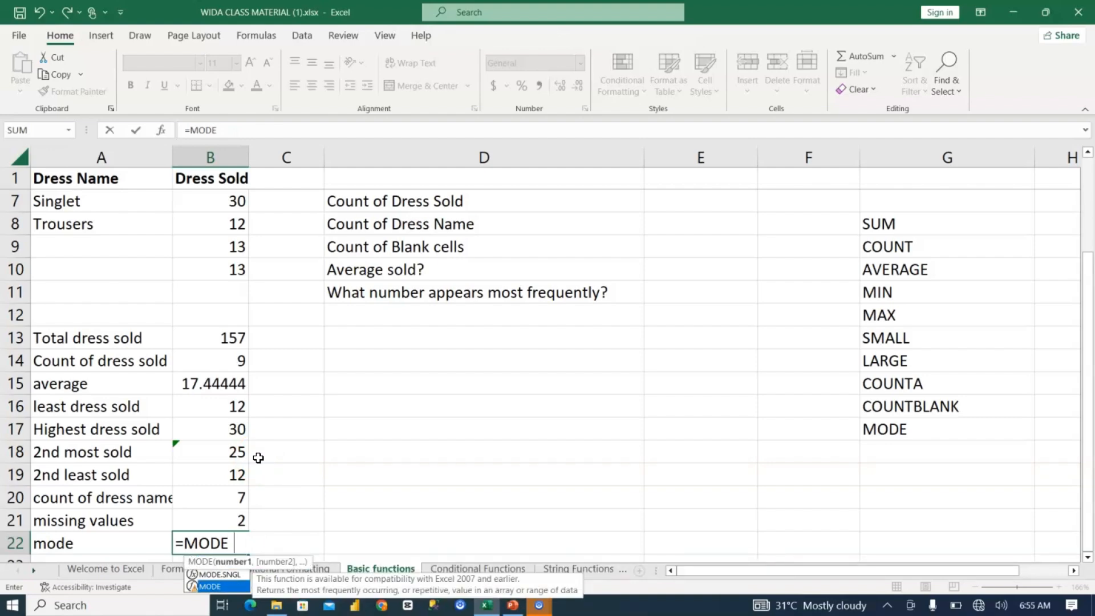
key("Tab")
scroll(218, 218, "up", 2)
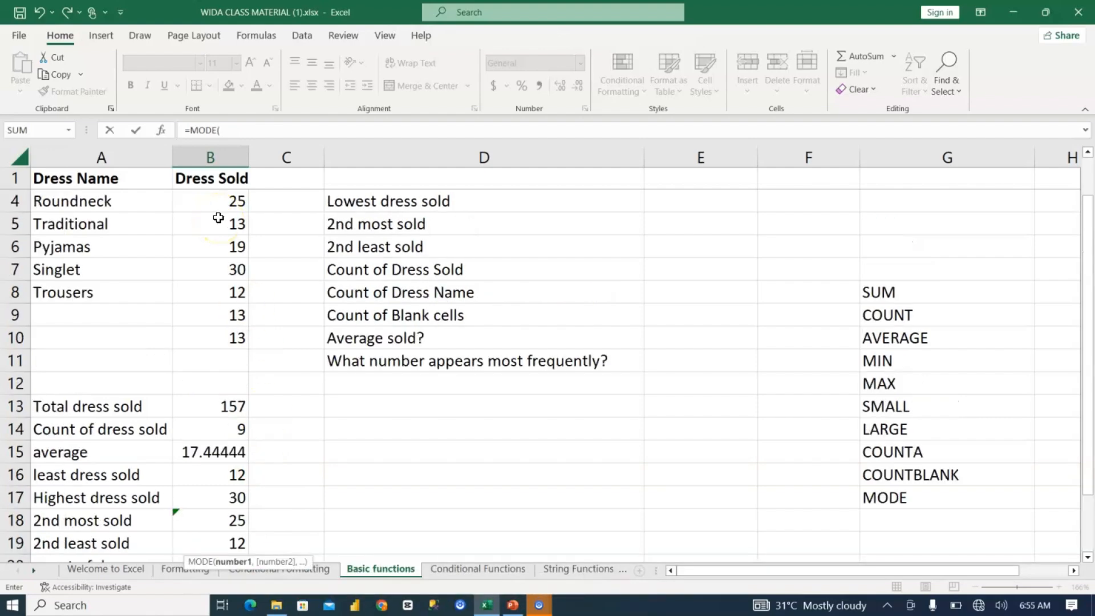
left_click_drag(223, 196, 214, 392)
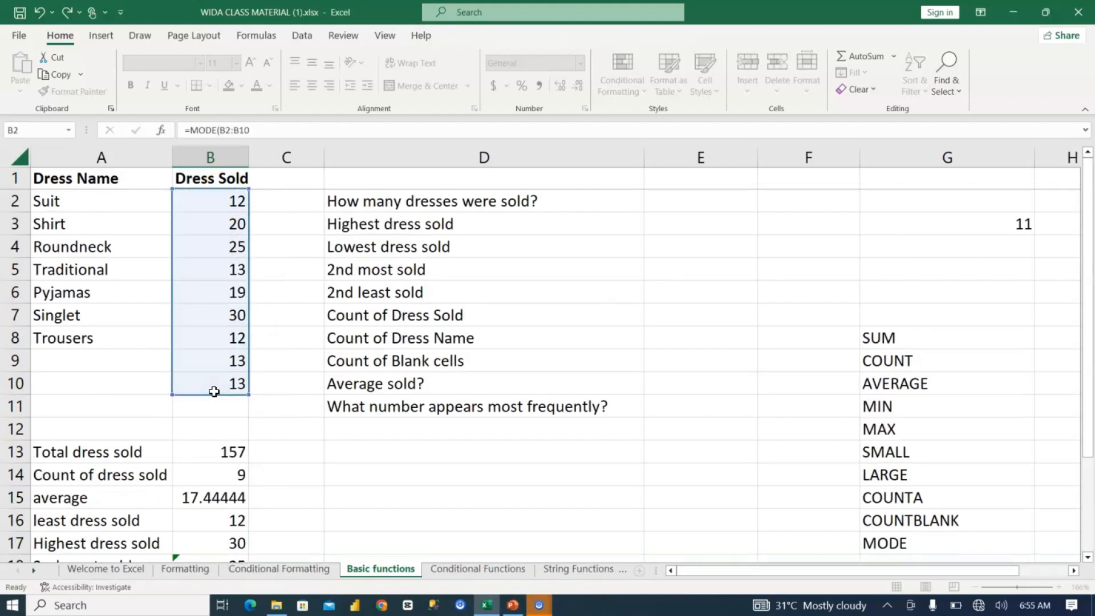
key("Return")
scroll(267, 518, "down", 5)
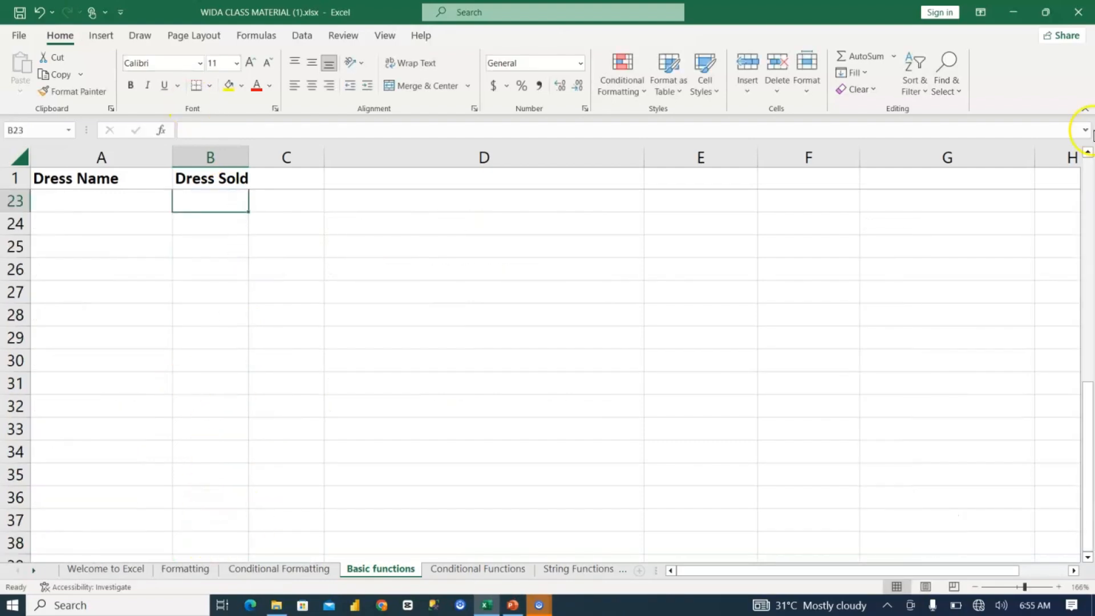
left_click(1087, 154)
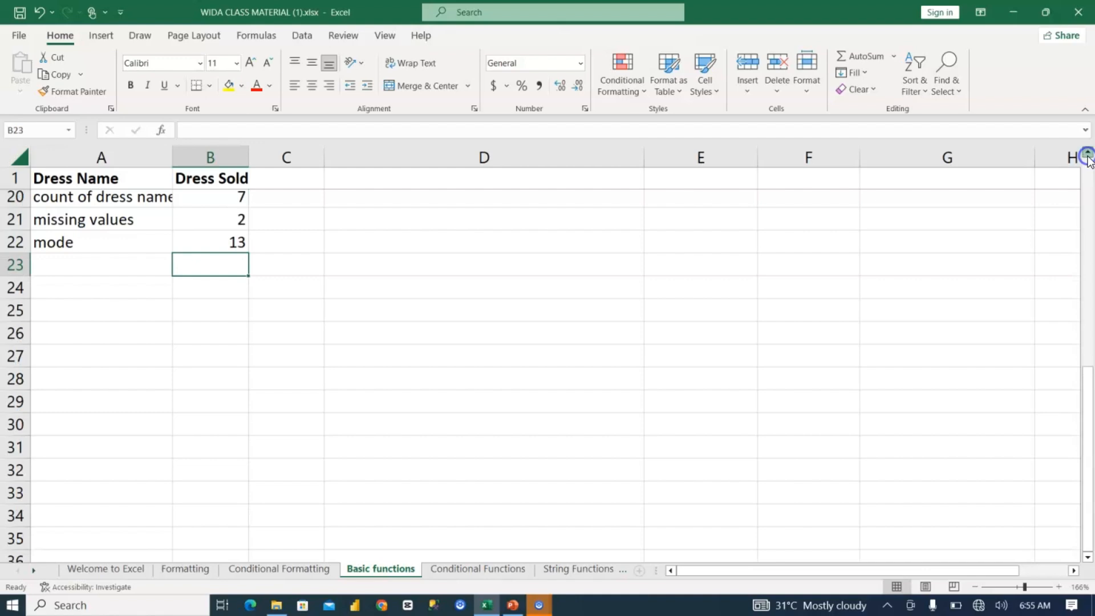
scroll(264, 325, "up", 1)
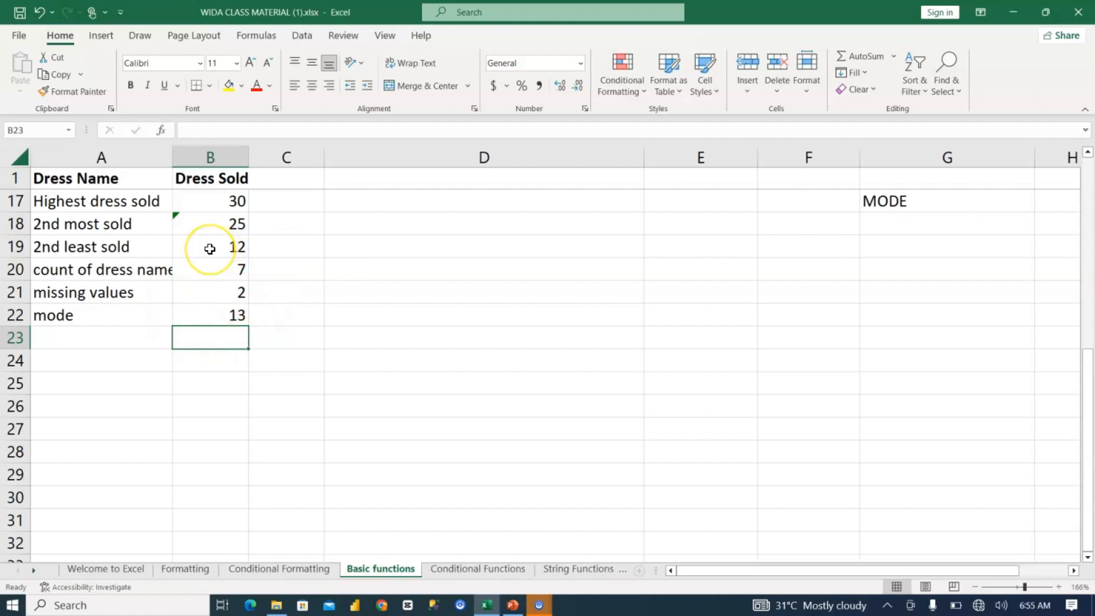
scroll(209, 248, "up", 5)
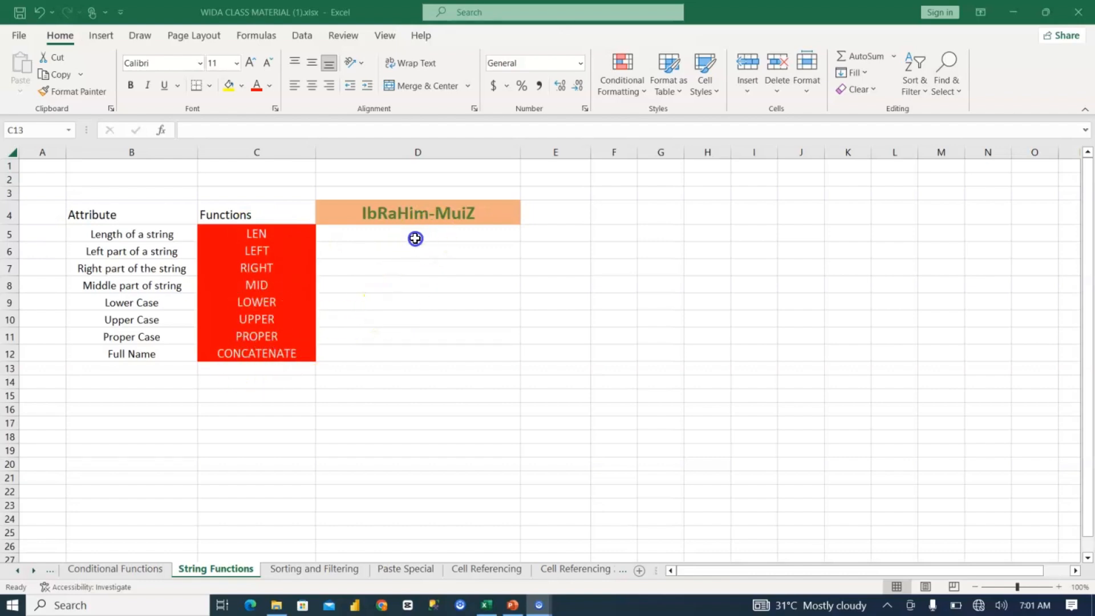
left_click(413, 244)
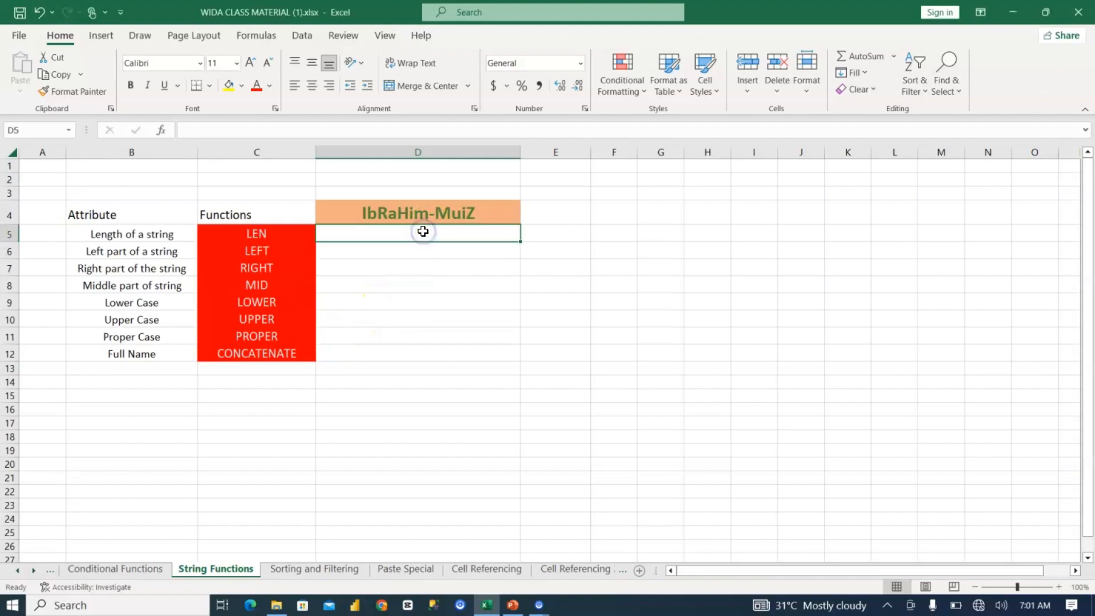
left_click(436, 214)
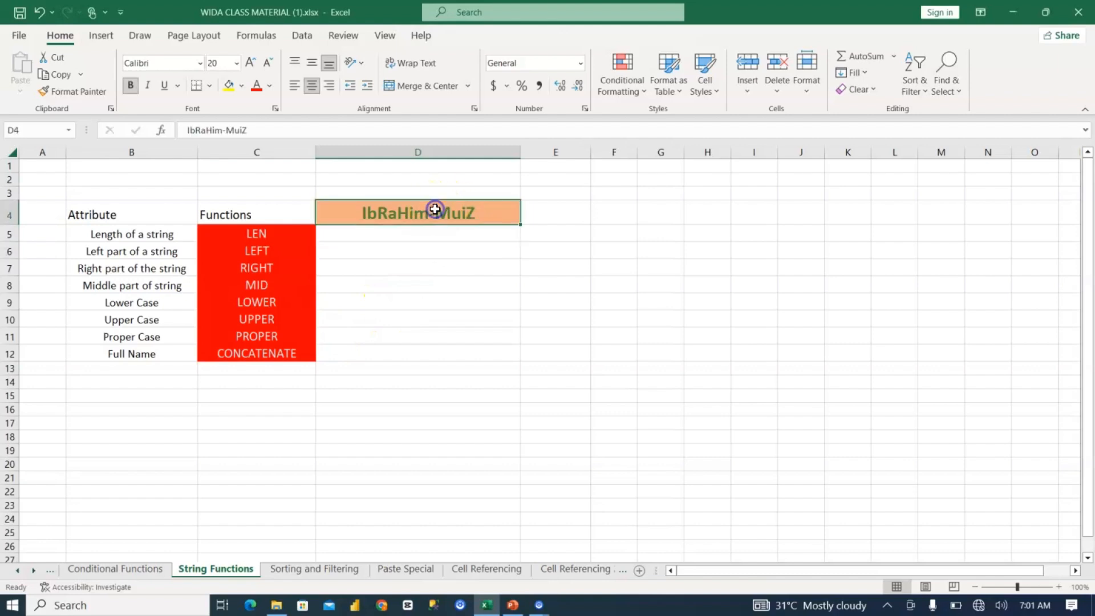
left_click(390, 234)
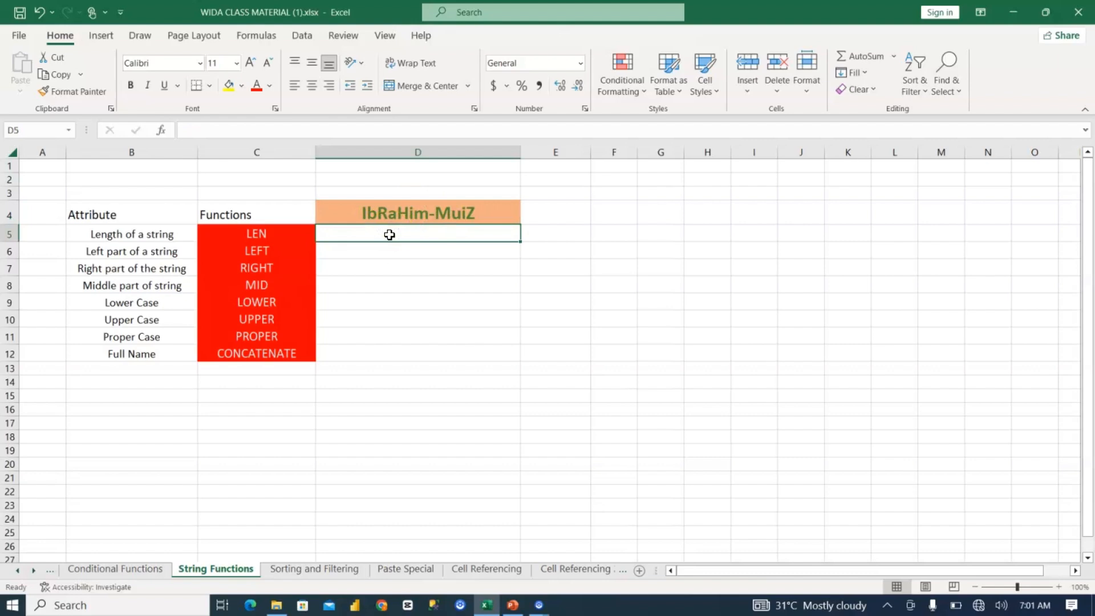
left_click(227, 234)
left_click(110, 235)
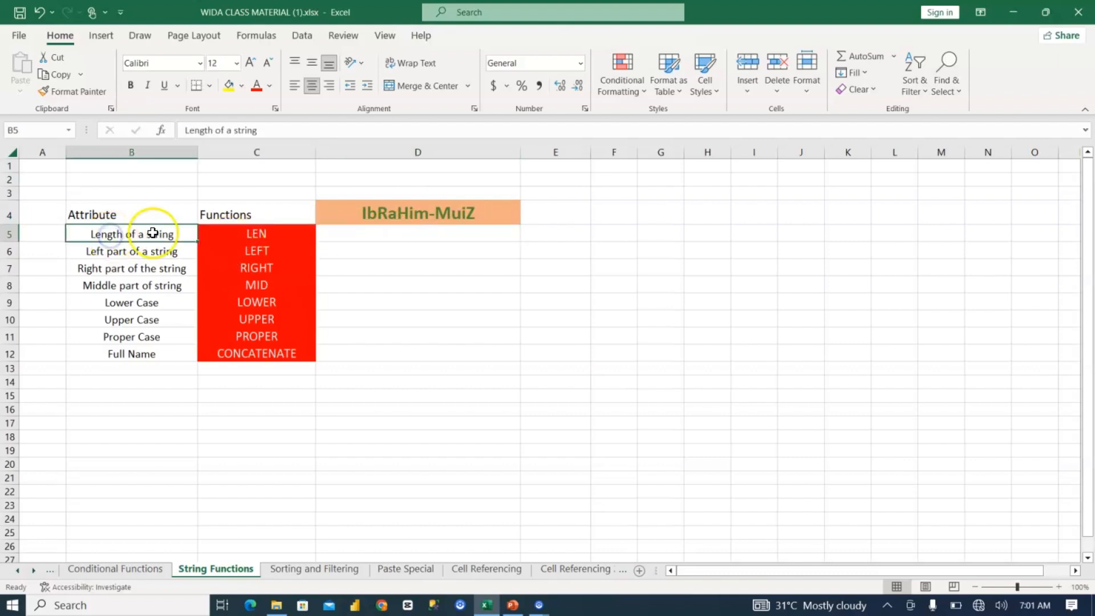
Step: Calculate the length of the text in D4 in cell D5 with =LEN(D4)
left_click(378, 233)
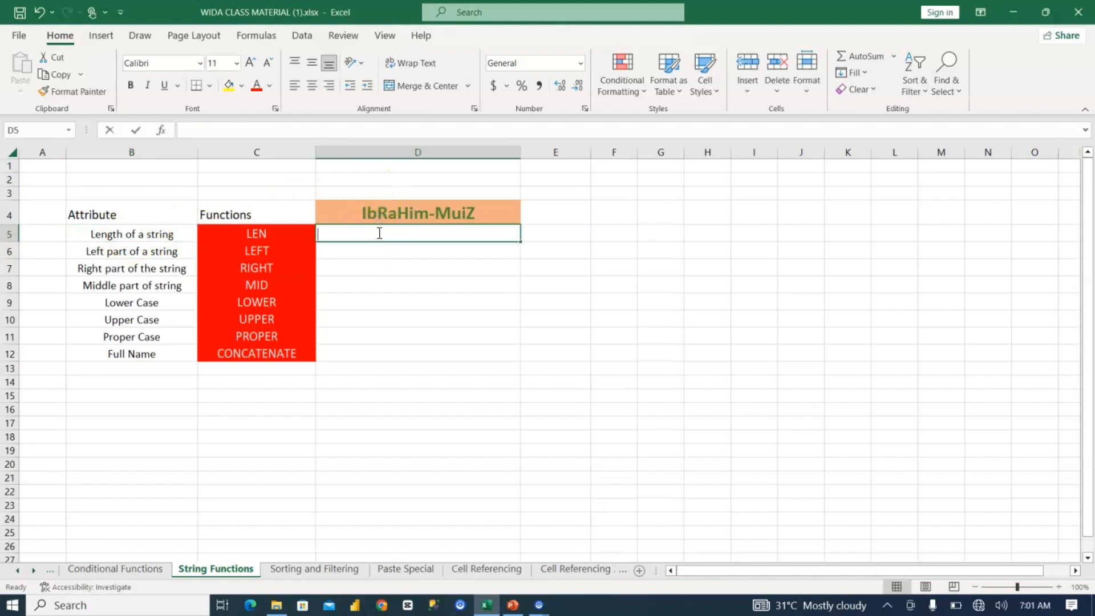
type("=len")
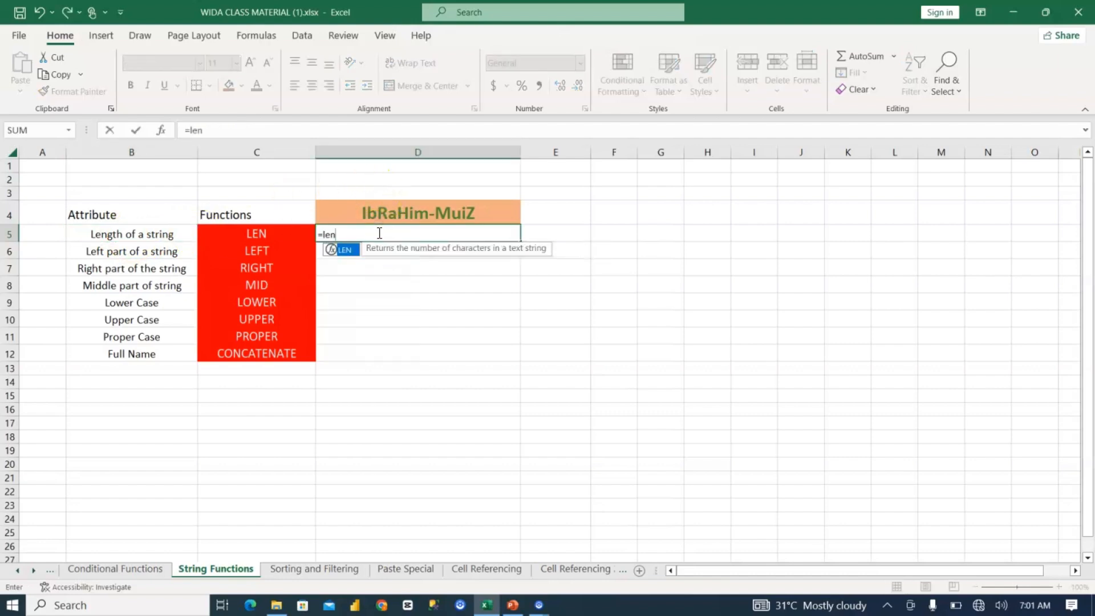
key("Tab")
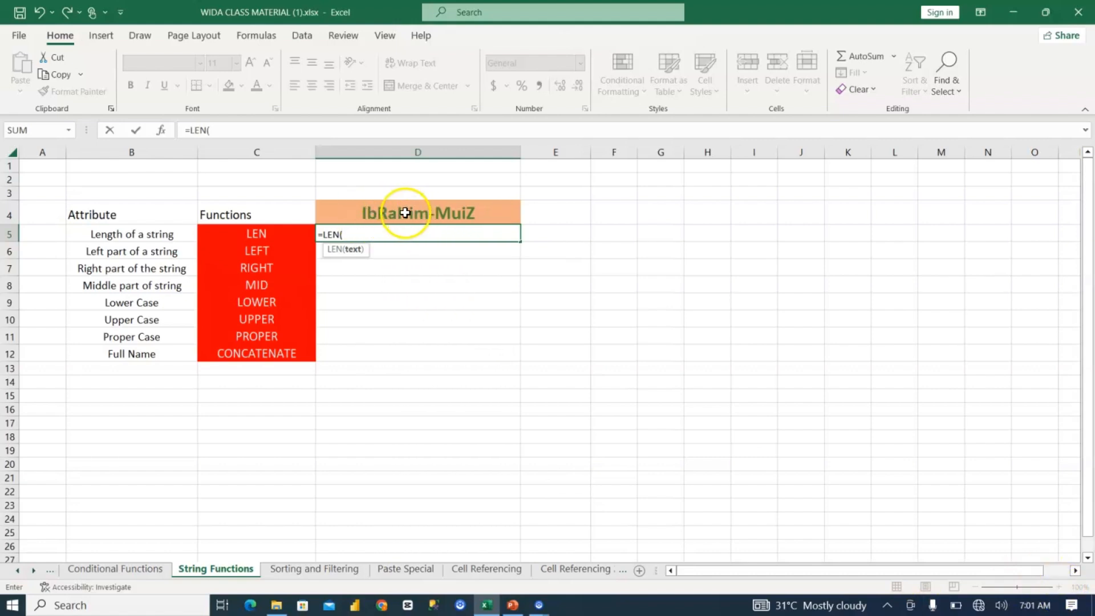
left_click(444, 213)
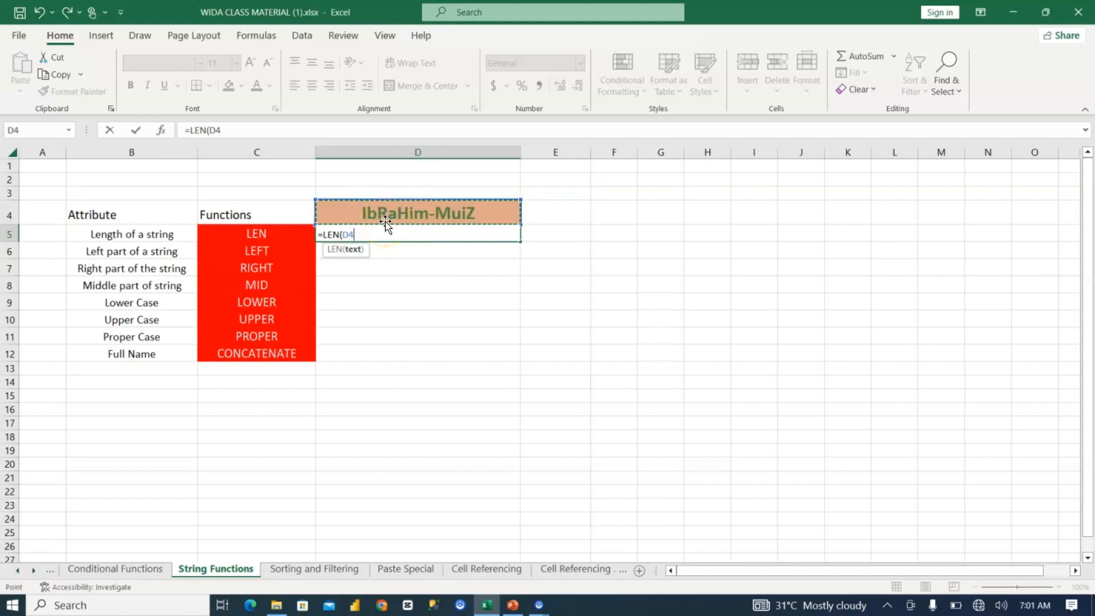
key("Return")
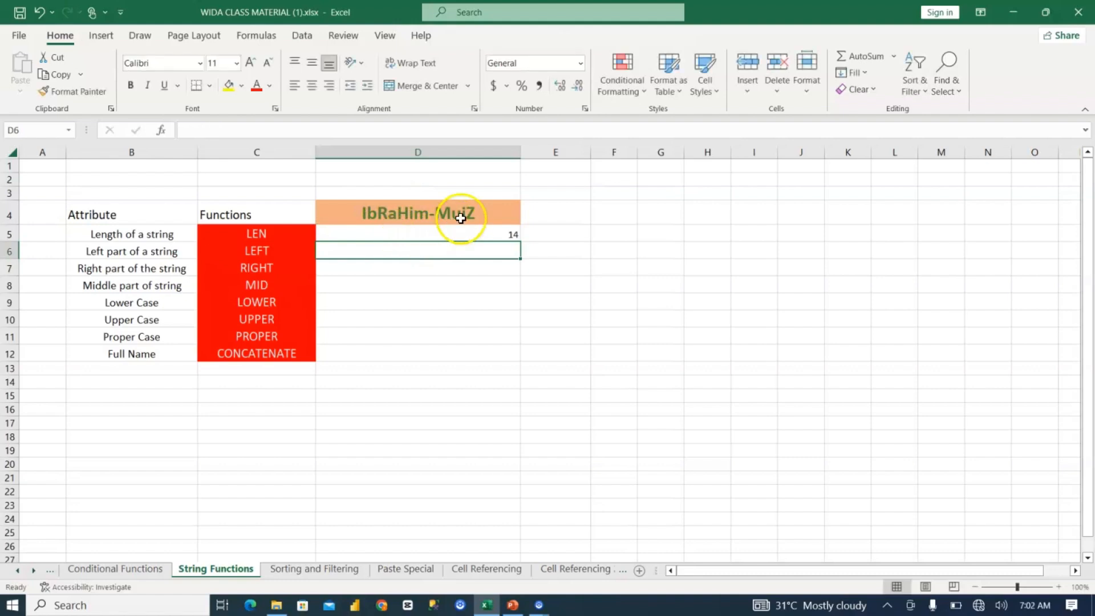
Step: Extract the first two characters of "Wittig" in D6 with =LEFT("Wittig",2), and check the formula
left_click(1058, 586)
left_click(1056, 587)
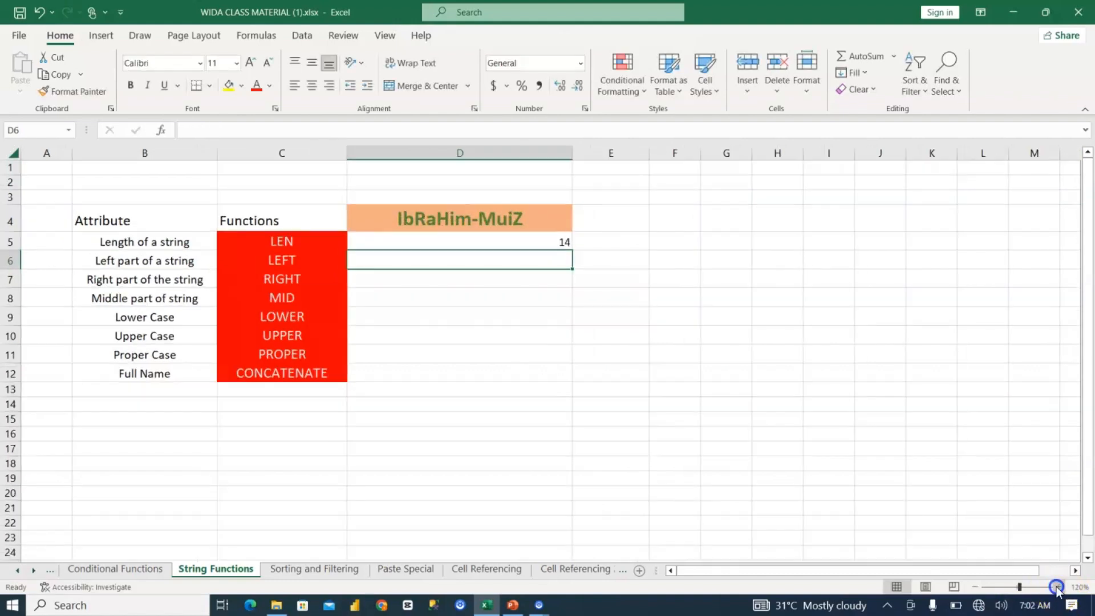
left_click(1056, 587)
scroll(572, 257, "up", 1)
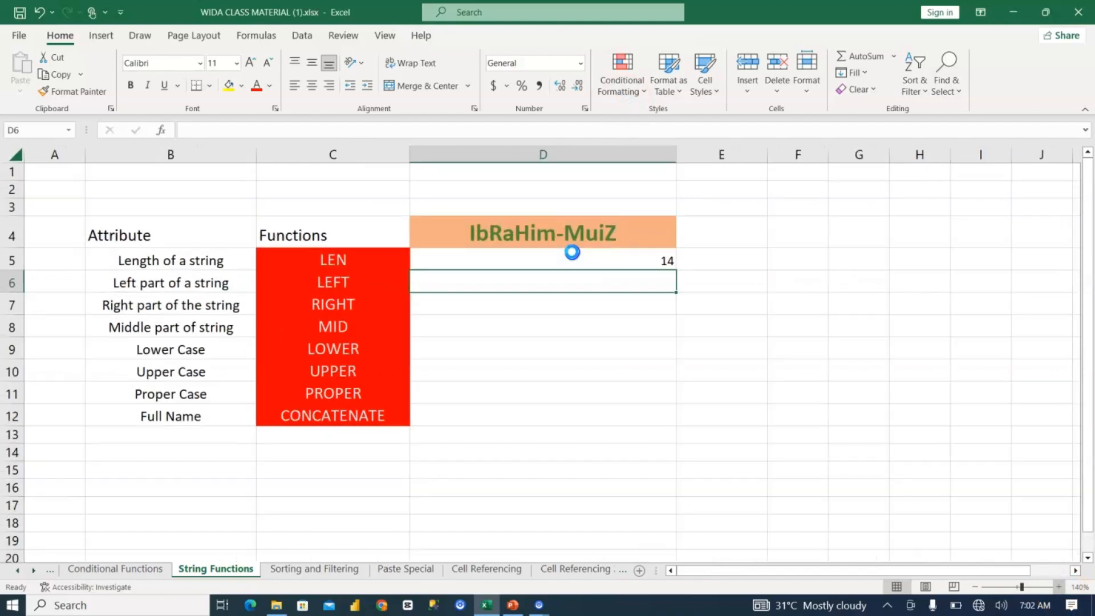
scroll(584, 285, "up", 1)
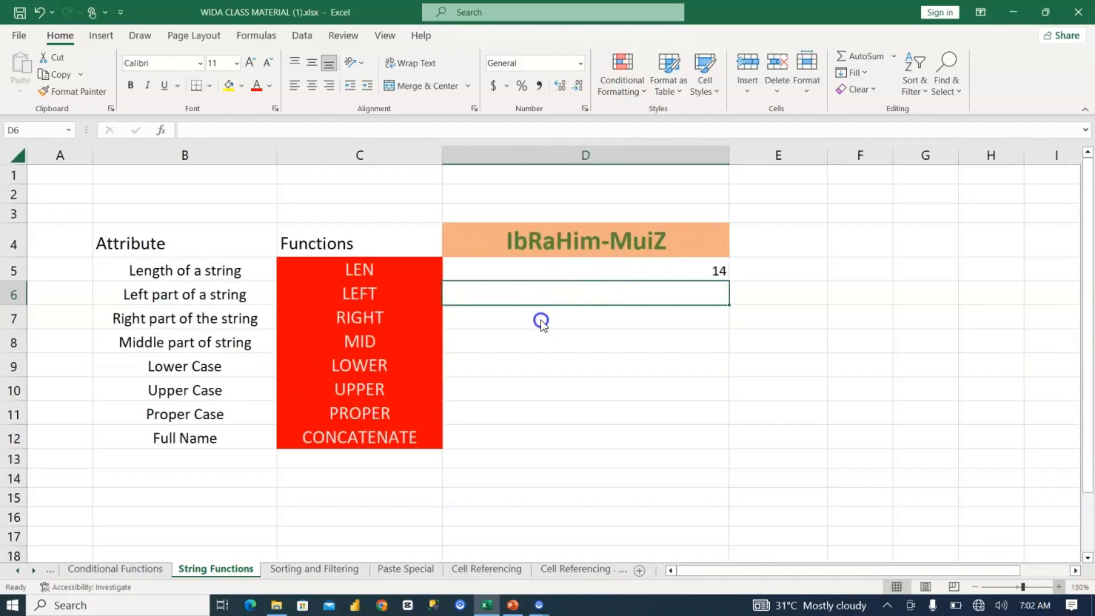
scroll(331, 300, "up", 1)
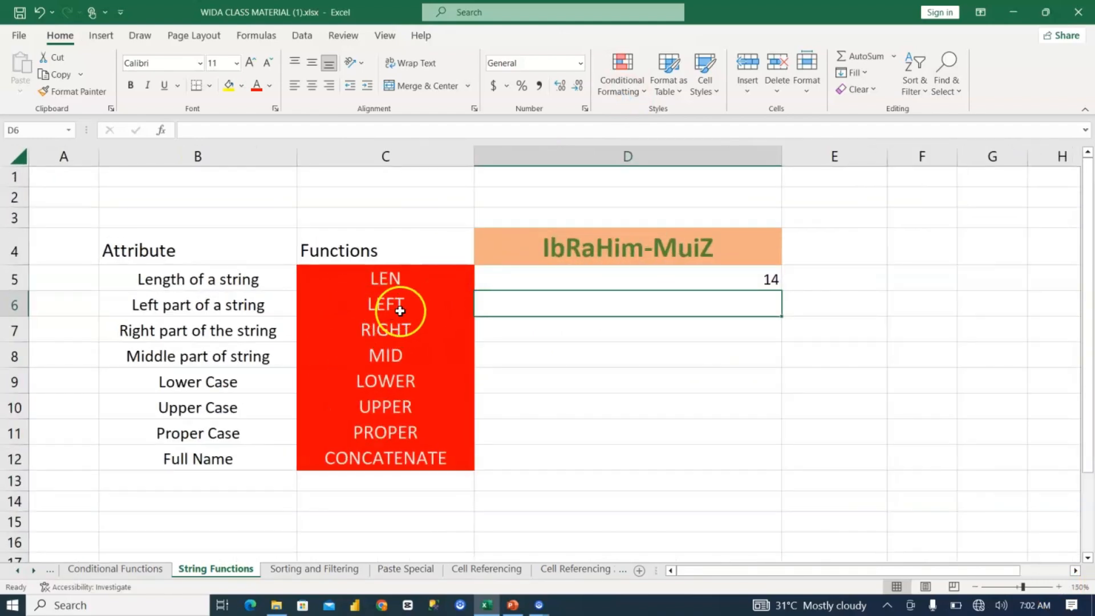
left_click(530, 298)
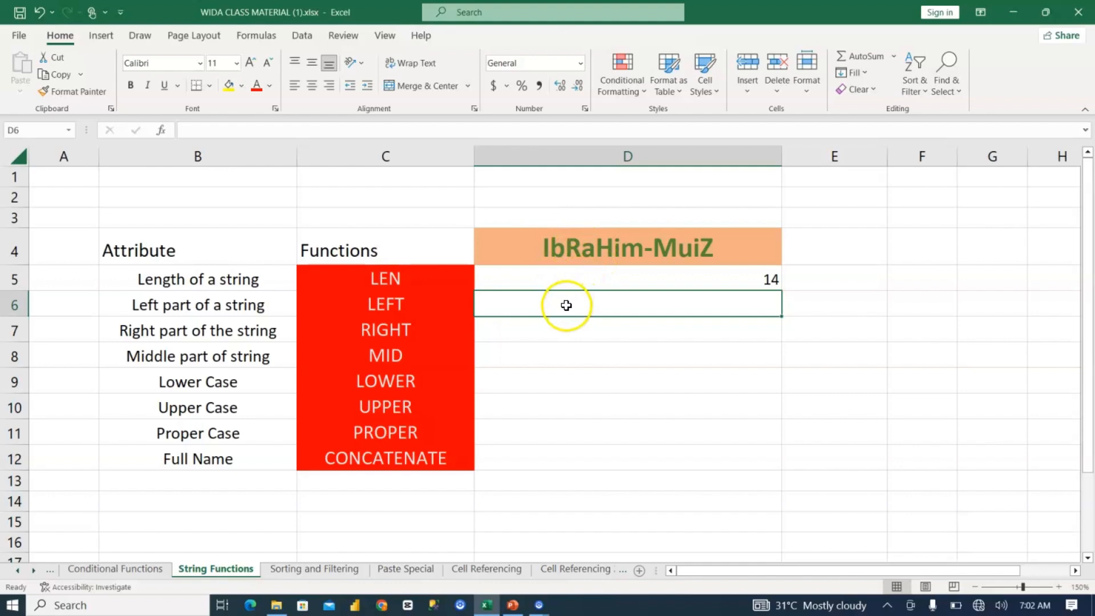
type("=left")
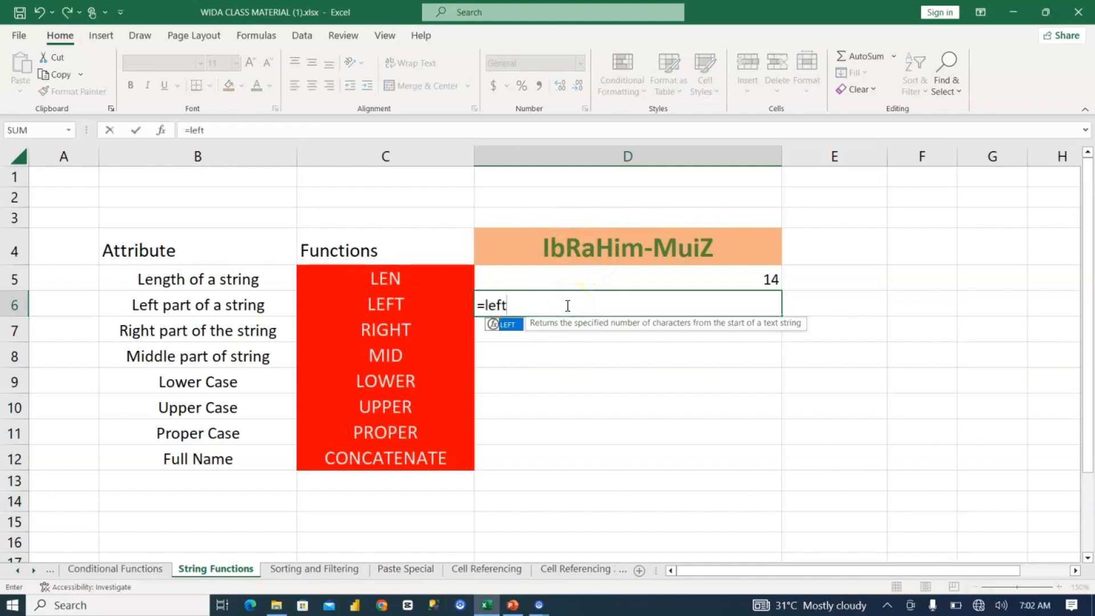
key("Tab")
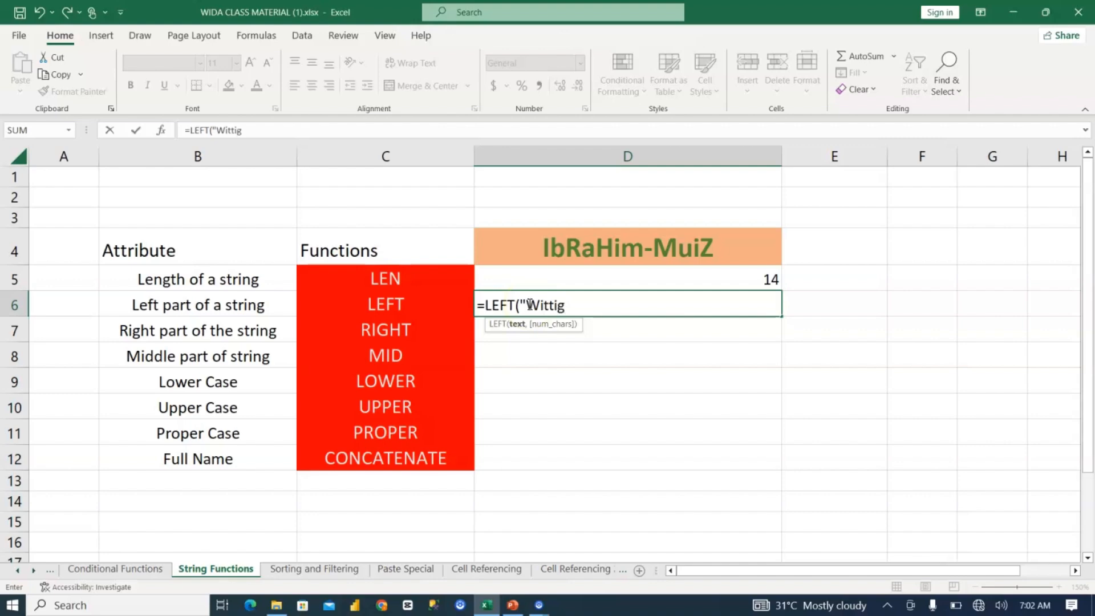
type(",2")
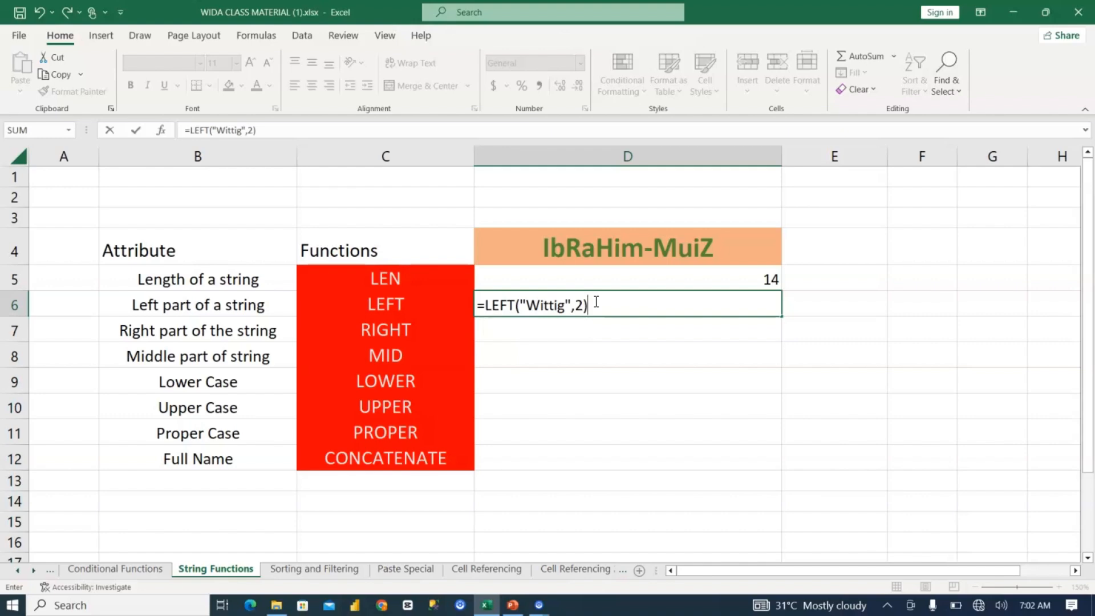
key("Return")
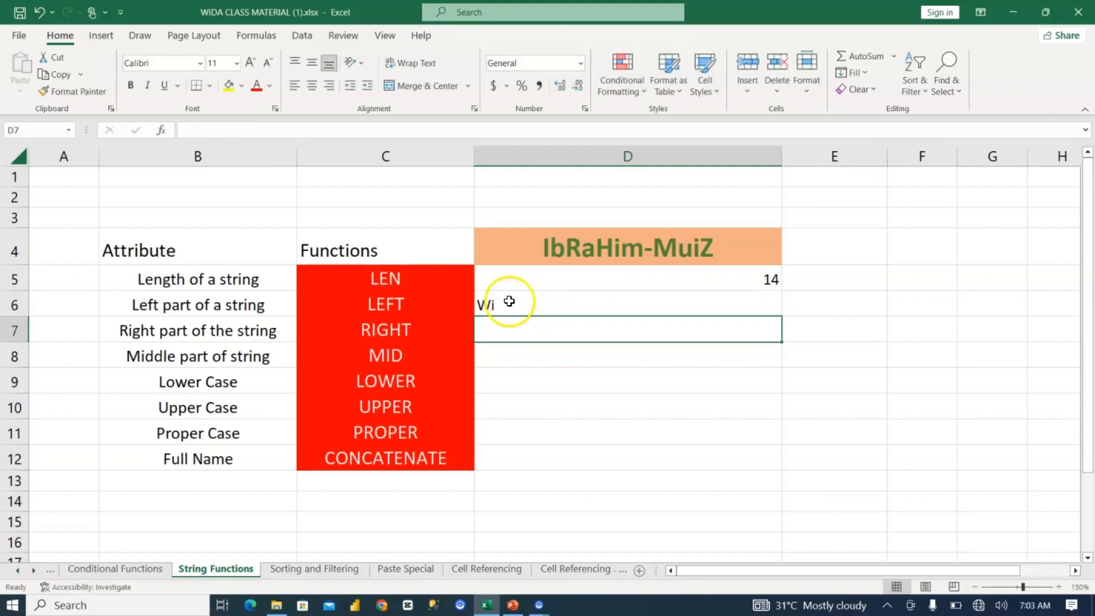
left_click(504, 301)
double_click(503, 301)
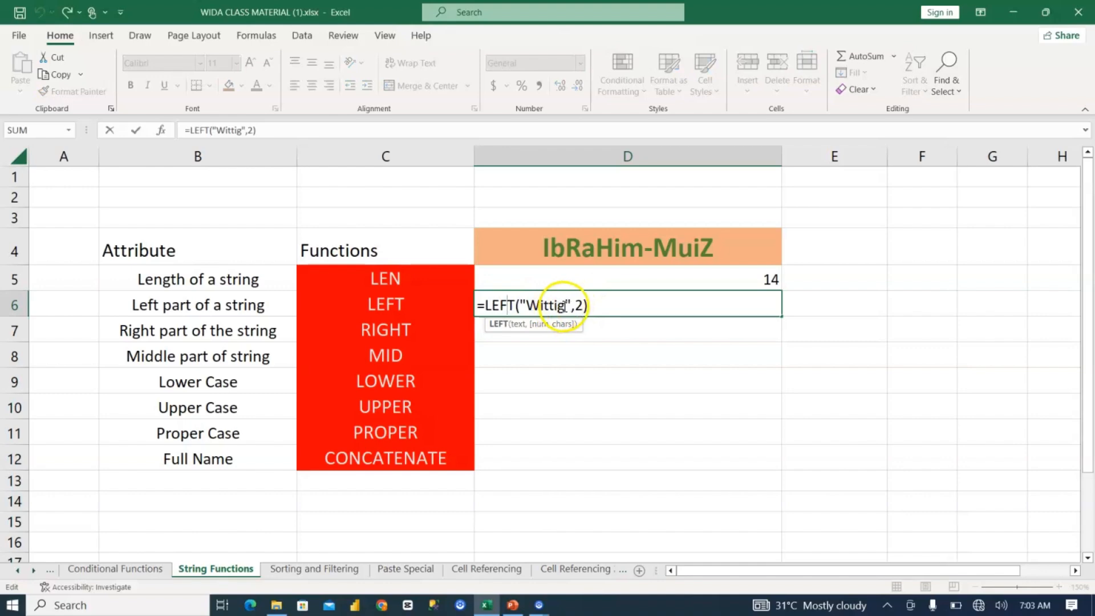
Step: Extract the last two characters of "Wittig" in D7 with =RIGHT("Wittig",2), and check the formula
left_click(606, 322)
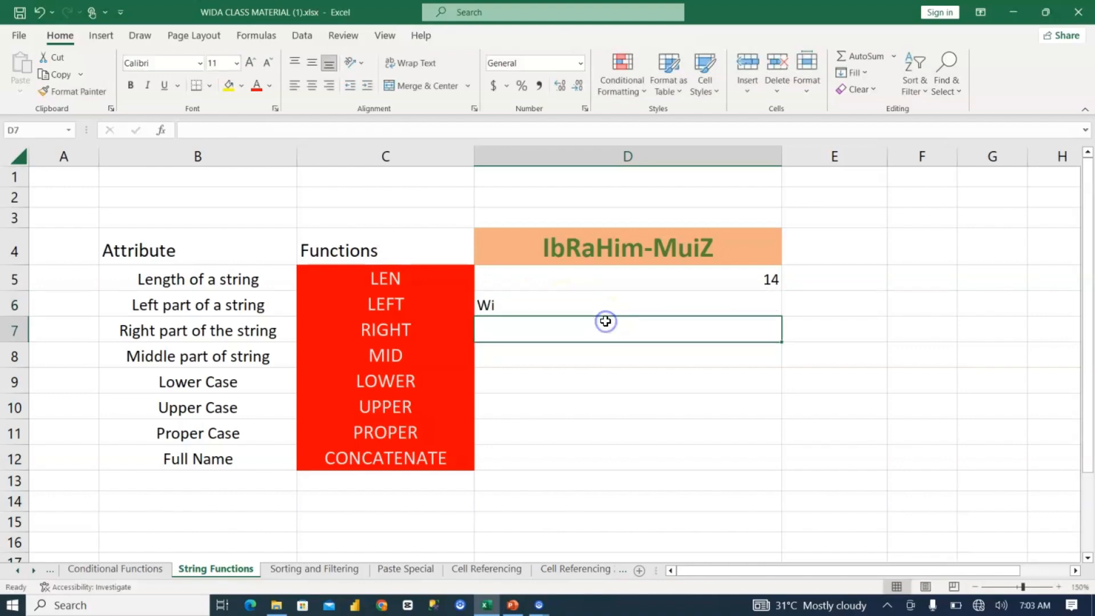
type("=right")
key("Tab")
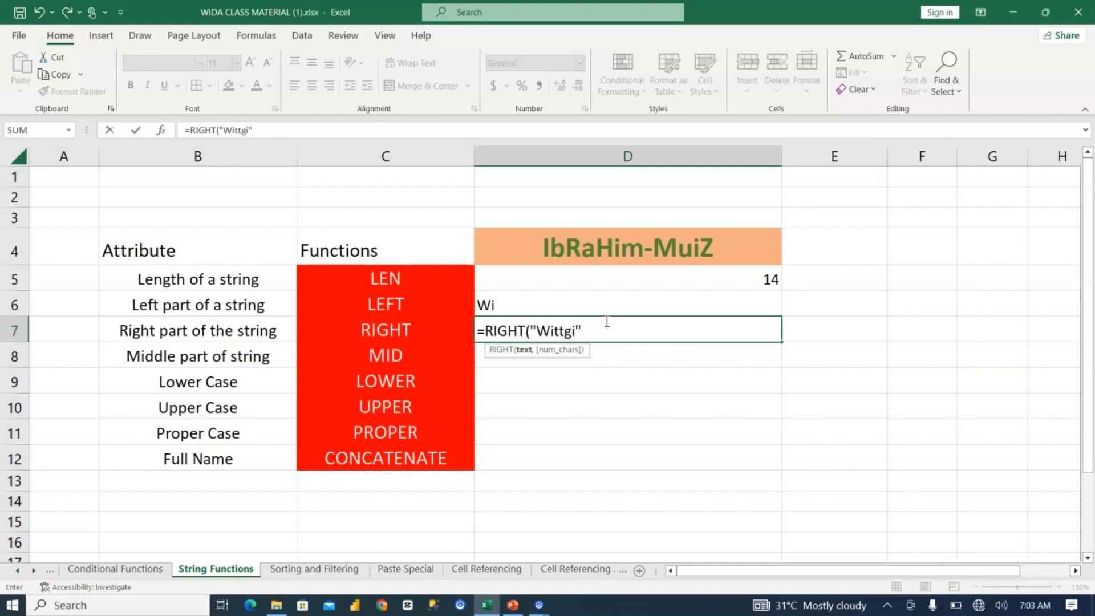
type(",2")
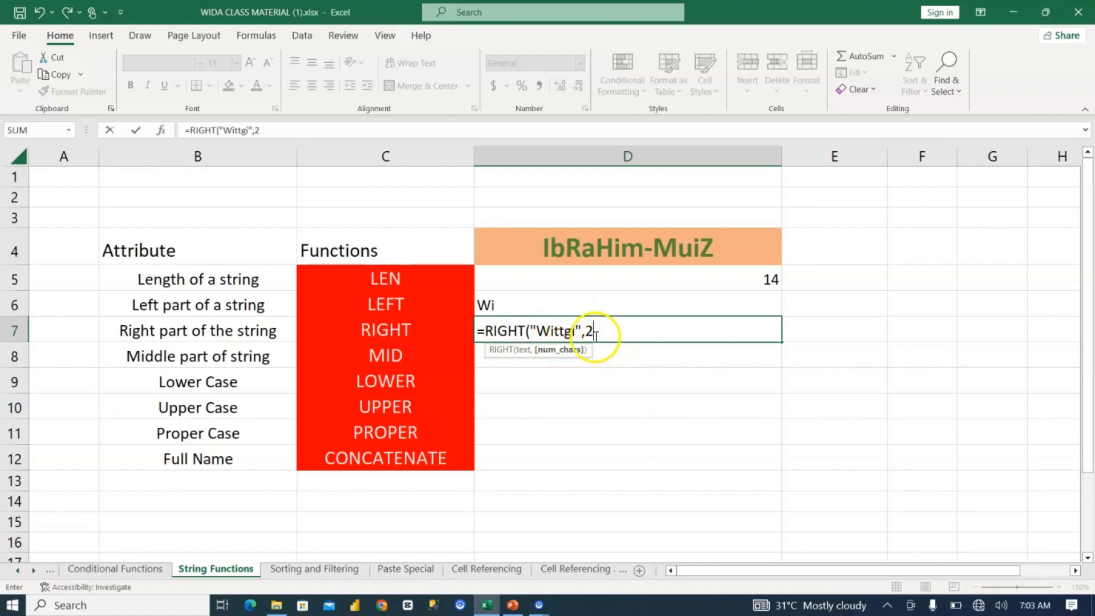
left_click(574, 333)
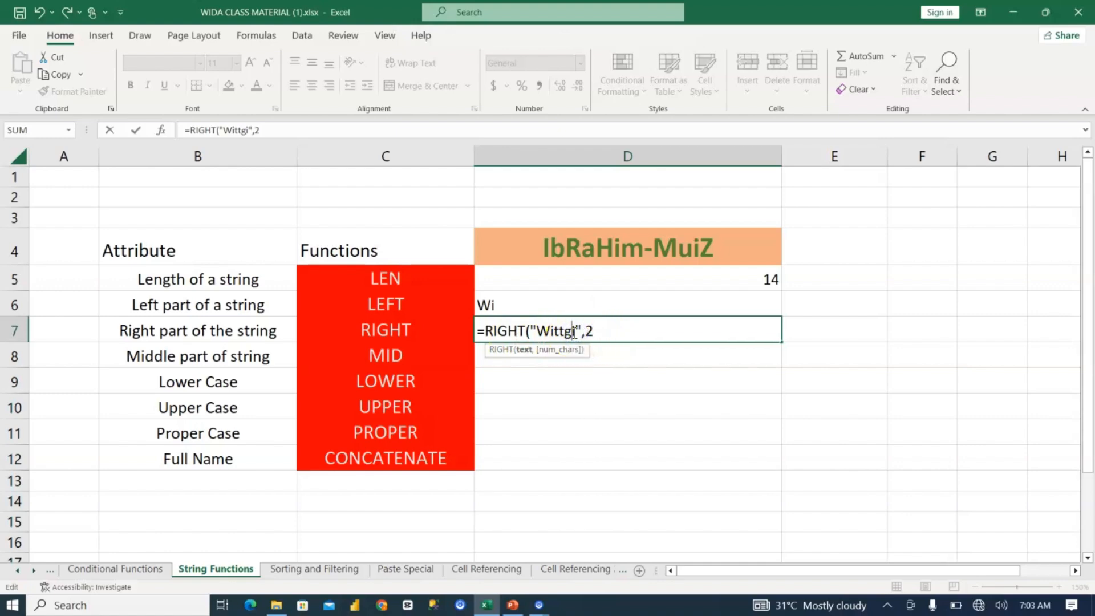
key("BackSpace")
left_click(568, 332)
type("g")
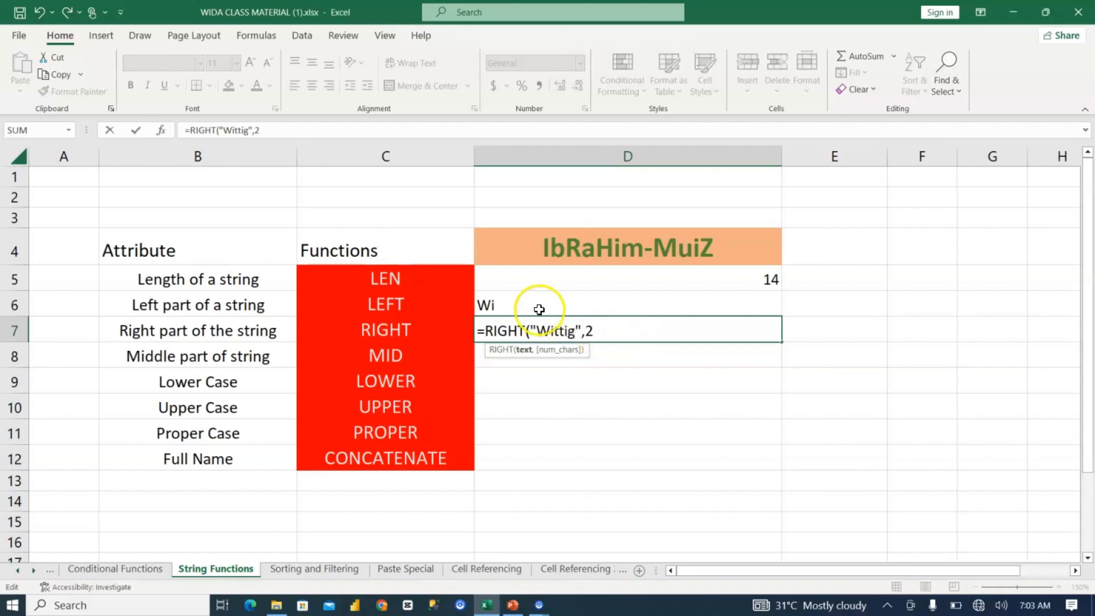
left_click(635, 332)
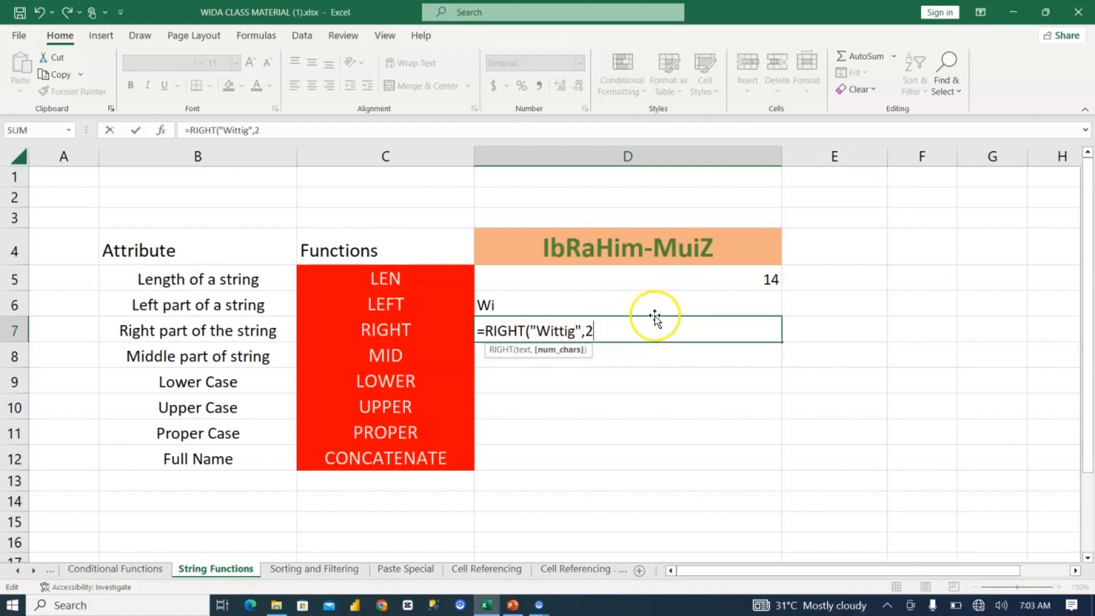
type(")")
key("Return")
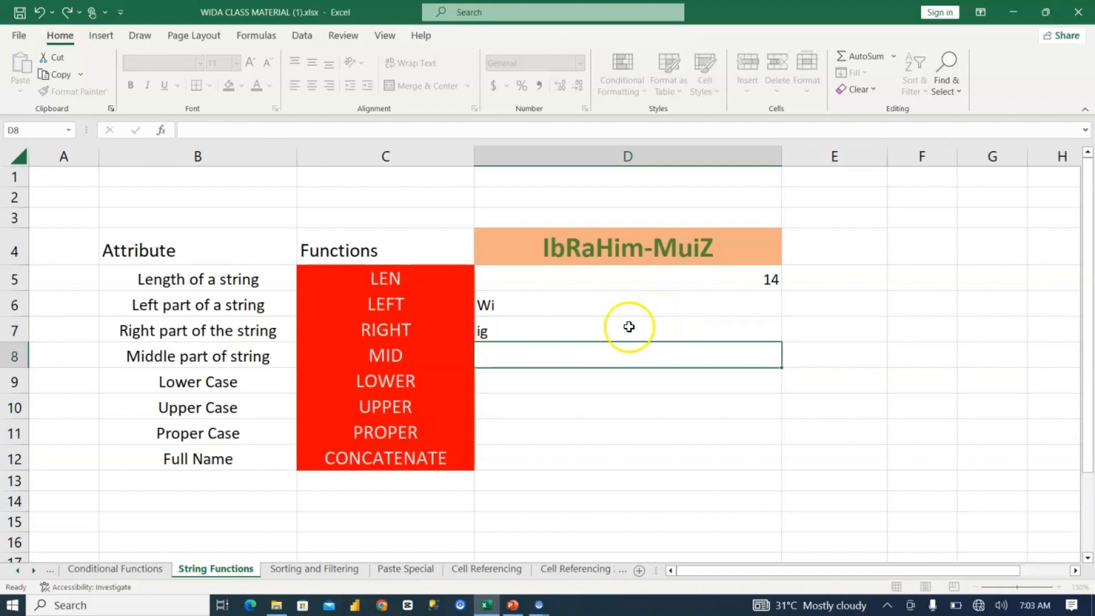
left_click(502, 327)
double_click(502, 329)
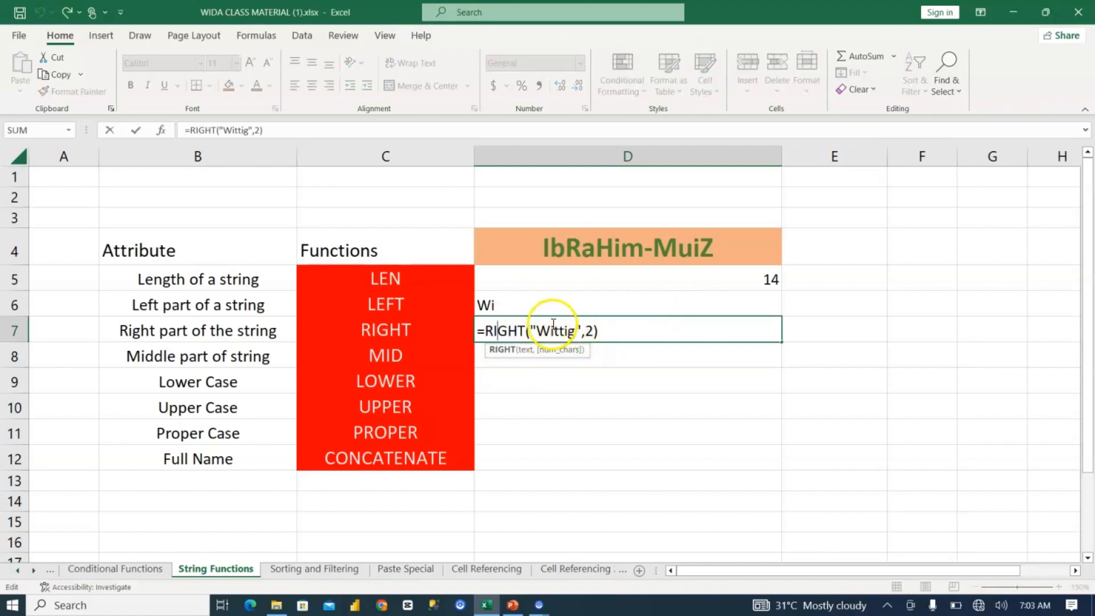
key("Escape")
Step: Start a MID formula in D8 with "Wittig" as its text argument
left_click(530, 354)
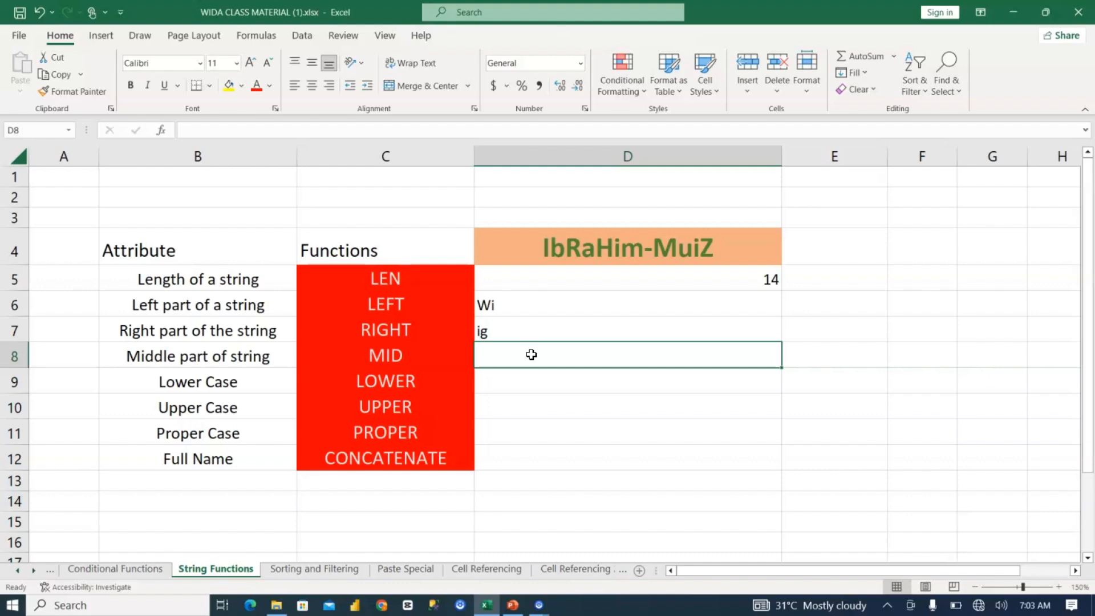
type("=")
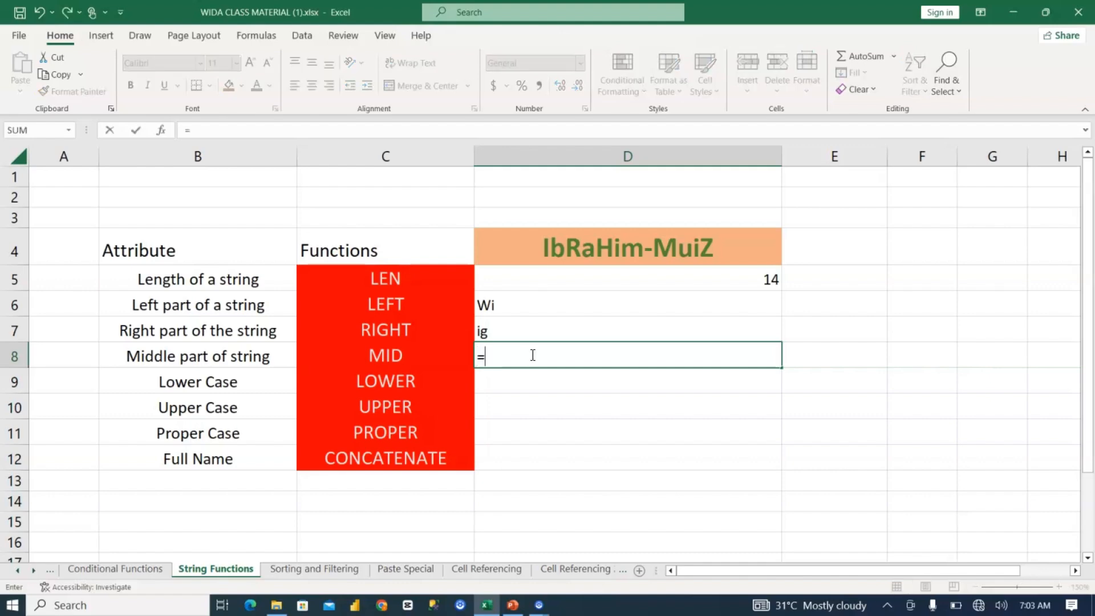
type("MID(")
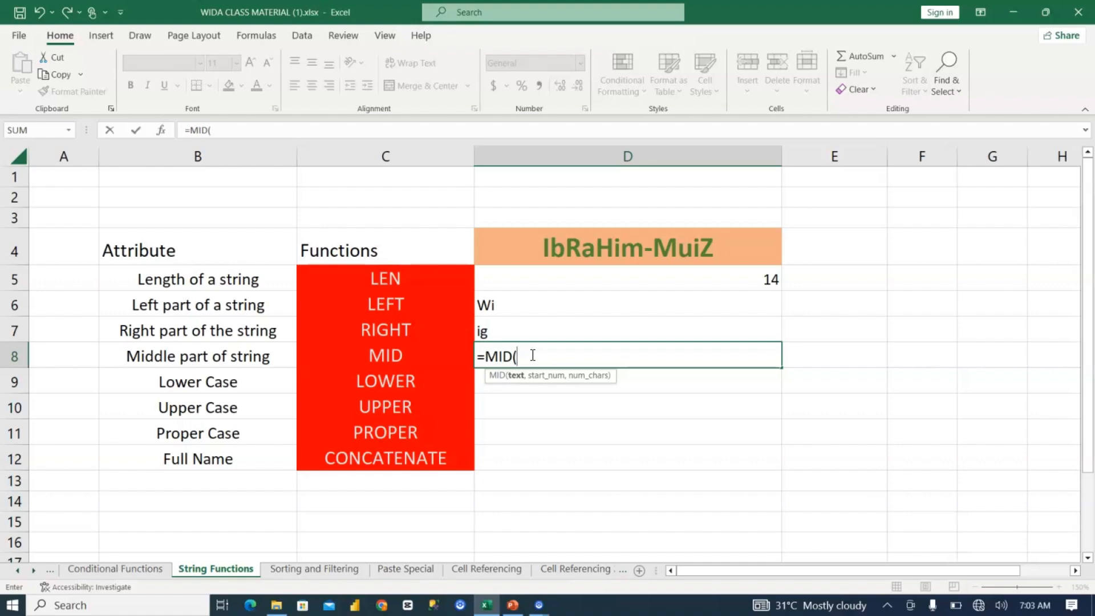
type("\"Wittig\",3,3")
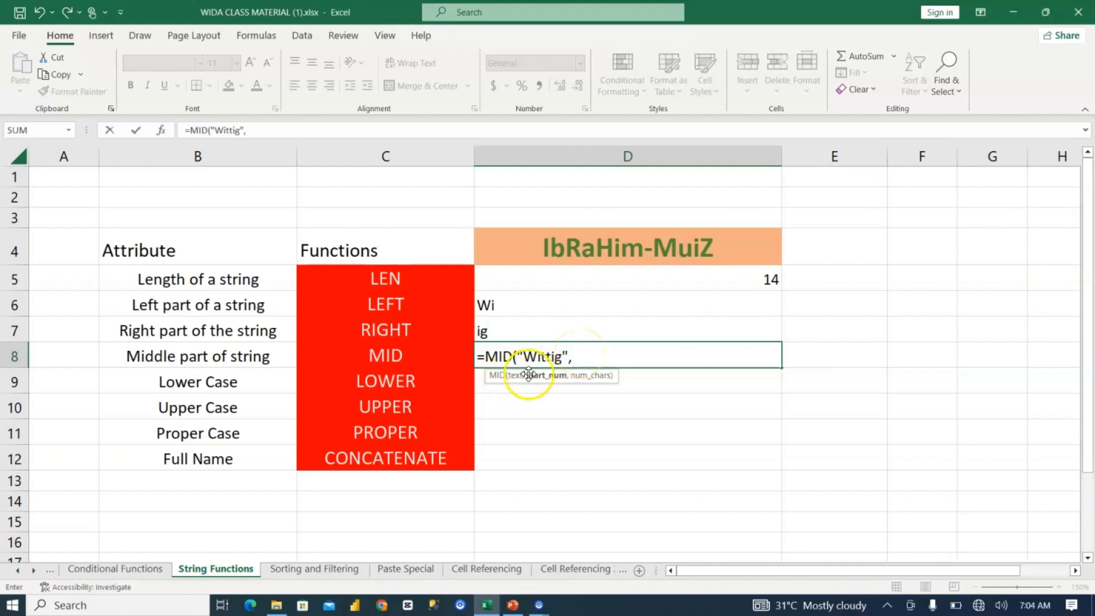
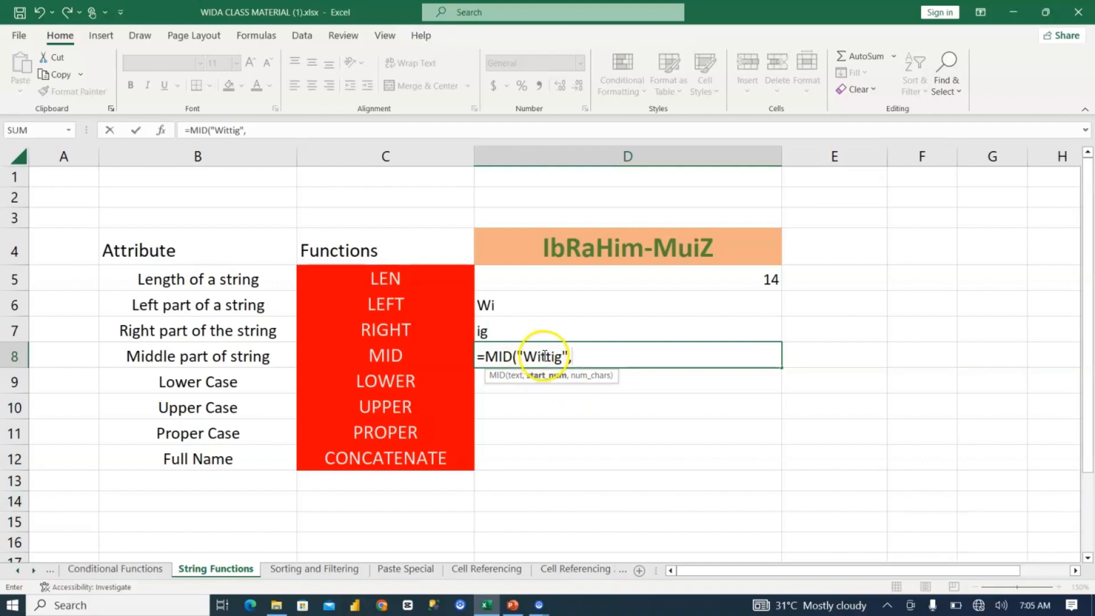
Step: Complete the MID formula in D8 with start position 3 and 3 characters, and check its arguments
type("3")
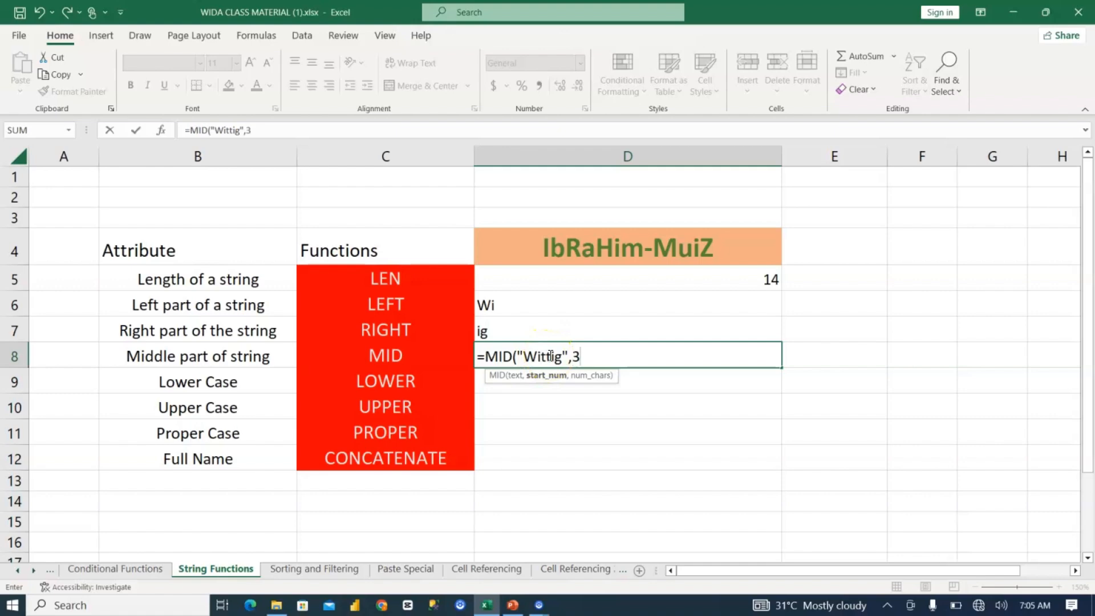
type(",3")
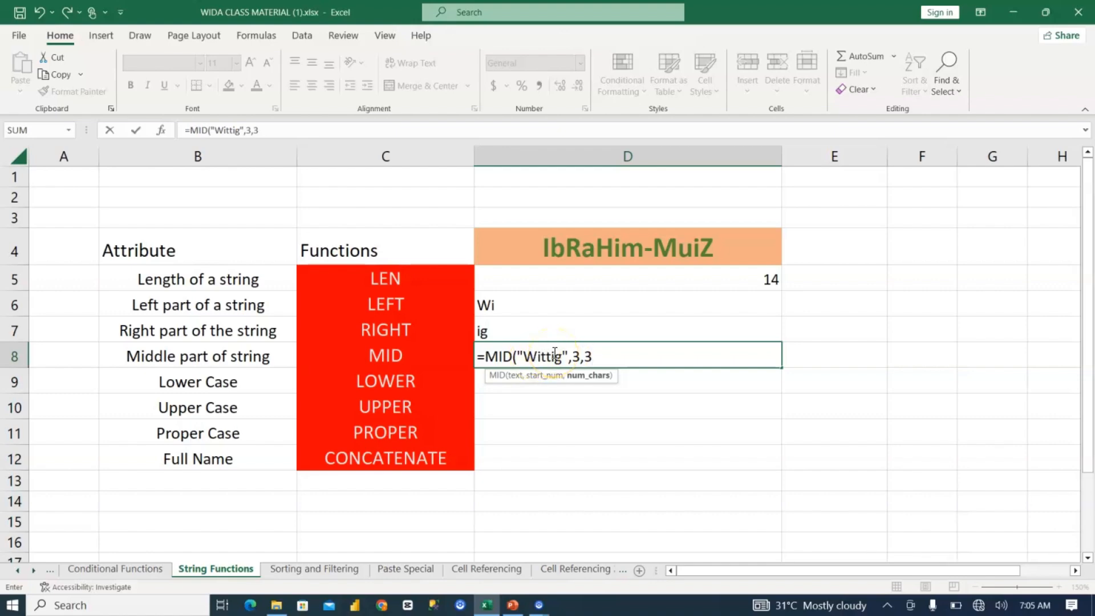
type(")")
key("Return")
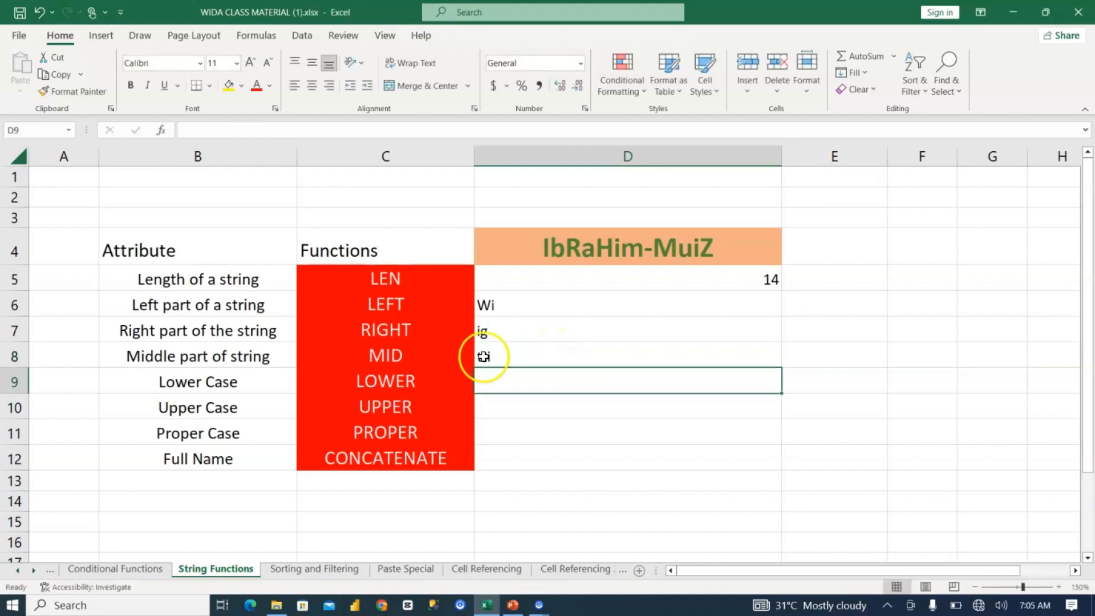
left_click(483, 357)
double_click(557, 358)
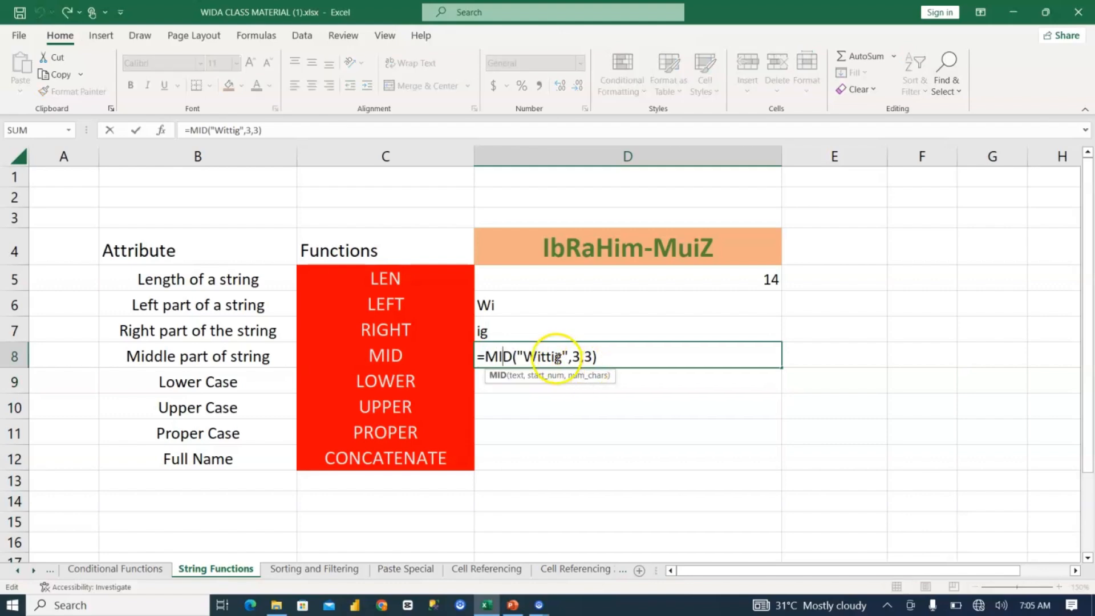
left_click(583, 349)
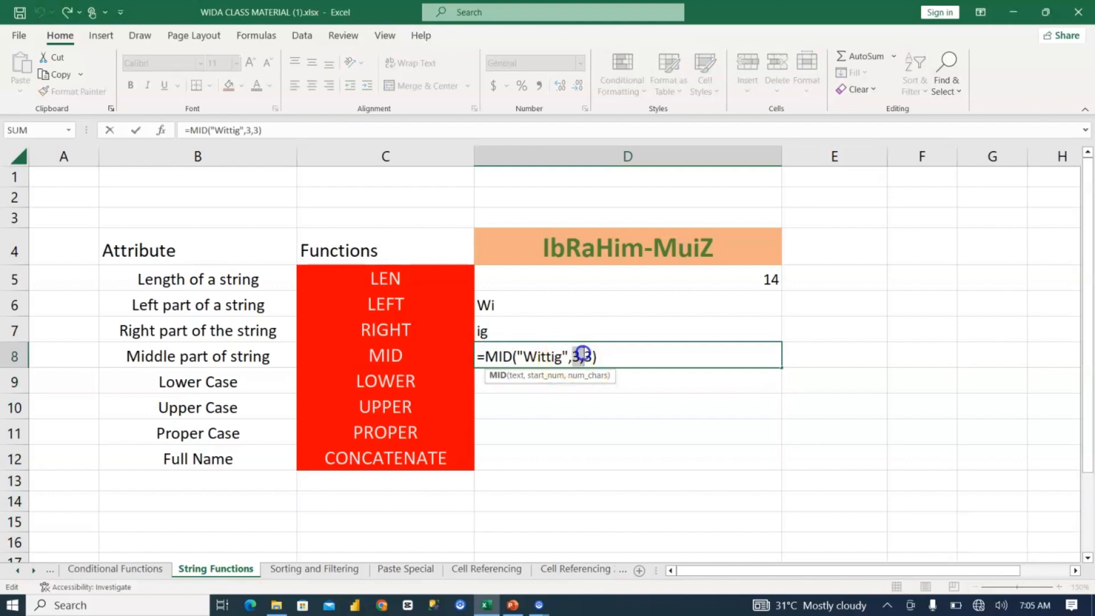
double_click(575, 355)
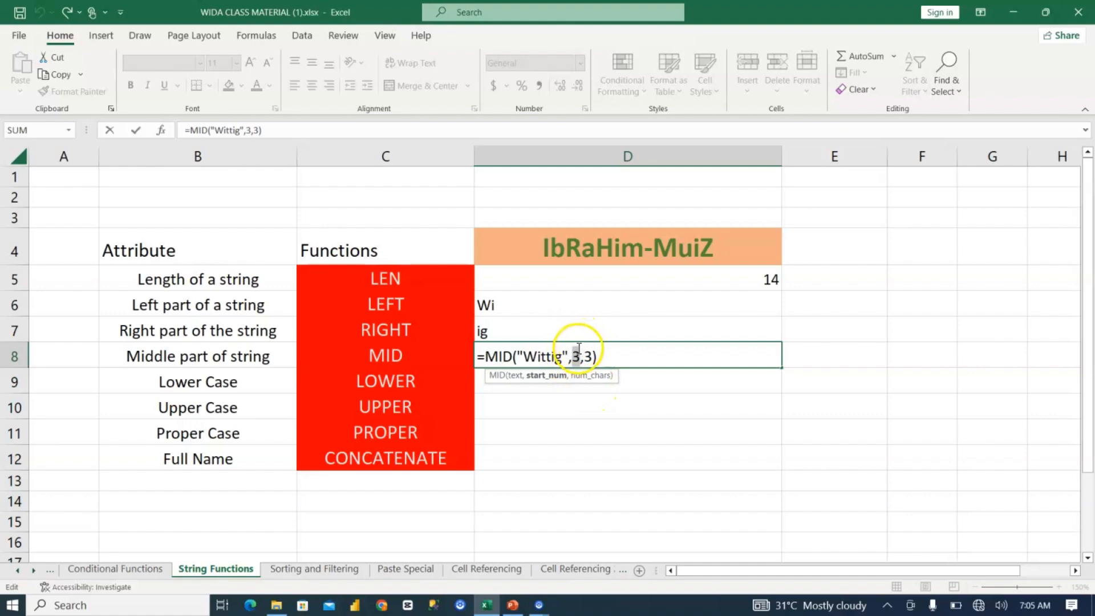
double_click(589, 355)
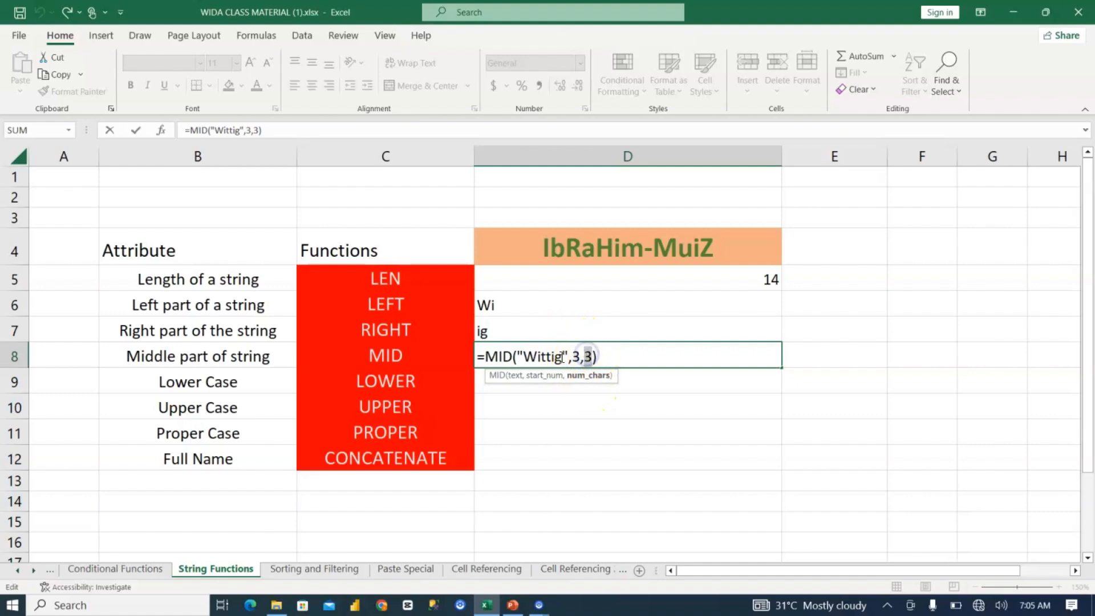
left_click(618, 358)
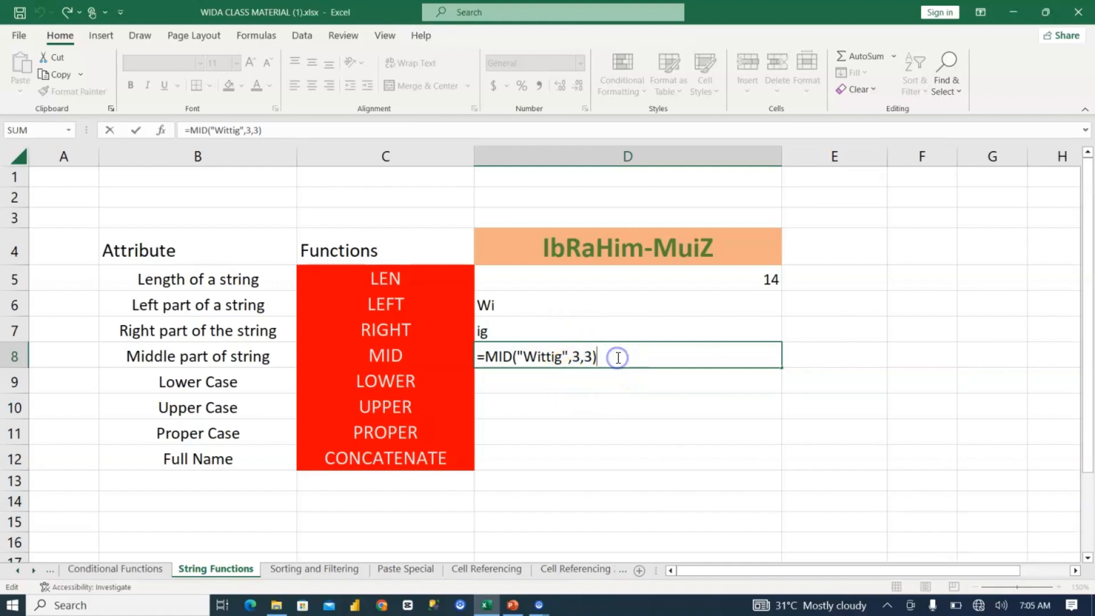
key("Return")
Step: Convert "WITTIG" to lower case in D9 with =LOWER("WITTIG")
left_click(567, 381)
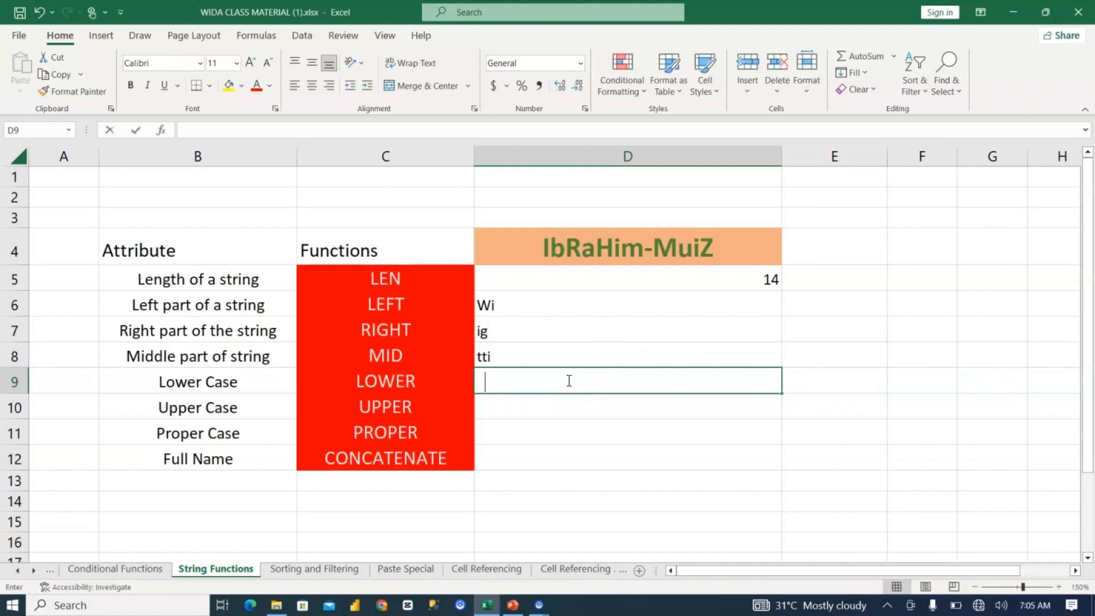
type("=lower")
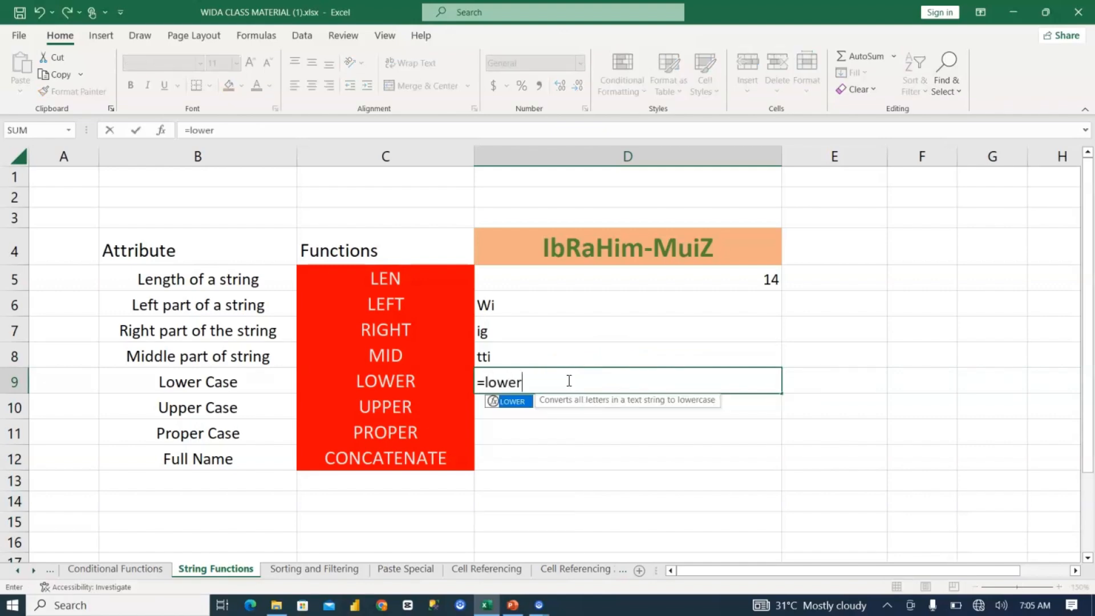
key("Tab")
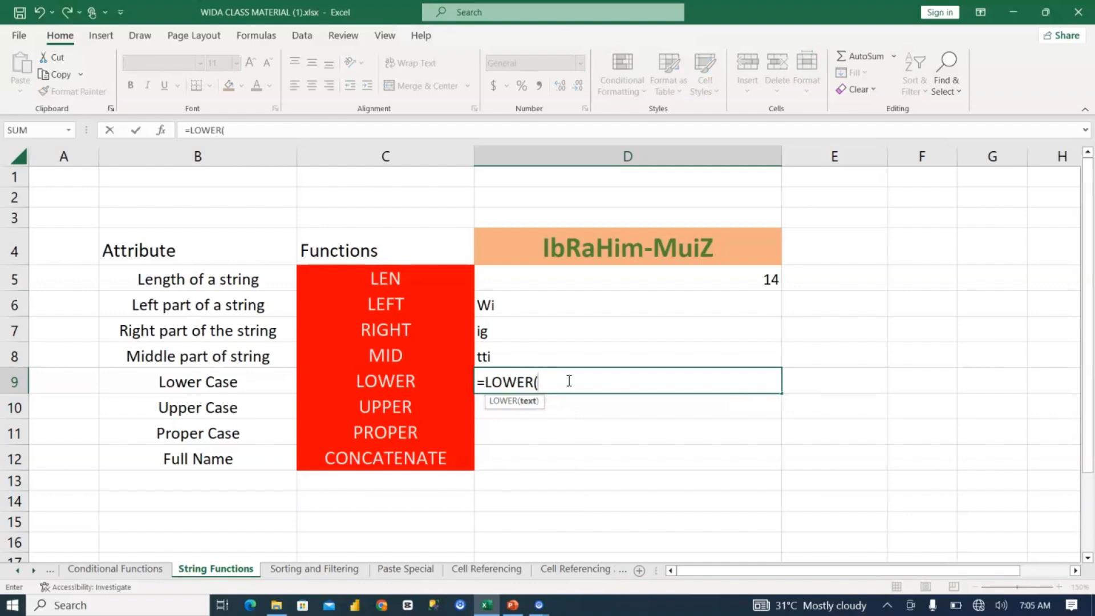
type("\"WITITIG\")")
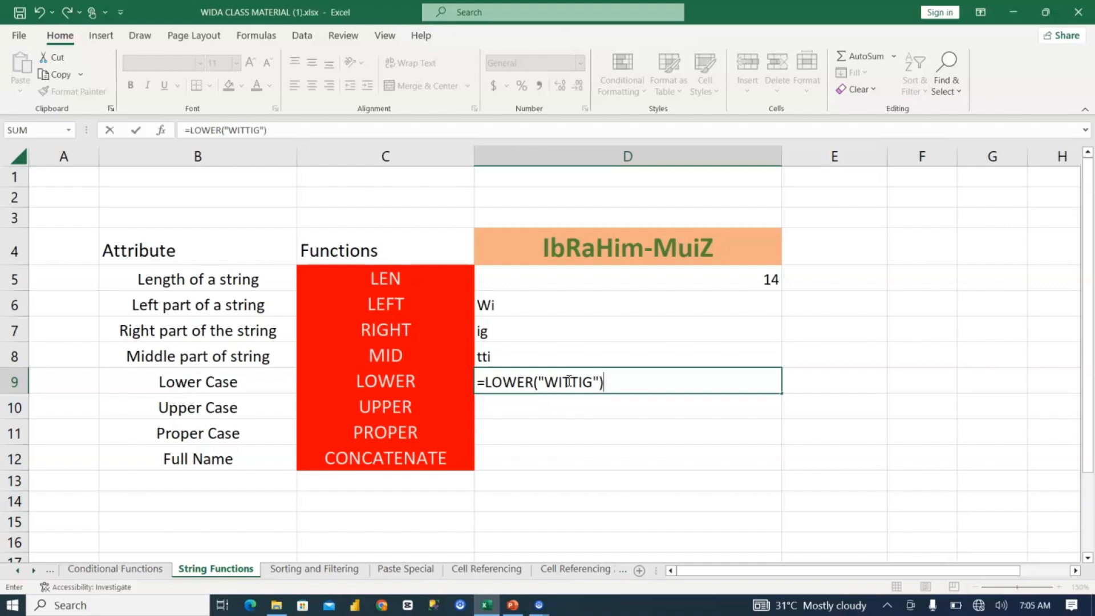
key("Return")
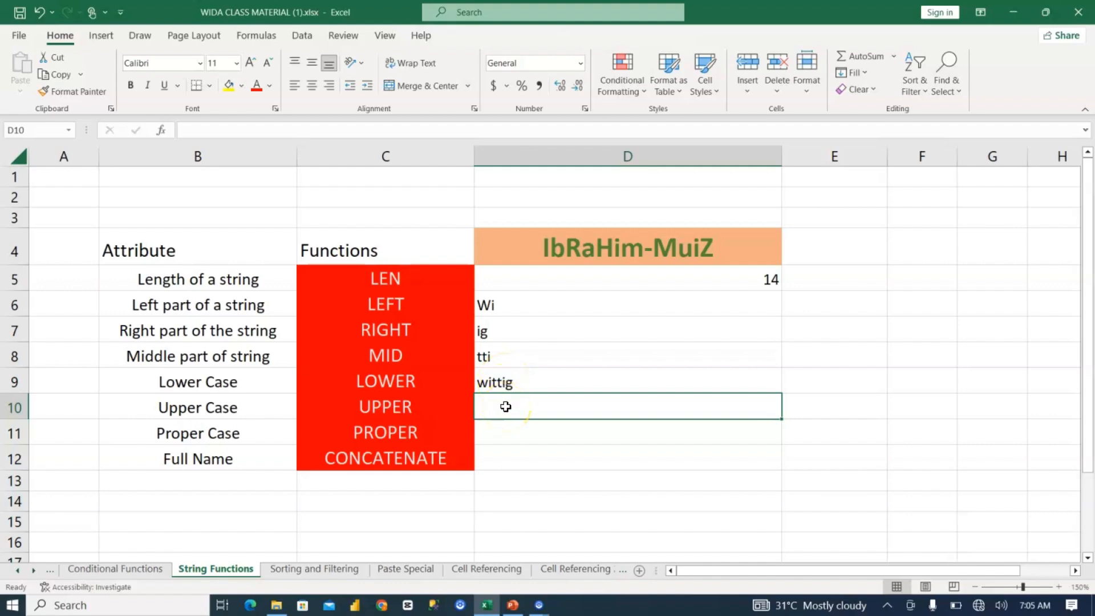
Step: Convert "wittig" to upper case in D10 with =UPPER("wittig")
type("=\"U")
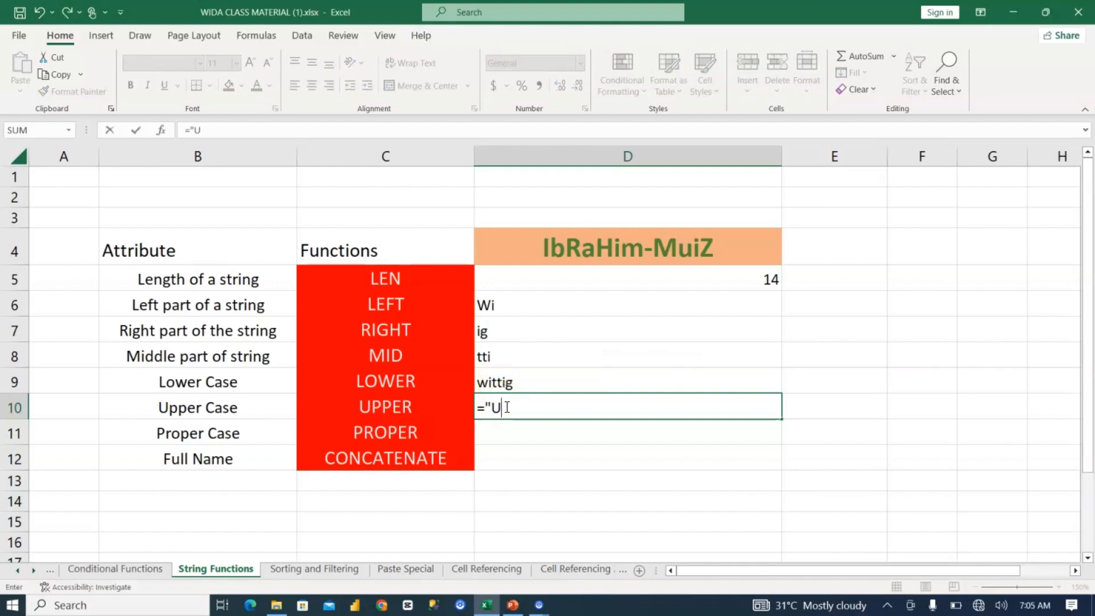
type("PP ER")
key("BackSpace")
key("BackSpace")
key("BackSpace")
key("BackSpace")
key("BackSpace")
type("wittig\"")
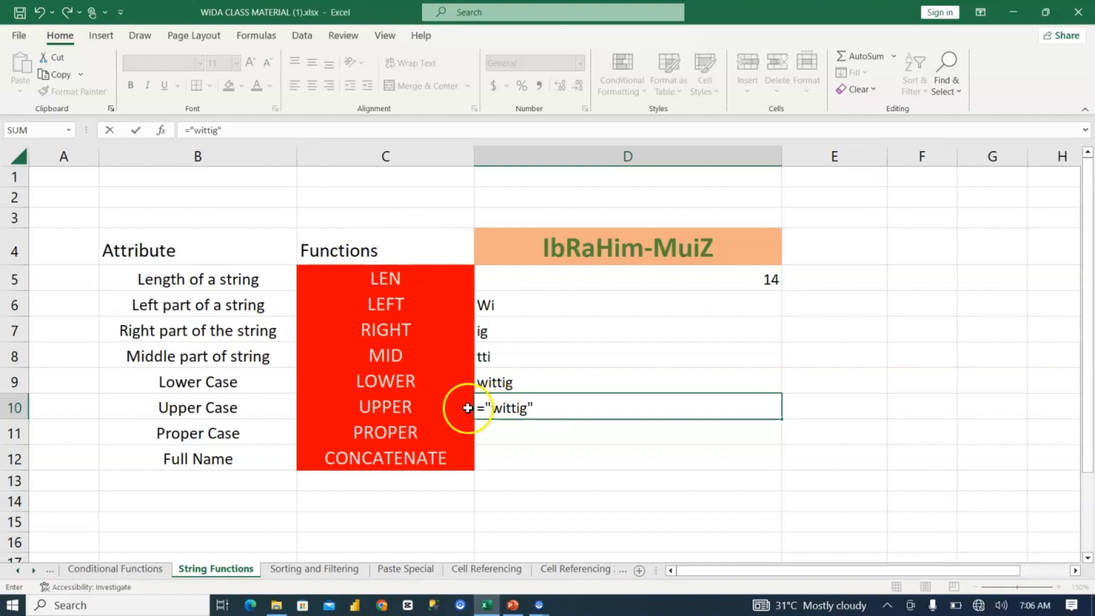
left_click(485, 408)
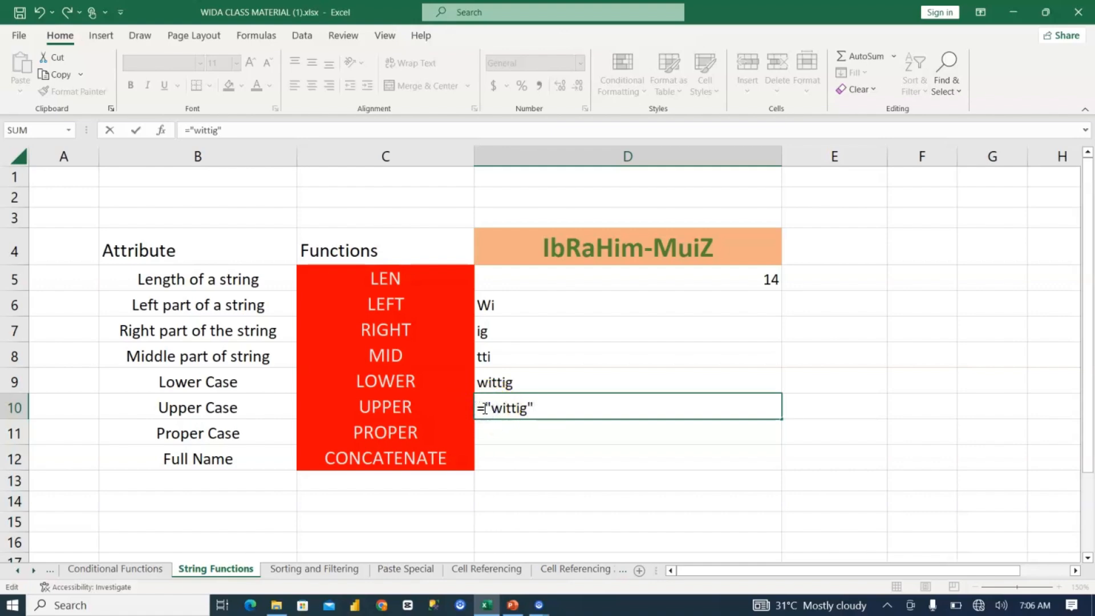
type("upper")
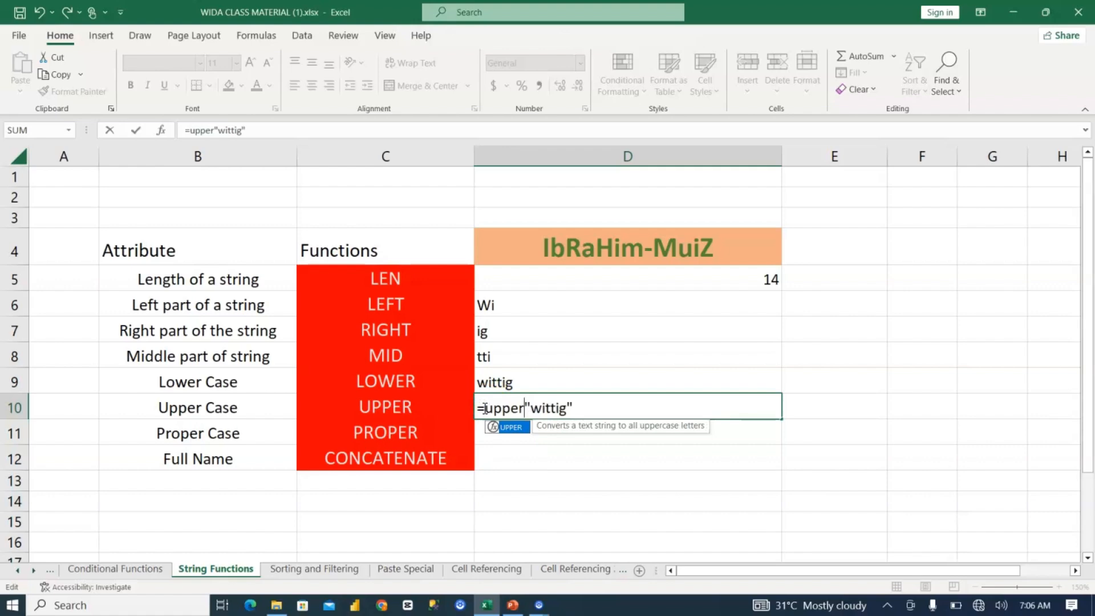
type("(")
left_click(603, 398)
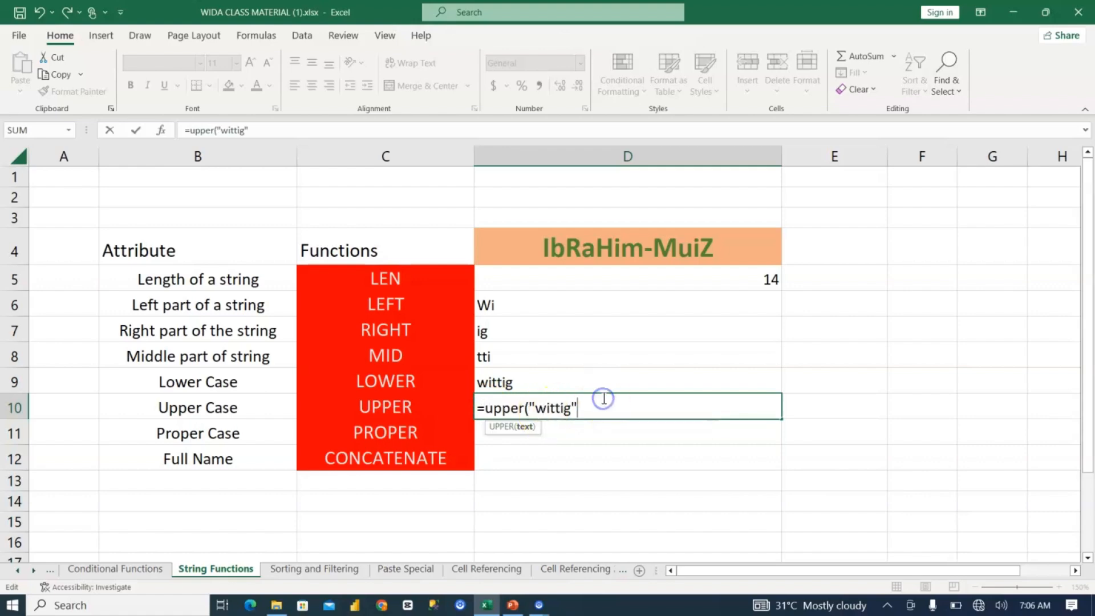
type(")")
key("Return")
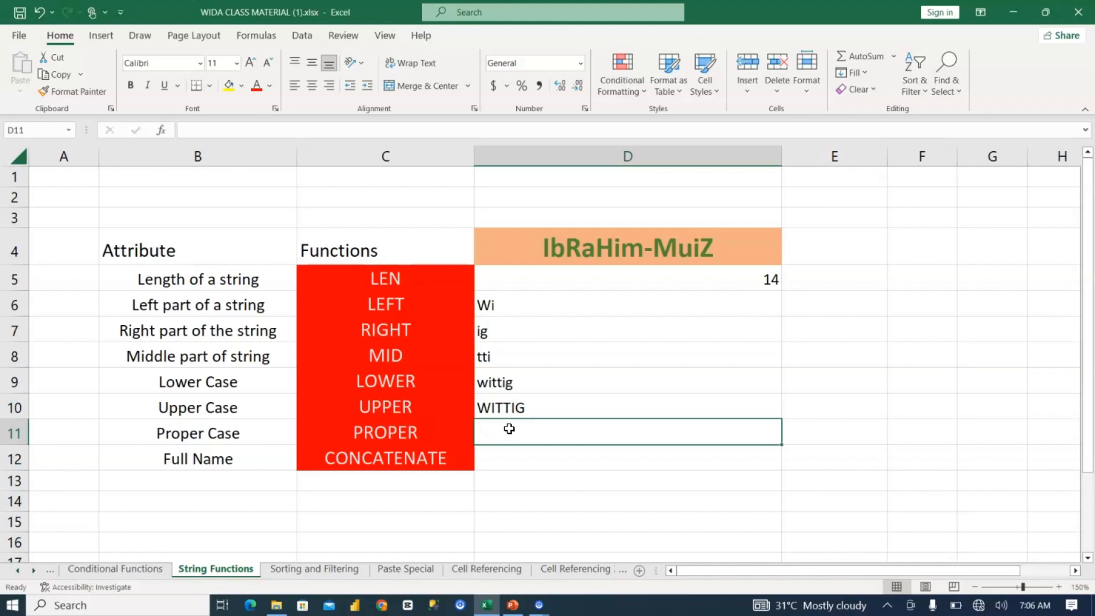
Step: Convert "WITTIG" to proper case in D11 with =PROPER("WITTIG"), and check the formula
type("=\"")
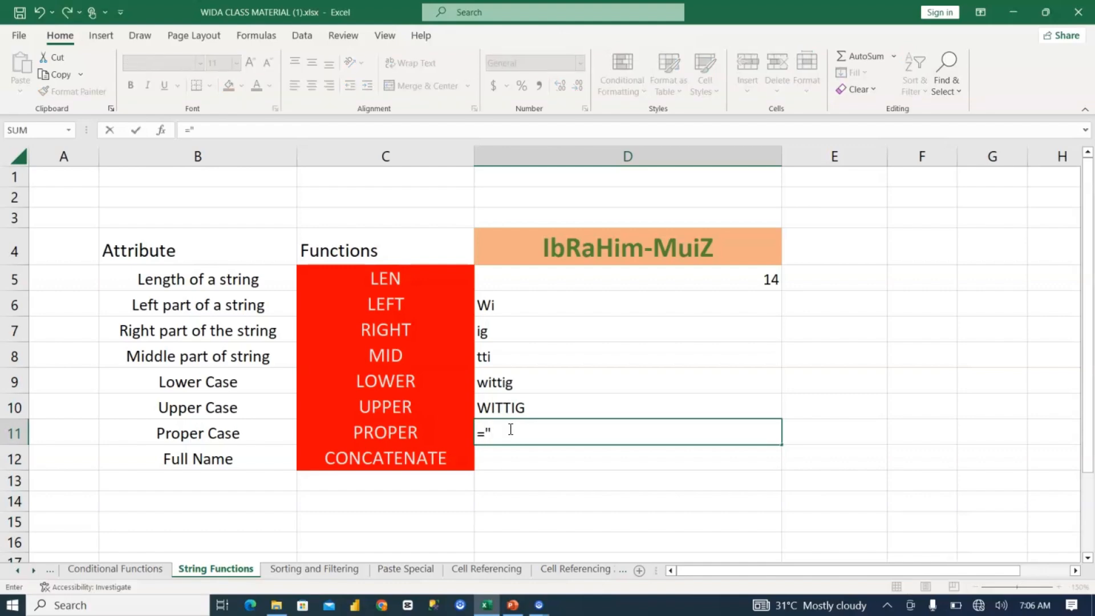
type("WITTIG\"")
left_click(484, 444)
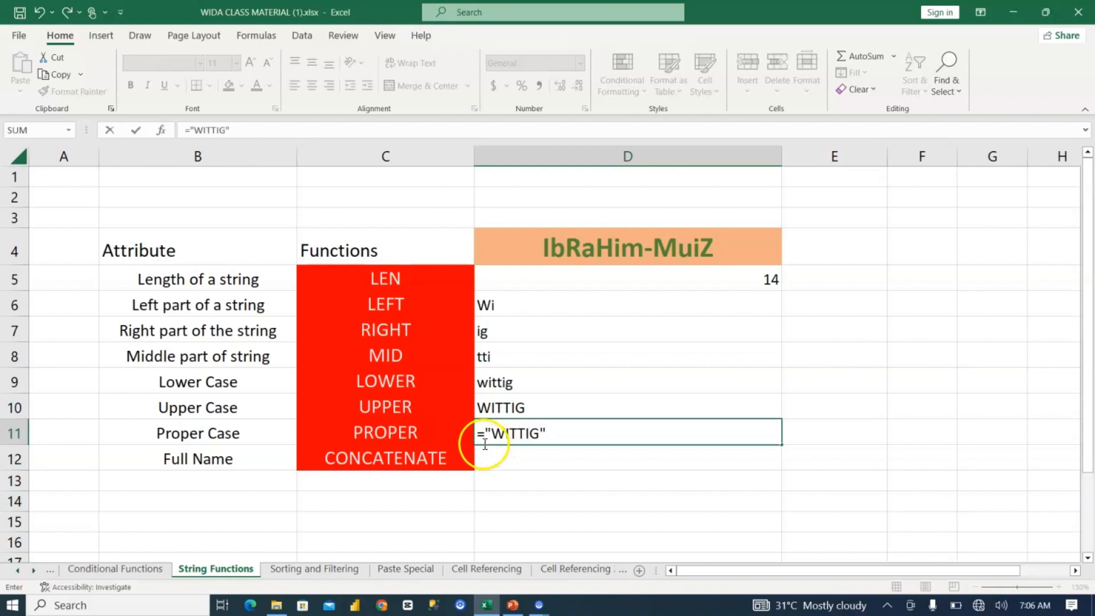
left_click(482, 428)
type("p")
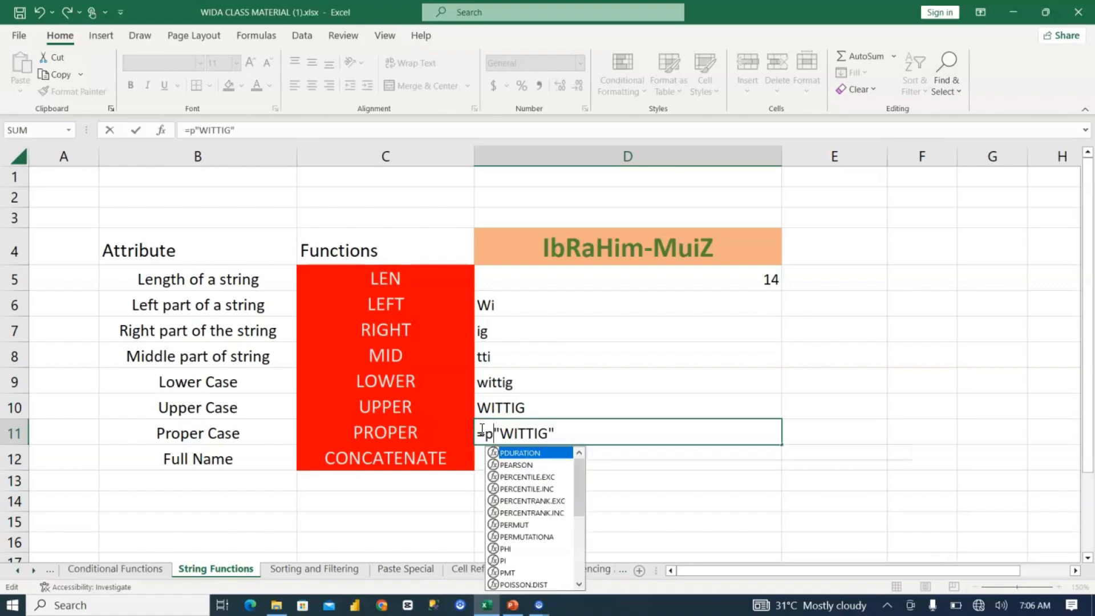
type("roper")
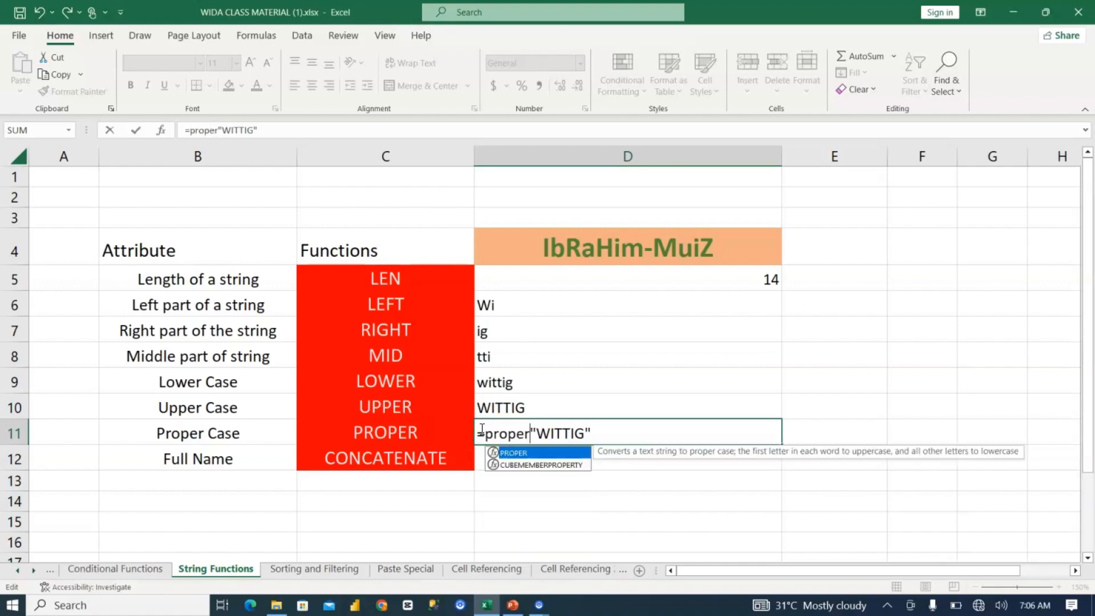
type("(")
left_click(610, 426)
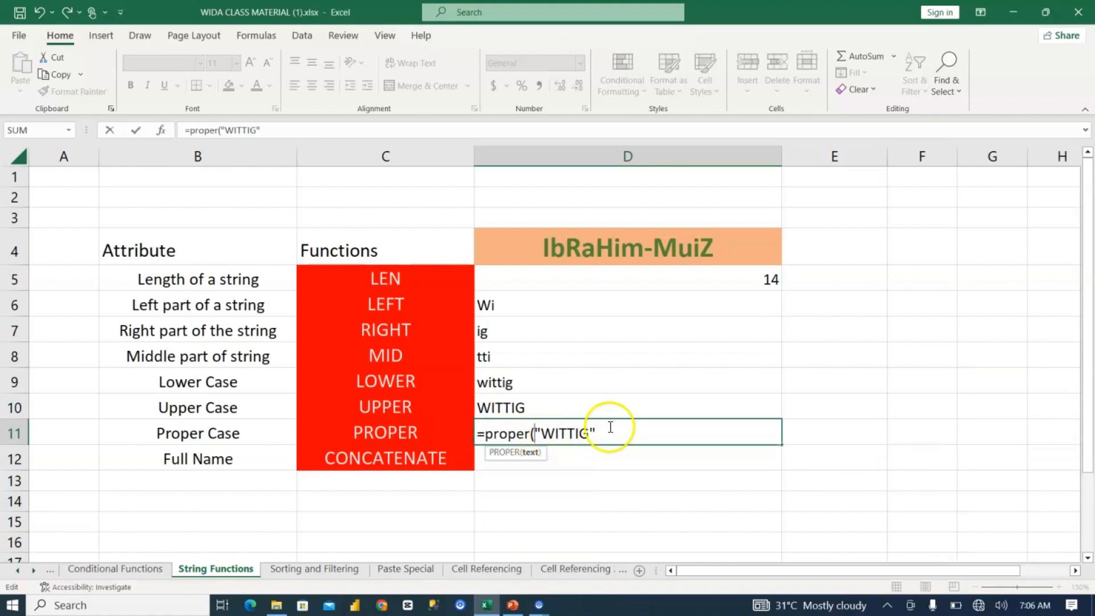
type(")")
key("Return")
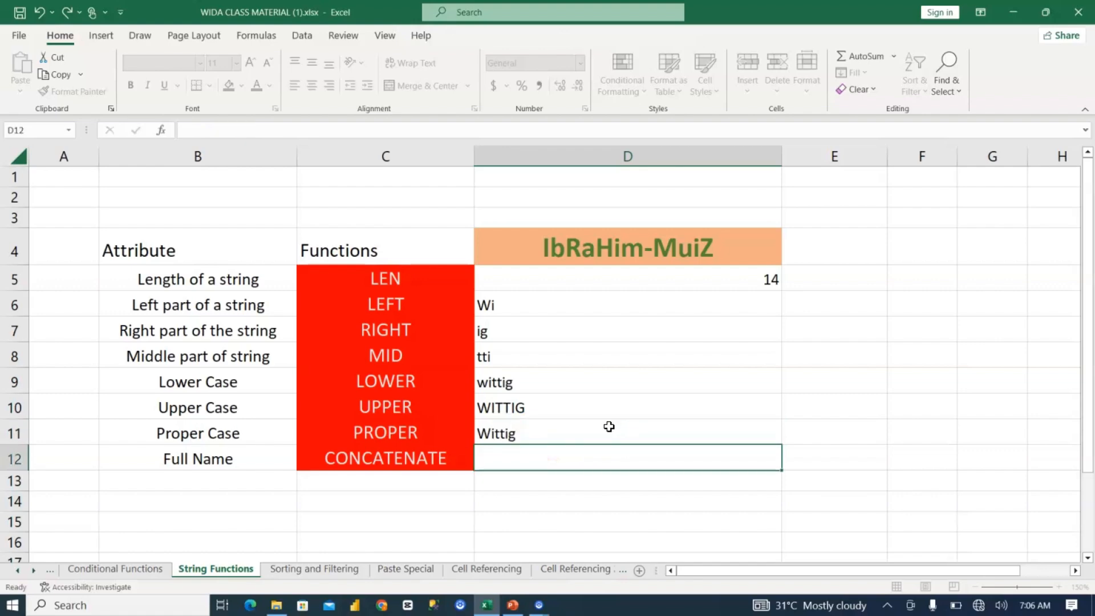
left_click(481, 433)
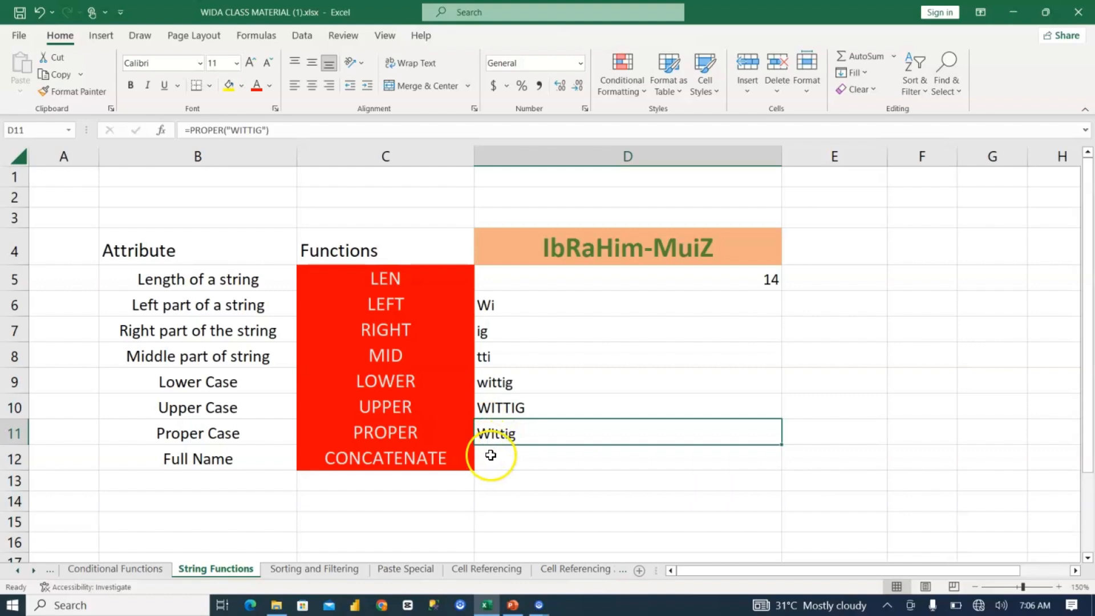
Step: Try to join the texts of D6:D11 in D12 with =CONCATENATE(D6:D11), and undo the entry
left_click(488, 455)
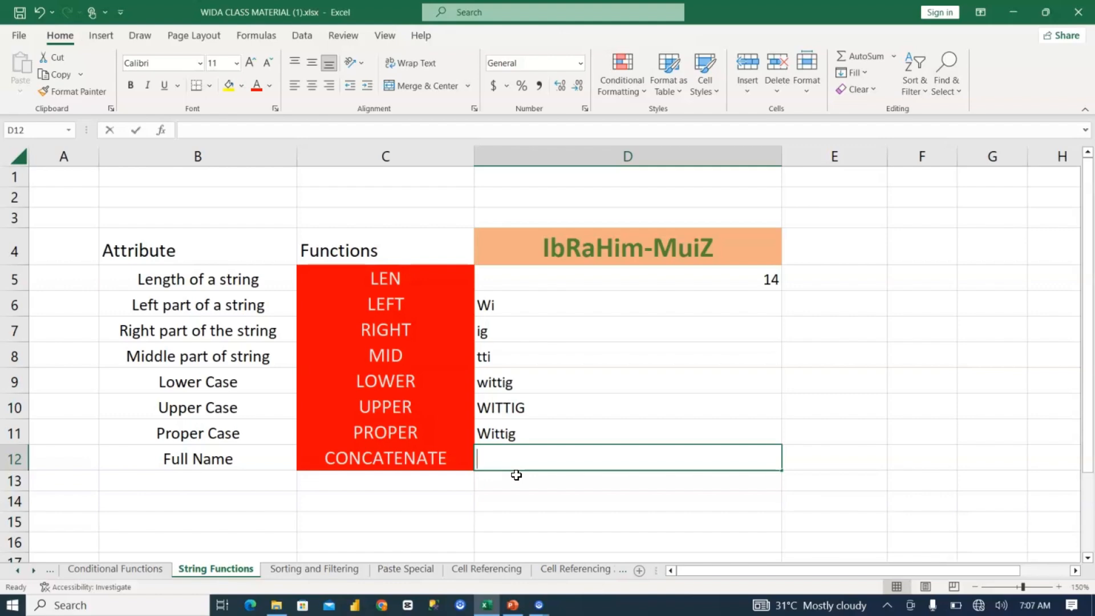
type("=conca")
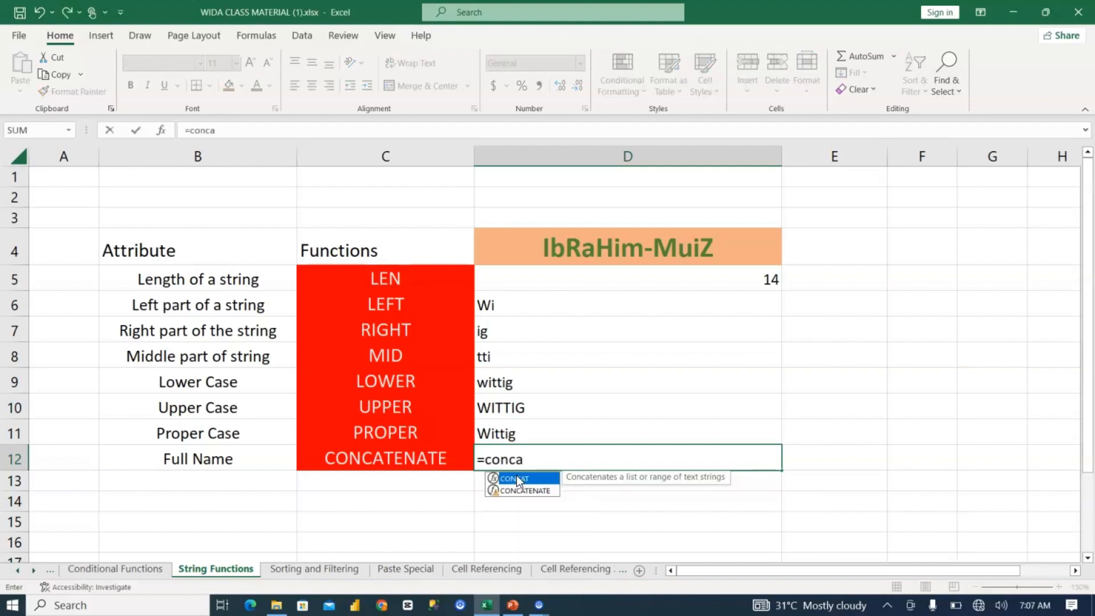
left_click(533, 490)
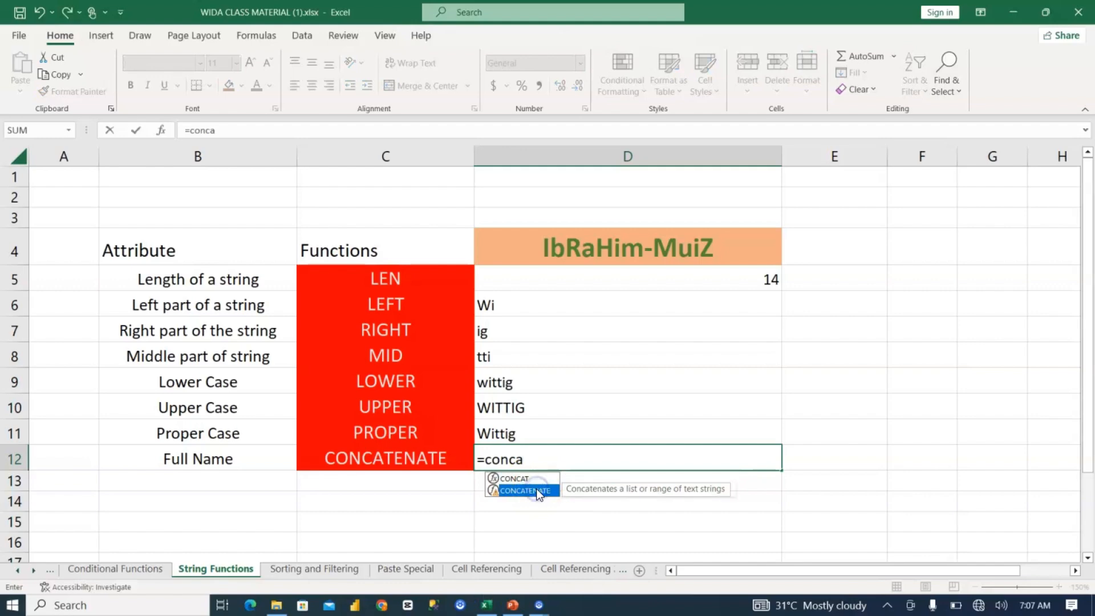
double_click(539, 494)
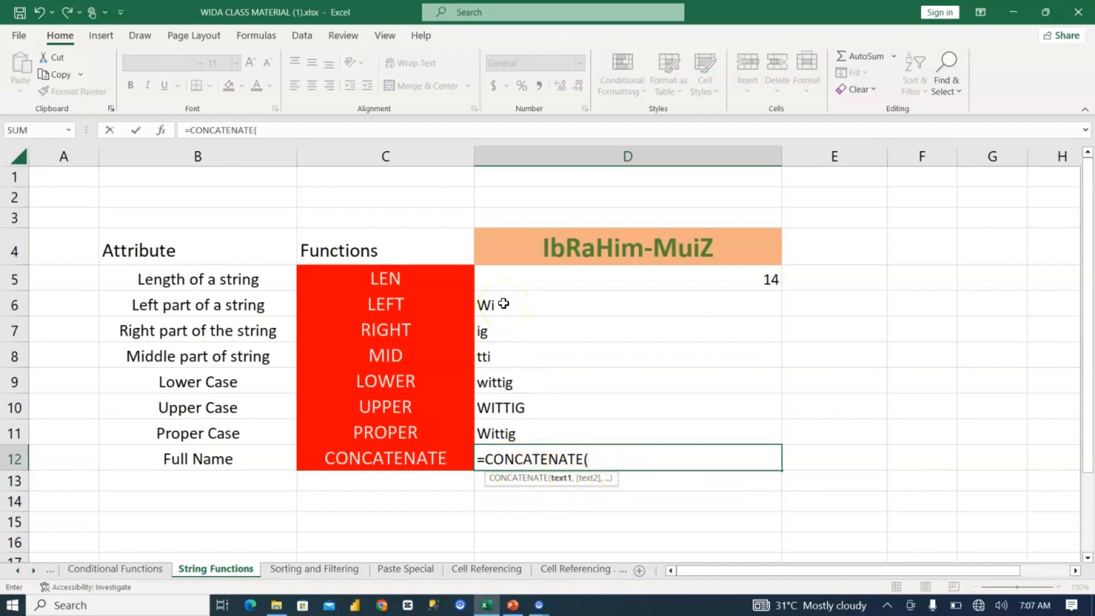
left_click_drag(504, 304, 514, 437)
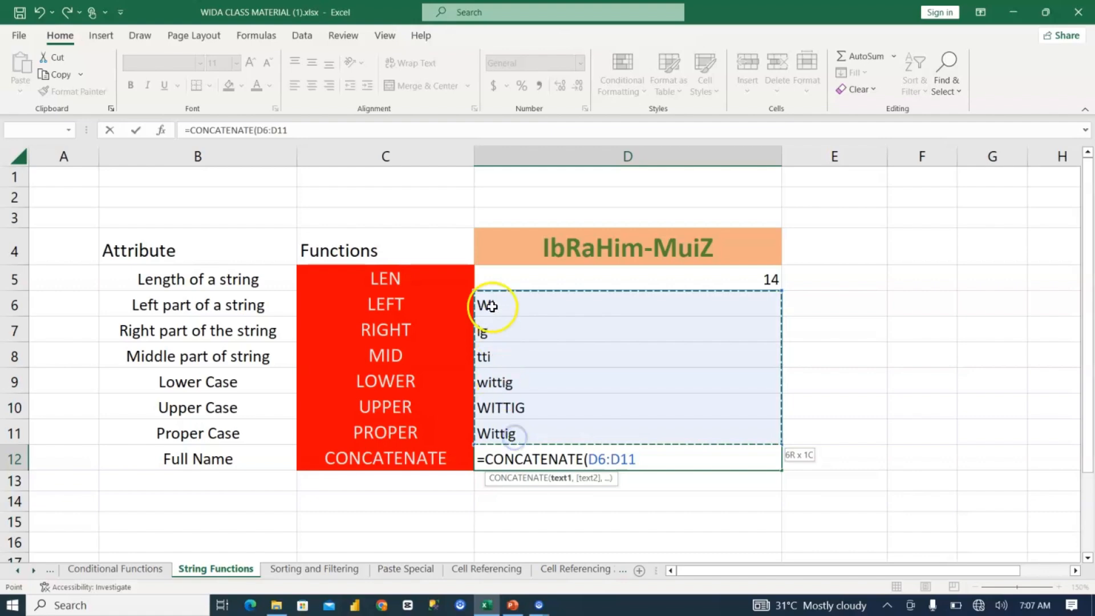
type(")")
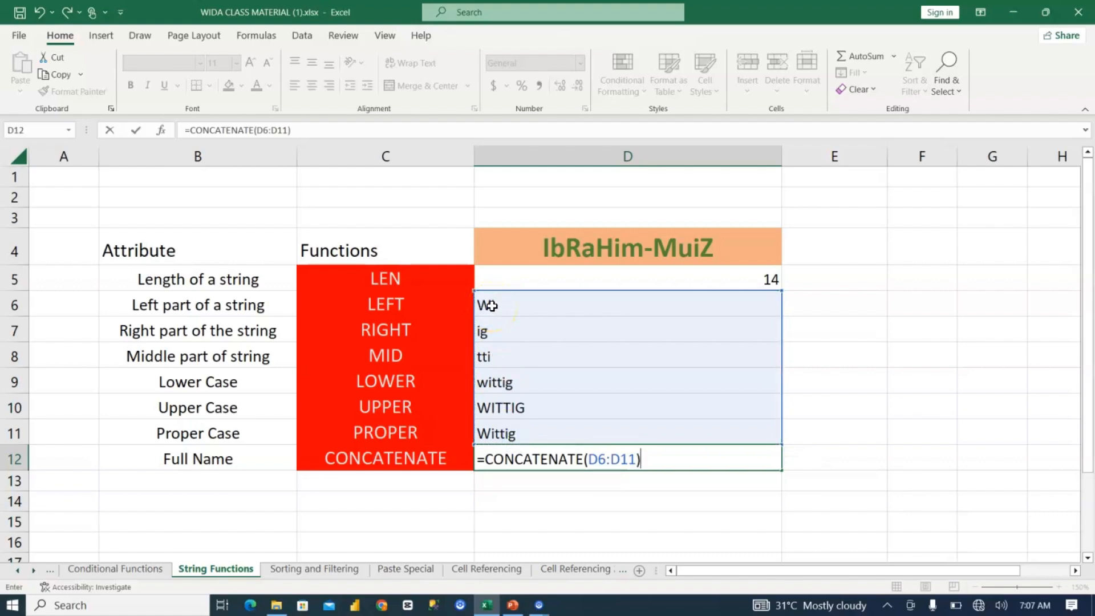
key("Return")
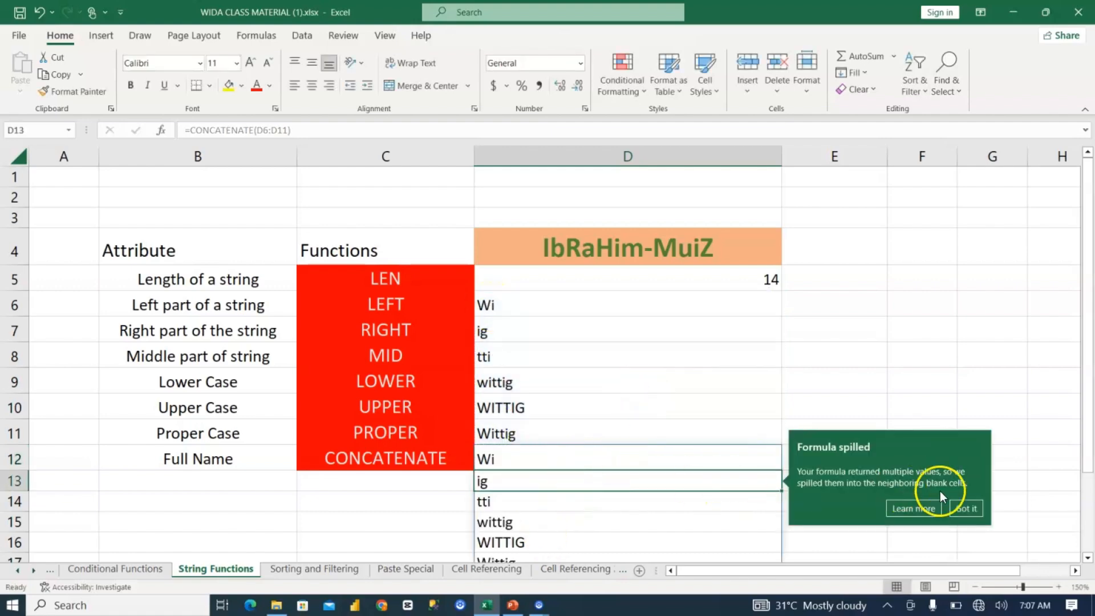
left_click(966, 506)
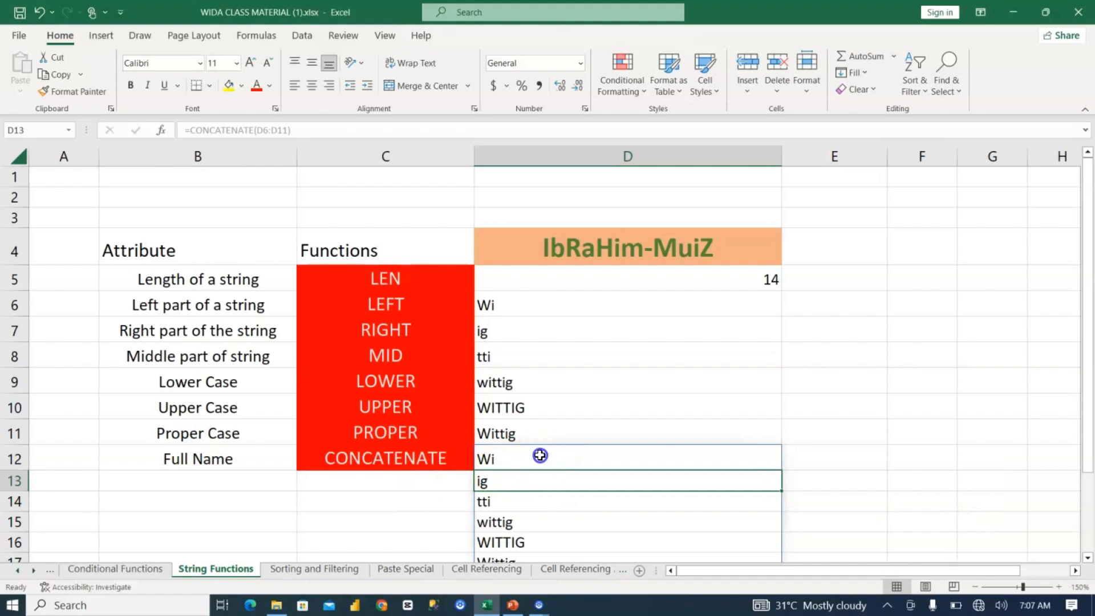
key("ctrl+z")
left_click(485, 459)
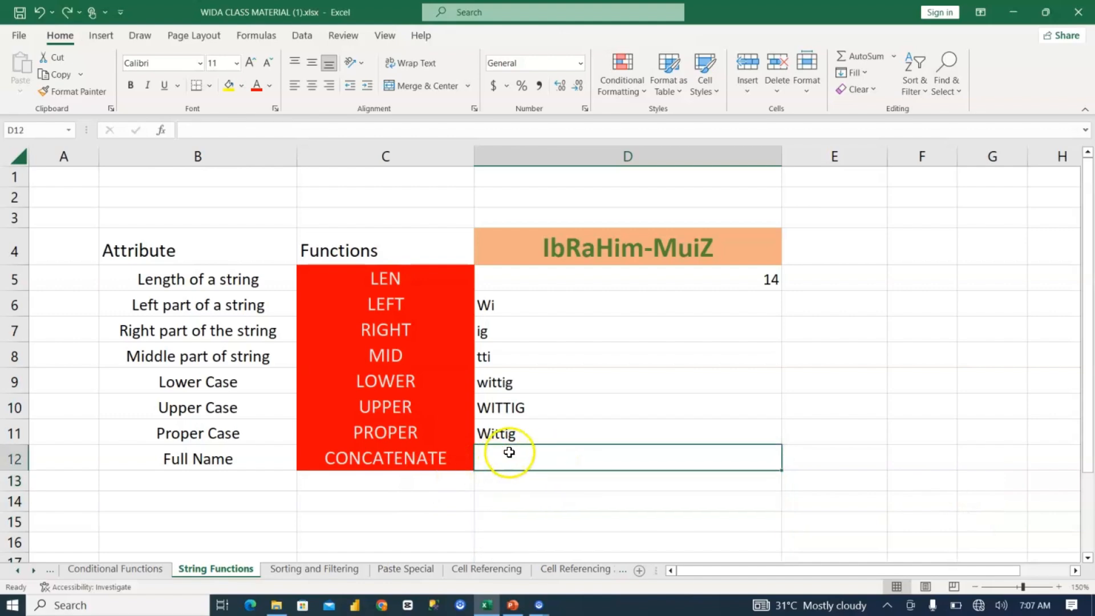
Step: Join the texts of D6, D7 and D8 in D12 with =CONCATENATE(D6,D7,D8)
type("=conca")
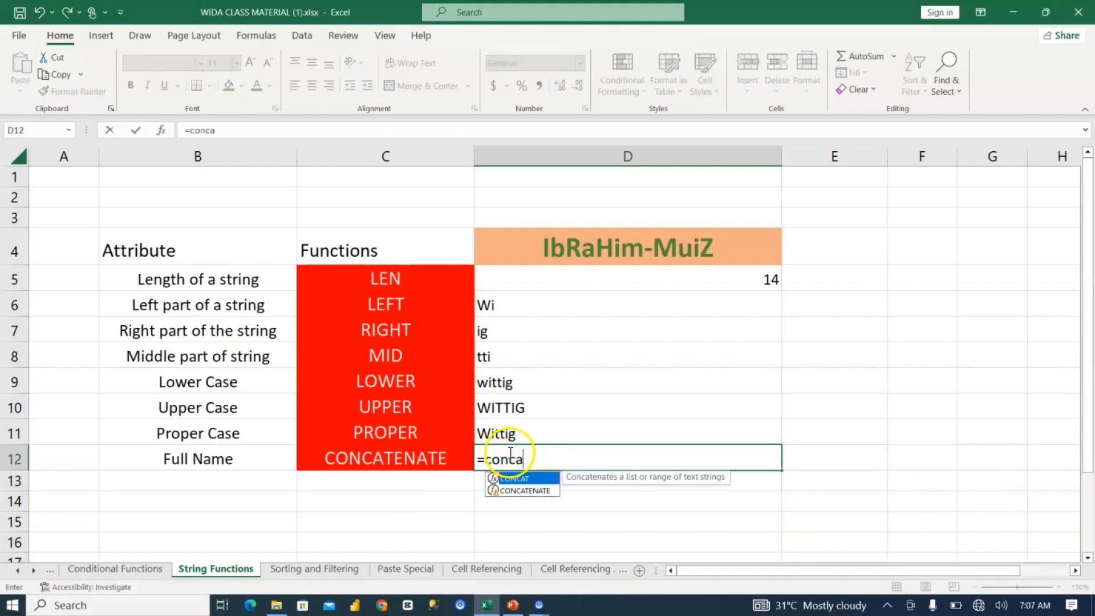
left_click(544, 491)
key("Tab")
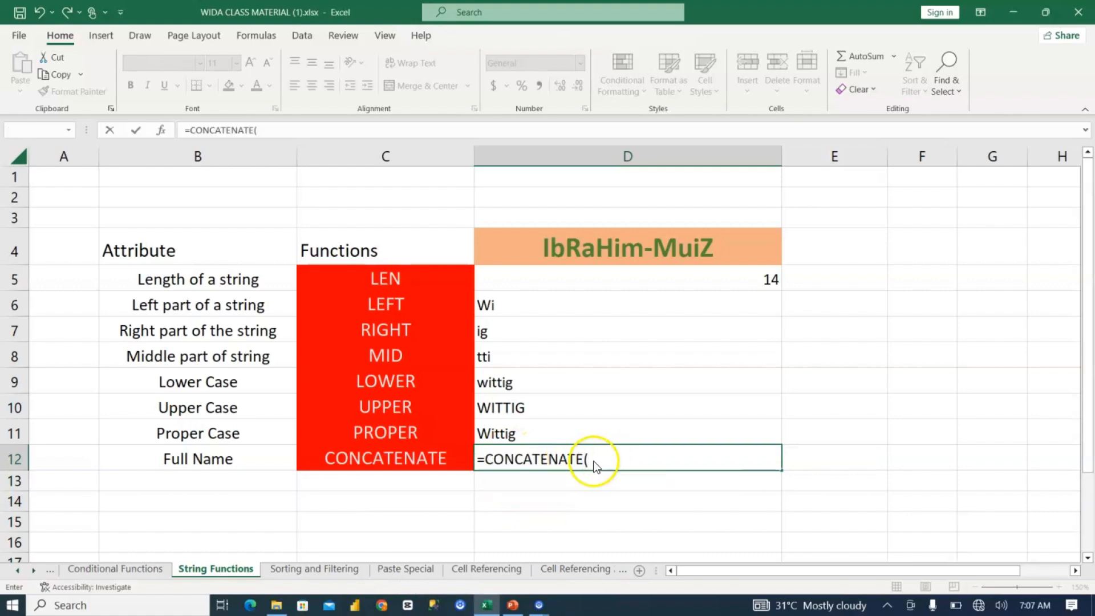
key("Return")
key("Return")
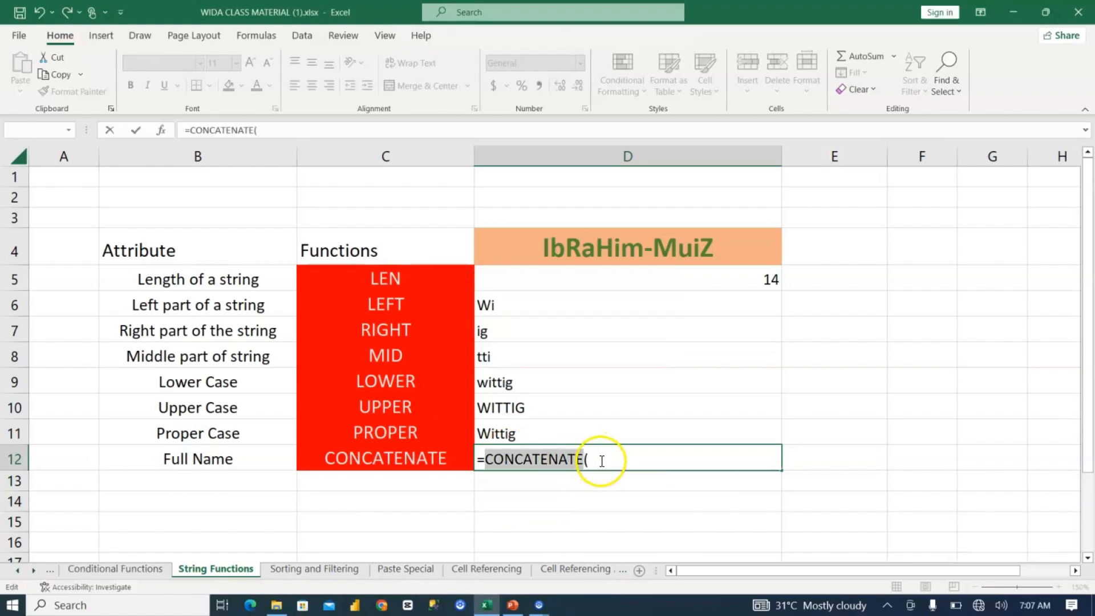
left_click(492, 304)
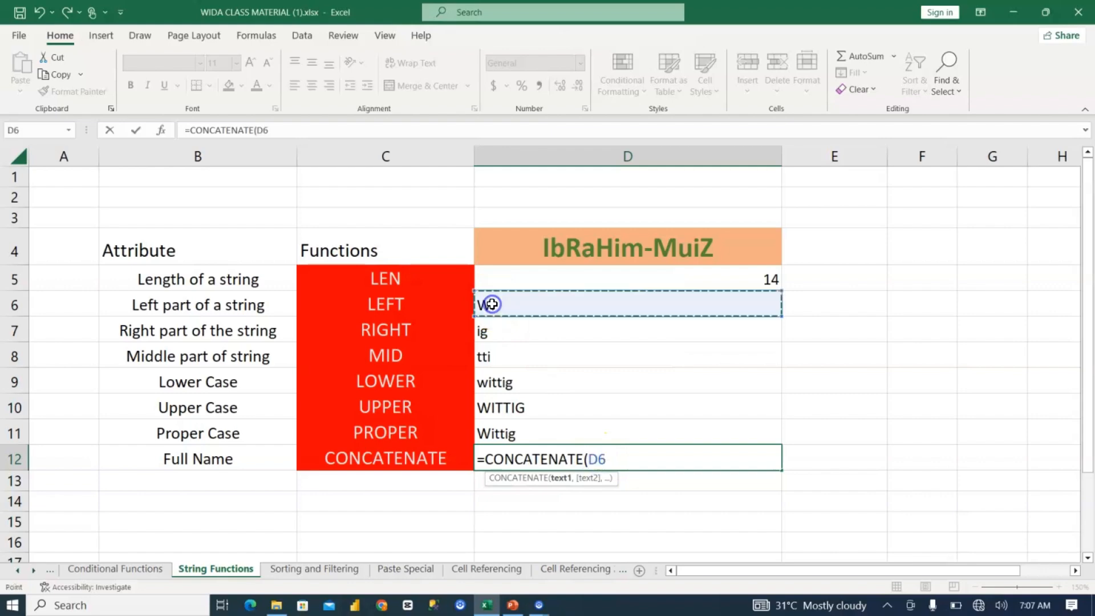
type(",")
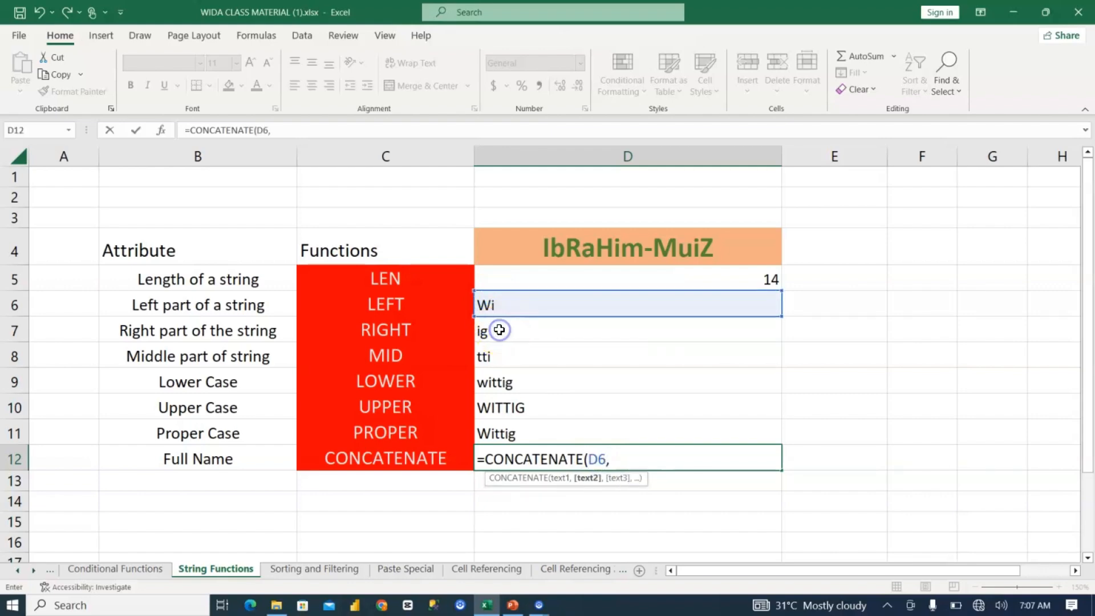
left_click(500, 330)
type(",")
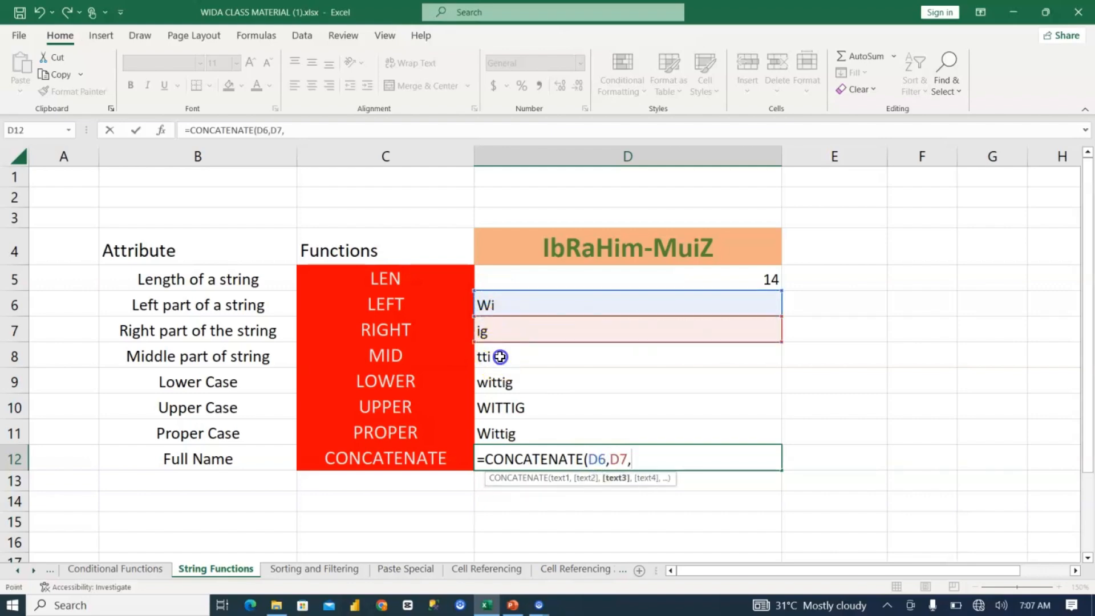
left_click(500, 357)
type(")")
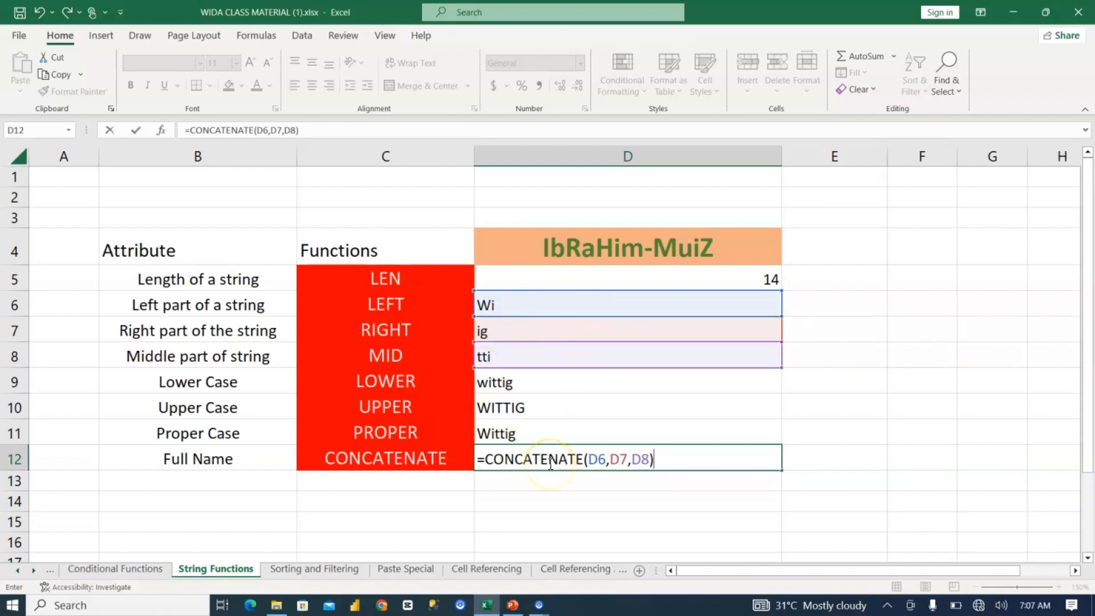
key("Return")
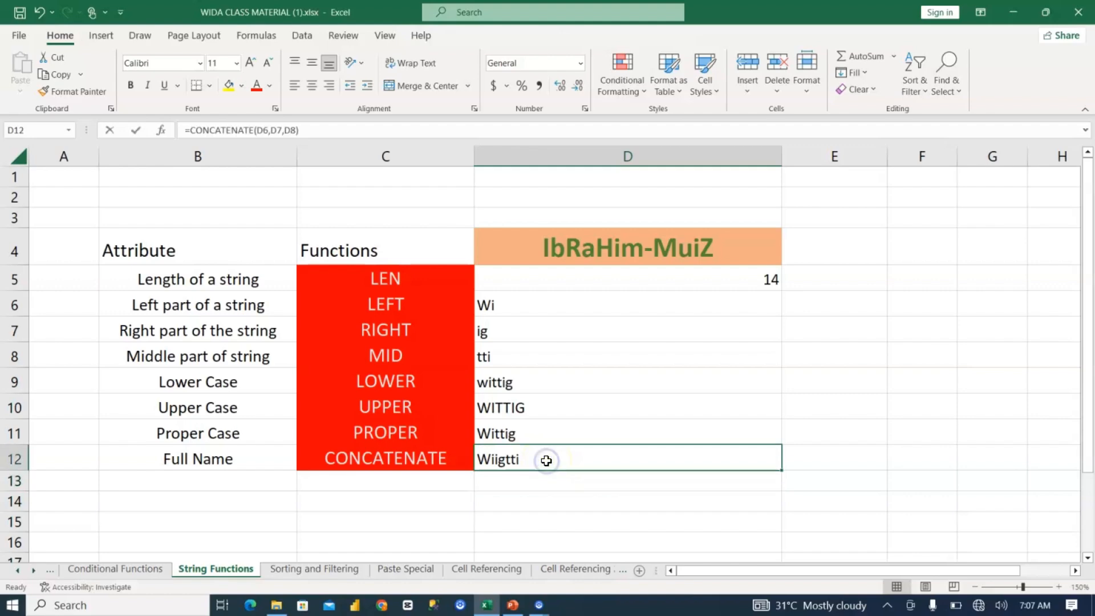
Step: Reorder the joined texts in D12 by changing the formula to =CONCATENATE(D6,D8,D7), and check the formula
double_click(546, 460)
left_click(654, 460)
key("Left")
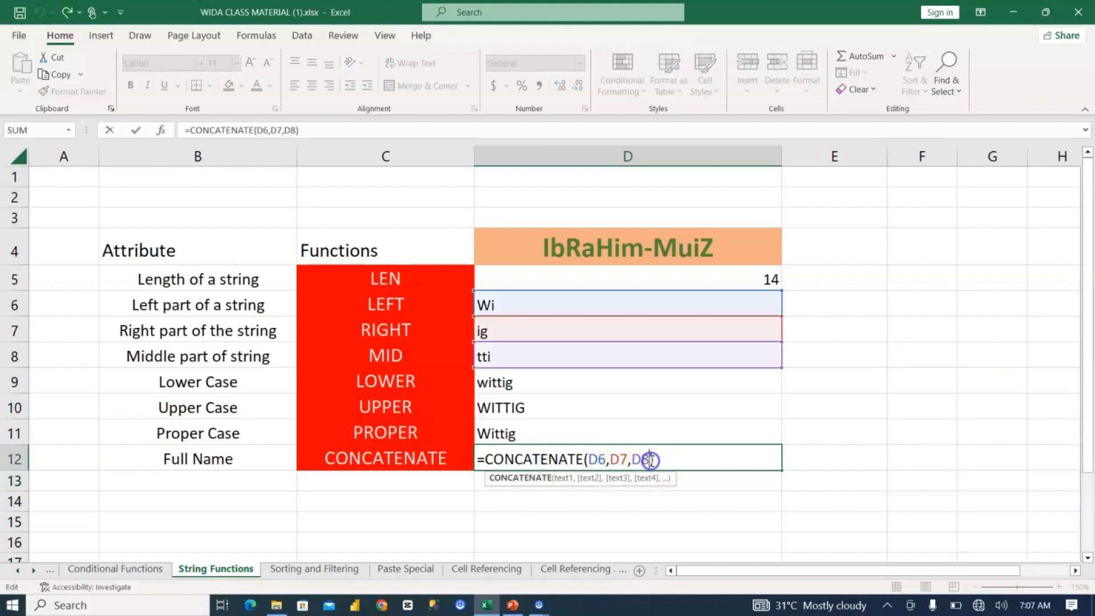
key("BackSpace")
key("BackSpace")
key("BackSpace")
key("Delete")
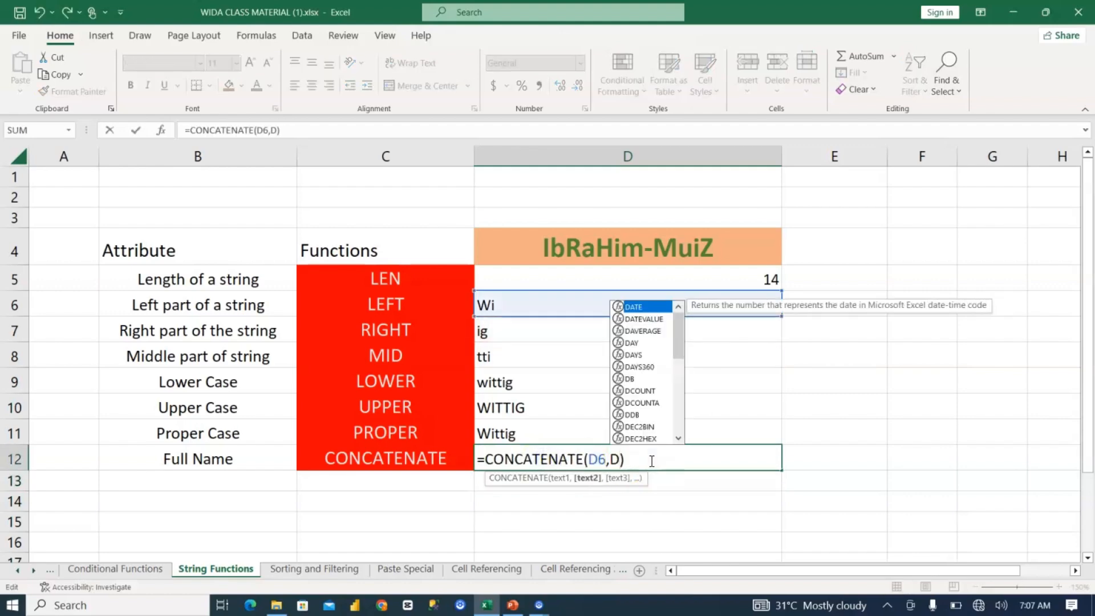
key("BackSpace")
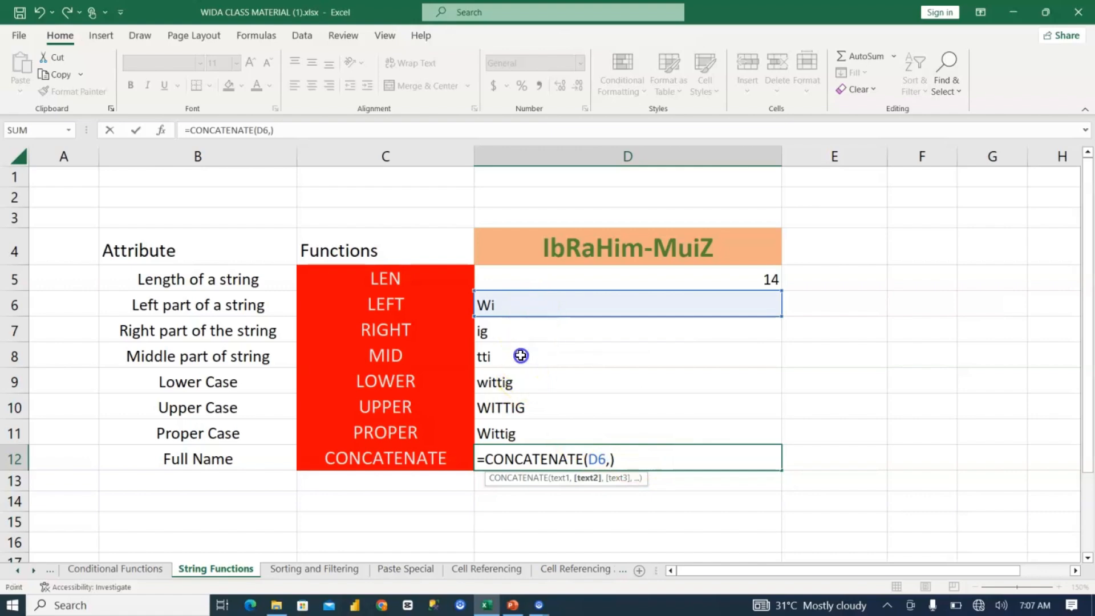
left_click(521, 356)
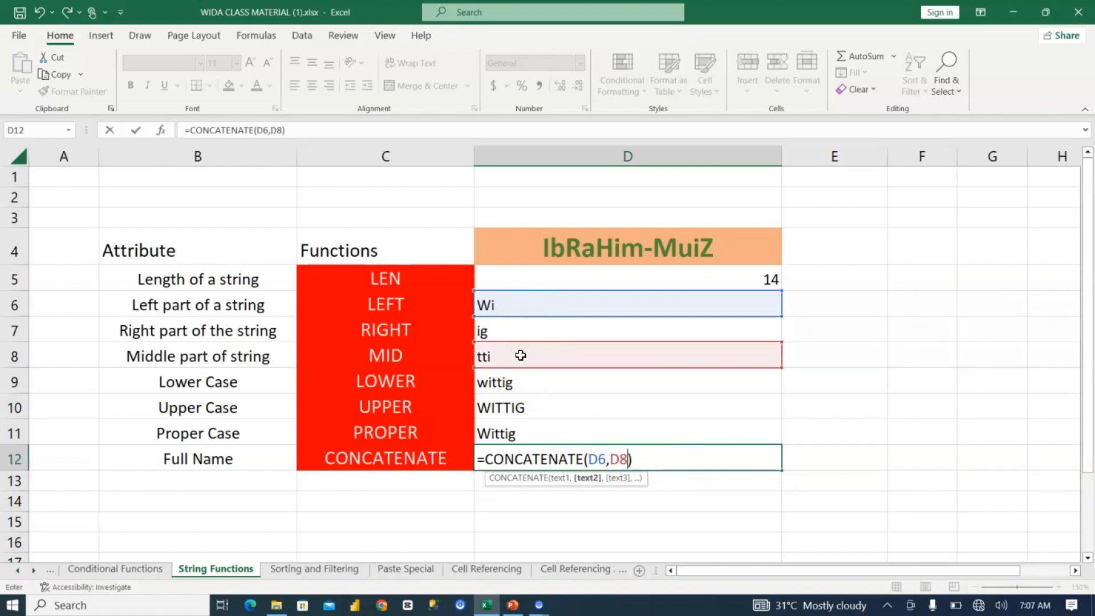
type(",")
left_click(517, 331)
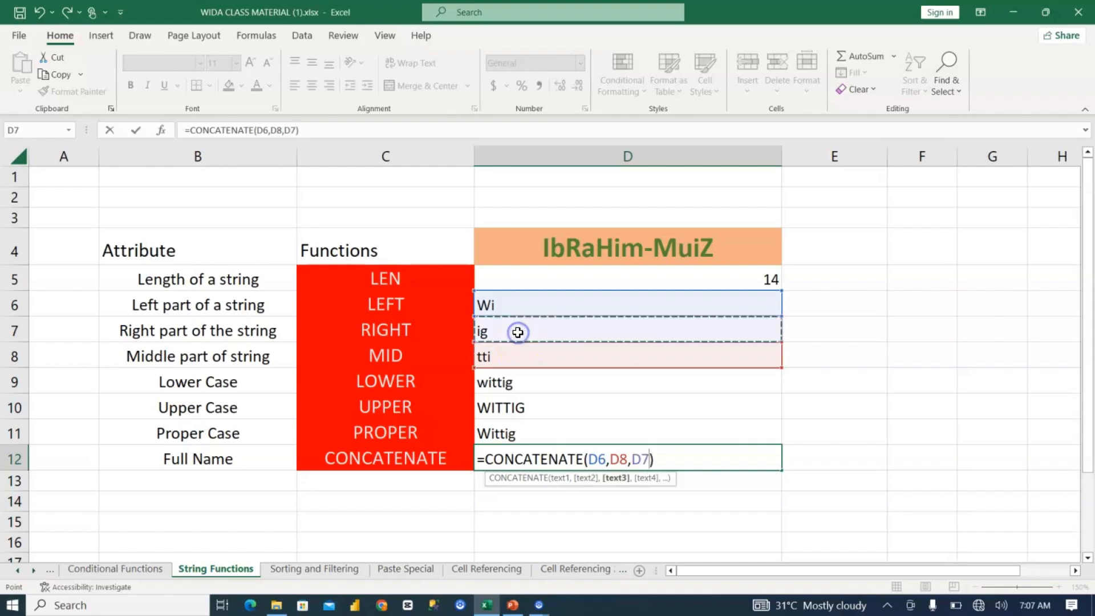
key("Return")
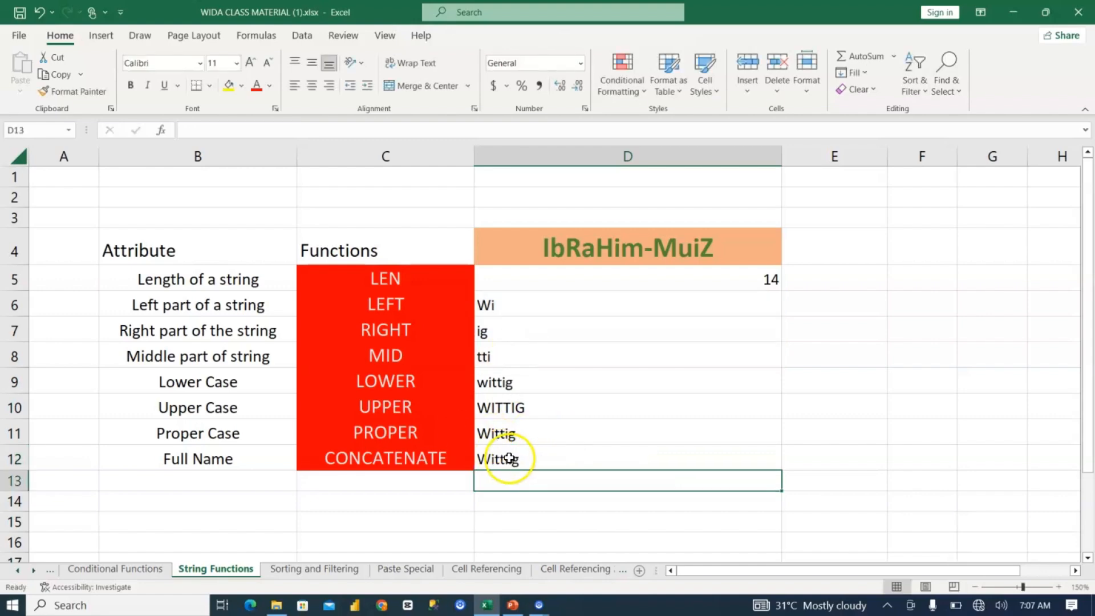
left_click(526, 455)
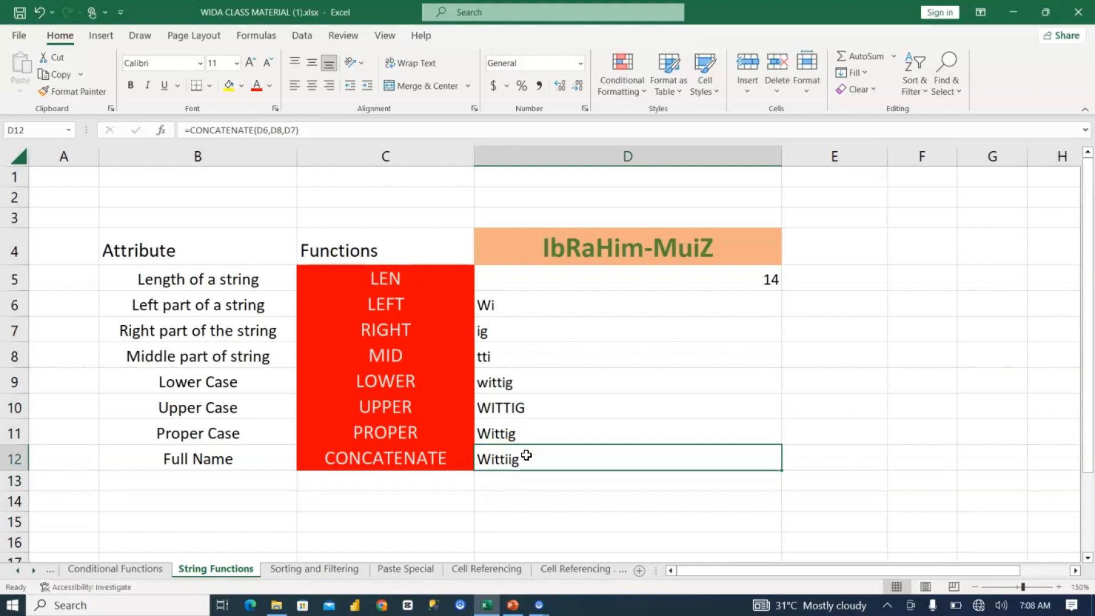
Step: Turn on filtering for the header row A1:I1 of the table on the Sorting and Filtering sheet
left_click(310, 573)
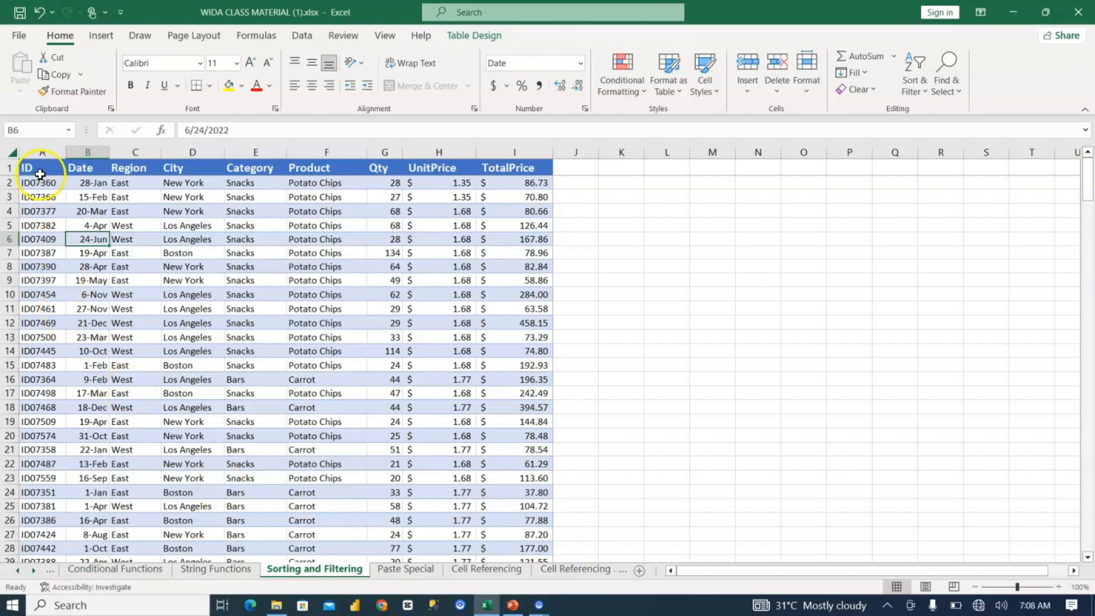
left_click(265, 294)
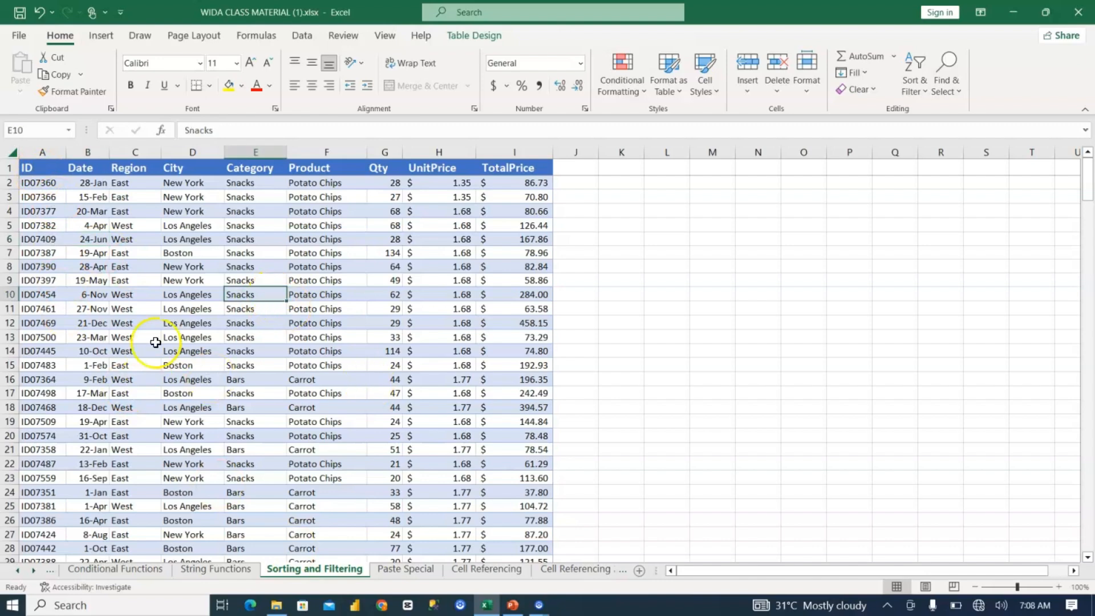
left_click_drag(44, 168, 354, 166)
left_click_drag(453, 158, 524, 164)
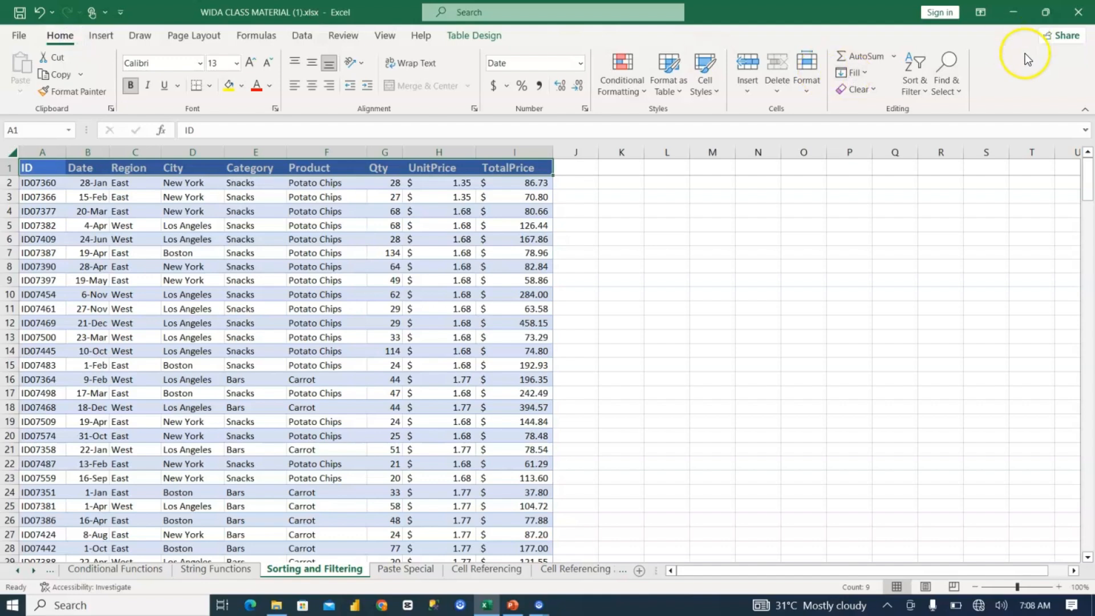
left_click(913, 77)
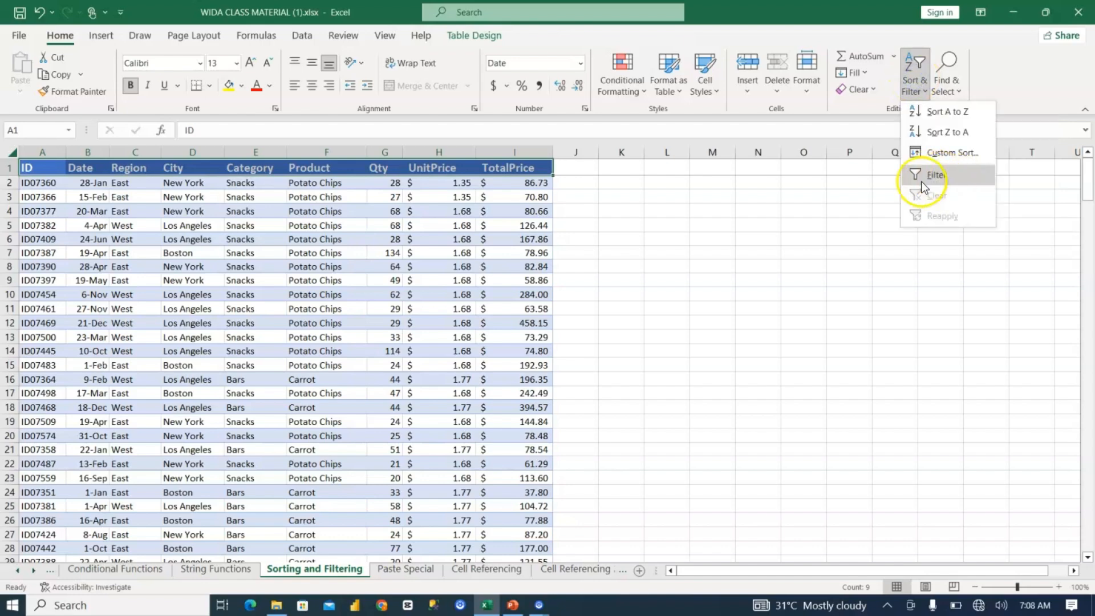
left_click(940, 175)
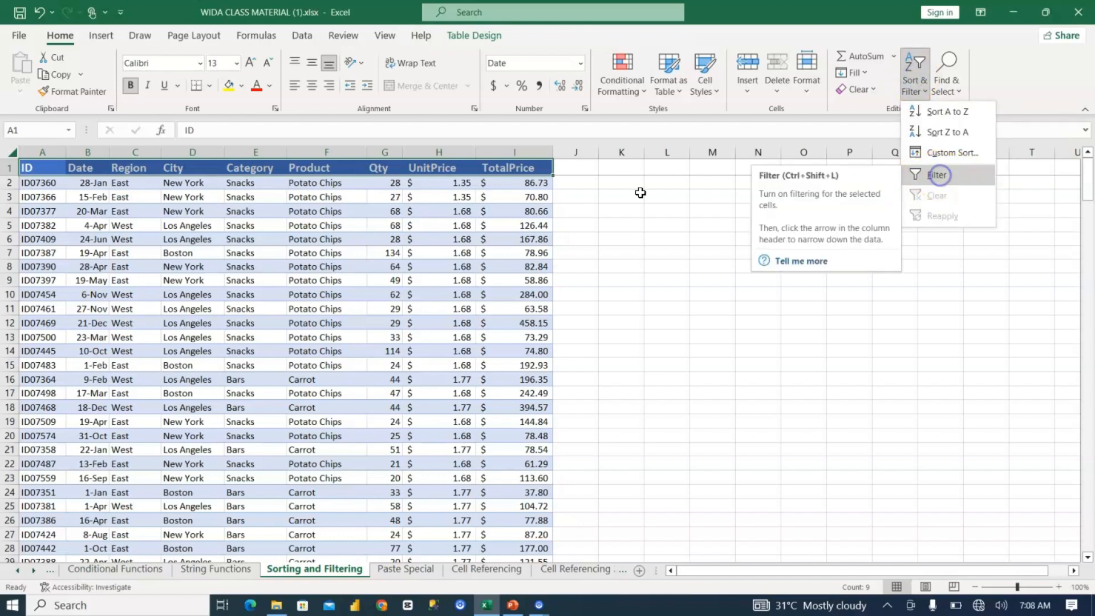
left_click(94, 224)
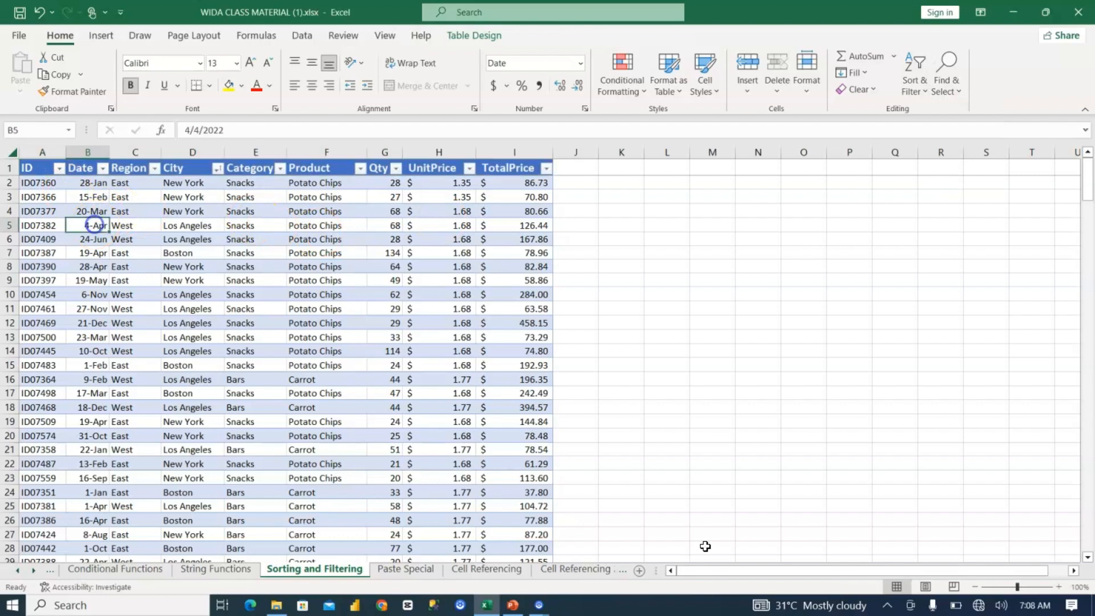
Step: Sort the table by the ID column from A to Z
left_click(1058, 586)
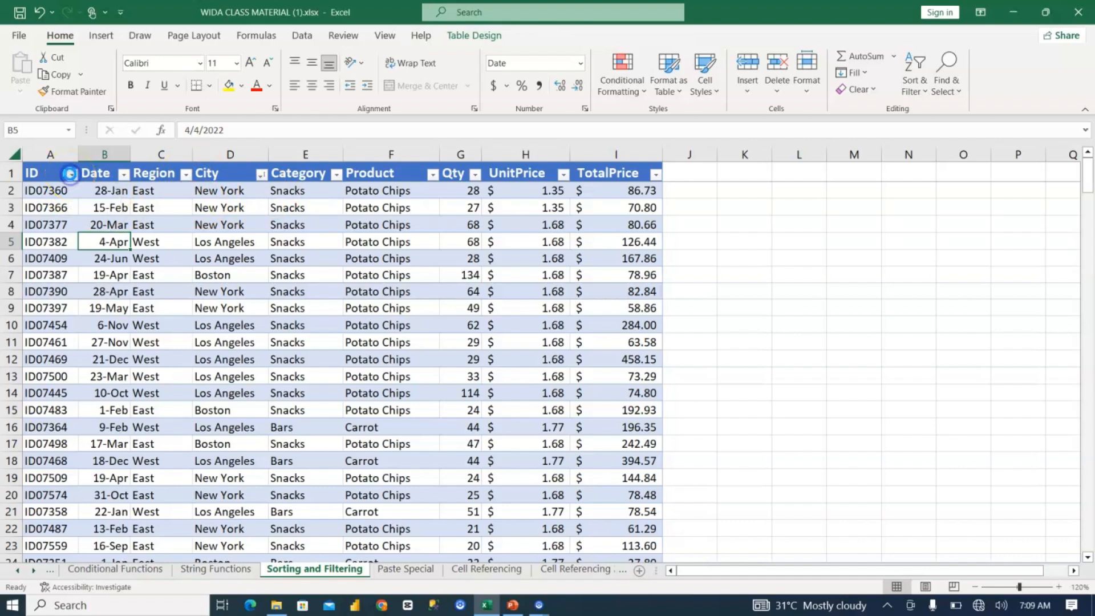
left_click(70, 174)
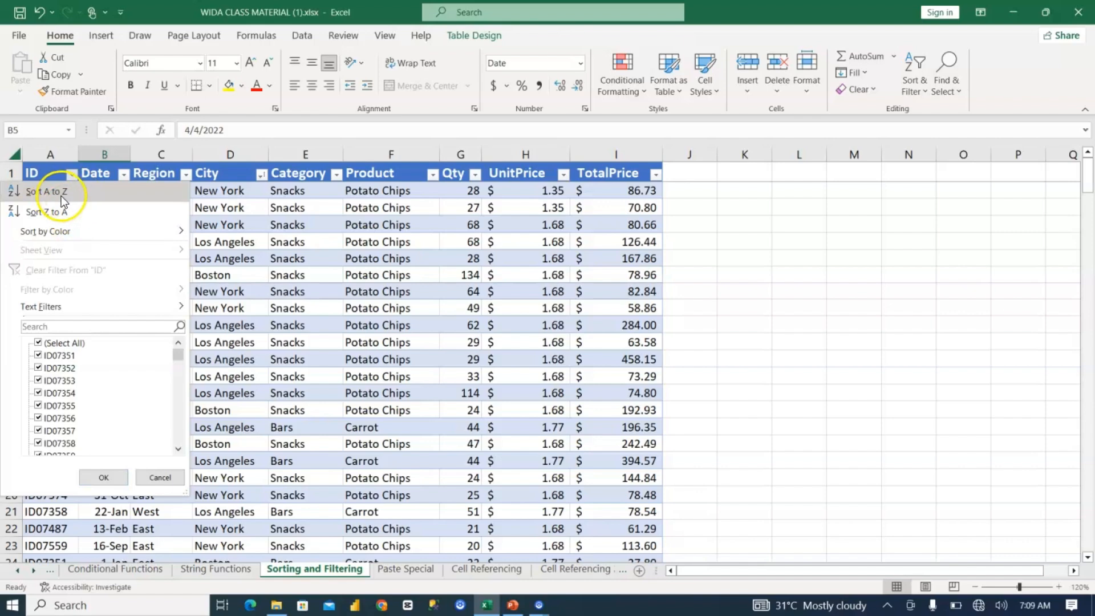
left_click(66, 193)
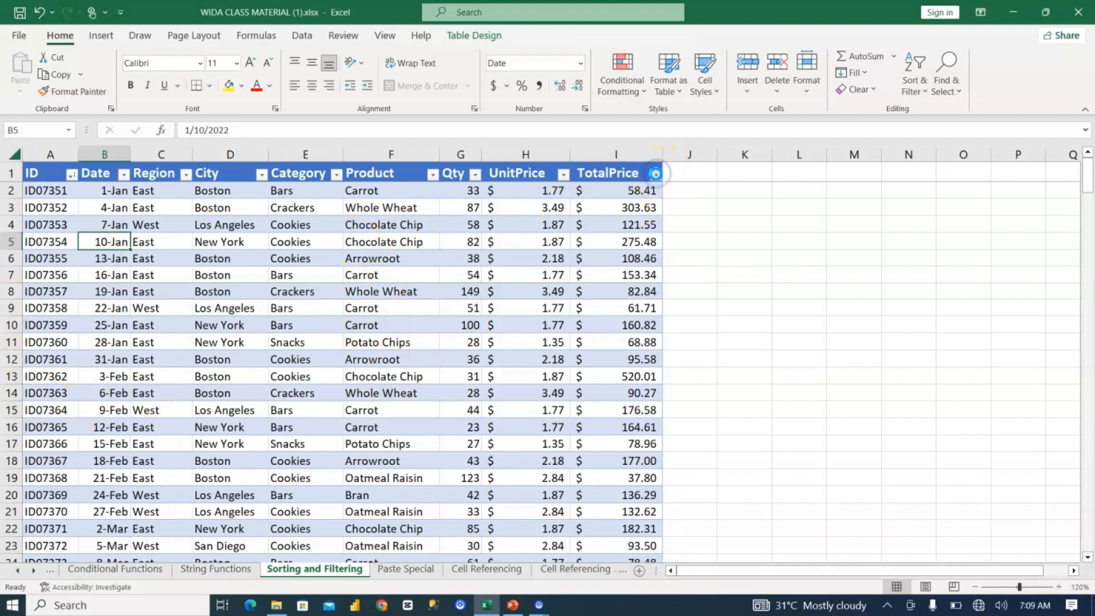
Step: Sort the table by TotalPrice from largest to smallest, and apply the same sort again
left_click(656, 176)
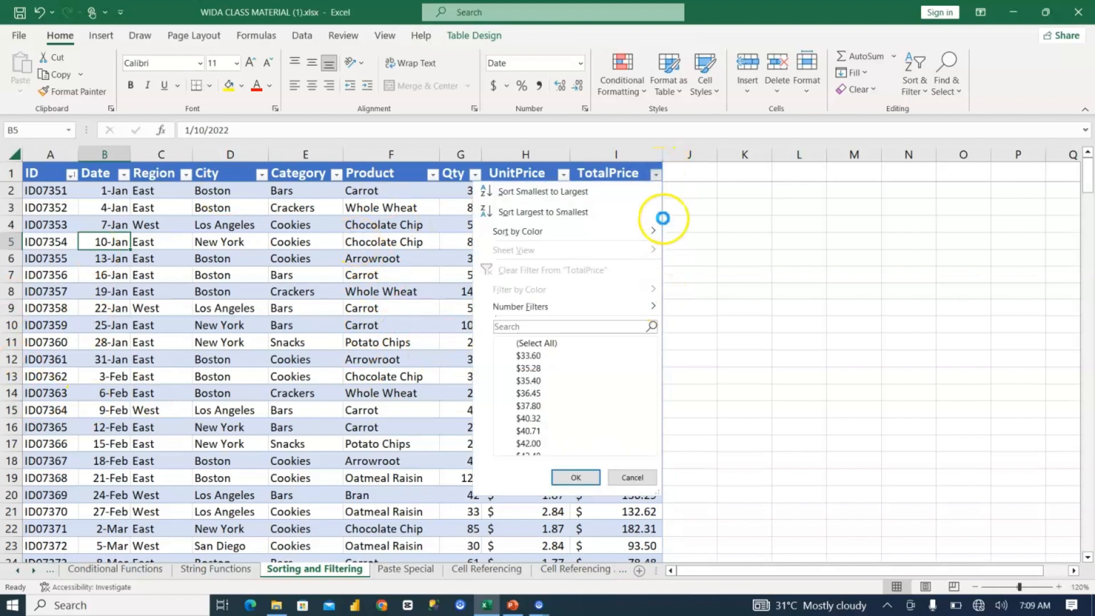
left_click(560, 212)
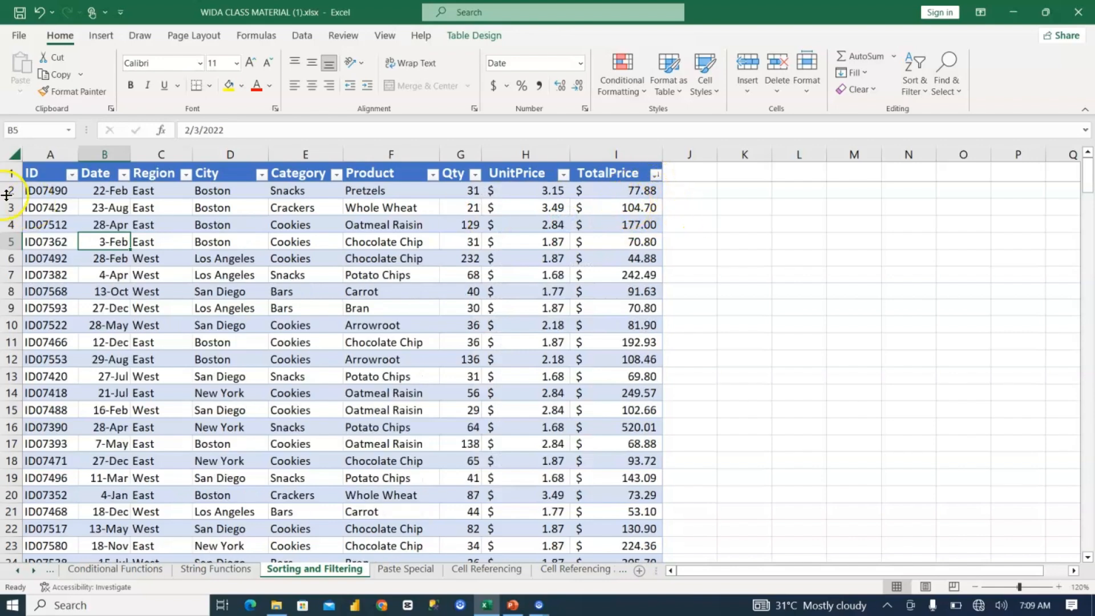
left_click(654, 174)
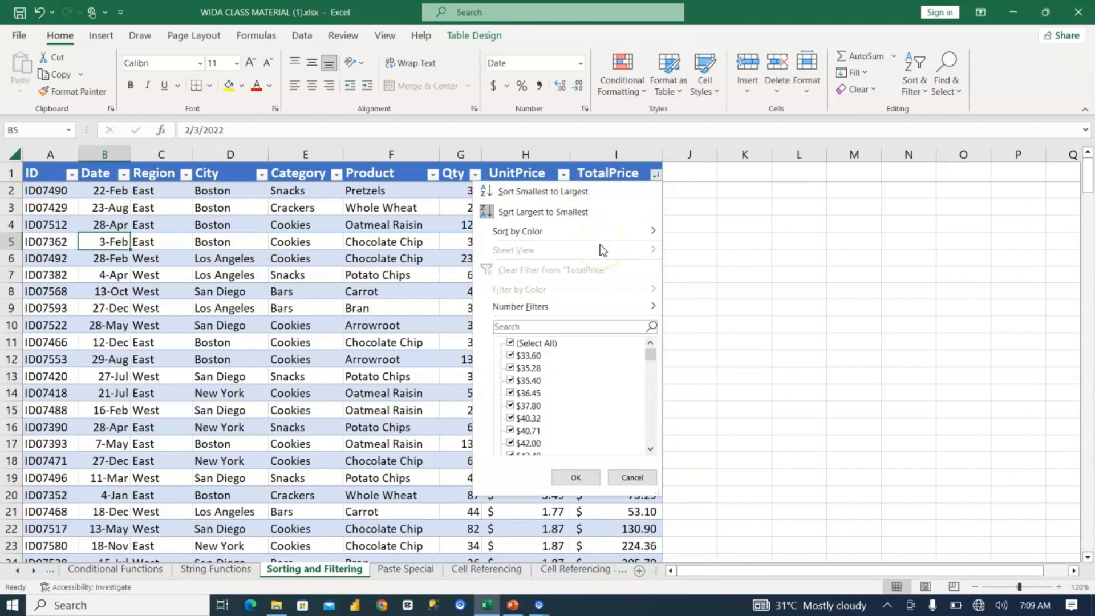
left_click(559, 211)
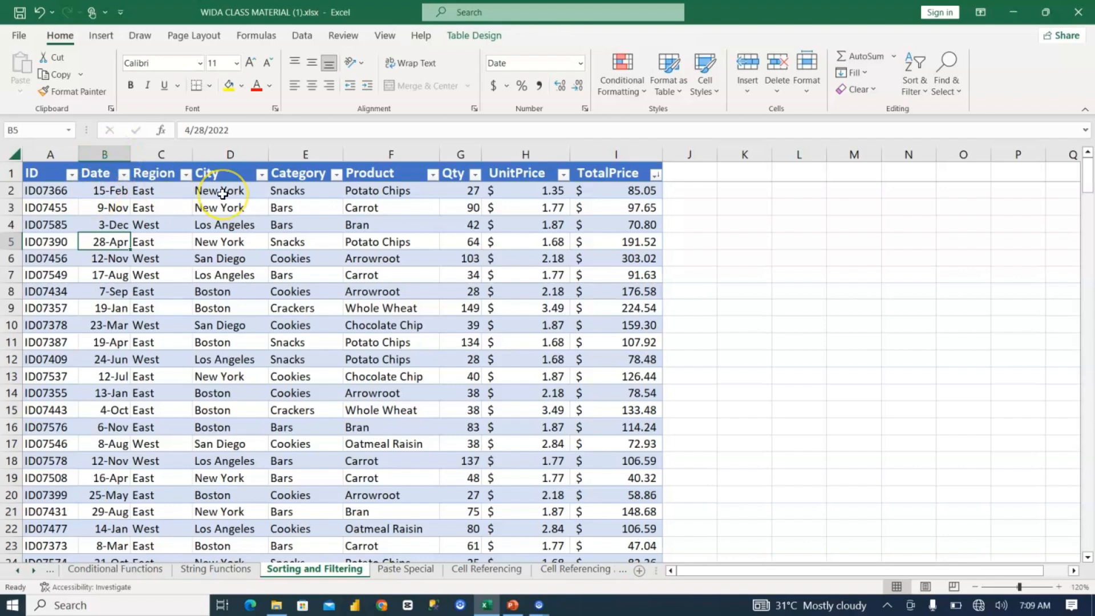
Step: Undo the TotalPrice and ID sorts to restore the table's original row order
key("ctrl+z")
key("ctrl+z")
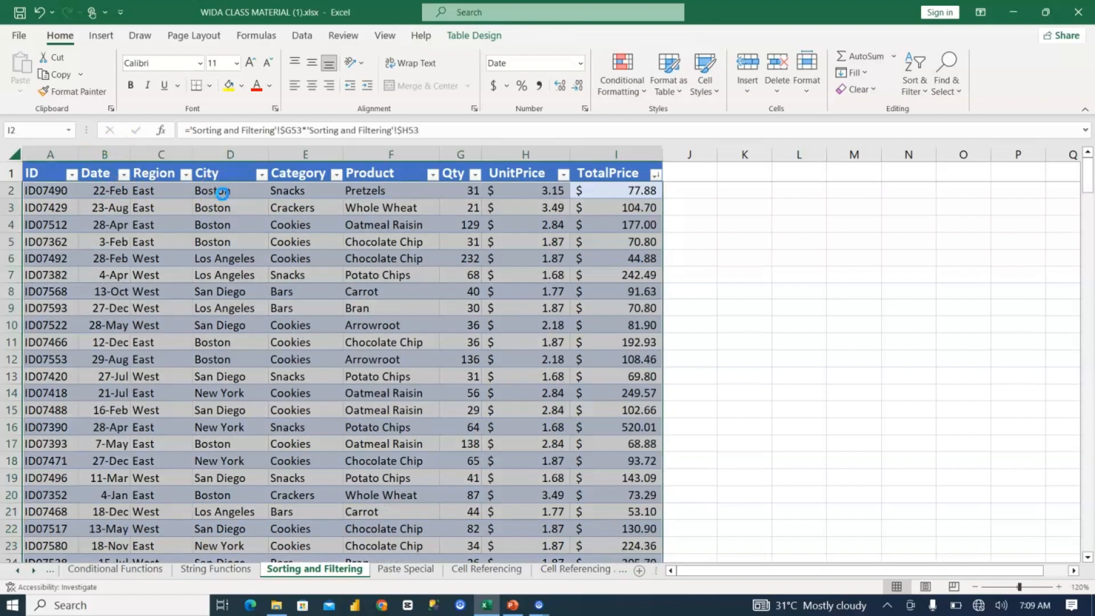
key("ctrl+y")
key("ctrl+y")
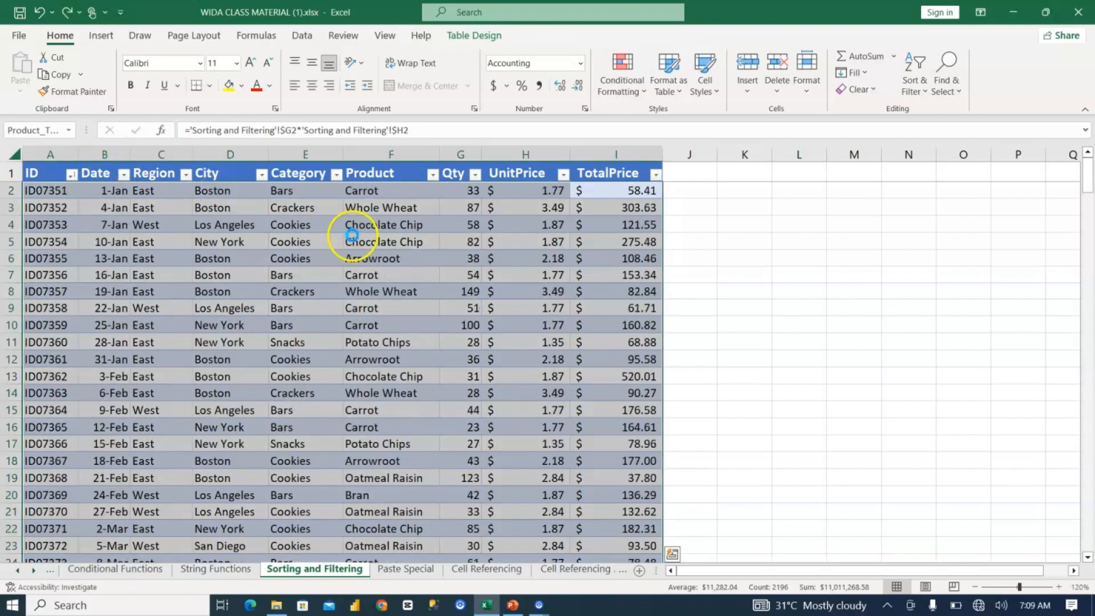
key("ctrl+z")
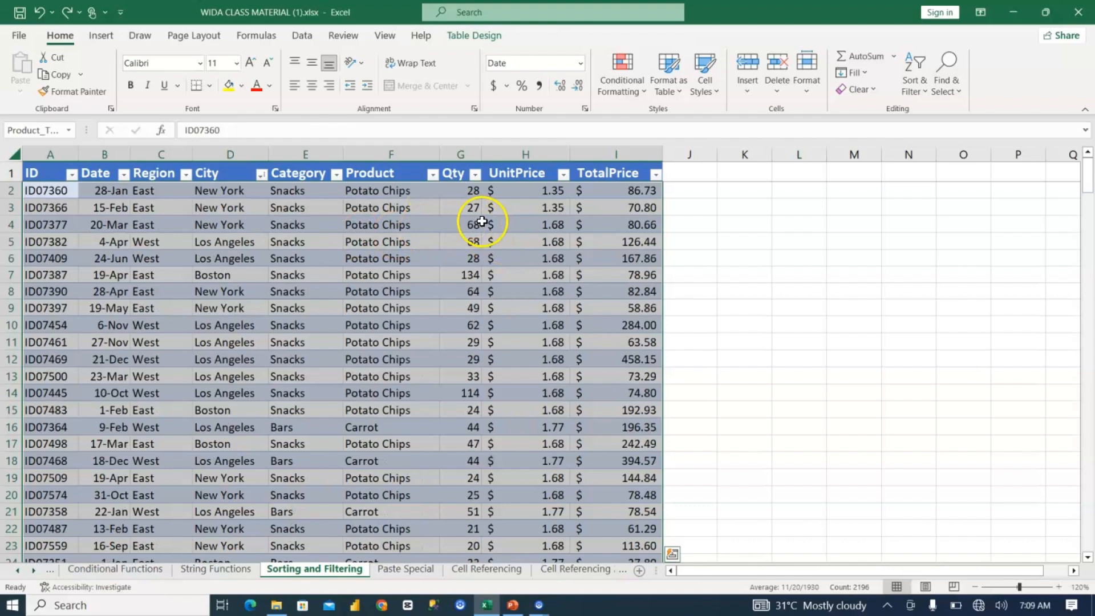
key("ctrl+z")
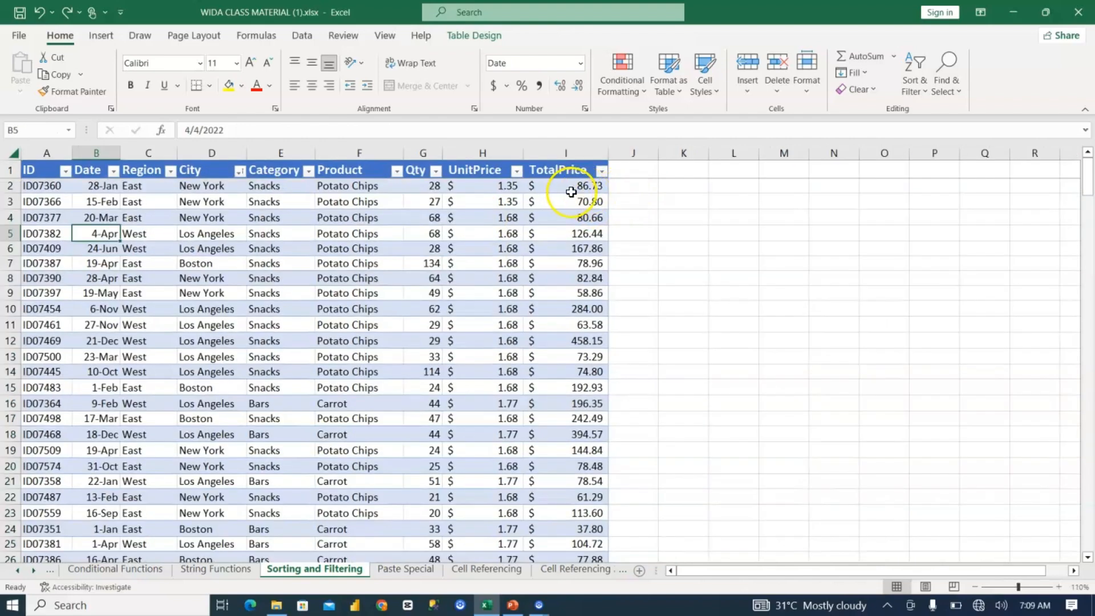
Step: Try to sort the table by TotalPrice from largest to smallest once more
left_click(601, 171)
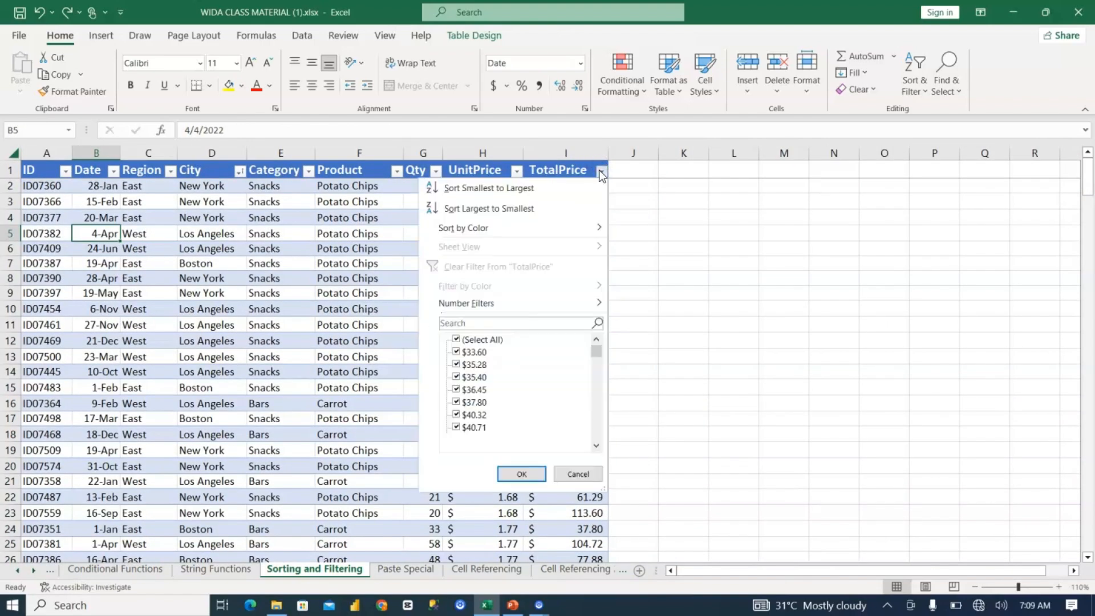
left_click(521, 209)
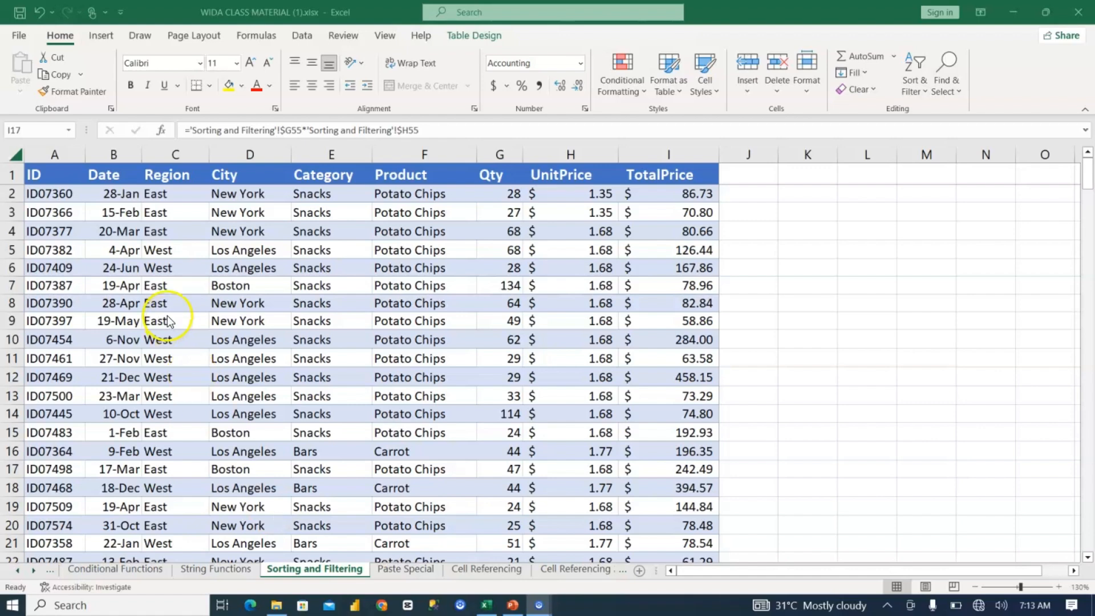
left_click(57, 210)
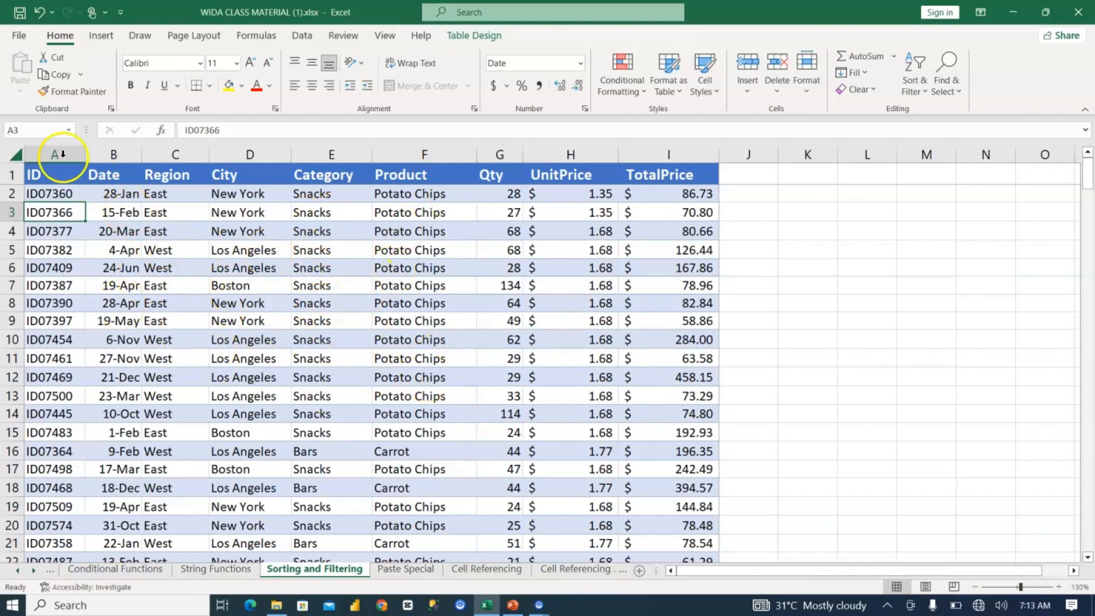
Step: Turn on filtering for the table's header row, from ID to TotalPrice
left_click_drag(43, 174, 114, 175)
left_click_drag(209, 176, 713, 159)
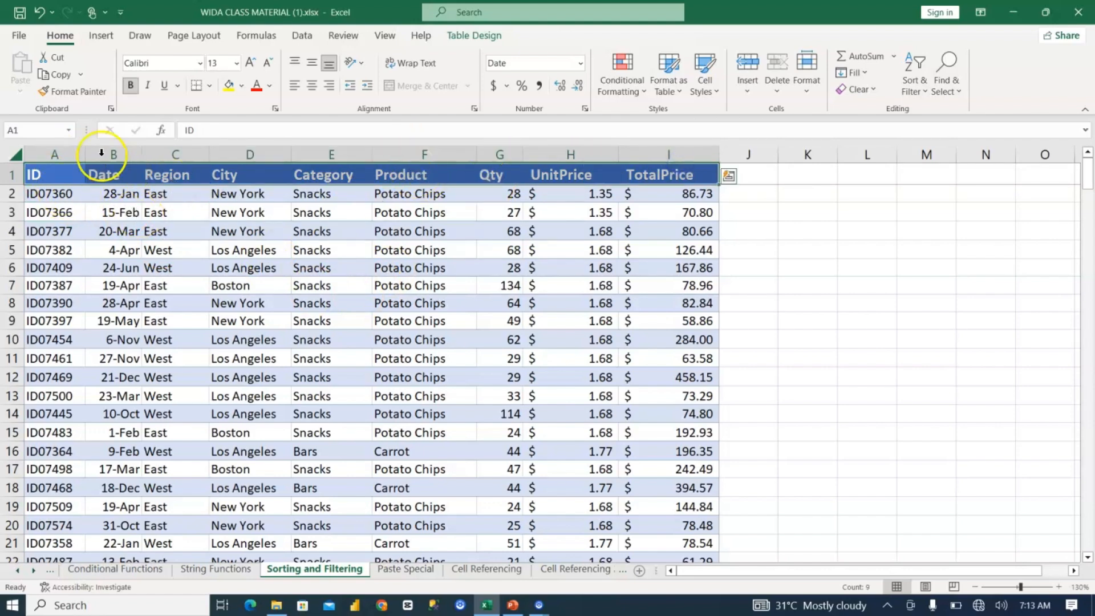
left_click(915, 78)
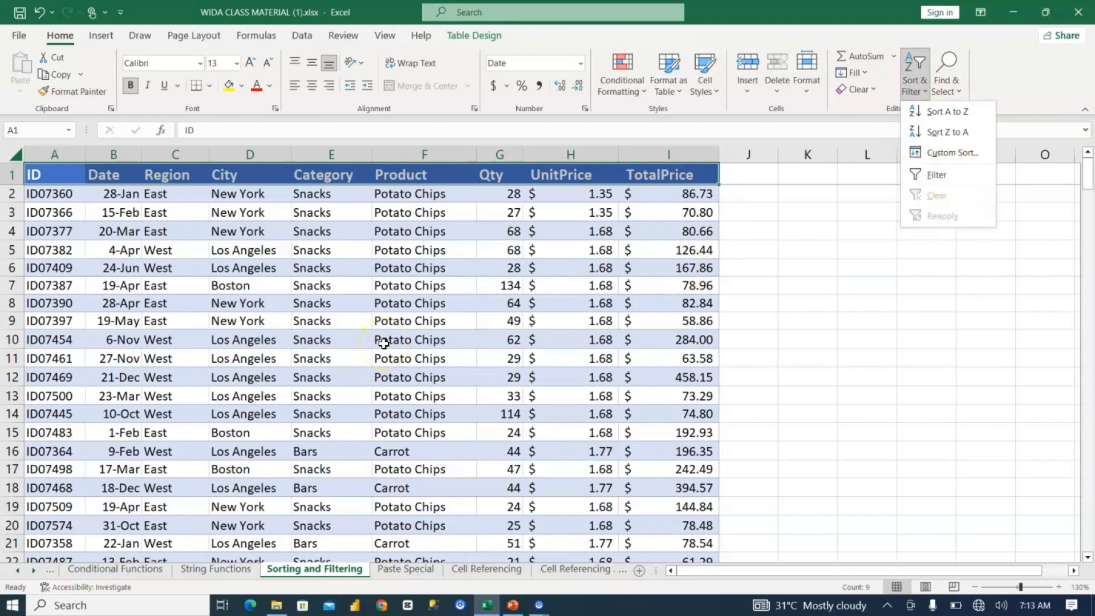
key("Escape")
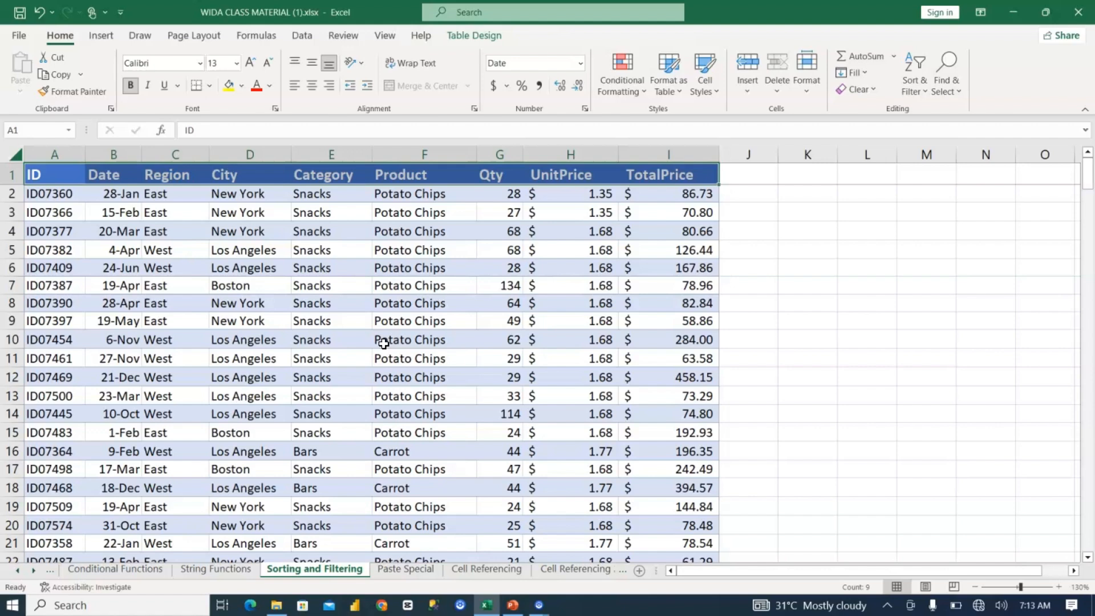
key("ctrl+shift+l")
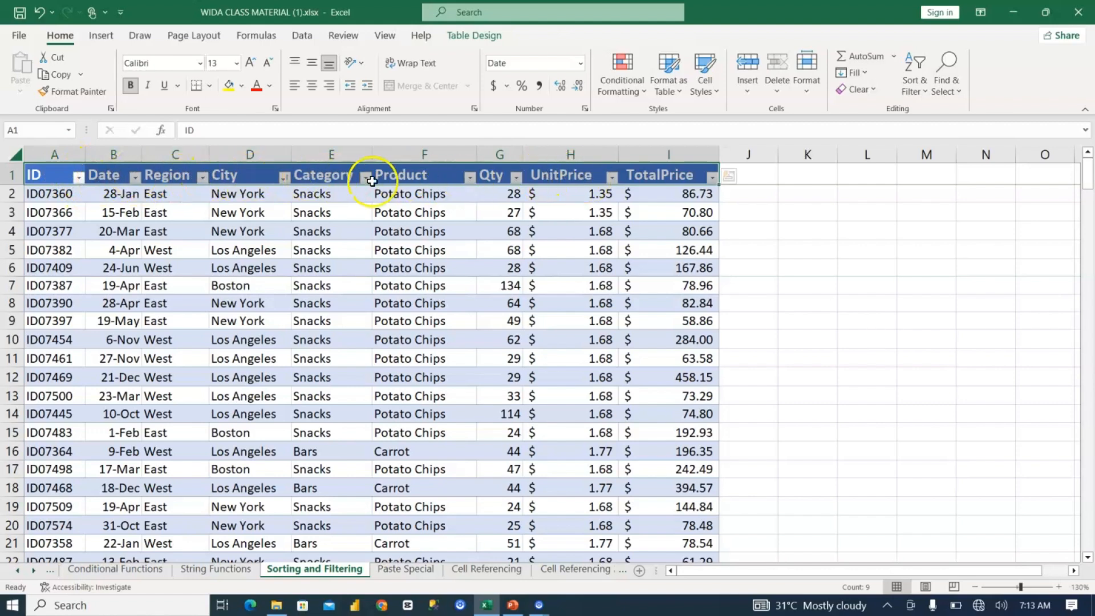
Step: Sort the table by ID from A to Z with the column's header filter options
left_click(285, 179)
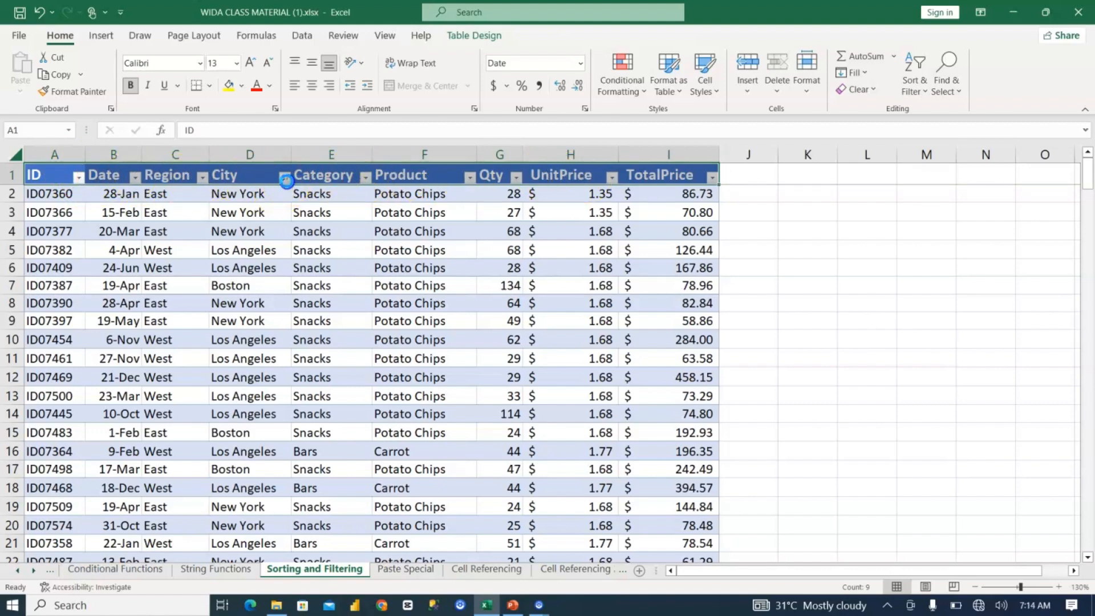
left_click(347, 224)
left_click(80, 178)
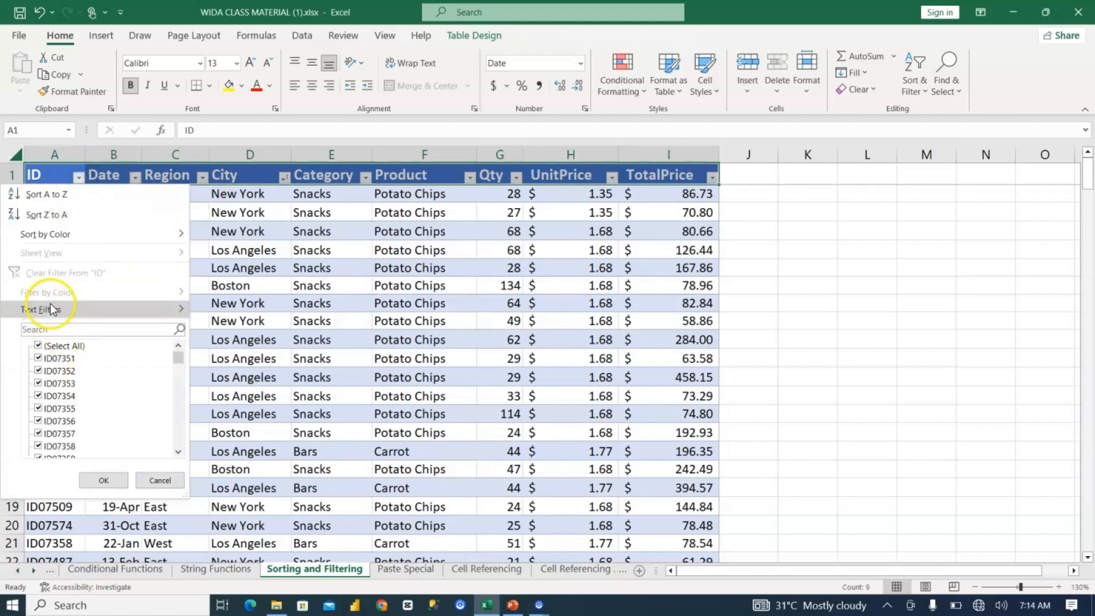
left_click(61, 202)
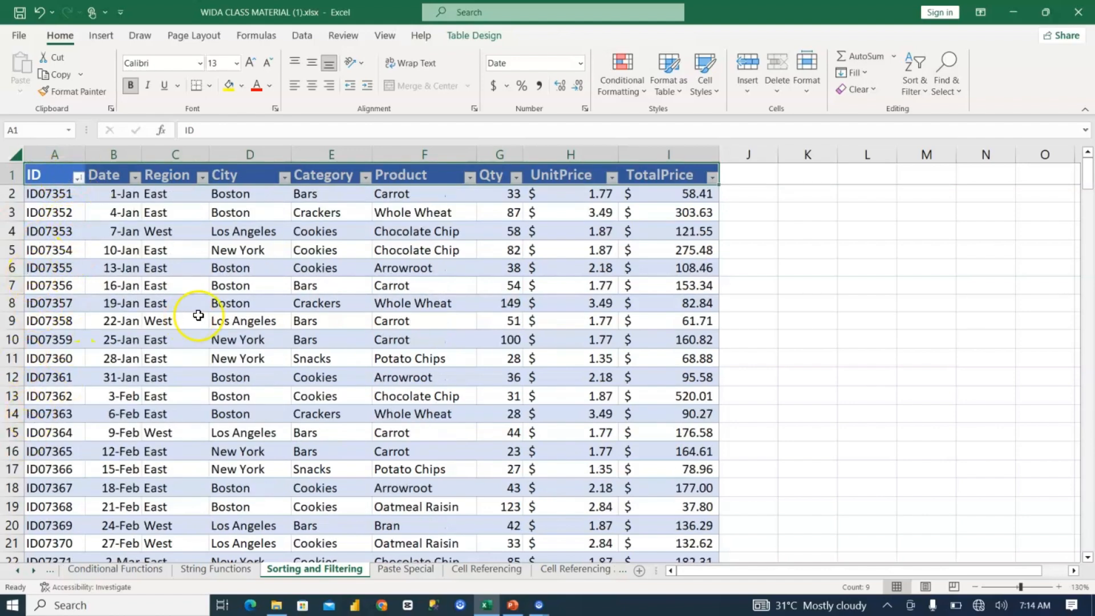
Step: Sort the table by Qty from largest to smallest
left_click(506, 215)
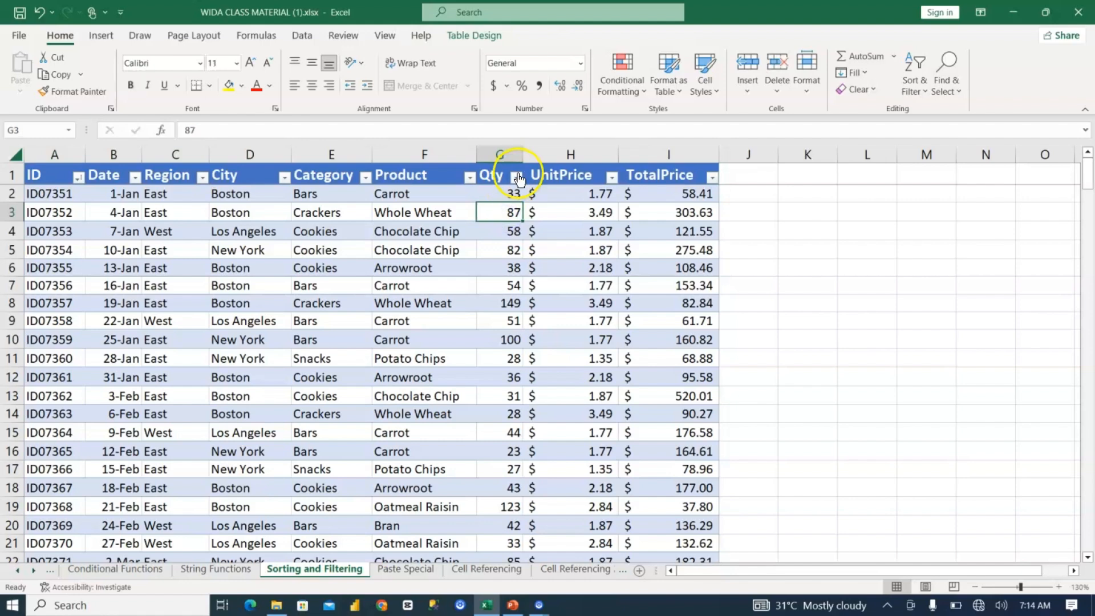
left_click(516, 176)
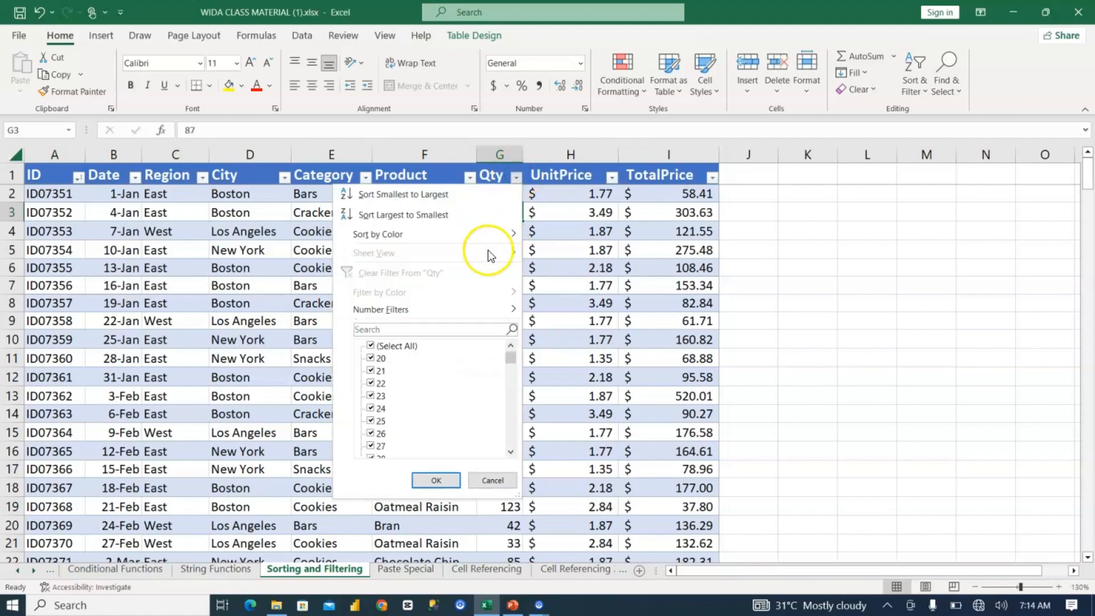
left_click(457, 216)
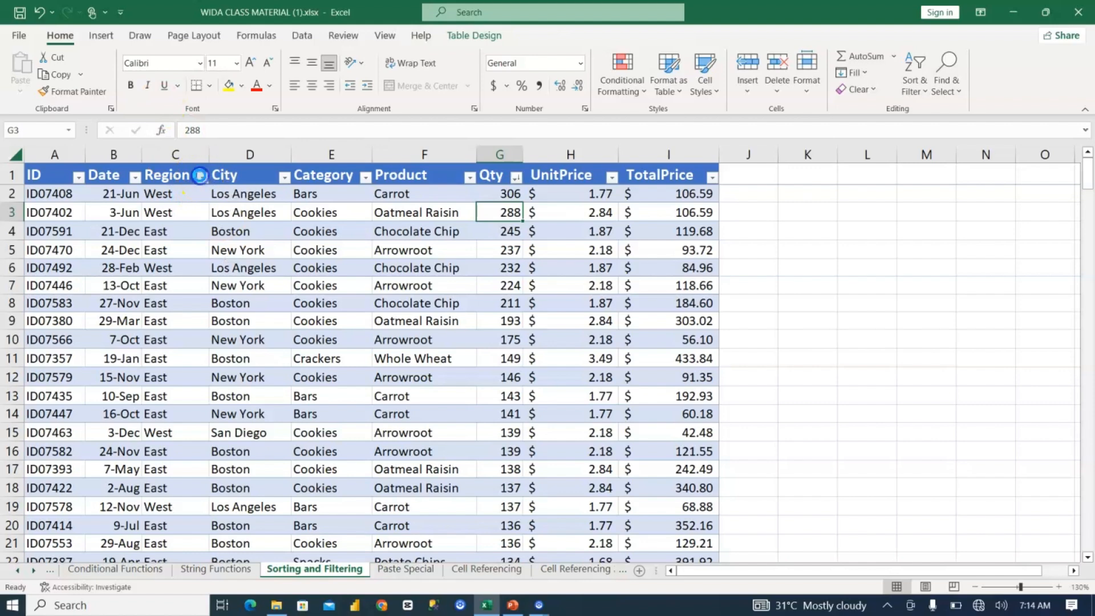
Step: Filter the Region column to show only the West rows, and look through the filtered records
left_click(202, 177)
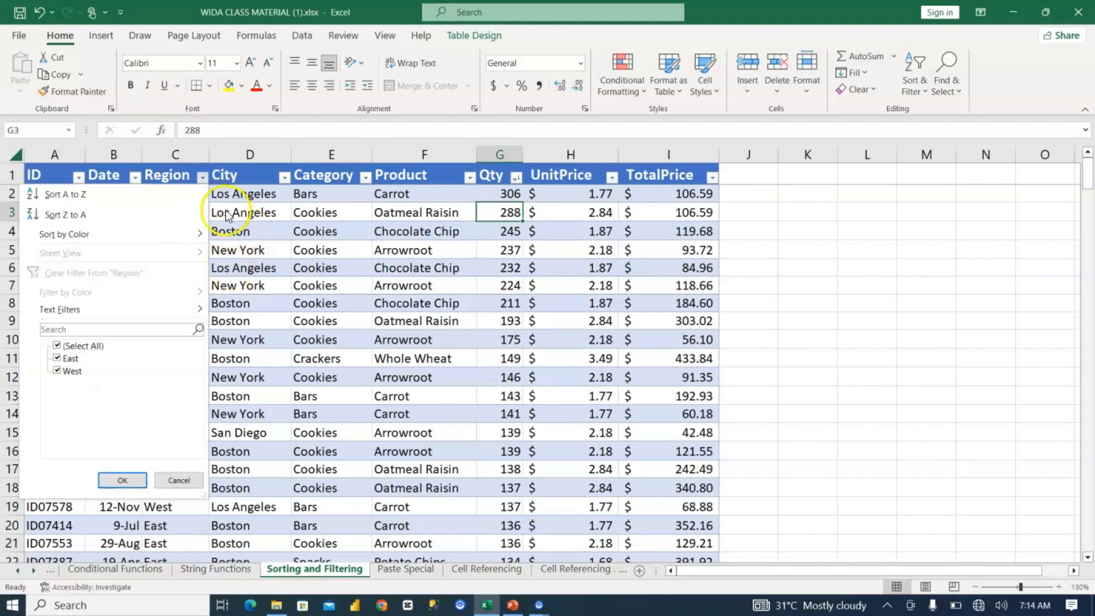
left_click(244, 212)
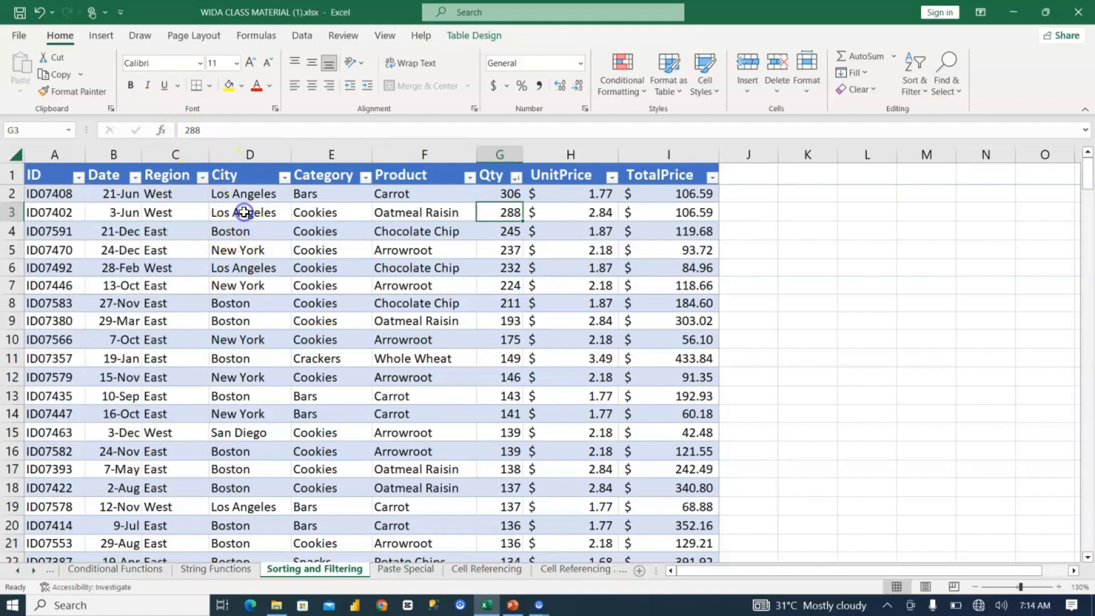
left_click(202, 179)
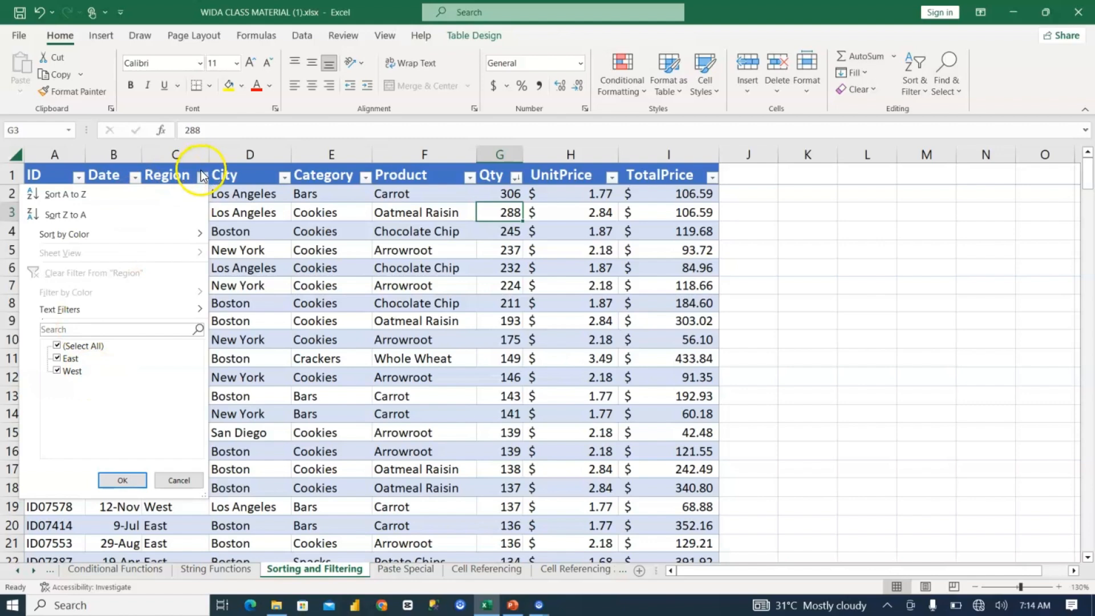
left_click(60, 358)
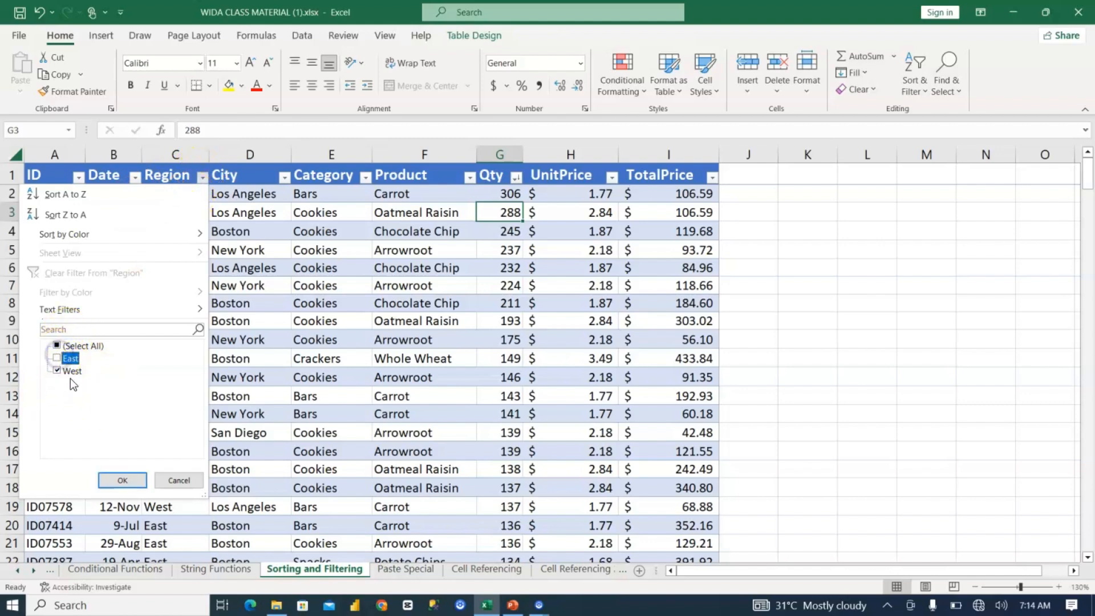
left_click(132, 479)
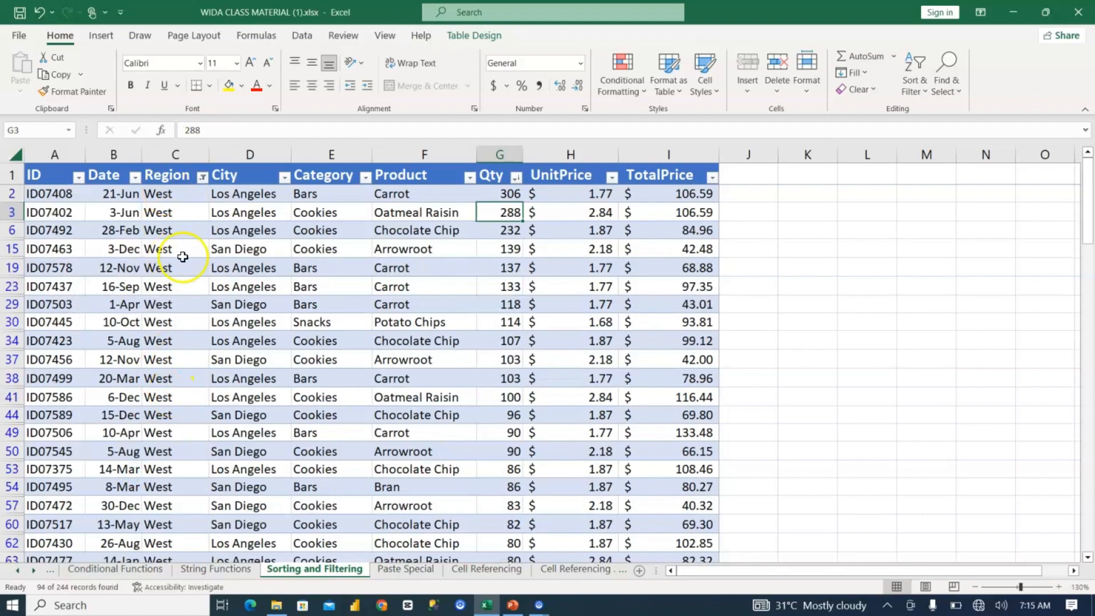
scroll(183, 423, "down", 2)
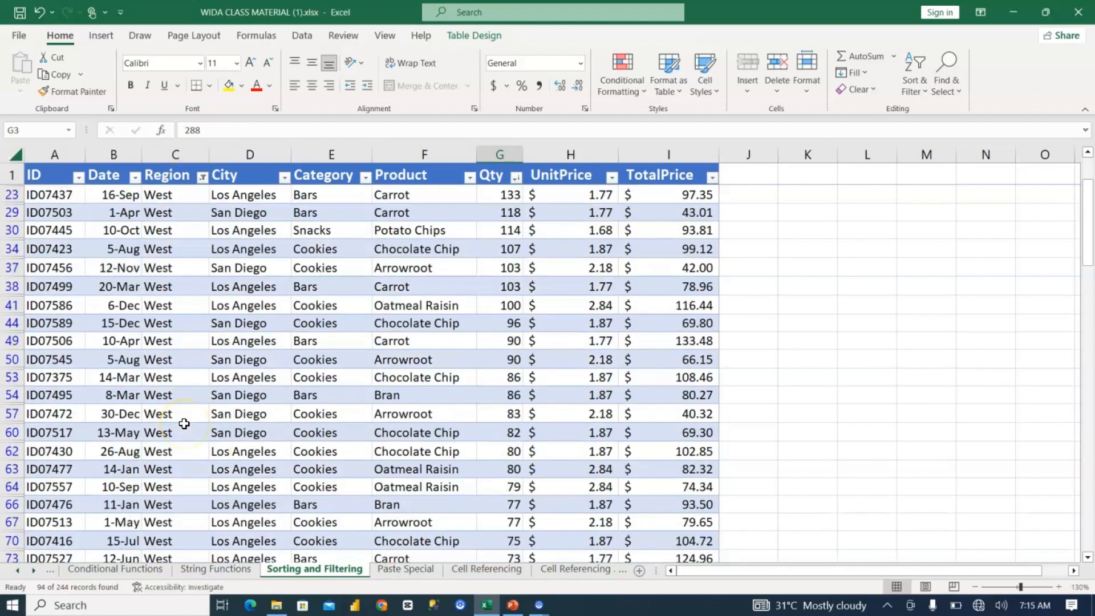
scroll(184, 423, "down", 4)
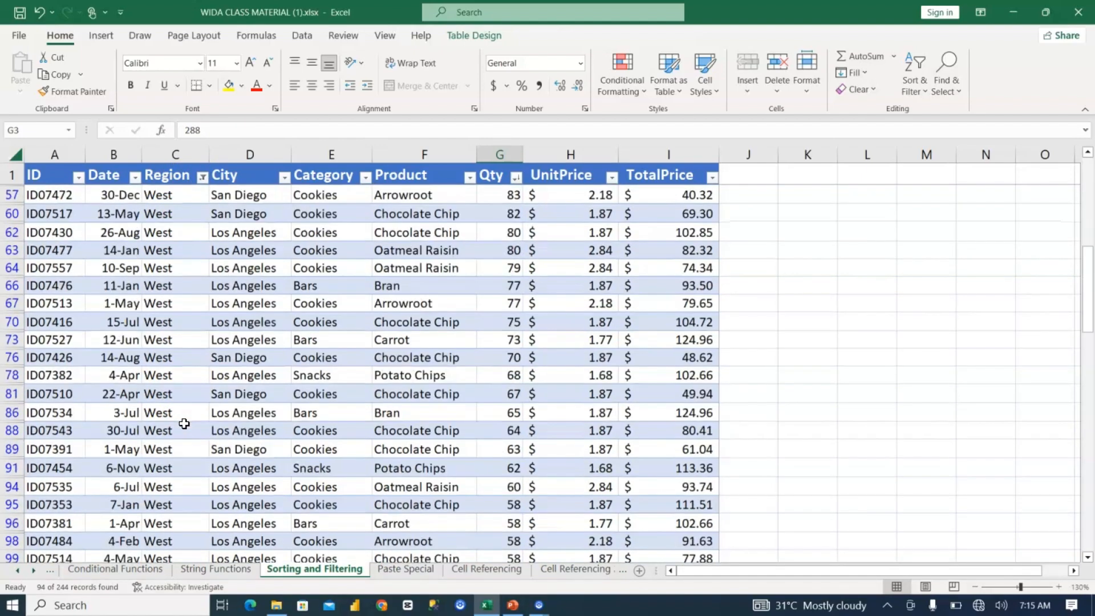
scroll(184, 423, "up", 6)
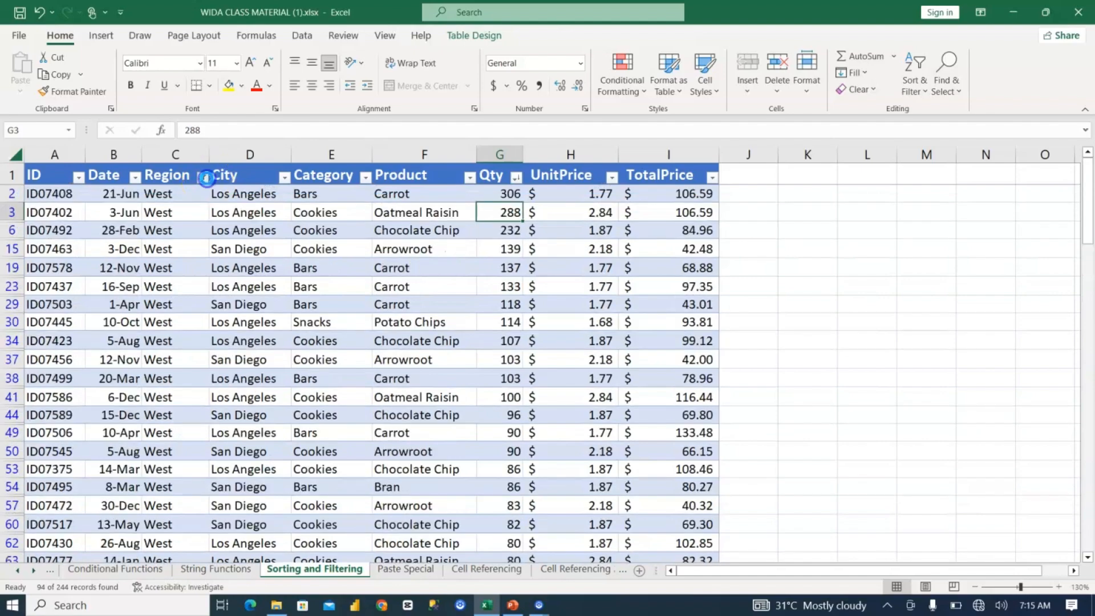
Step: Switch the Region filter to show only the East rows, and undo both Region filters
left_click(204, 177)
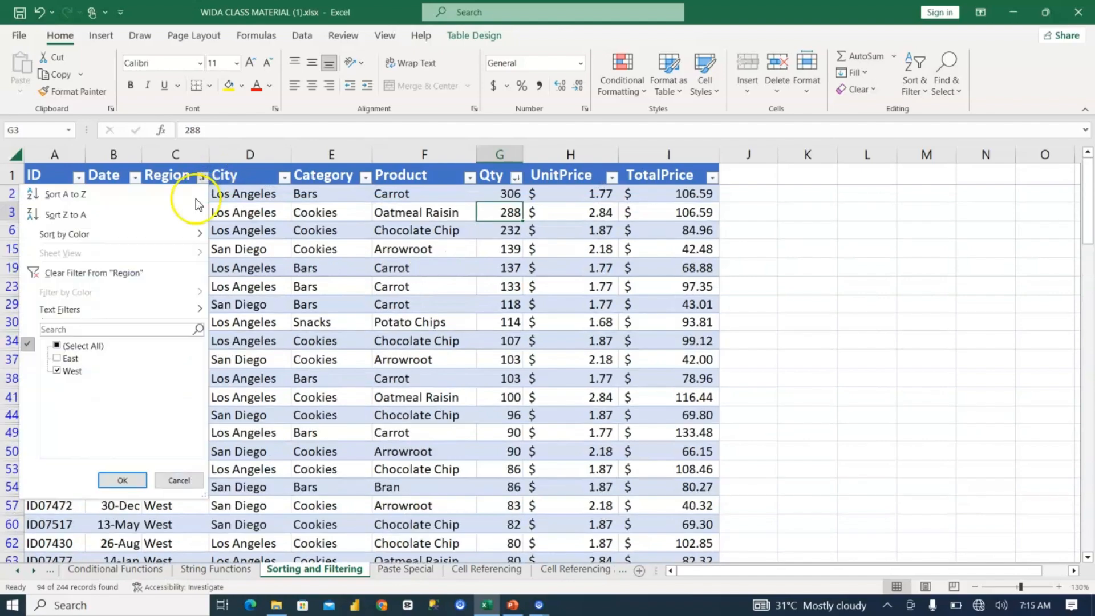
left_click(64, 359)
left_click(57, 358)
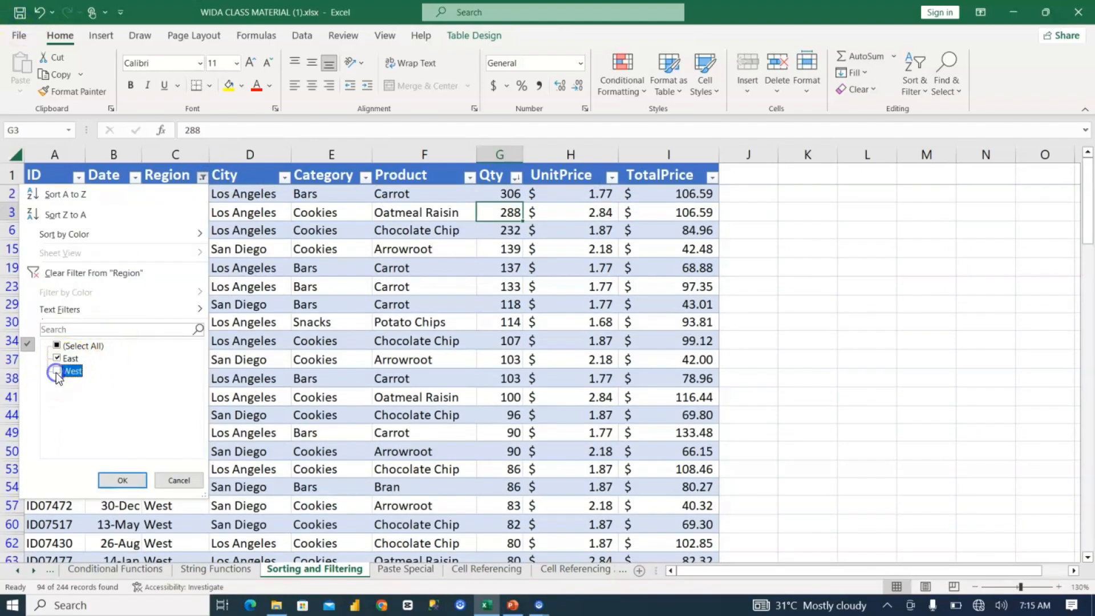
left_click(112, 477)
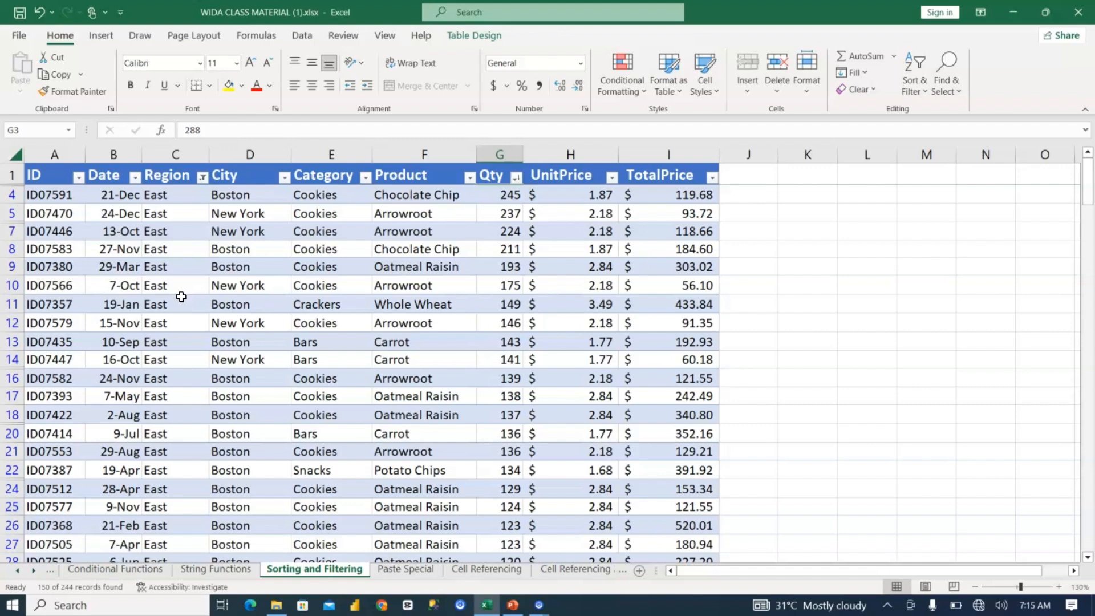
key("ctrl+z")
key("ctrl+z")
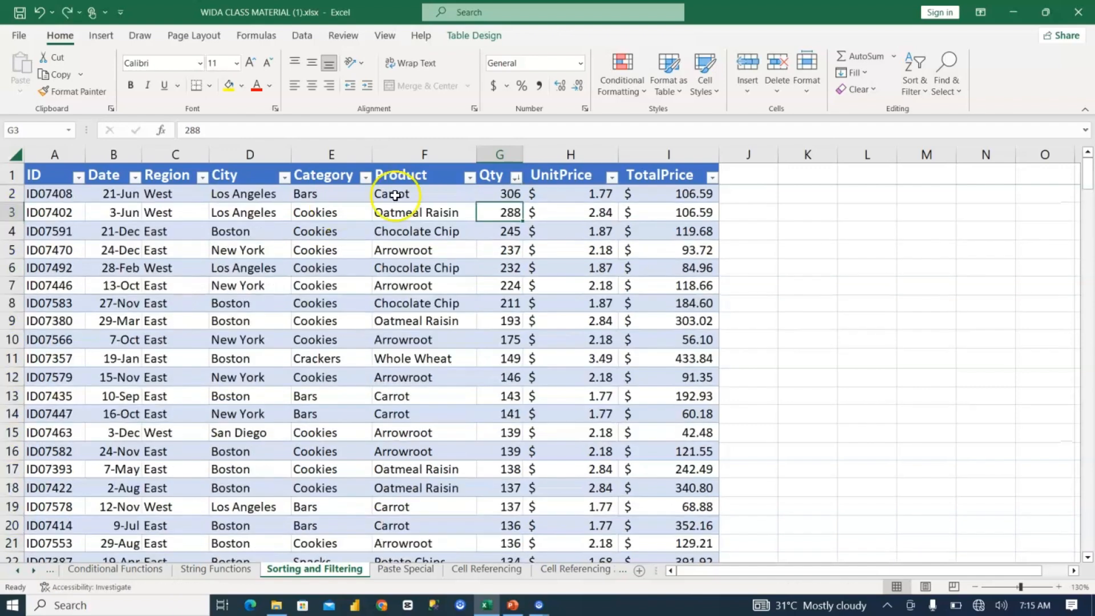
Step: Filter Qty to the rows above a minimum quantity with the Greater Than number filter, and clear that filter
left_click(514, 175)
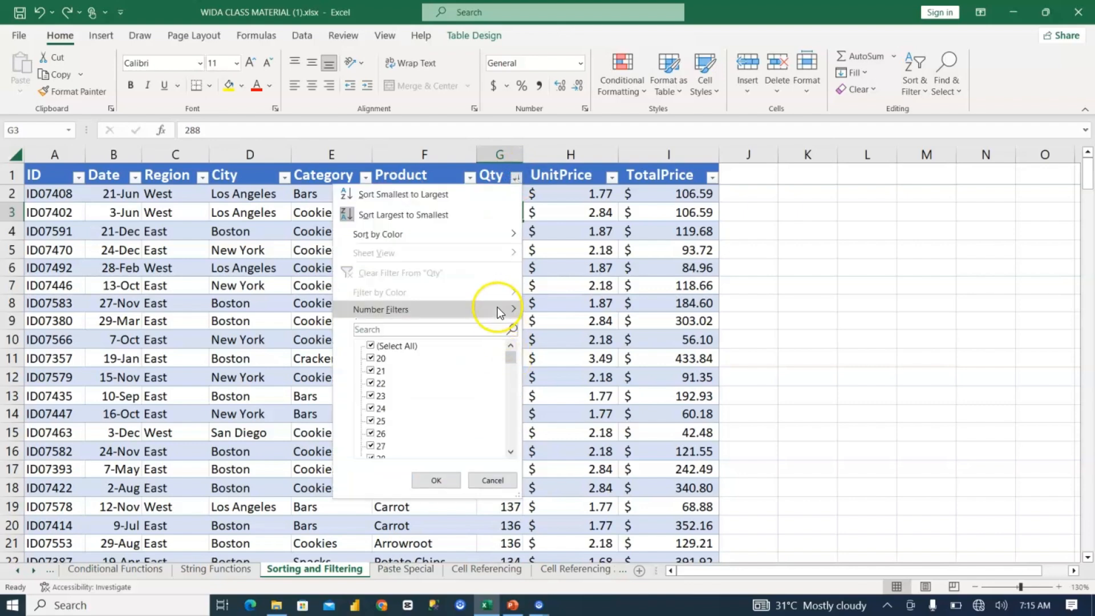
mouse_move(498, 306)
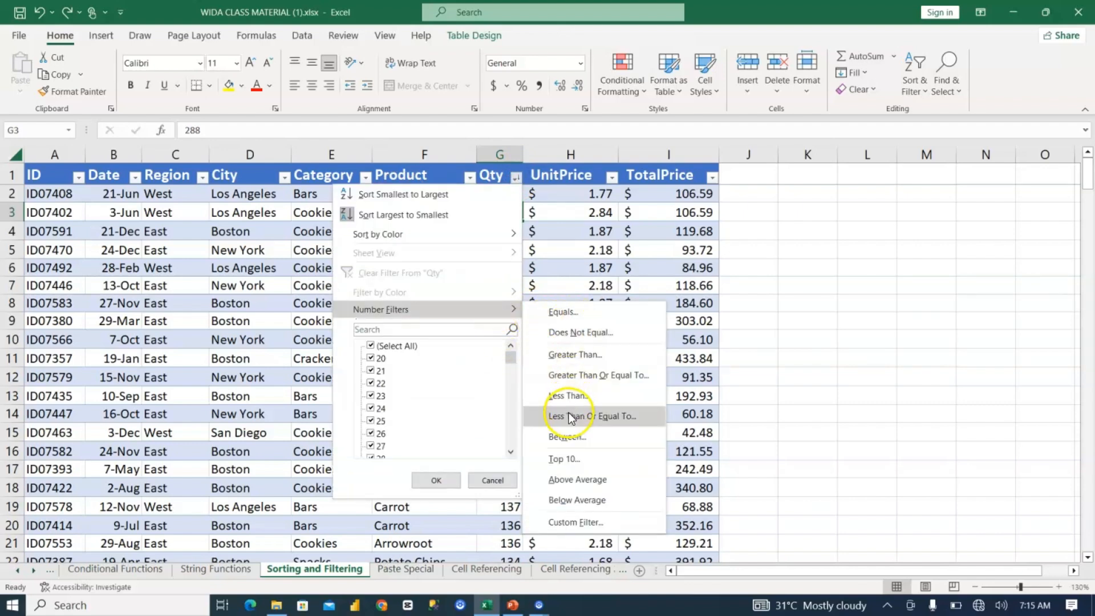
left_click(585, 354)
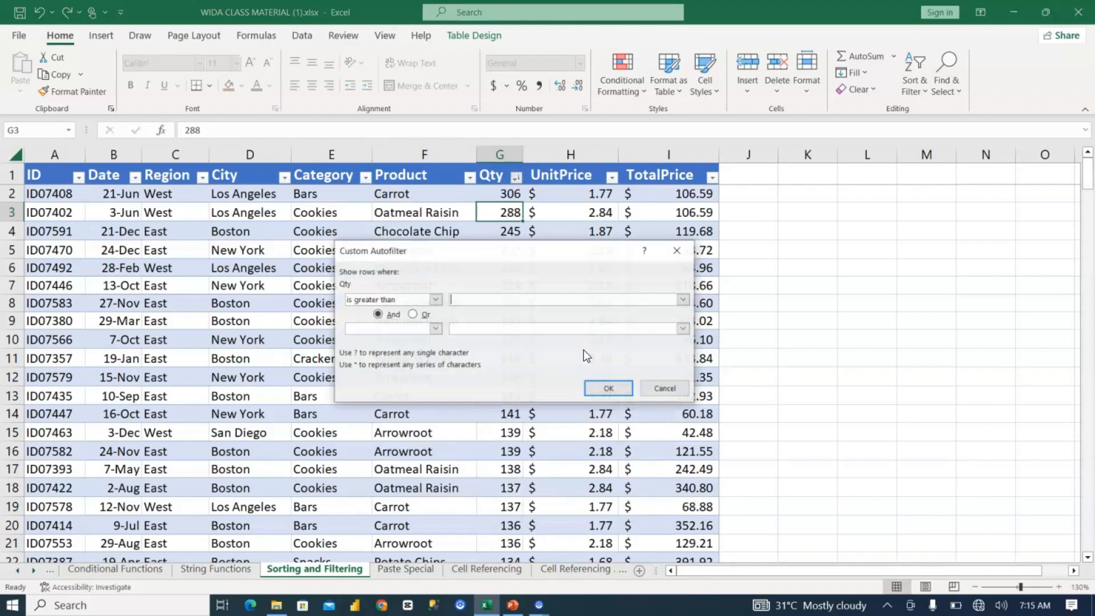
left_click(485, 304)
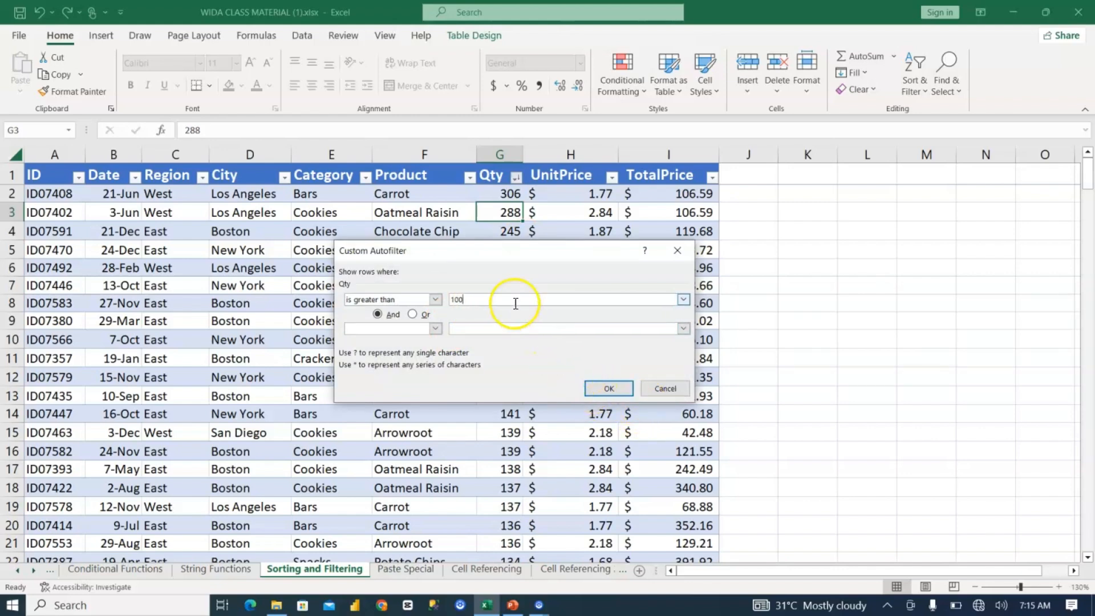
left_click(608, 387)
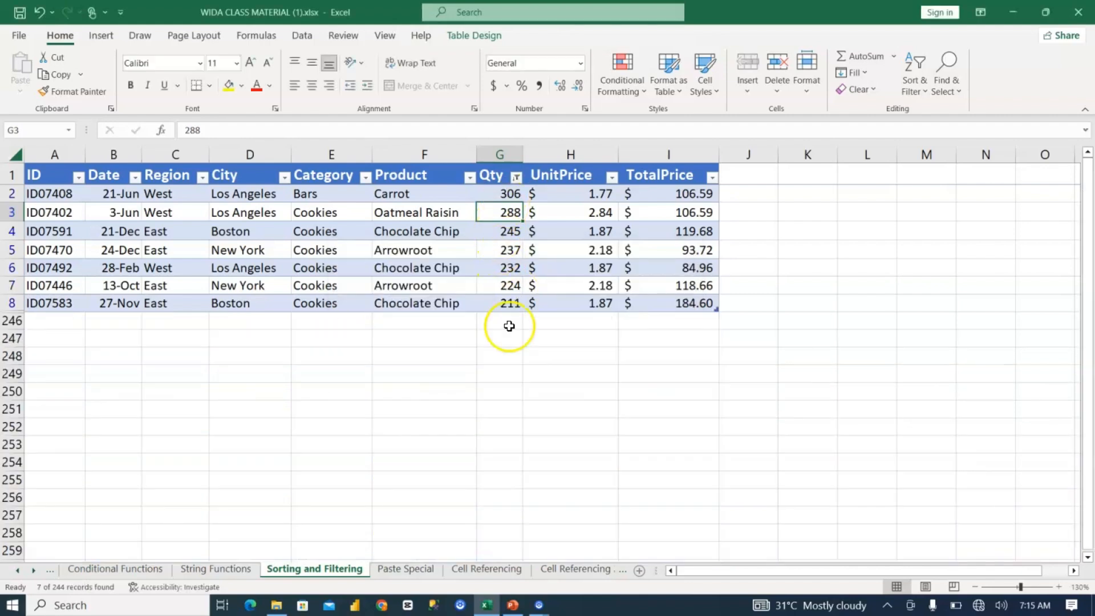
left_click(517, 178)
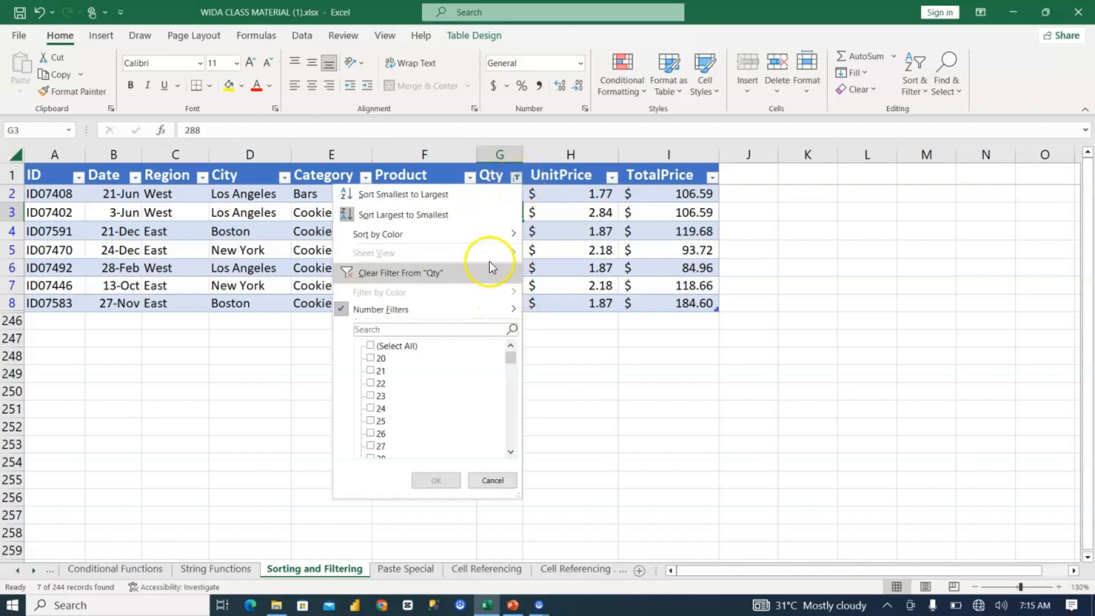
left_click(489, 273)
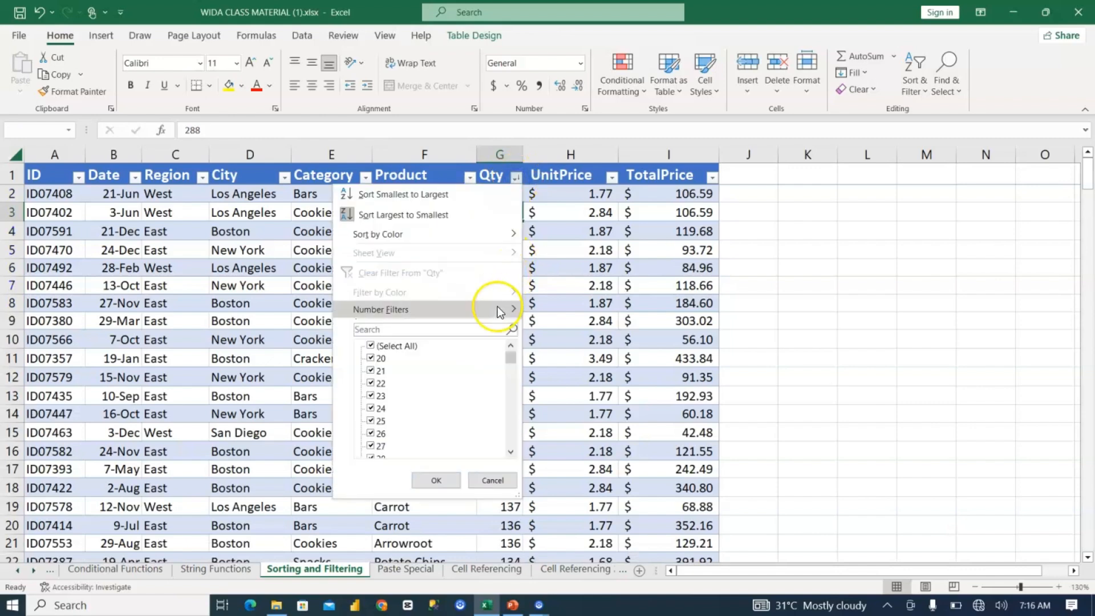
Step: Filter the Qty column to its top 10 items, and clear the Qty filter
mouse_move(497, 308)
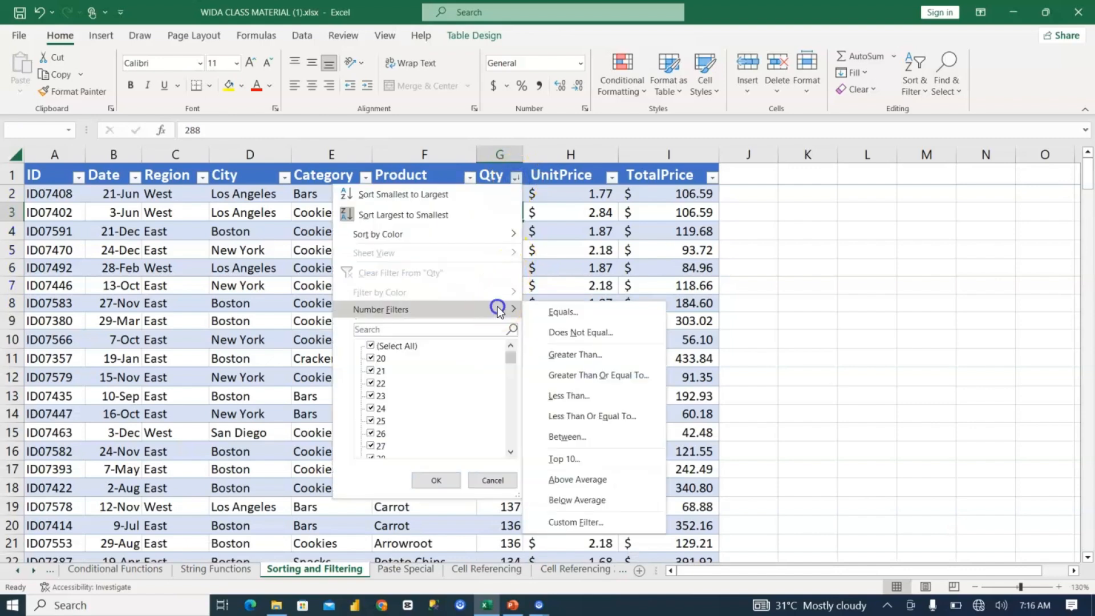
left_click(584, 453)
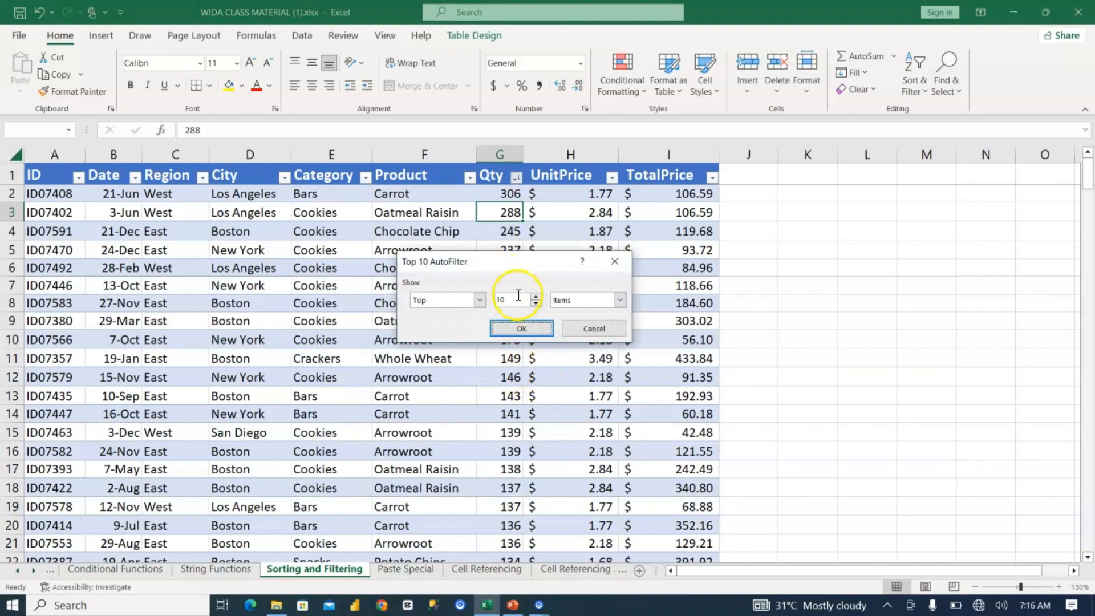
left_click(542, 330)
left_click(516, 180)
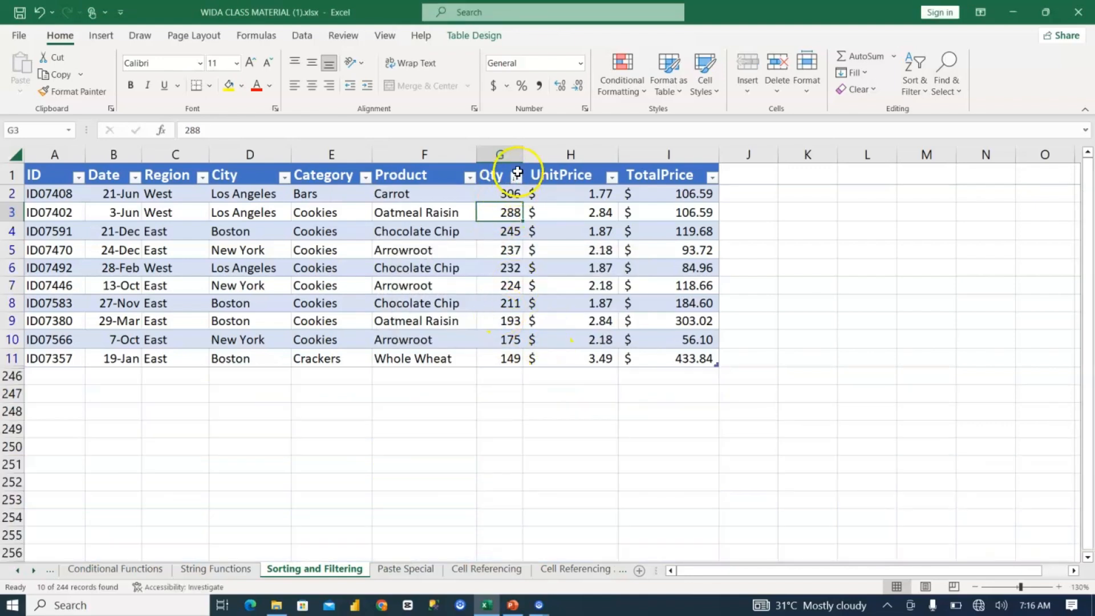
left_click(516, 178)
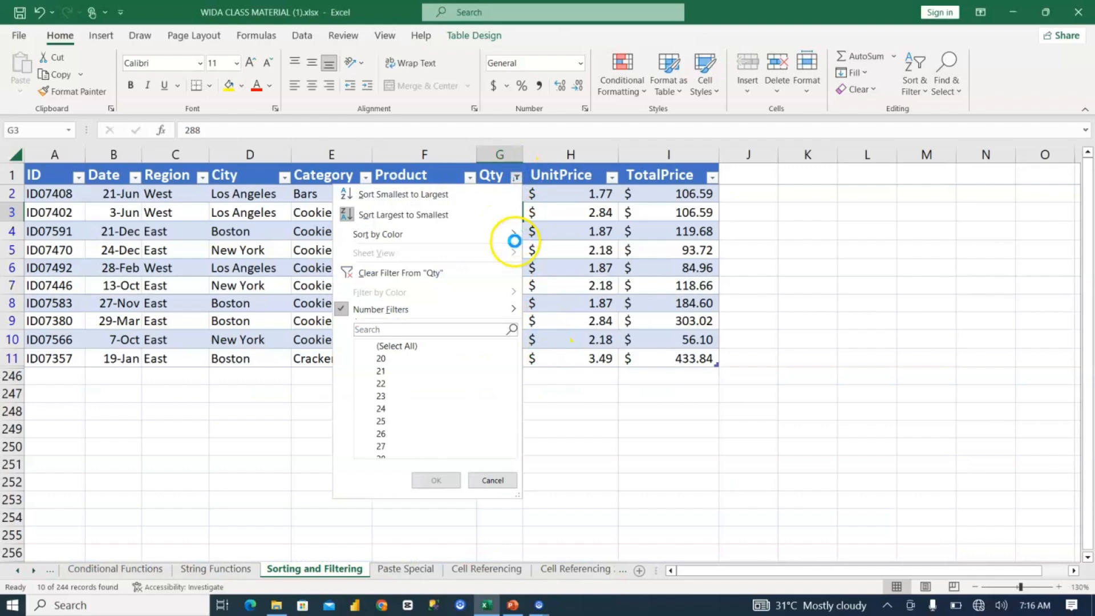
left_click(470, 276)
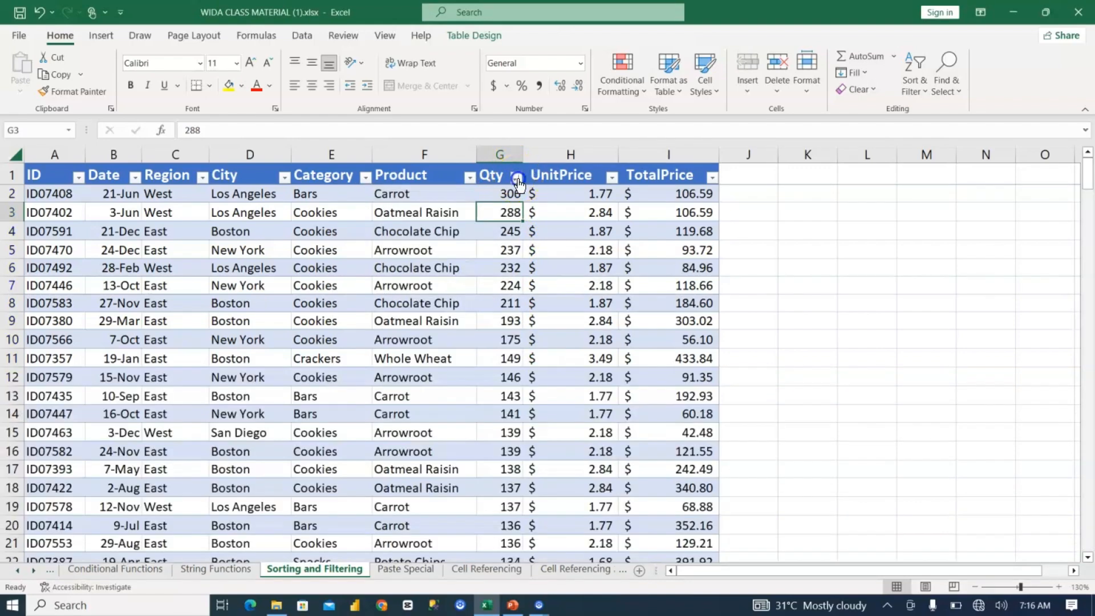
Step: Filter the Qty column to rows less than 100 with the Less Than number filter, and undo that filter
left_click(516, 177)
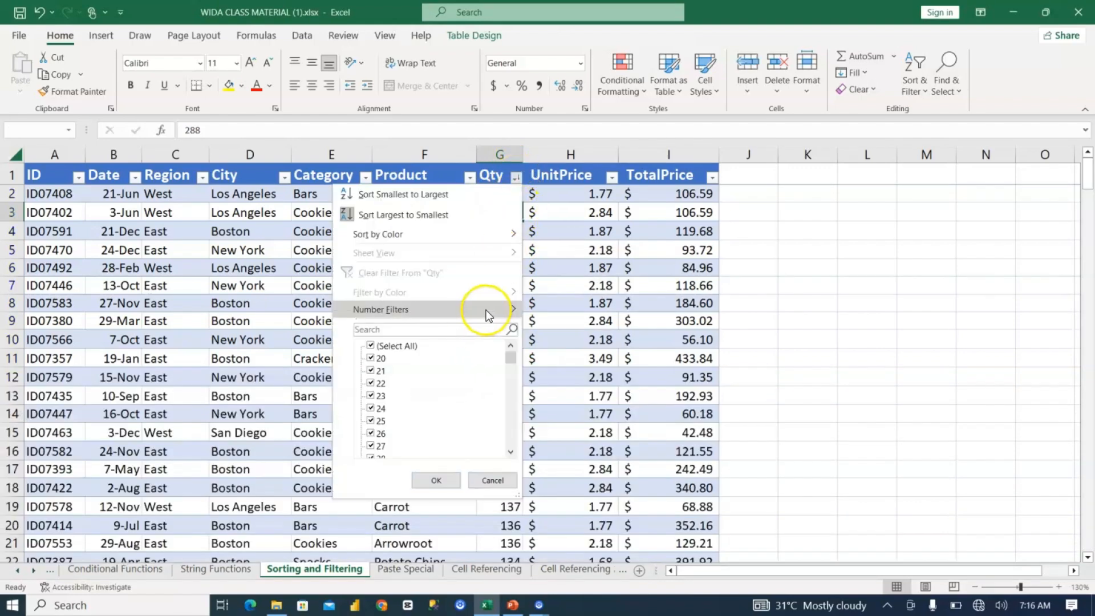
mouse_move(485, 310)
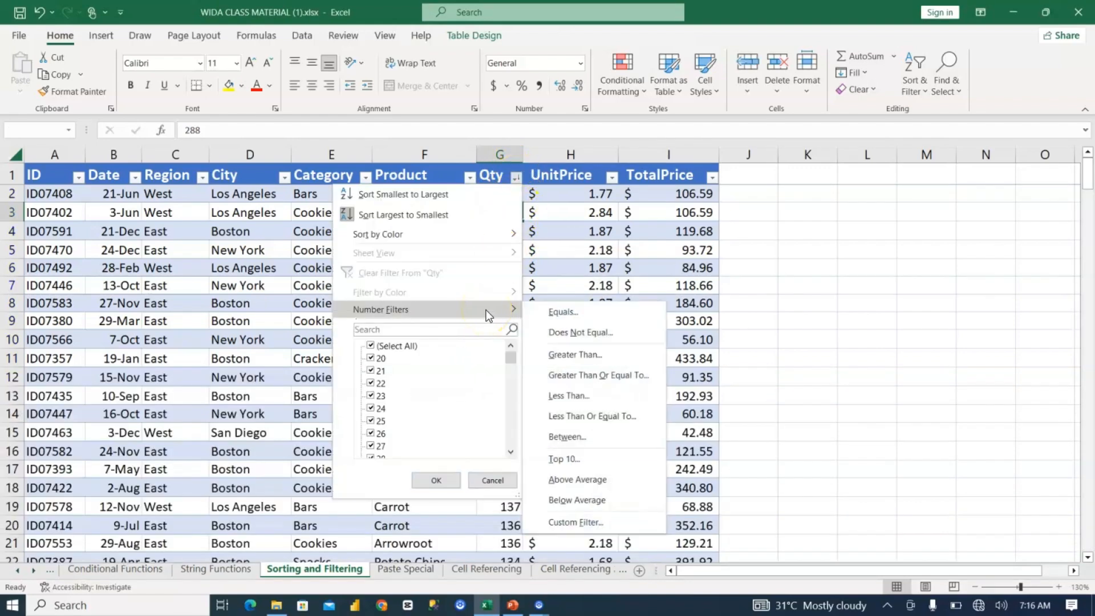
left_click(586, 395)
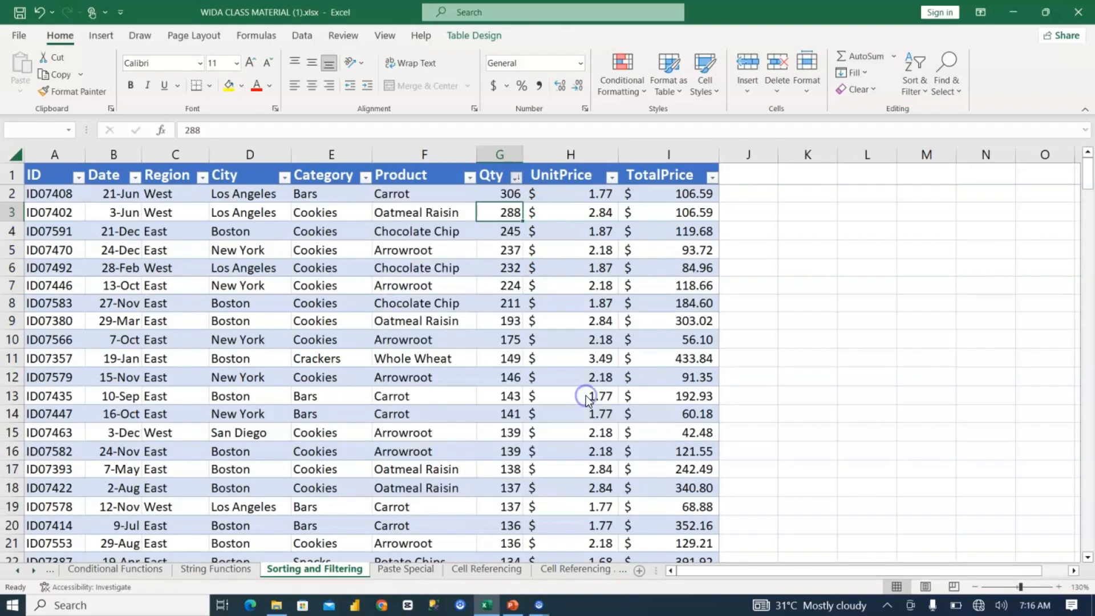
type("100")
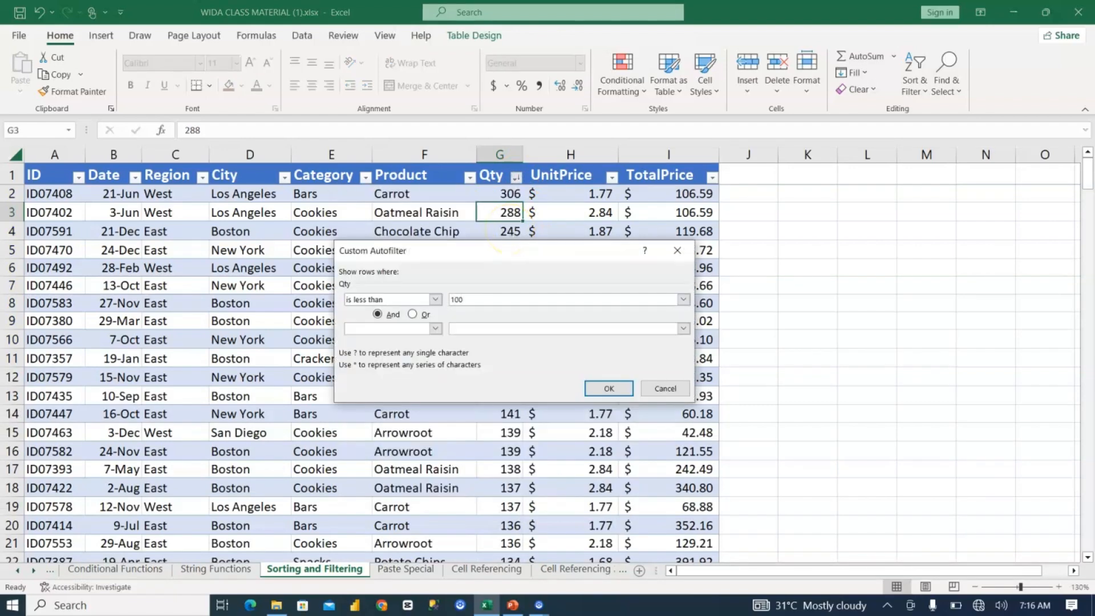
key("Return")
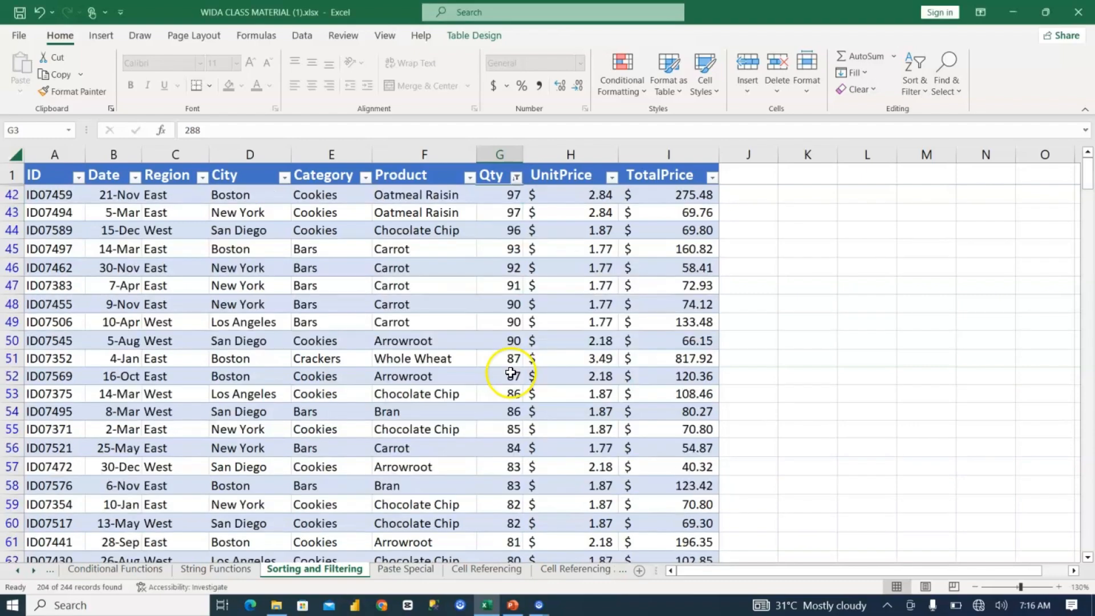
scroll(499, 377, "down", 6)
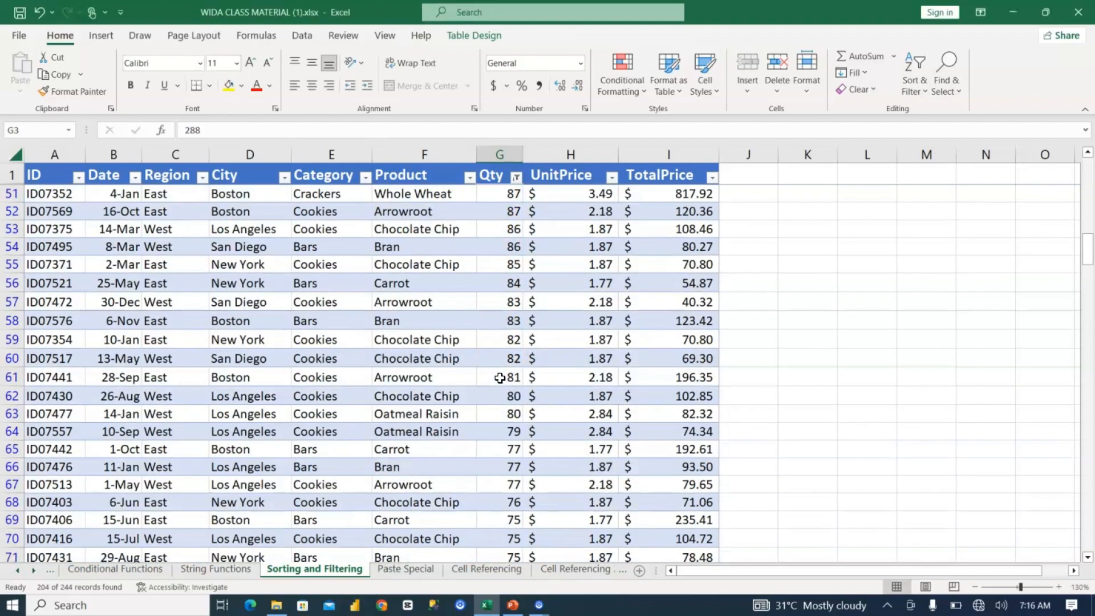
scroll(499, 377, "down", 18)
scroll(500, 377, "up", 20)
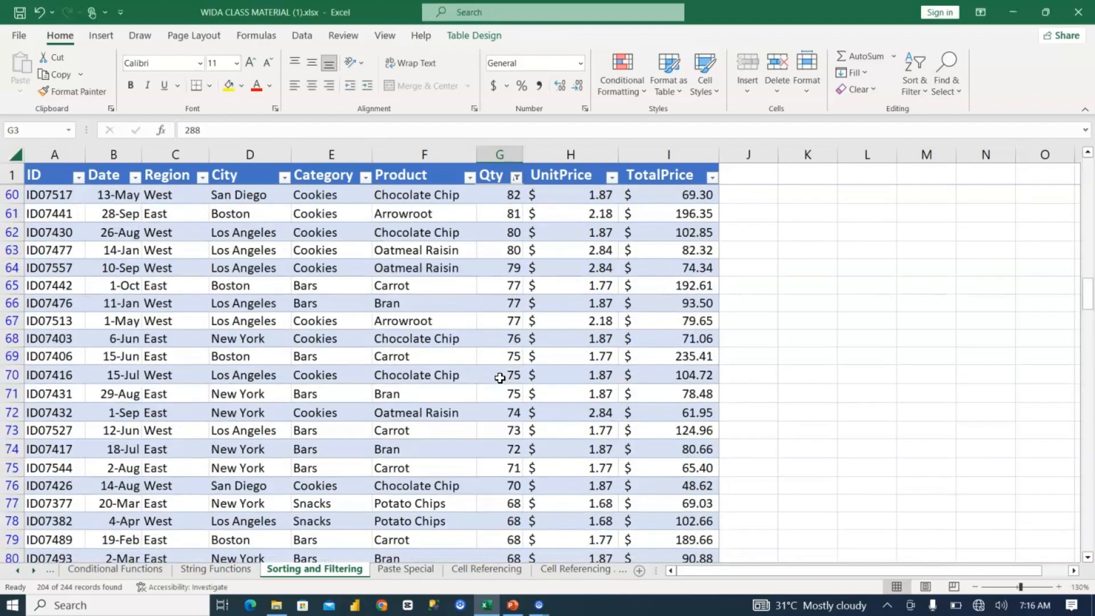
scroll(499, 378, "up", 2)
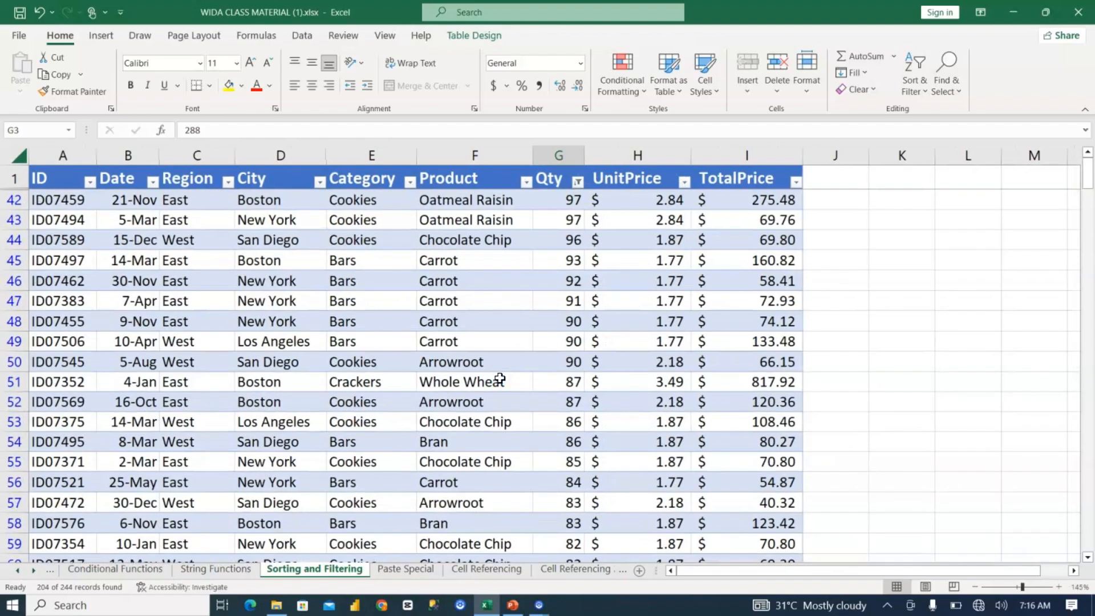
scroll(500, 377, "down", 1)
key("ctrl+z")
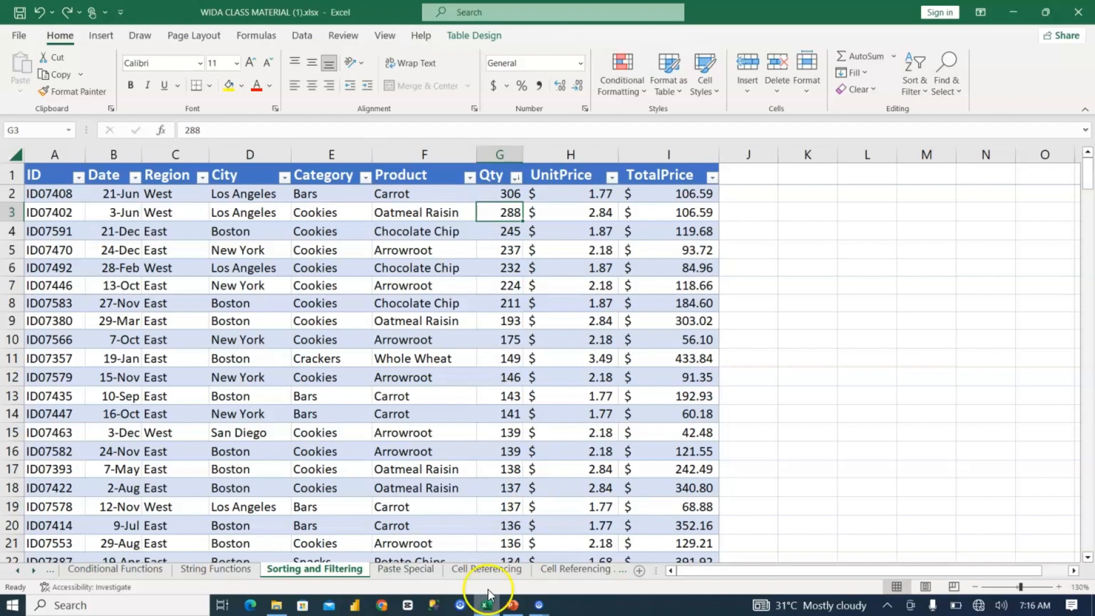
Step: Open the Paste Special sheet and enter the formula =RANDBETWEEN(0,100) in cell J11
left_click(401, 565)
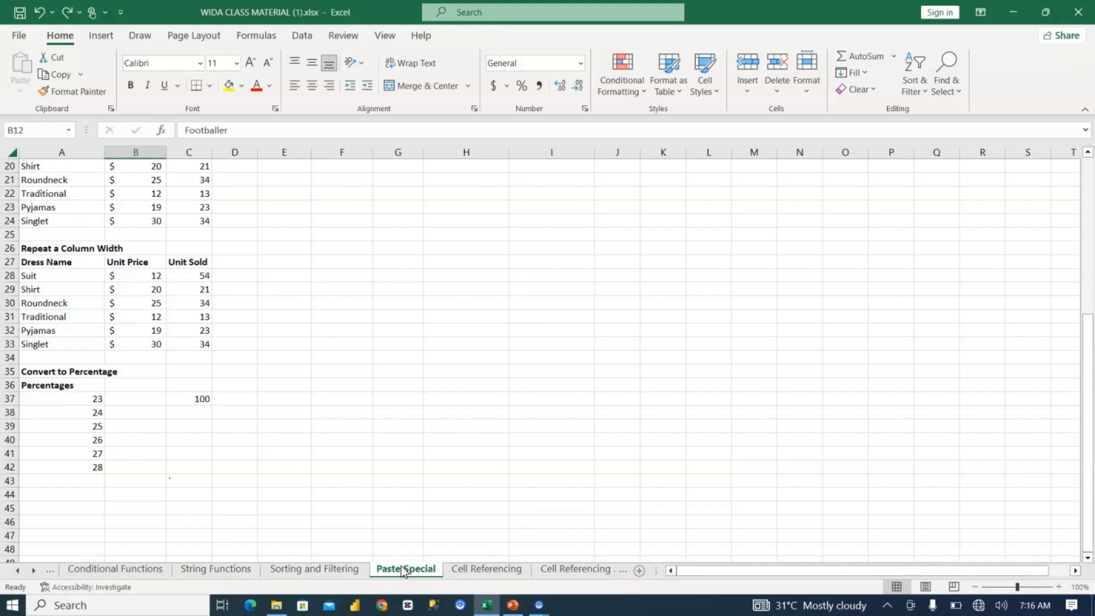
scroll(402, 566, "up", 7)
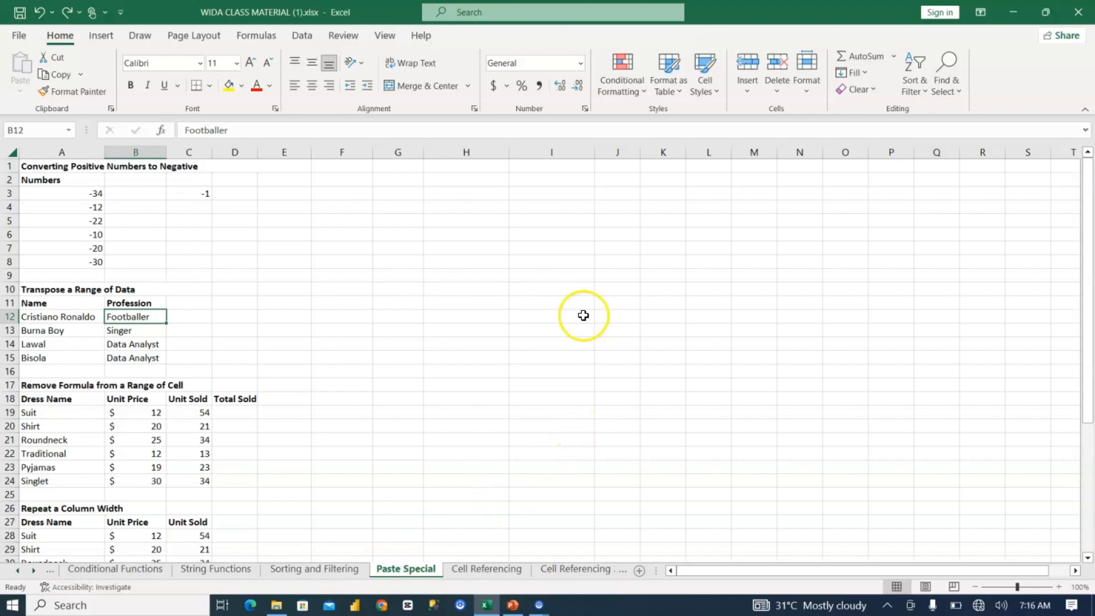
left_click(606, 304)
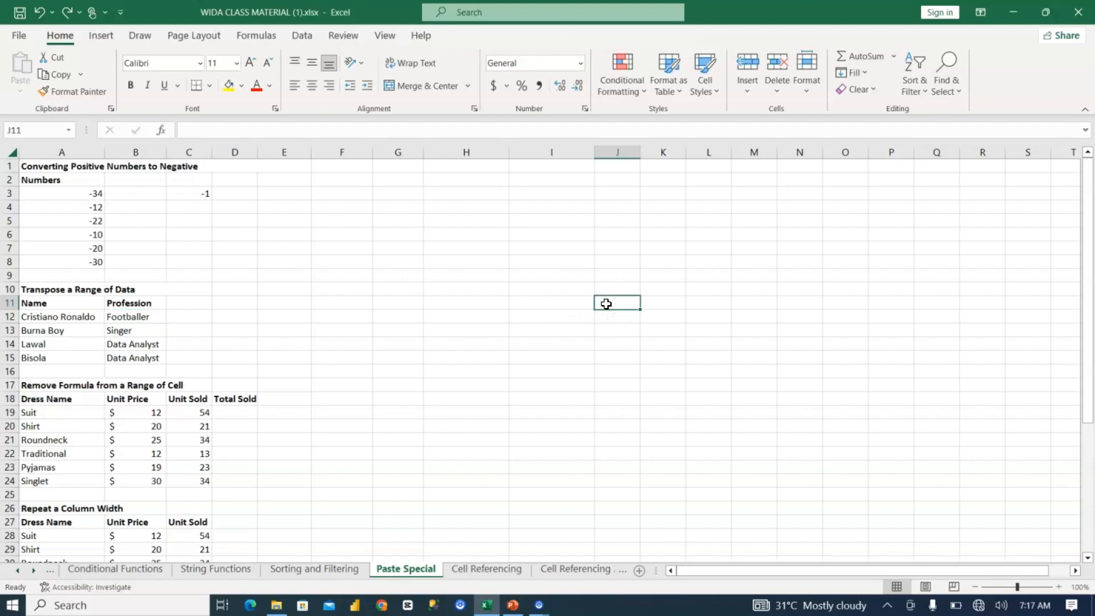
type("=rand")
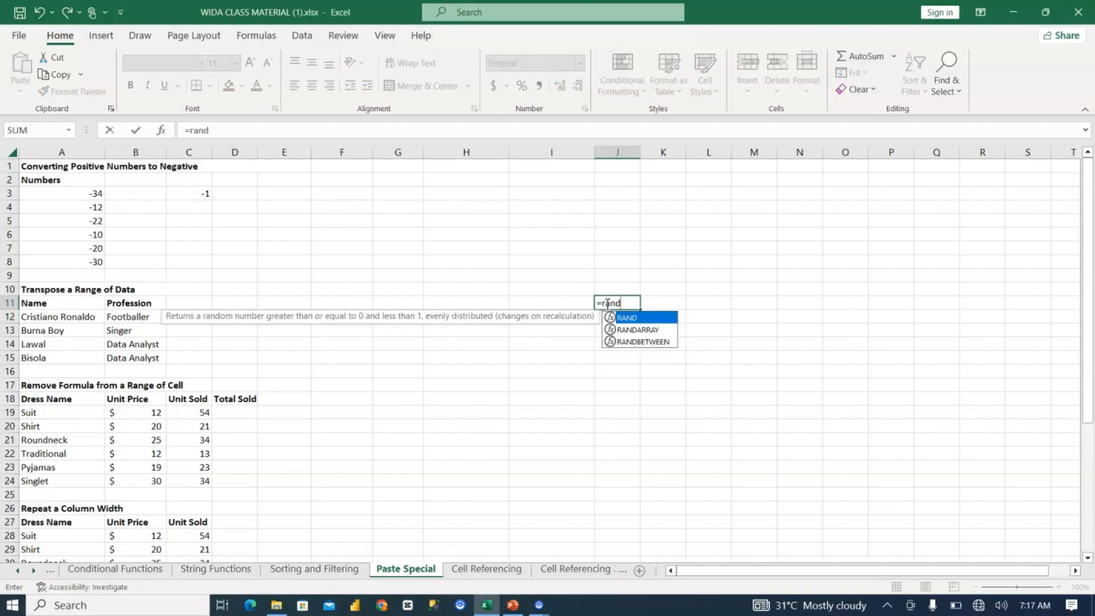
key("Down")
key("Down")
key("Tab")
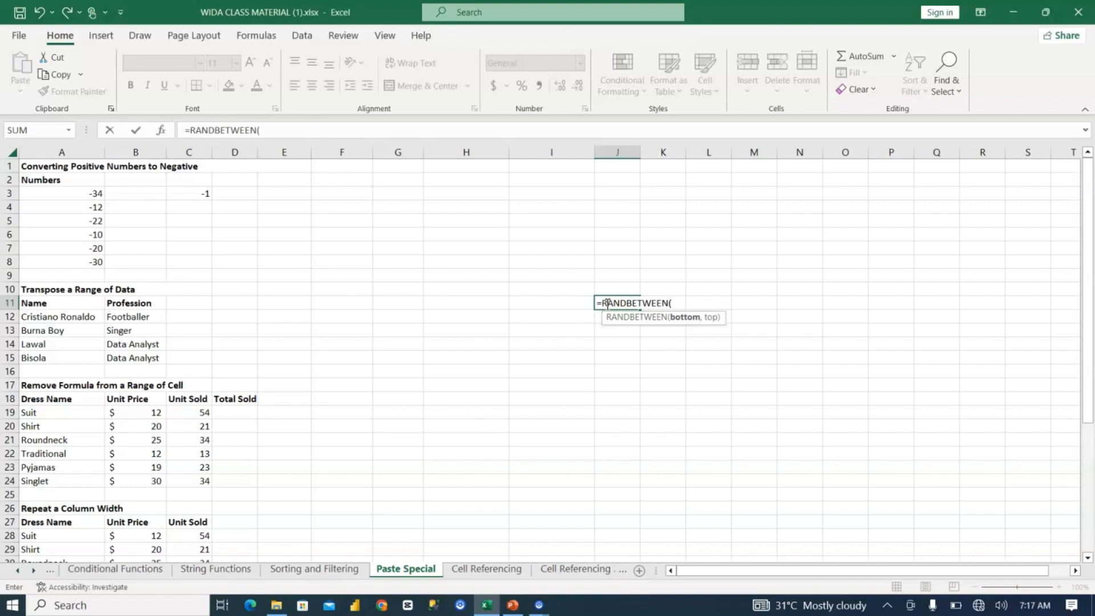
type("0,")
key("Return")
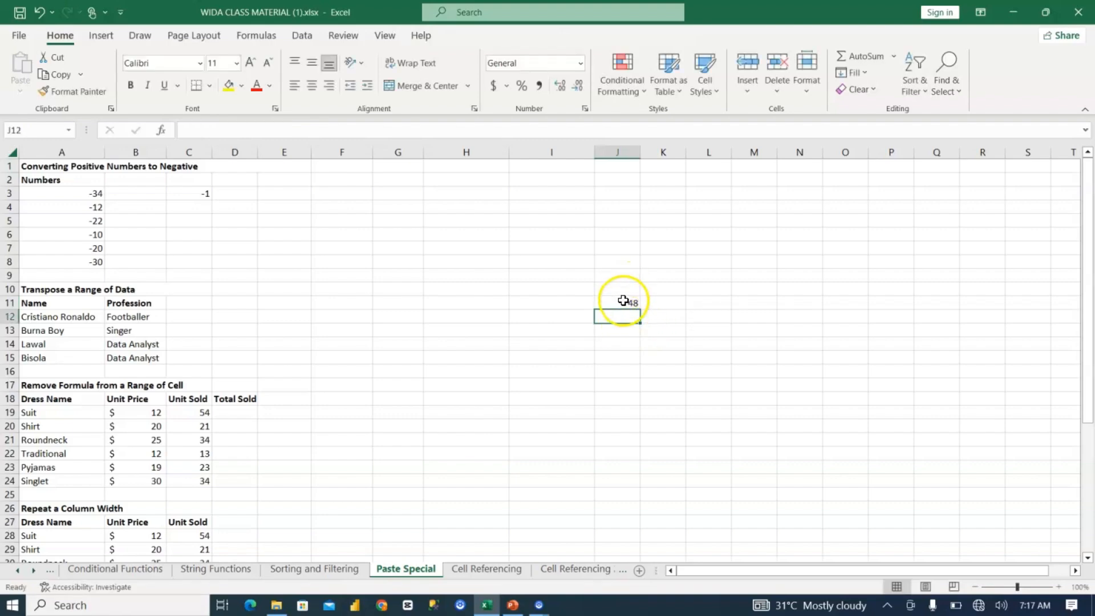
Step: Fill the RANDBETWEEN formula from J11 down to J19
left_click(623, 301)
left_click_drag(640, 308, 648, 421)
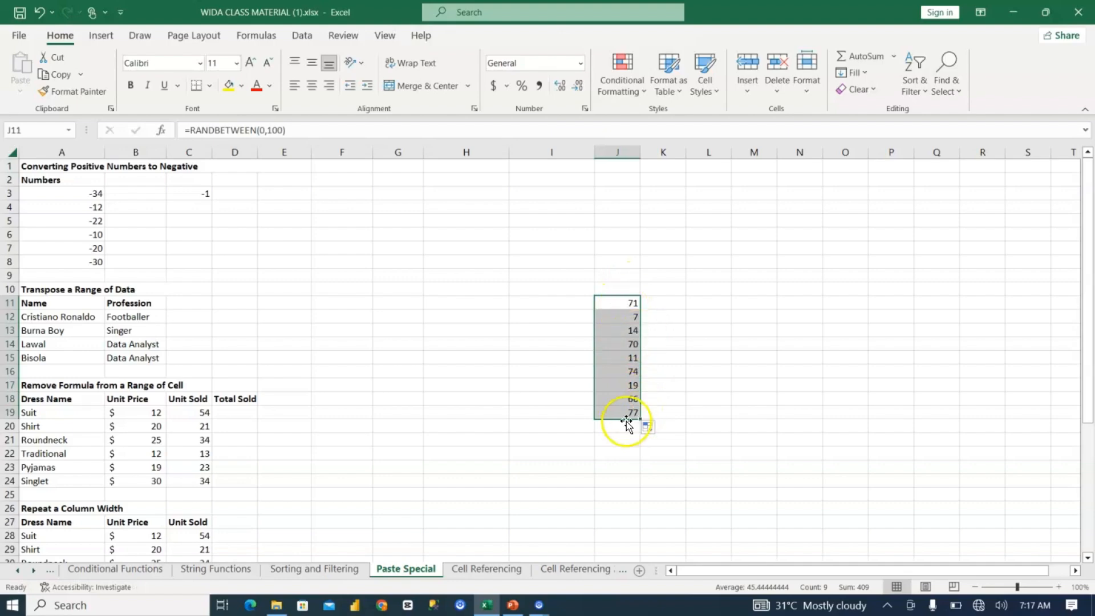
left_click(574, 301)
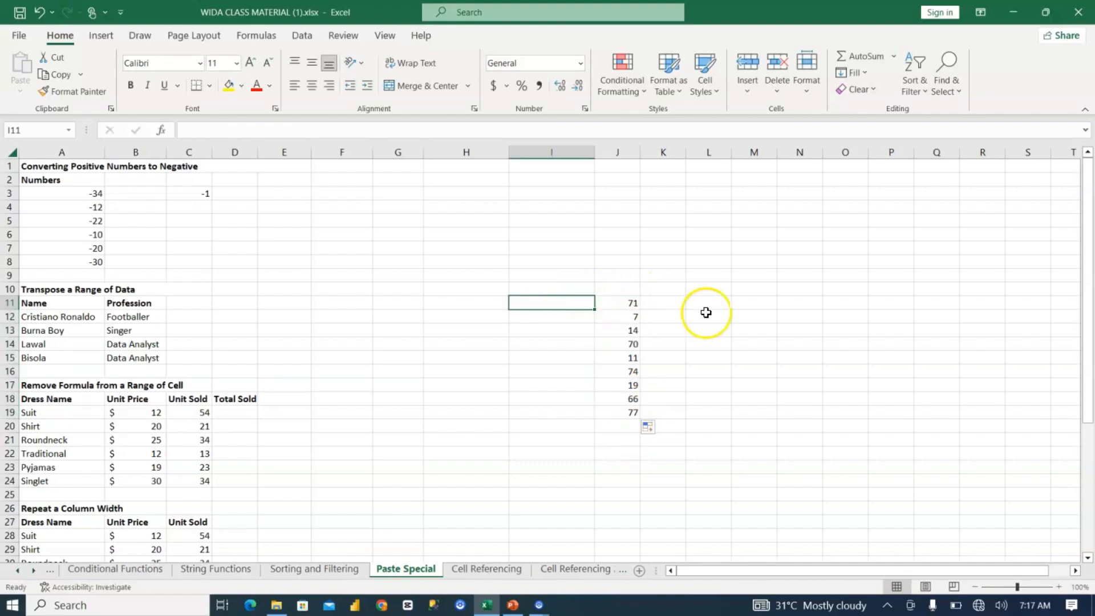
Step: Recalculate the random numbers by editing and committing empty cells L11 and K11, and inspect the formula in J11
left_click(705, 303)
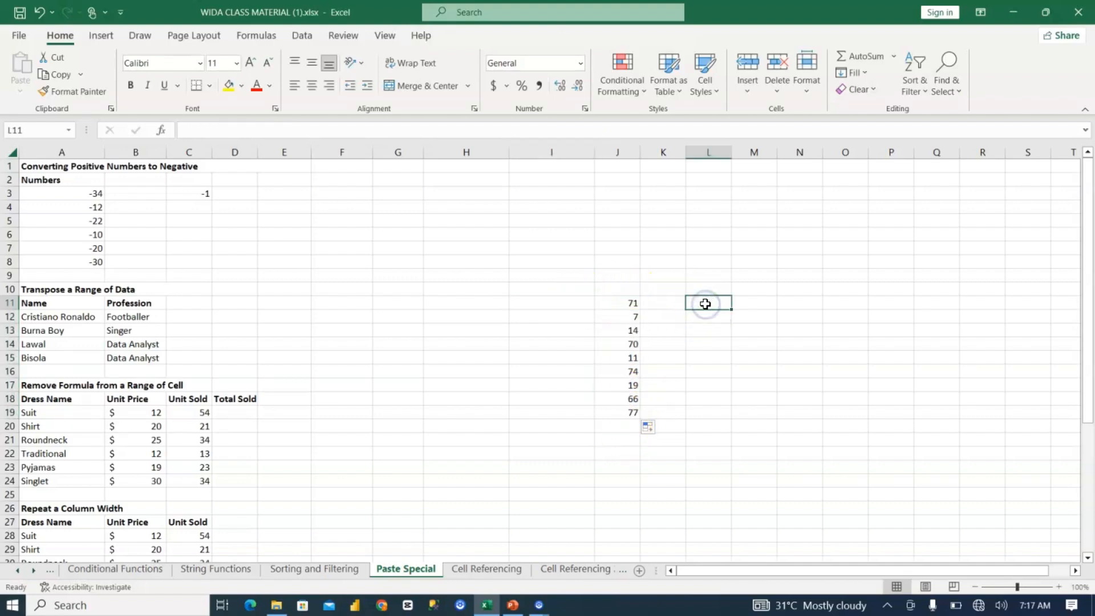
double_click(705, 304)
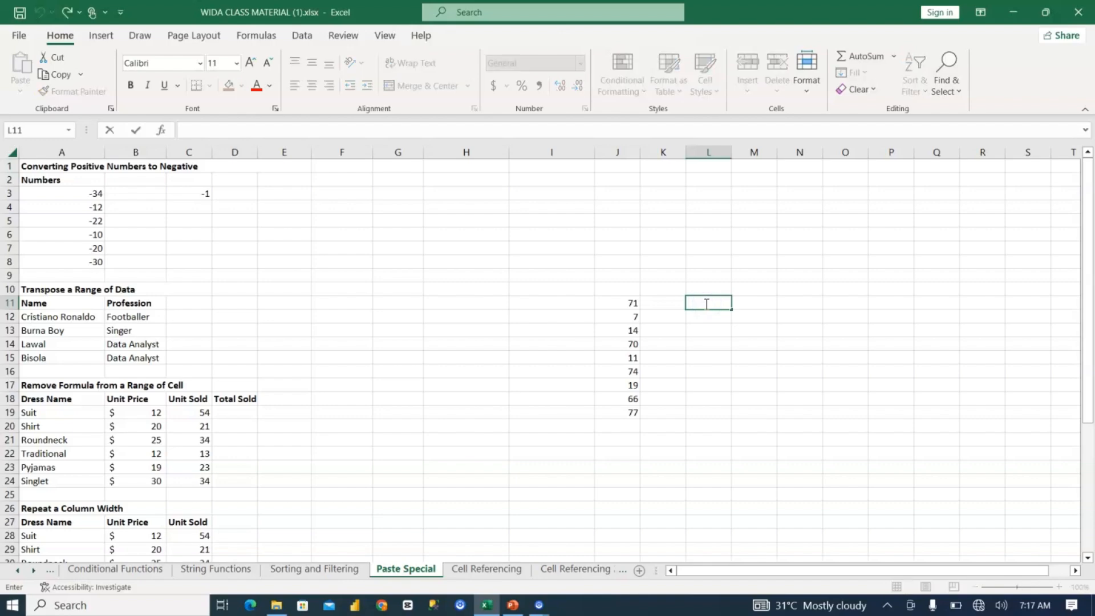
key("Return")
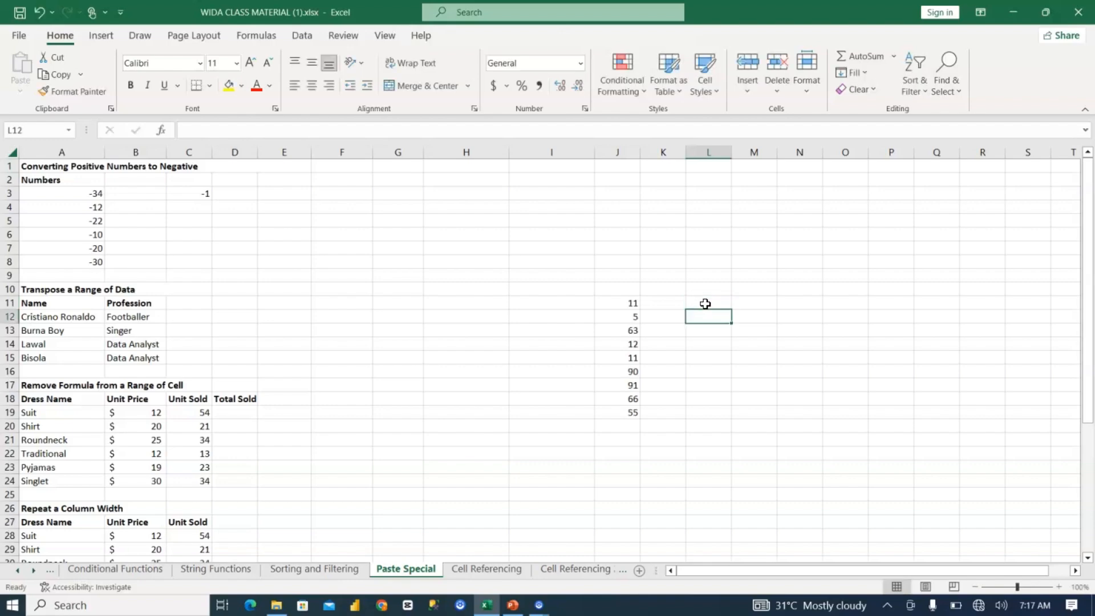
left_click(631, 301)
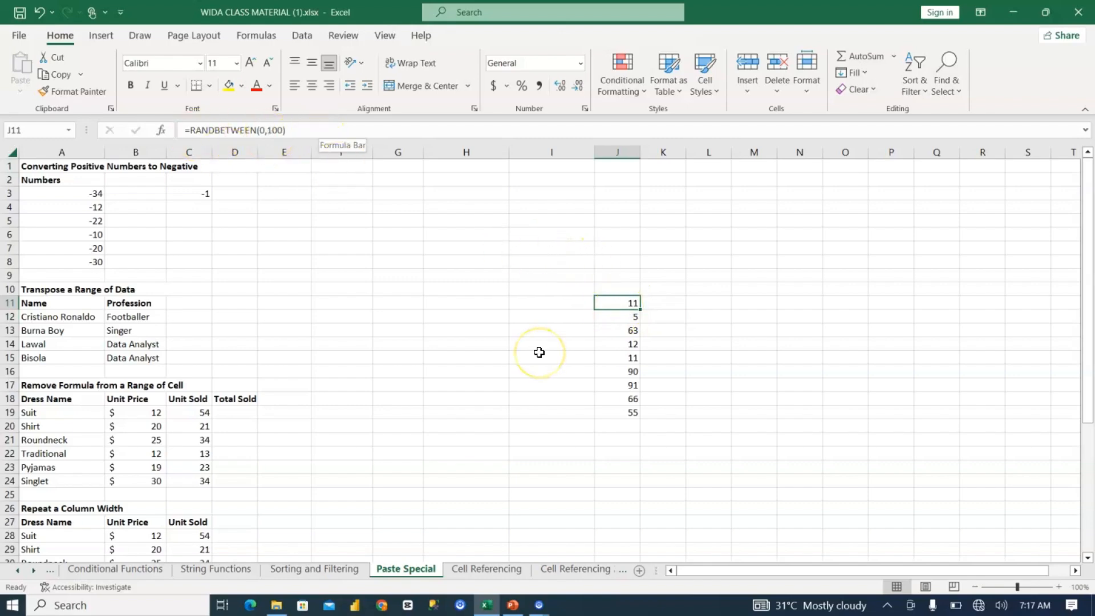
left_click(672, 300)
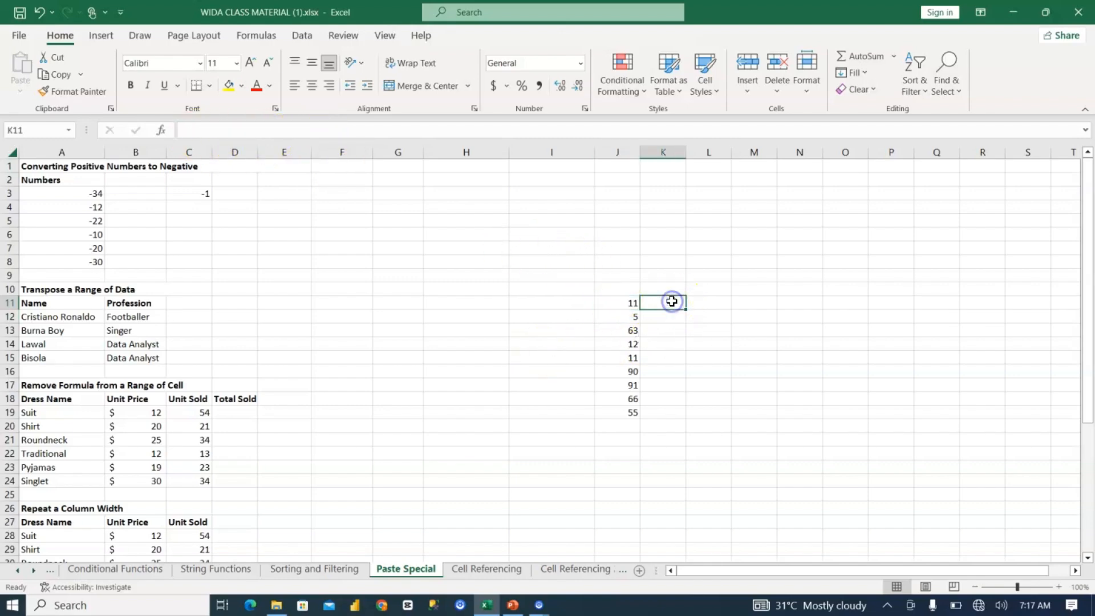
double_click(672, 301)
key("Return")
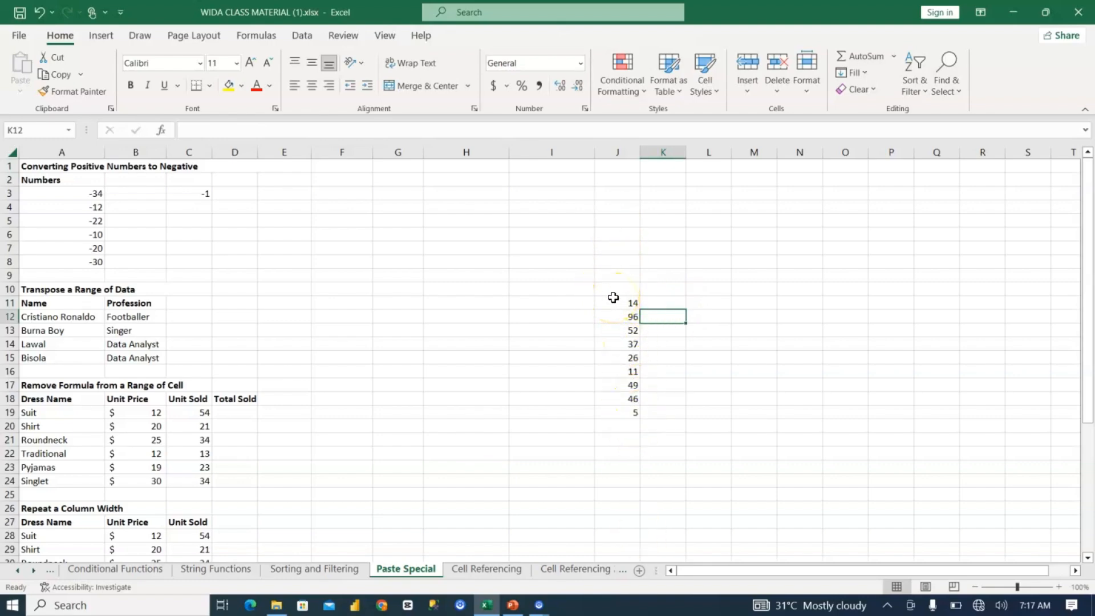
Step: Copy the random numbers in J11:J19
left_click_drag(613, 297, 629, 412)
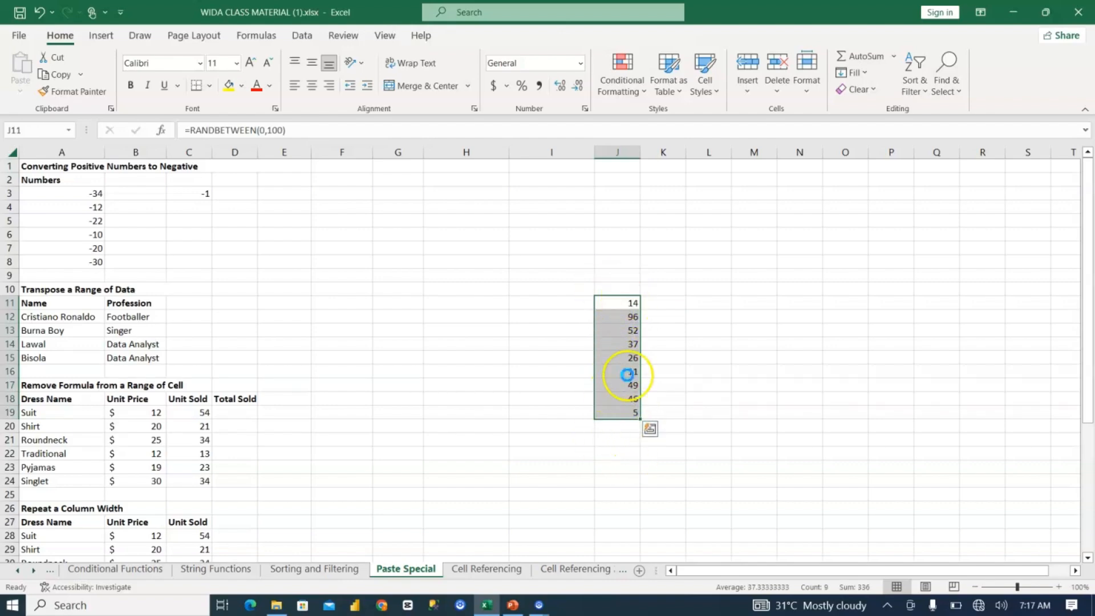
key("ctrl+c")
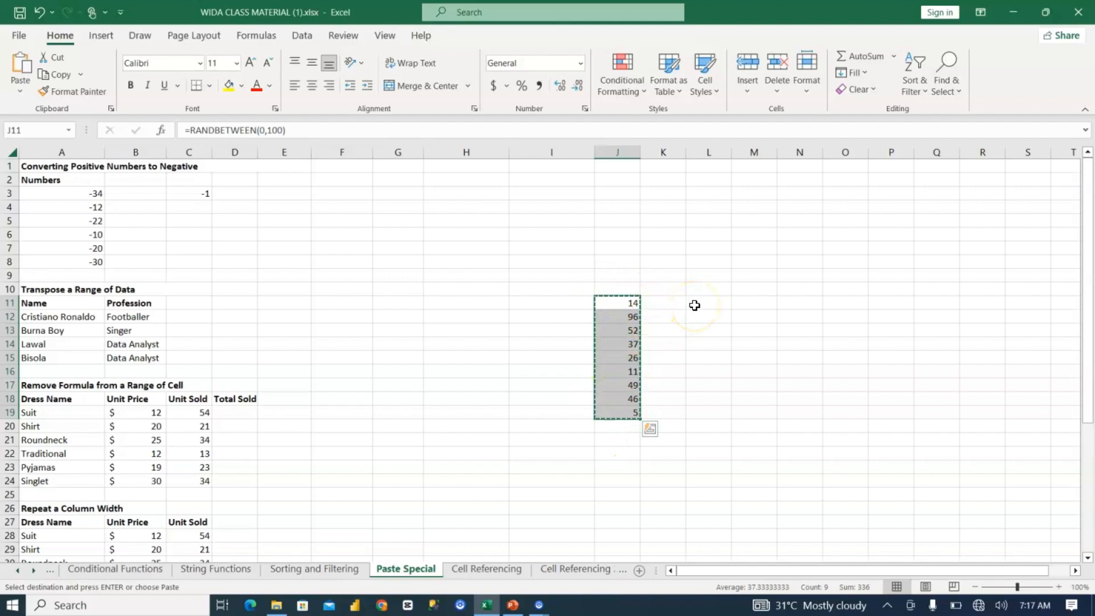
Step: Try a regular paste of the copied cells starting at P12, and undo it
left_click(896, 317)
key("ctrl+v")
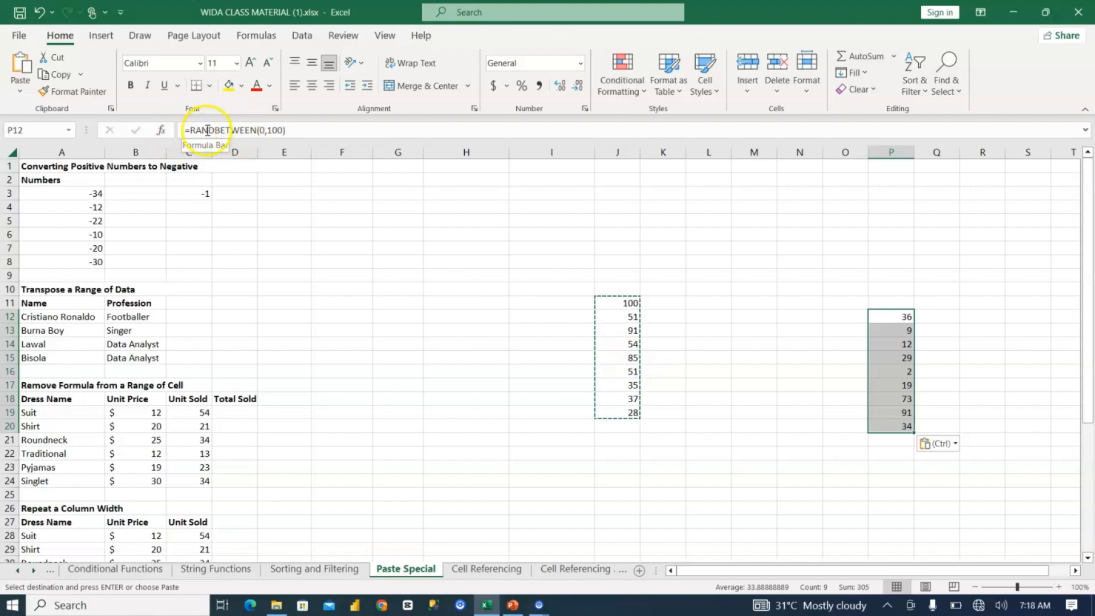
key("Escape")
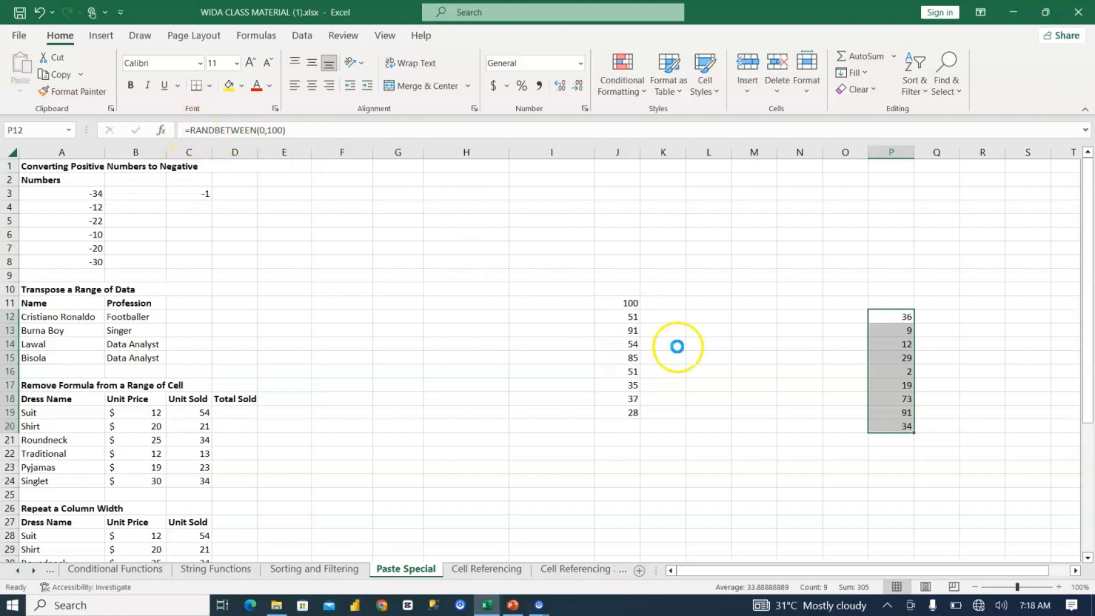
key("ctrl+z")
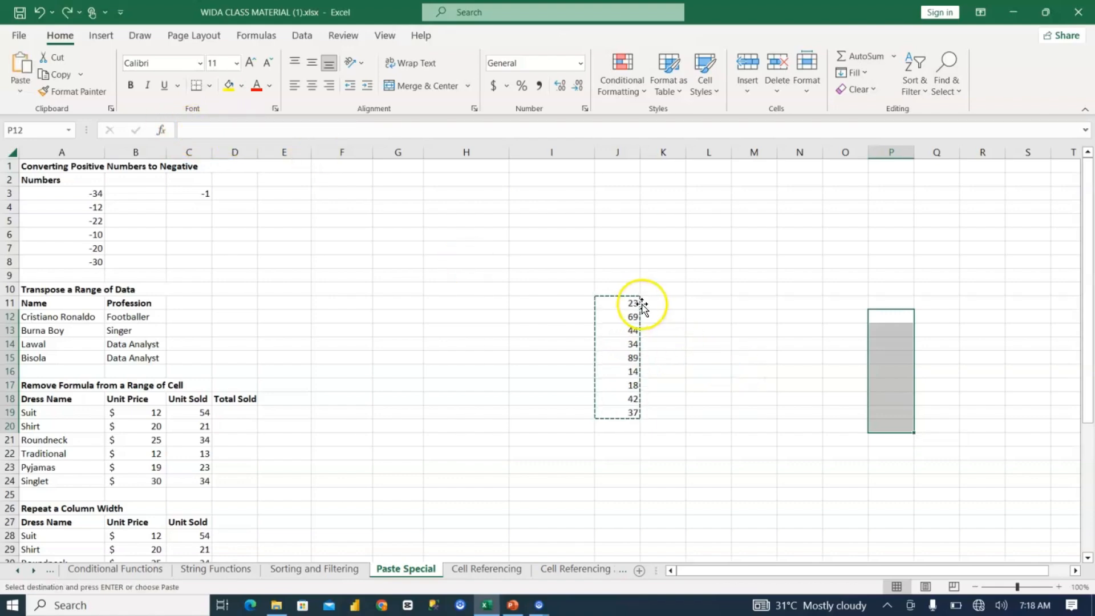
left_click(642, 305)
left_click(614, 304)
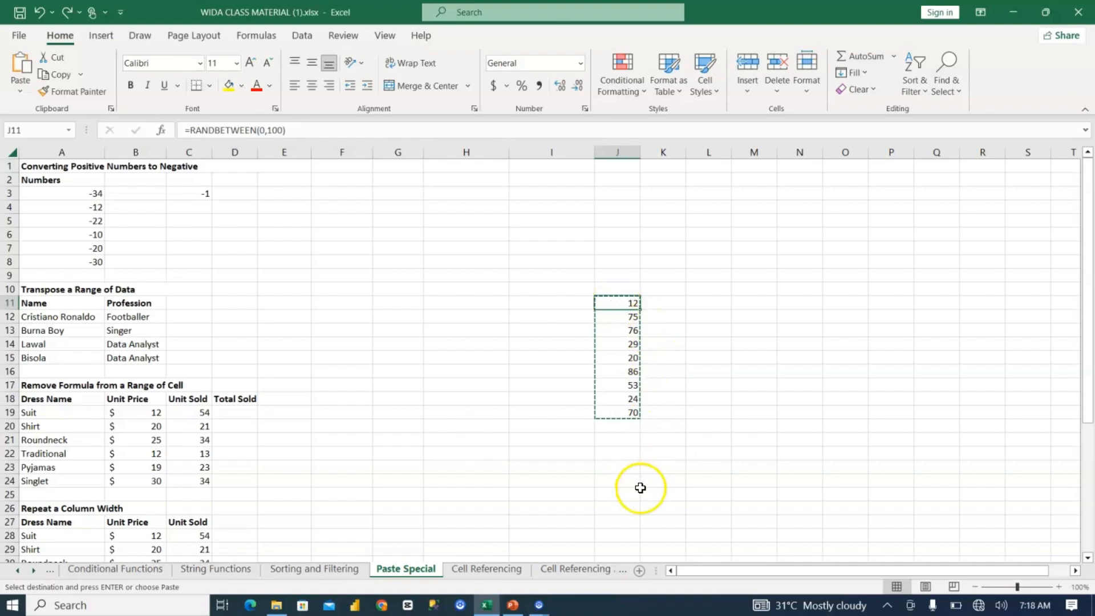
Step: Paste the copied random numbers starting at cell O12, using the Values paste option
left_click(833, 315)
key("ctrl+v")
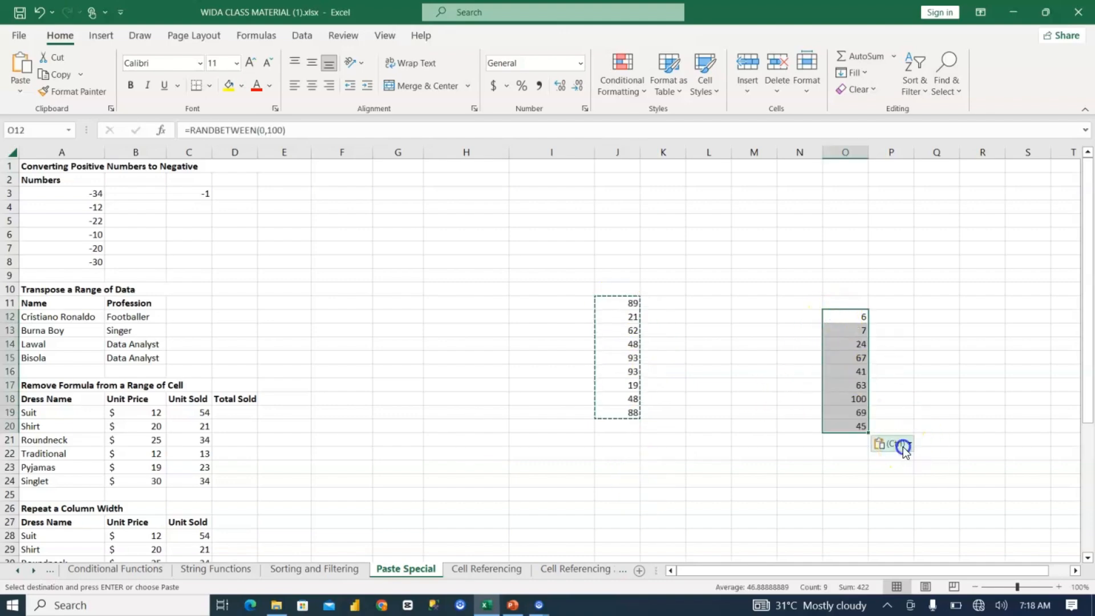
left_click(902, 445)
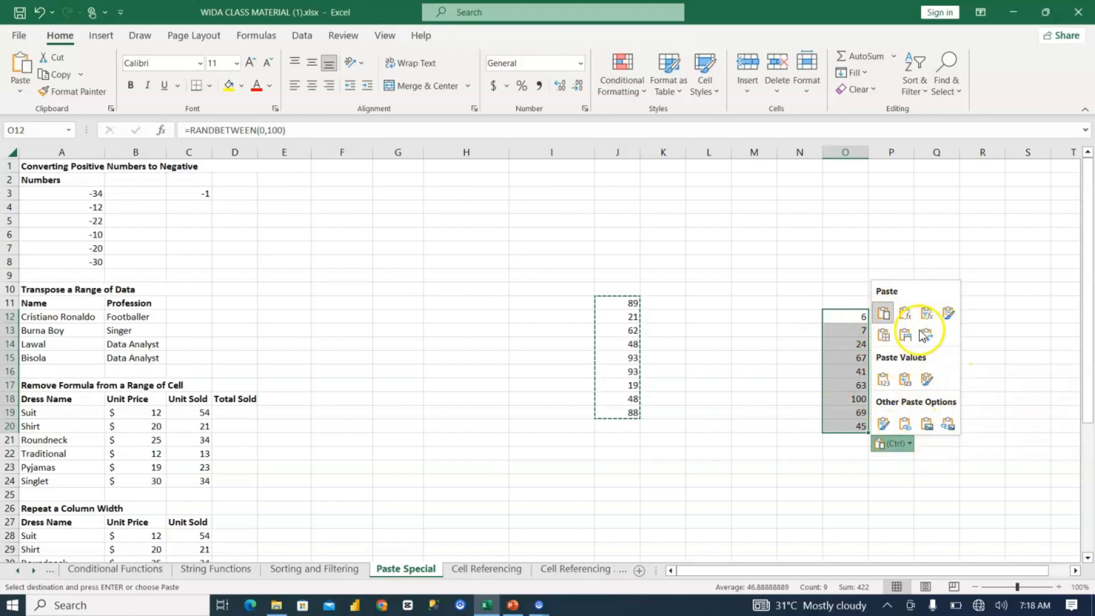
left_click(883, 380)
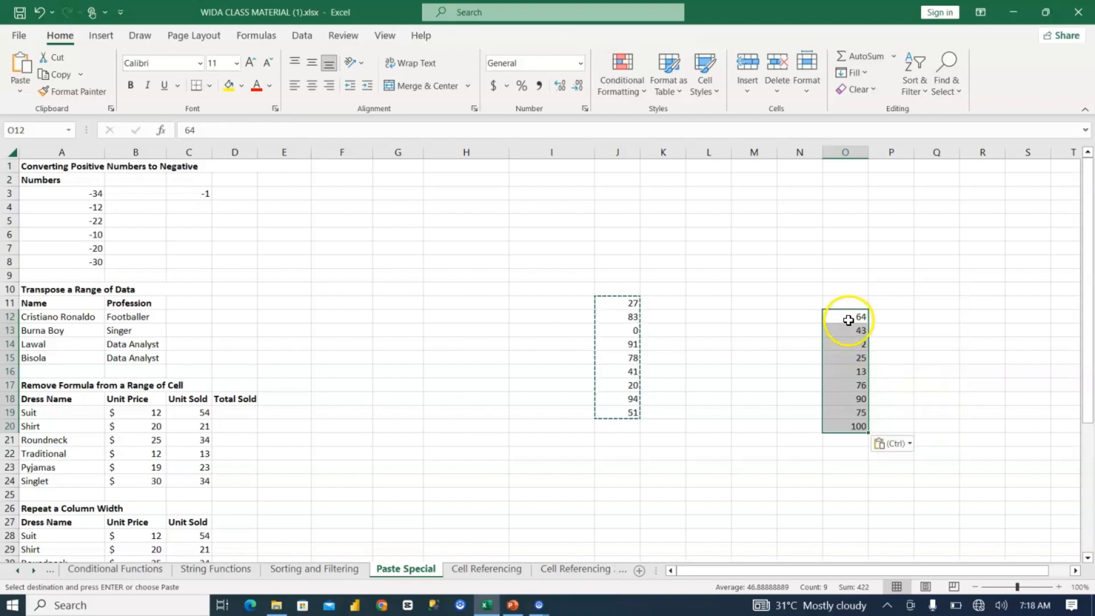
Step: Edit and leave empty cell P12 to recalculate, and compare the pasted values in column O with column J
left_click(897, 315)
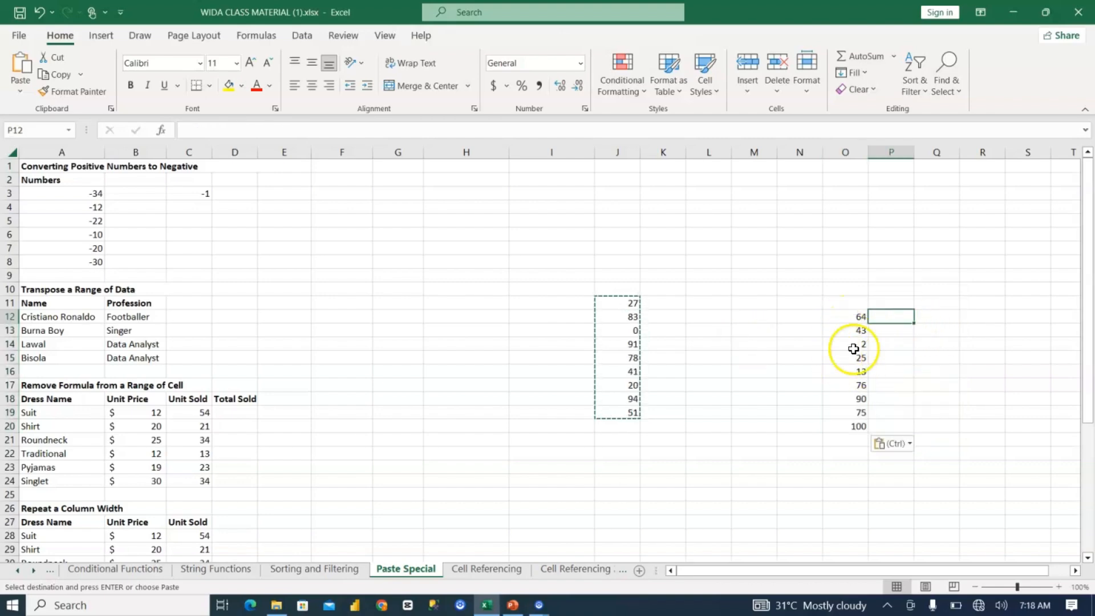
double_click(895, 317)
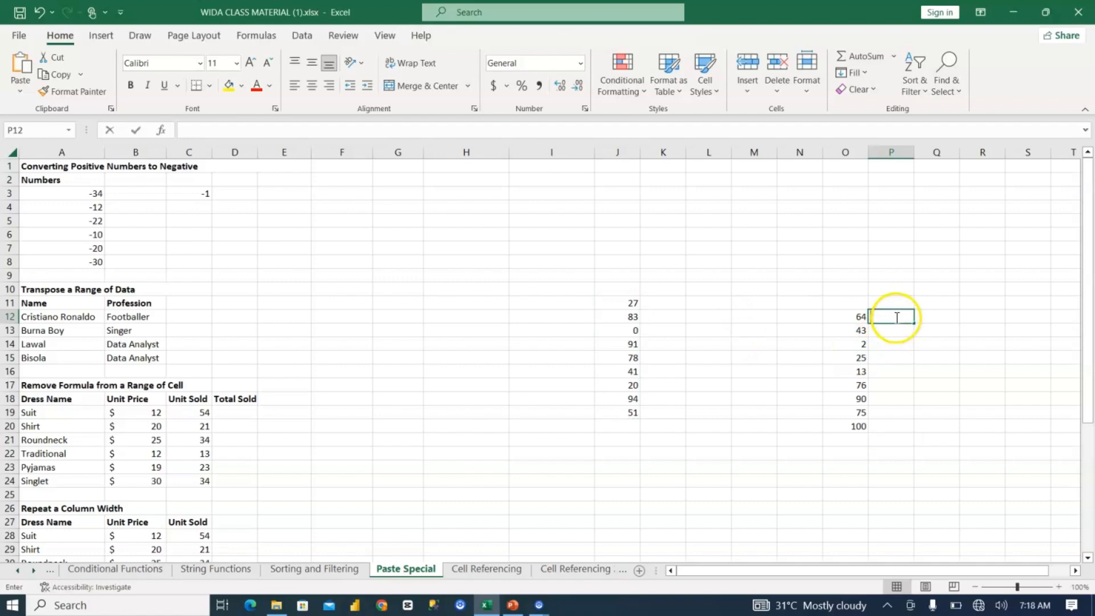
left_click(898, 330)
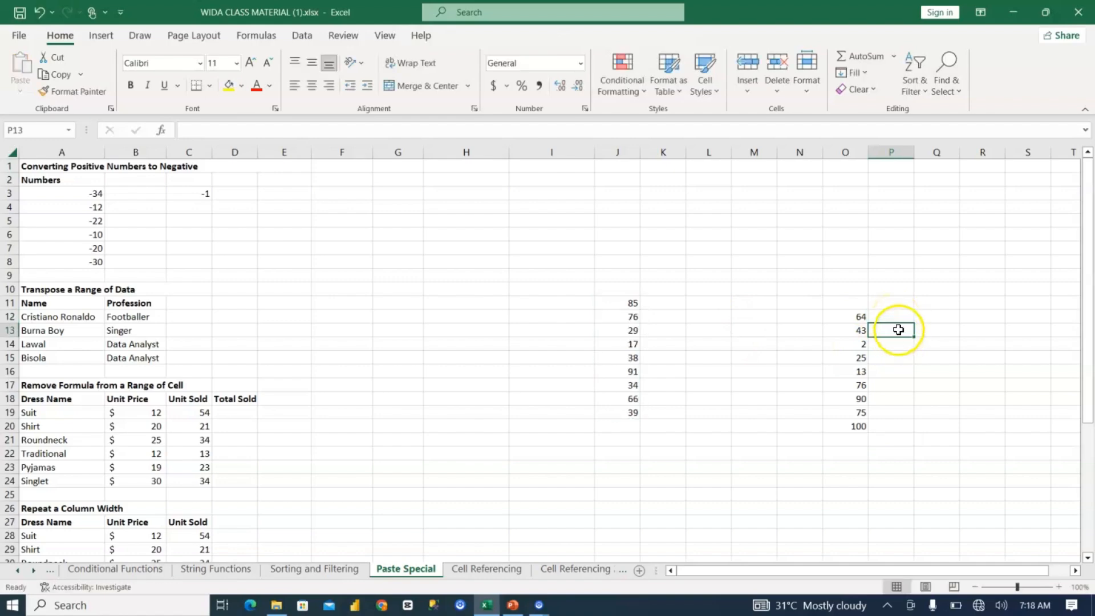
Step: Compare the formula behind the random number in J11 with the pasted value in O12
key("Return")
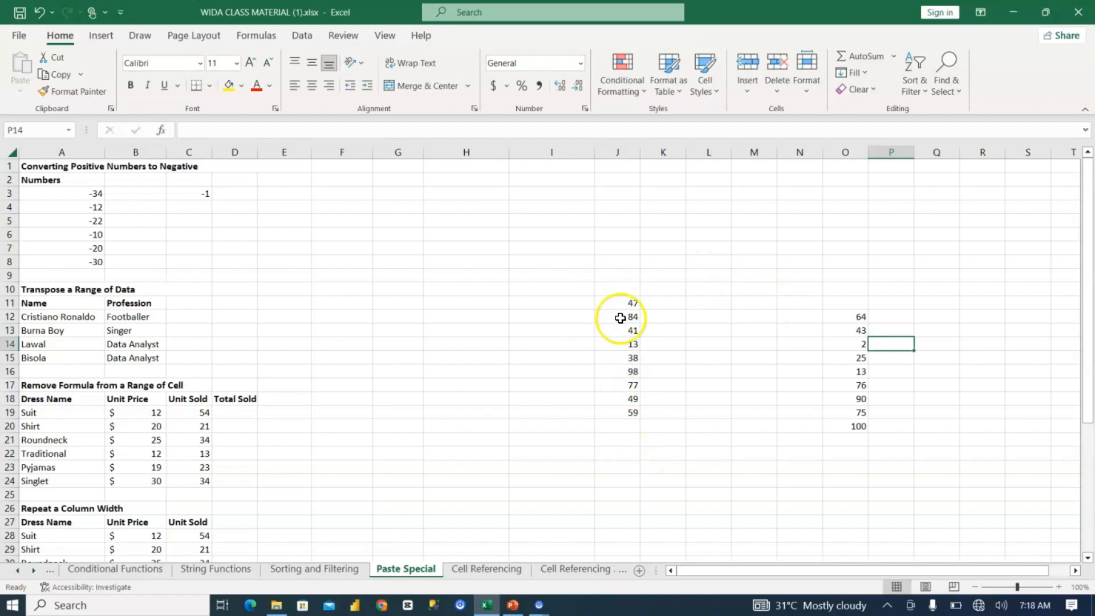
left_click(625, 298)
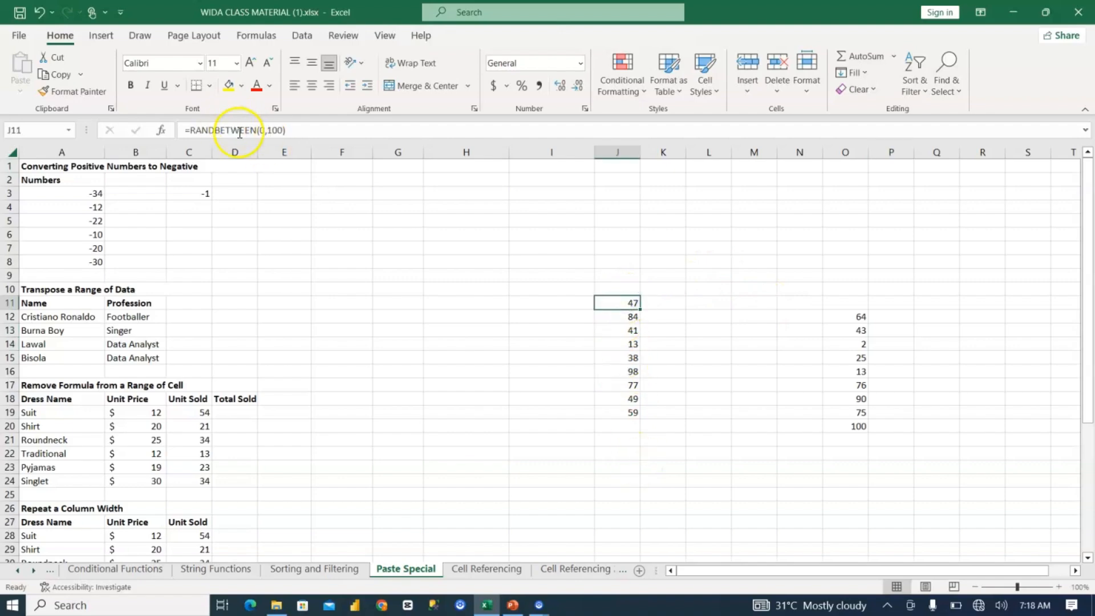
double_click(619, 303)
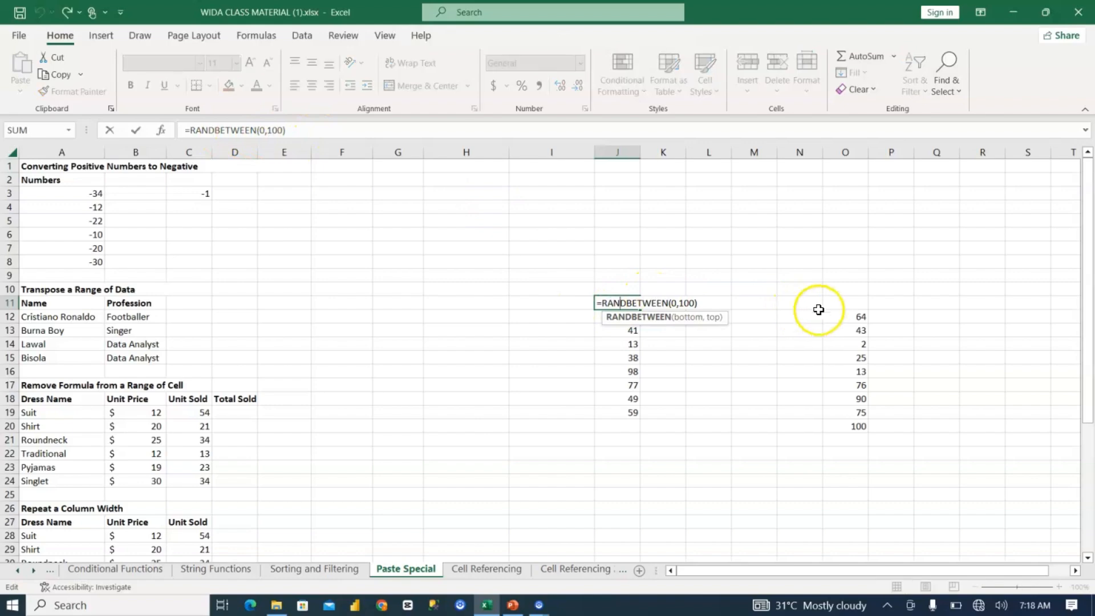
left_click(842, 316)
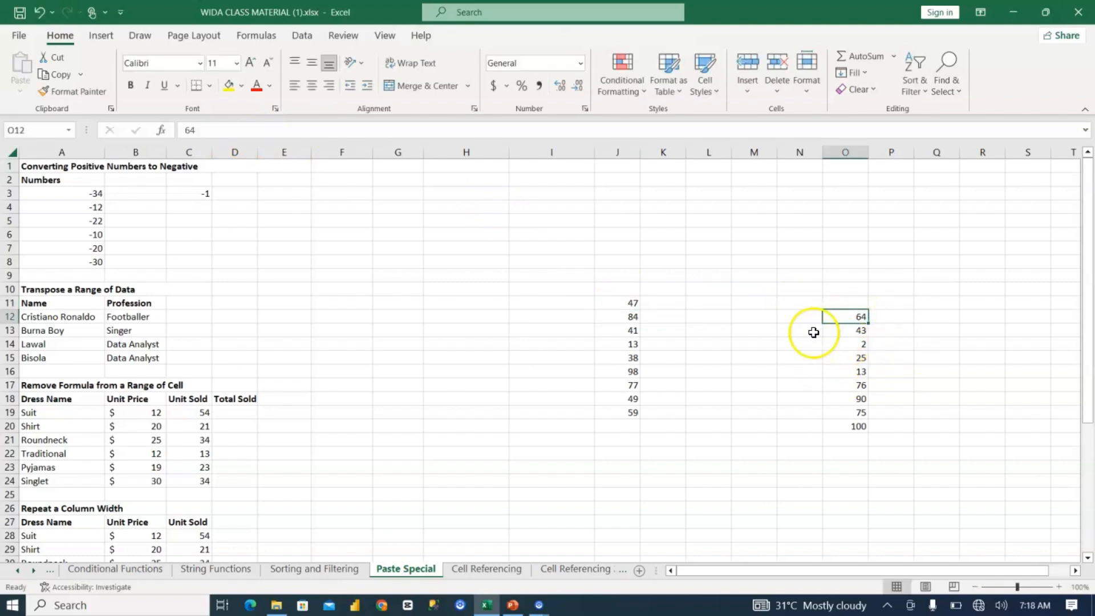
Step: Clear the random numbers and their pasted values from the range J11:O20
left_click_drag(632, 300, 831, 428)
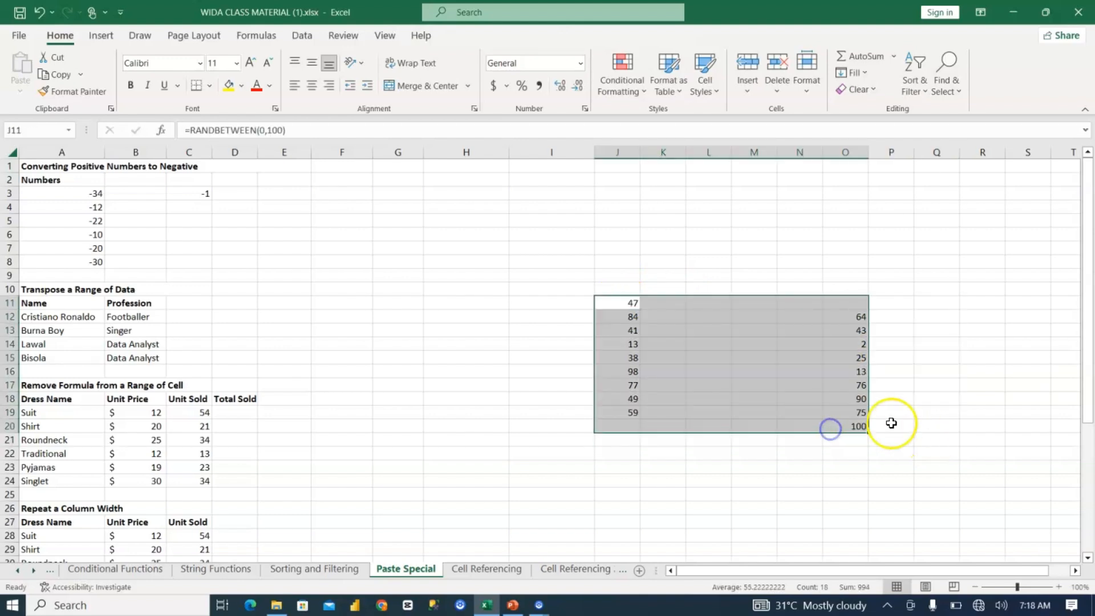
key("Delete")
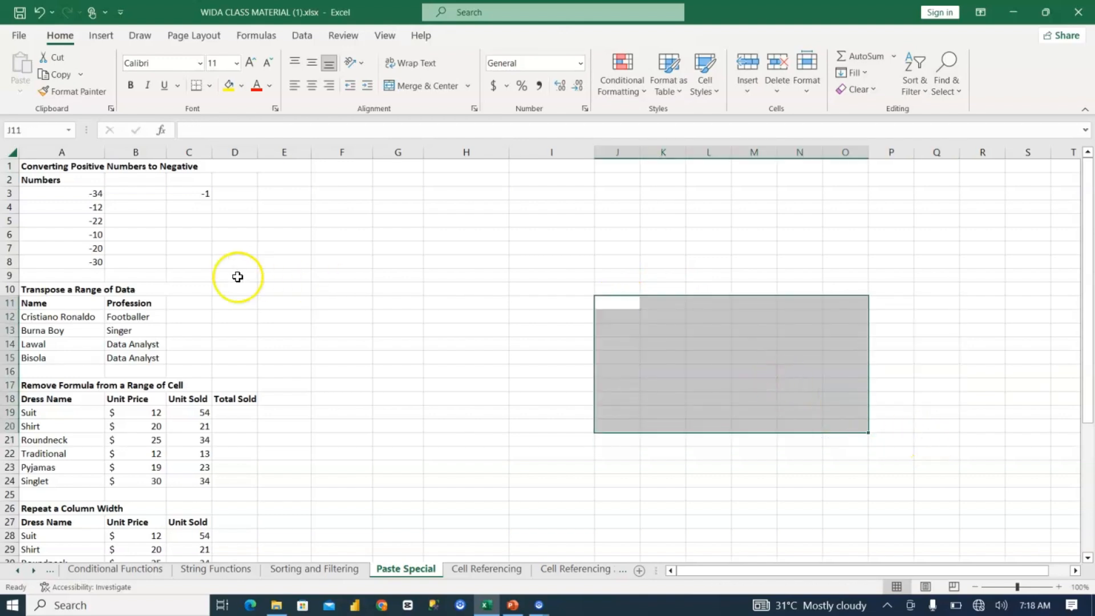
left_click(177, 301)
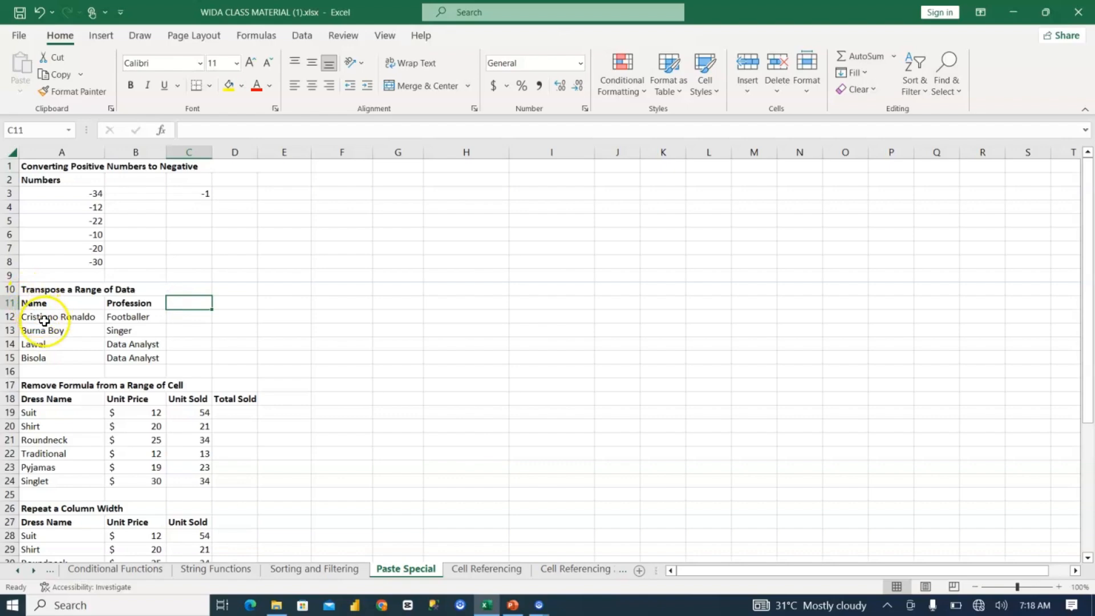
left_click_drag(45, 320, 127, 371)
left_click_drag(68, 318, 132, 355)
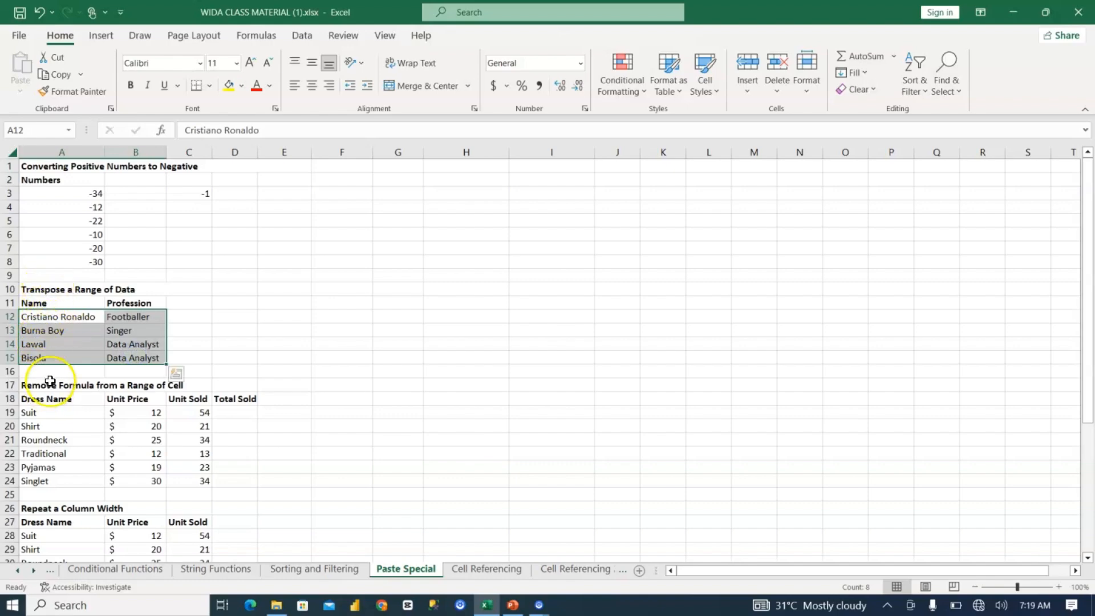
left_click(44, 301)
left_click_drag(44, 301, 83, 330)
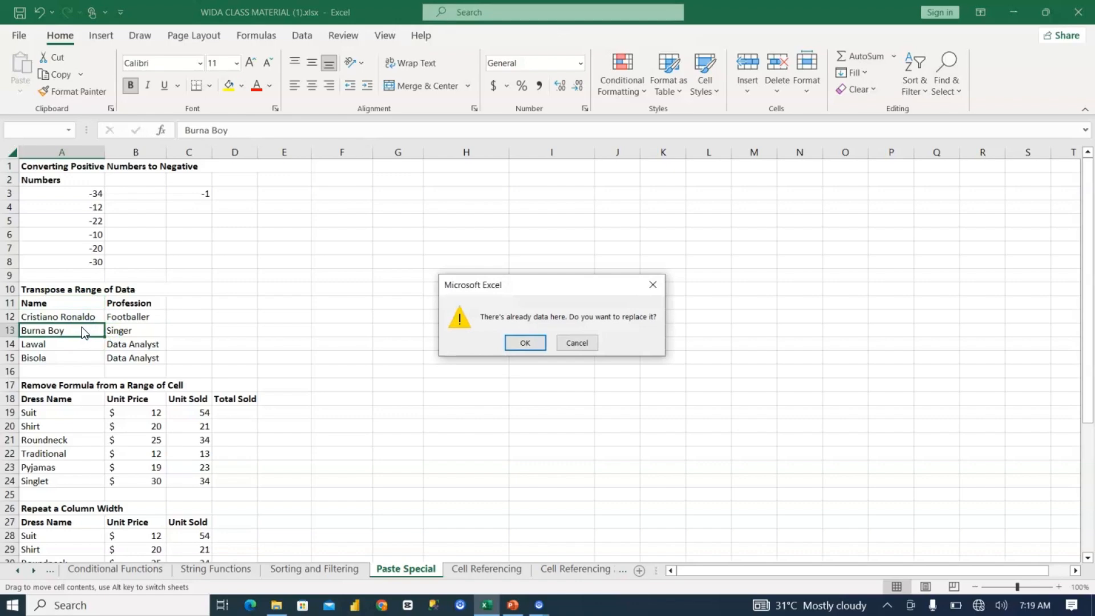
key("Escape")
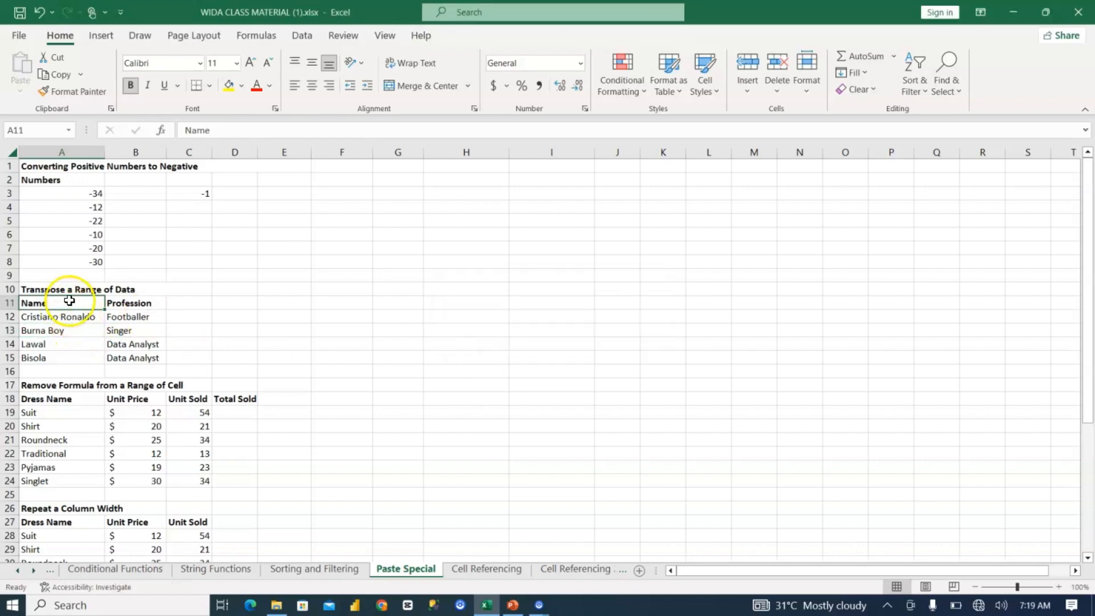
Step: Copy the Name and Profession table in A11:B15 and paste it transposed starting at cell K15
left_click_drag(70, 302, 135, 356)
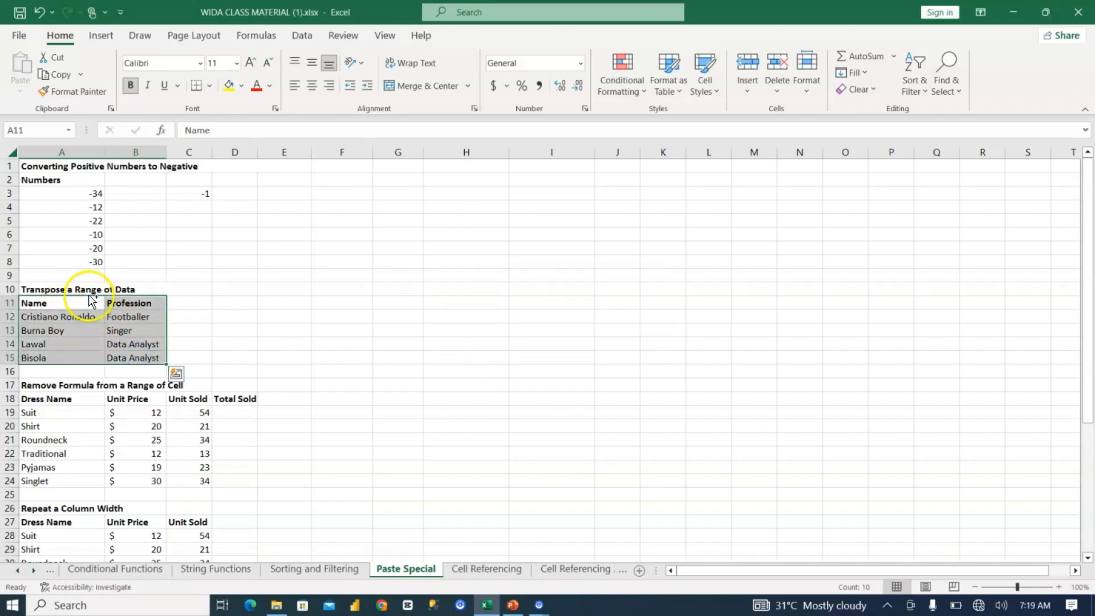
key("ctrl+c")
left_click(675, 355)
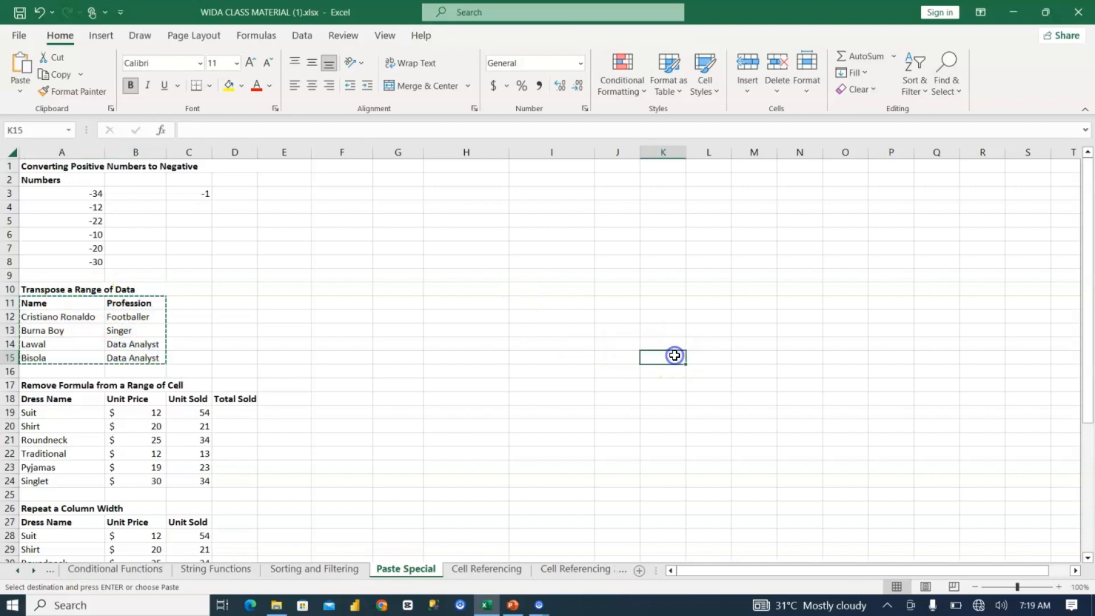
key("ctrl+v")
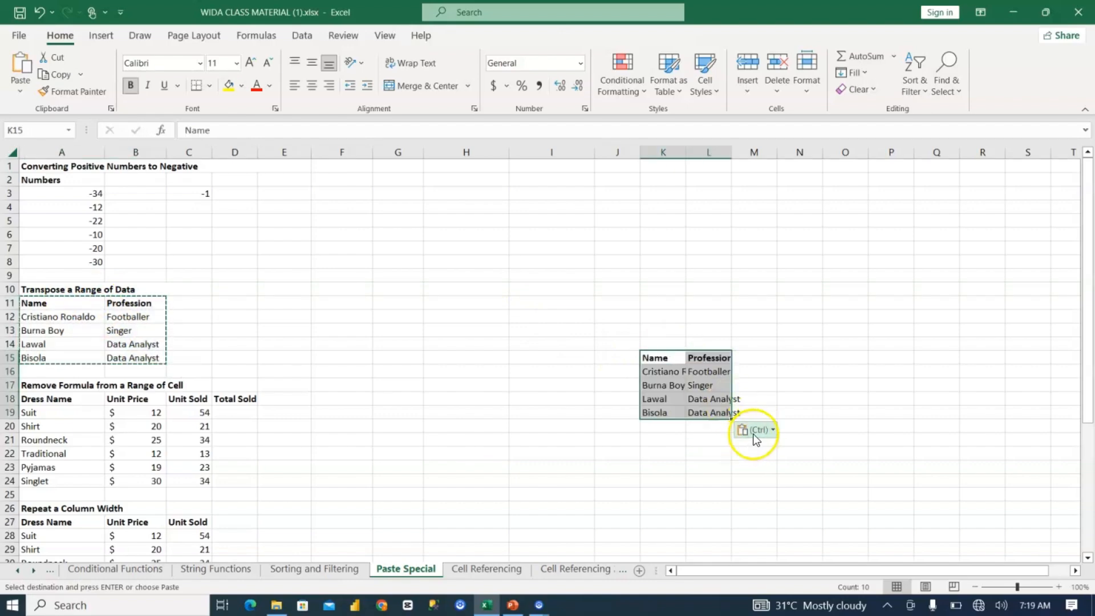
left_click(754, 431)
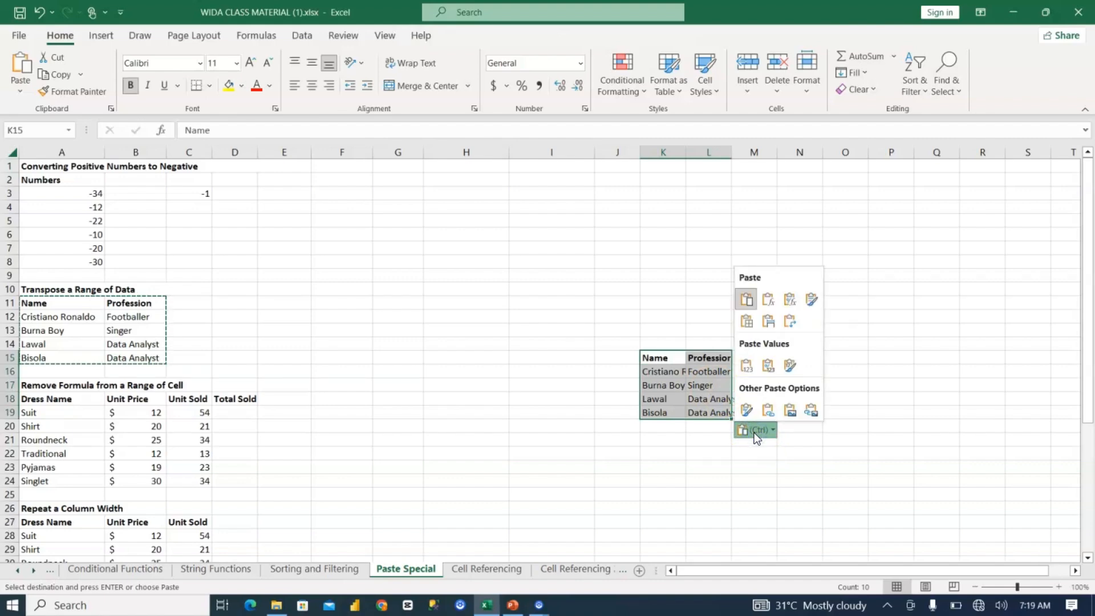
left_click(789, 322)
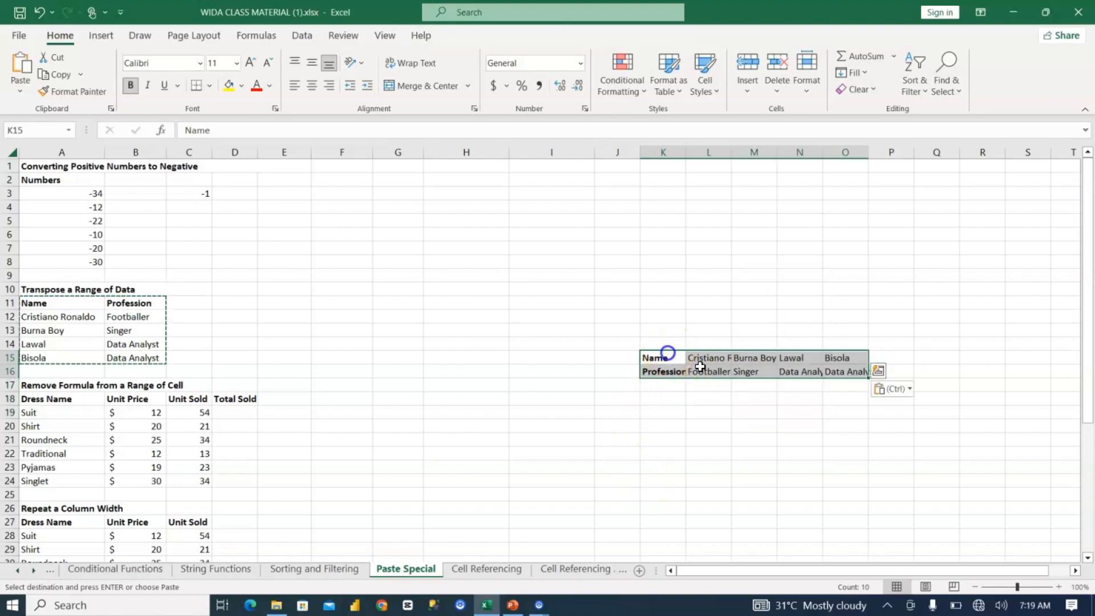
Step: AutoFit column L to the width of its transposed contents
double_click(731, 154)
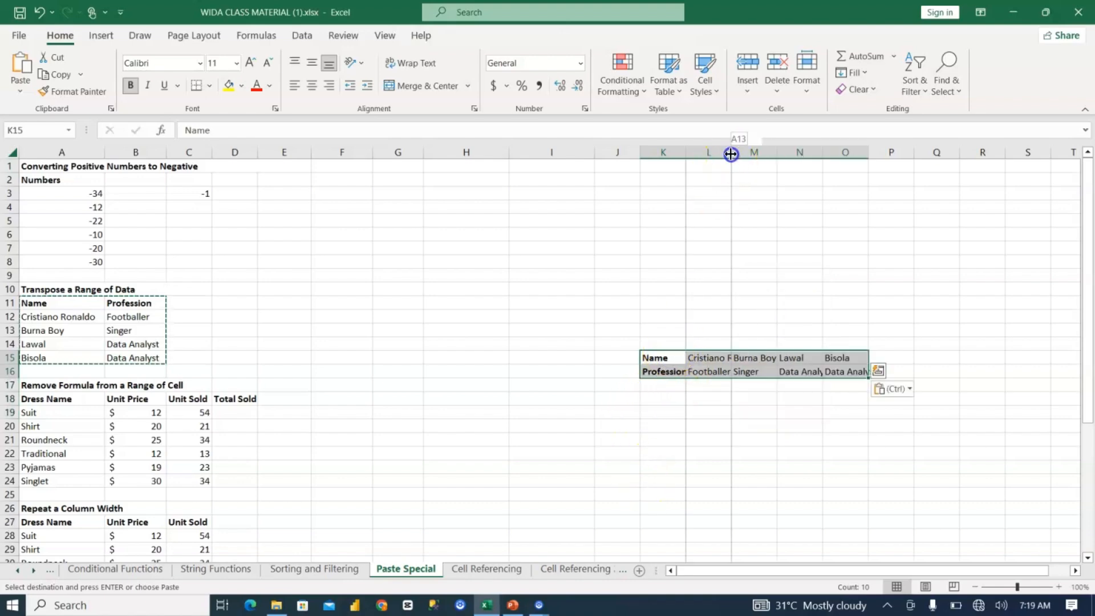
left_click_drag(730, 154, 776, 150)
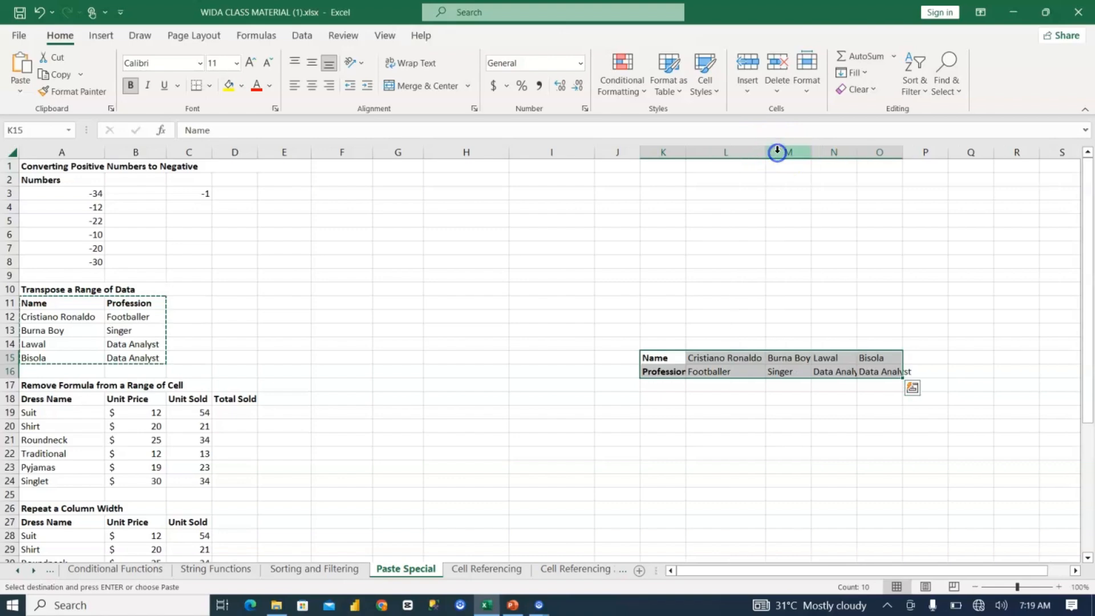
left_click(777, 150)
left_click(661, 397)
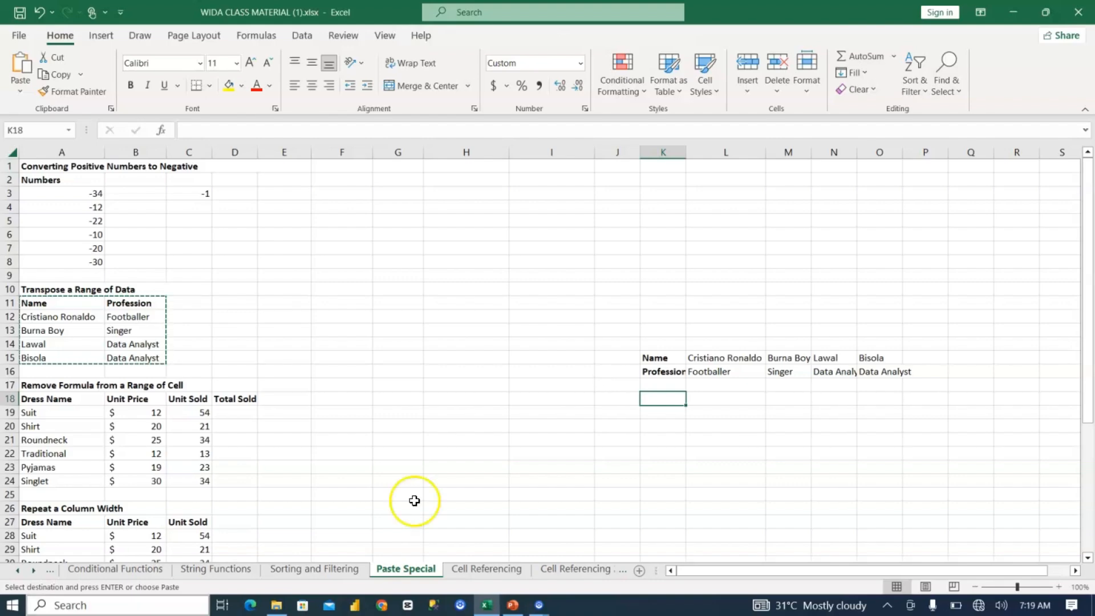
Step: Switch to the Conditional Functions sheet and review the function names listed in D2:D5
left_click(79, 566)
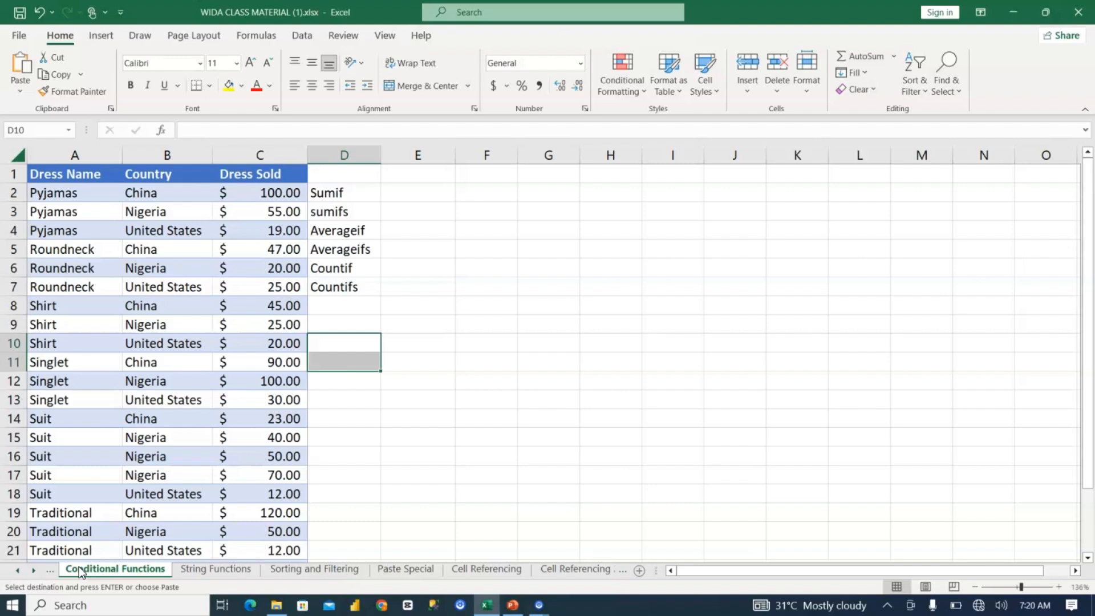
left_click(338, 194)
left_click(347, 213)
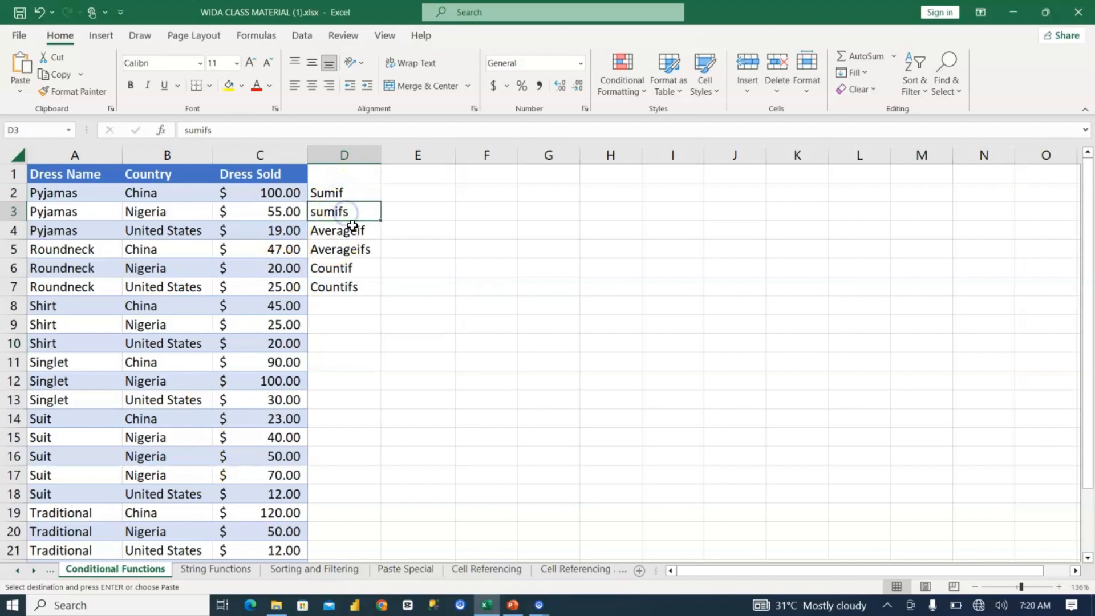
left_click(354, 231)
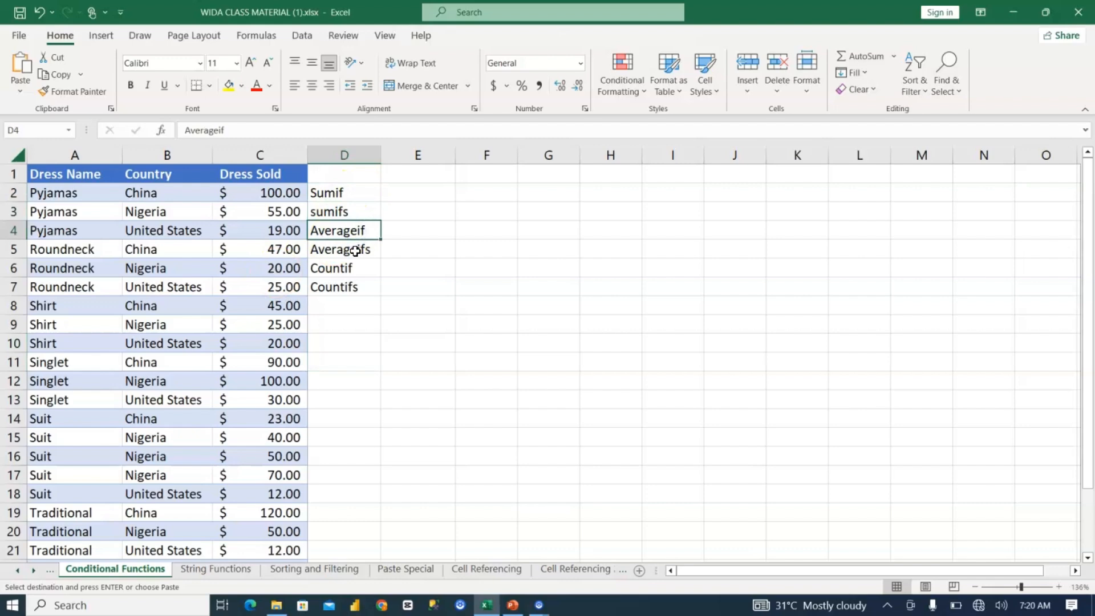
left_click(355, 251)
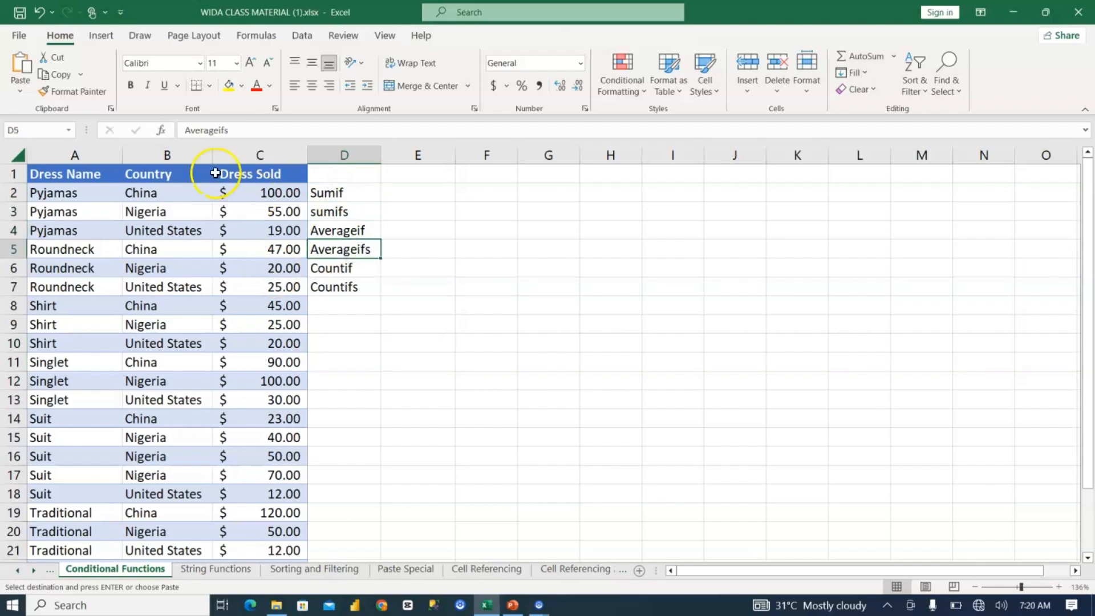
Step: Clear the list of function names in D2:D7
left_click_drag(348, 192, 350, 289)
key("Delete")
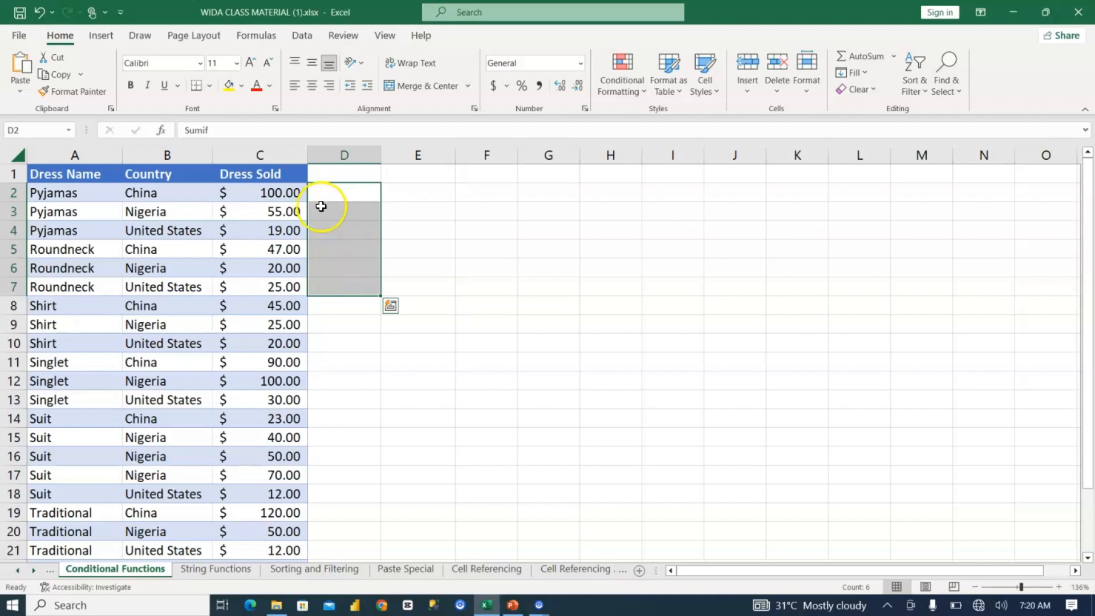
left_click(330, 169)
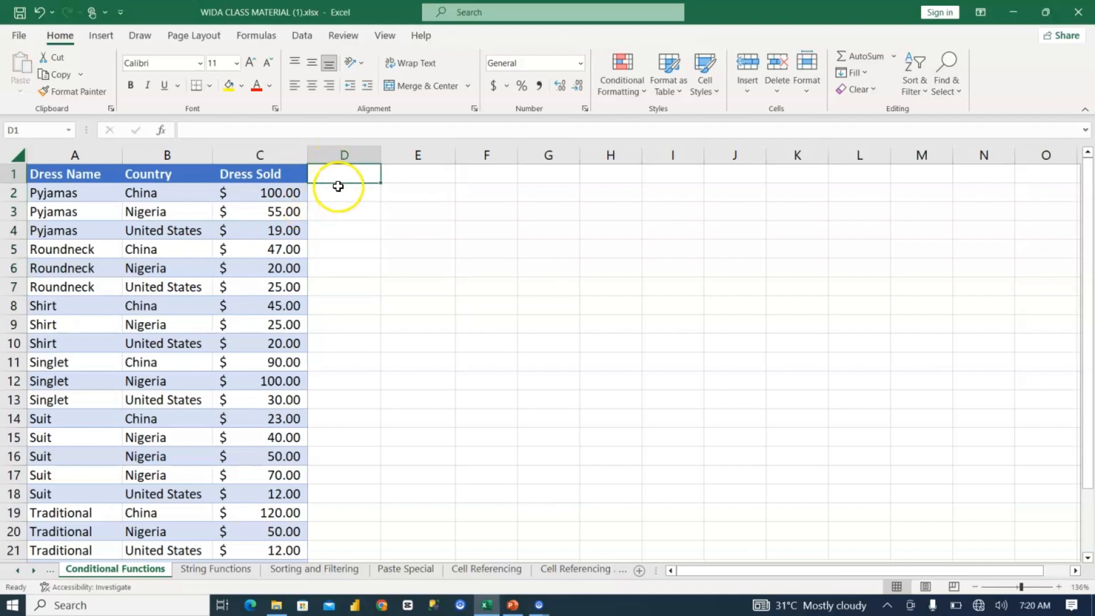
left_click(560, 207)
type("IF")
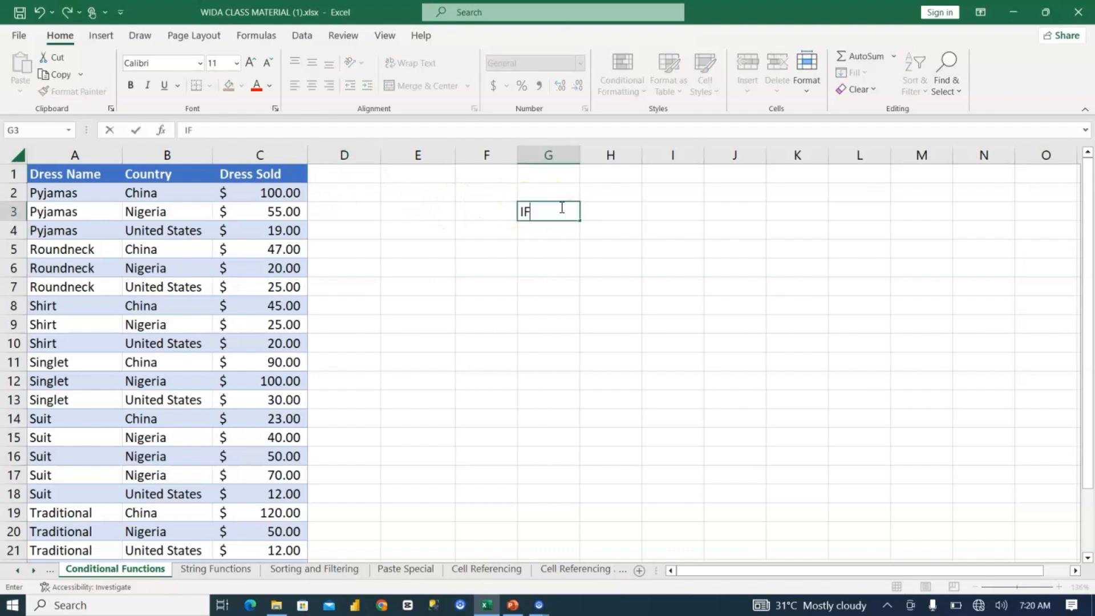
key("Escape")
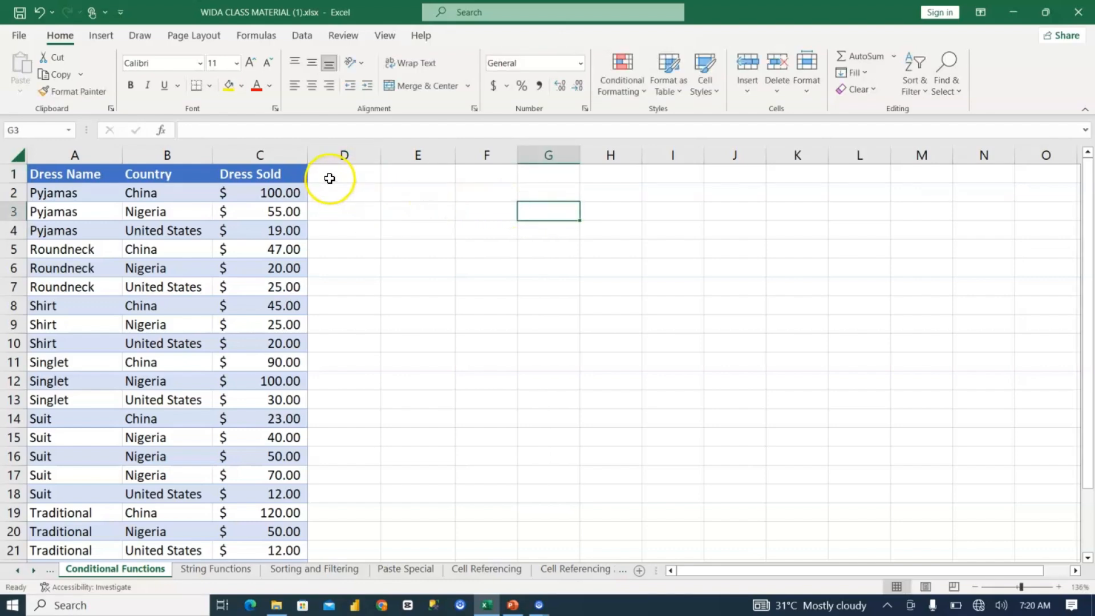
Step: Enter the header Region in cell D1, beside the Dress Sold column
left_click(329, 173)
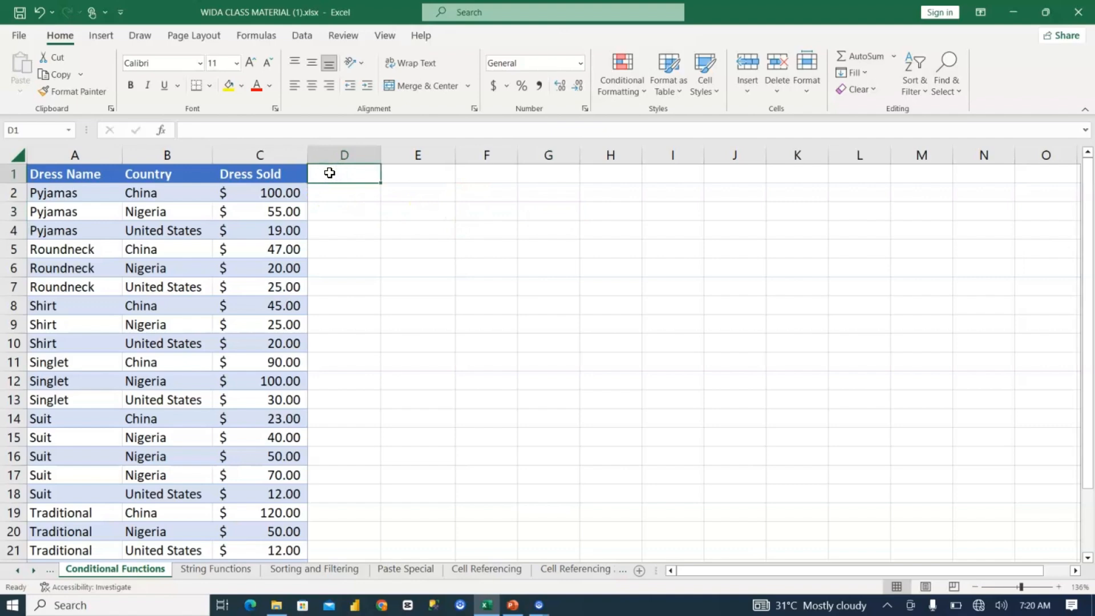
type("Region")
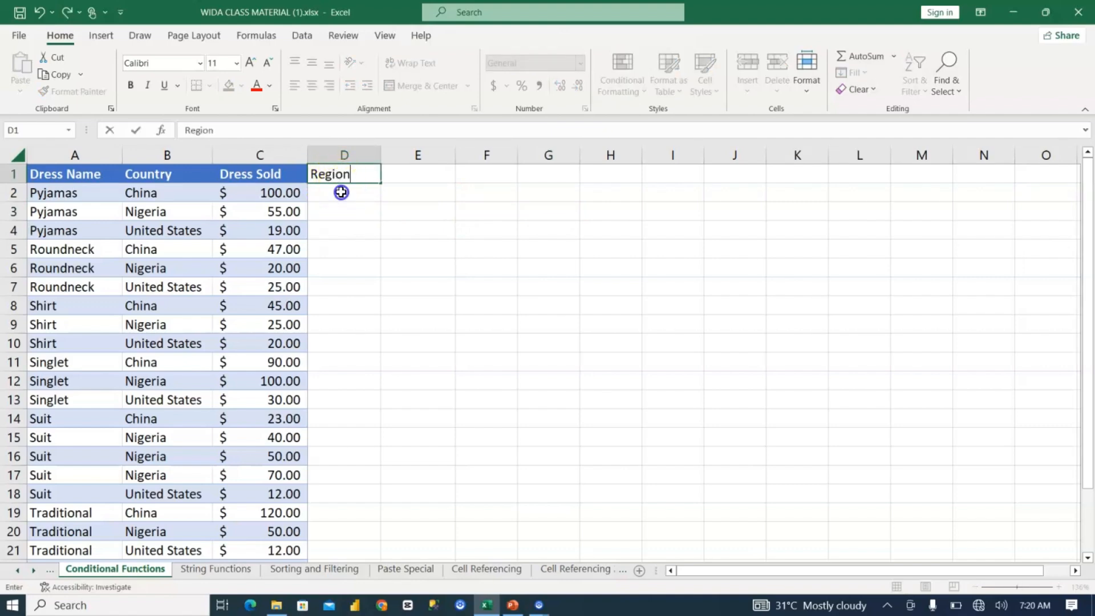
left_click(341, 190)
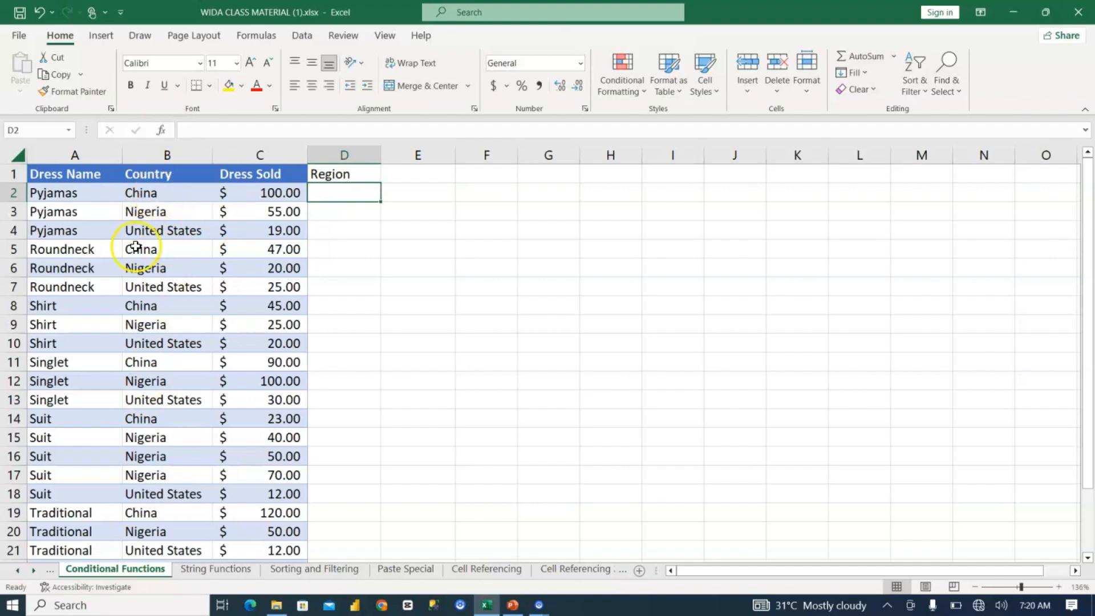
Step: Zoom the sheet to 150% and begin an IF formula in D2 that tests whether B2 equals "China"
scroll(153, 256, "down", 8)
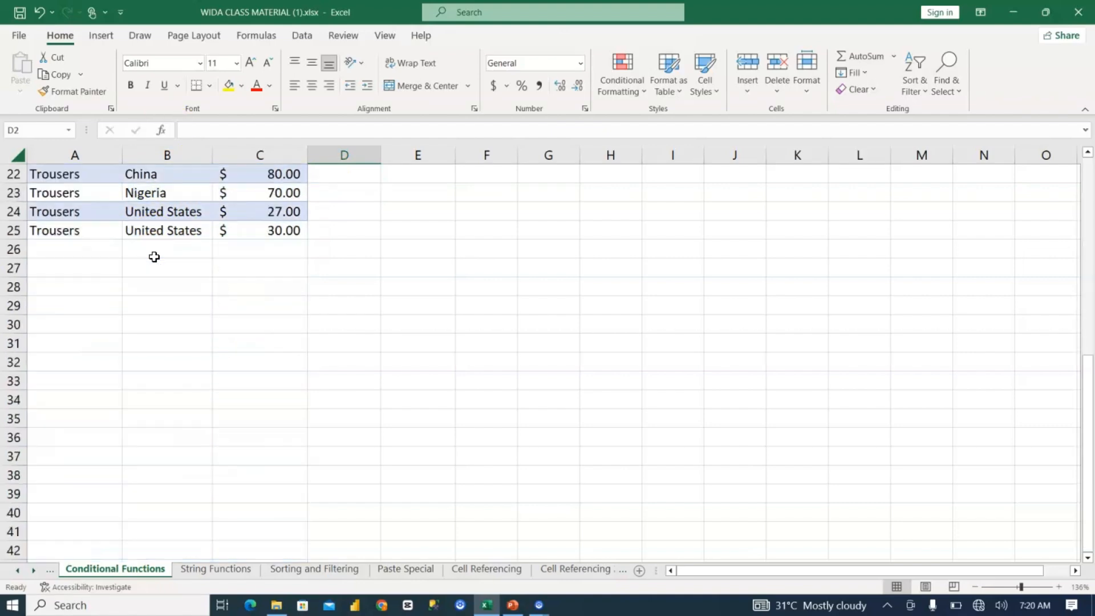
scroll(154, 257, "up", 8)
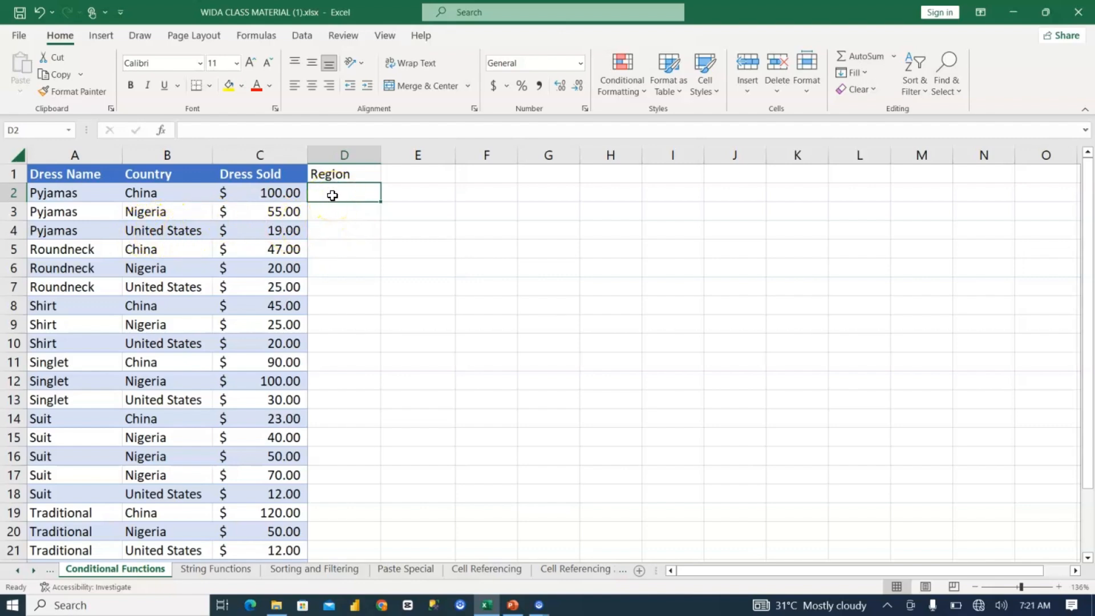
left_click(1059, 586)
scroll(343, 222, "up", 1)
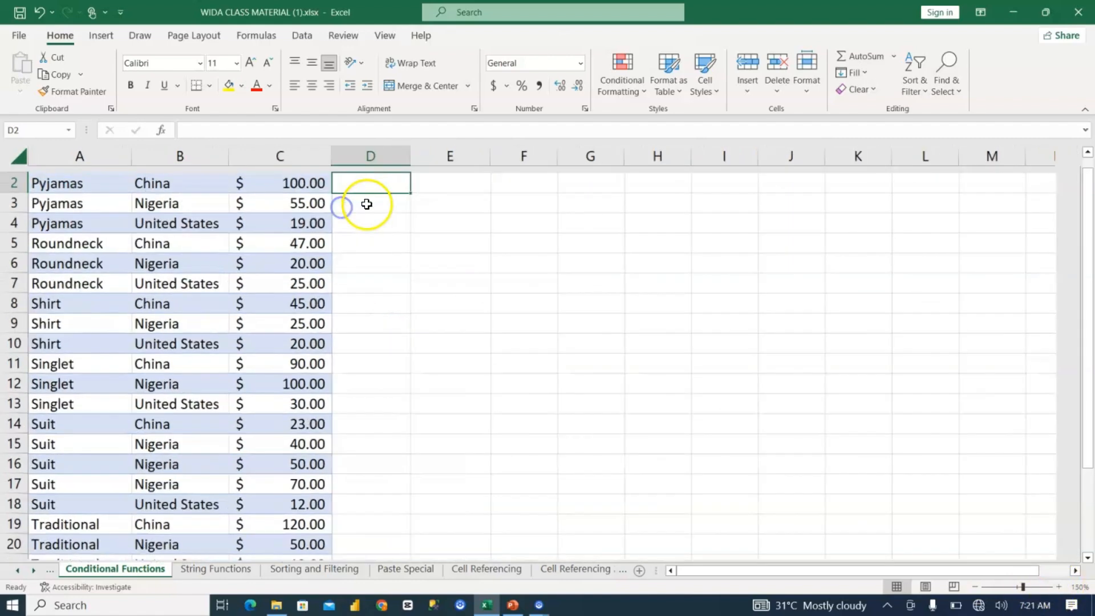
scroll(391, 224, "up", 1)
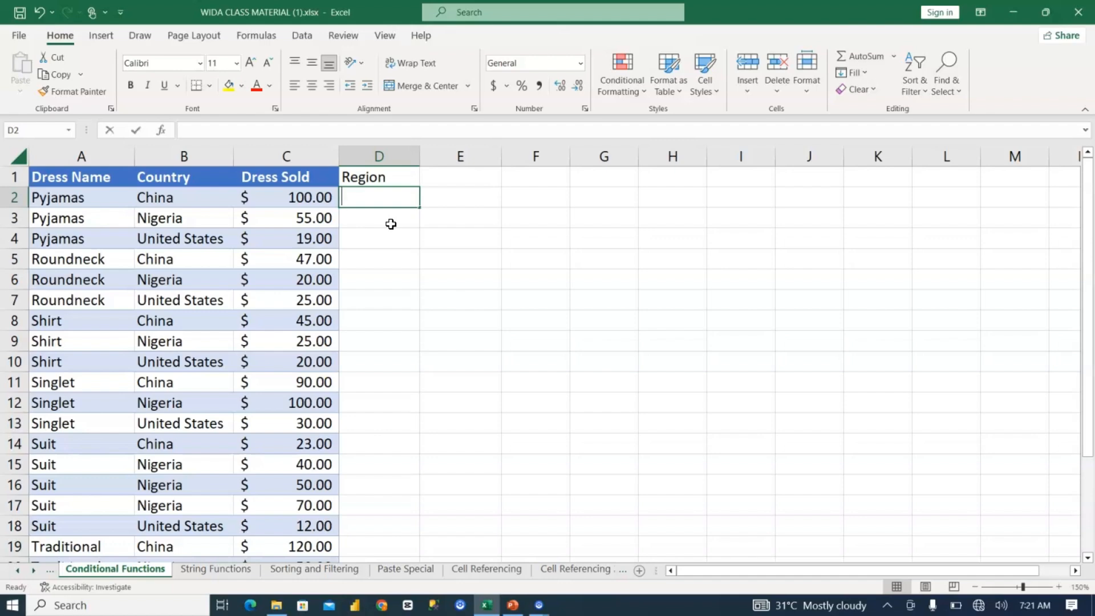
type("if")
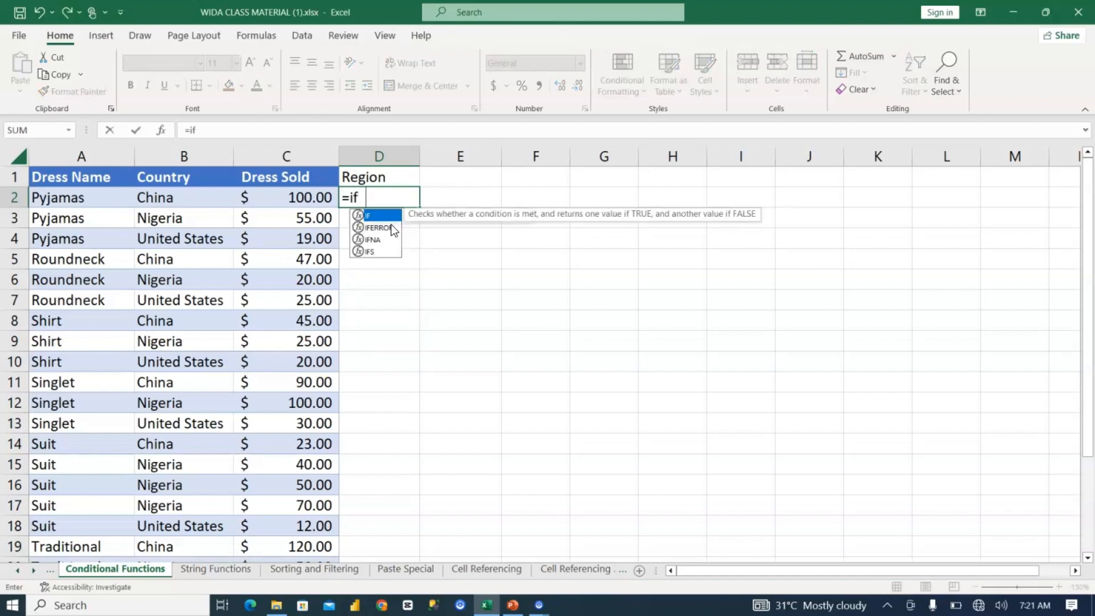
key("Tab")
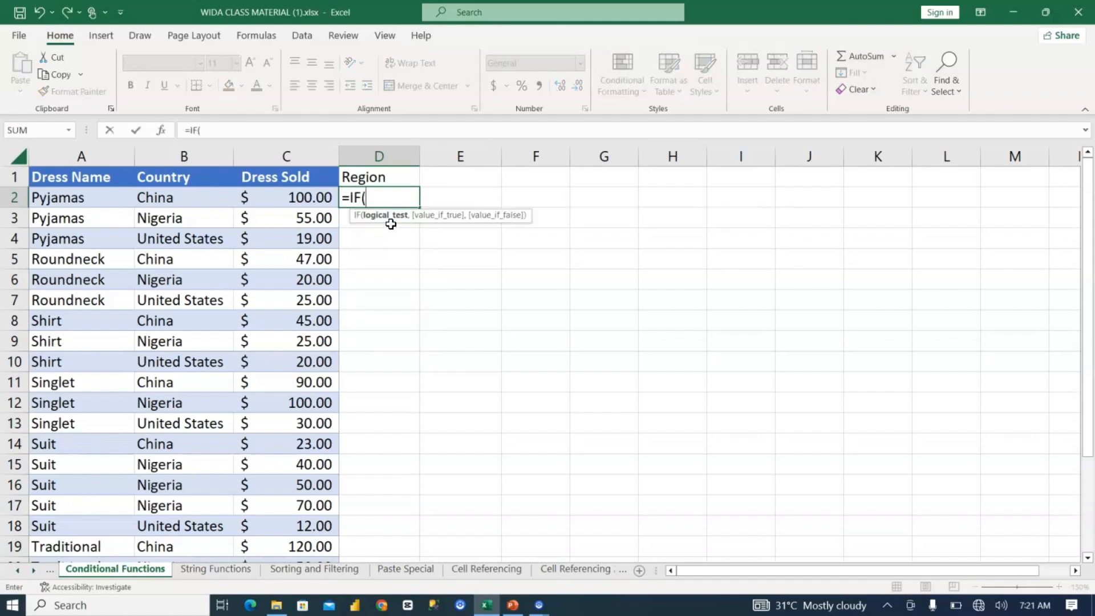
left_click(169, 194)
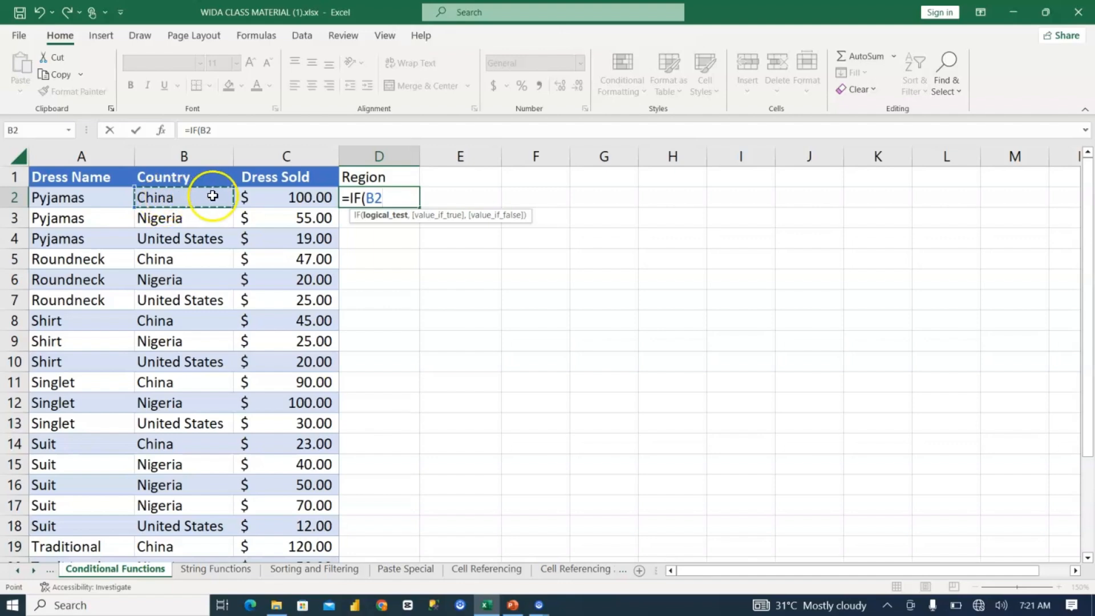
type("=\"")
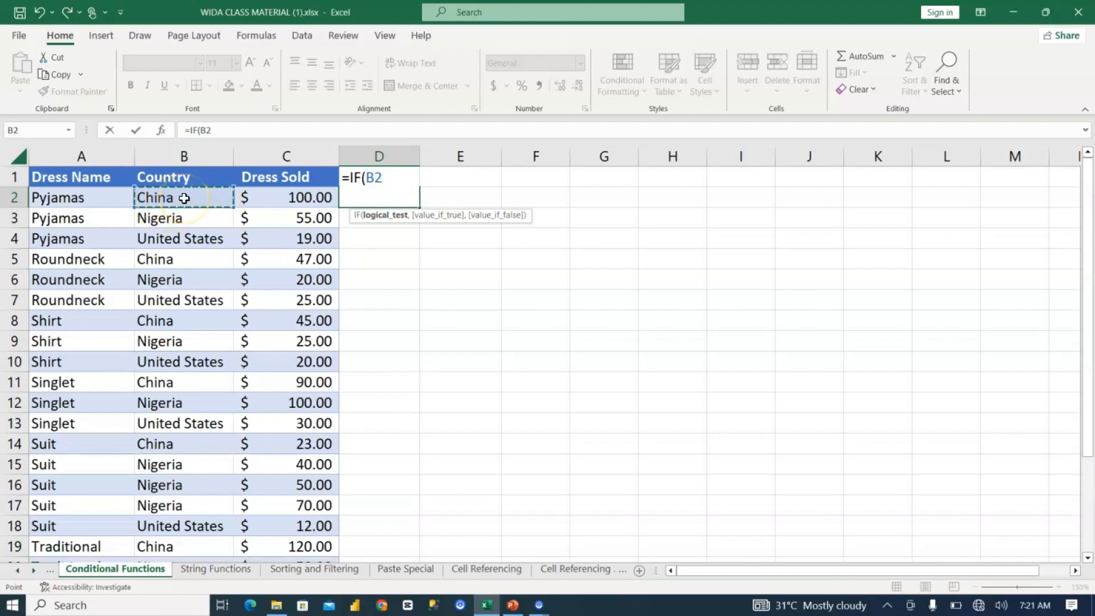
type("China")
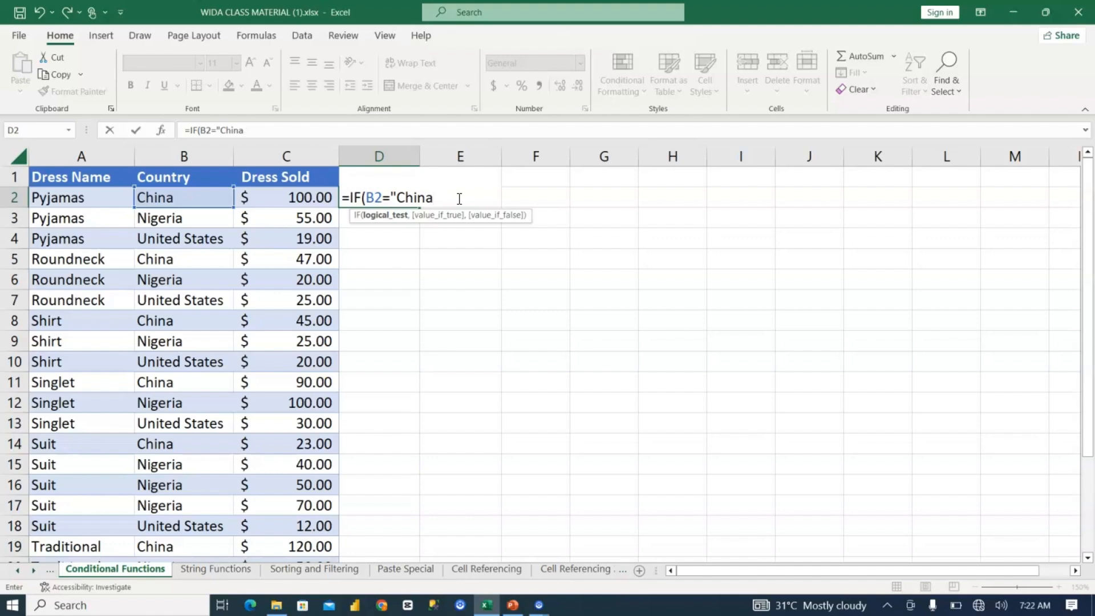
Step: Complete the D2 formula with "Asia" as the value if true and no value if false, as =IF(B2="China","Asia")
type("\",:A")
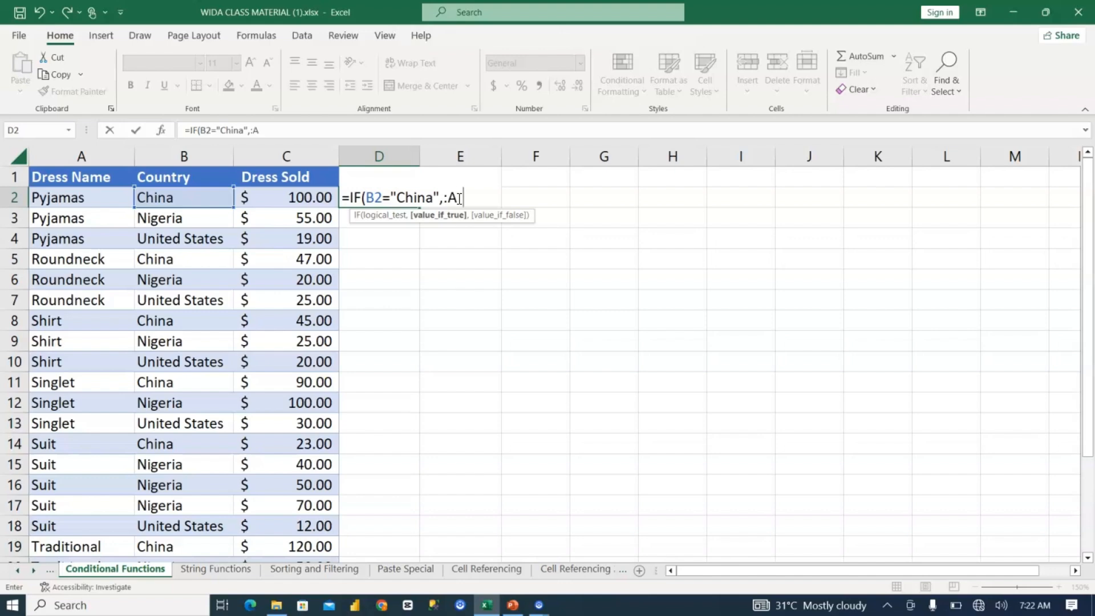
type("si")
key("BackSpace")
key("BackSpace")
key("BackSpace")
key("BackSpace")
type("\"Asia\",N")
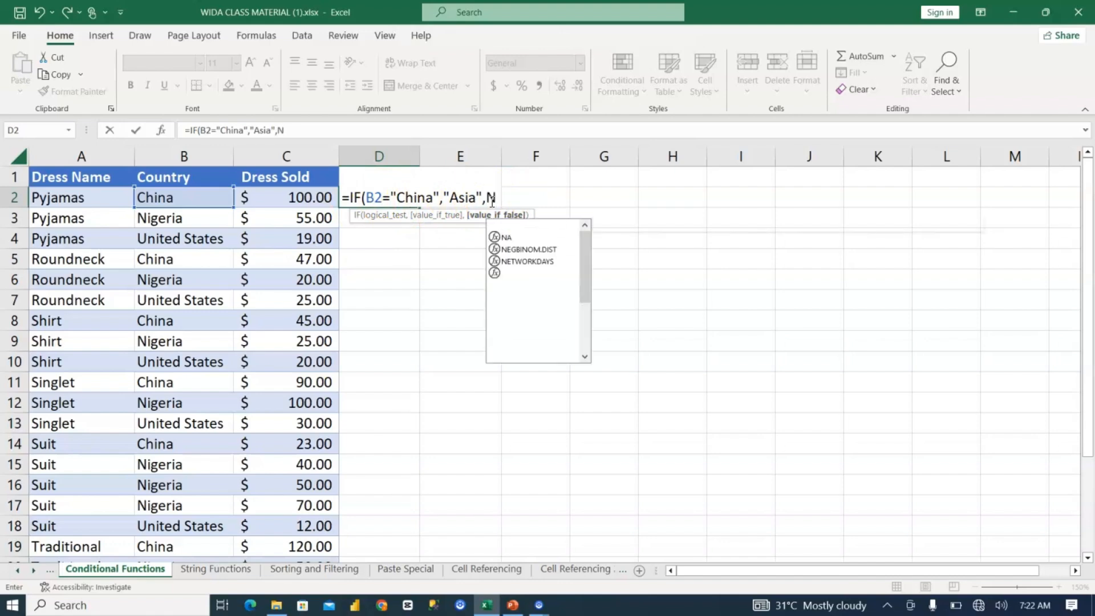
key("BackSpace")
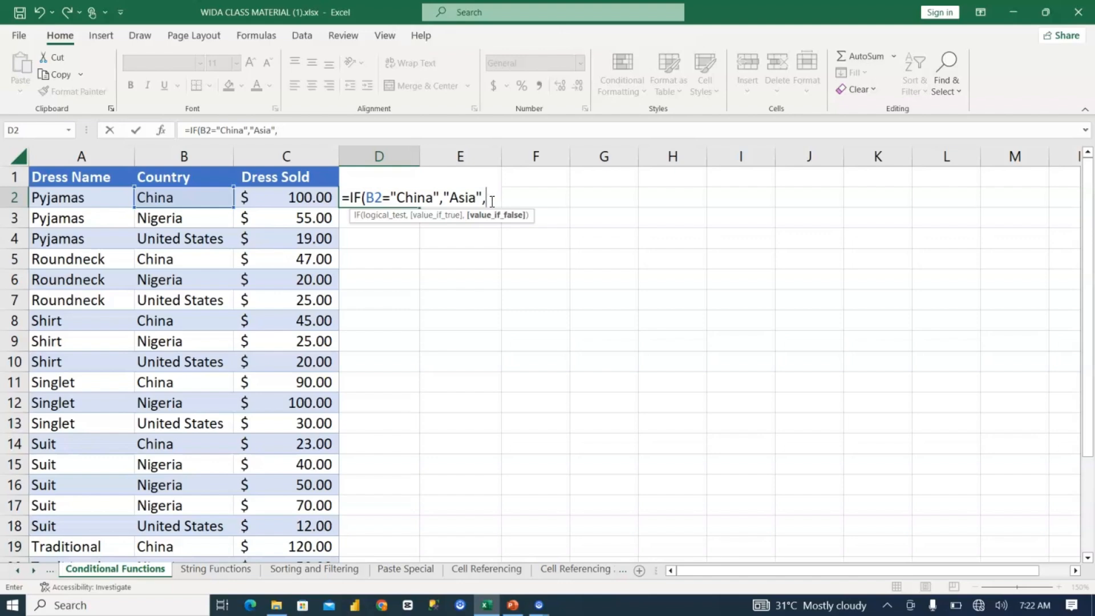
key("Left")
type(")")
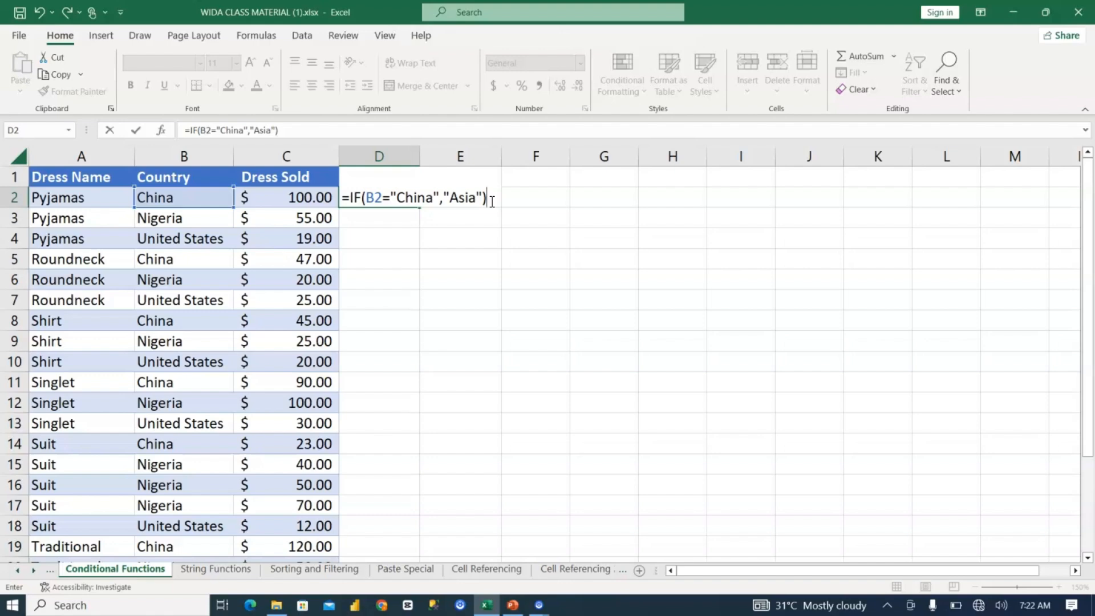
key("Return")
Step: Fill the D2 formula down the Region column and check the China rows in D5 and D8
left_click(373, 200)
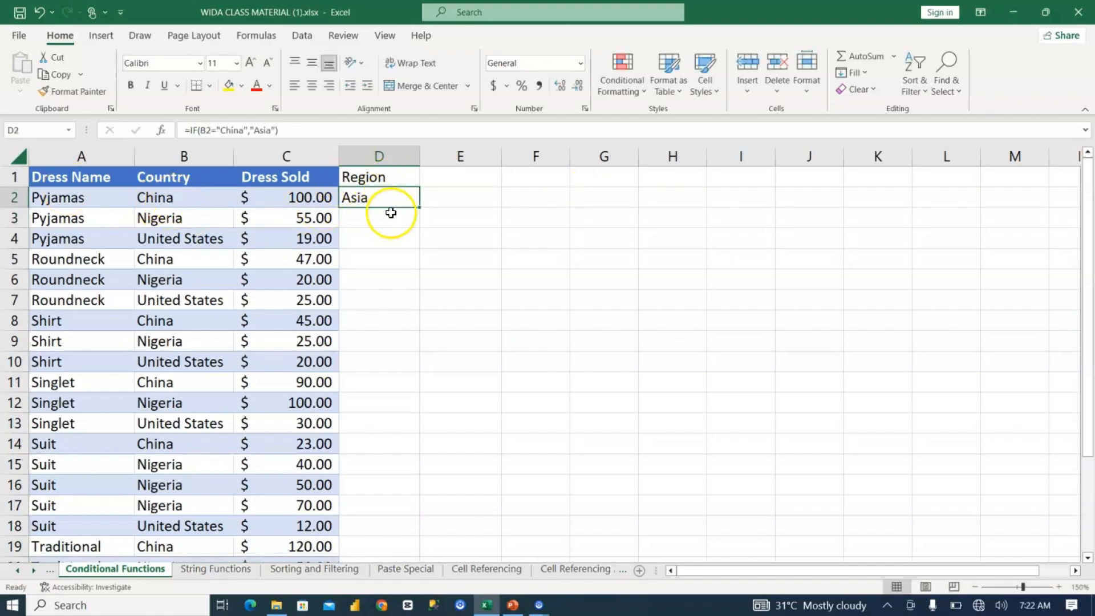
double_click(420, 207)
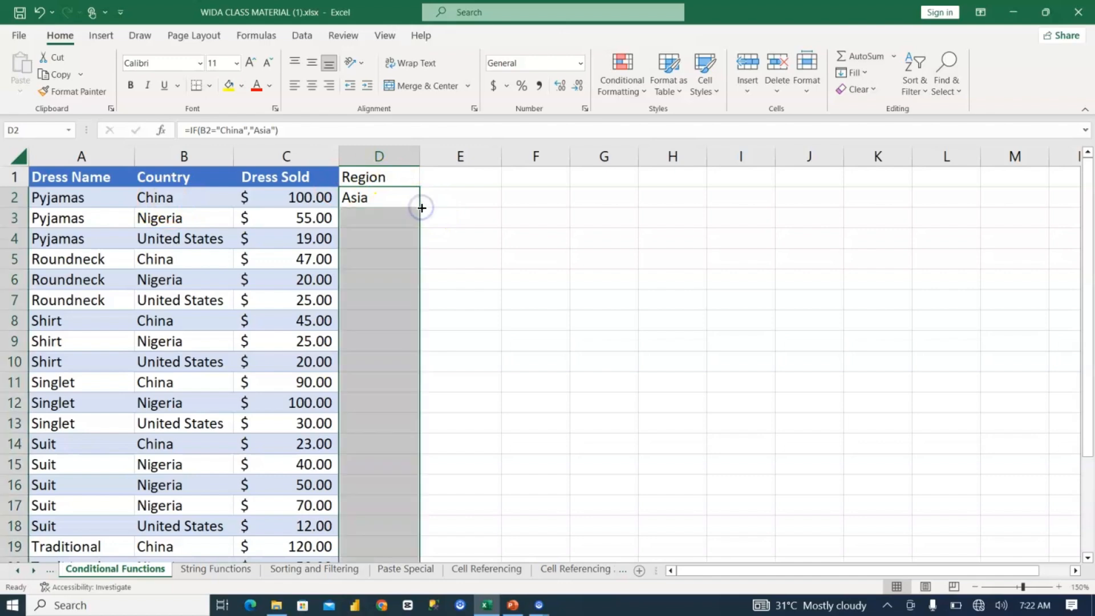
left_click(175, 261)
left_click(355, 261)
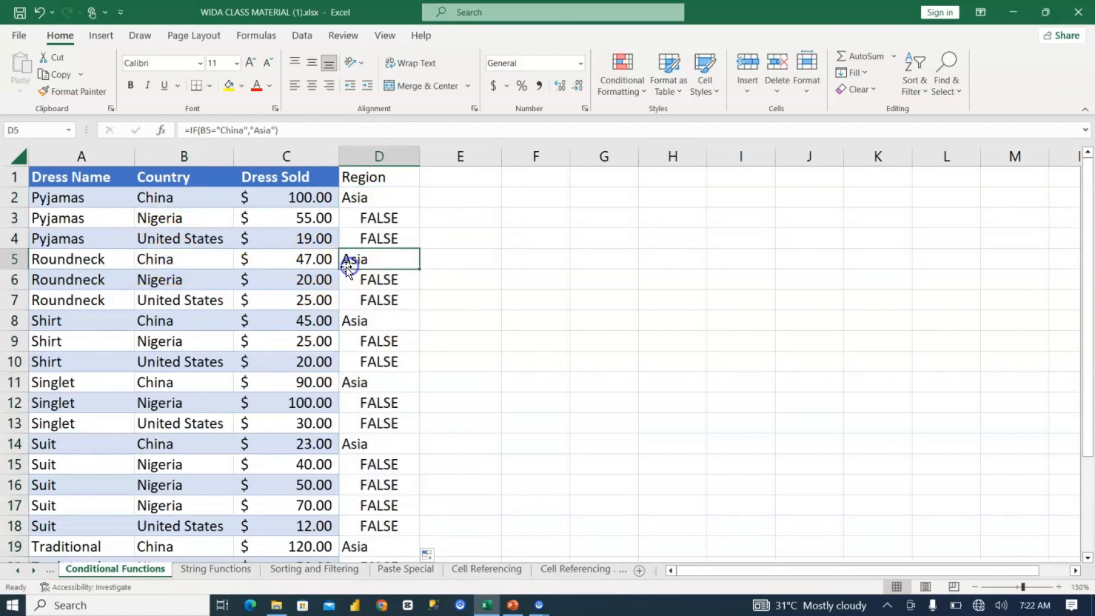
left_click(206, 318)
left_click(376, 323)
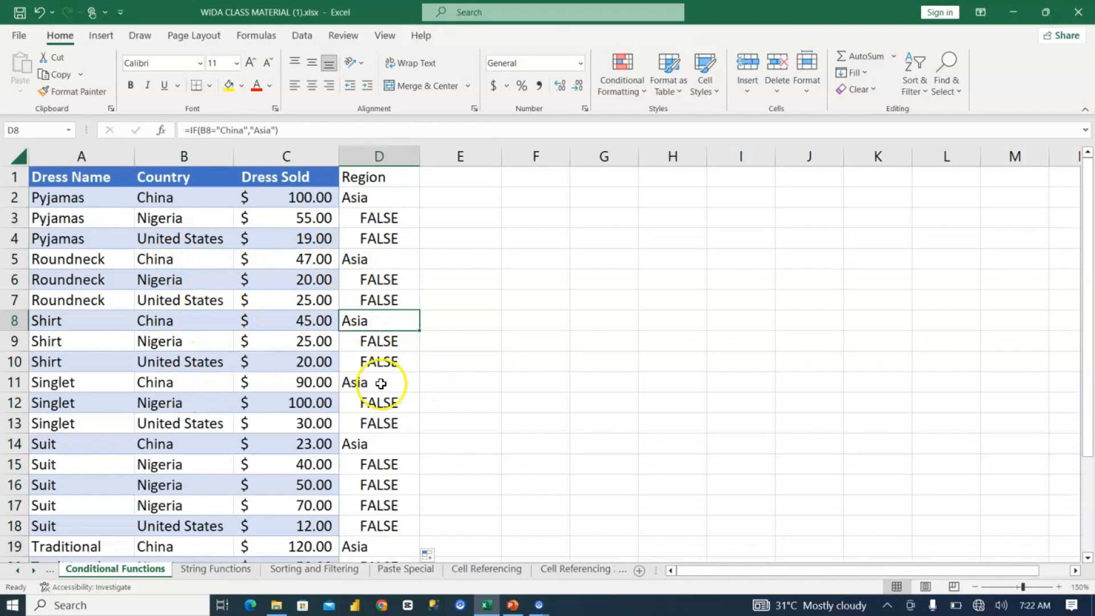
Step: Add "Africa" as the value if false to the D2 formula, giving =IF(B2="China","Asia","Africa")
left_click(374, 198)
double_click(379, 197)
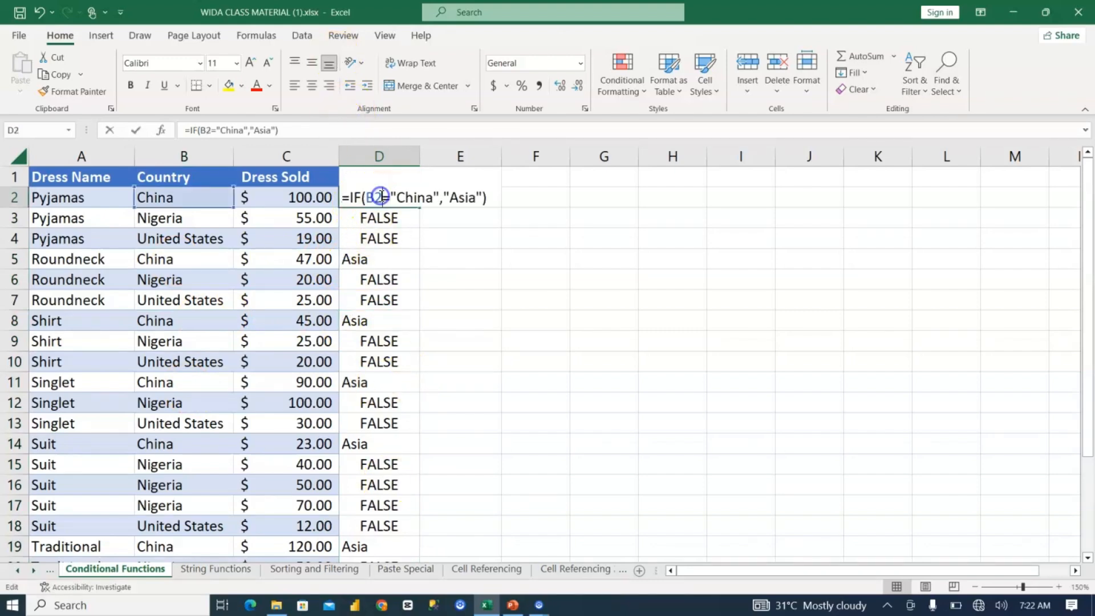
left_click(488, 197)
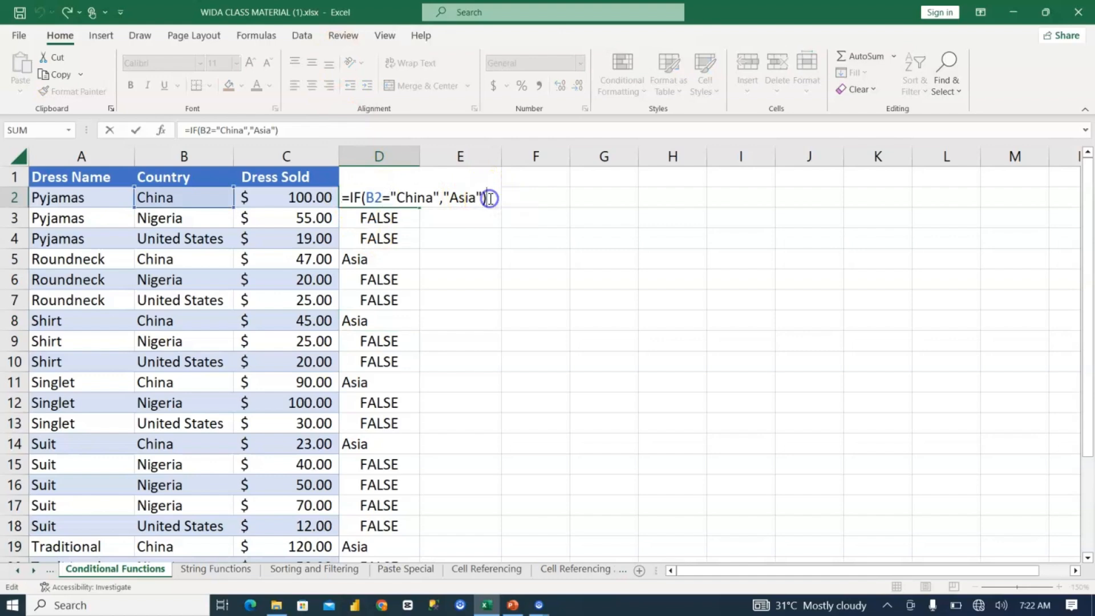
key("BackSpace")
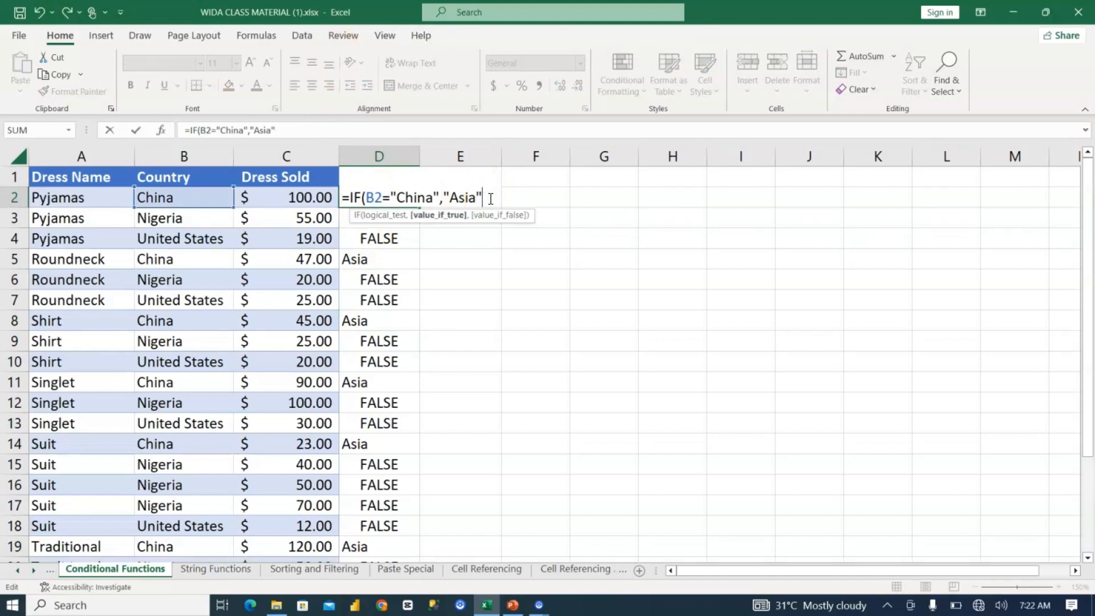
left_click(495, 223)
type(",\"Afri")
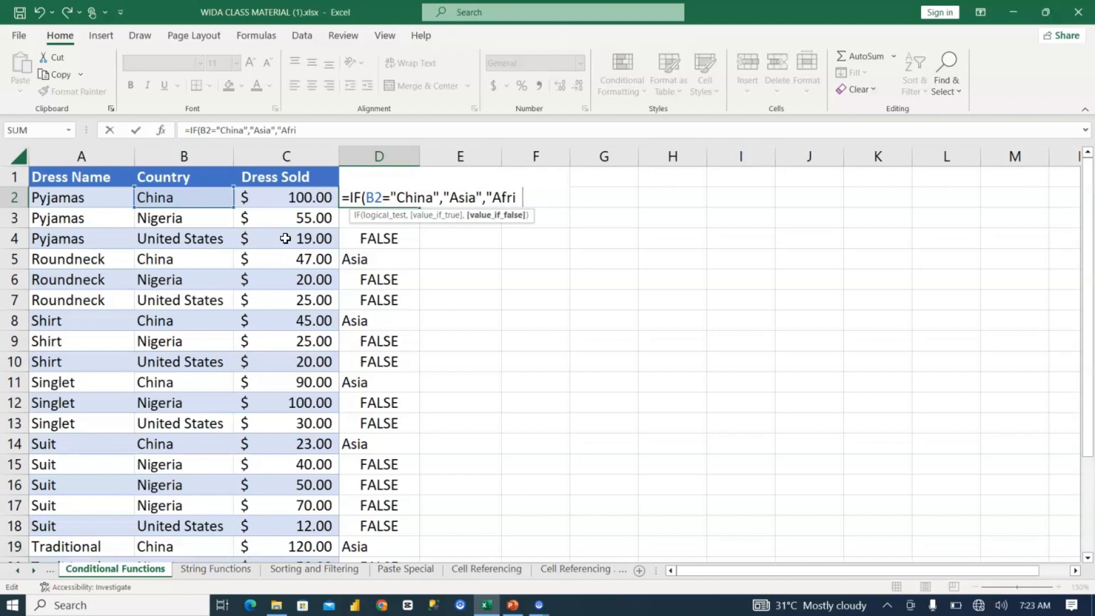
type(")")
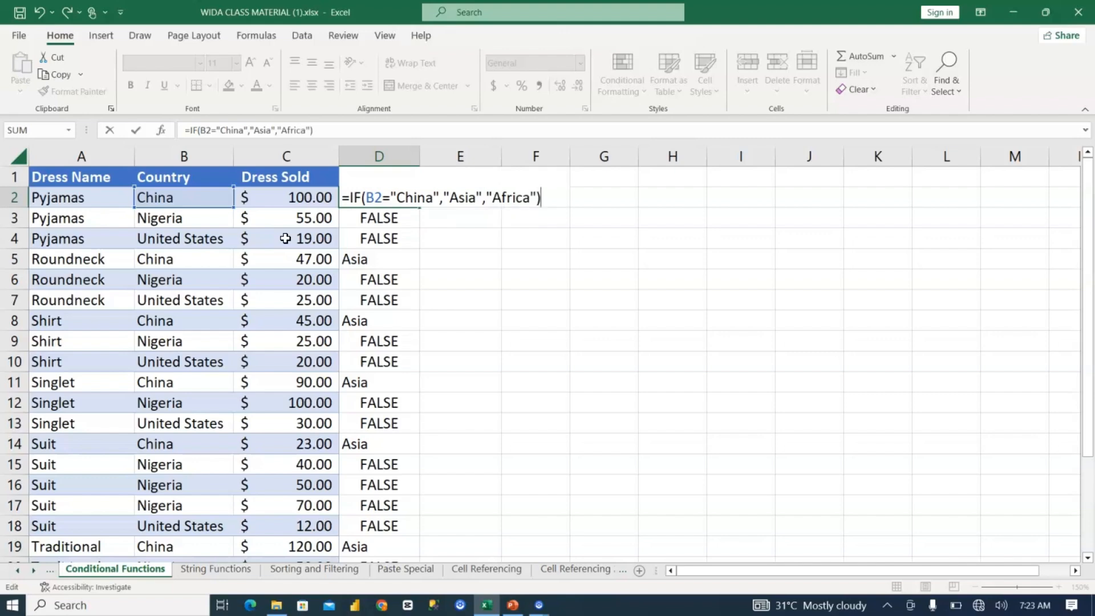
key("Return")
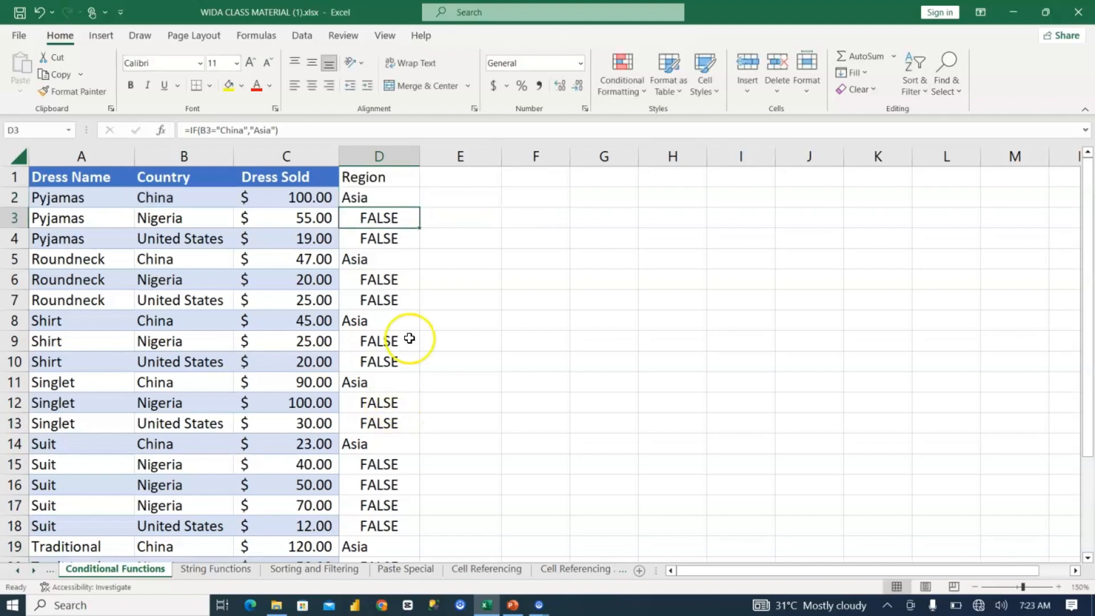
Step: Fill the updated D2 formula down the Region column and check the formulas in D3 and D4
left_click(359, 194)
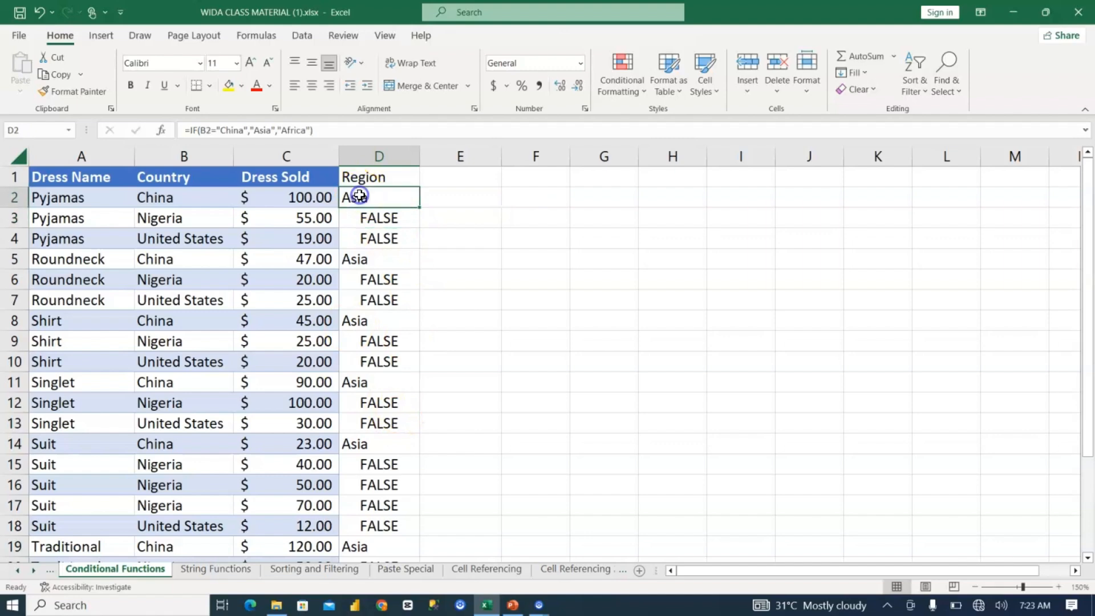
double_click(421, 207)
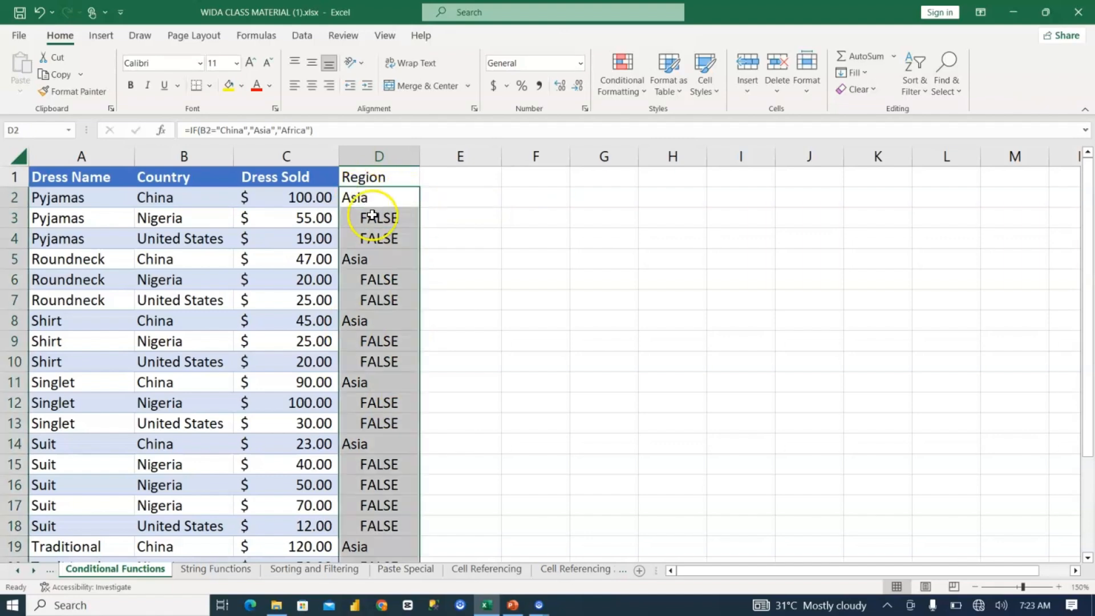
double_click(373, 196)
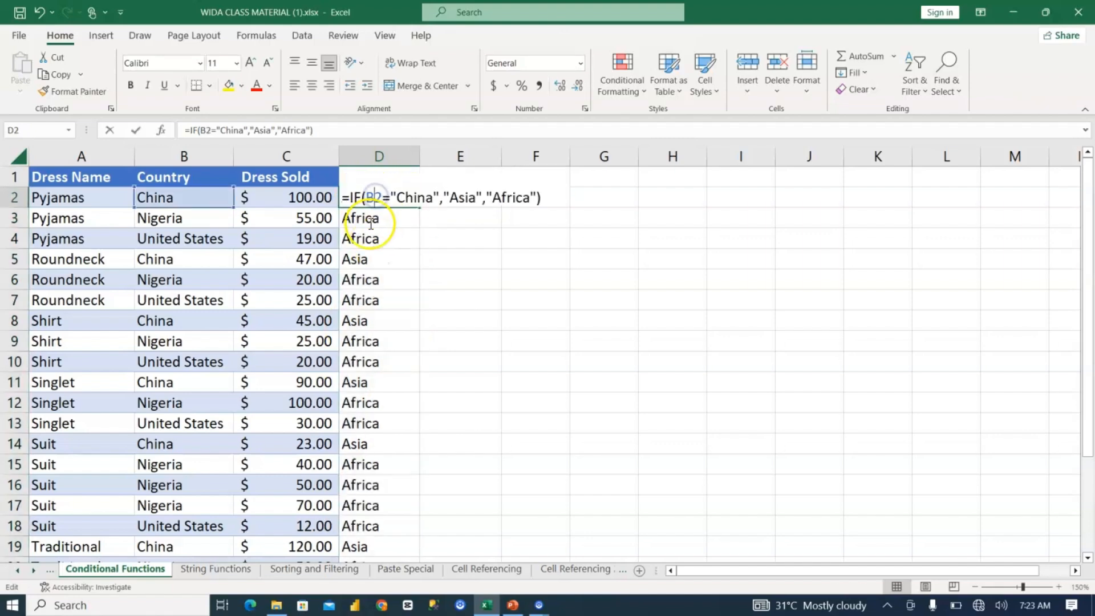
key("Escape")
left_click(358, 224)
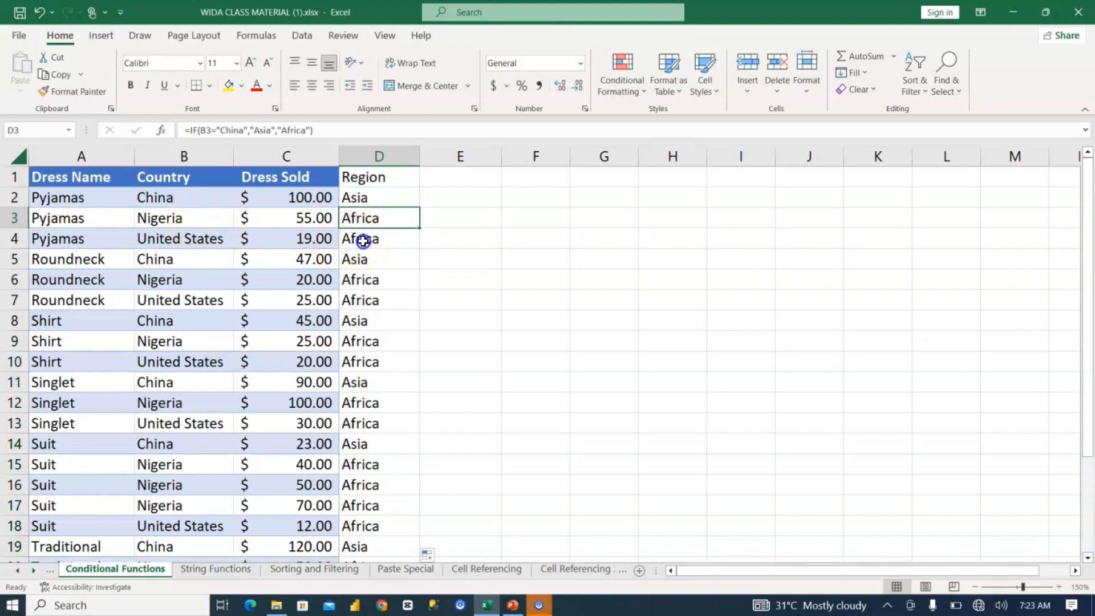
left_click(363, 240)
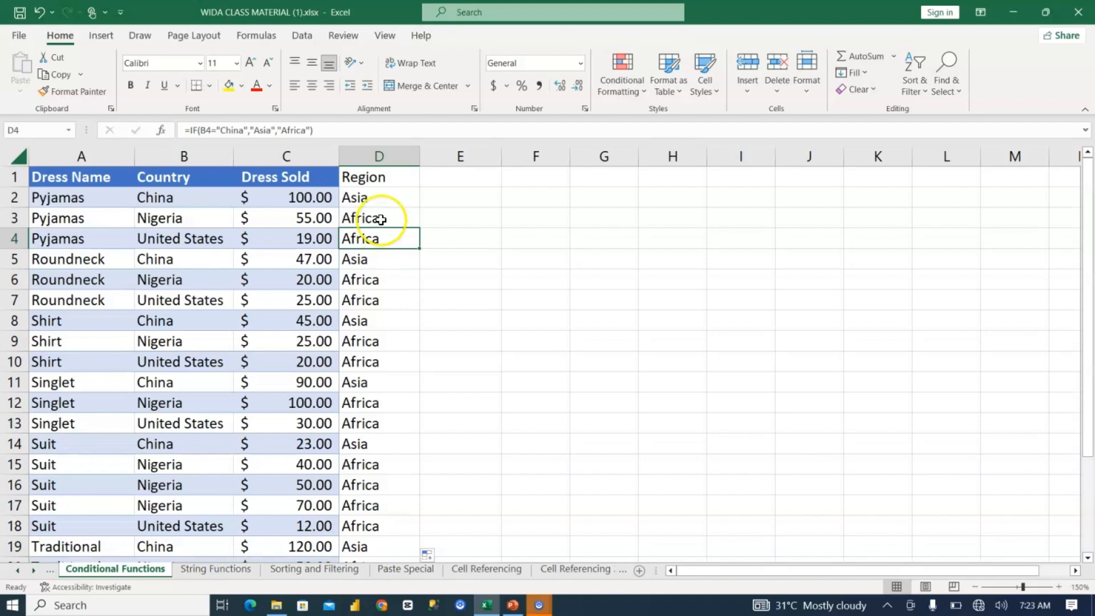
Step: Remove the "Africa" argument and closing parenthesis from the D2 formula, keeping the comma after "Asia"
left_click(387, 196)
double_click(386, 195)
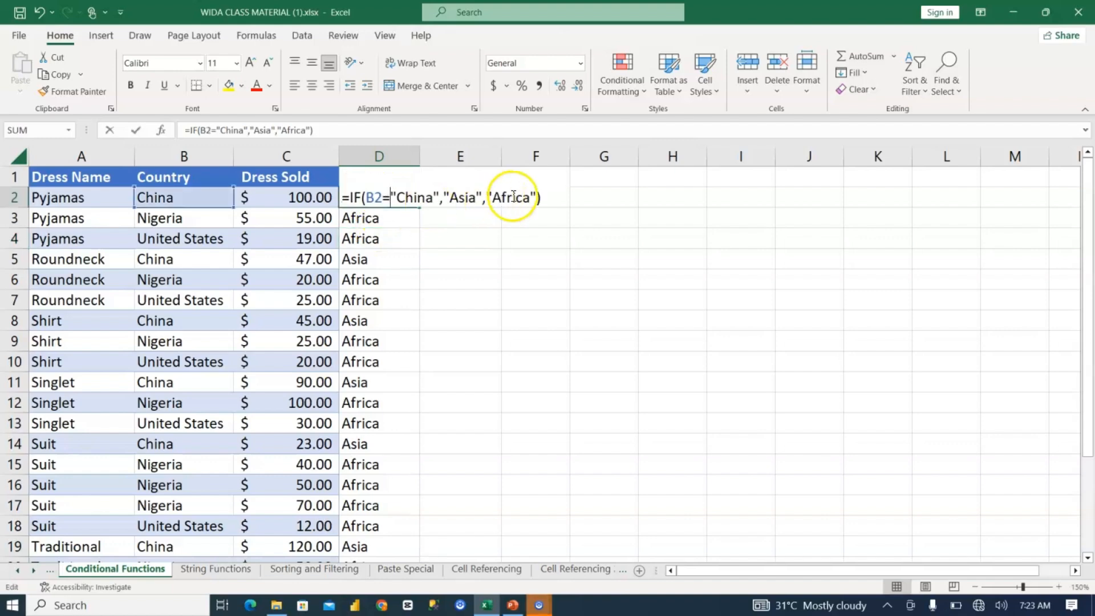
left_click(546, 195)
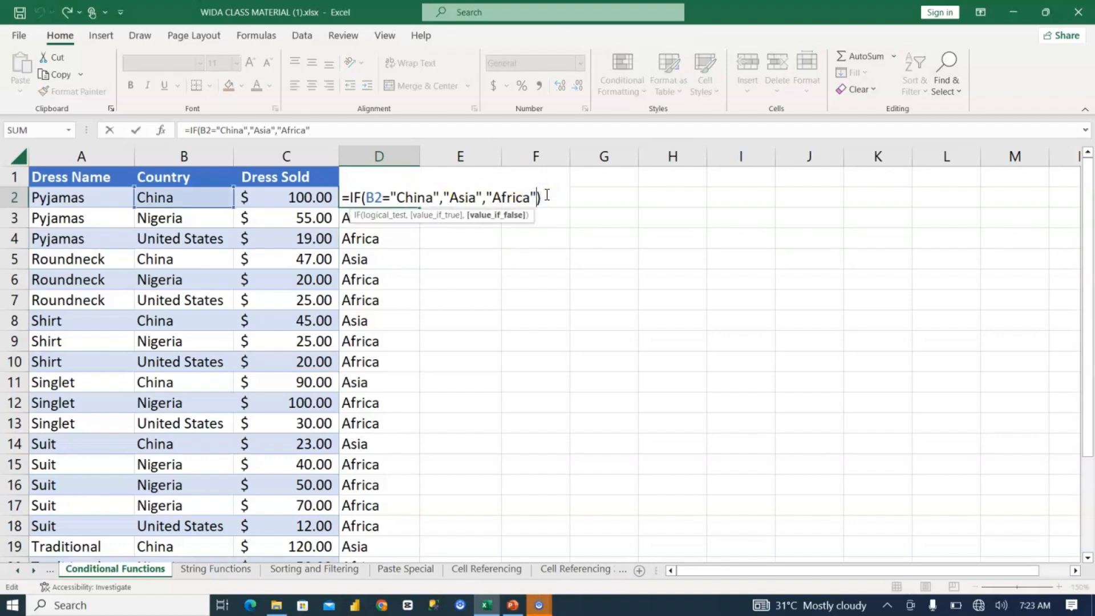
key("BackSpace")
key("BackSpace")
key("BackSpace")
key("BackSpace")
key("BackSpace")
key("BackSpace")
key("BackSpace")
key("BackSpace")
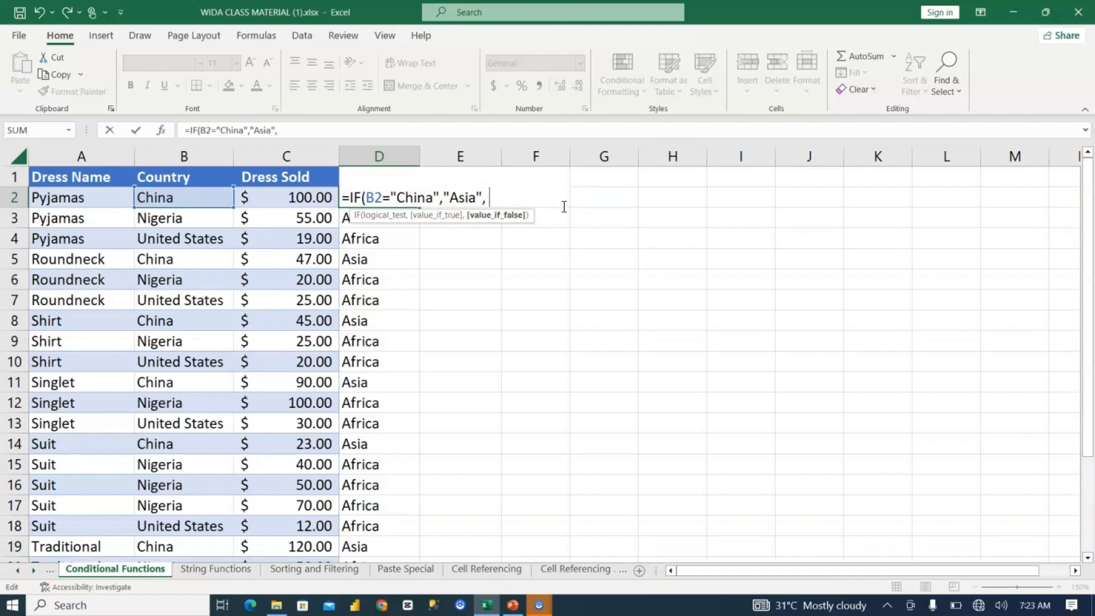
Step: Nest a second IF in the D2 formula that tests B2="Nigeria" and returns "Africa" if true
type("if")
key("Tab")
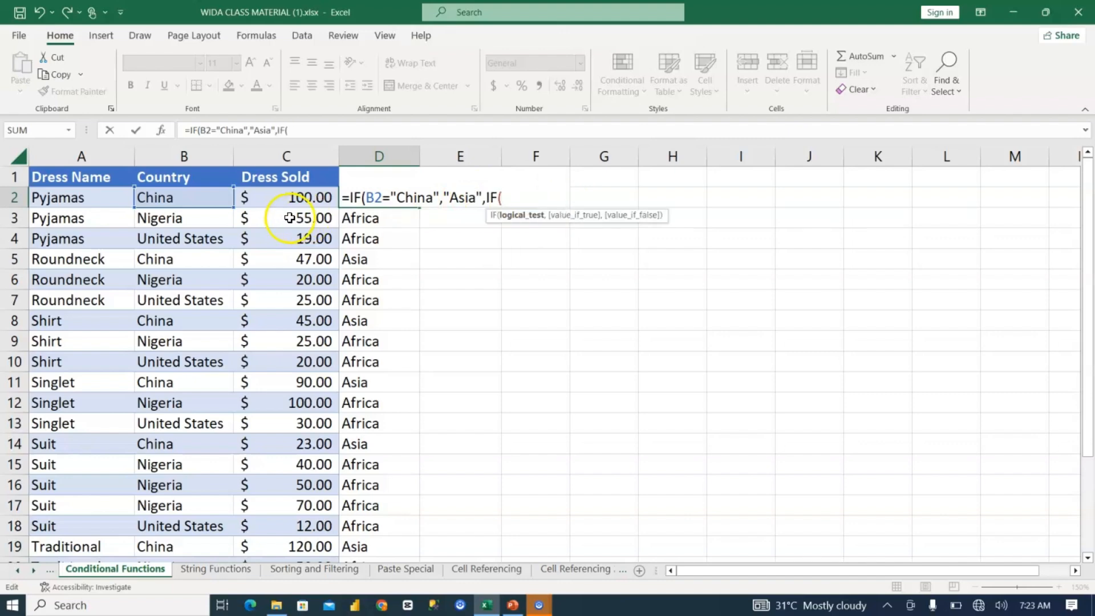
left_click(184, 194)
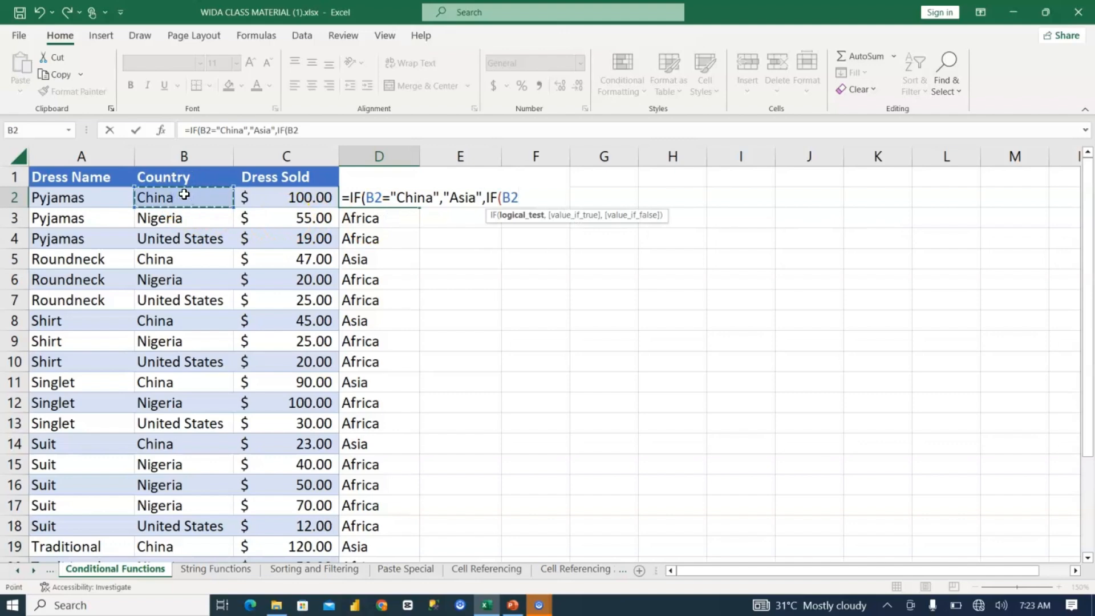
type("=")
type("\"Ni")
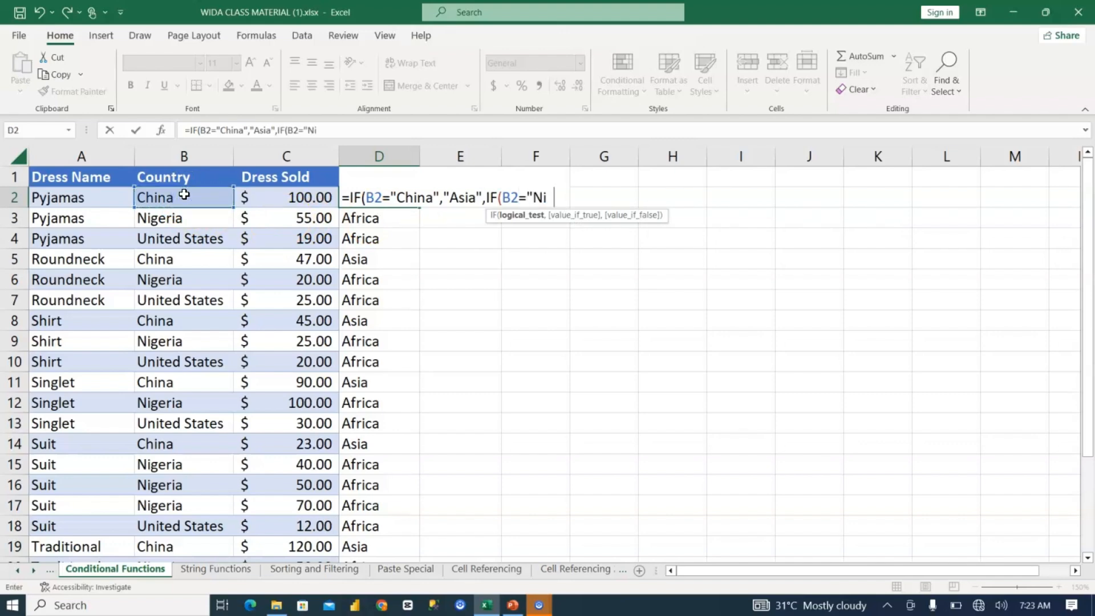
type("geria\", ")
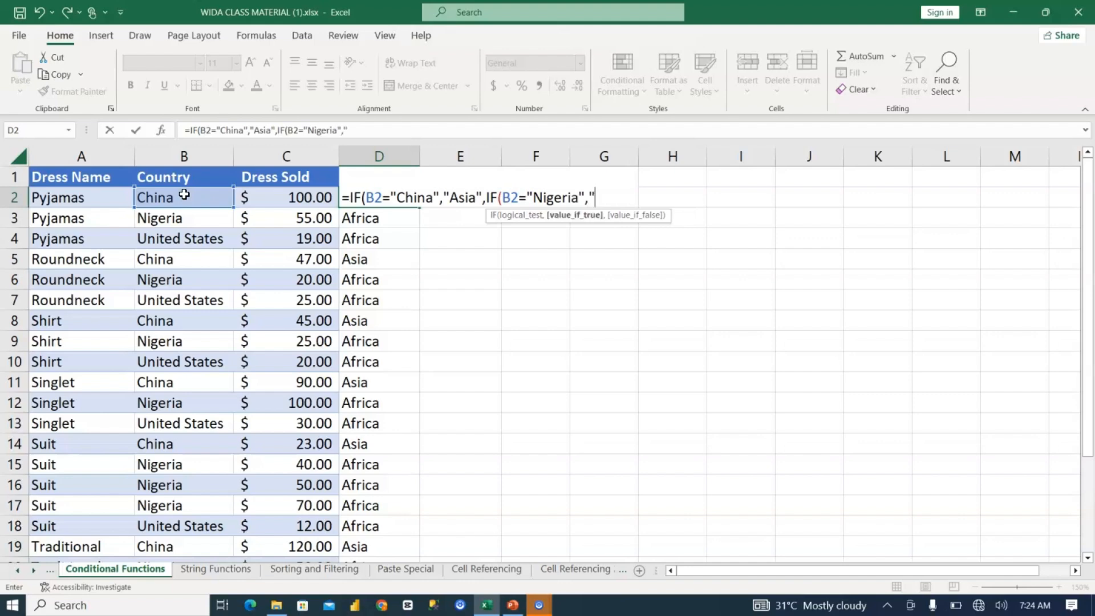
type("Africa\",")
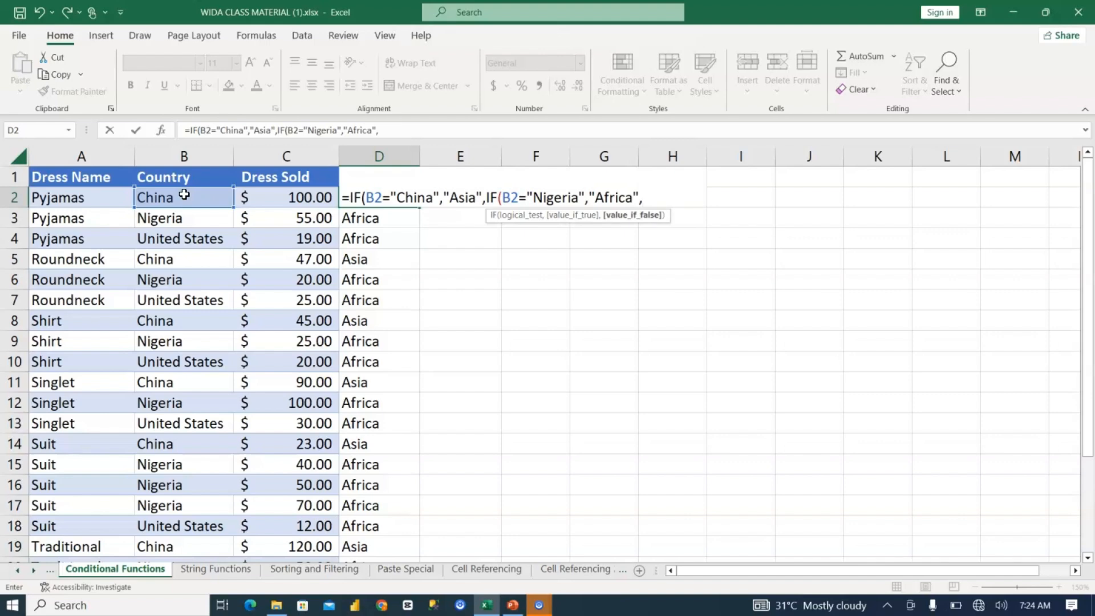
Step: Add "North America" as the nested IF's value if false and enter the D2 formula, accepting the closing-parenthesis correction
type("\"North Amer")
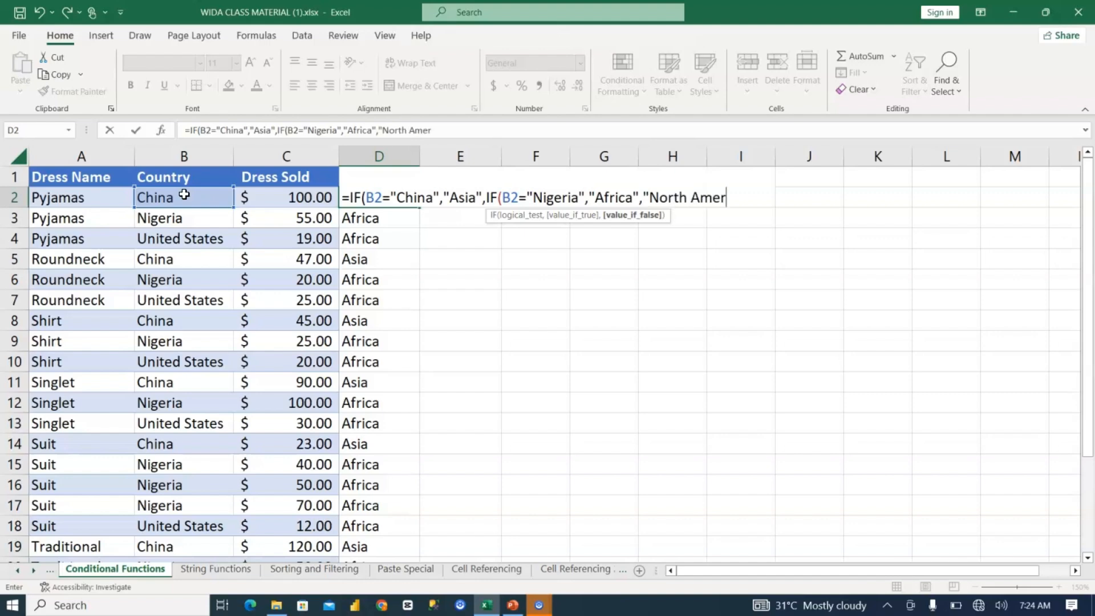
type("ica ")
type(")")
key("Return")
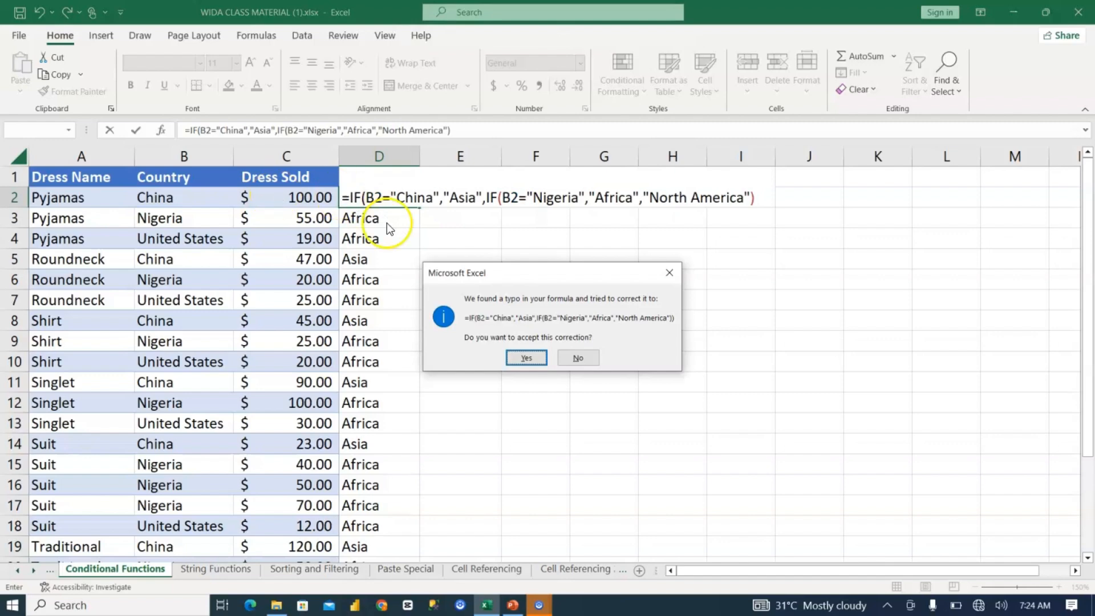
key("Return")
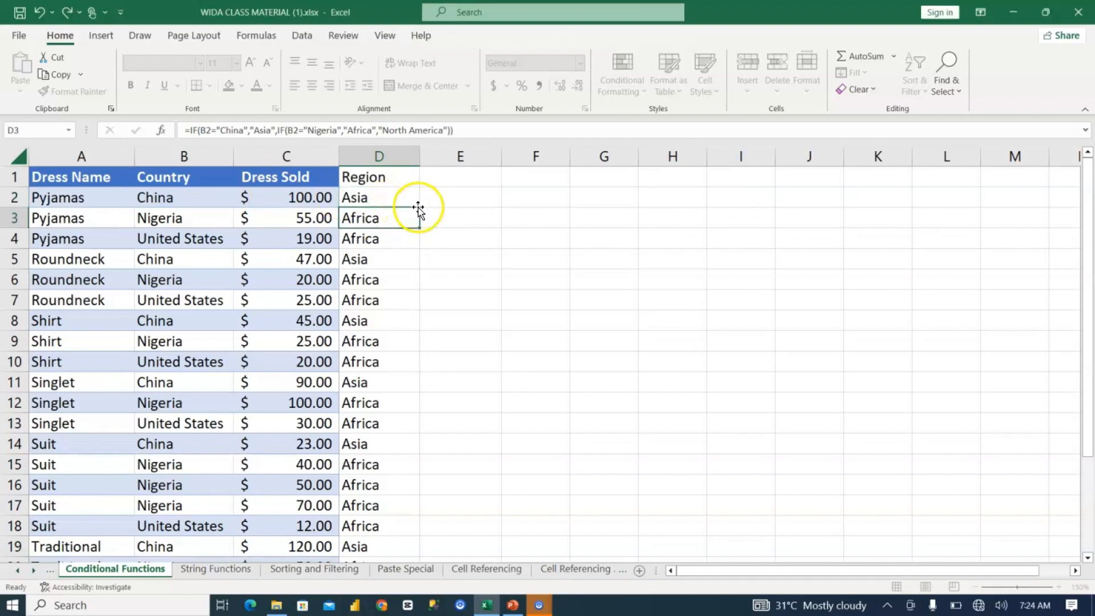
Step: Fill the nested IF formula from D2 down the Region column and check the formula in D3
left_click(412, 200)
double_click(419, 208)
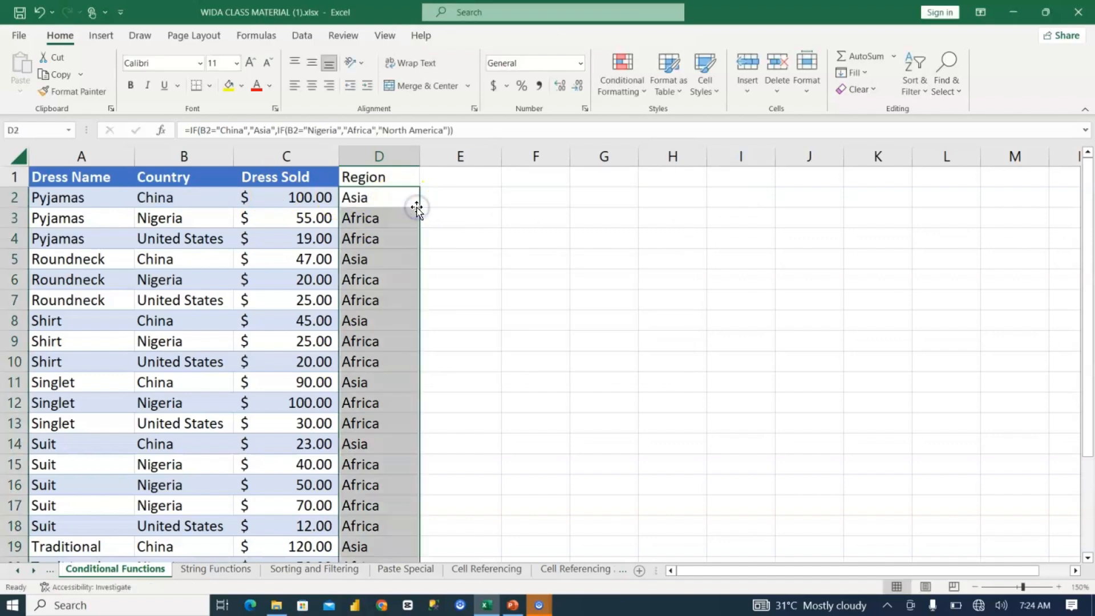
left_click(377, 199)
left_click(382, 221)
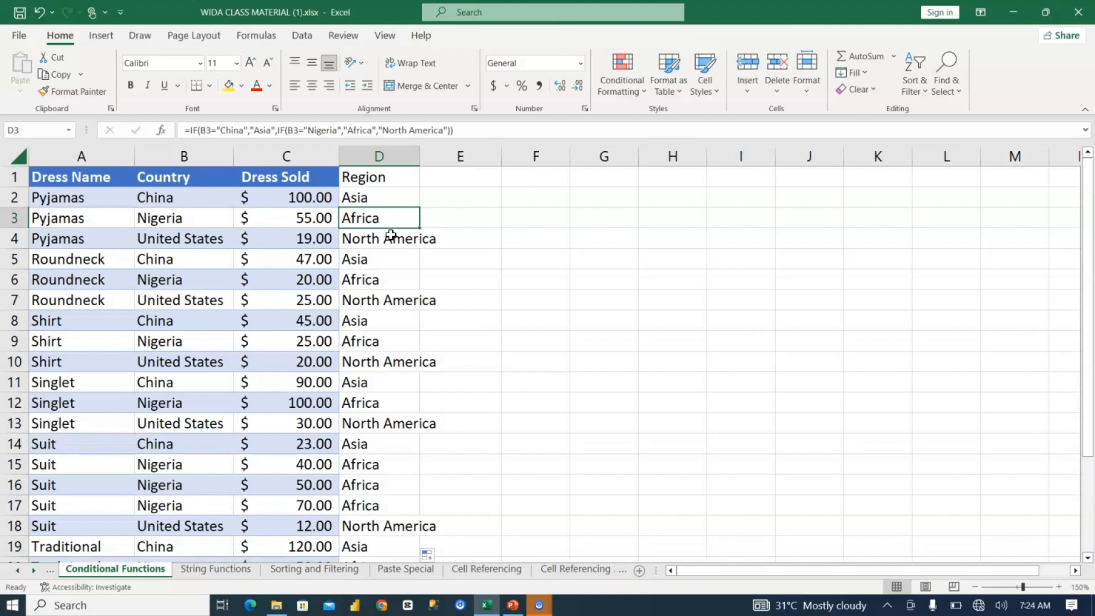
Step: Replace the nested IF in D2 with an IFS function whose first pair is B2="China","Asia"
left_click(383, 201)
double_click(382, 197)
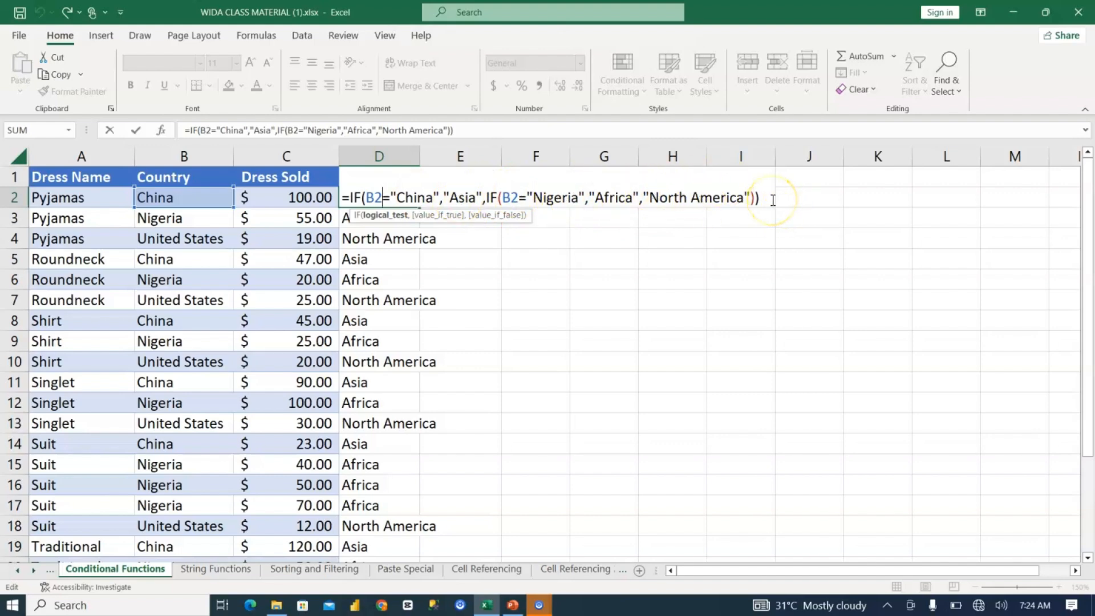
left_click_drag(773, 201, 353, 175)
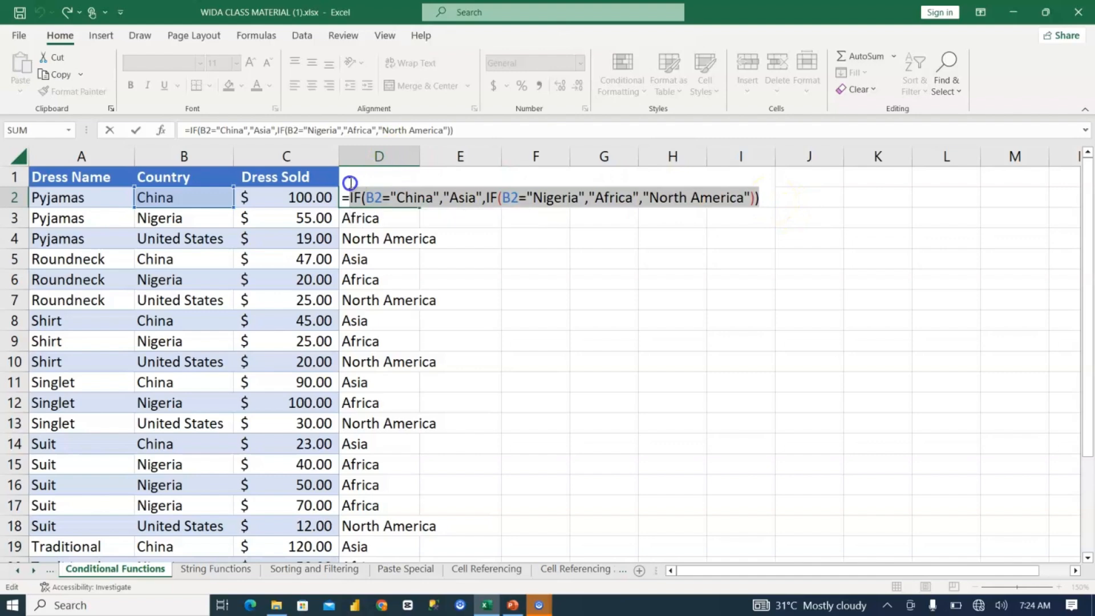
type("IFS(")
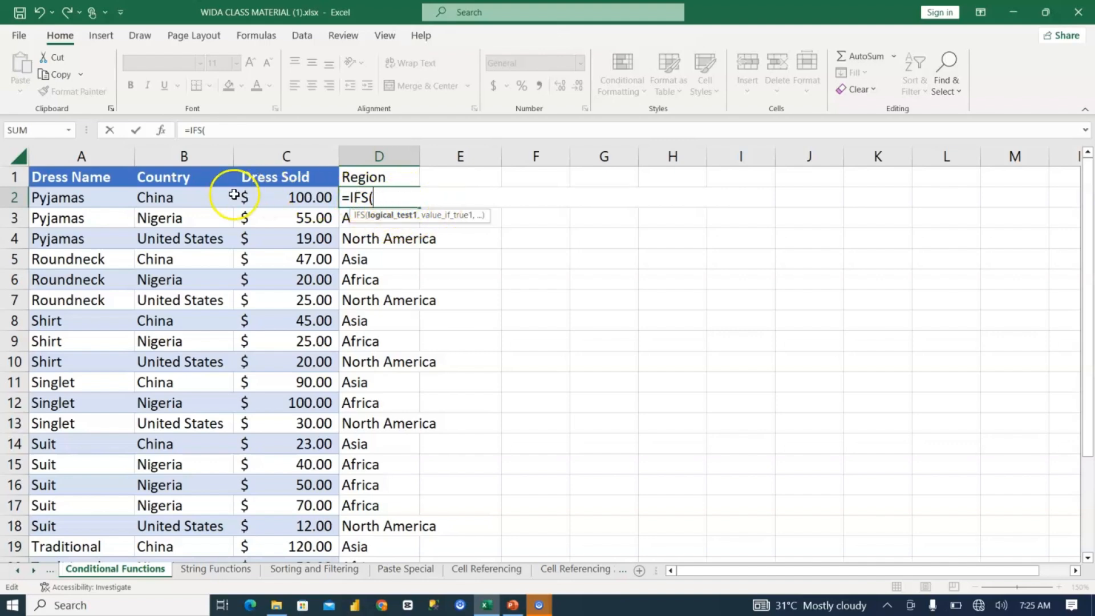
left_click(204, 198)
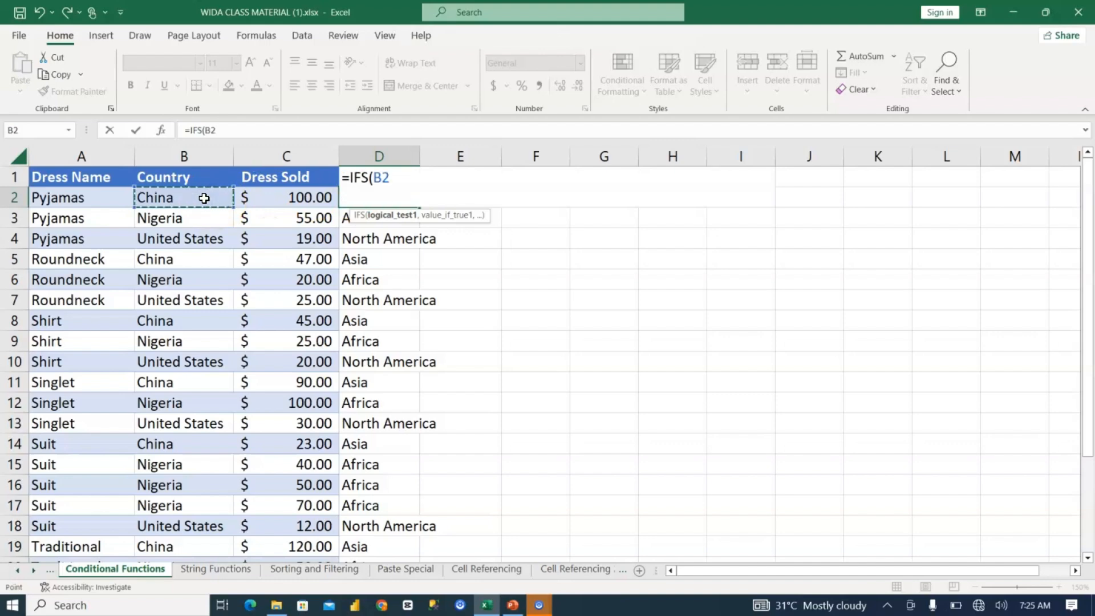
type("=\"Chi")
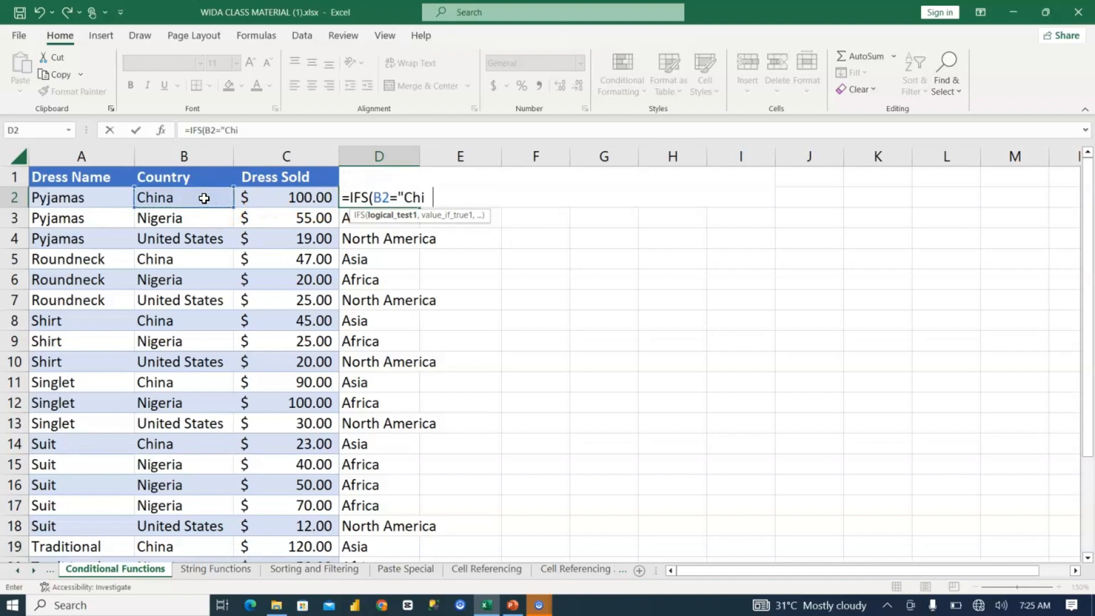
type("na\"")
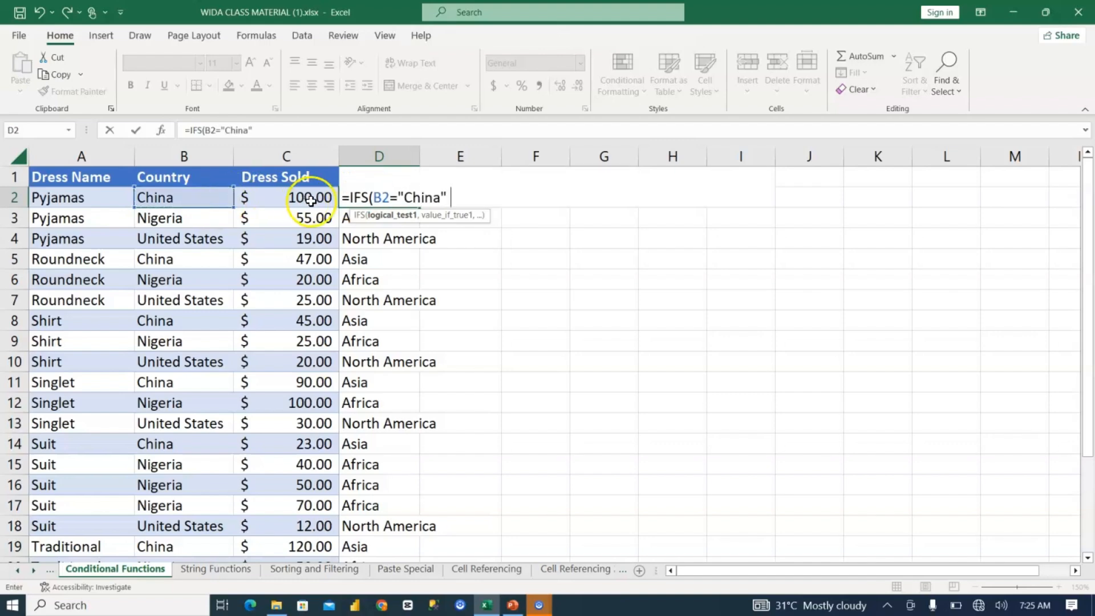
type(",")
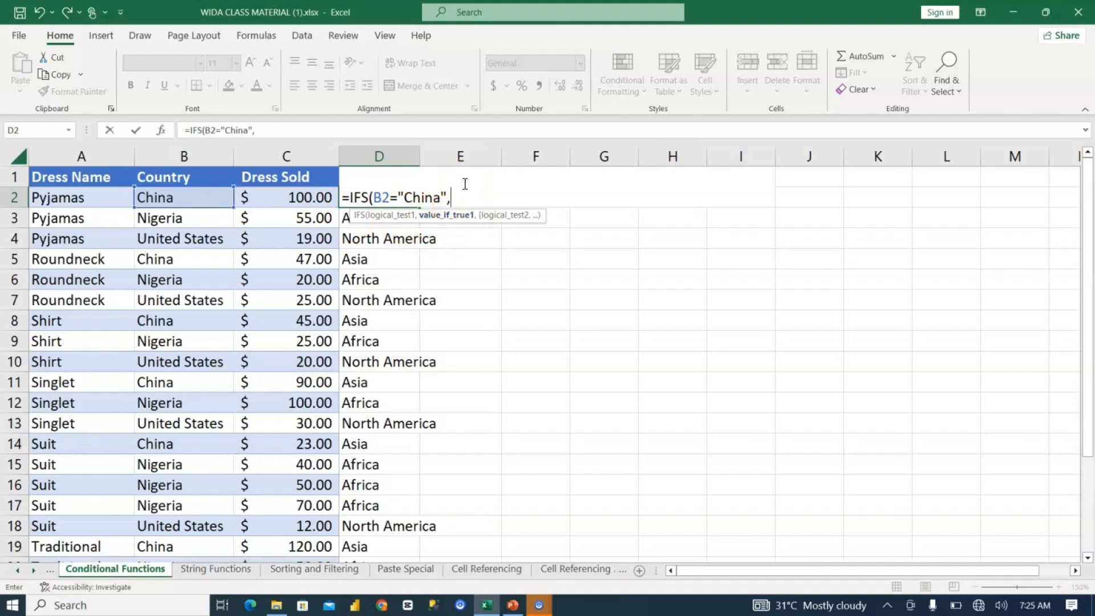
type("\"Asia\",")
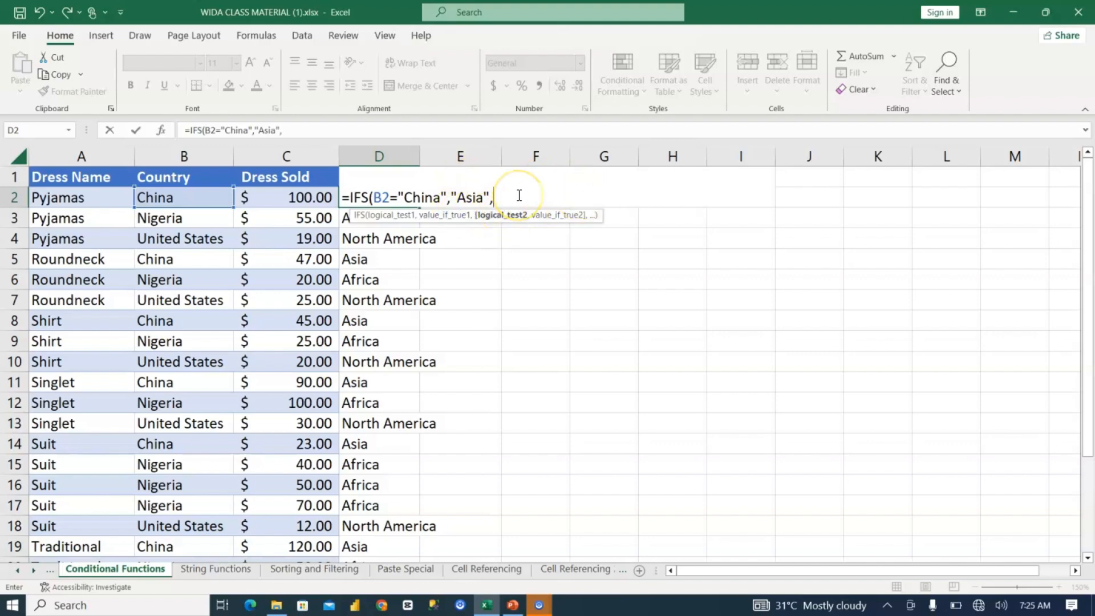
Step: Add B2="Nigeria","Africa" as the second test and value pair of the IFS formula in D2
left_click(211, 196)
type("=")
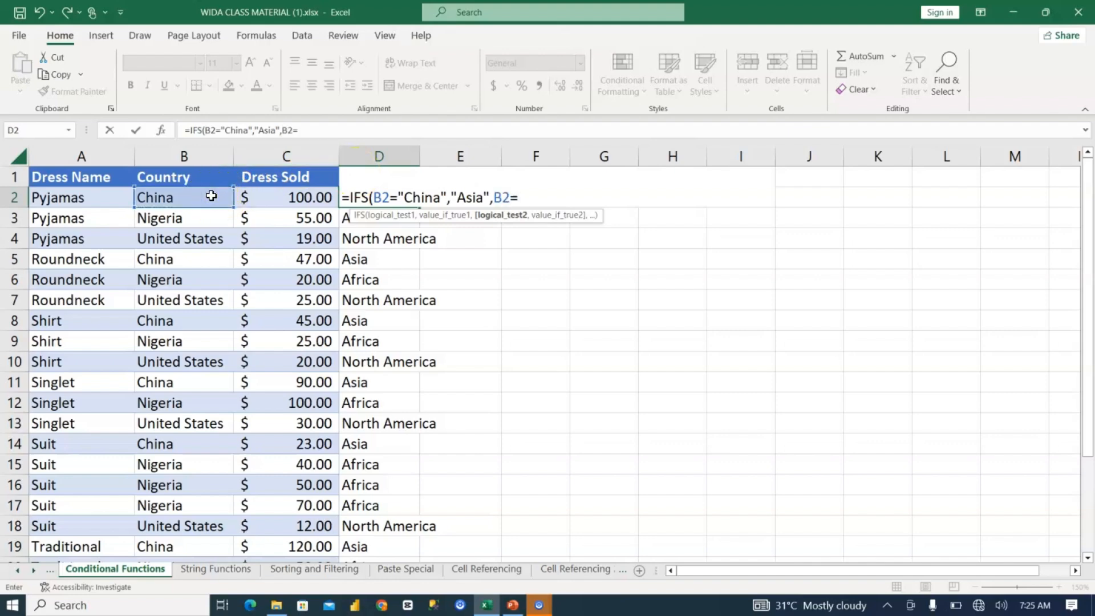
type("\"Nigeria\",")
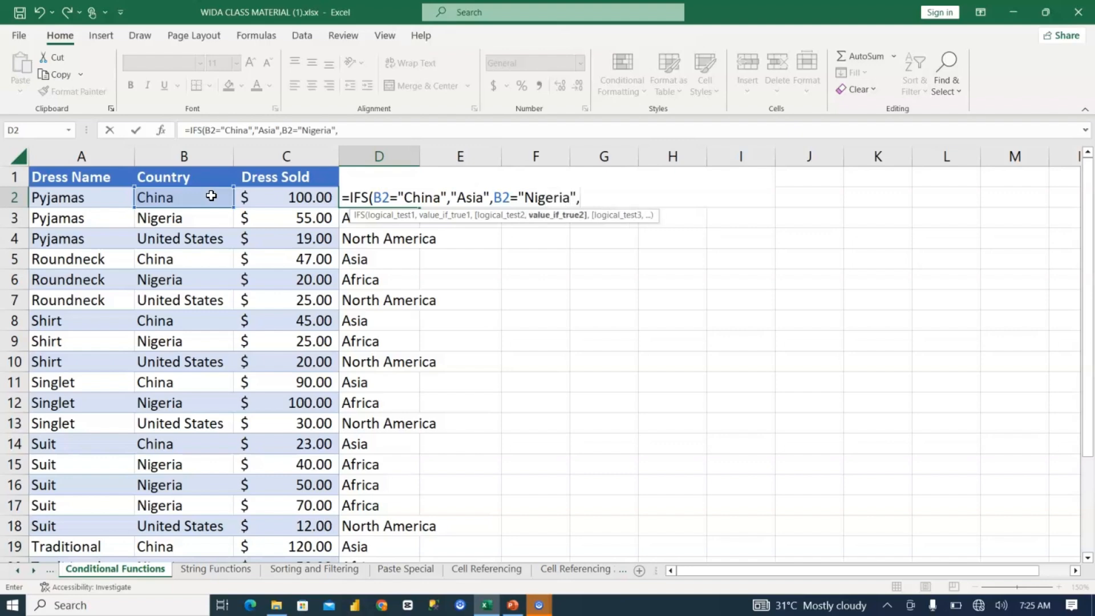
type("\"Africa\",")
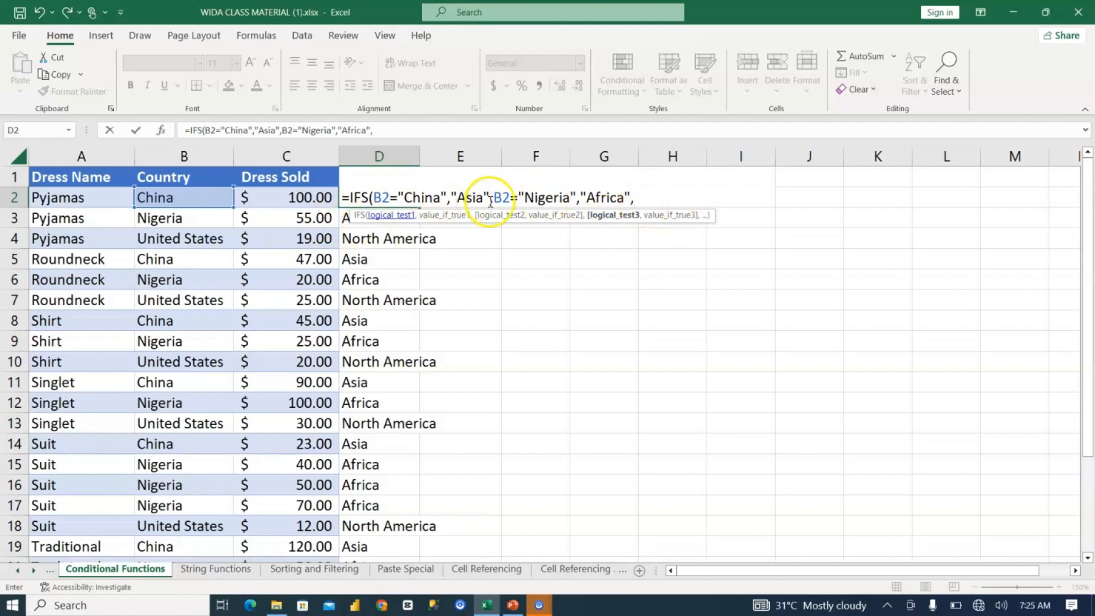
Step: Add B2="United States", "North america" as the third IFS pair and enter the completed formula in D2
left_click(211, 195)
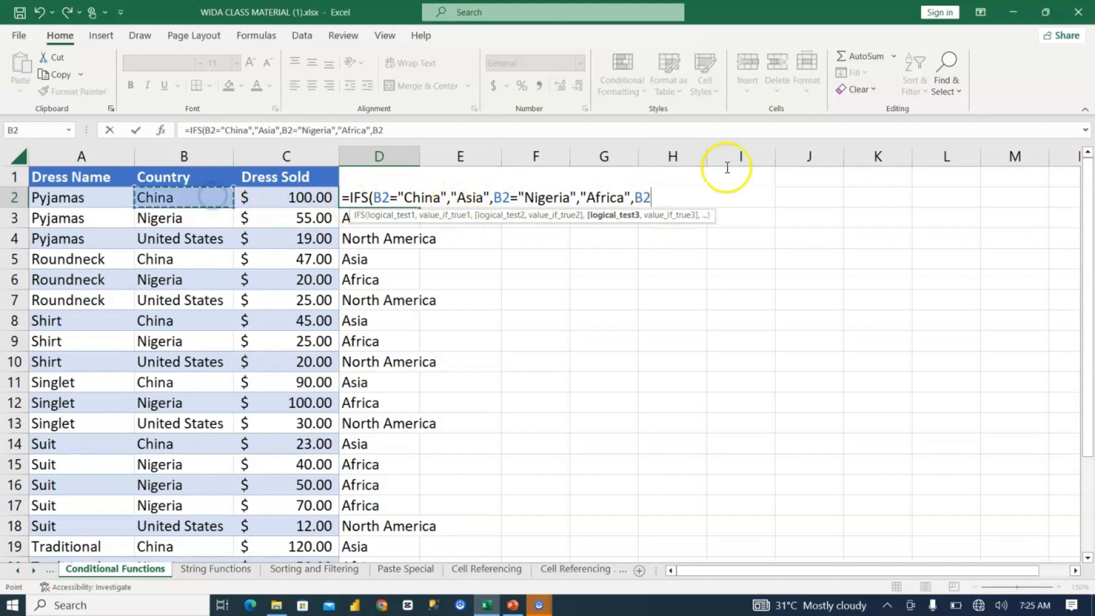
type("=")
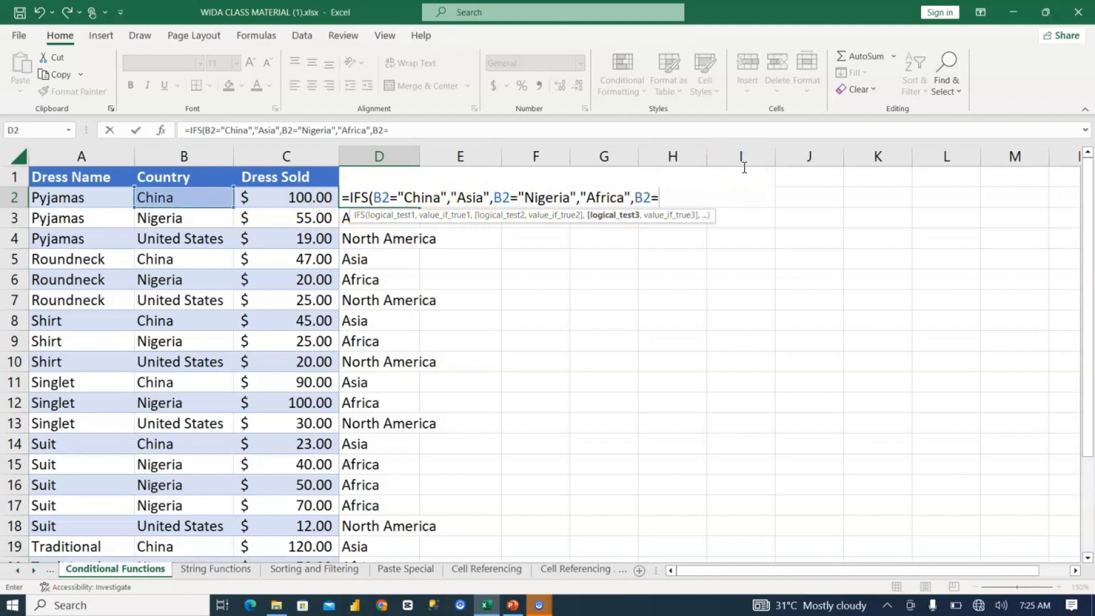
type("\"United S")
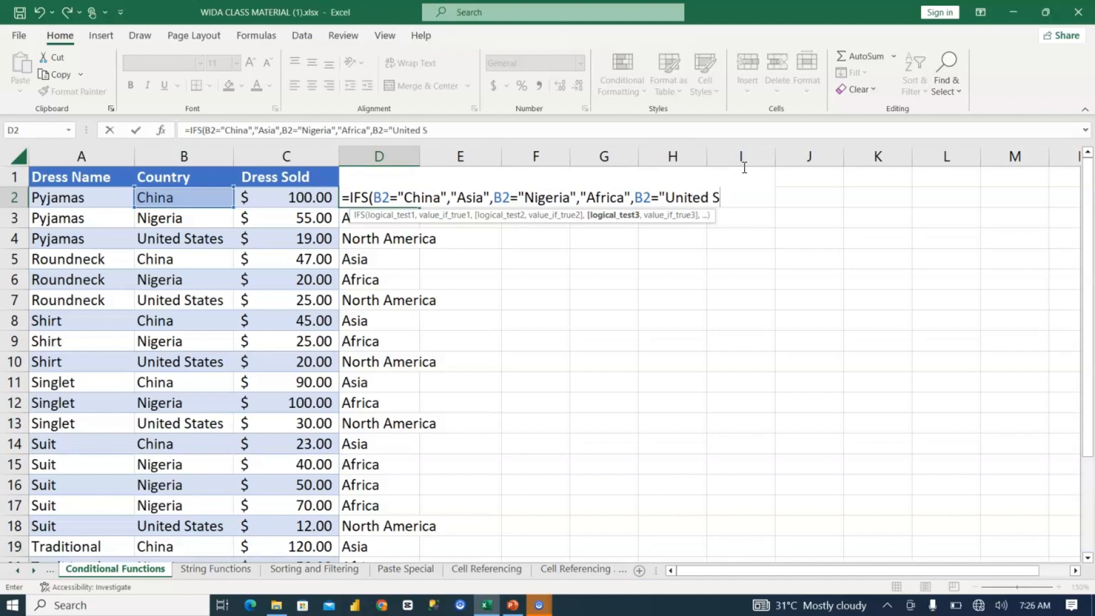
type("tates\",")
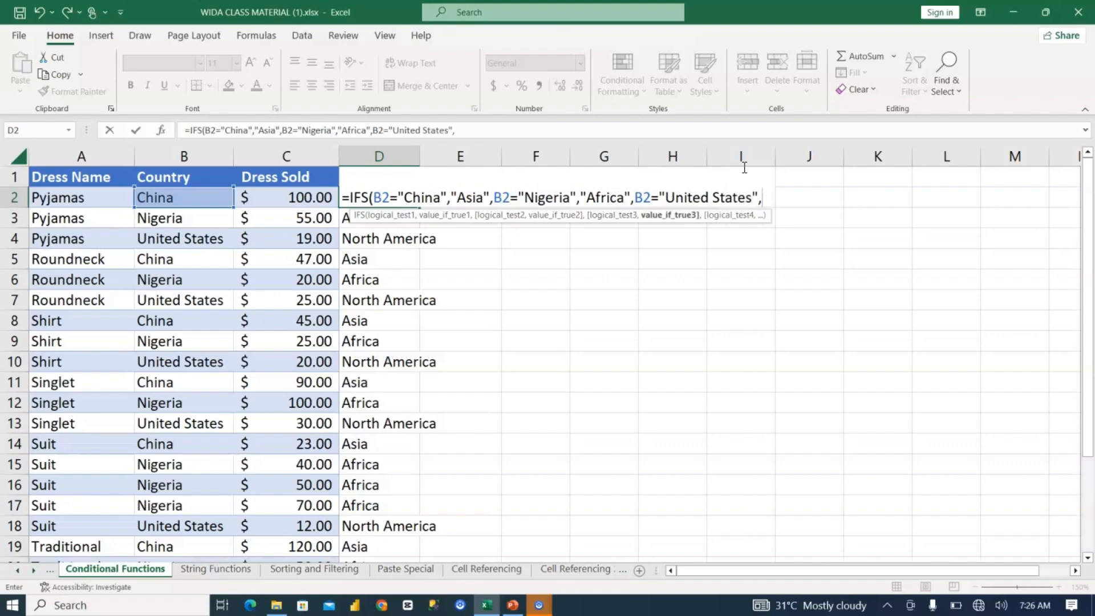
type(" \"North am")
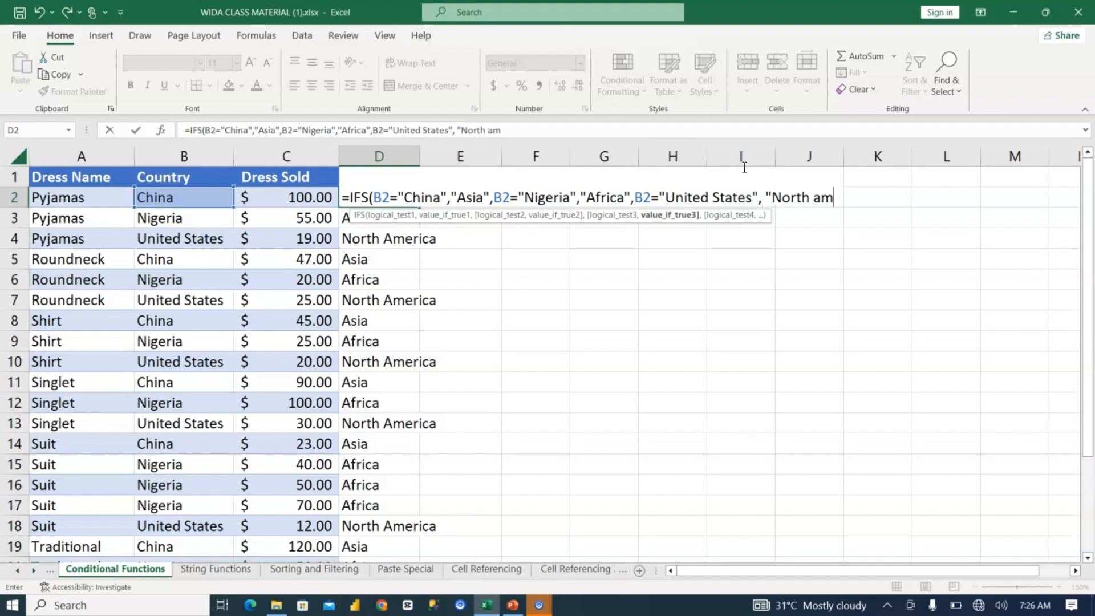
type("erica ")
type(")")
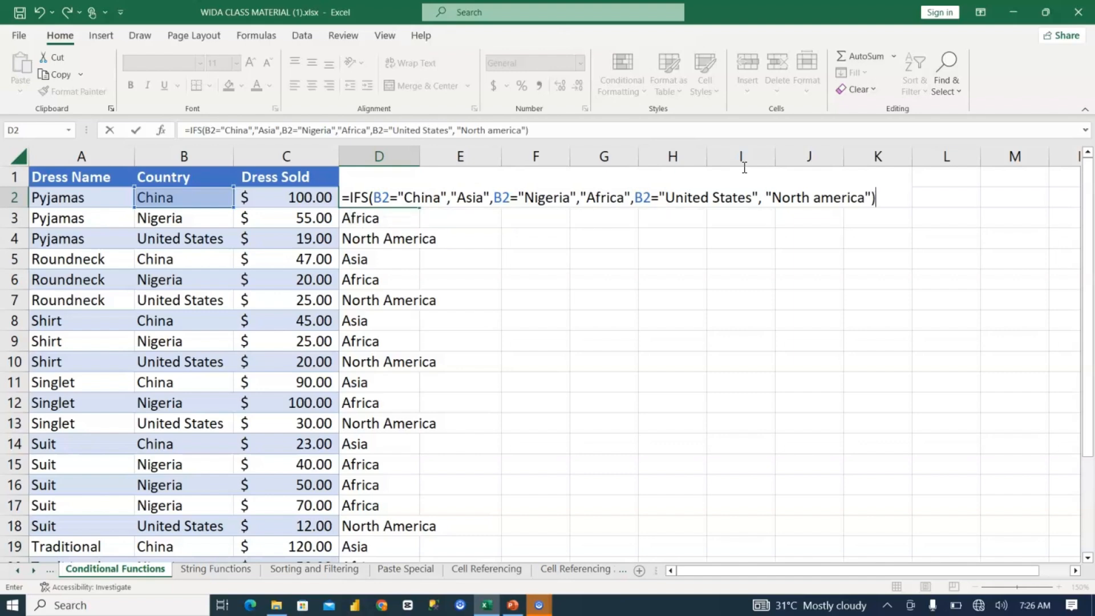
key("Return")
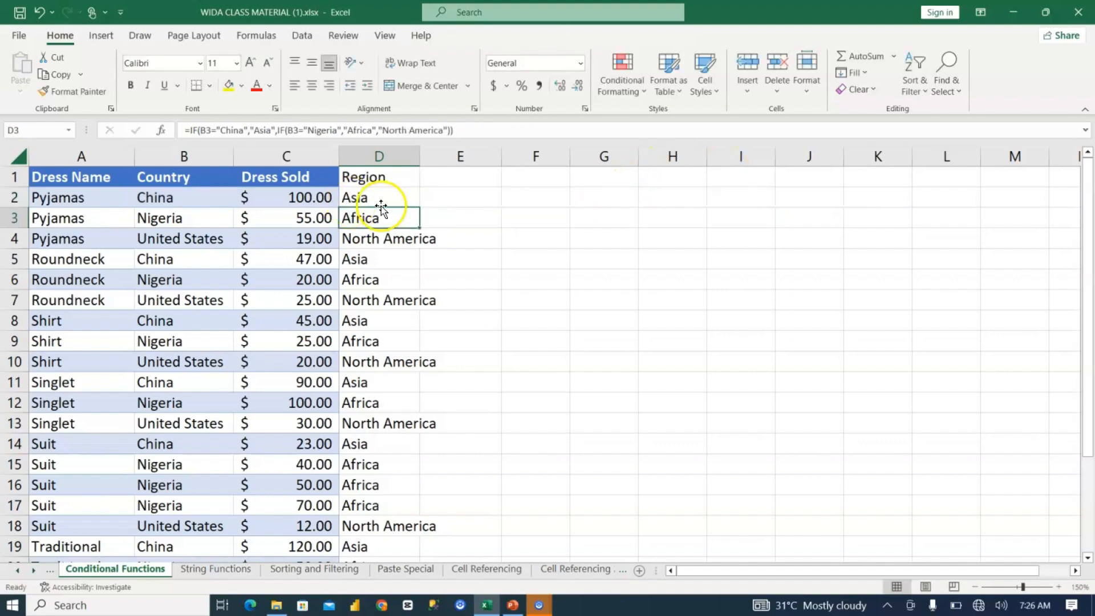
Step: Fill the IFS formula from D2 down the Region column and review the arguments of the D2 formula
left_click(381, 204)
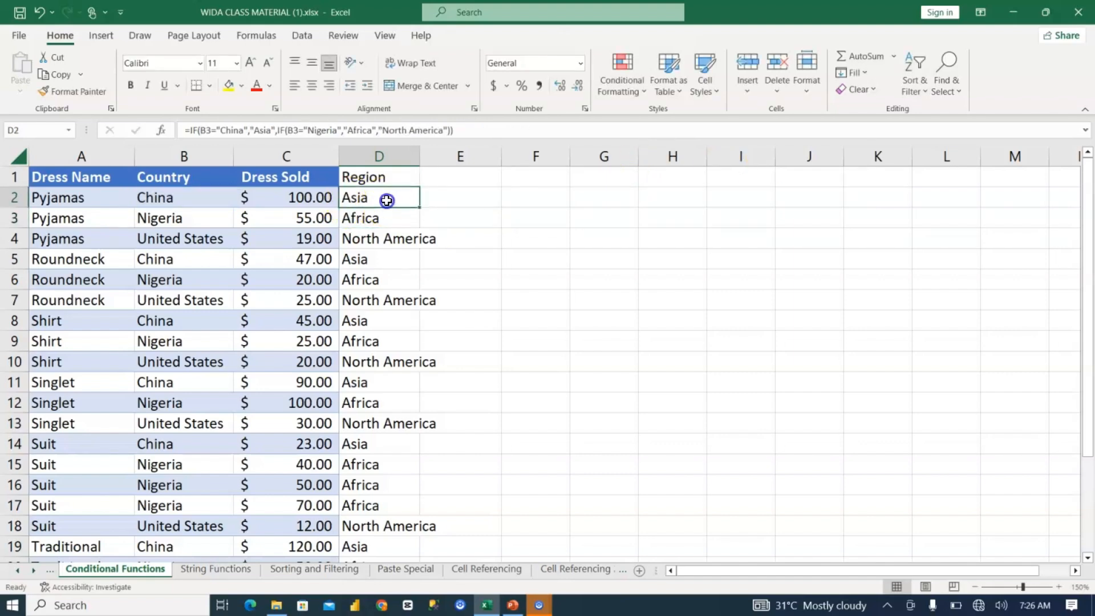
double_click(419, 207)
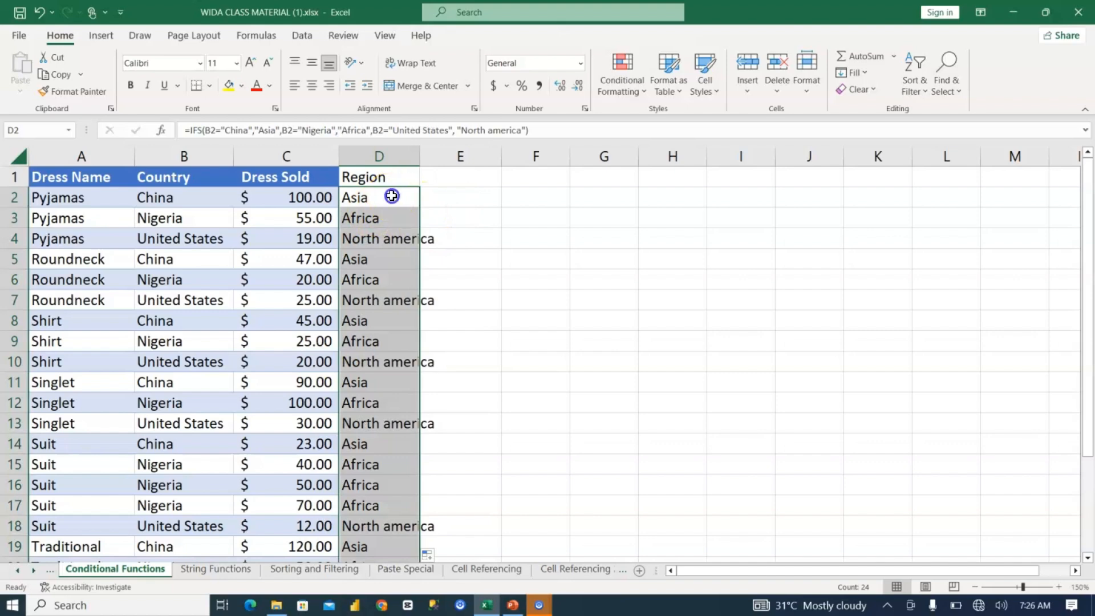
left_click(392, 196)
double_click(392, 196)
left_click(349, 197)
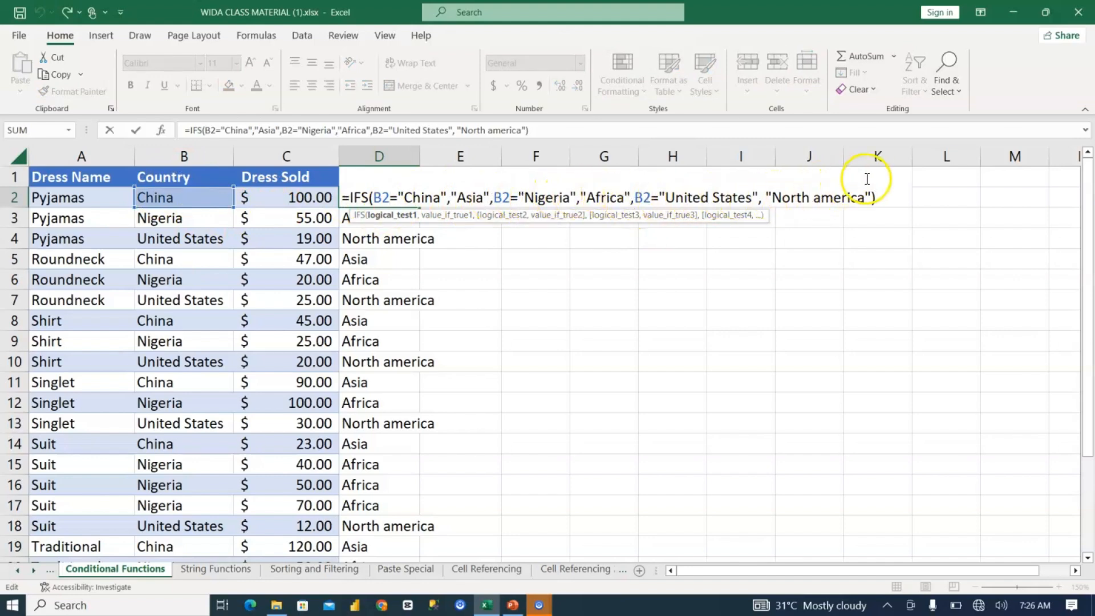
left_click(403, 196)
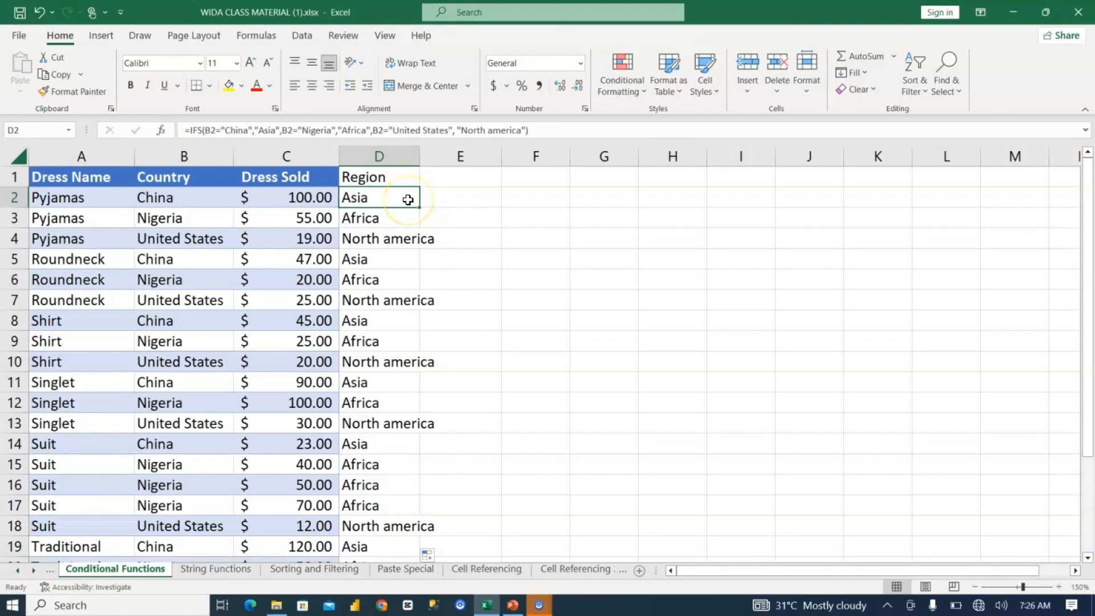
Step: Autofit the width of column D to the region names
left_click(462, 199)
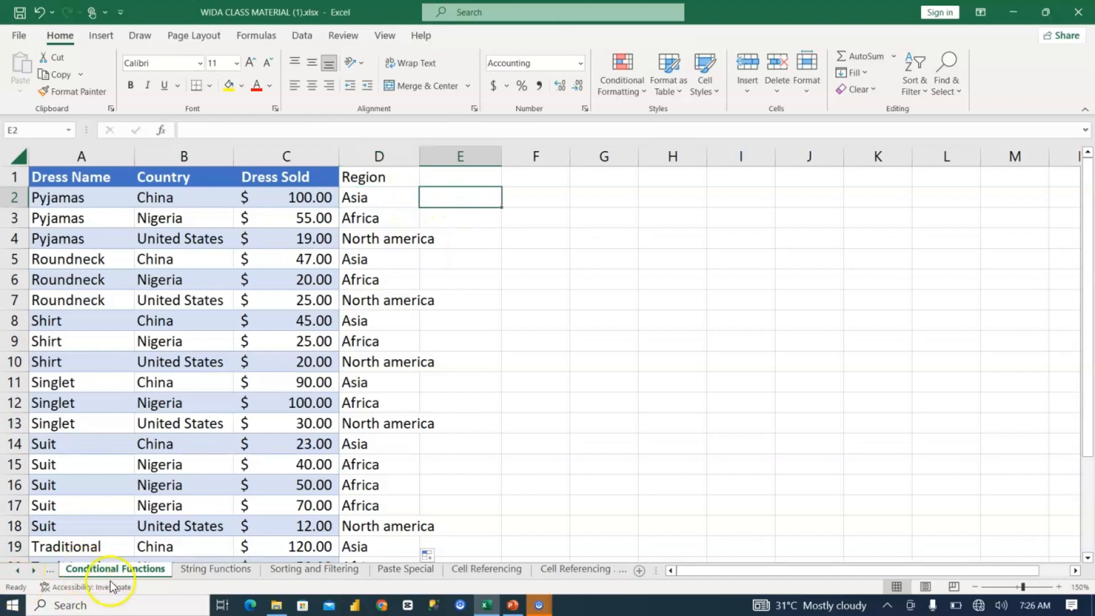
double_click(419, 154)
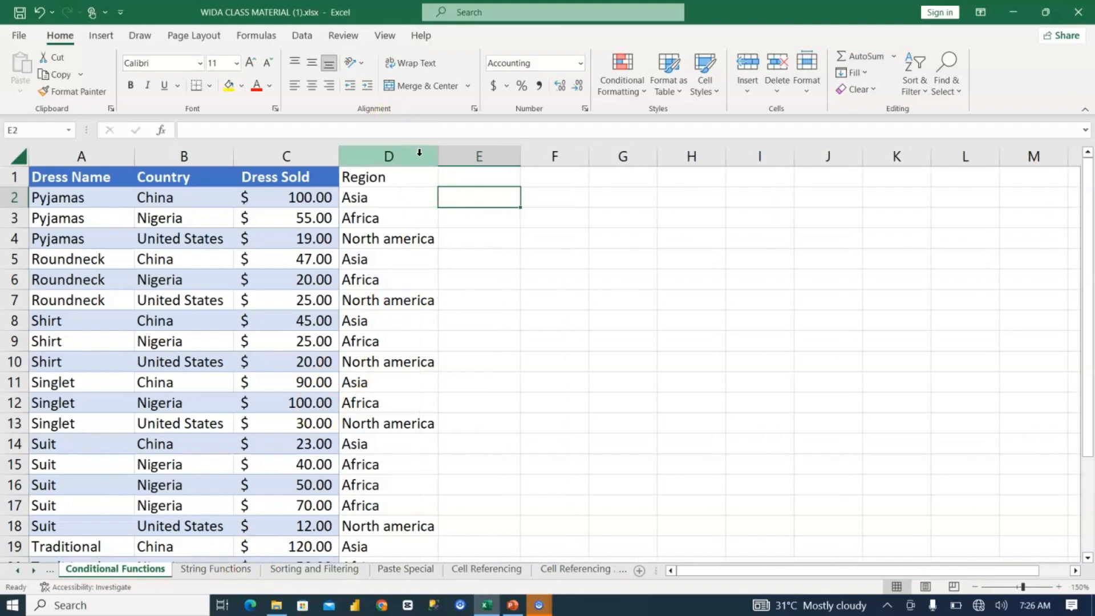
Step: Note the function names sum and countif in cells I5 and I6 beside the table
left_click(726, 258)
type("sm")
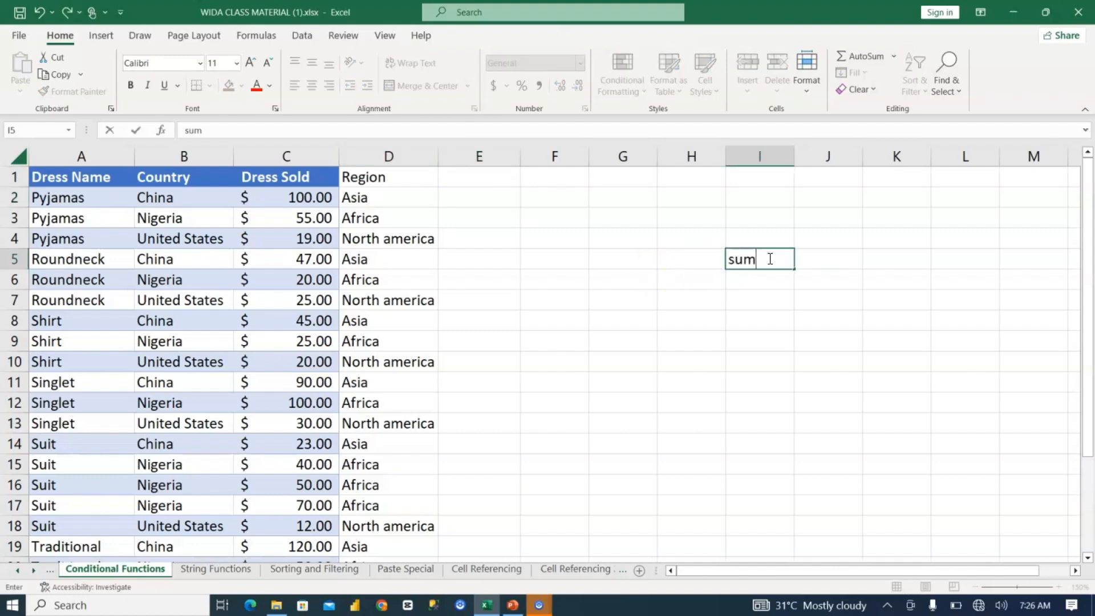
key("Return")
type("coun")
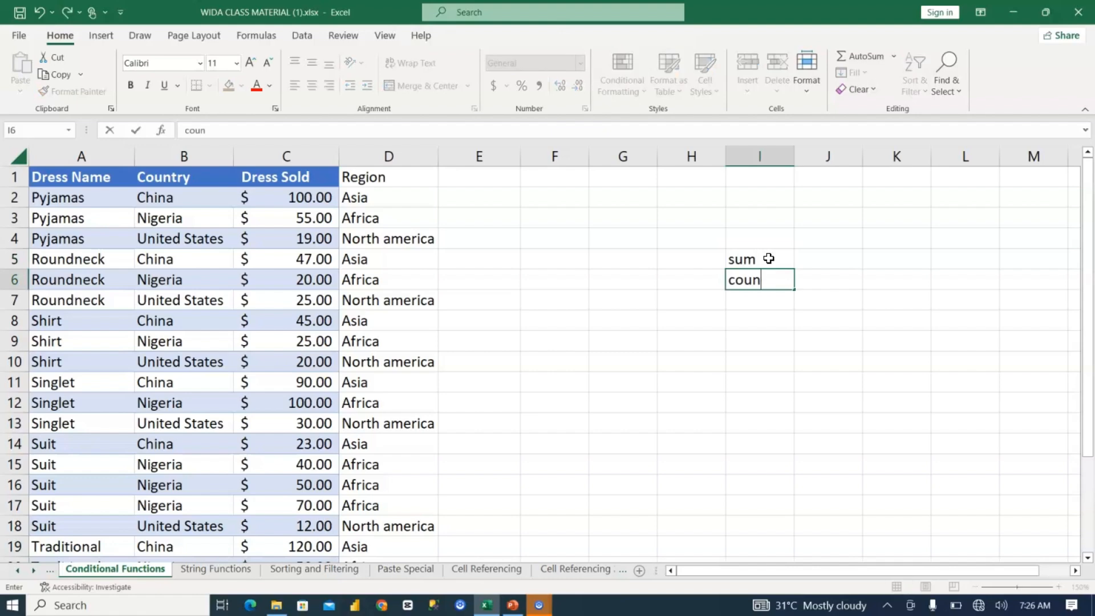
type("tif")
key("Return")
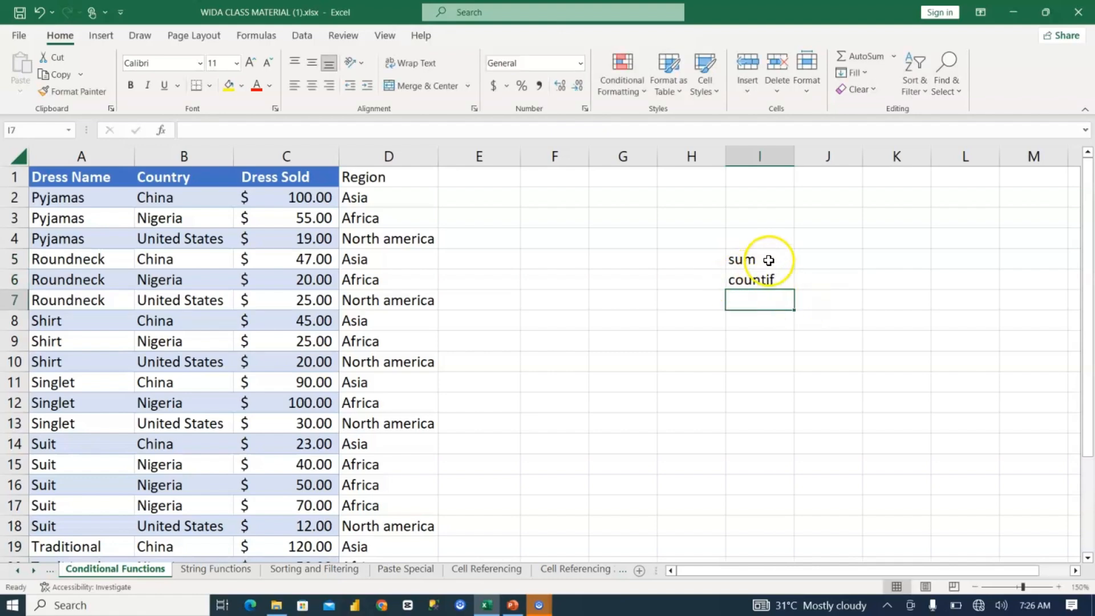
Step: Try to change the note in I5 to sumif, and clear the notes from I5 and I6
double_click(760, 262)
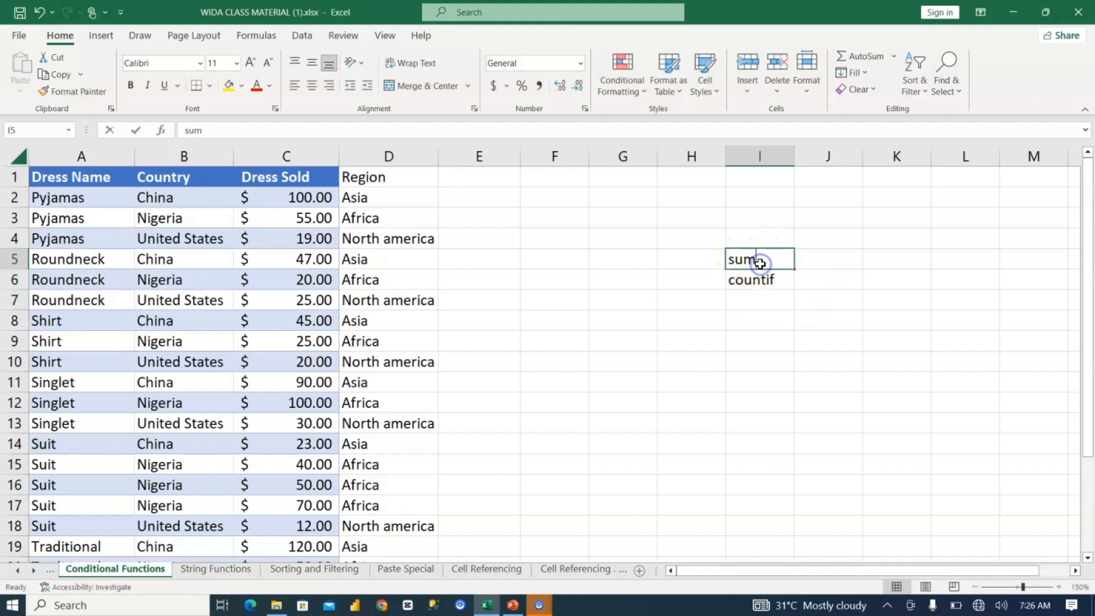
type("if")
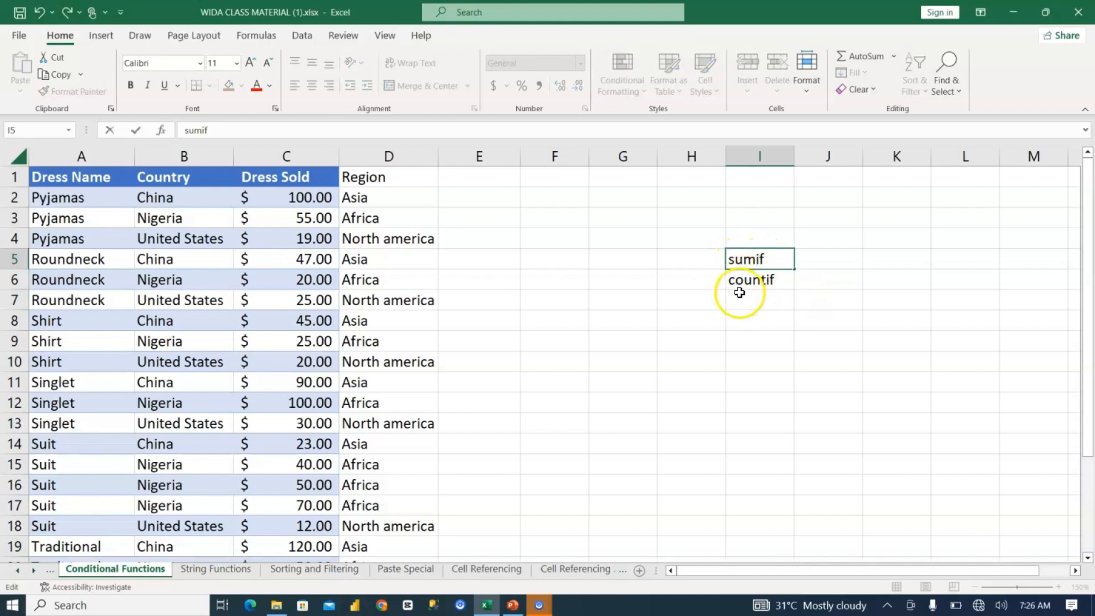
key("Escape")
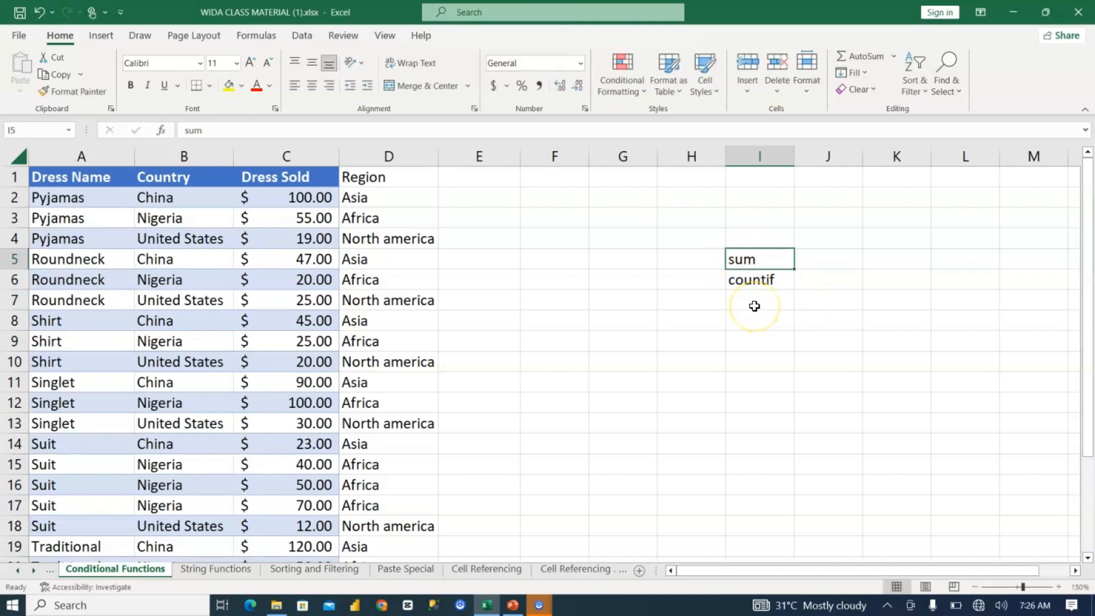
double_click(771, 259)
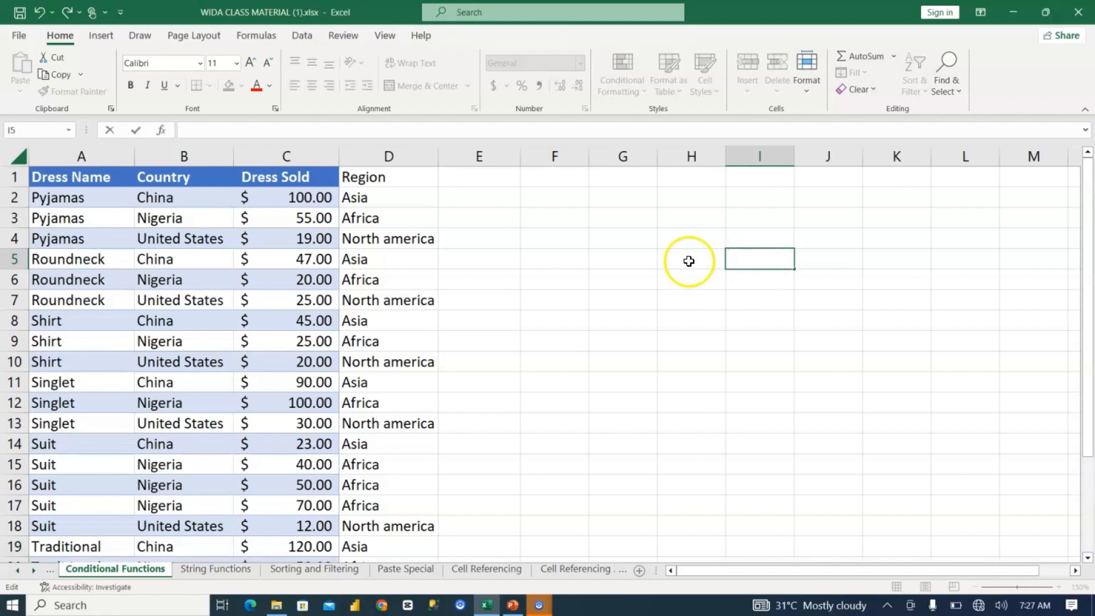
left_click(560, 223)
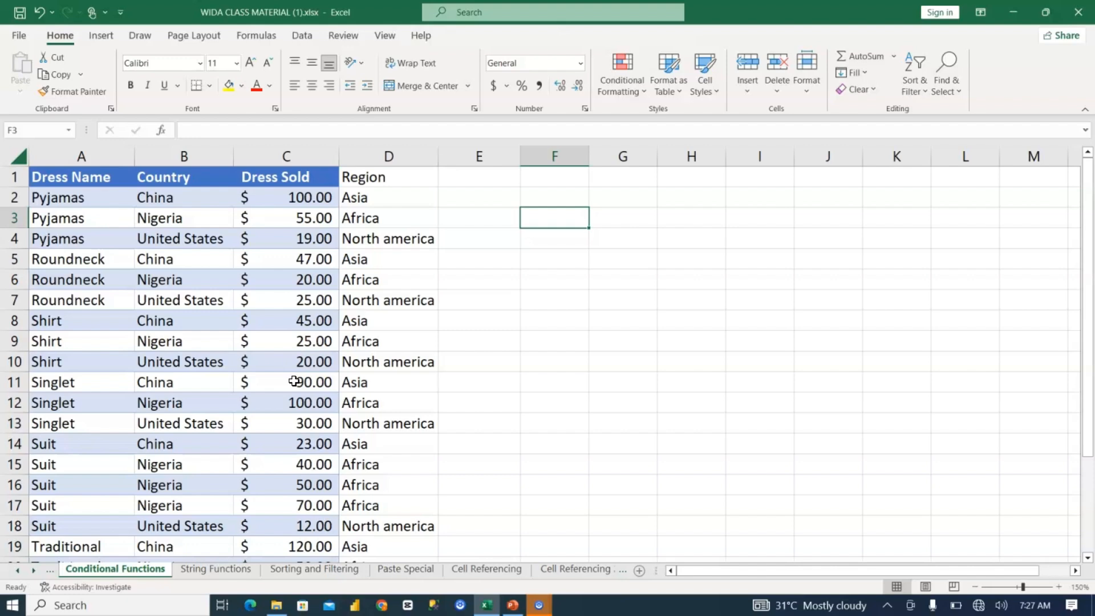
Step: Start a SUMIF formula in cell F3 with the country cells B2:B25 as the range
type("=sumif")
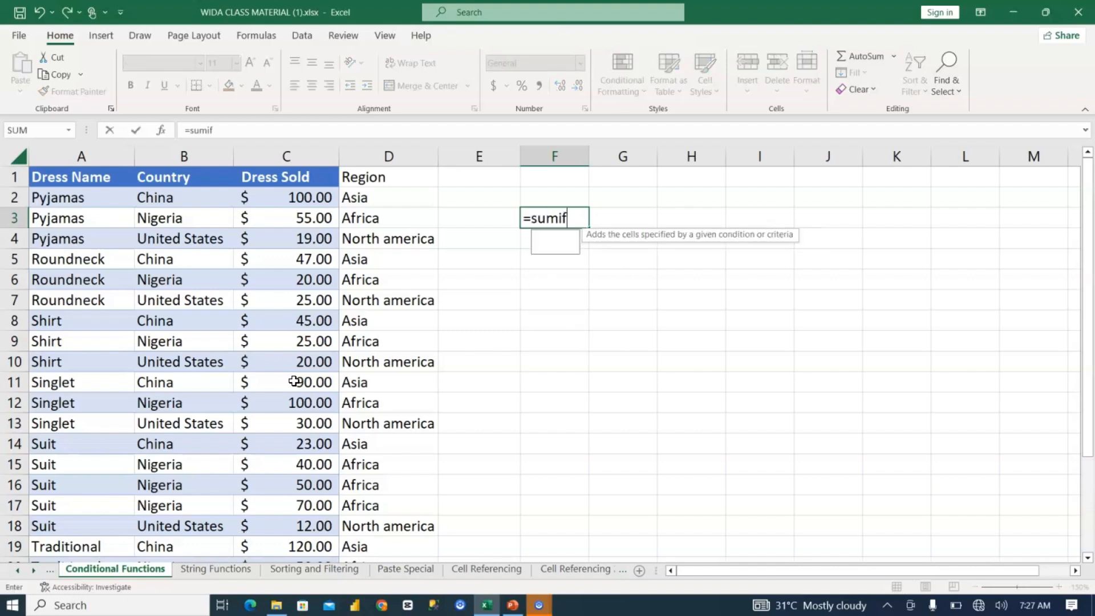
key("ctrl+Return")
key("Right")
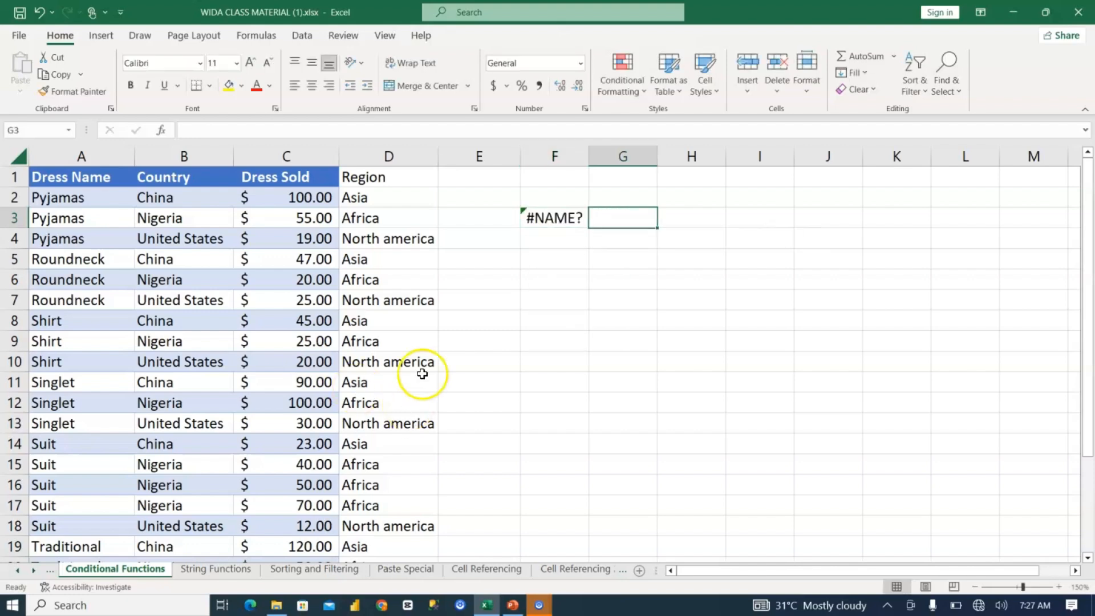
left_click(570, 217)
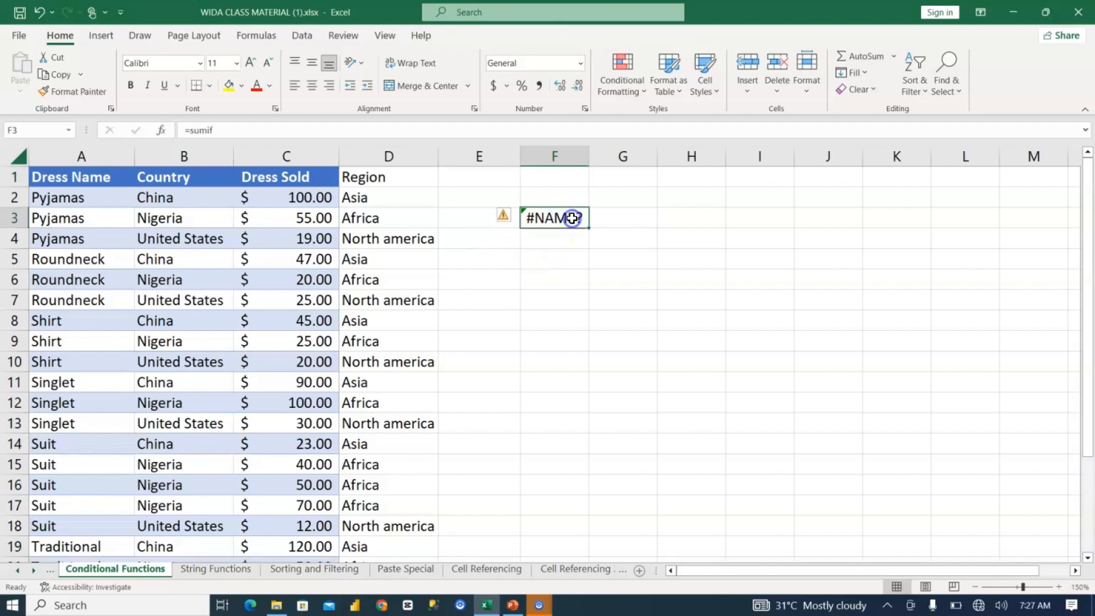
double_click(581, 218)
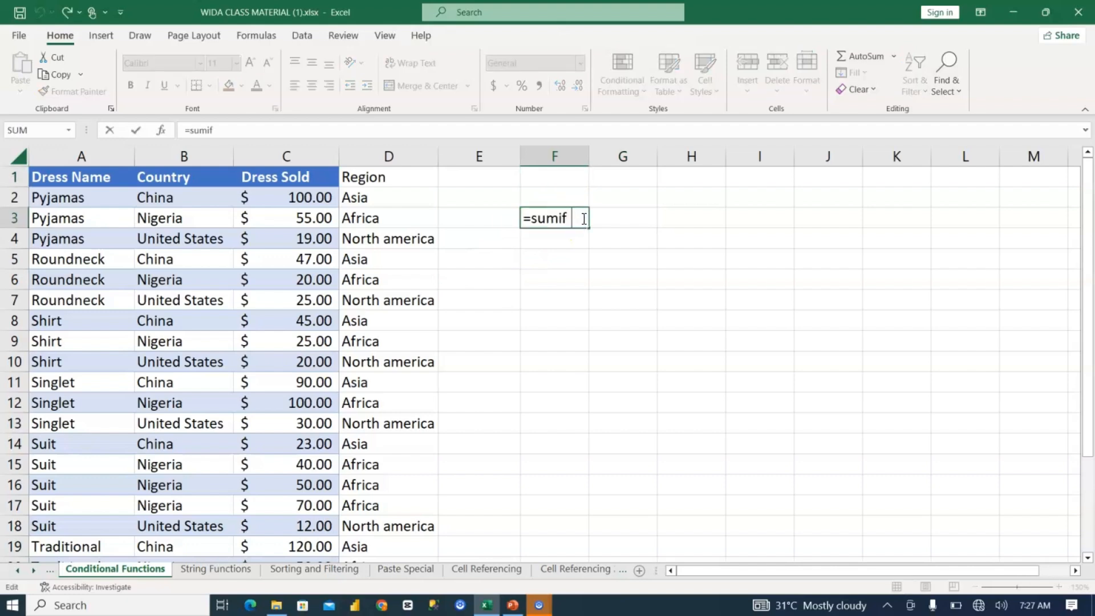
type("(")
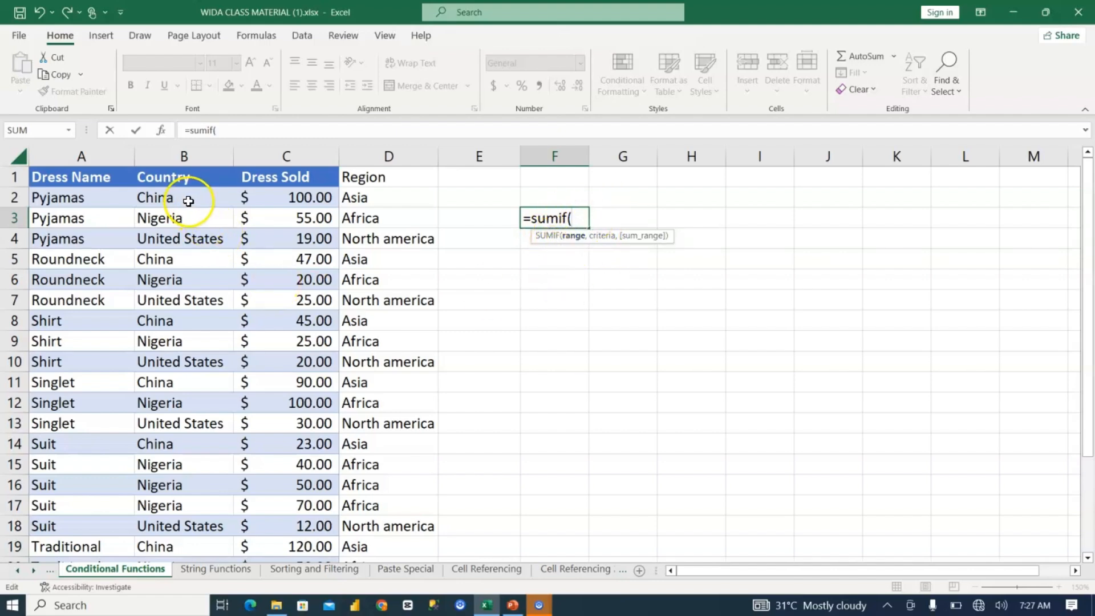
left_click(217, 198)
key("ctrl+shift+Down")
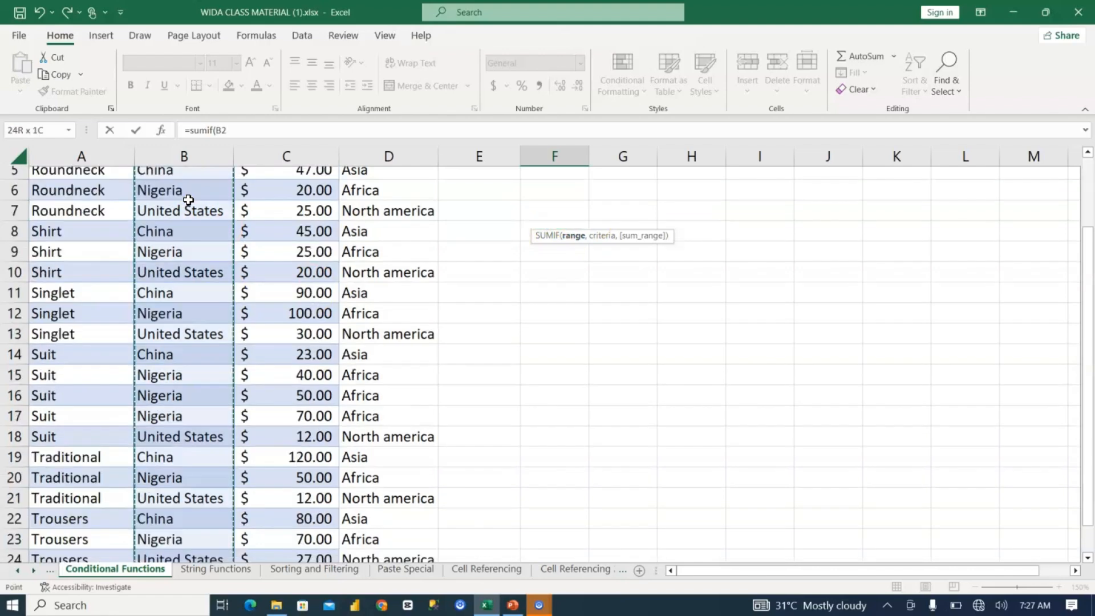
Step: Complete the F3 SUMIF formula with the criterion "Nigeria" and the Dress Sold cells C2:C25 as the sum range
type(",\"Nigeria")
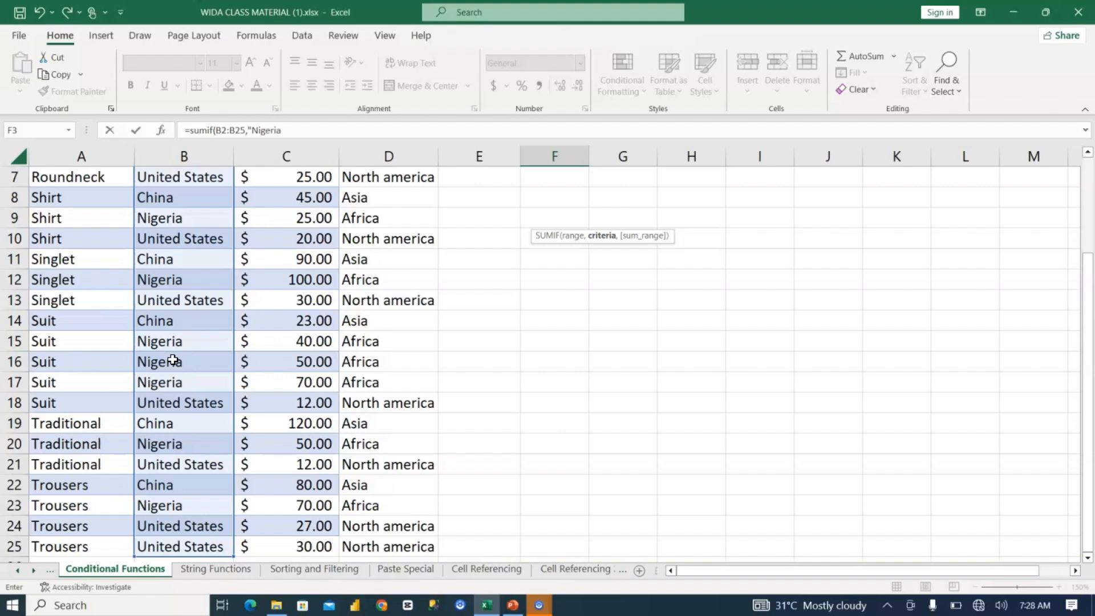
left_click(280, 129)
type(",")
left_click_drag(1086, 434, 1083, 298)
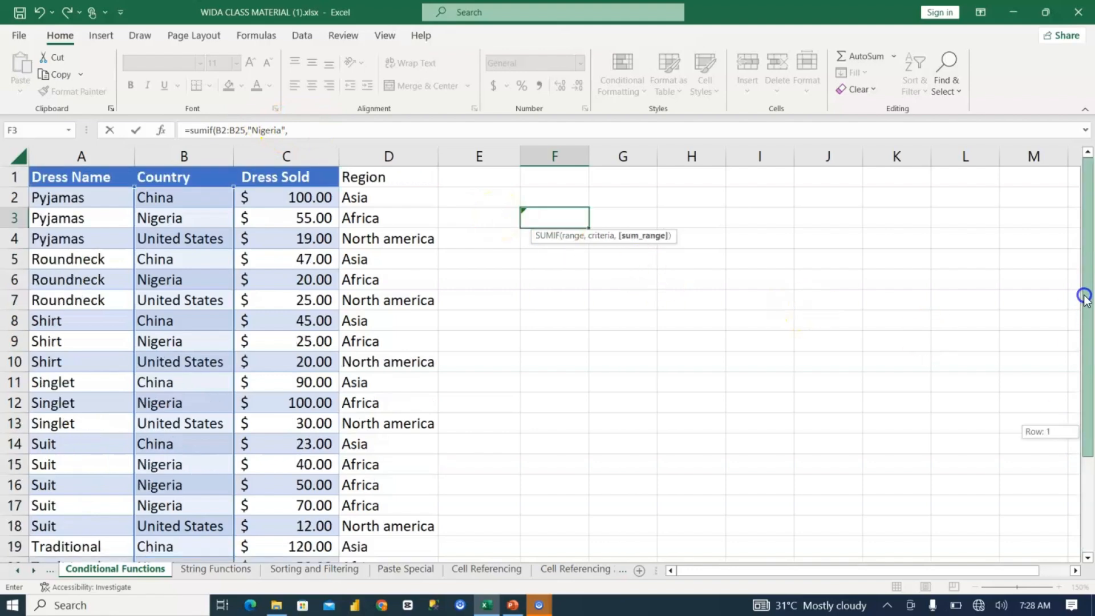
left_click(297, 200)
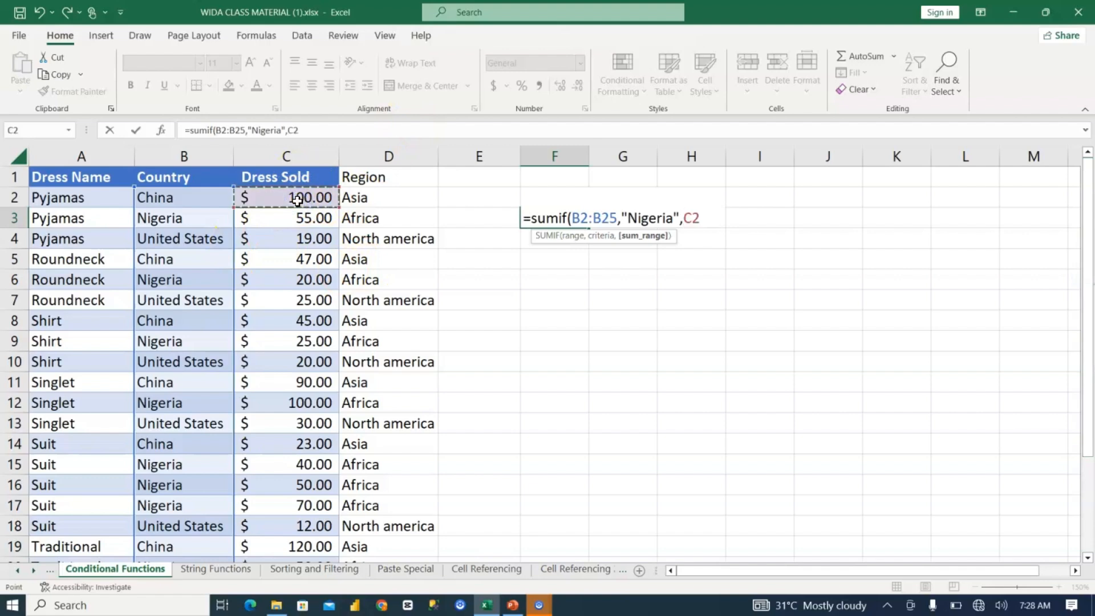
key("ctrl+shift+Down")
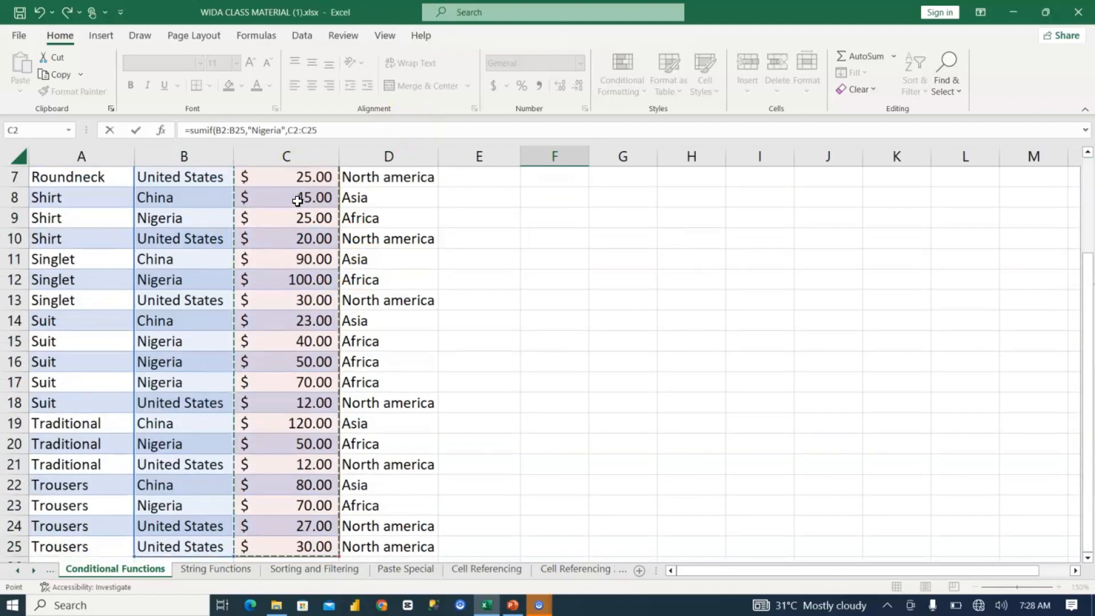
key("Return")
scroll(297, 200, "up", 1)
key("Up")
key("Up")
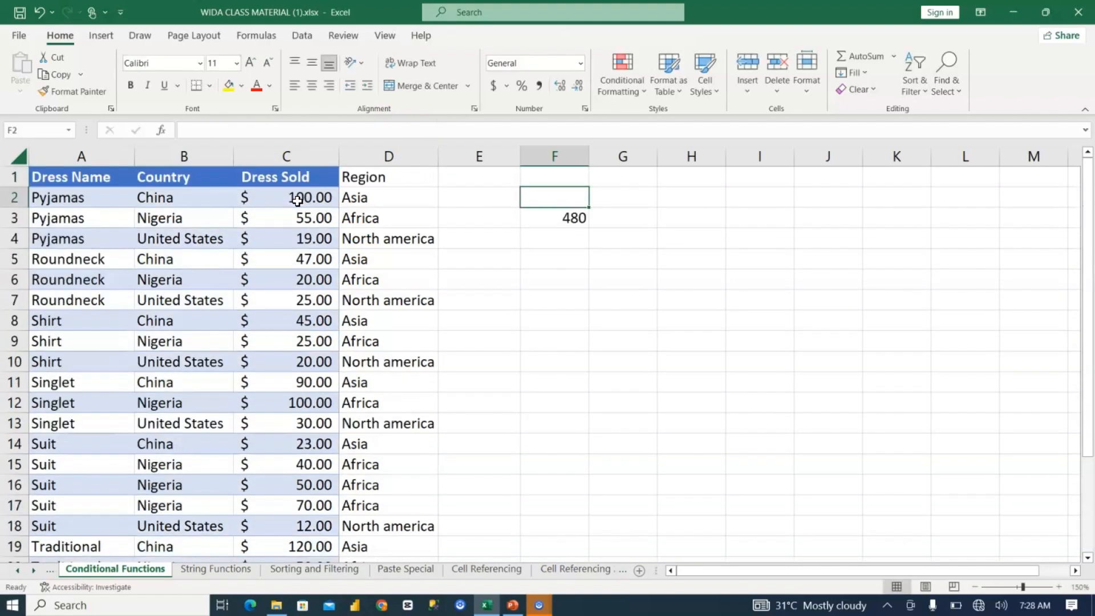
key("Down")
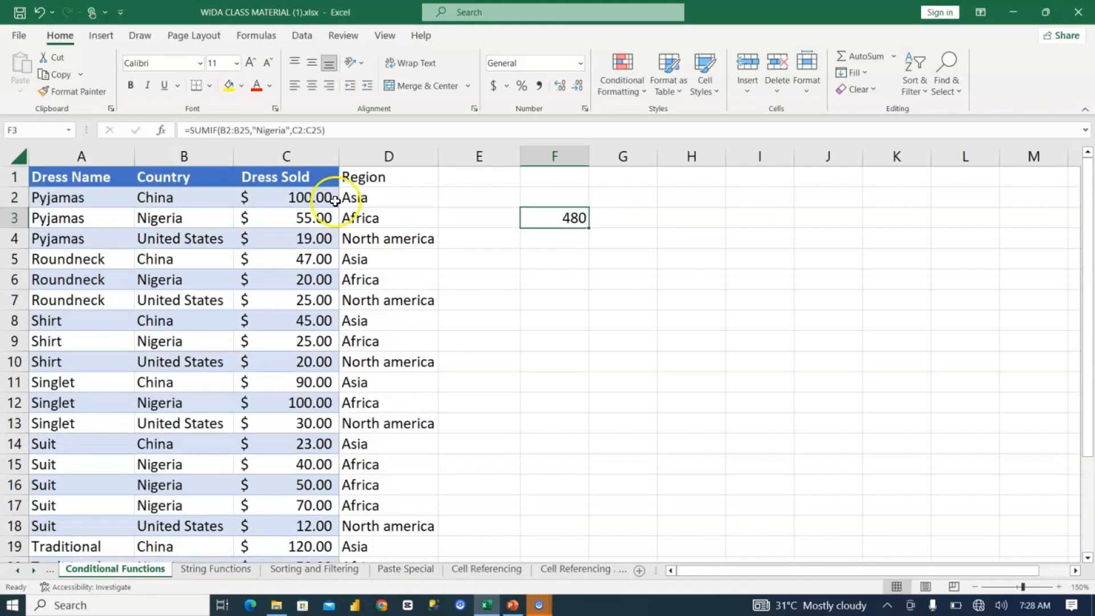
Step: Review the range, criteria and sum range arguments of the SUMIF formula in F3
left_click(551, 217)
double_click(551, 216)
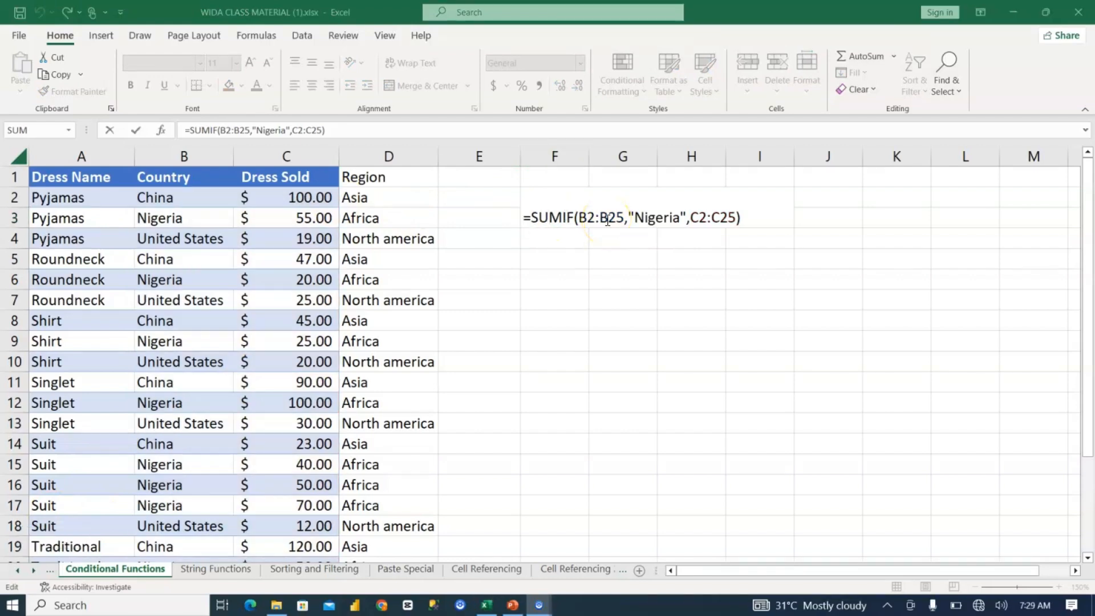
left_click(542, 214)
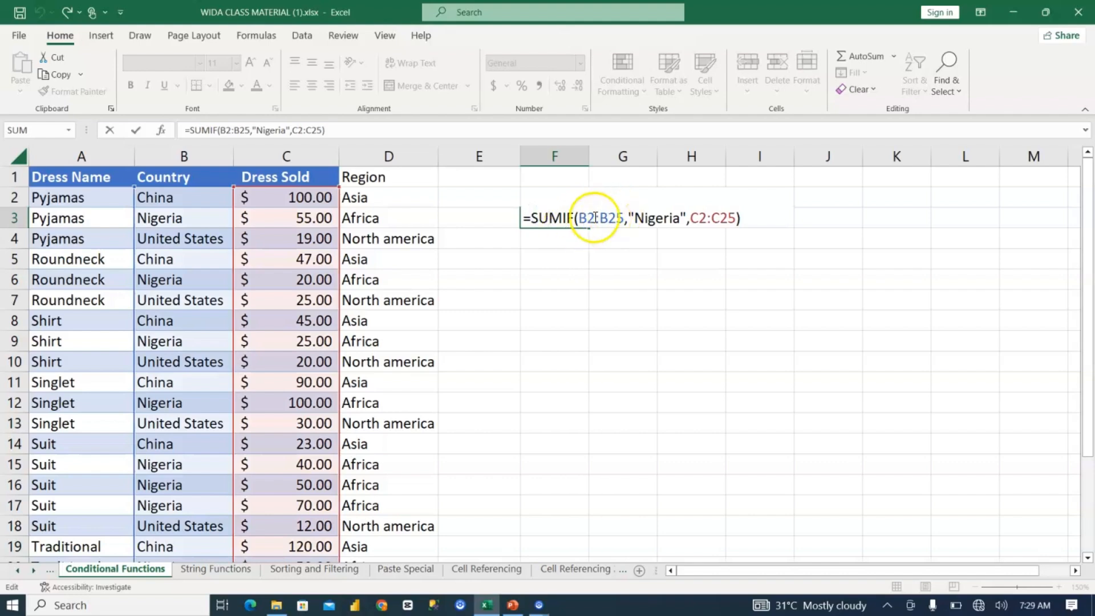
left_click_drag(577, 218, 736, 212)
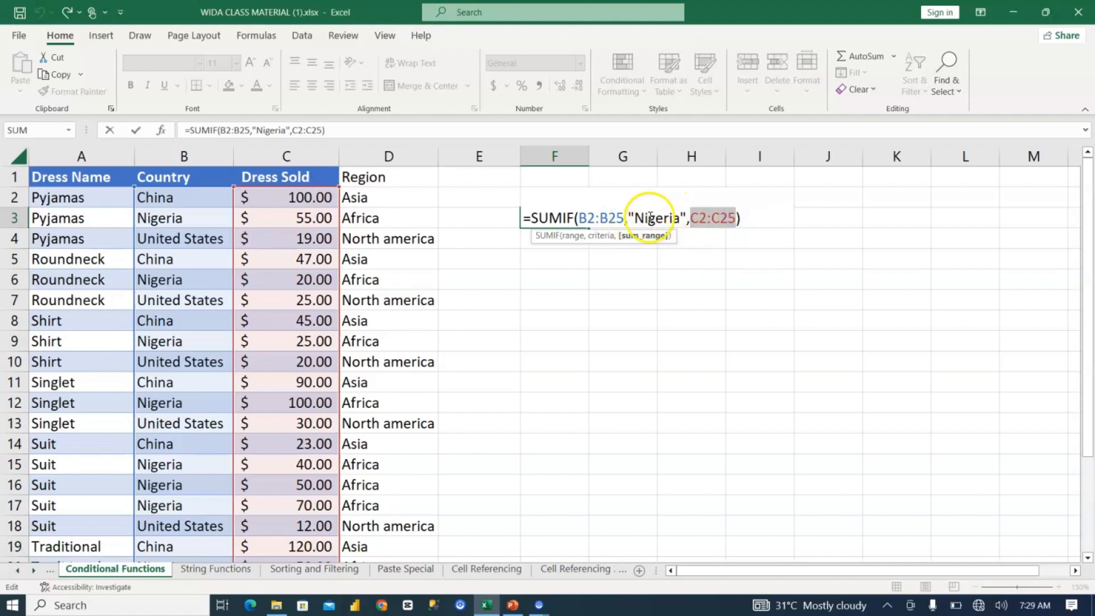
key("ctrl+Return")
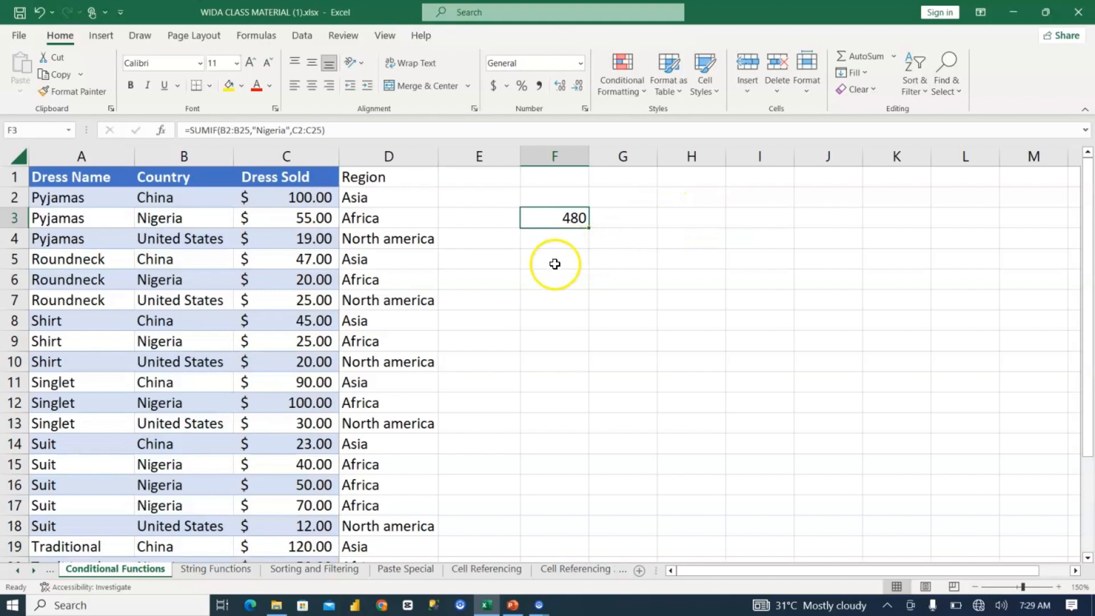
Step: Count the "China" entries in the country cells B2:B25 with a COUNTIF formula in cell F5
left_click(555, 265)
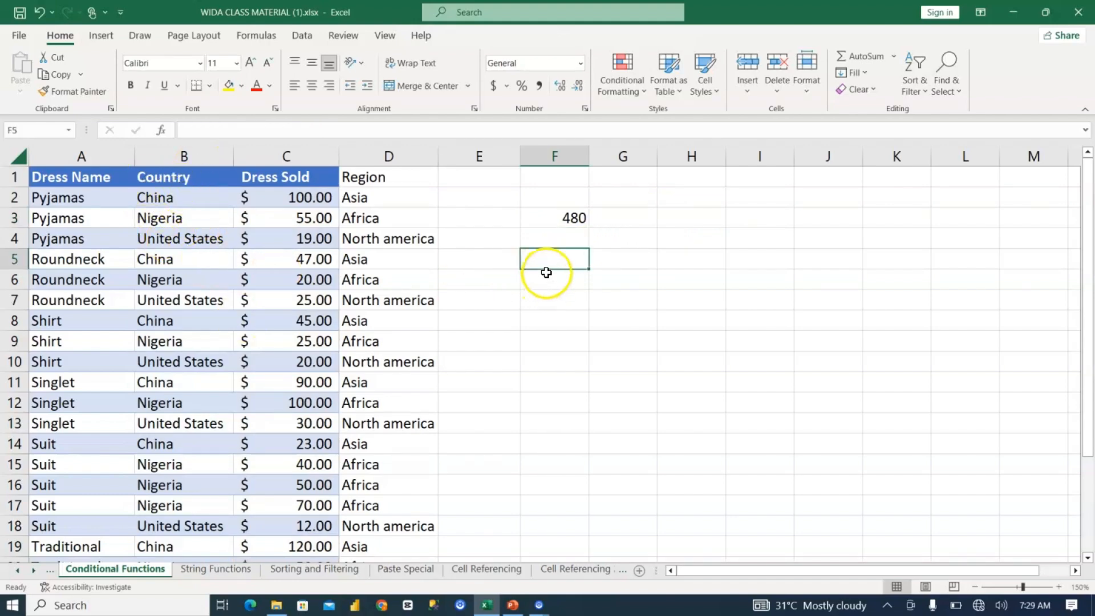
type("=")
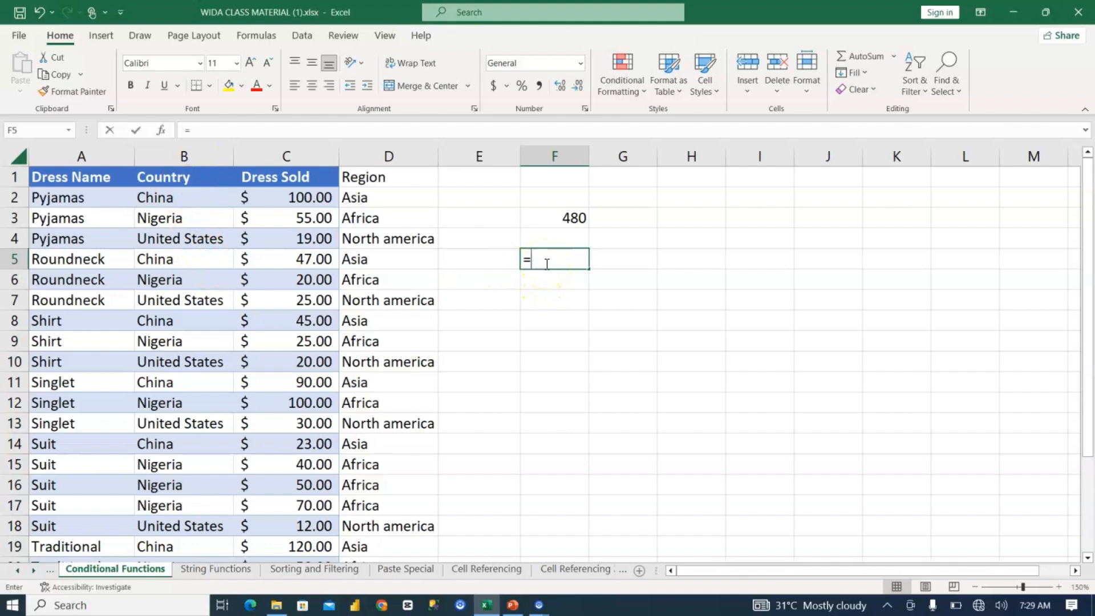
type("count")
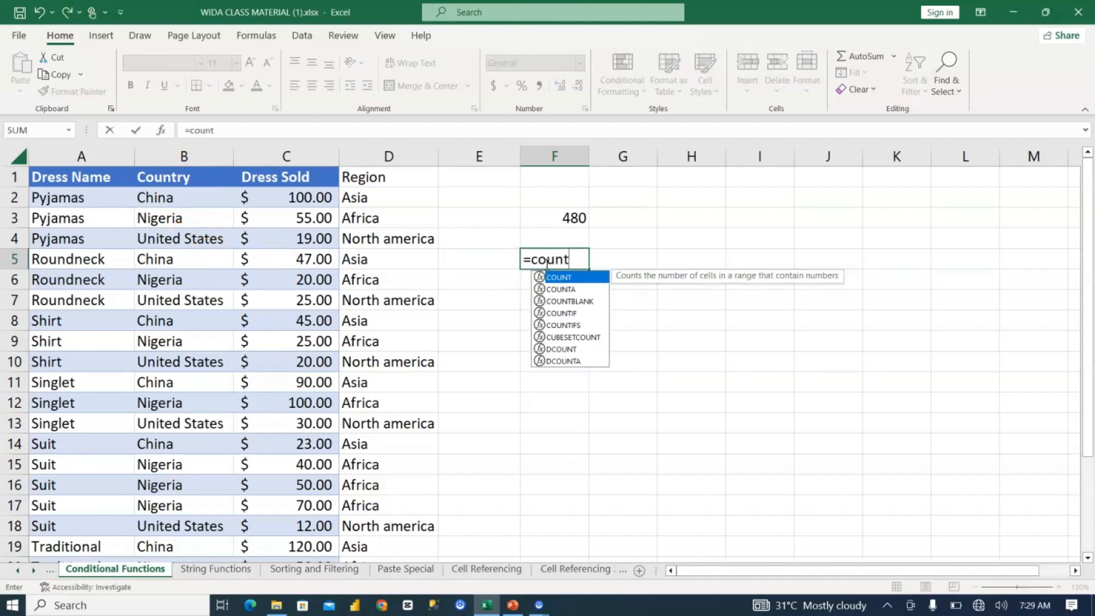
type("if")
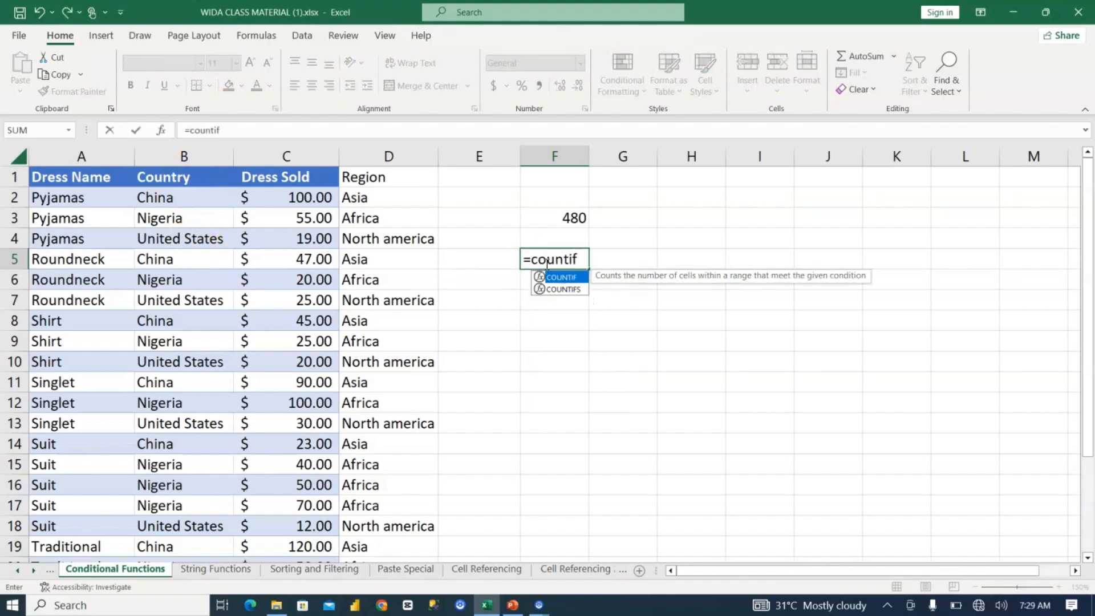
key("Tab")
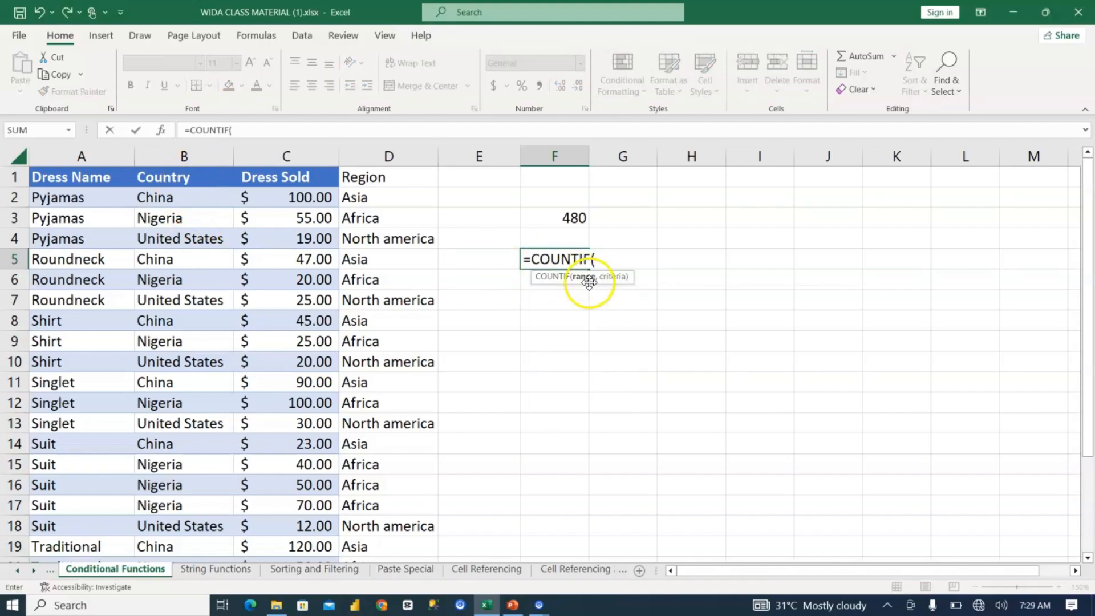
left_click(165, 195)
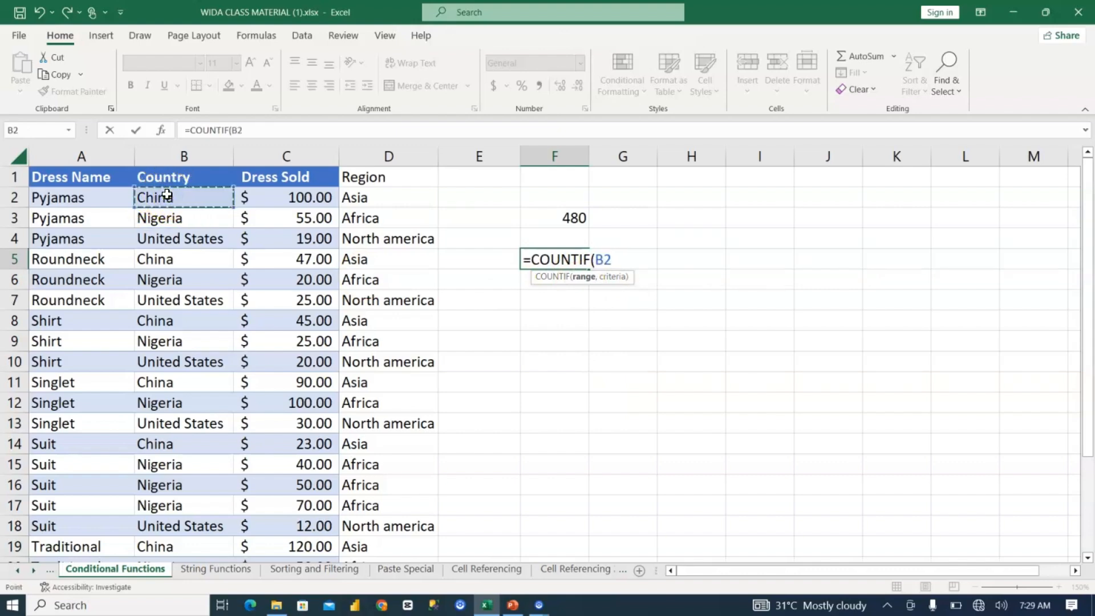
key("ctrl+shift+Down")
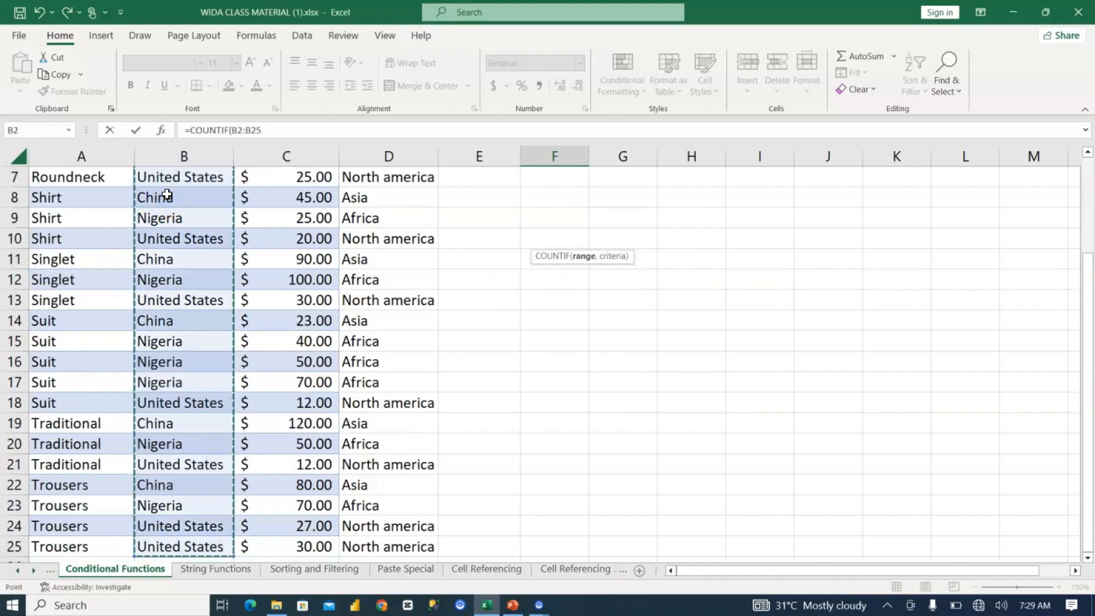
type(",\"China")
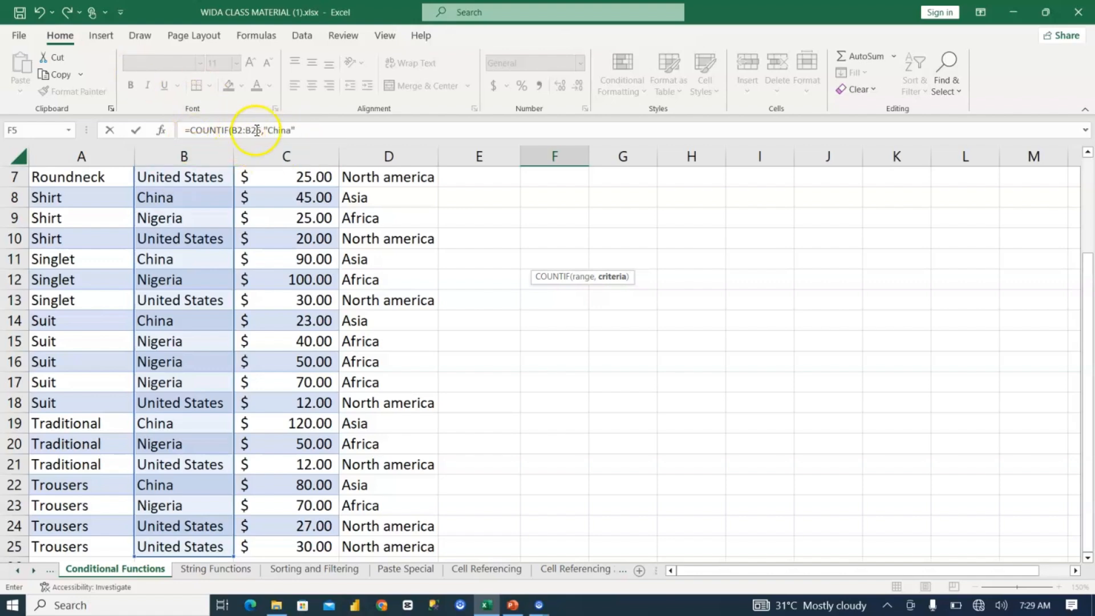
left_click(299, 130)
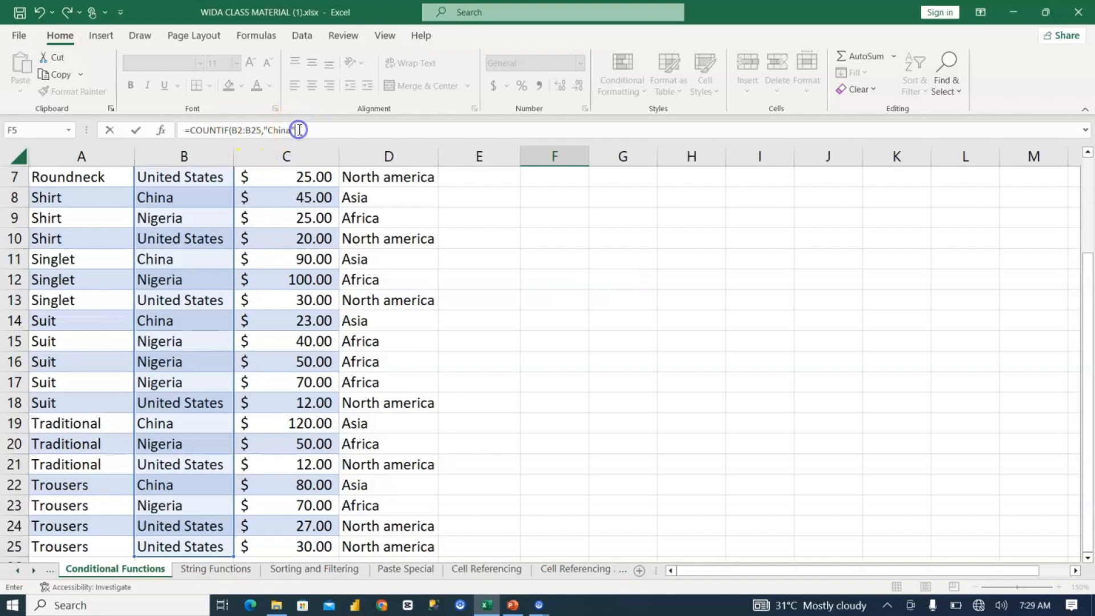
key("Return")
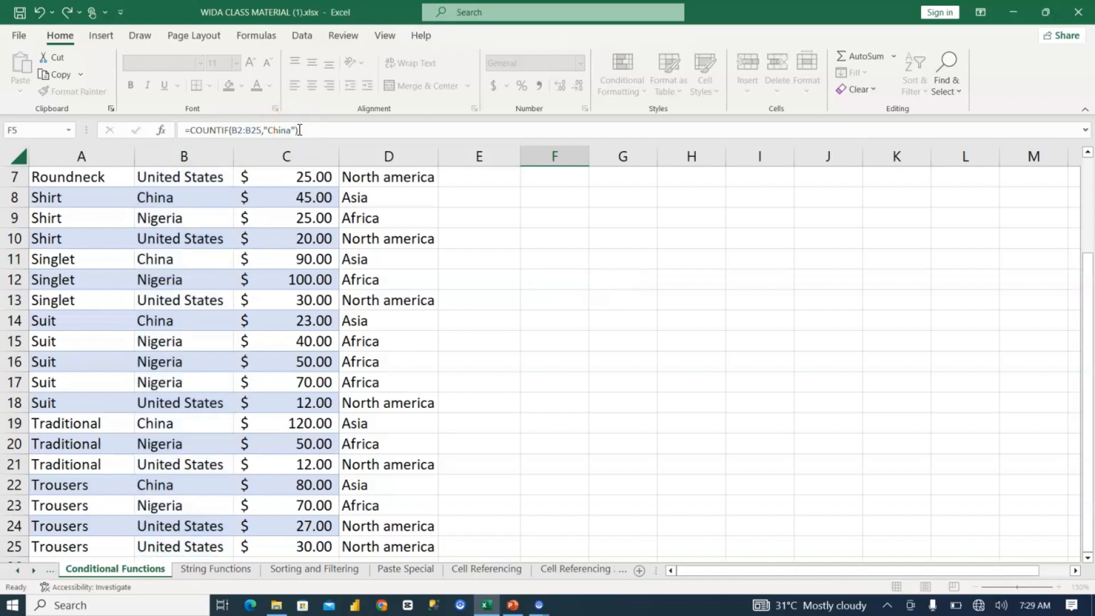
key("Up")
key("Up")
key("Up")
key("Up")
key("Up")
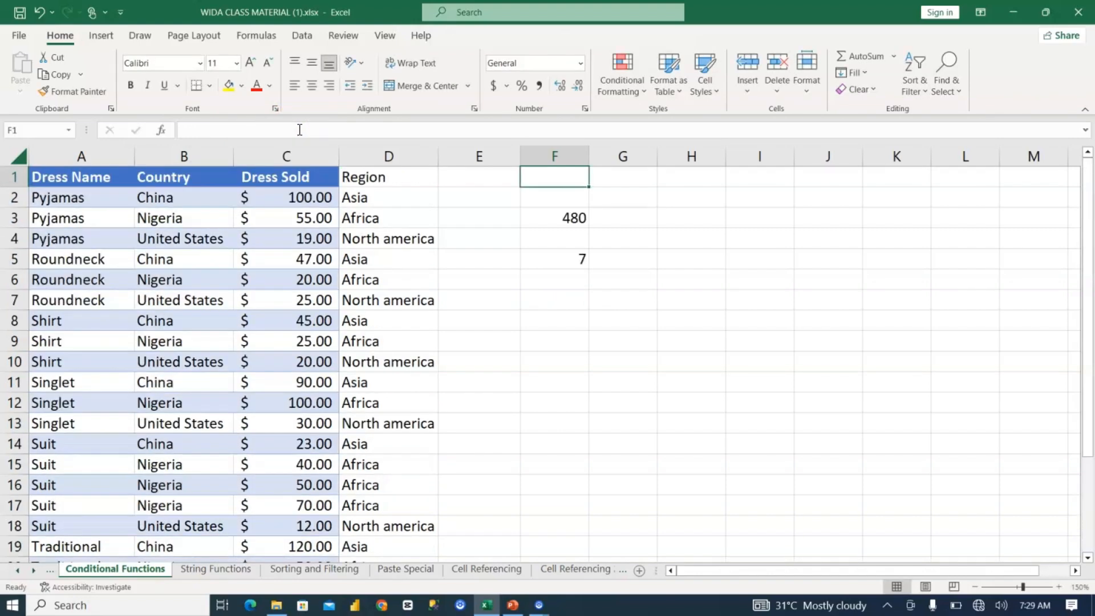
Step: Start a SUMIF formula in cell F7 with the dress name cells A2:A25 as the range
key("Down")
key("Down")
key("Down")
key("Down")
key("Down")
key("Down")
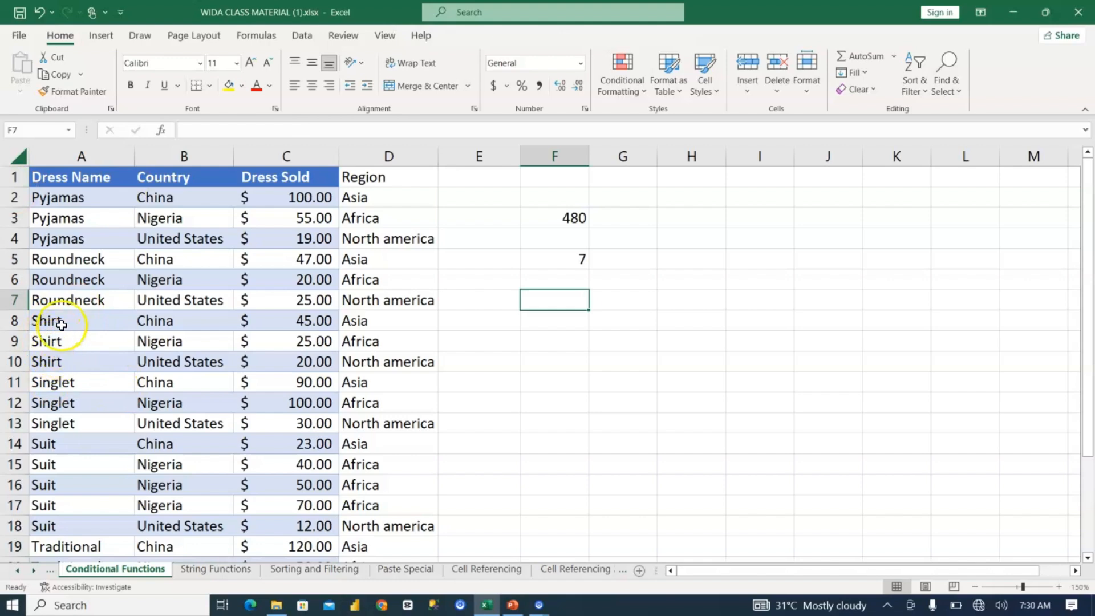
type("=")
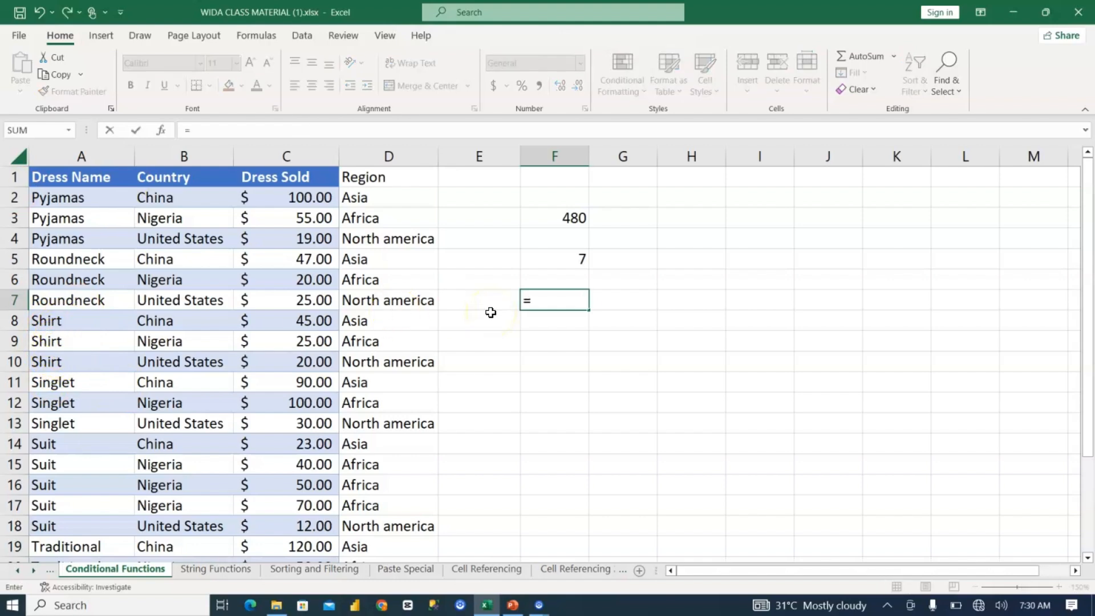
type("sumif")
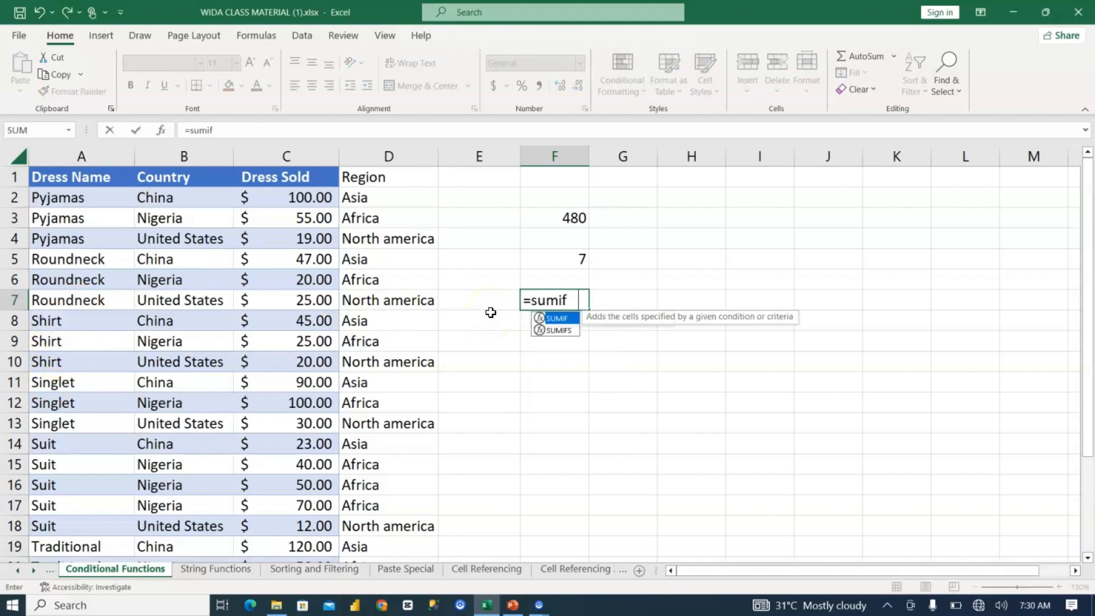
key("Tab")
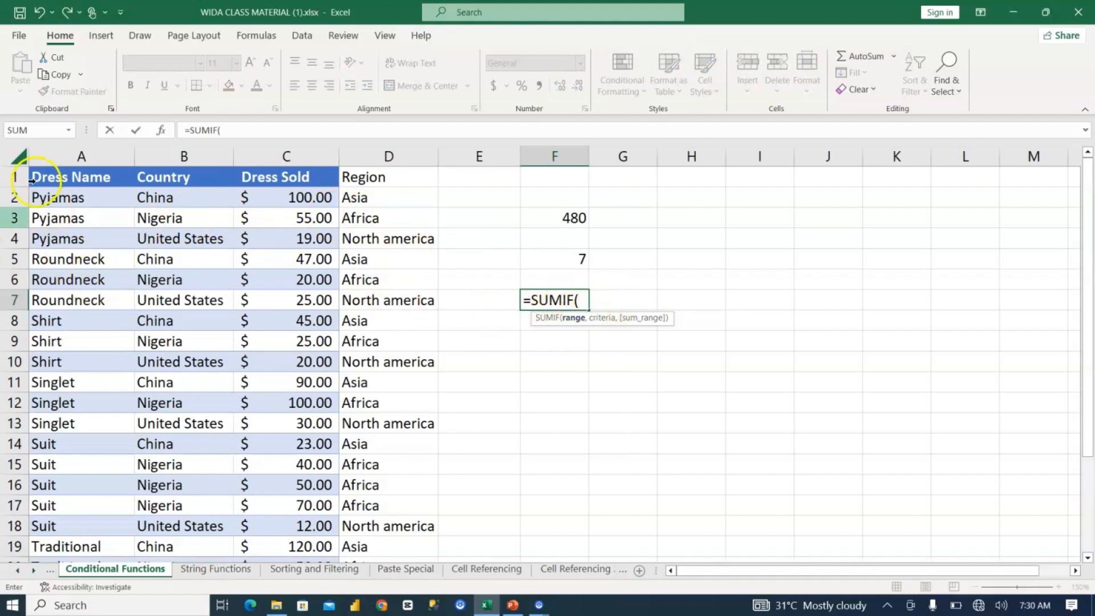
left_click(80, 194)
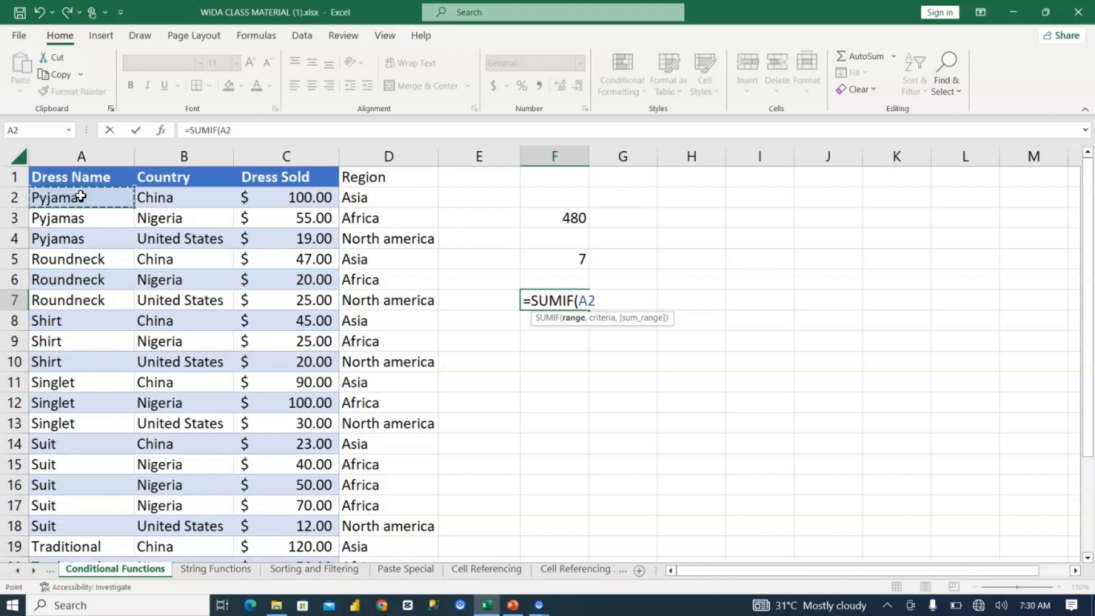
key("ctrl+shift+Down")
type(",")
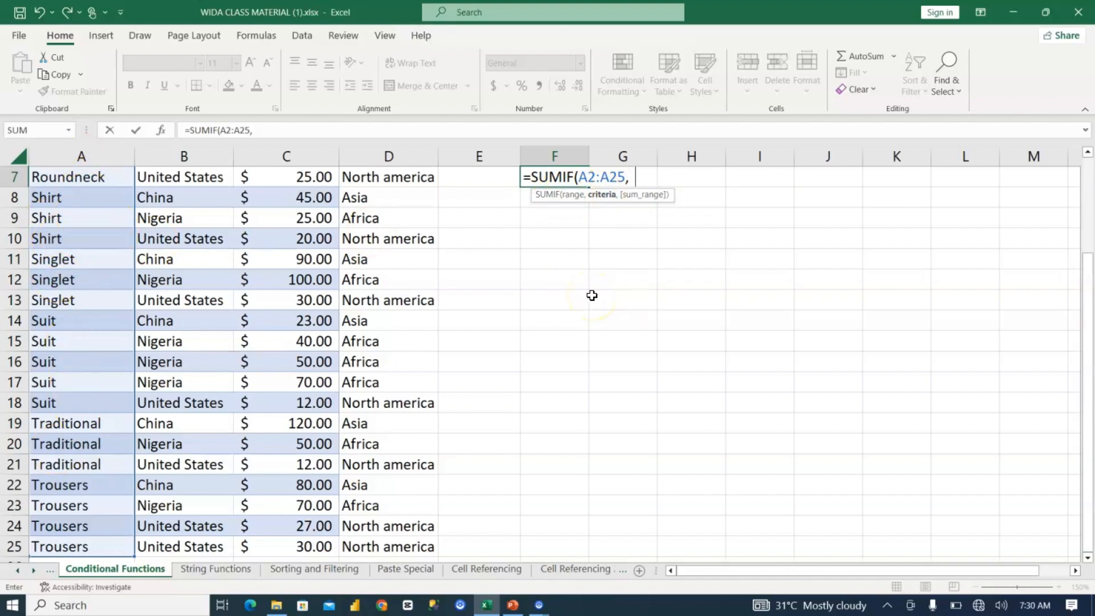
Step: Complete the F7 SUMIF formula with the criterion "Shirt" and the Dress Sold cells C2:C25 as the sum range
type("\",")
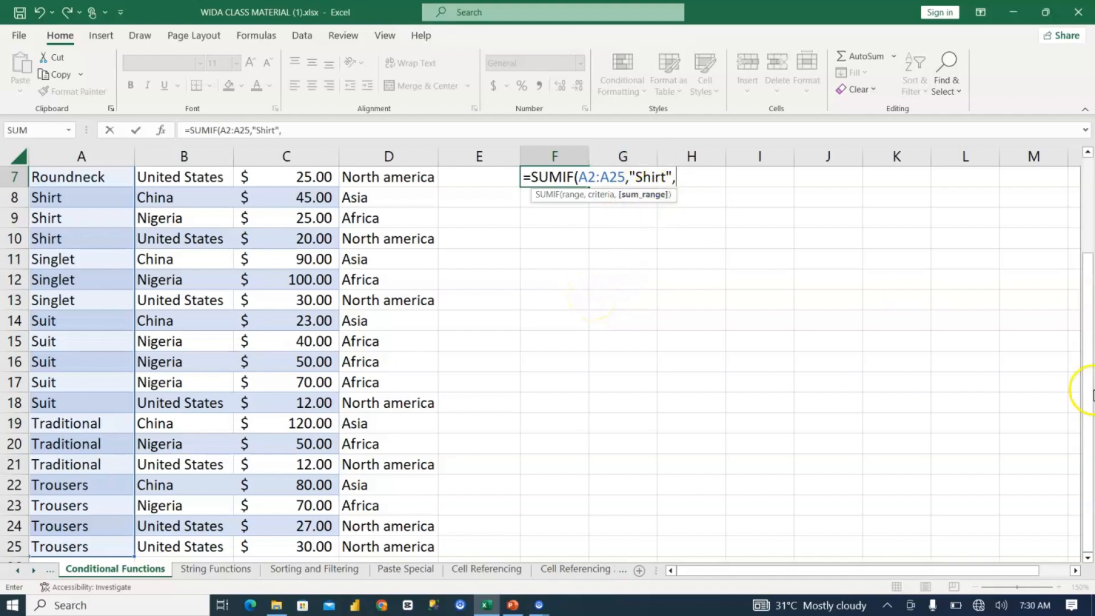
left_click_drag(1087, 368, 1090, 247)
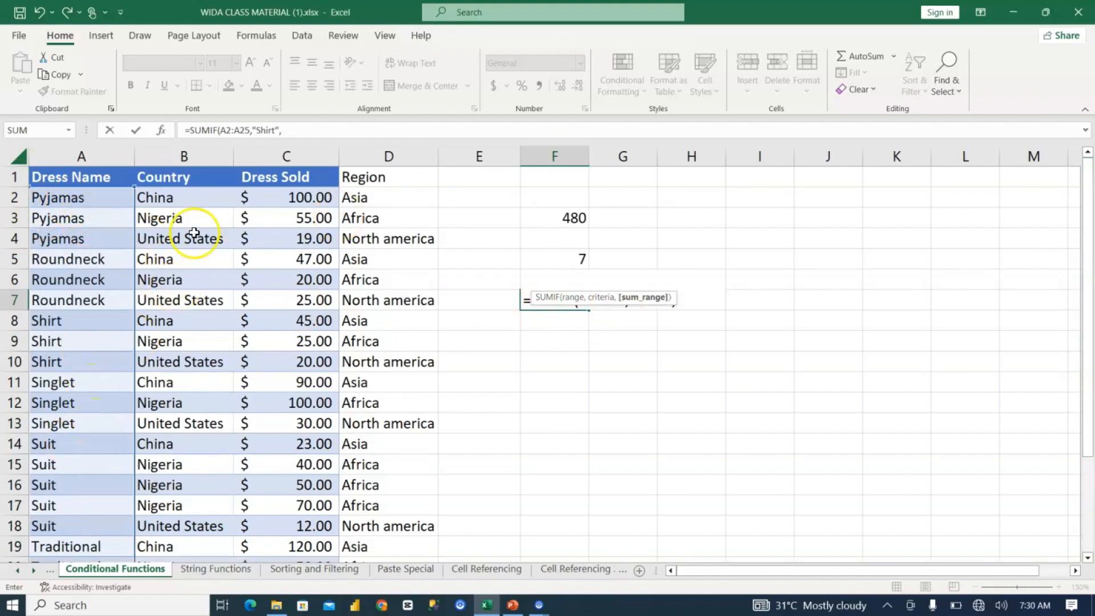
left_click(306, 197)
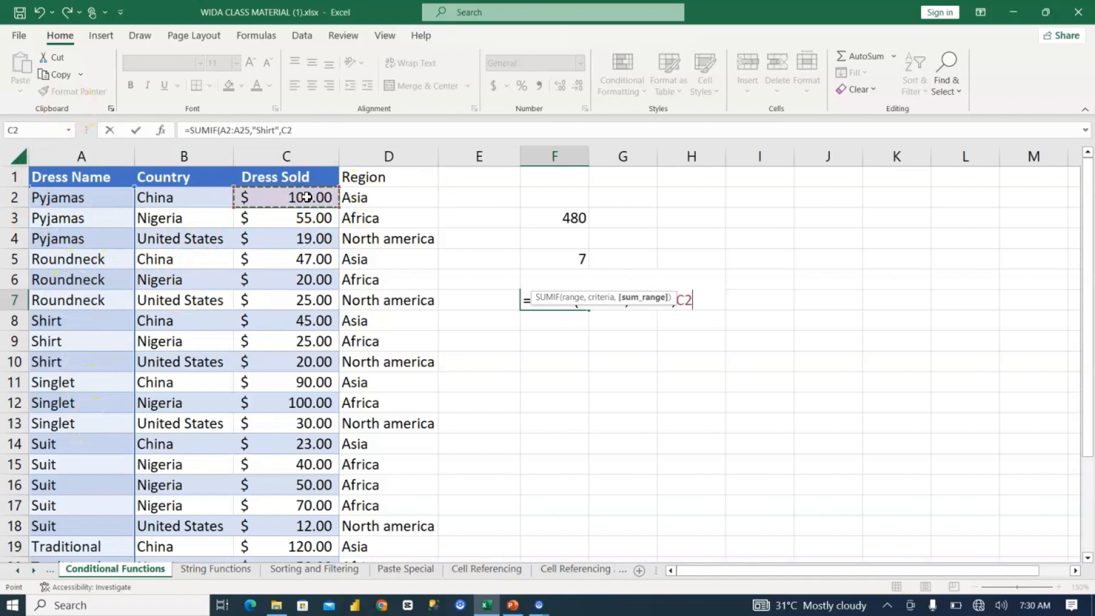
scroll(306, 196, "down", 2)
type(":C25")
key("Return")
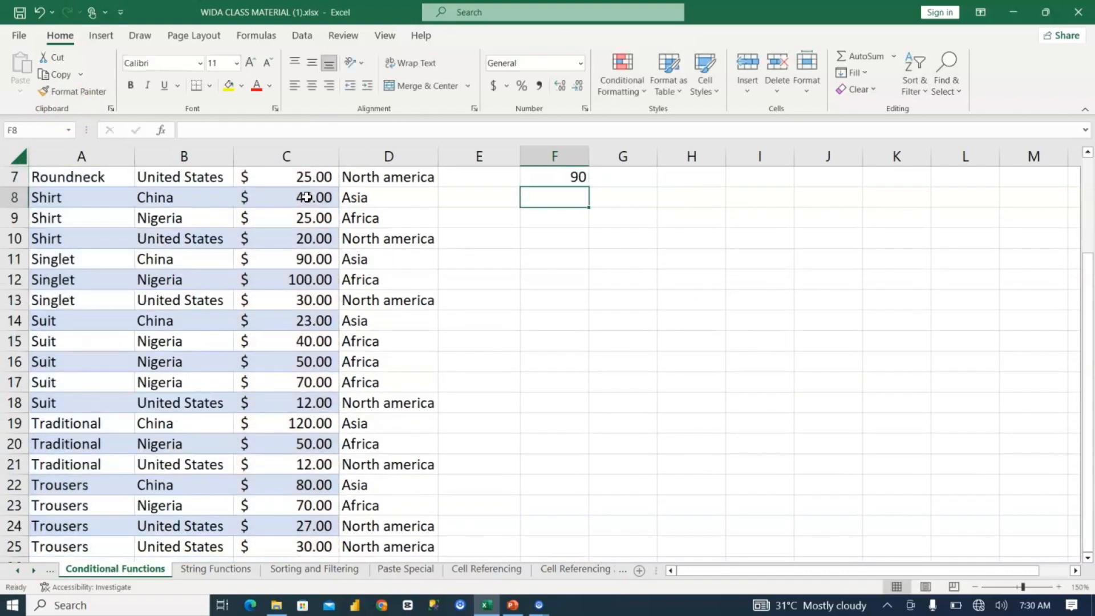
Step: Review the SUMIF result and formula for "Shirt" in cell F7
key("Up")
key("Up")
key("Up")
key("Up")
key("Up")
key("Up")
key("Up")
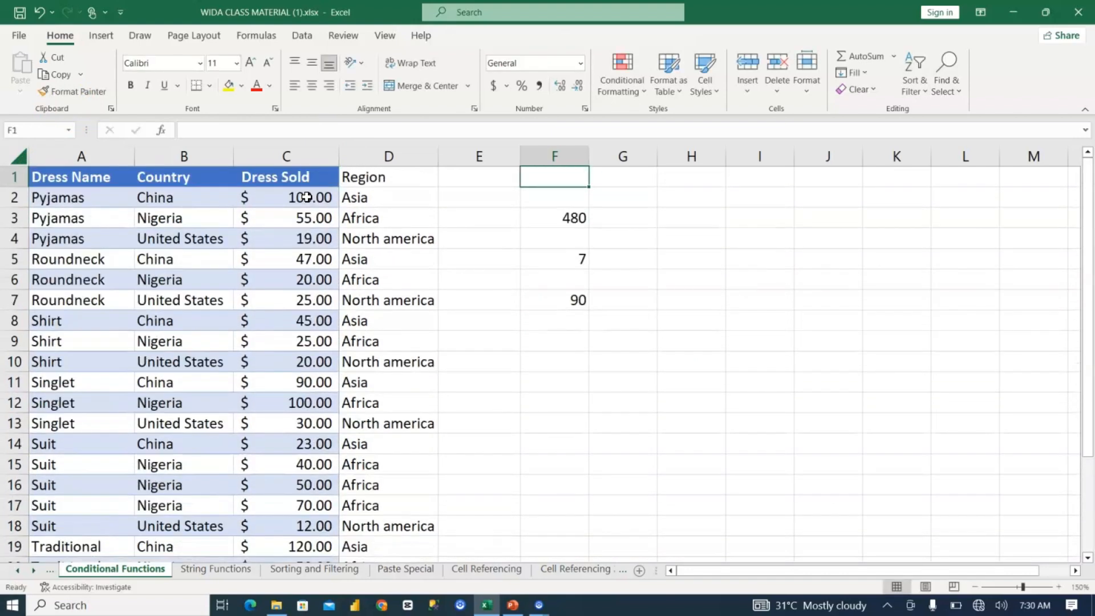
key("Down")
key("Down")
key("Down")
key("Down")
key("Down")
key("Down")
key("Down")
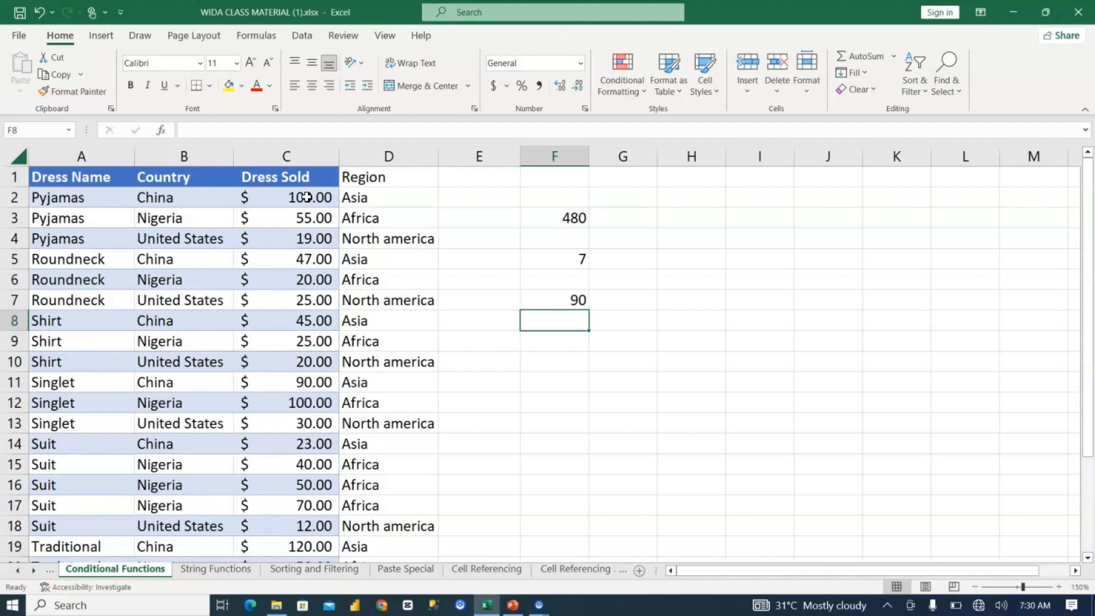
key("Up")
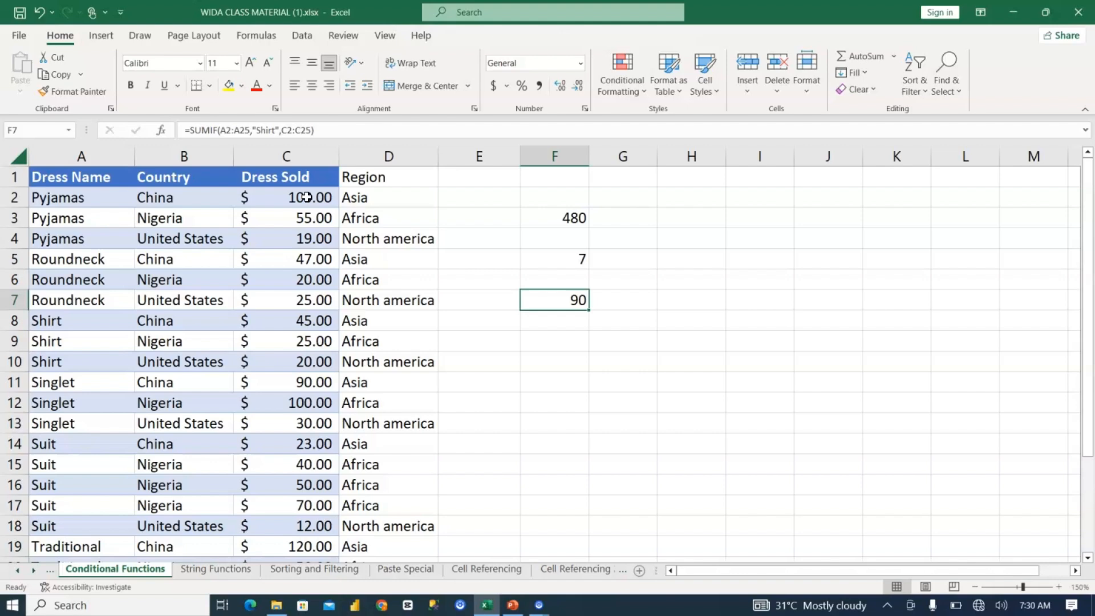
key("Up")
key("Up")
key("Up")
key("Up")
key("Up")
key("Up")
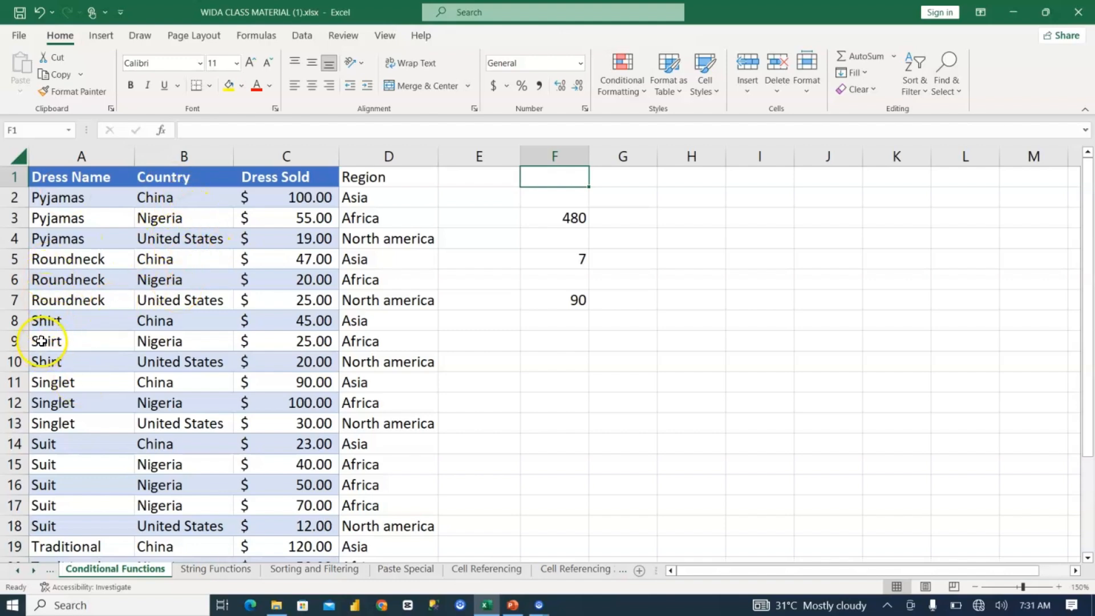
Step: Start a SUMIFS formula in cell F10 with the Dress Sold cells C2:C25 as the sum range
left_click(68, 325)
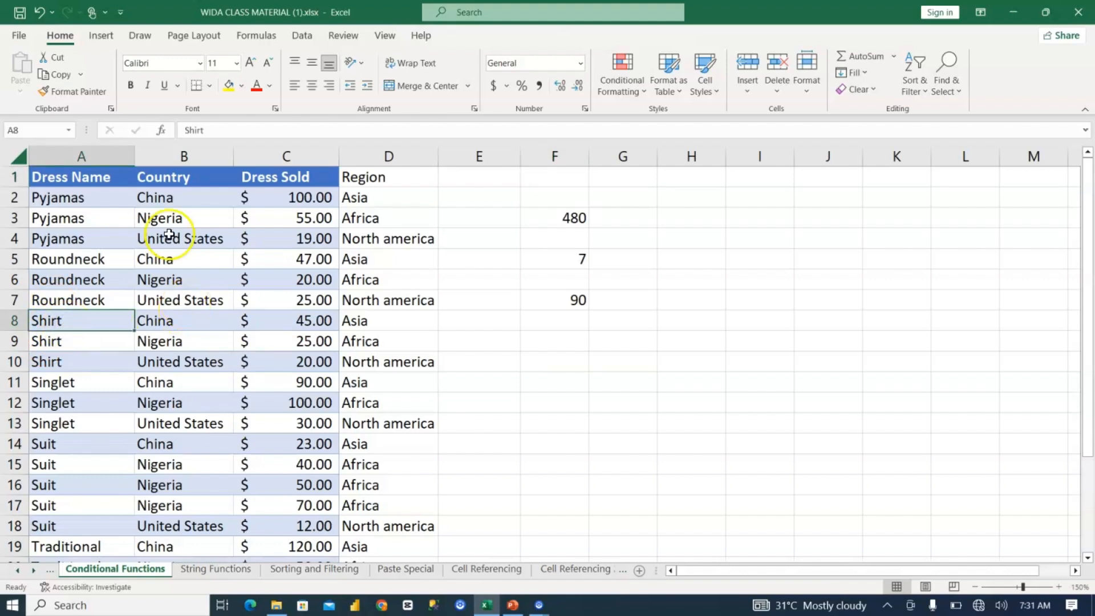
left_click(173, 213)
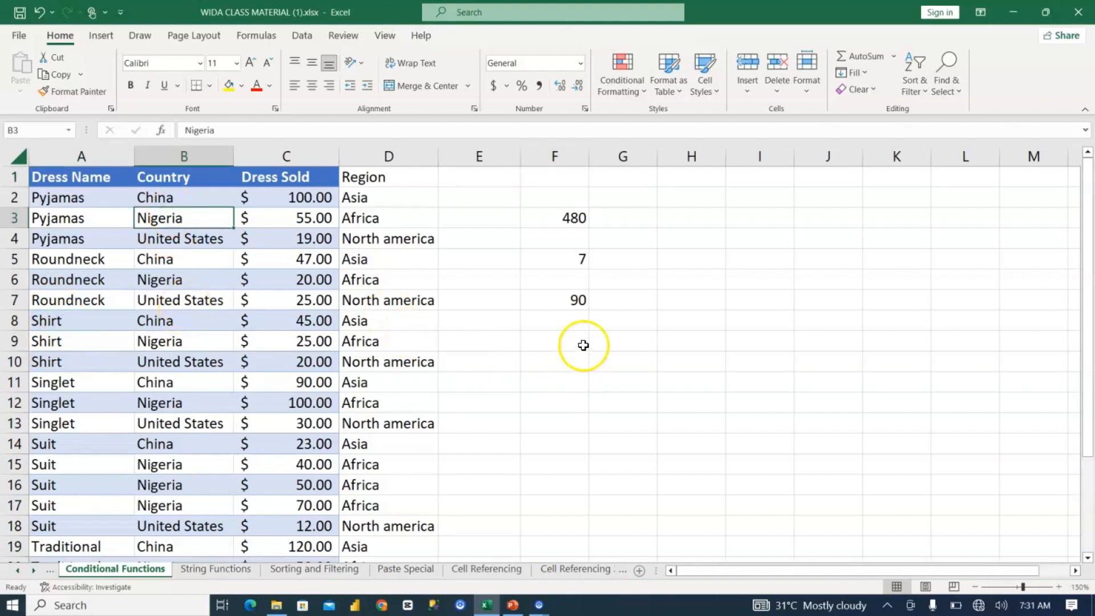
left_click(566, 360)
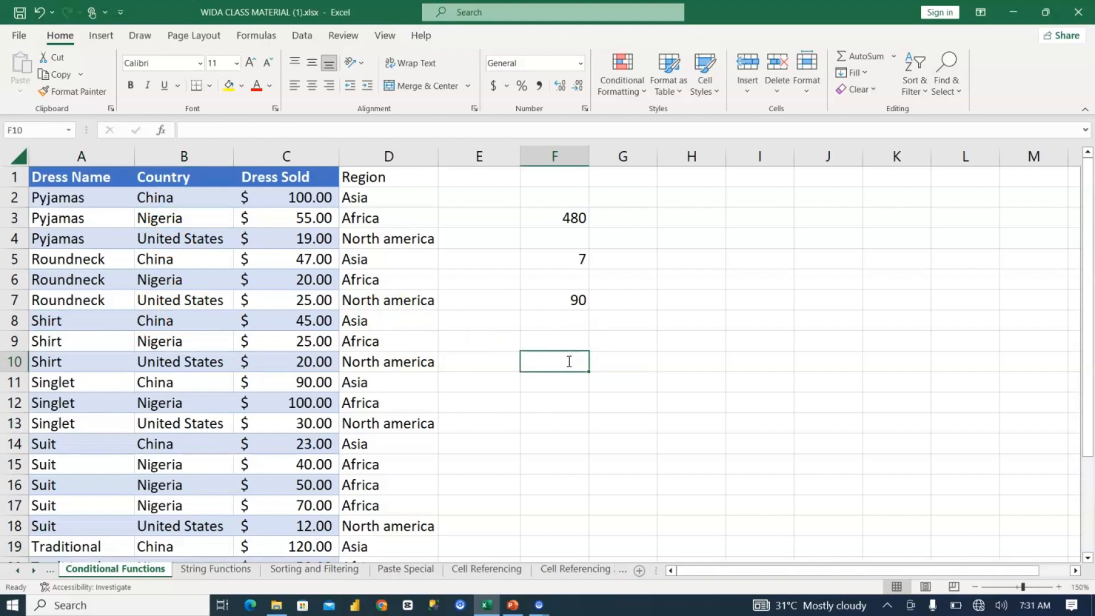
type("=sumifs")
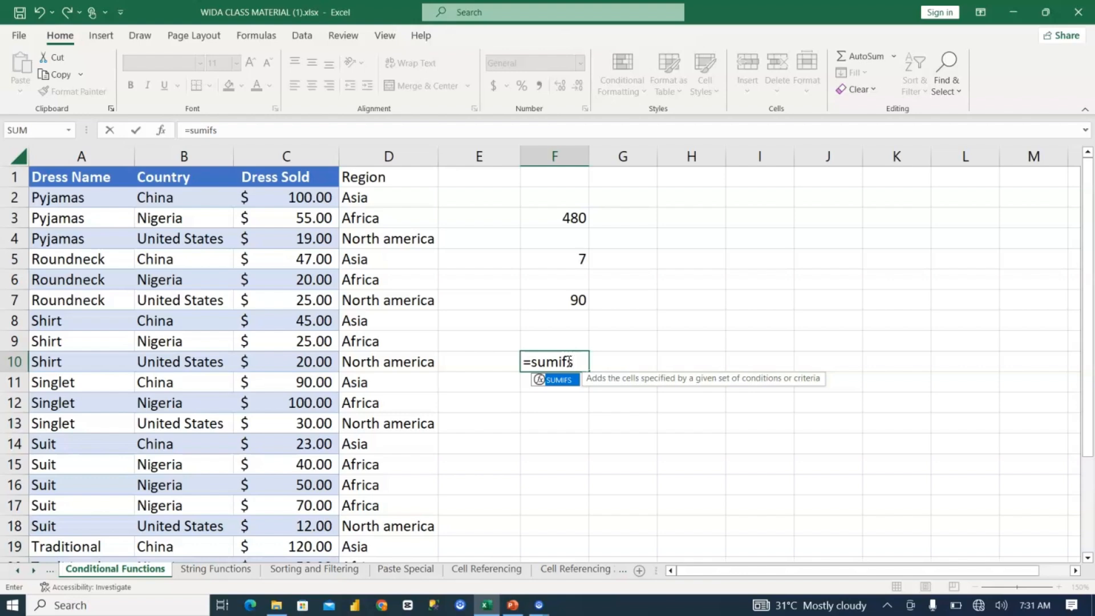
key("Tab")
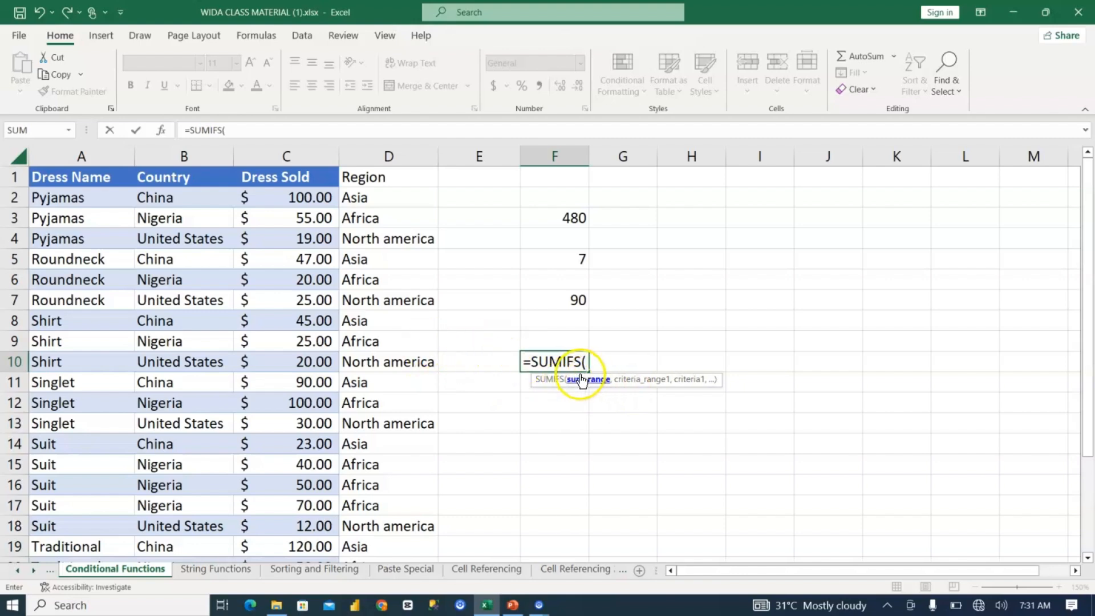
left_click(323, 193)
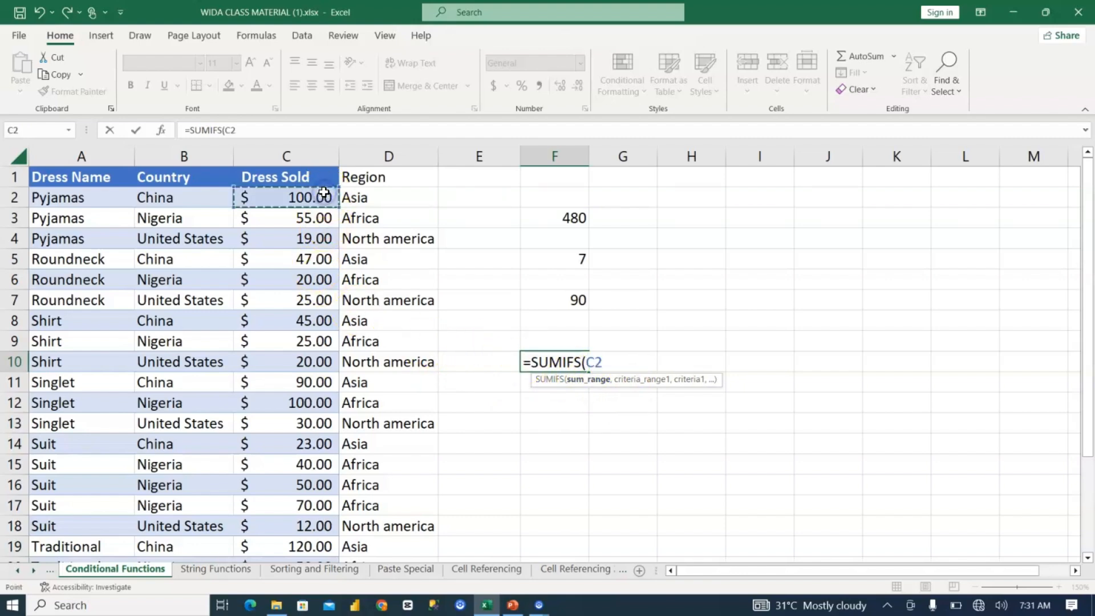
key("ctrl+shift+Down")
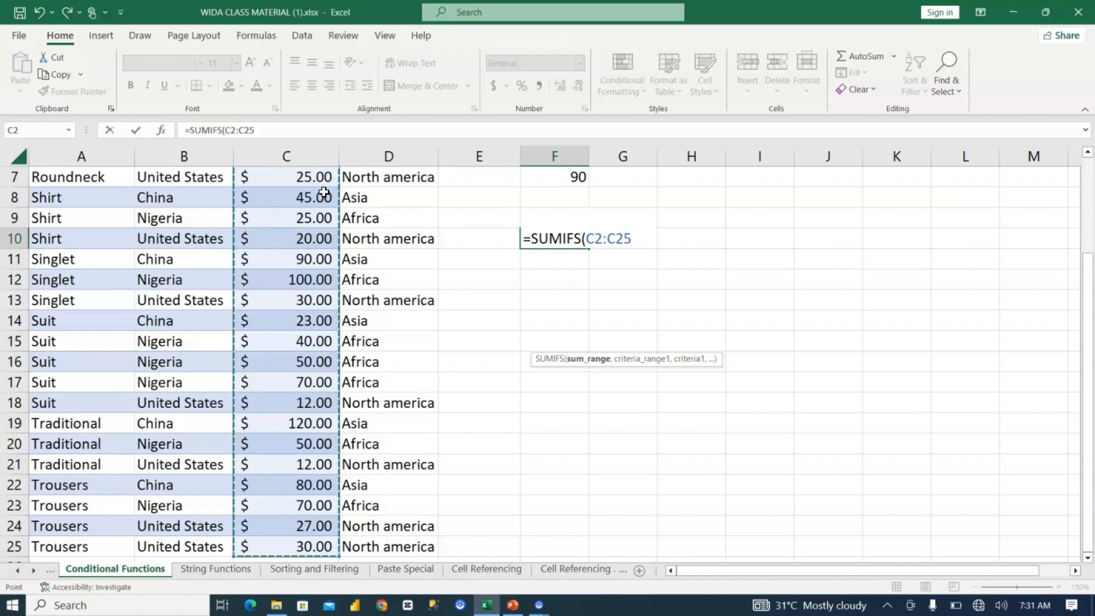
type(",")
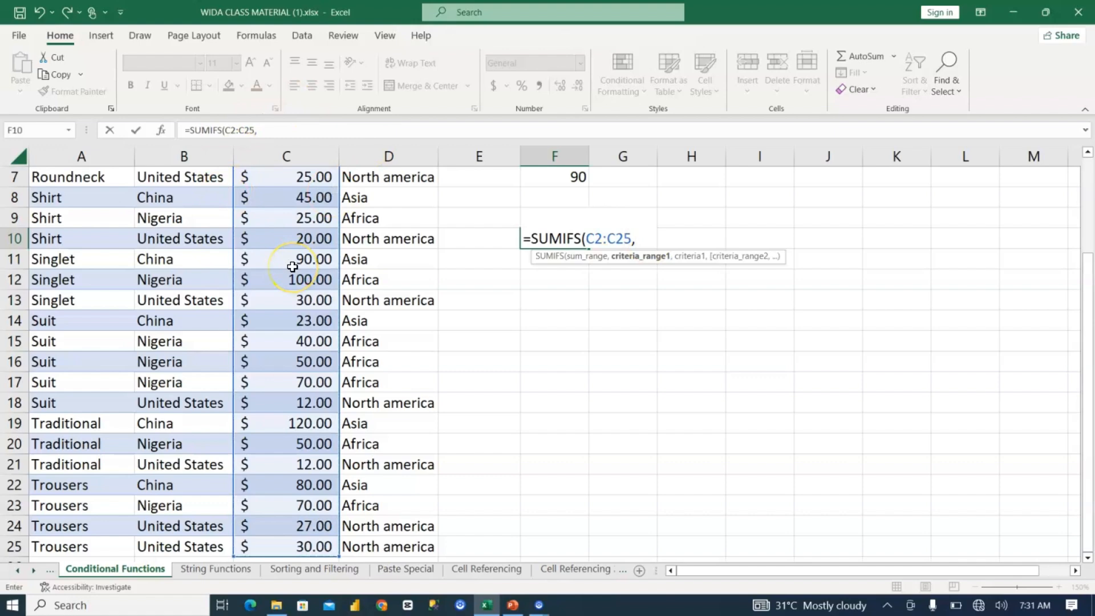
Step: Add the dress name cells A2:A25 with the criterion "Shirt" as the first condition of the F10 SUMIFS formula
scroll(292, 266, "up", 2)
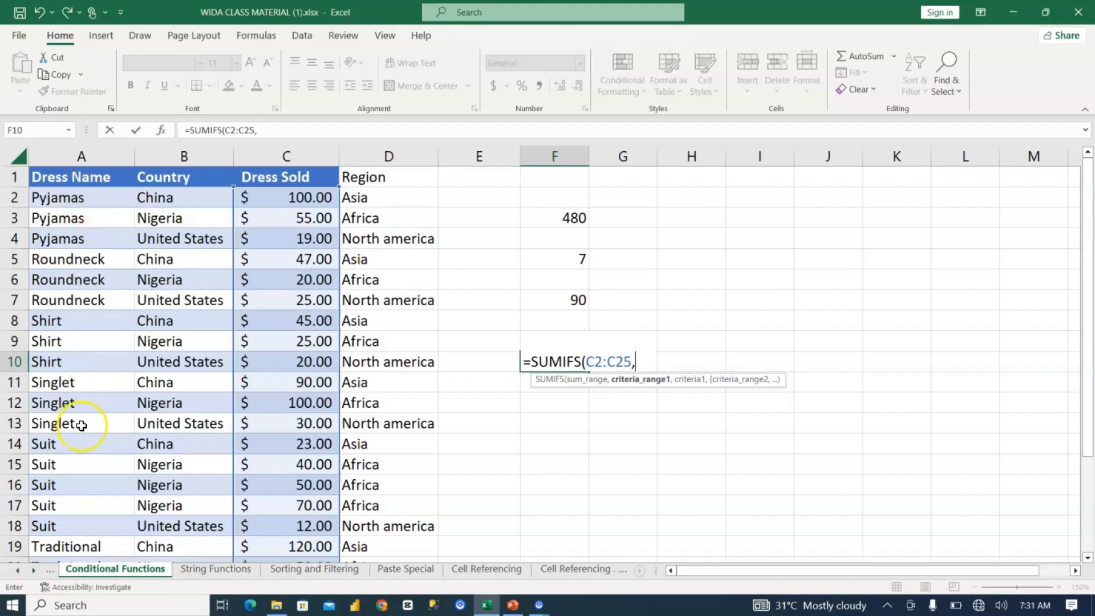
left_click(95, 195)
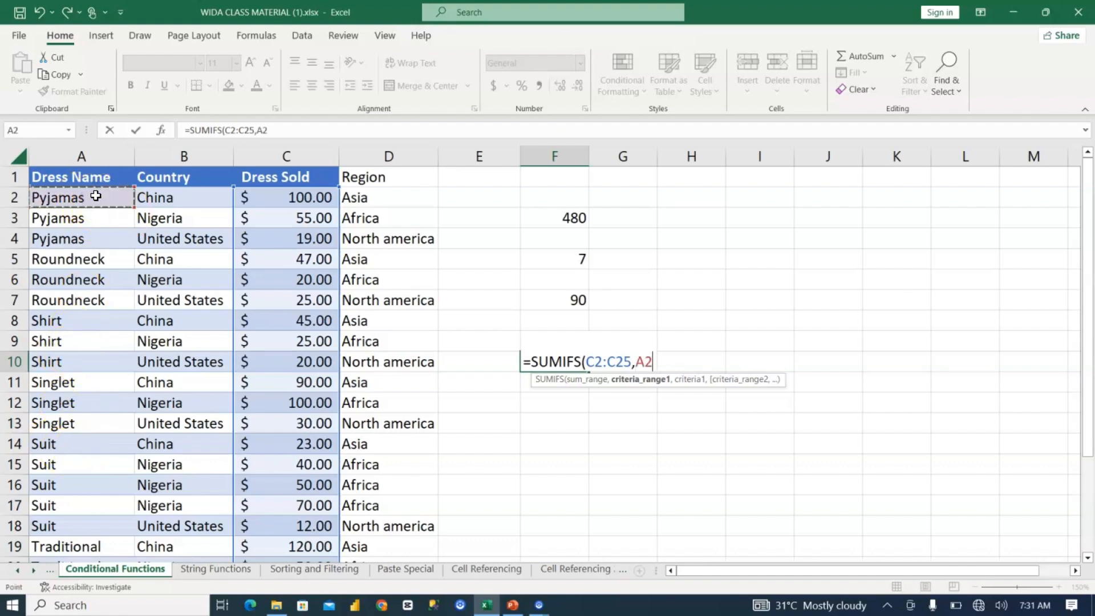
key("ctrl+shift+Down")
type(",\"Shirt")
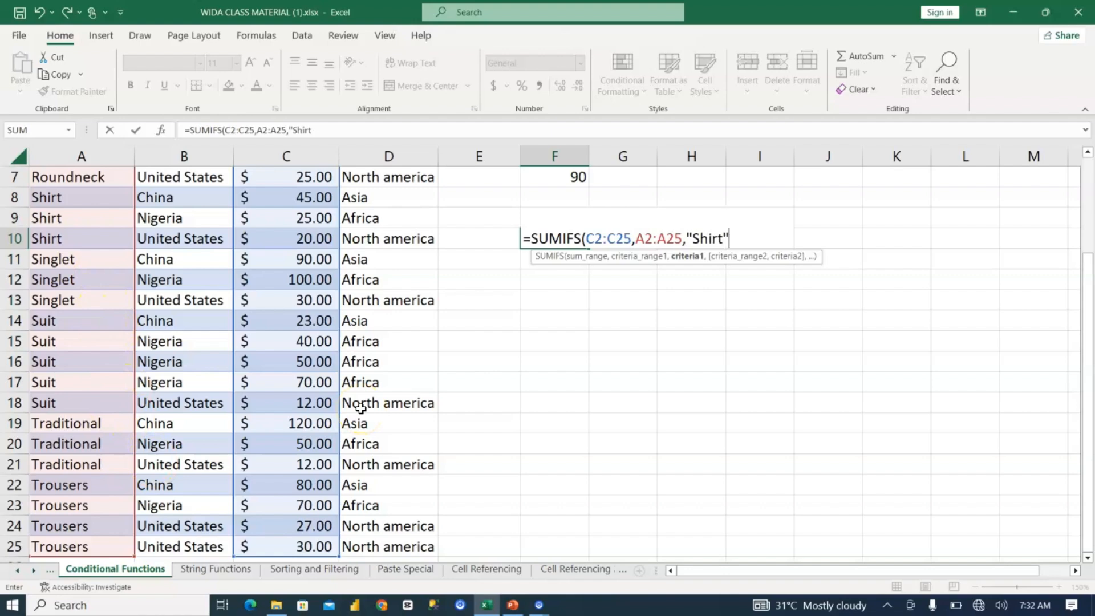
type(",")
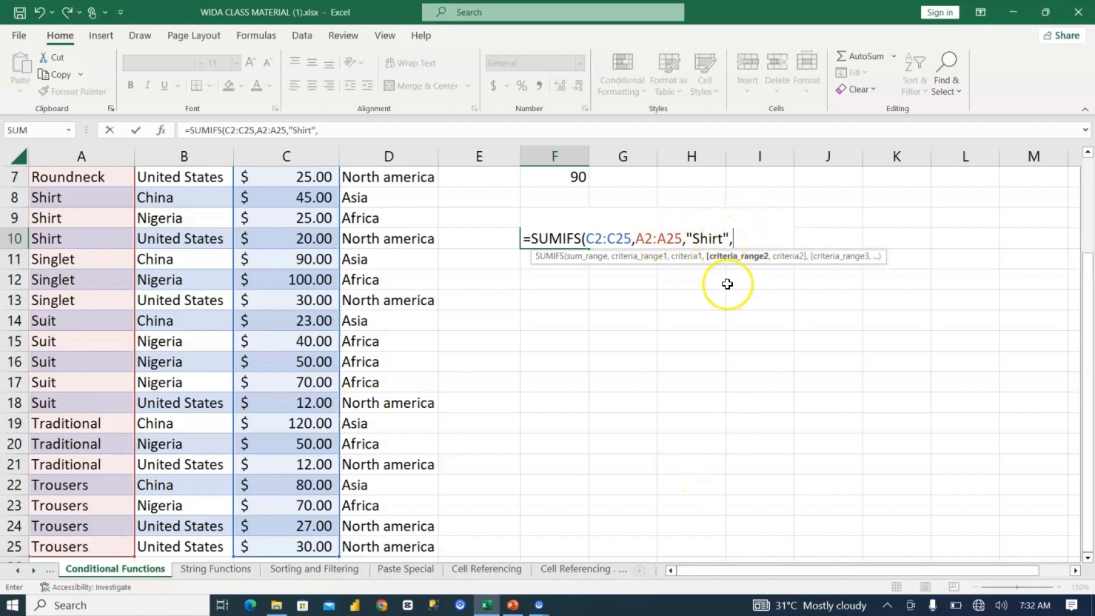
Step: Finish the F10 SUMIFS formula with the country cells B2:B25 and the criterion "Nigeria" as the second condition
scroll(292, 348, "up", 1)
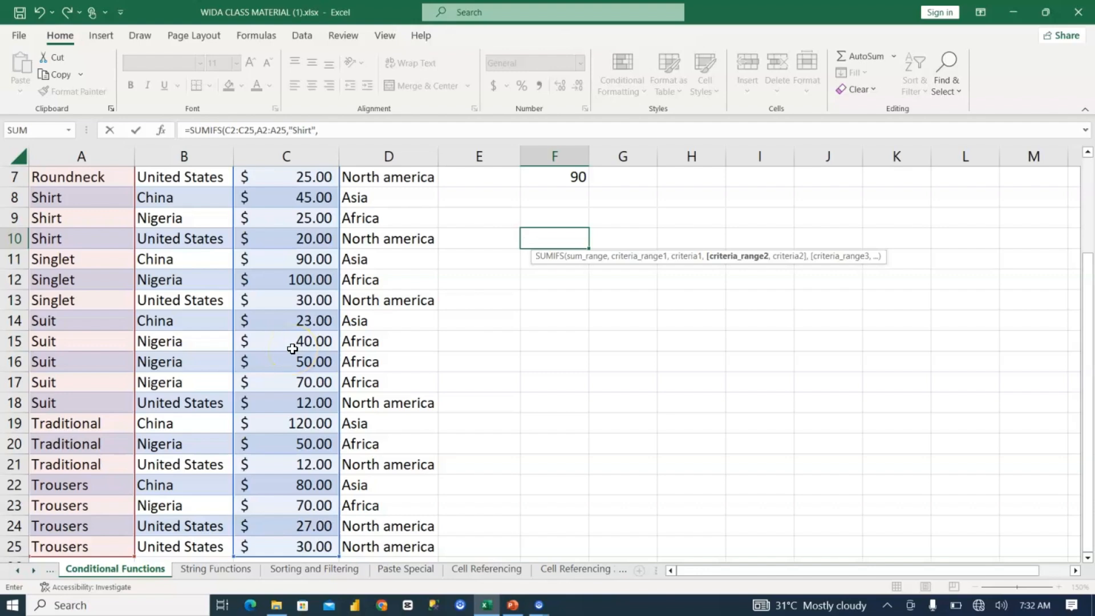
scroll(292, 348, "up", 2)
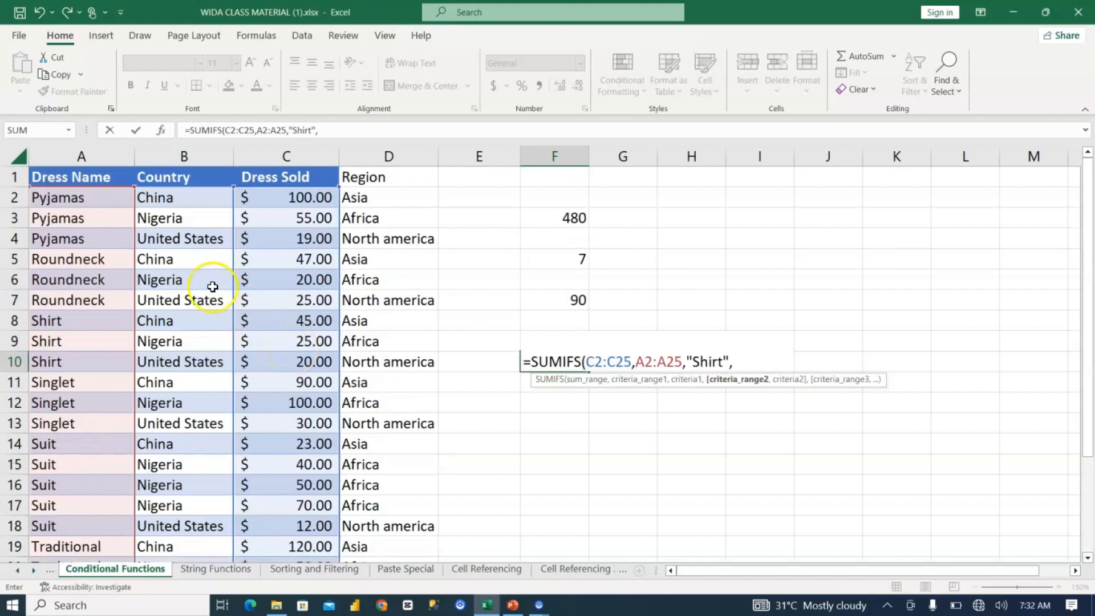
left_click(199, 197)
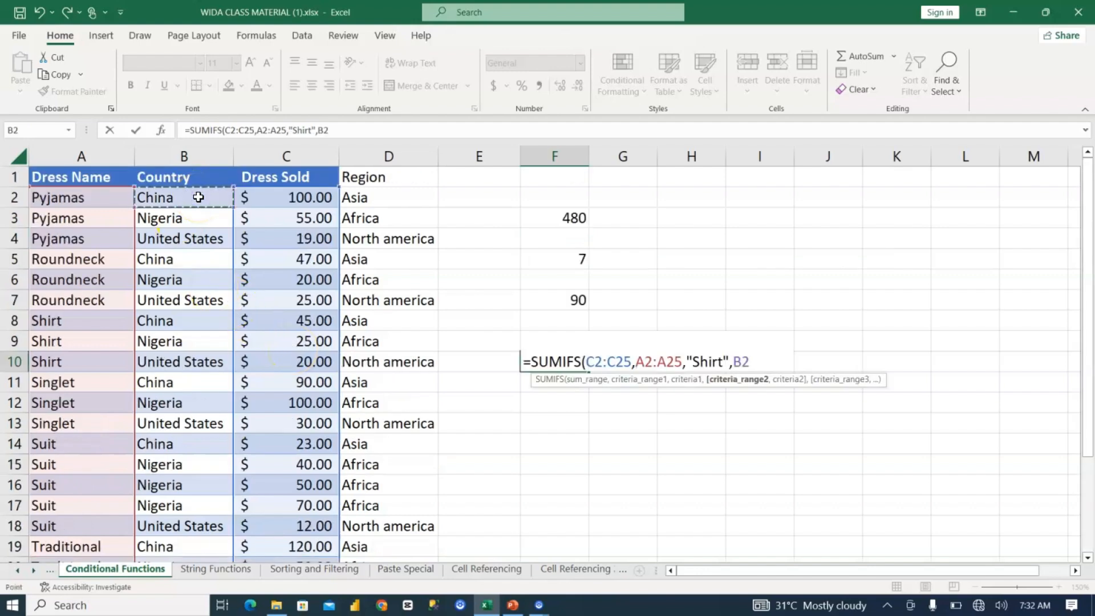
key("ctrl+shift+Down")
type(",\"Nigeria")
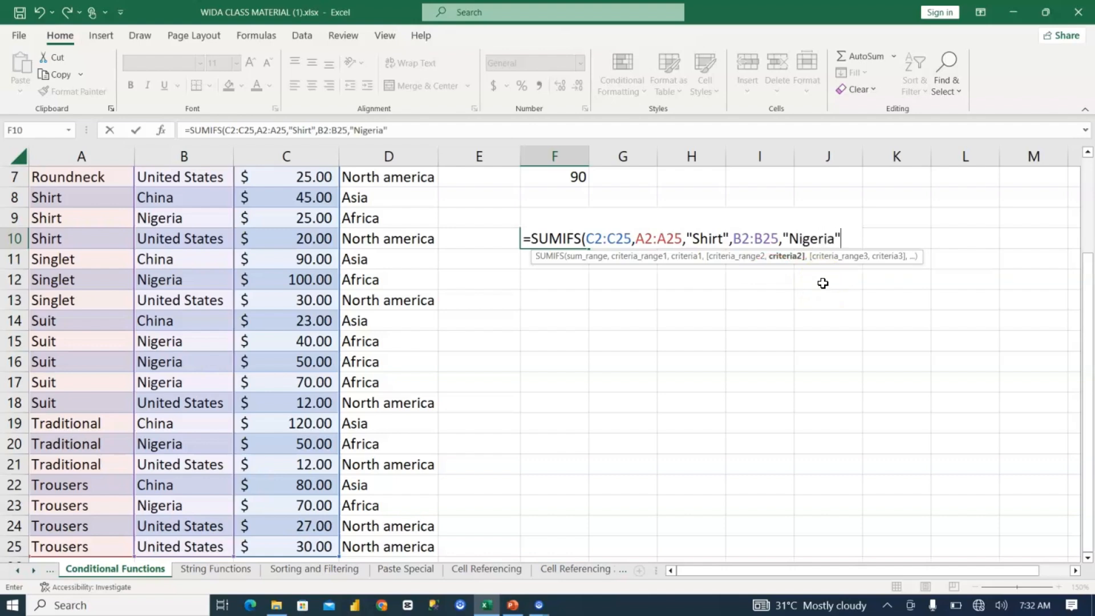
type(")")
key("Return")
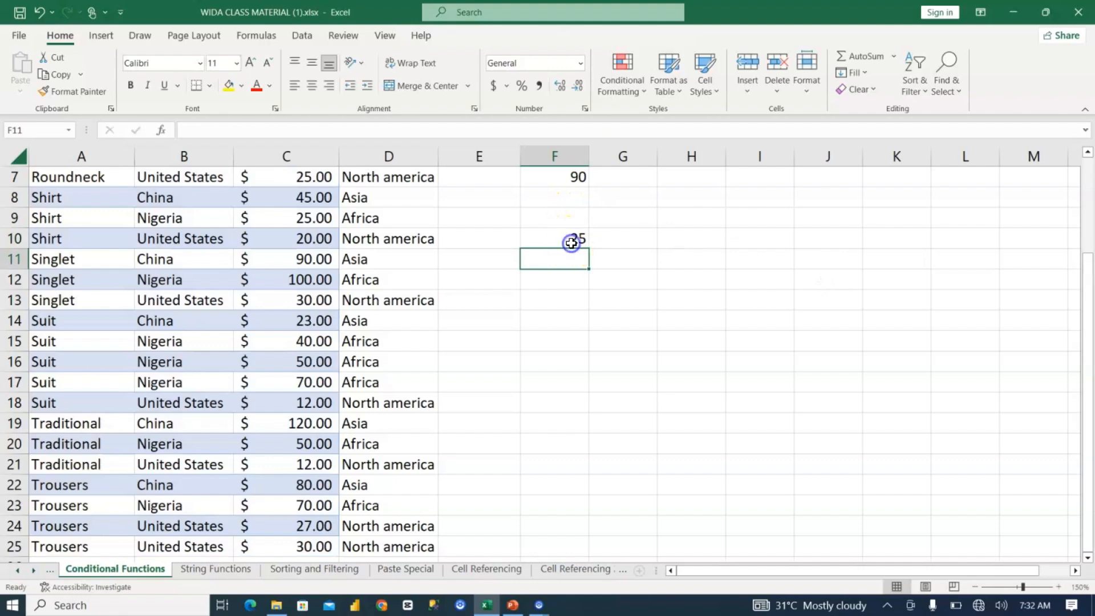
Step: Review the SUMIFS formula in F10 and open the Logical Functions sheet
left_click(571, 242)
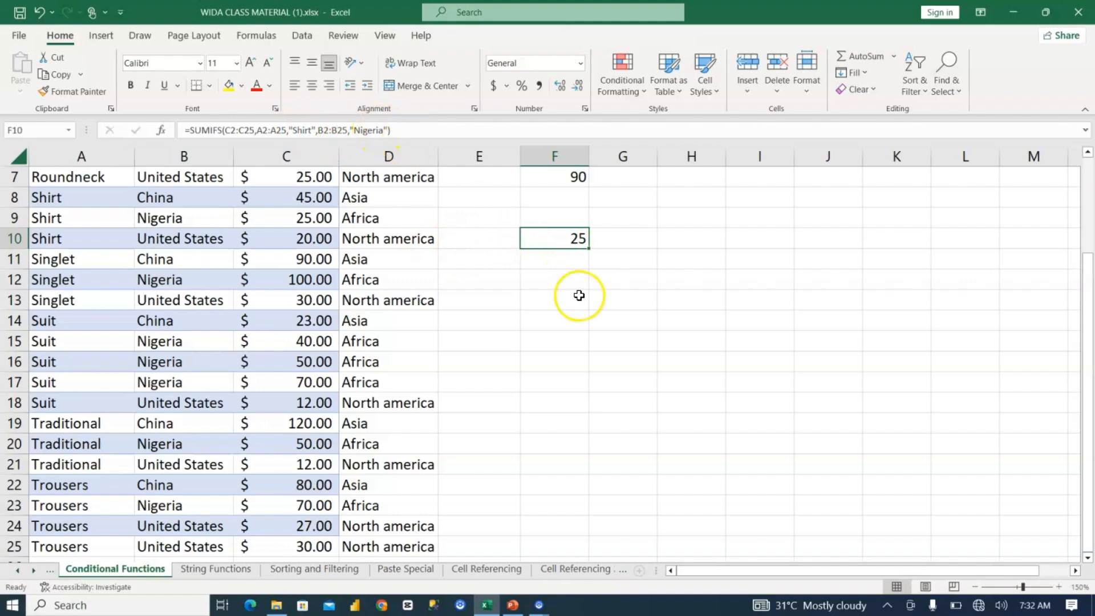
scroll(561, 240, "up", 2)
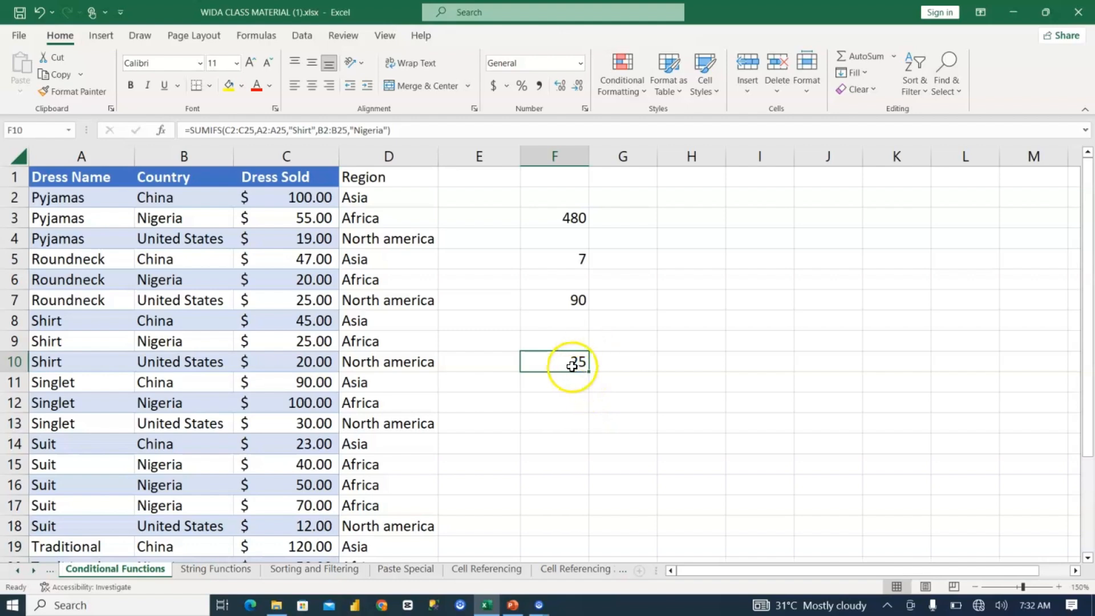
left_click(626, 570)
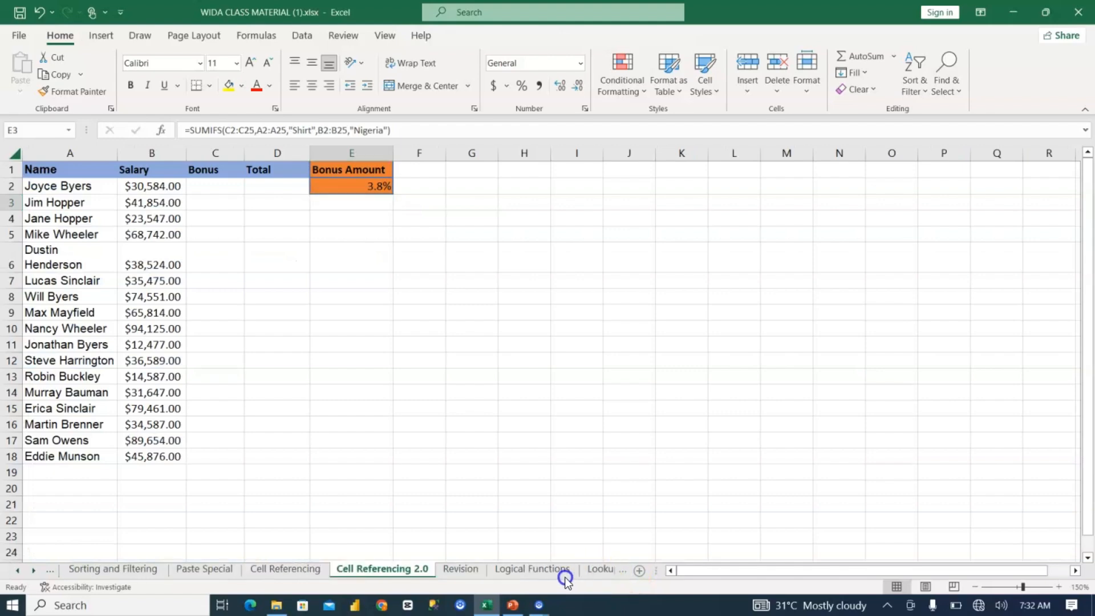
left_click(539, 572)
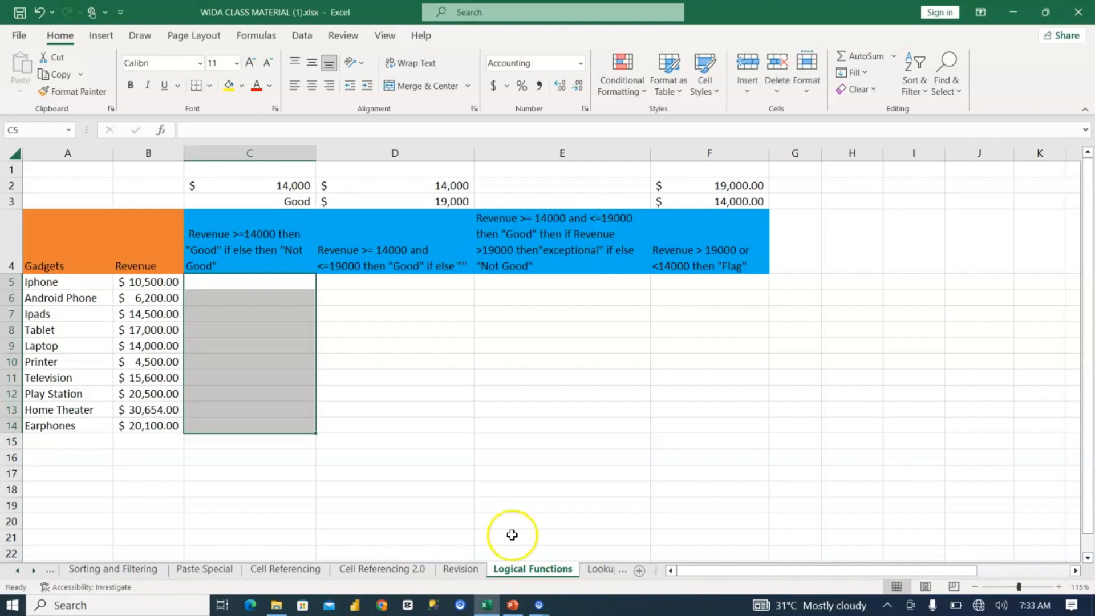
Step: Examine the criterion in C4 of the Logical Functions sheet and the first gadget's revenue in B5
left_click(242, 281)
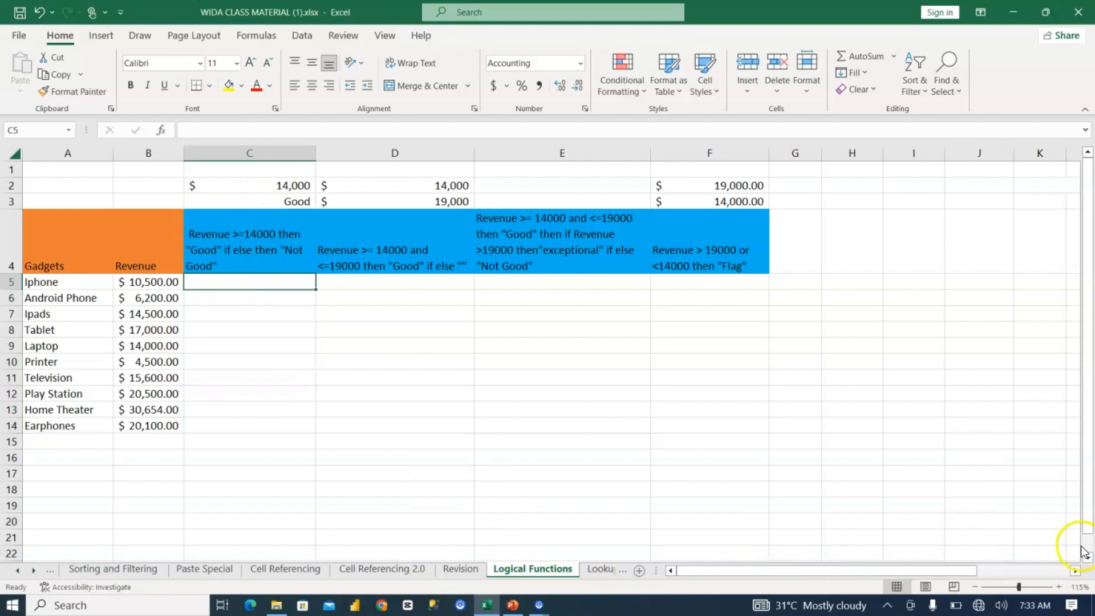
left_click(1058, 586)
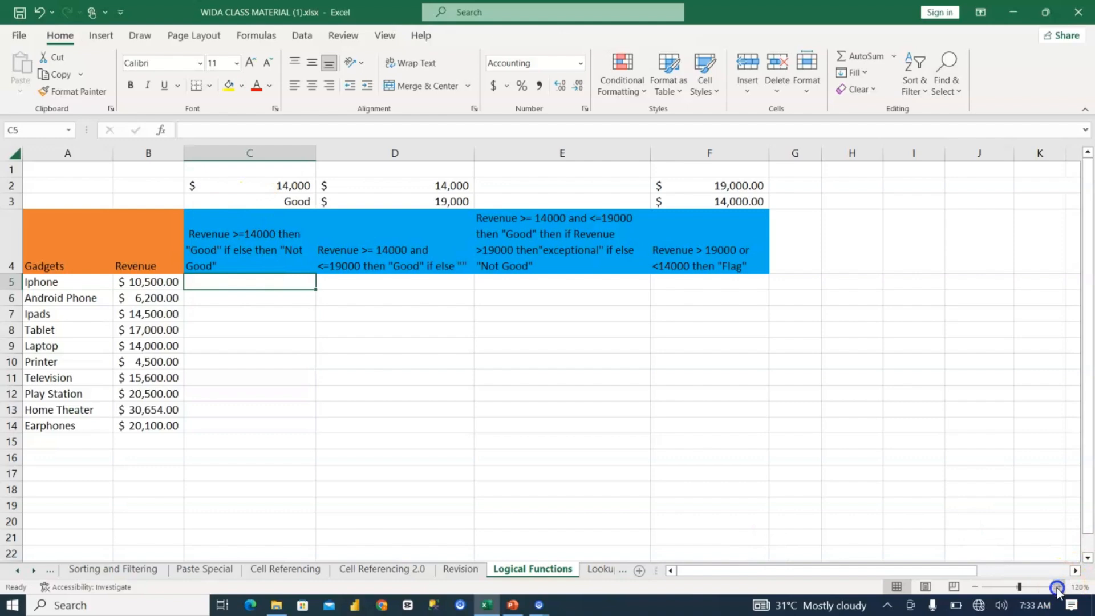
left_click(1057, 586)
left_click(1058, 587)
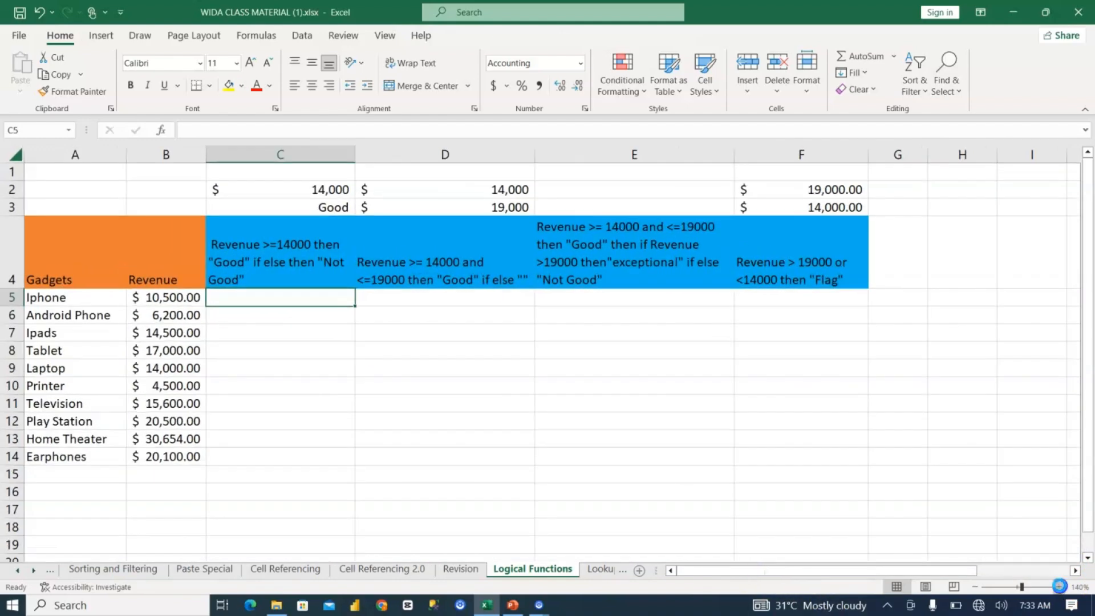
left_click(1057, 587)
left_click(673, 568)
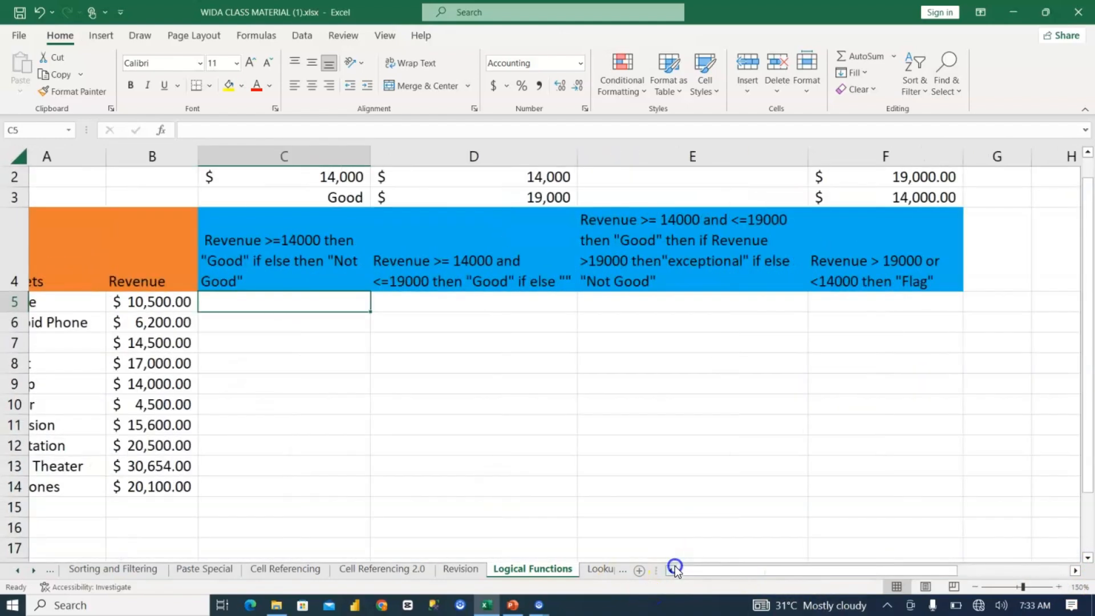
left_click(675, 568)
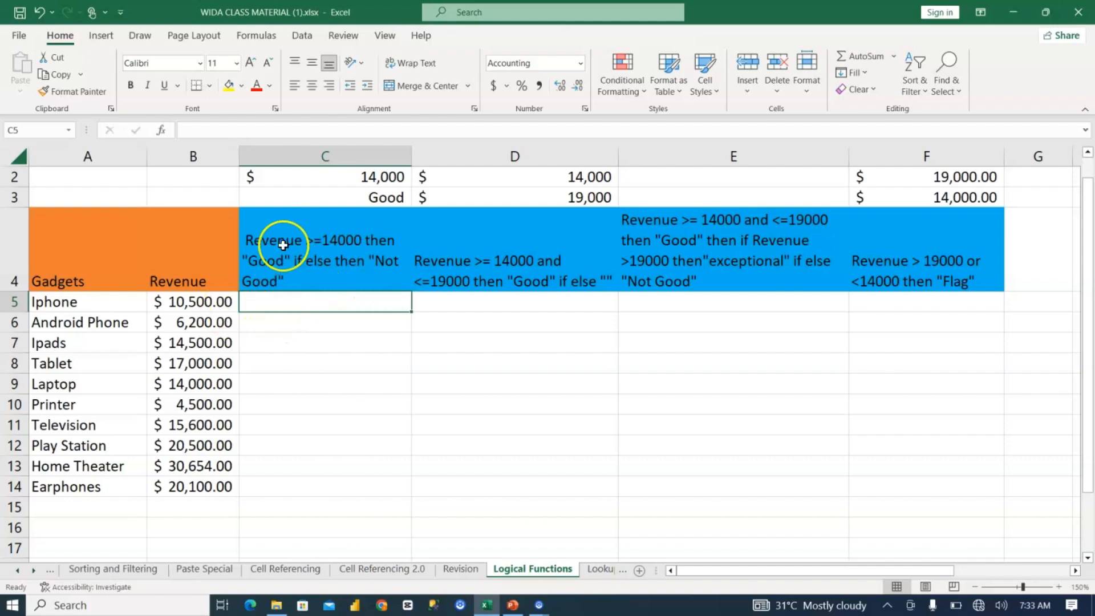
left_click(208, 303)
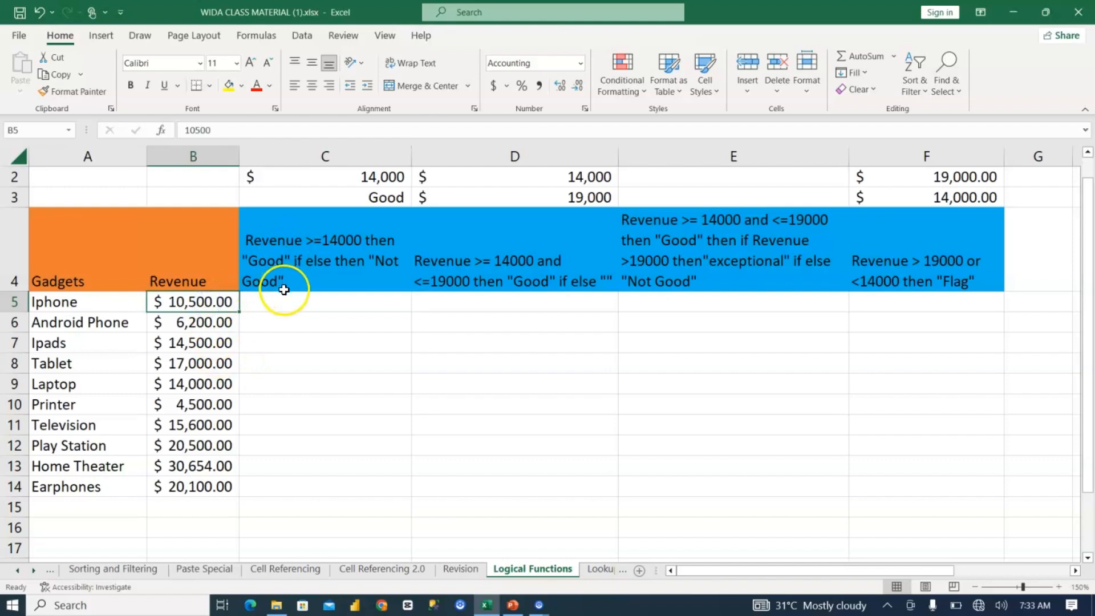
Step: Start an IF formula in C5 that tests whether the revenue in B5 is >=14000
left_click(272, 306)
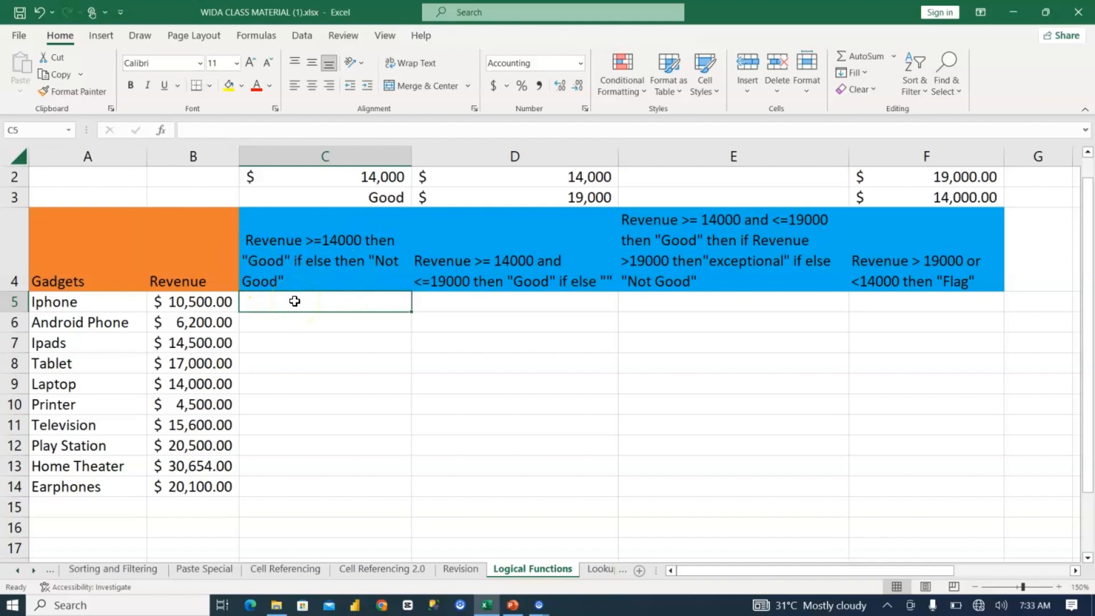
type("=if")
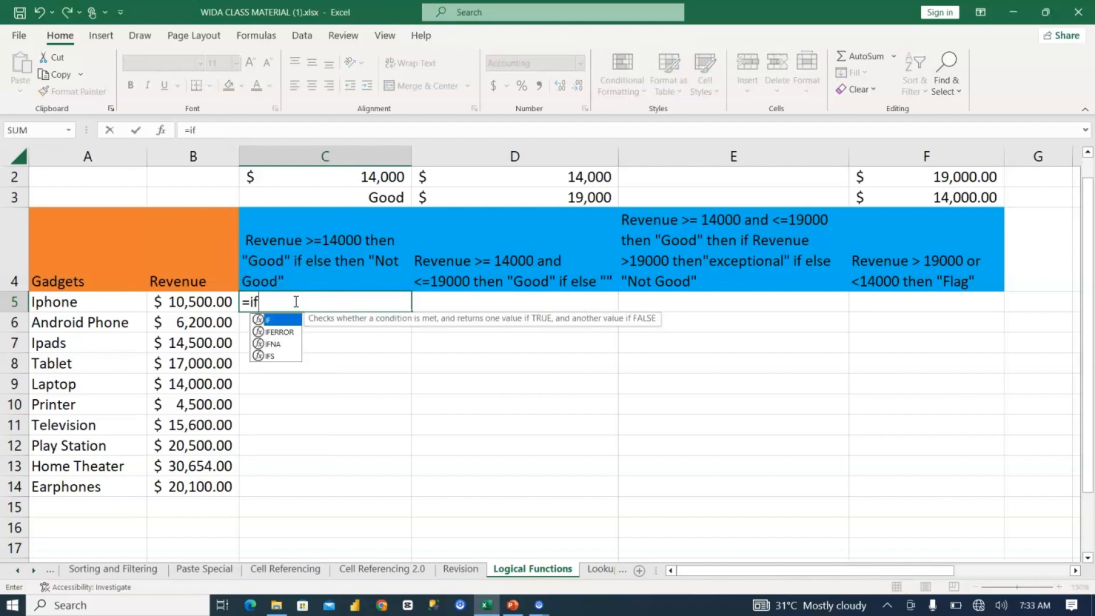
key("Tab")
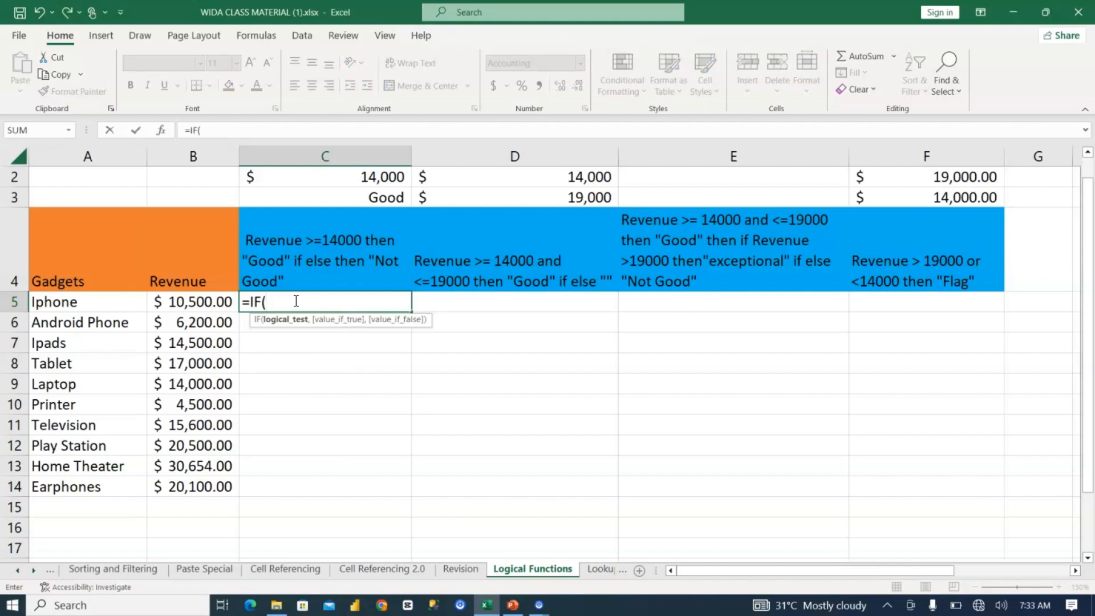
left_click(193, 297)
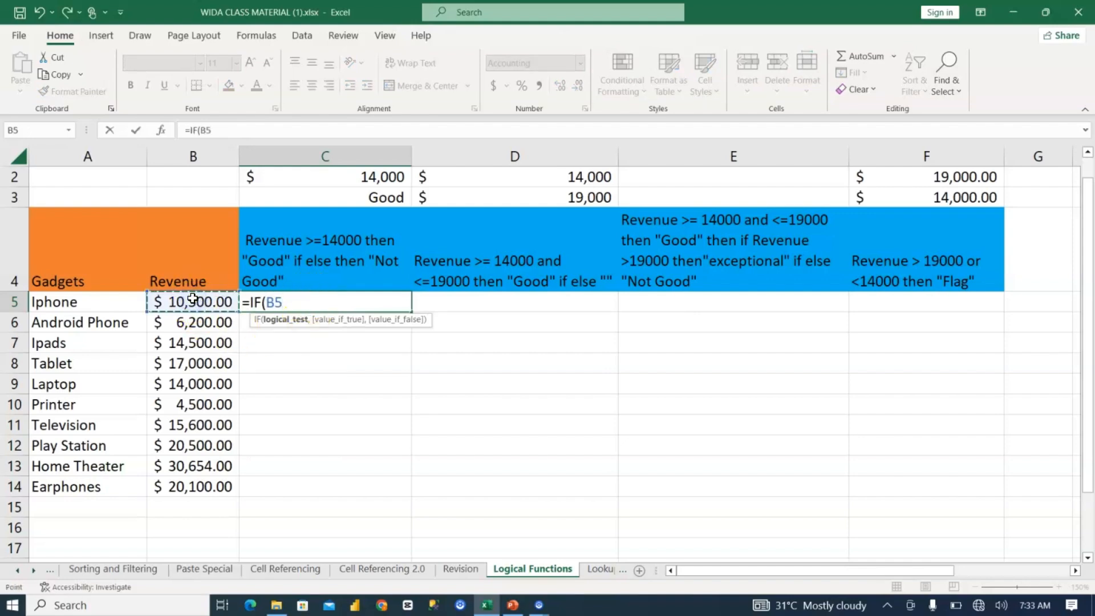
type(">=")
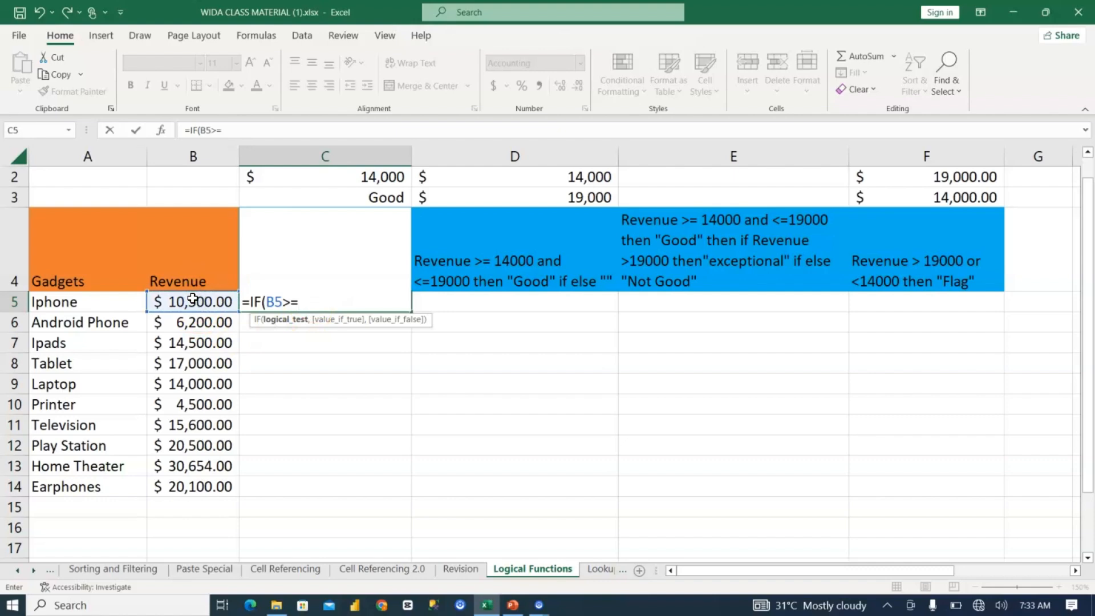
type("14,")
type(",\"Good")
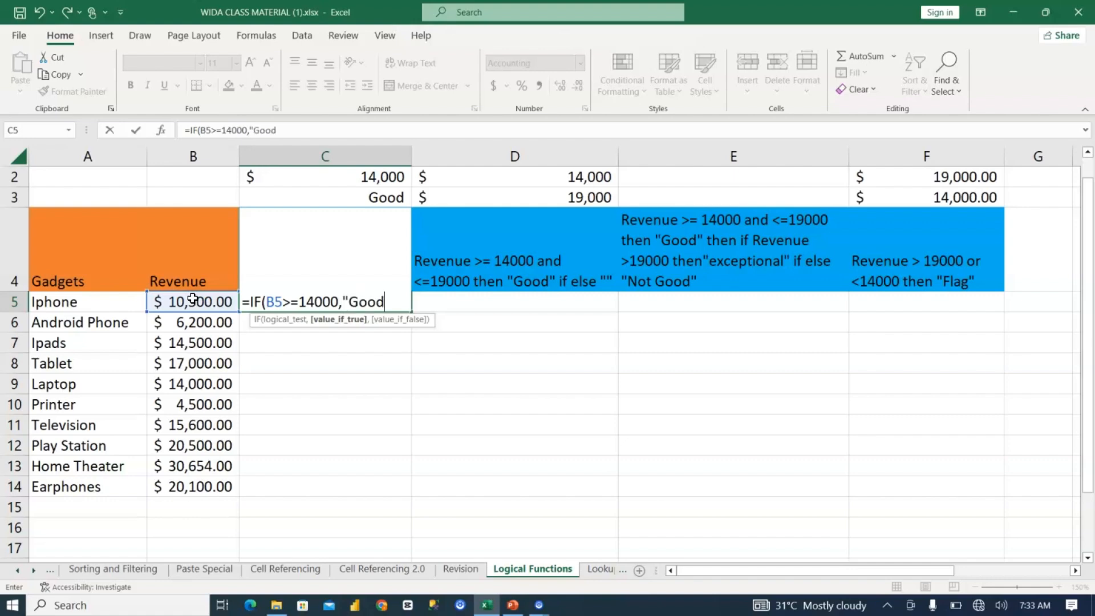
type("\",")
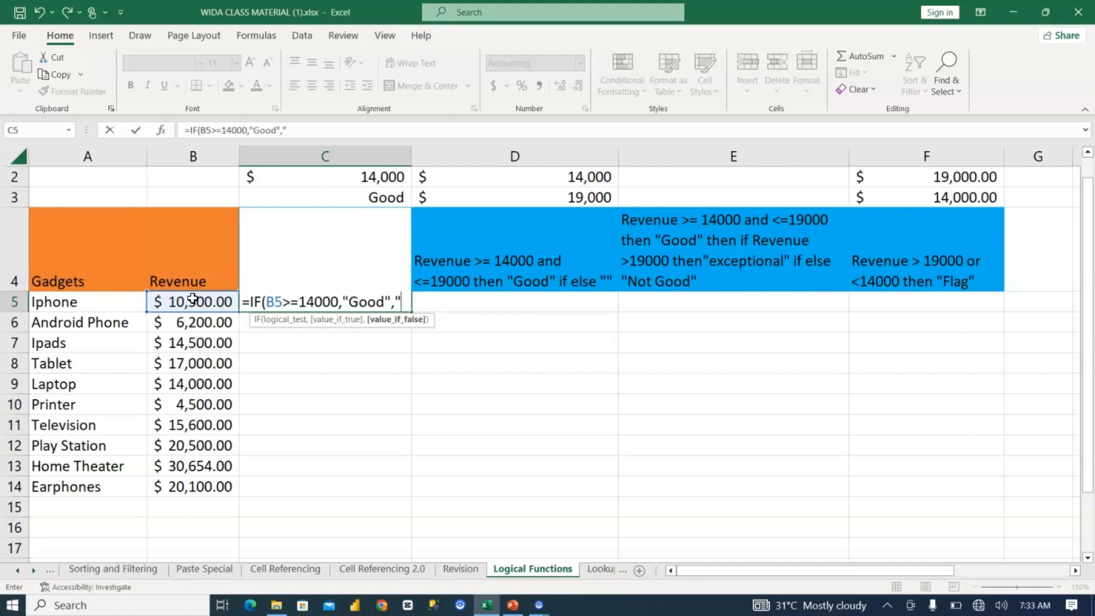
type("\"Not good\"")
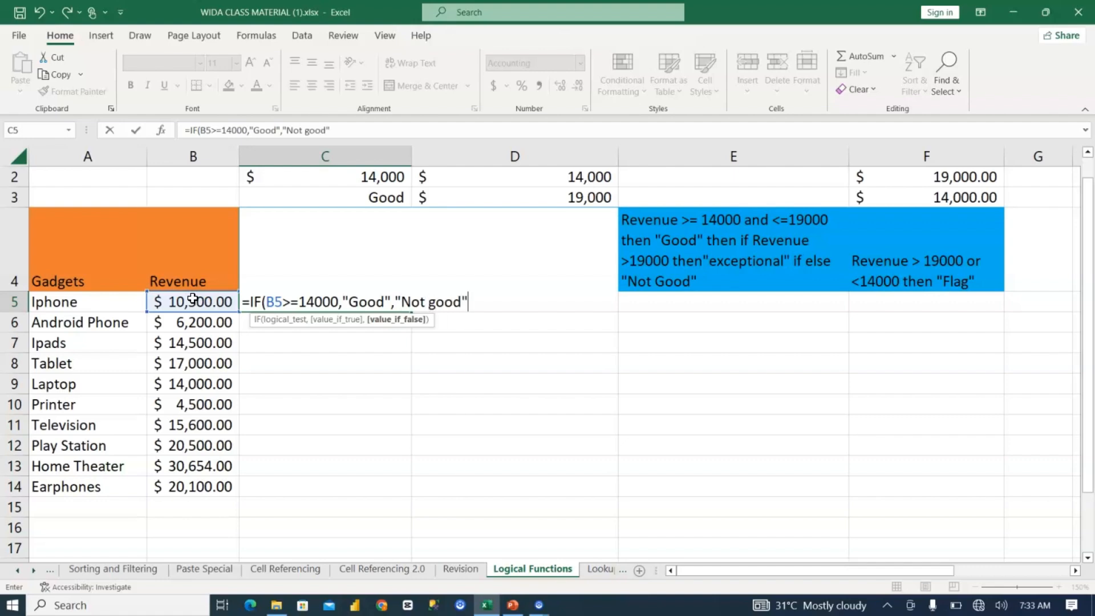
type(")")
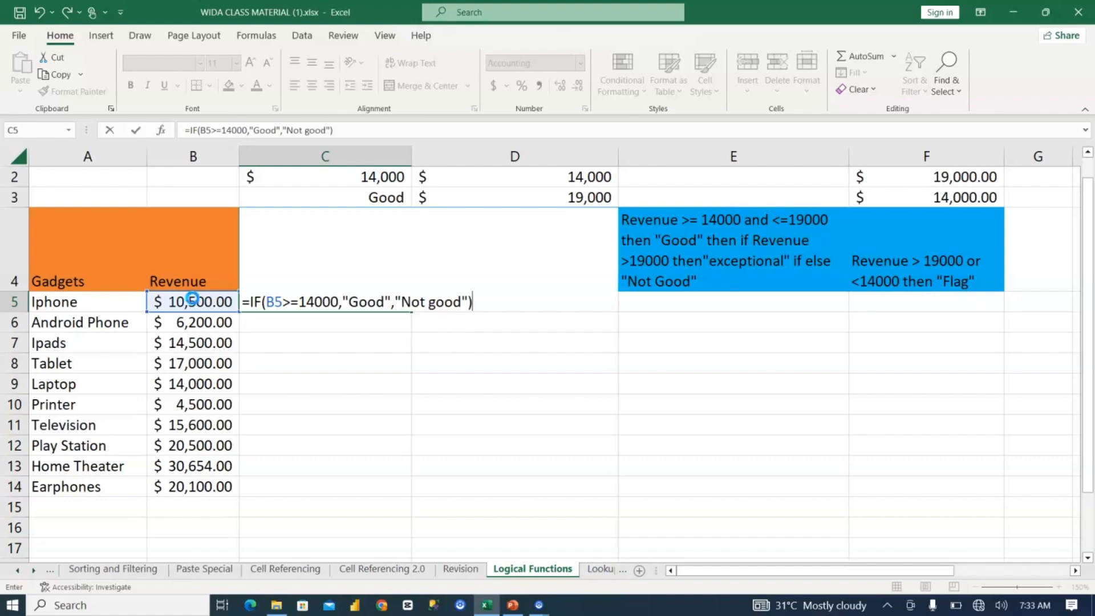
Step: Finish the C5 IF formula with "Good" if true and "Not good" if false, and fill it down to C14
key("Return")
left_click(320, 301)
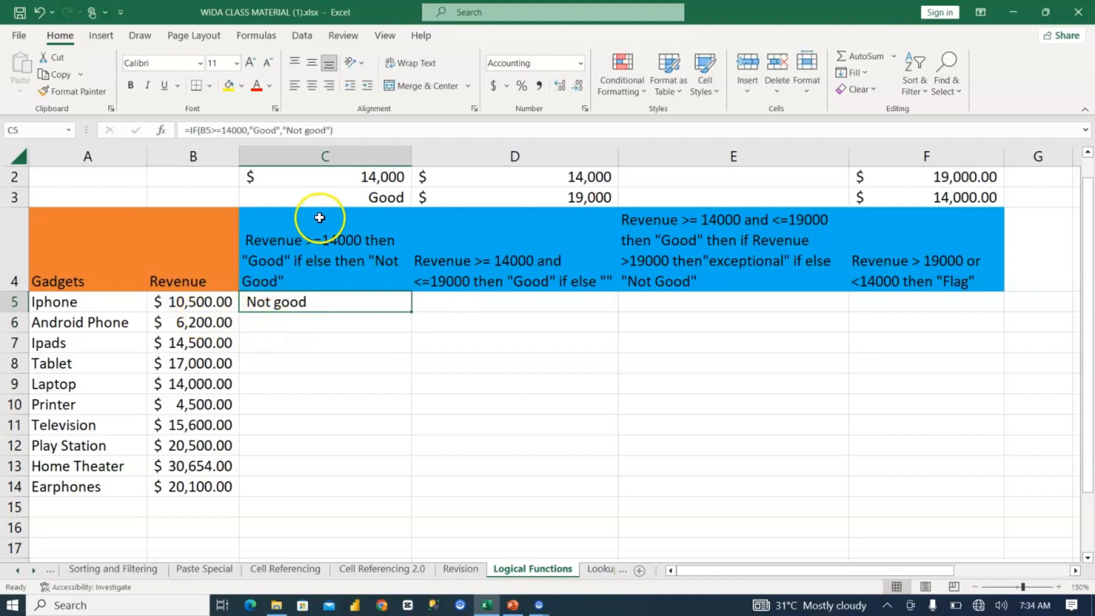
double_click(411, 313)
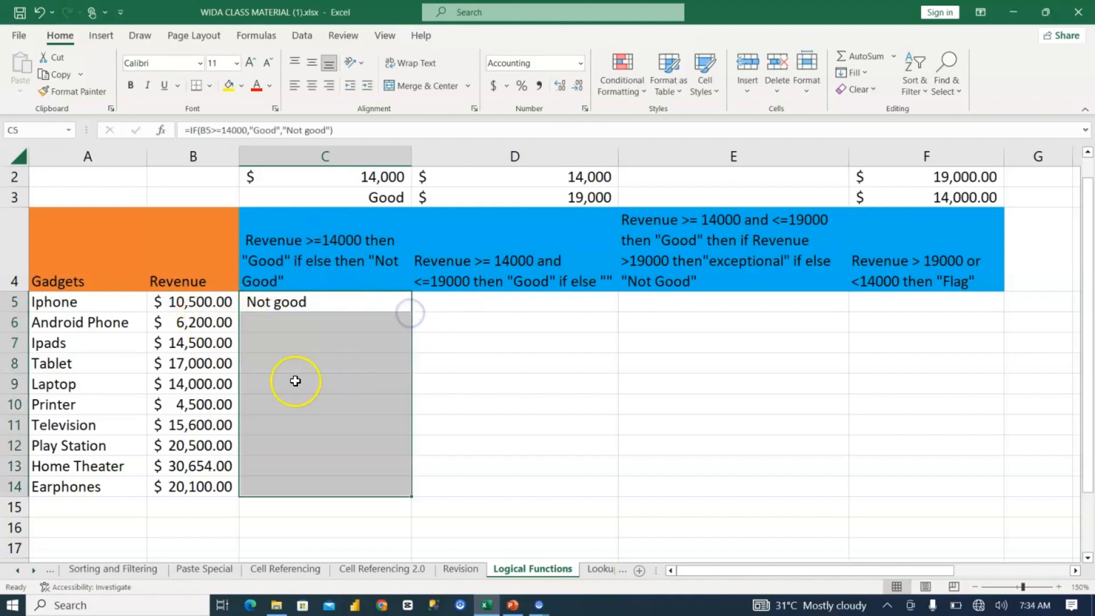
Step: Compare the column C results with the Television, Play Station and Home Theater revenues, and review the remaining criteria in D4:F4
left_click(265, 425)
left_click(178, 426)
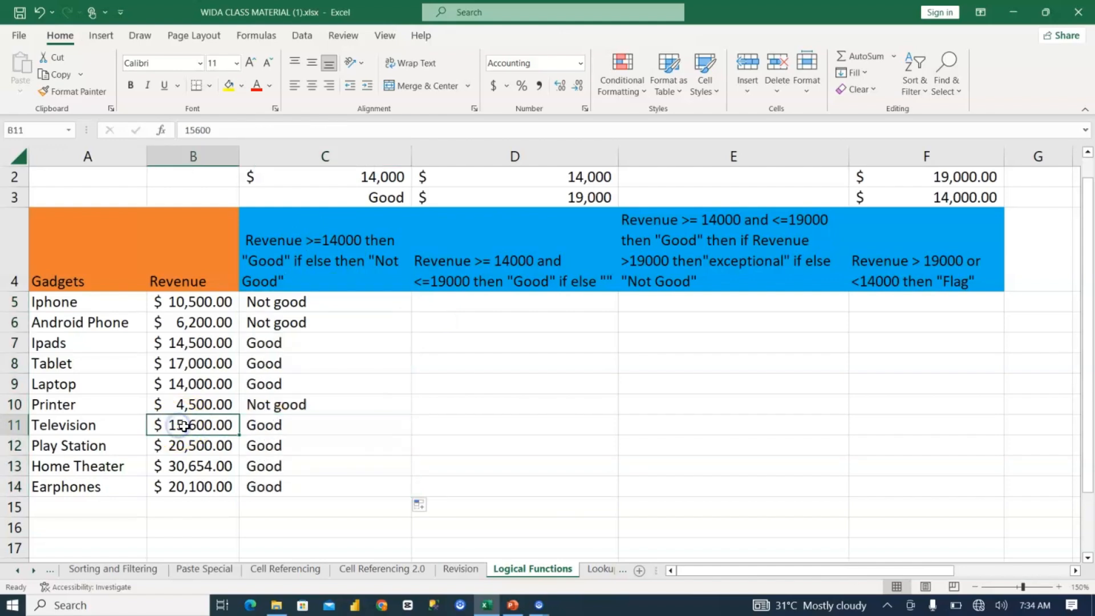
left_click(217, 446)
left_click(217, 468)
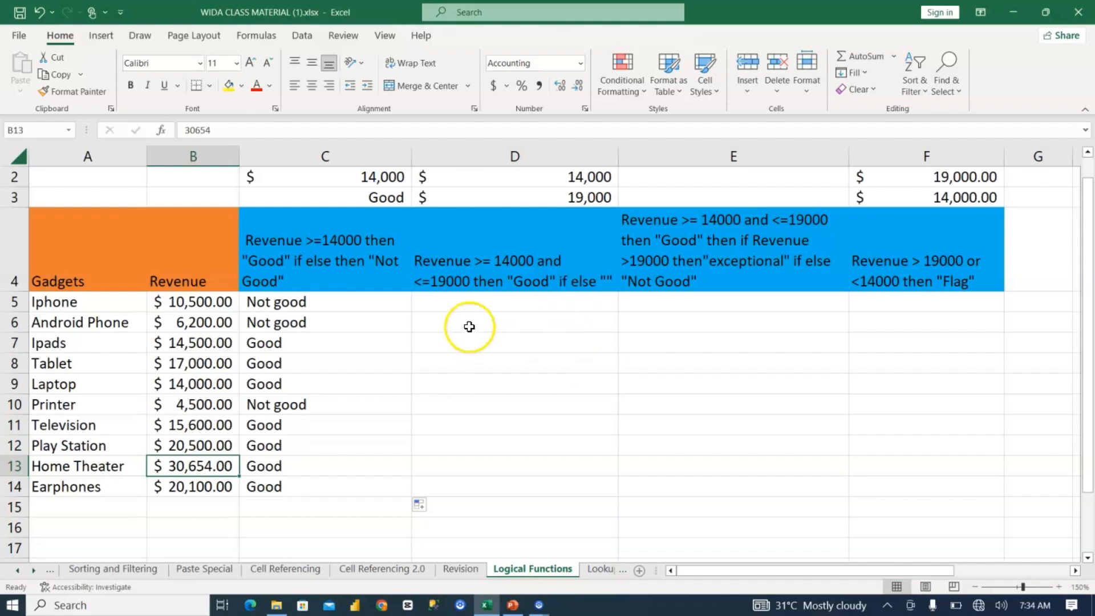
left_click(491, 261)
left_click_drag(755, 281, 881, 285)
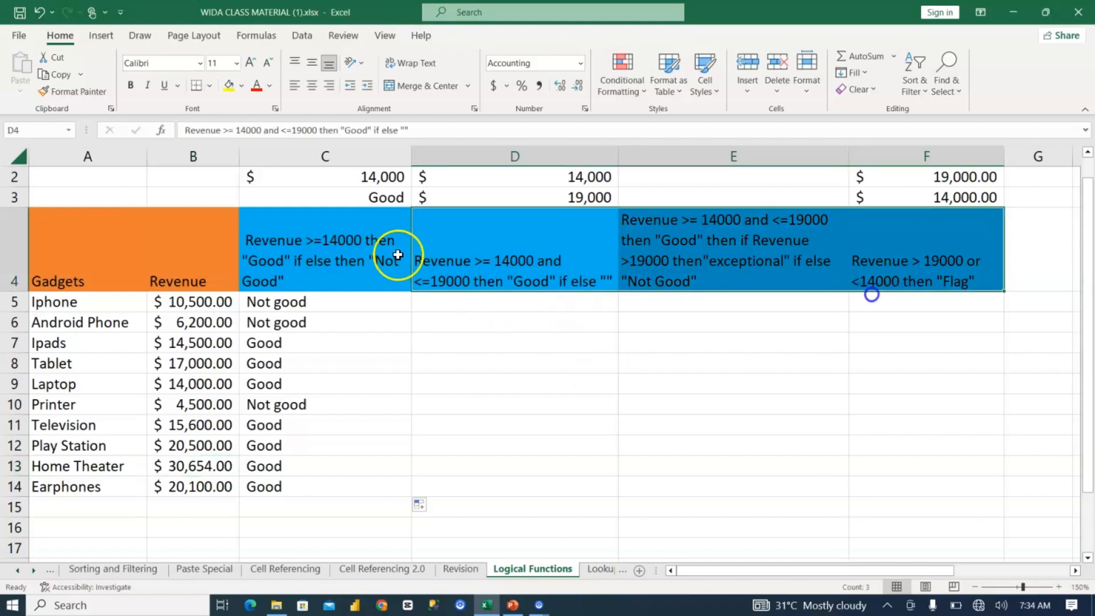
left_click(472, 311)
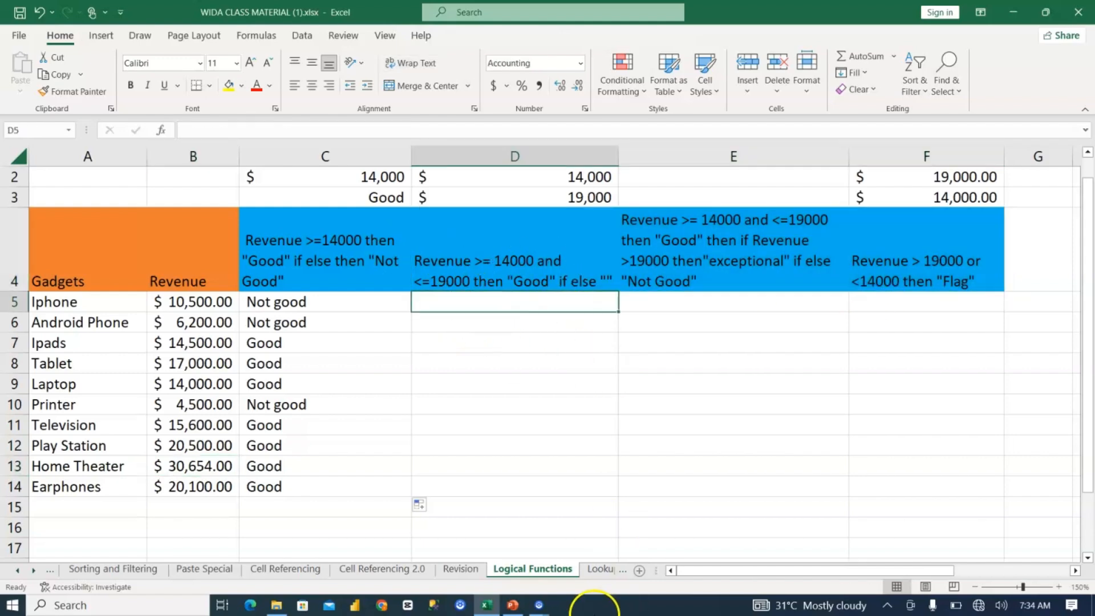
Step: Open the Lookup Functions sheet and clear the Annual Salary, Team and No of Cars cells D2:F8
left_click(605, 574)
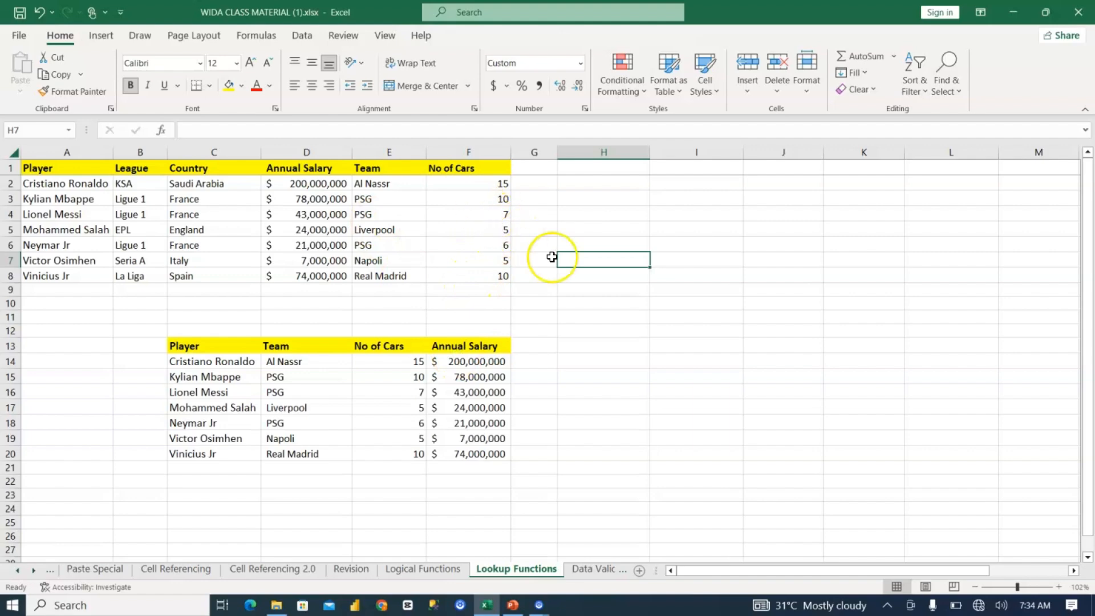
left_click(697, 261)
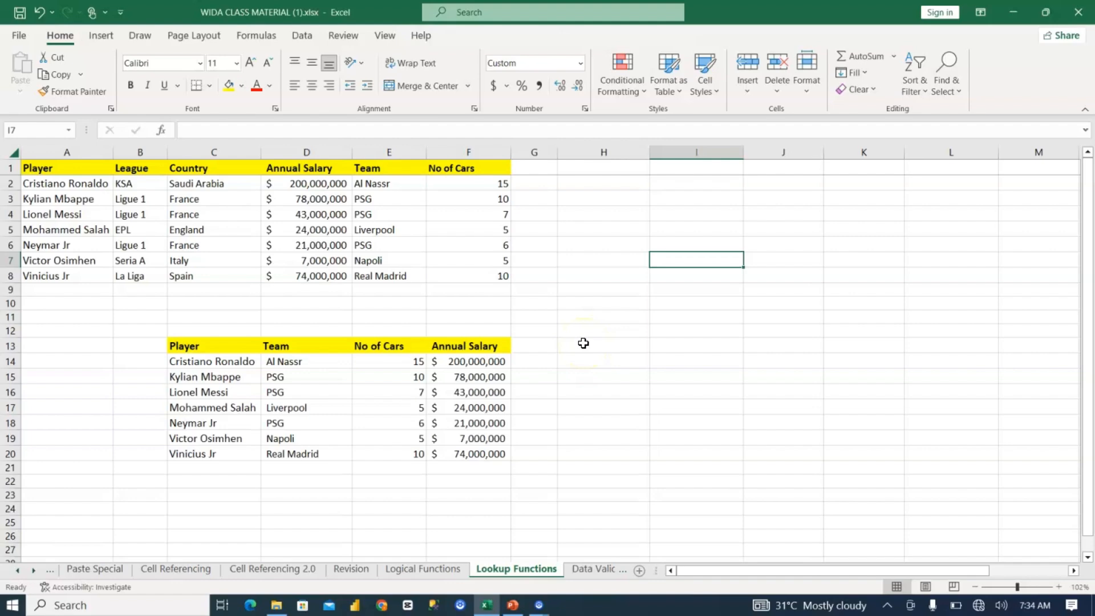
left_click_drag(337, 183, 483, 274)
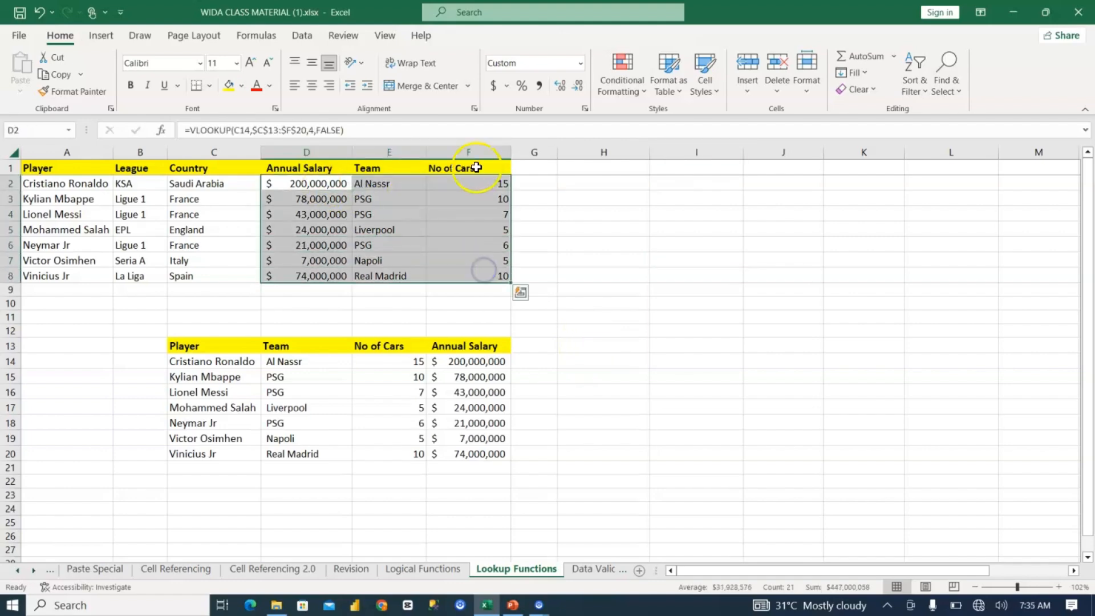
key("Delete")
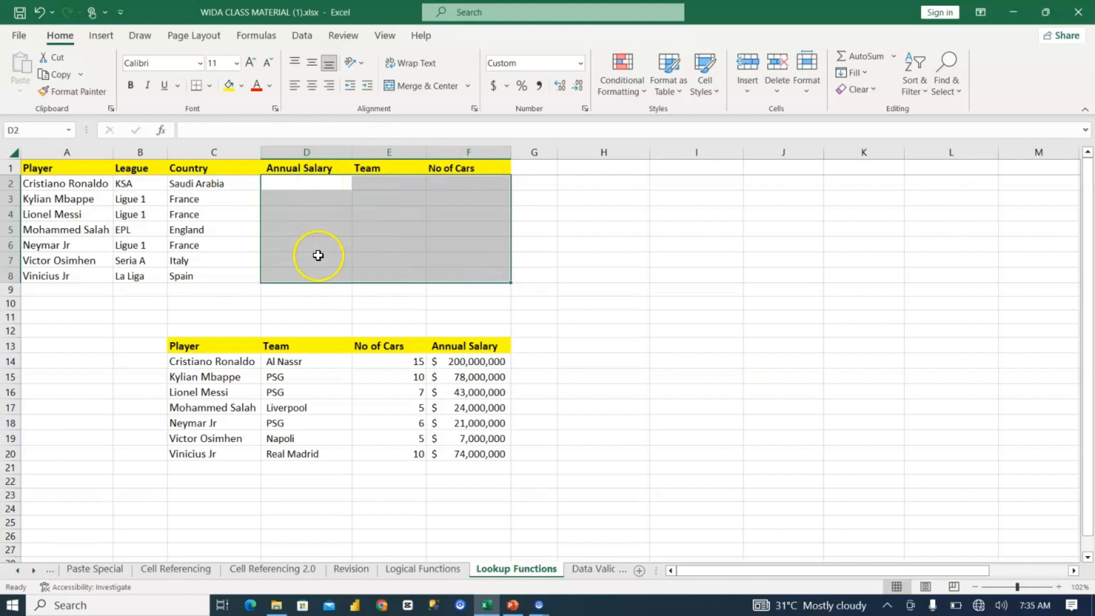
left_click(317, 302)
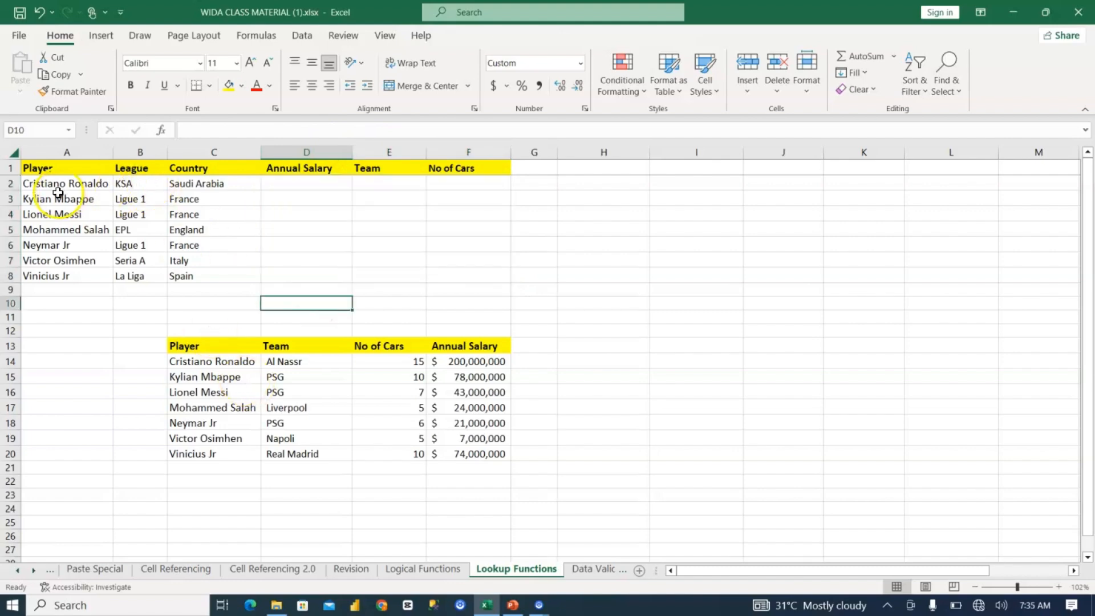
Step: Review the upper player table A1:C8 and the lower source table starting at C13
left_click_drag(62, 168, 188, 274)
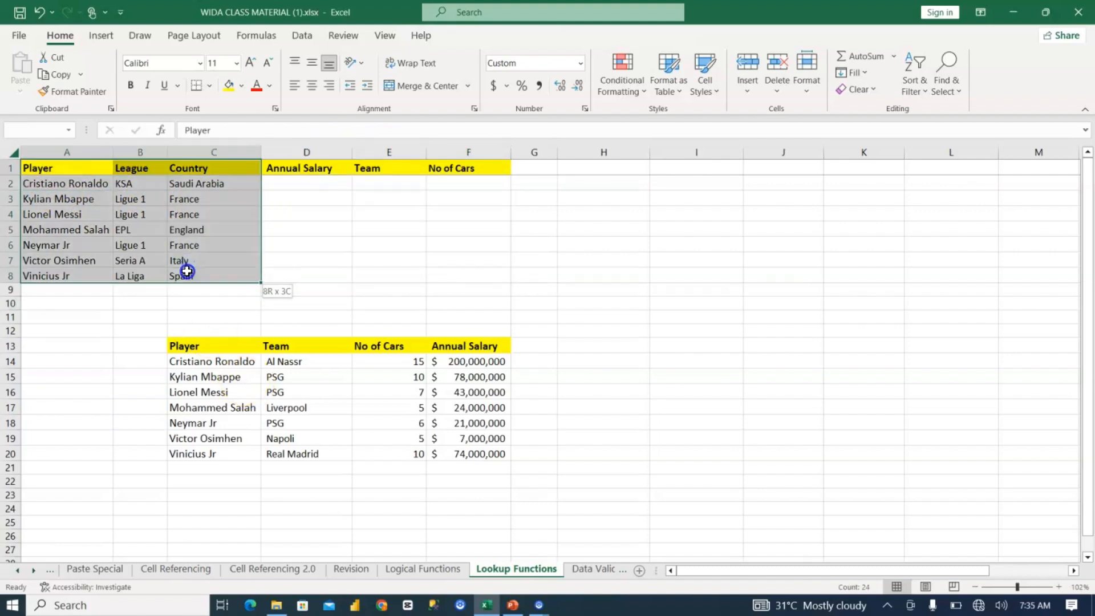
left_click(200, 346)
left_click_drag(272, 380, 340, 469)
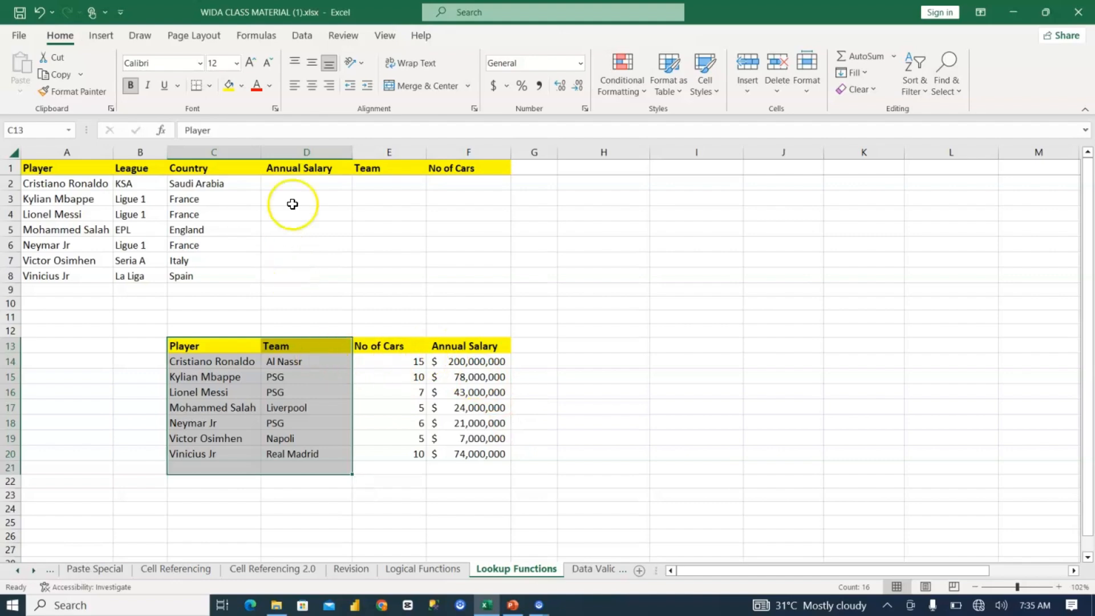
Step: Start a VLOOKUP formula in the first Annual Salary cell, D2
left_click(301, 185)
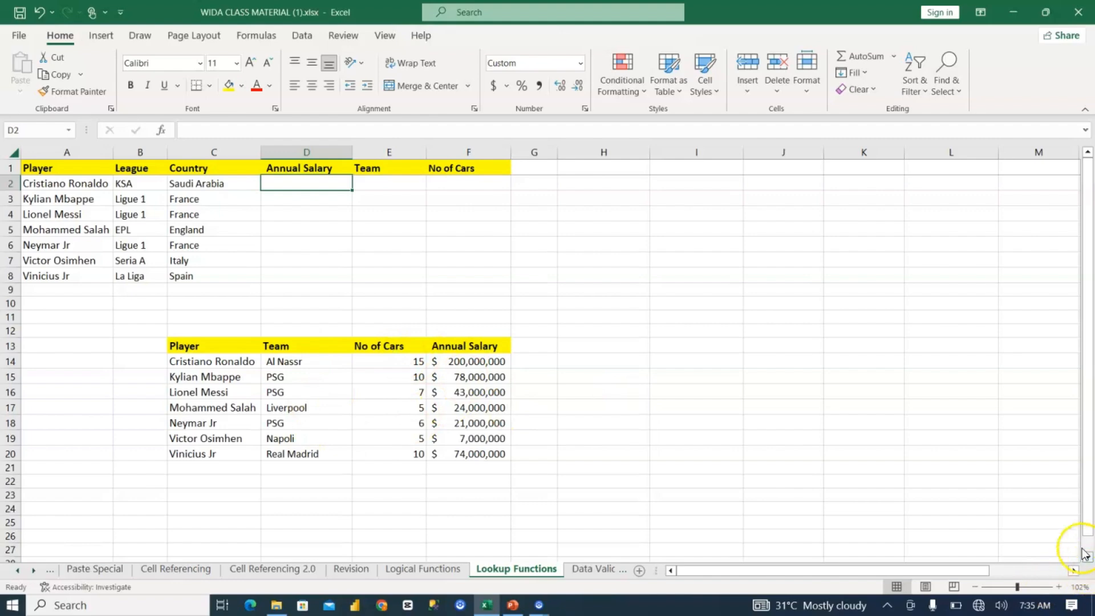
left_click(1059, 587)
left_click(1059, 588)
left_click(1059, 587)
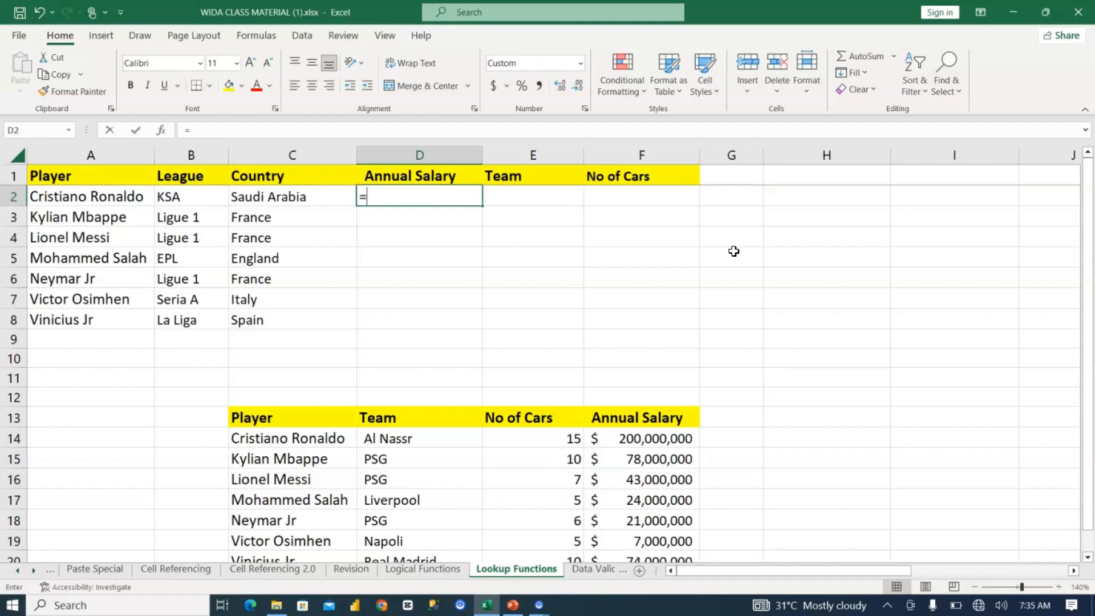
type("k")
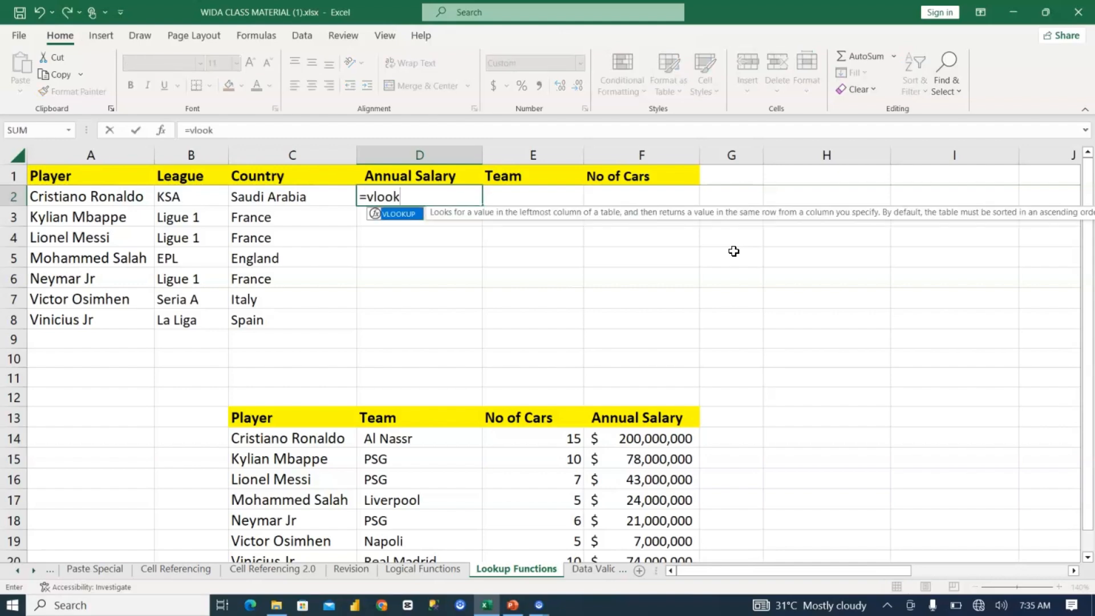
key("Tab")
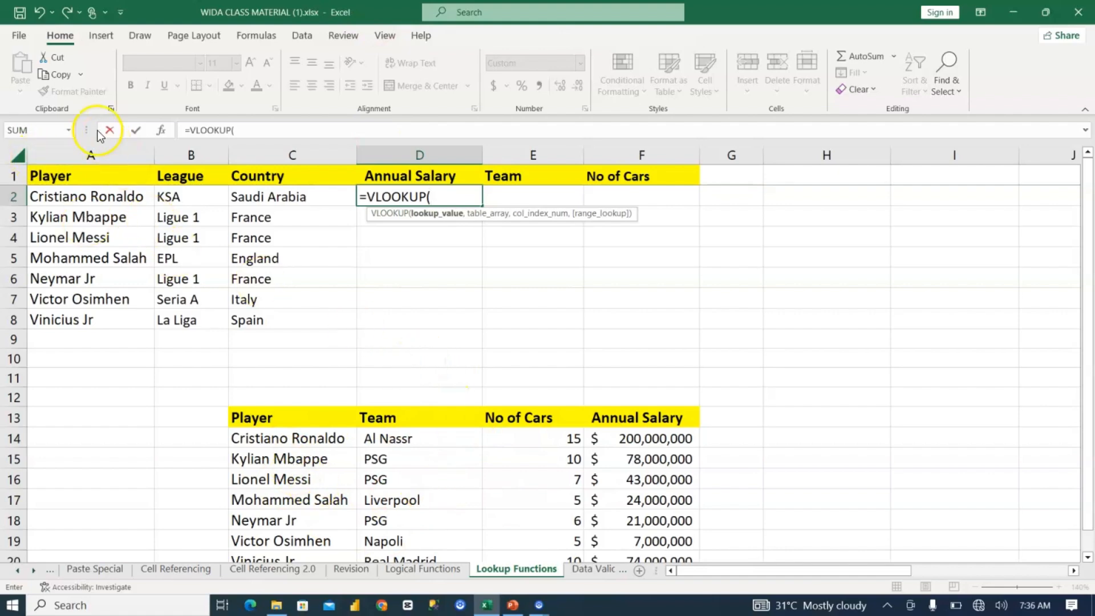
Step: Give the D2 VLOOKUP the lookup value A2 and the table array C13:F20
left_click(81, 196)
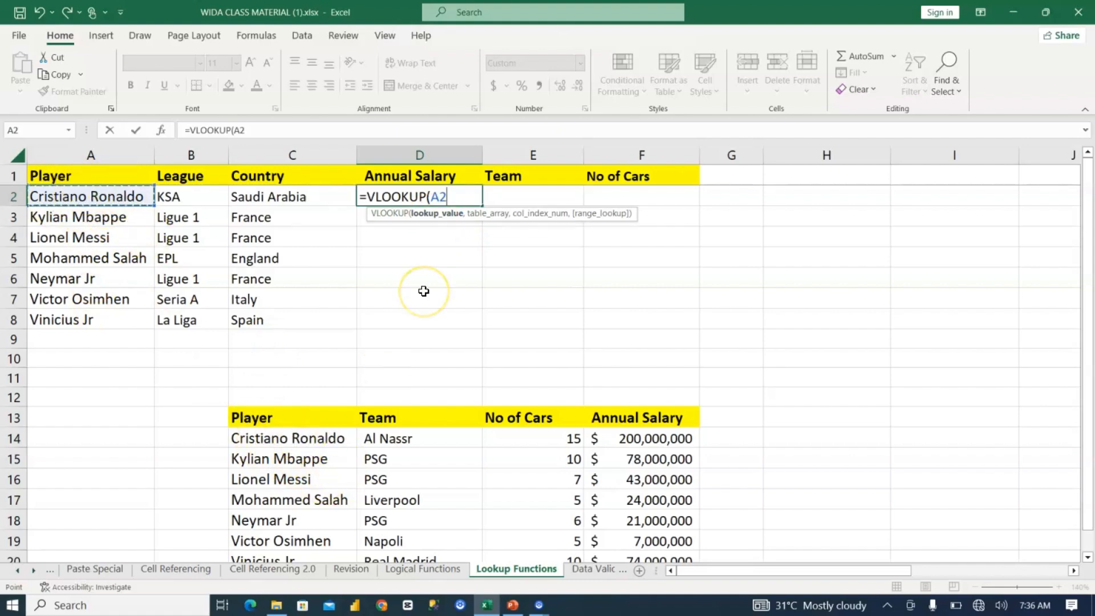
type(",")
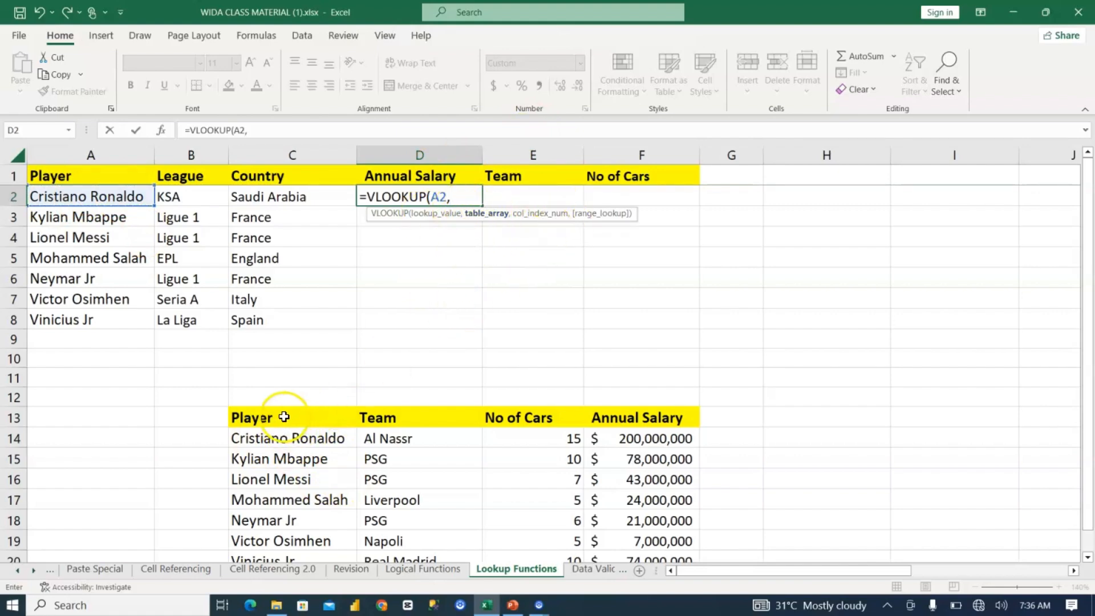
left_click_drag(284, 417, 583, 561)
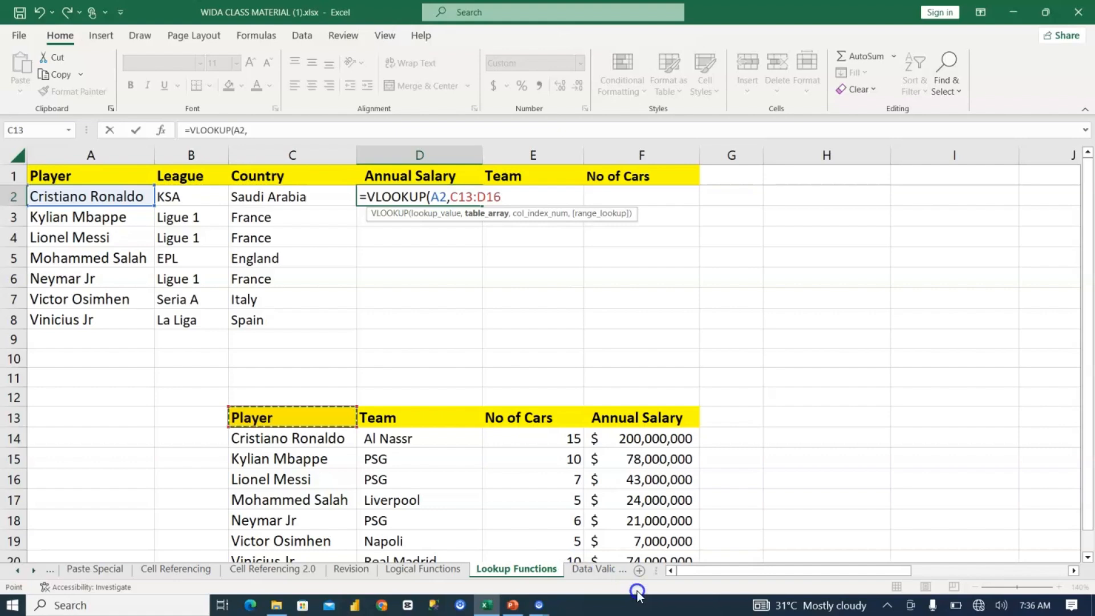
left_click_drag(637, 595, 621, 519)
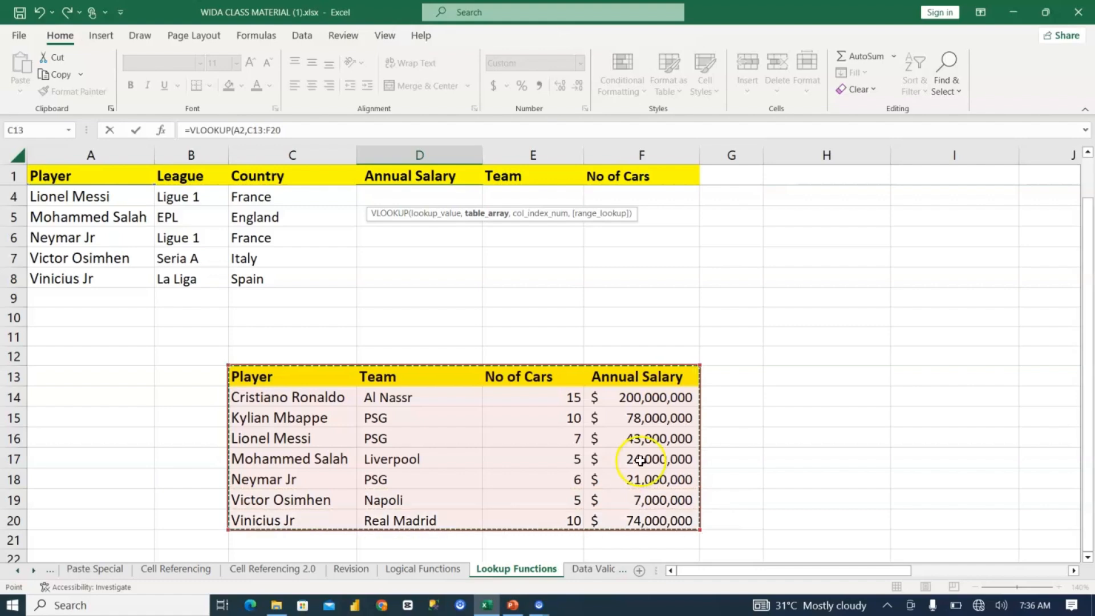
type(",")
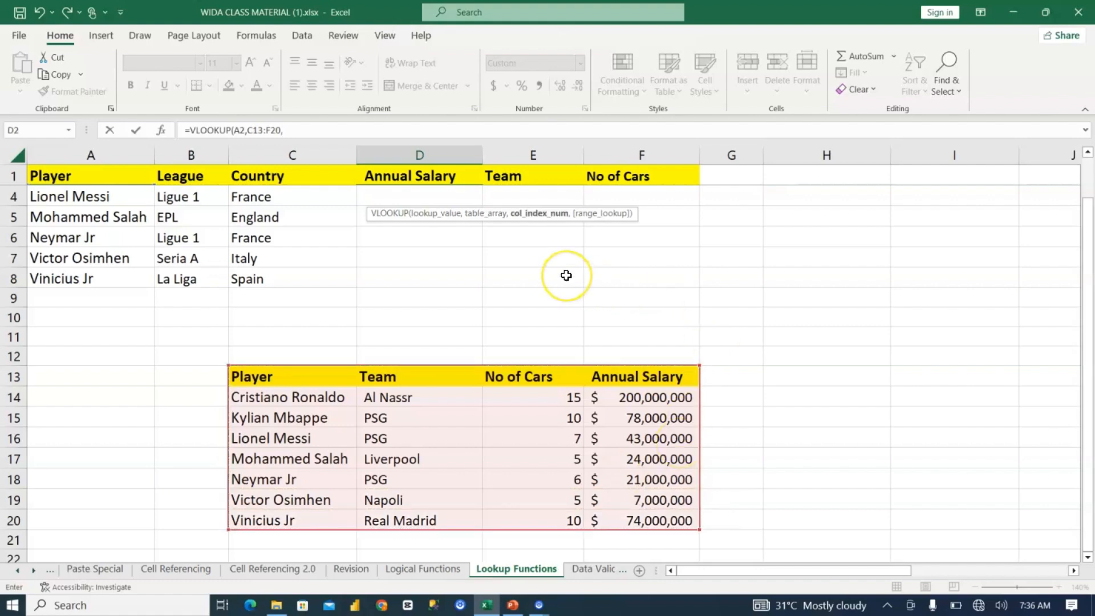
Step: Complete the D2 VLOOKUP with column index 4 and the FALSE exact-match option
scroll(566, 276, "up", 1)
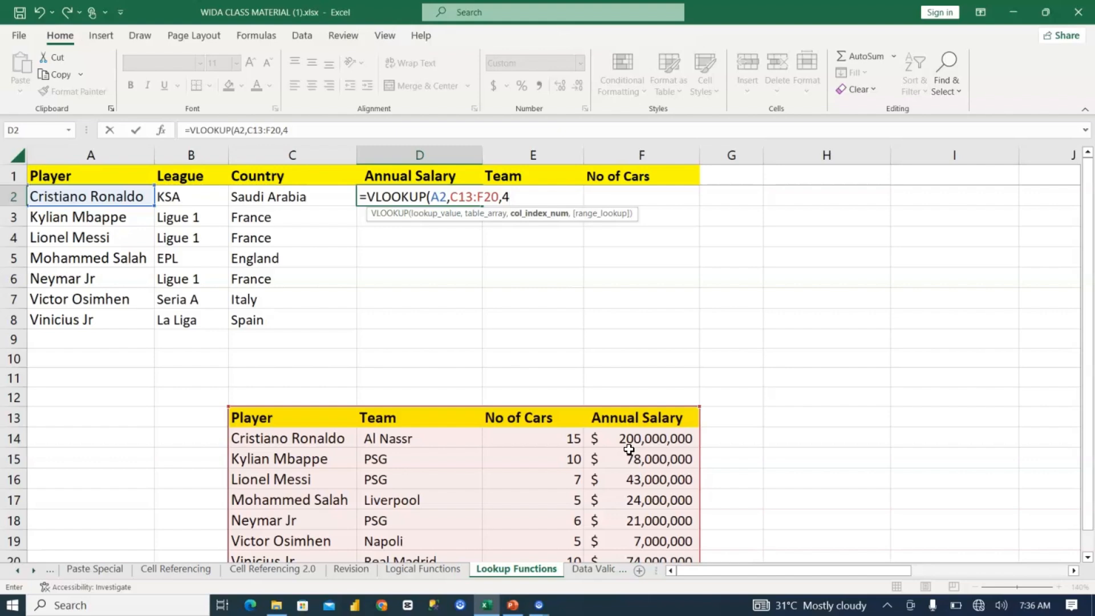
type(",")
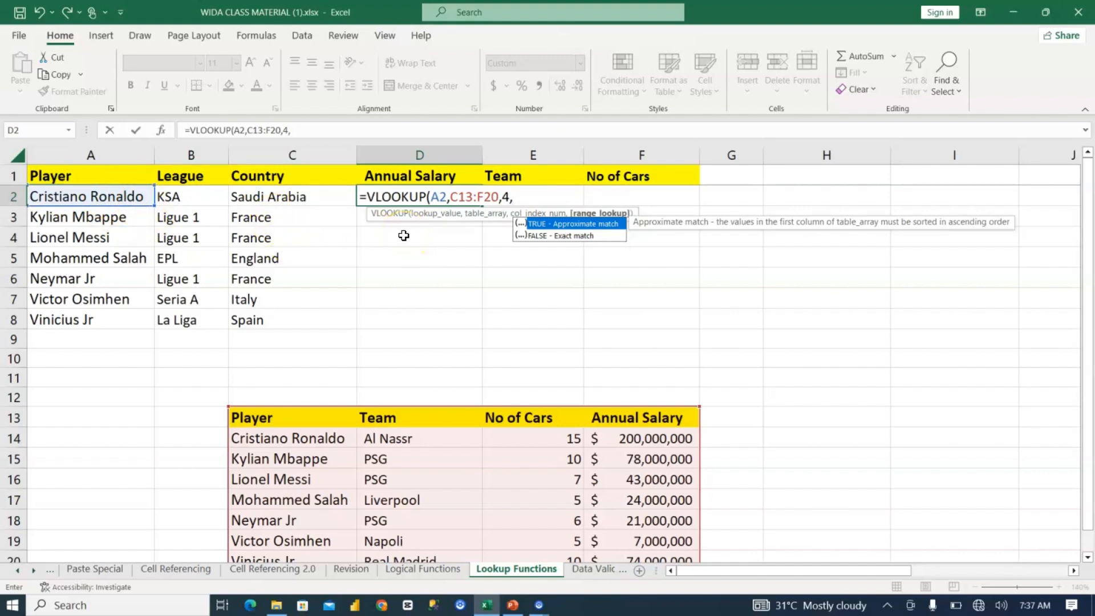
left_click(572, 236)
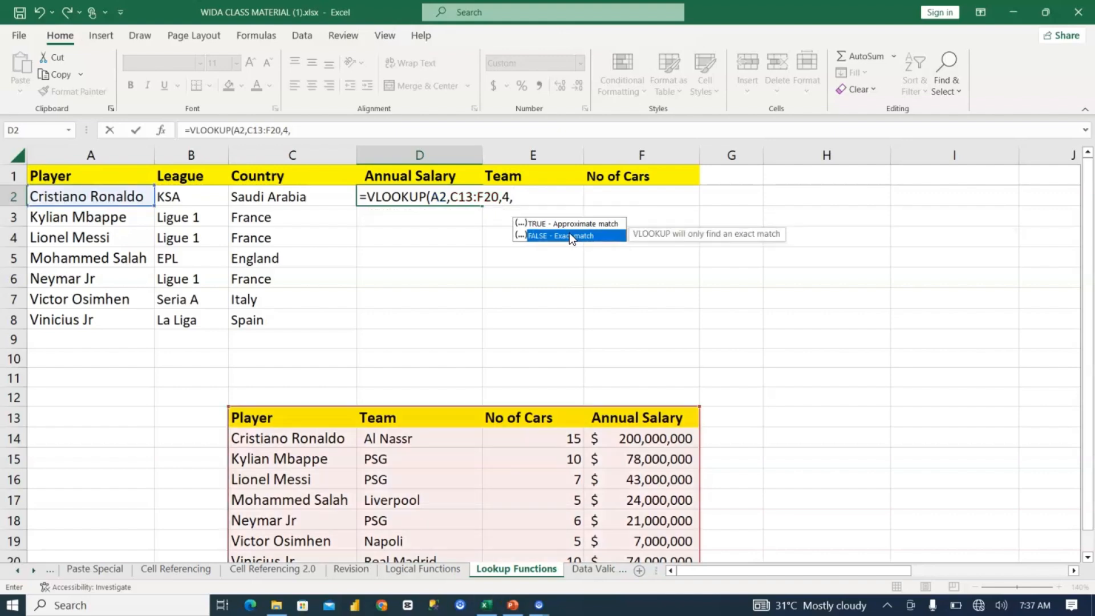
double_click(569, 235)
left_click(435, 213)
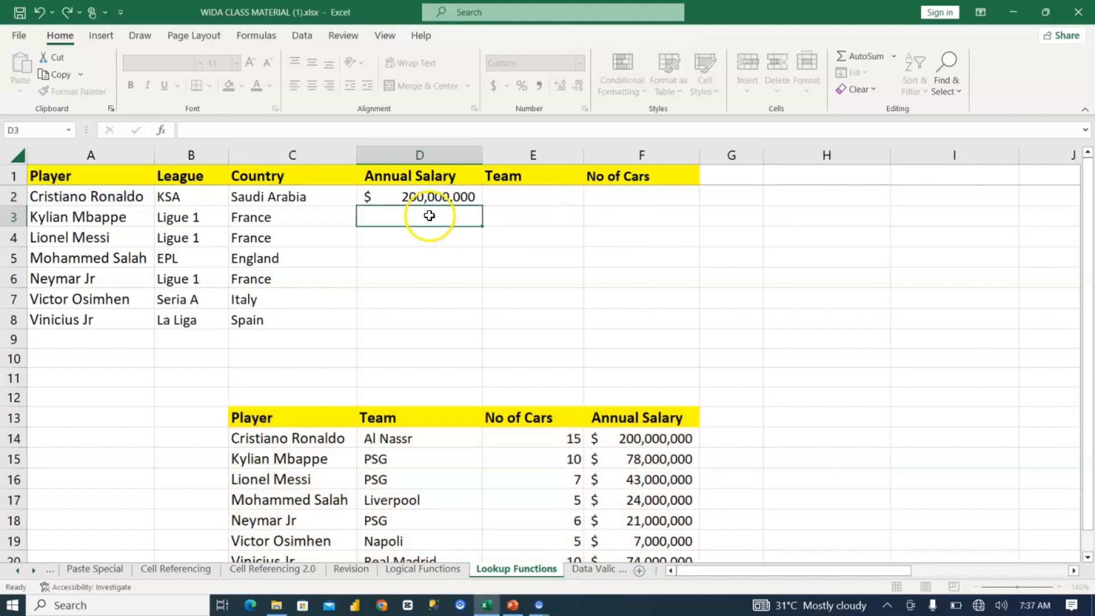
Step: Fill the Annual Salary formula from D2 down to D8 and undo the fill
left_click(435, 195)
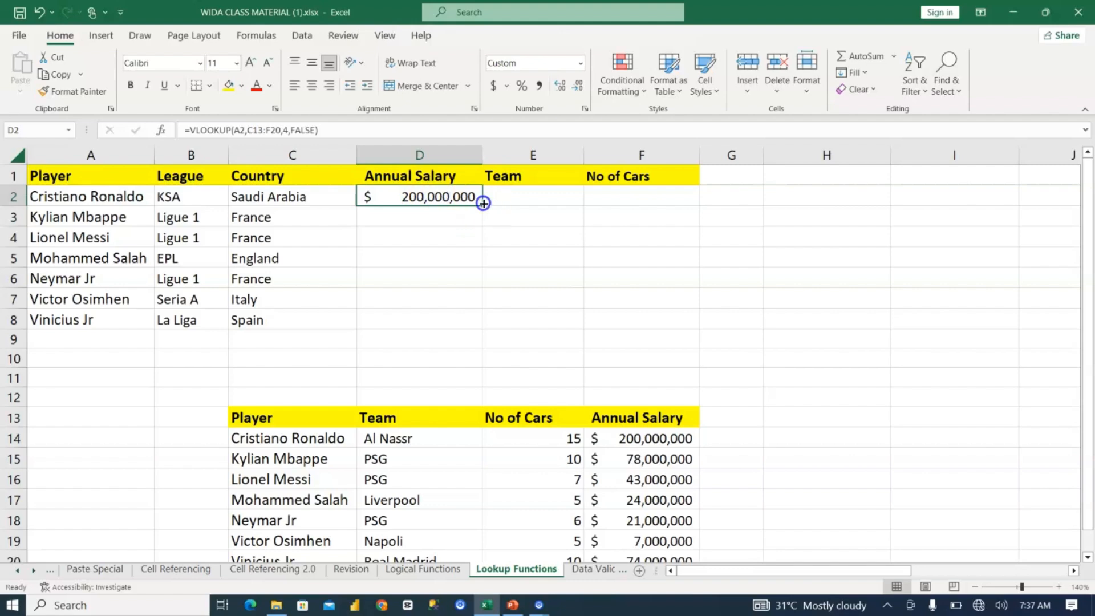
double_click(483, 206)
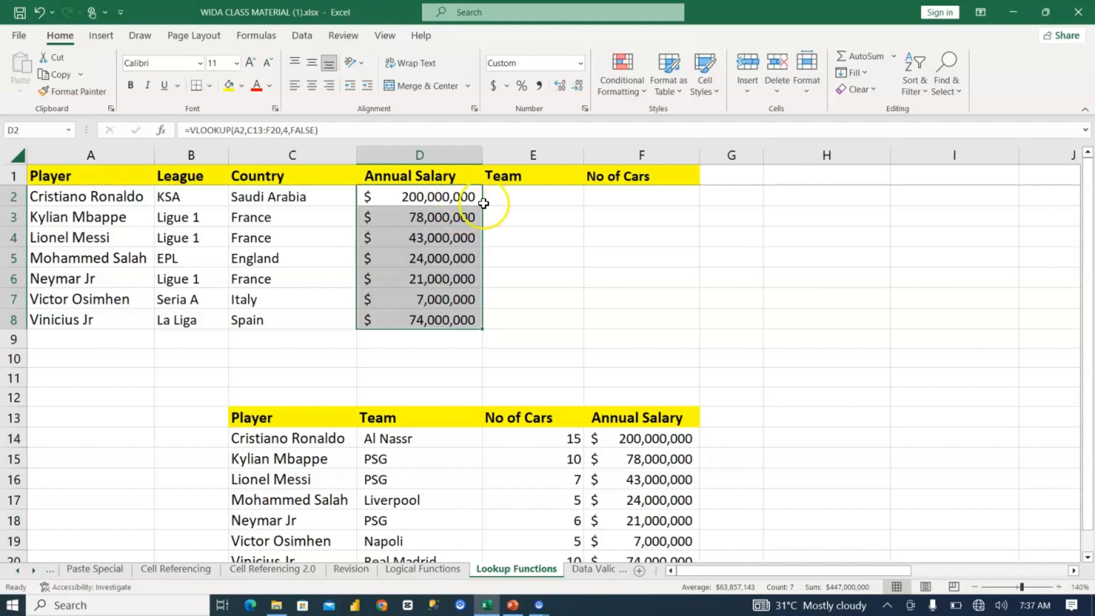
key("ctrl+z")
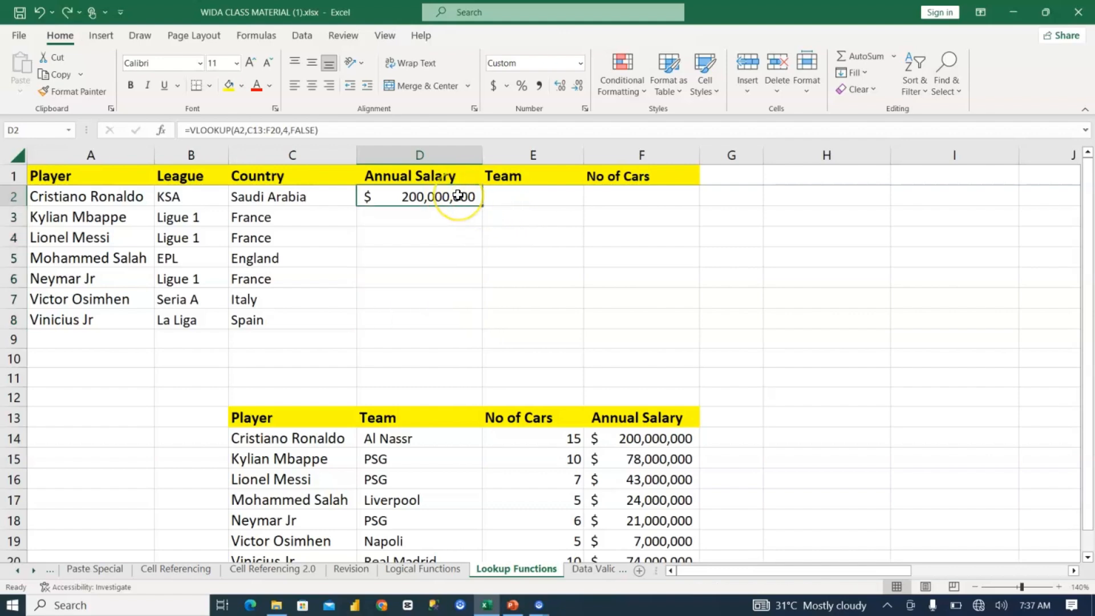
Step: Copy the Annual Salary VLOOKUP from D2 down through D8 for the remaining players
left_click_drag(460, 196, 464, 317)
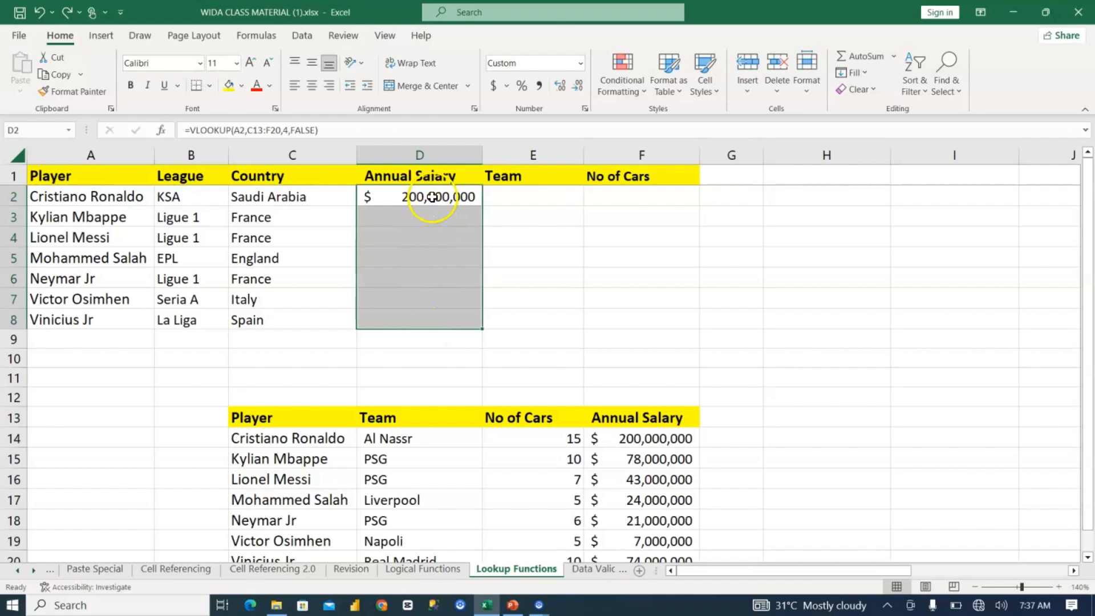
left_click(432, 197)
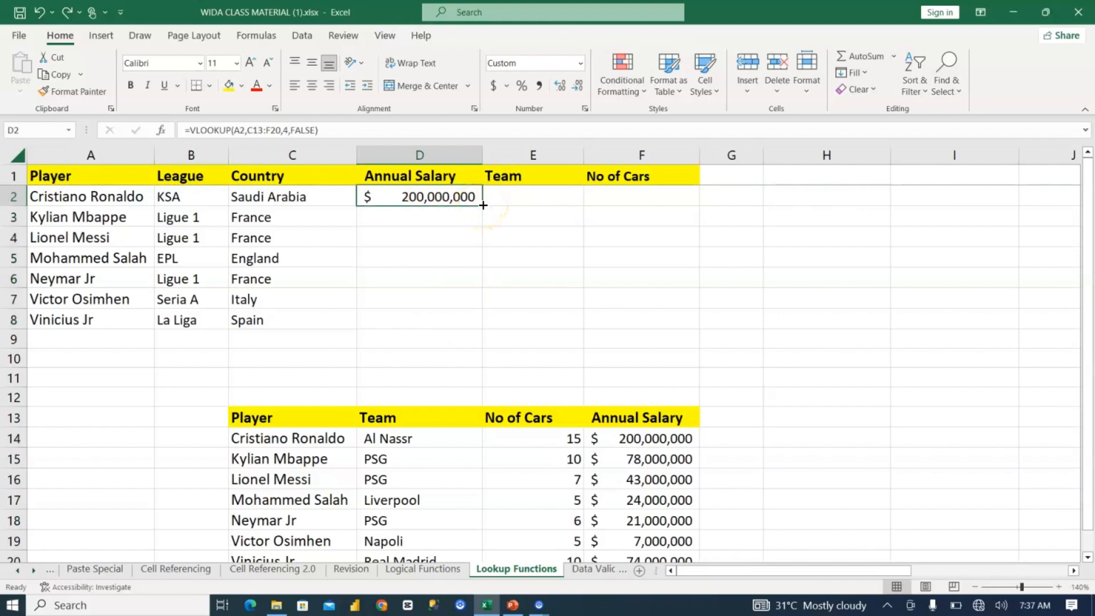
left_click_drag(483, 205, 484, 318)
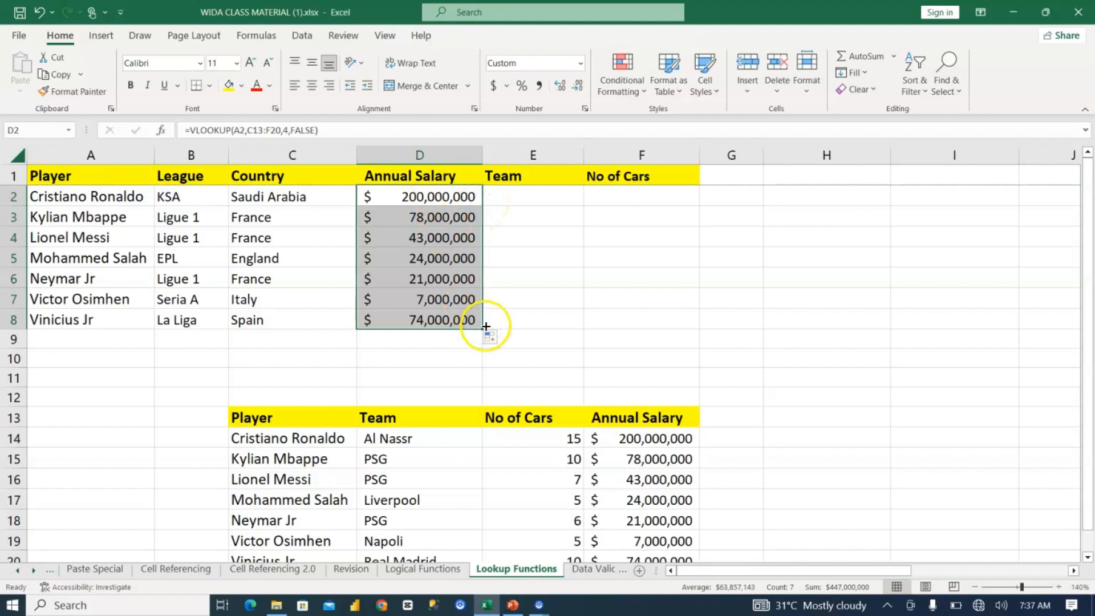
Step: Start an XLOOKUP formula in the first Team cell, E2, with A2 as the lookup value
left_click(518, 195)
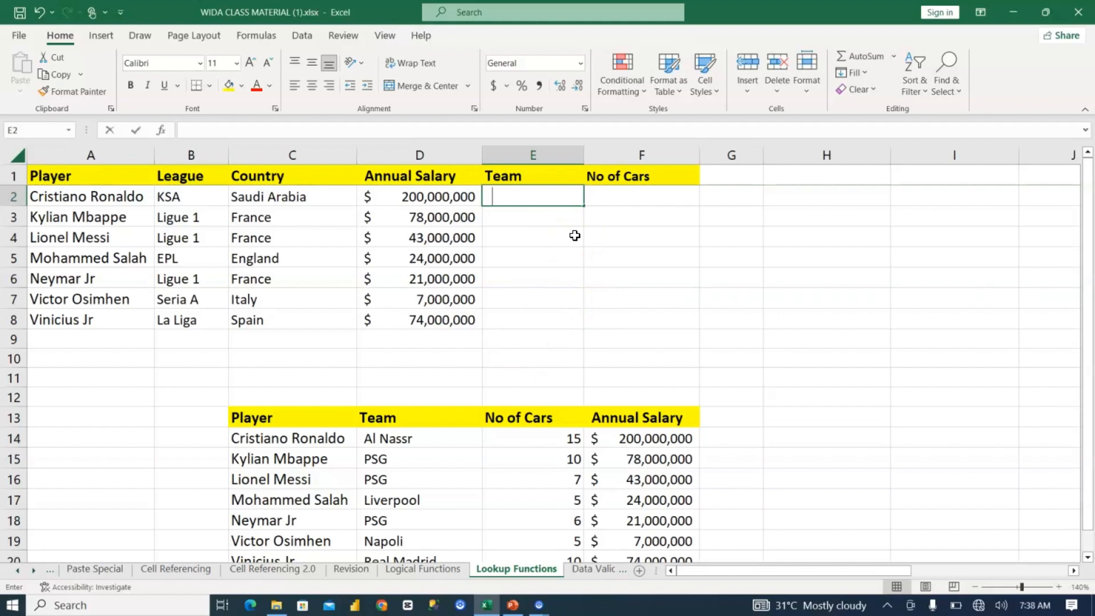
type("=xlookup(")
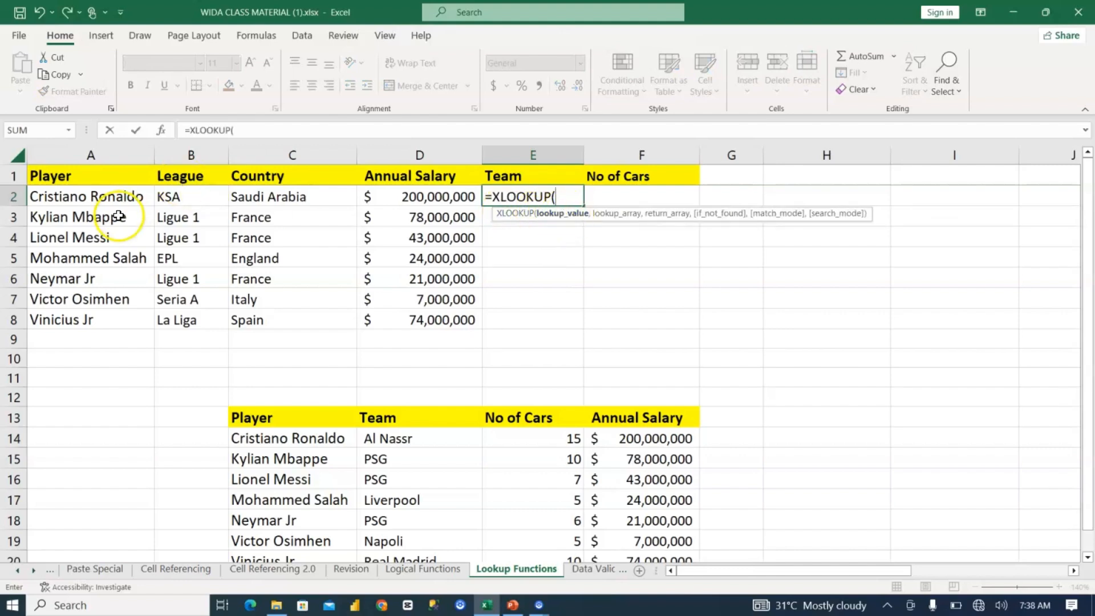
left_click(116, 196)
type(",")
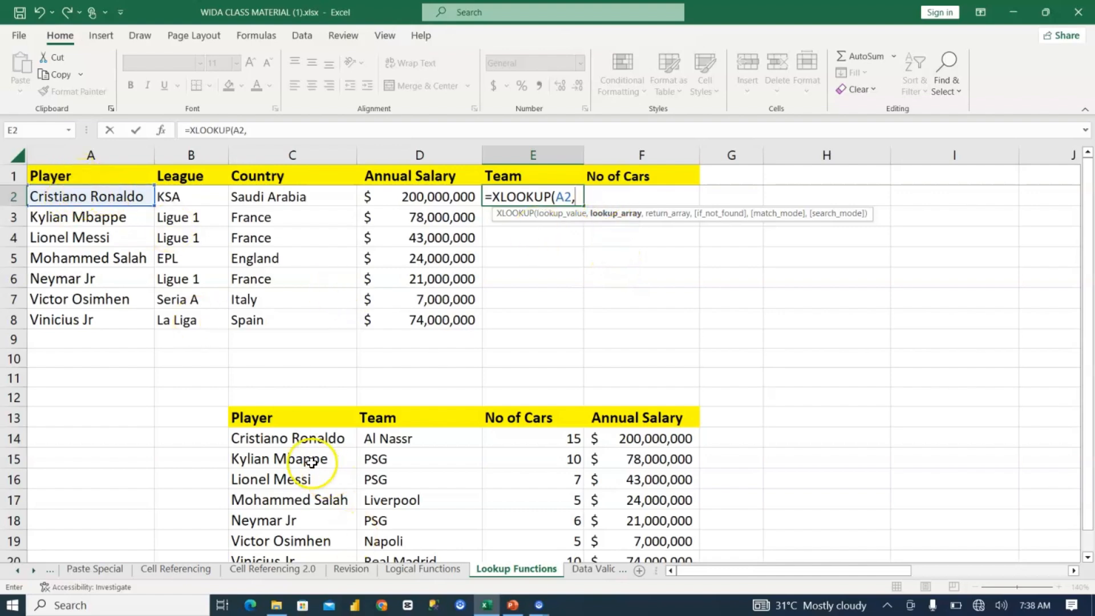
Step: Set the XLOOKUP's lookup array to the source players C14:C20 and its return array to the teams D14:D20
left_click(292, 437)
left_click_drag(301, 569, 300, 536)
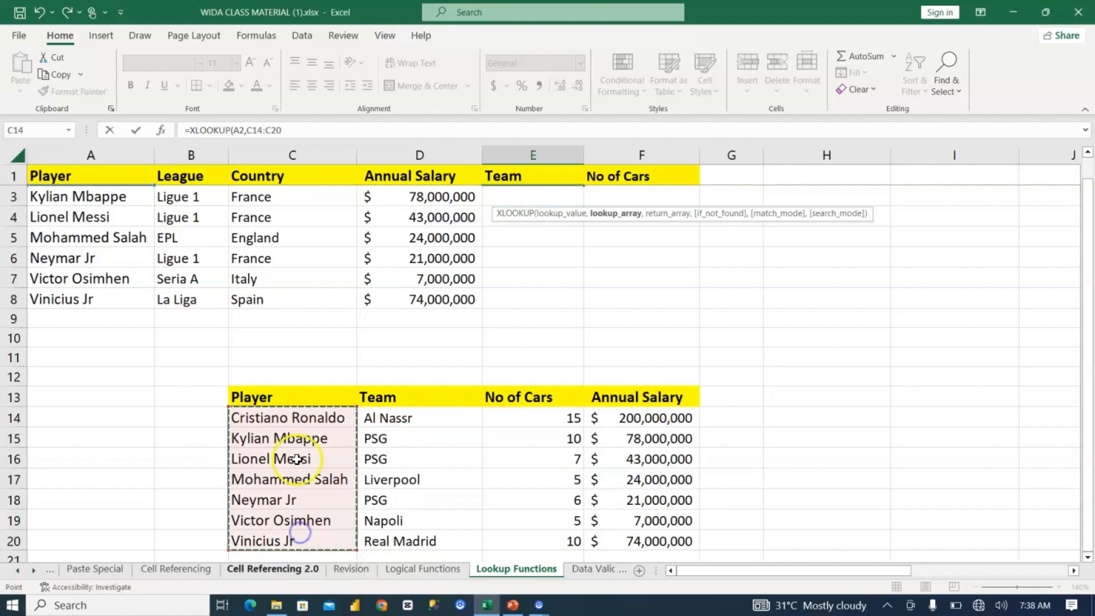
type(",")
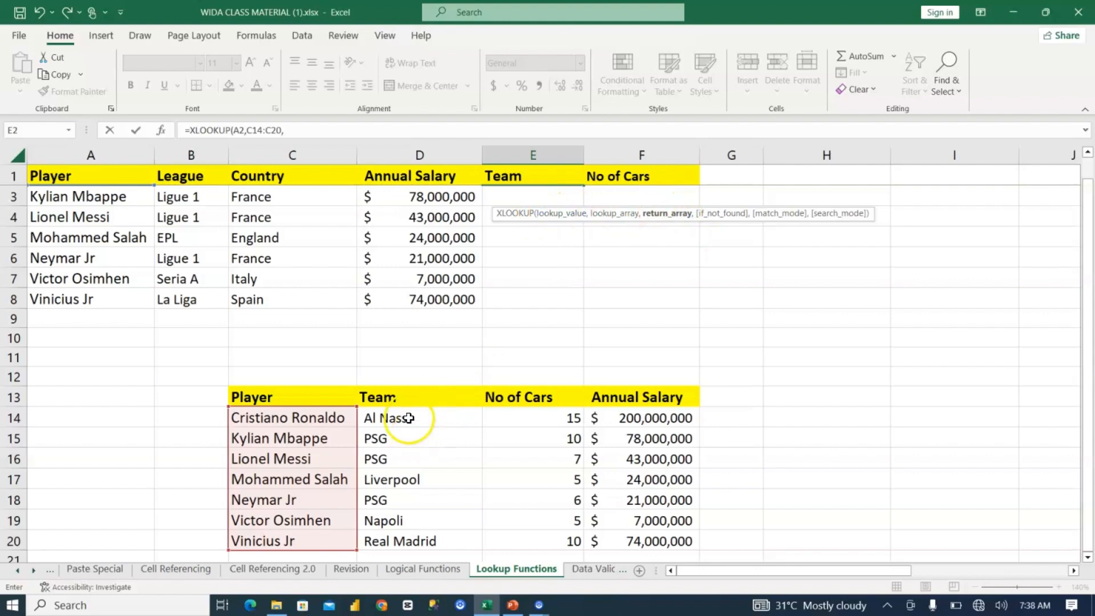
left_click_drag(432, 415, 428, 540)
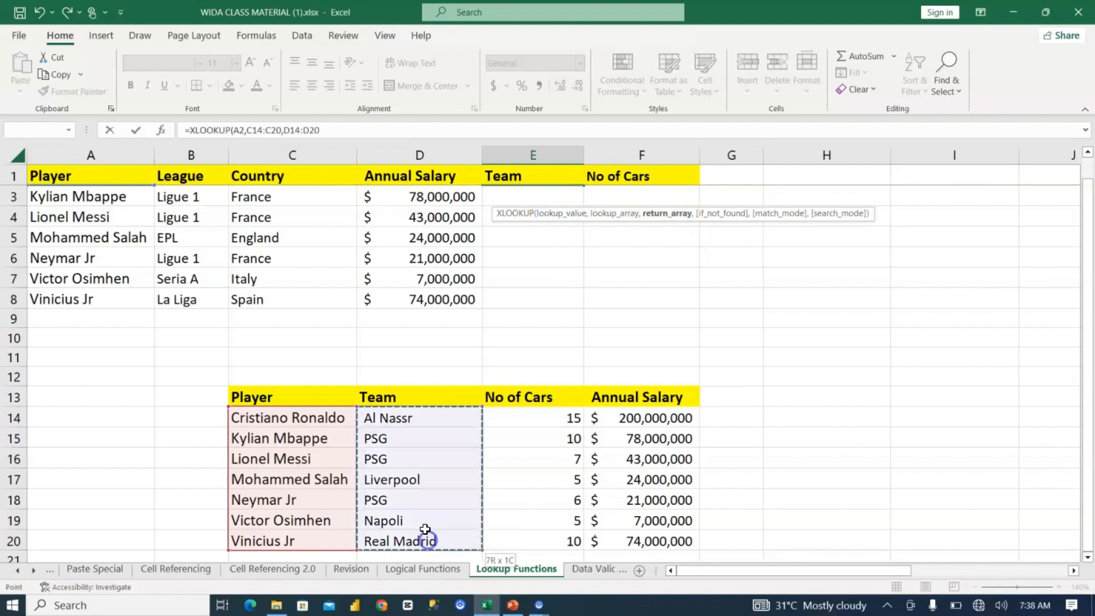
type(",")
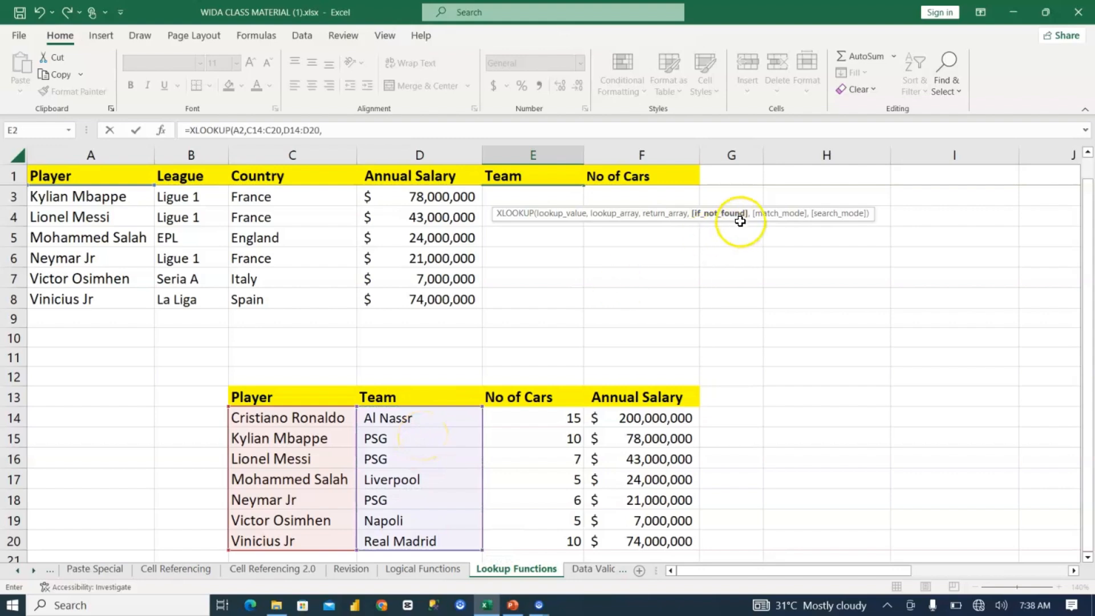
Step: Add "Not available" as the XLOOKUP's if-not-found text and 0, exact match, as its match mode
scroll(735, 216, "up", 1)
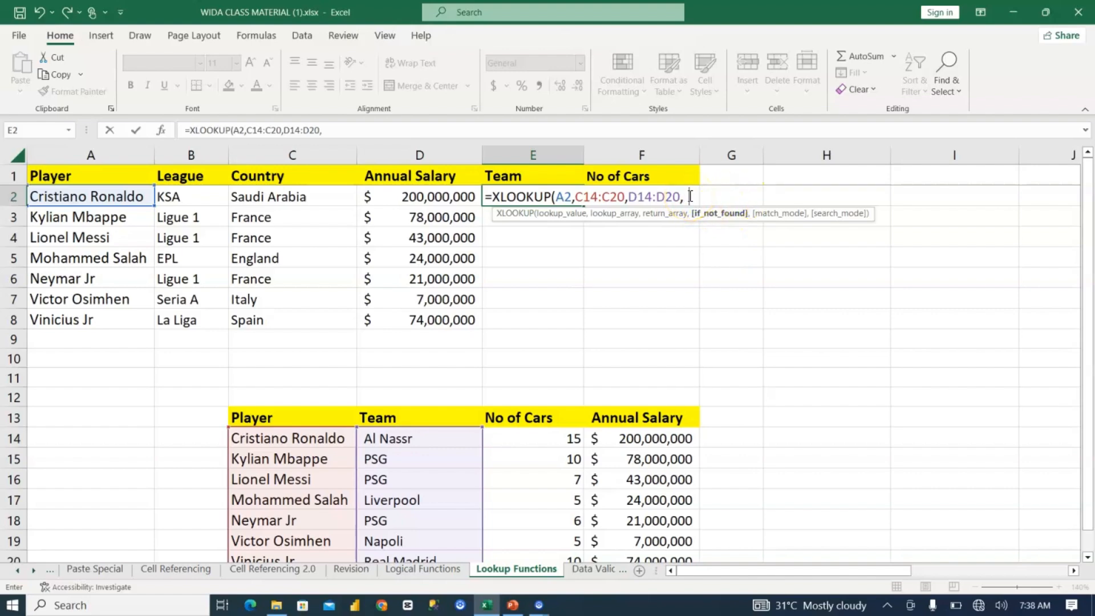
type("Not available\"")
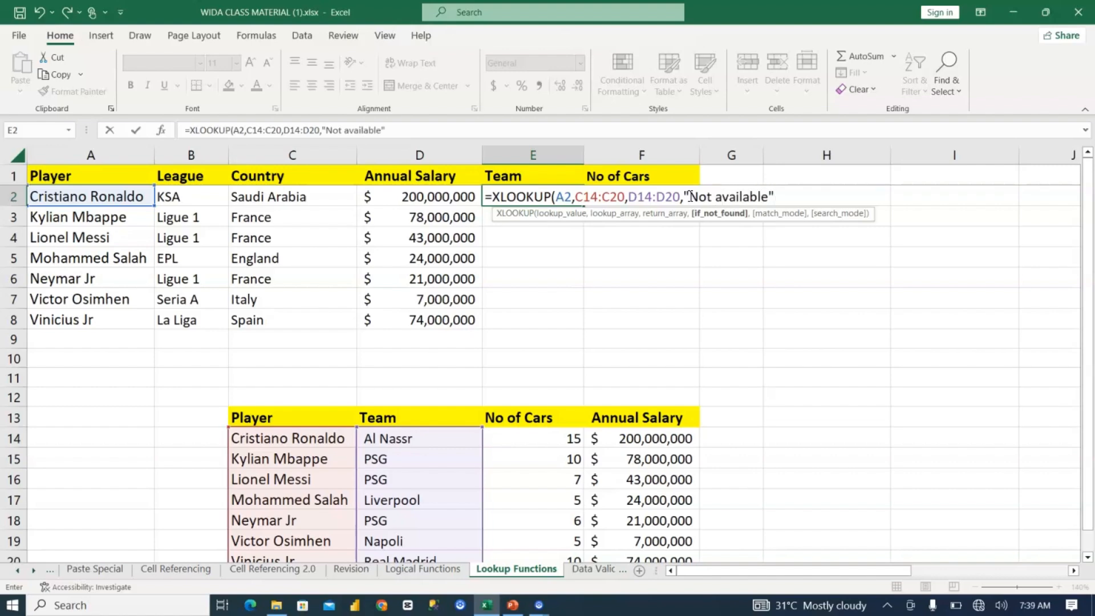
type(",")
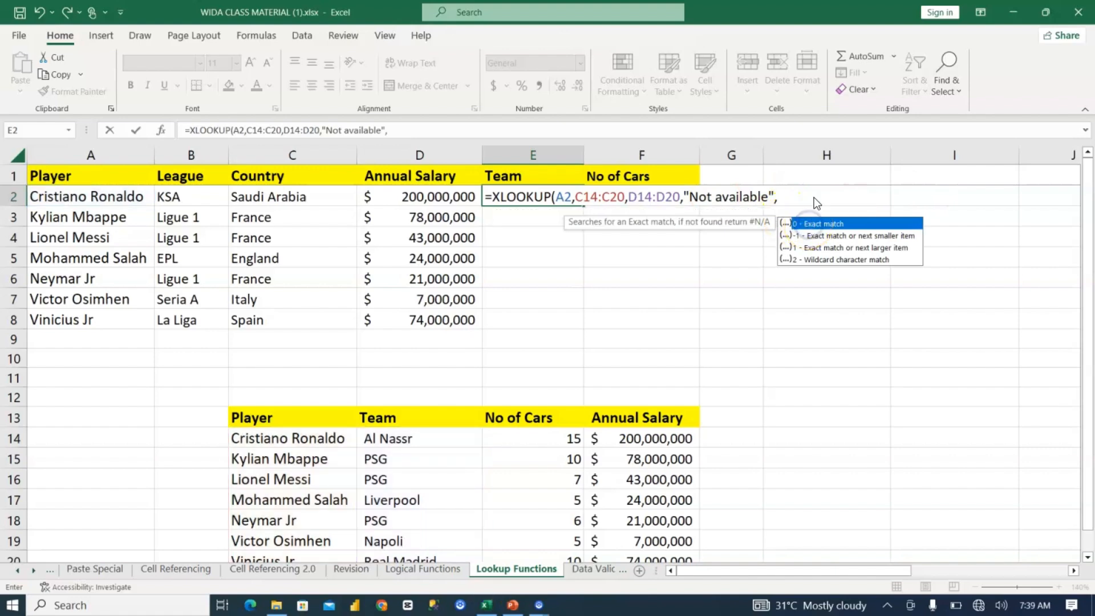
double_click(810, 224)
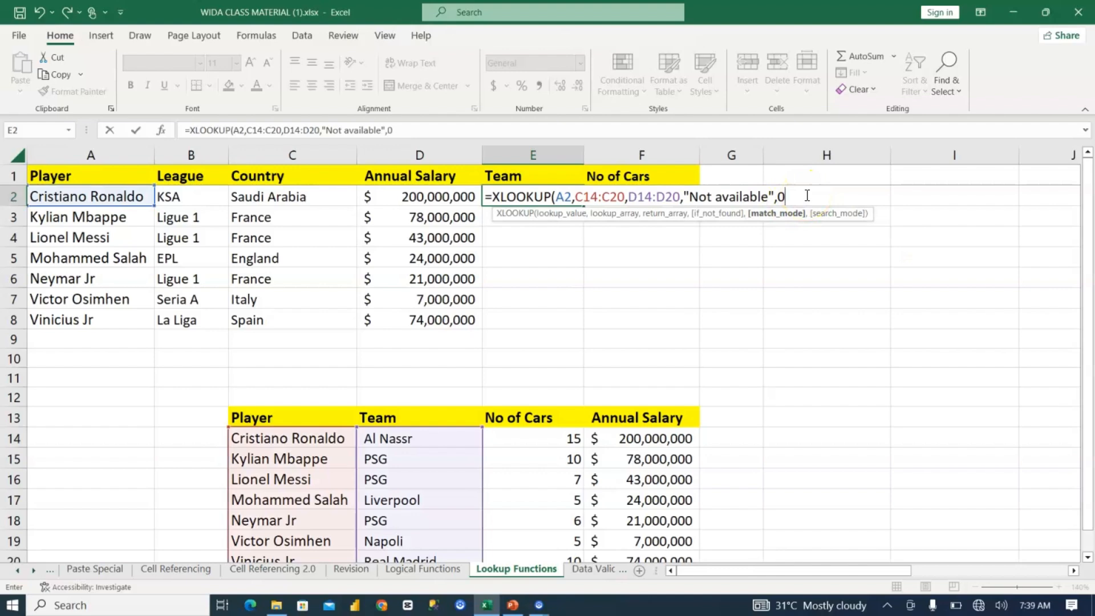
Step: Close and enter the XLOOKUP formula in E2, and fill it down the Team column through E8
type(")")
key("Return")
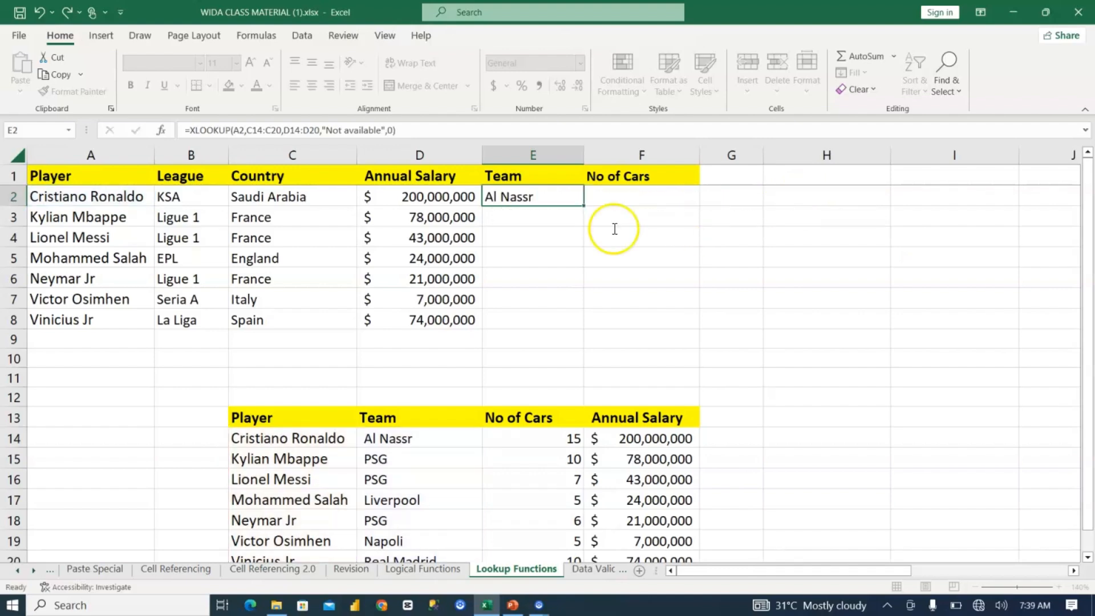
left_click(526, 195)
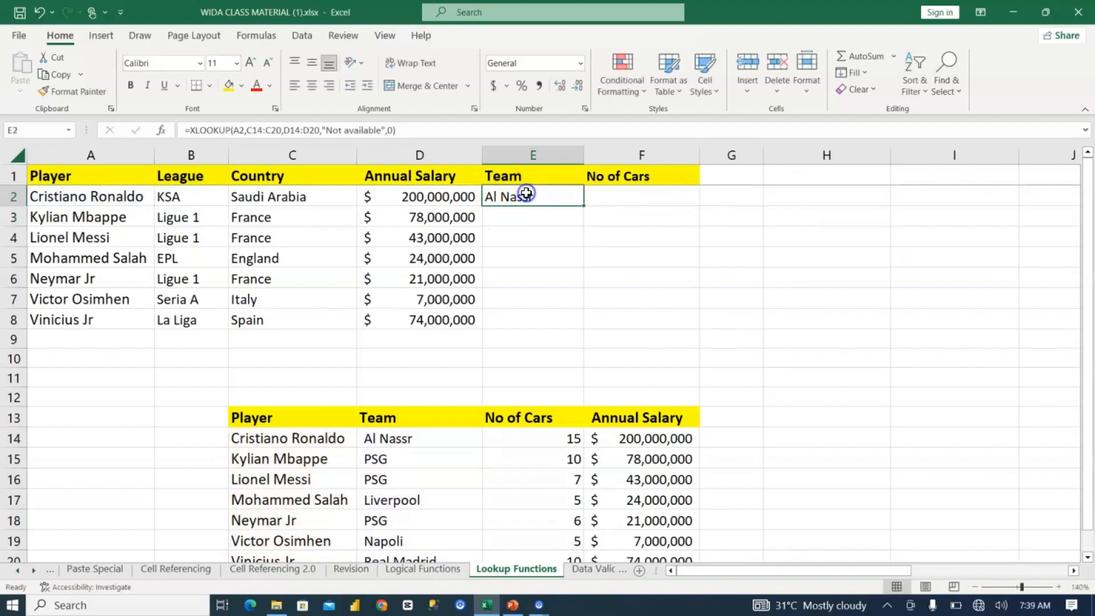
double_click(582, 206)
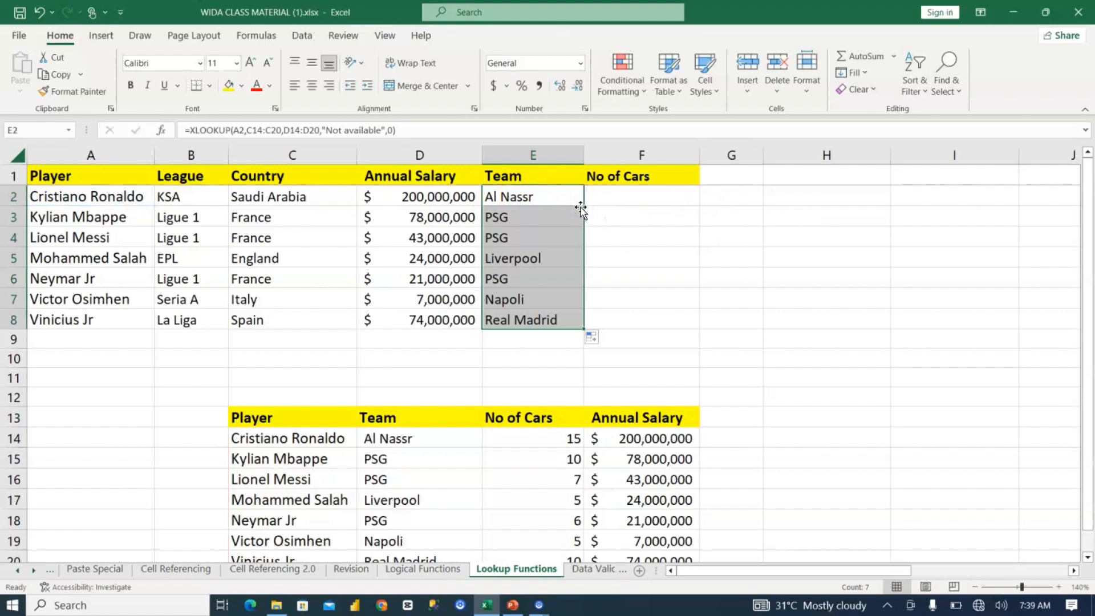